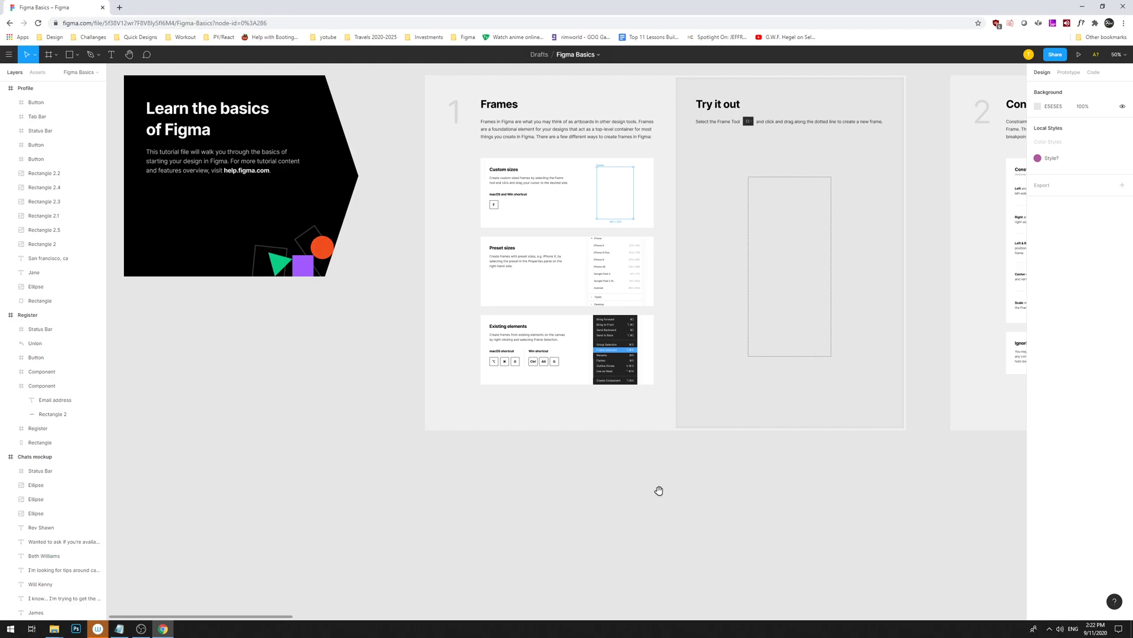
Examine the Frames lesson's explanation of frames, including the custom sizes, preset sizes and existing elements cards.
{"action": "scroll", "coordinate": [659, 224], "scroll_direction": "up", "scroll_amount": 1}
{"action": "left_click_drag", "start_coordinate": [631, 107], "coordinate": [658, 101]}
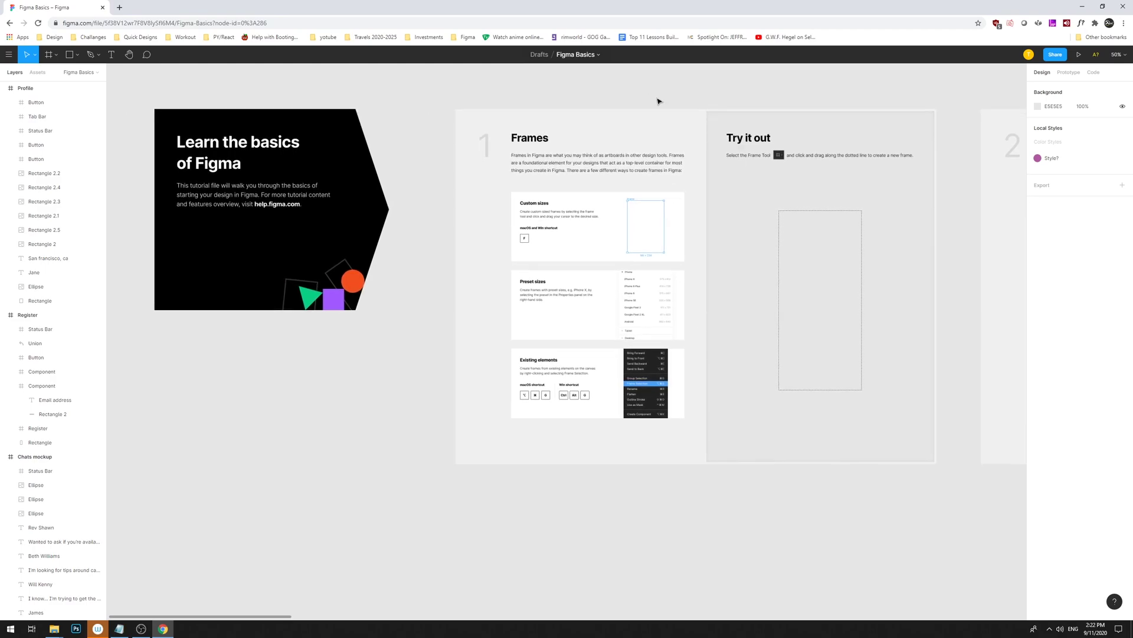
{"action": "key", "text": "shift+0"}
{"action": "scroll", "coordinate": [620, 136], "scroll_direction": "up", "scroll_amount": 5}
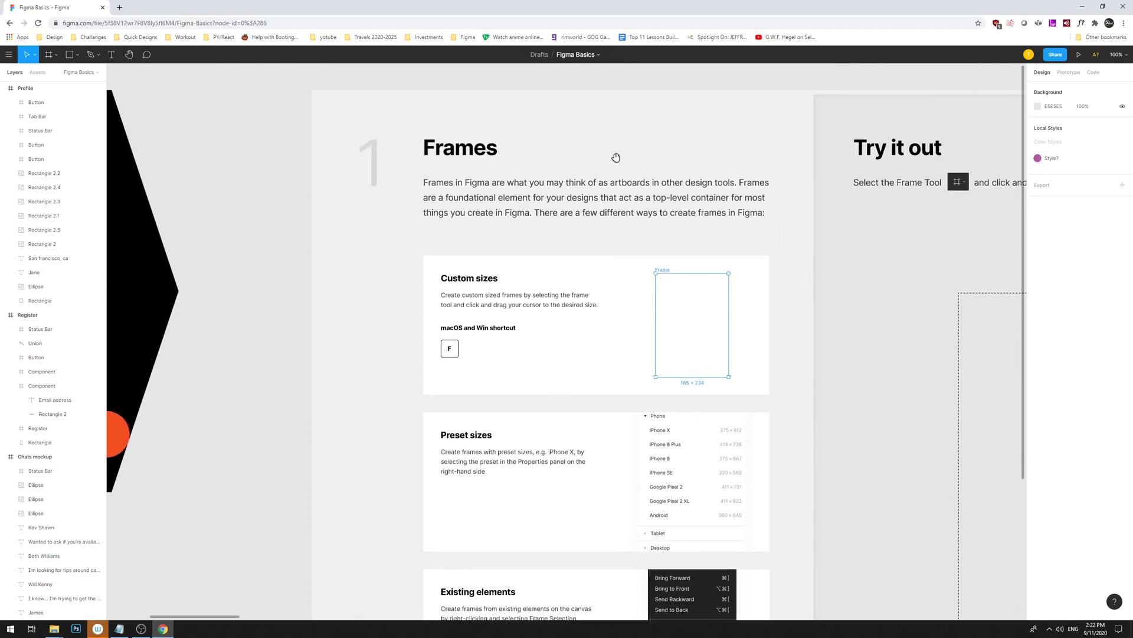
{"action": "scroll", "coordinate": [605, 106], "scroll_direction": "up", "scroll_amount": 1}
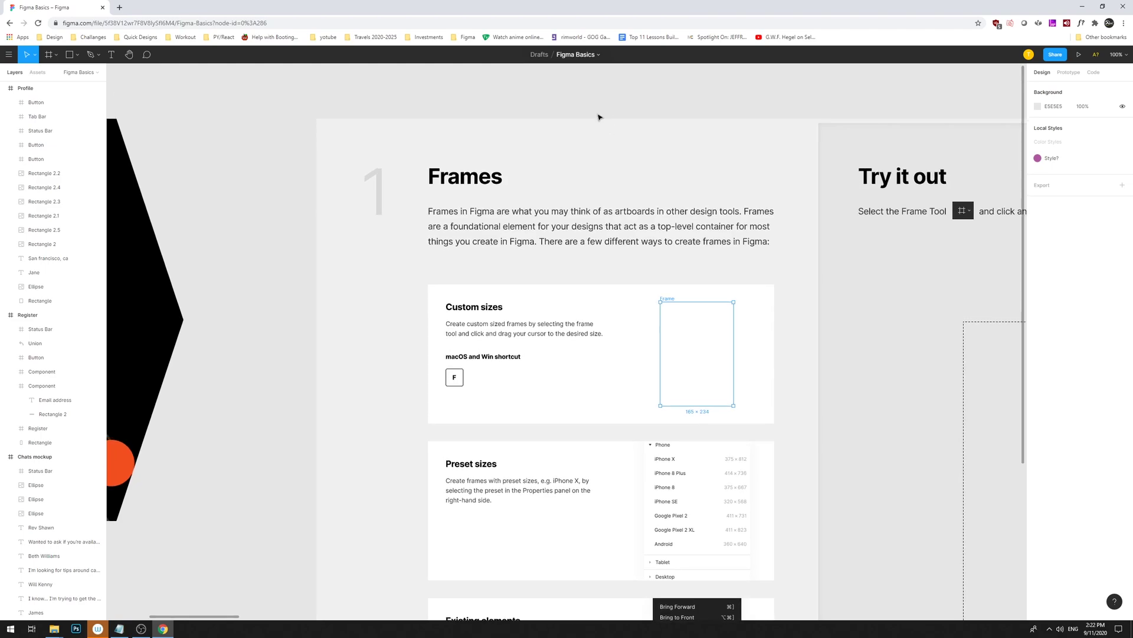
{"action": "scroll", "coordinate": [597, 105], "scroll_direction": "left", "scroll_amount": 1}
{"action": "left_click_drag", "start_coordinate": [602, 112], "coordinate": [608, 131]}
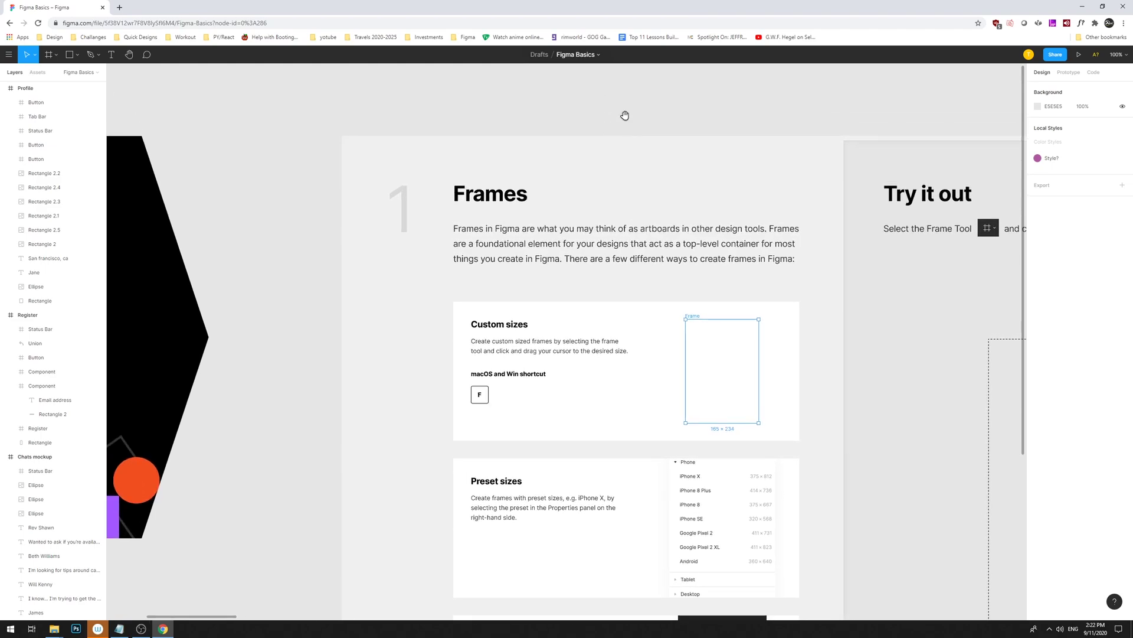
{"action": "scroll", "coordinate": [624, 114], "scroll_direction": "down", "scroll_amount": 1}
{"action": "scroll", "coordinate": [624, 114], "scroll_direction": "right", "scroll_amount": 1}
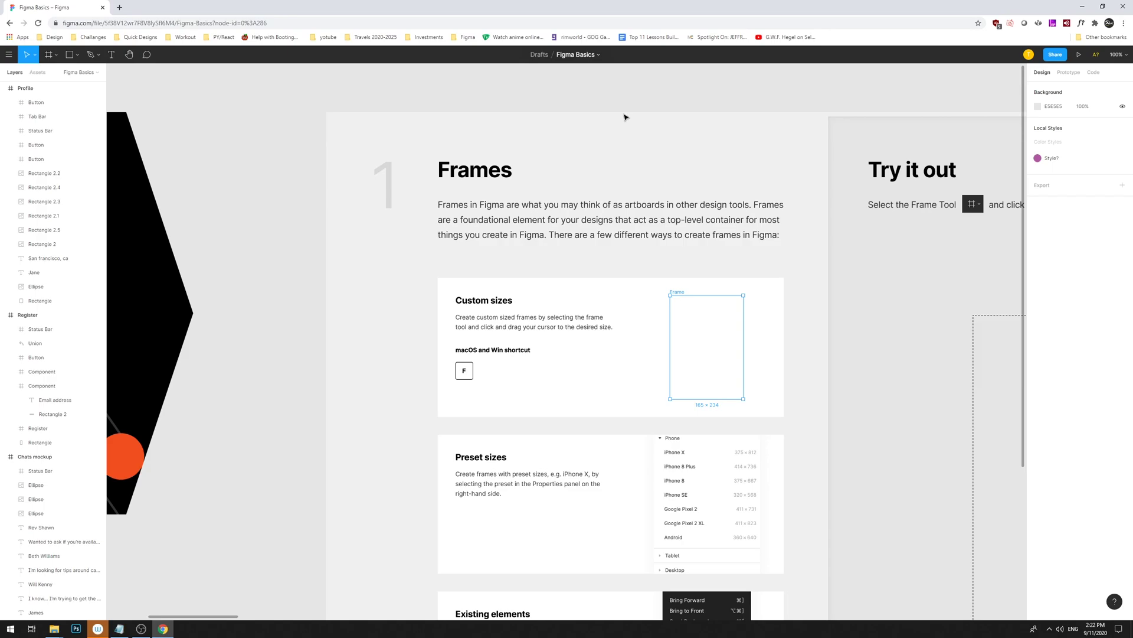
{"action": "key", "text": "minus"}
{"action": "scroll", "coordinate": [699, 169], "scroll_direction": "down", "scroll_amount": 2}
{"action": "scroll", "coordinate": [712, 162], "scroll_direction": "left", "scroll_amount": 1}
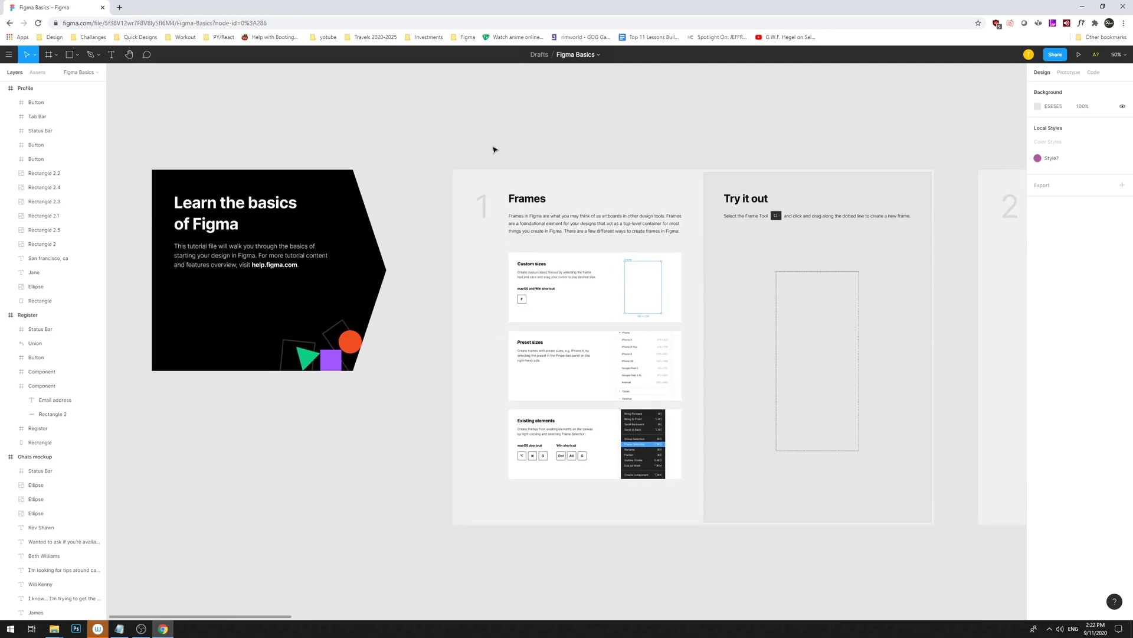
Go back to the drafts overview and open the Figma Basics file from there.
{"action": "left_click", "coordinate": [8, 54]}
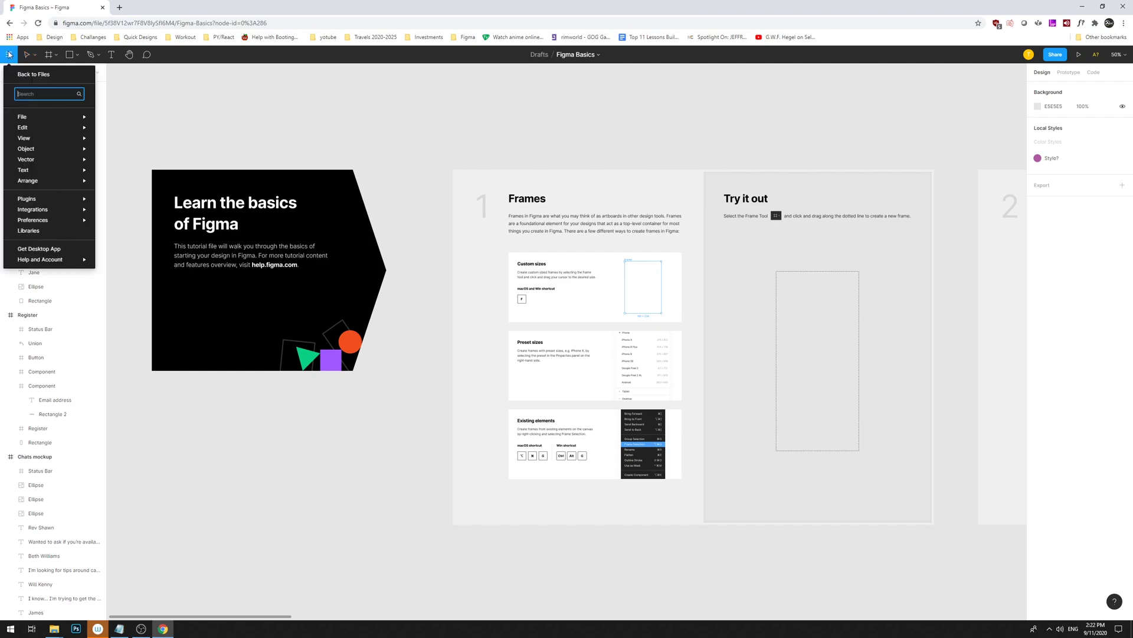
{"action": "left_click", "coordinate": [28, 74]}
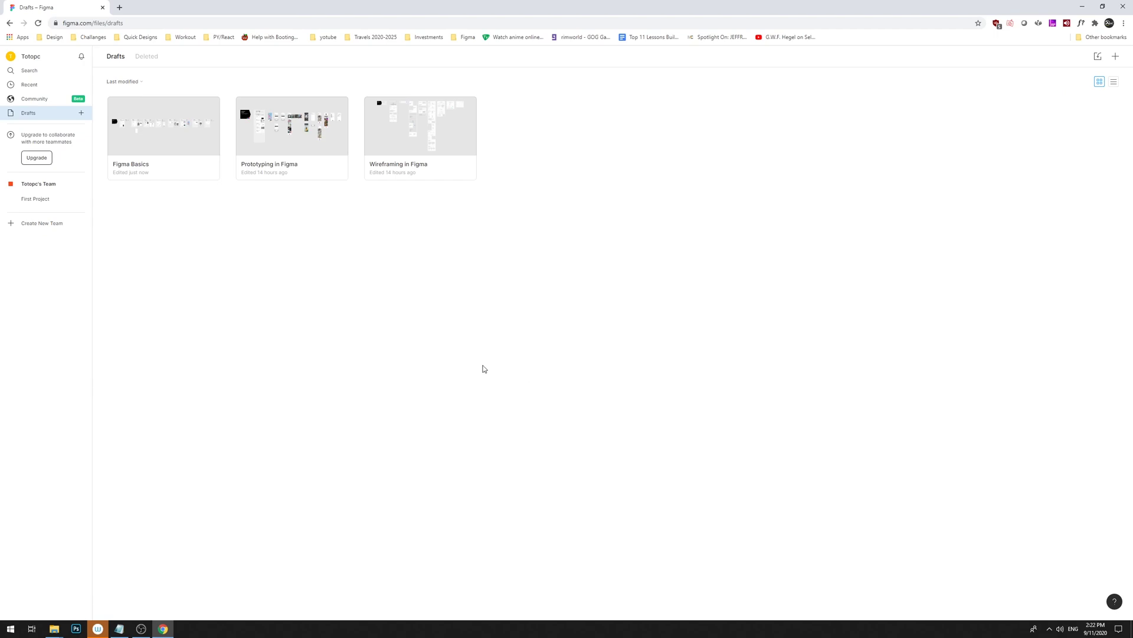
{"action": "double_click", "coordinate": [147, 150]}
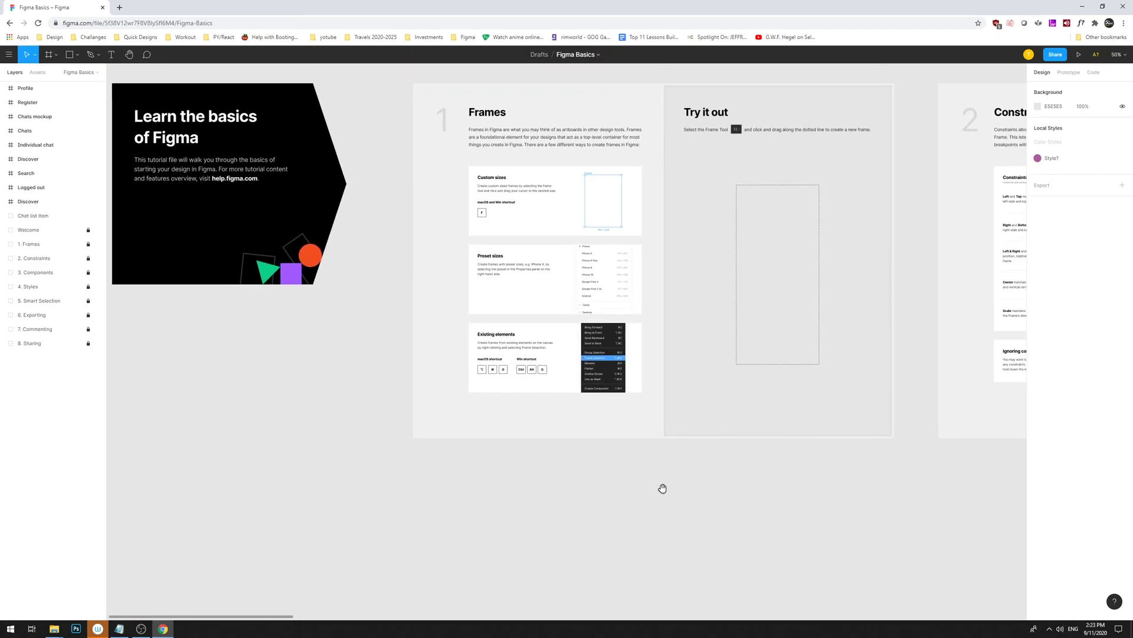
{"action": "left_click_drag", "start_coordinate": [676, 521], "coordinate": [678, 492]}
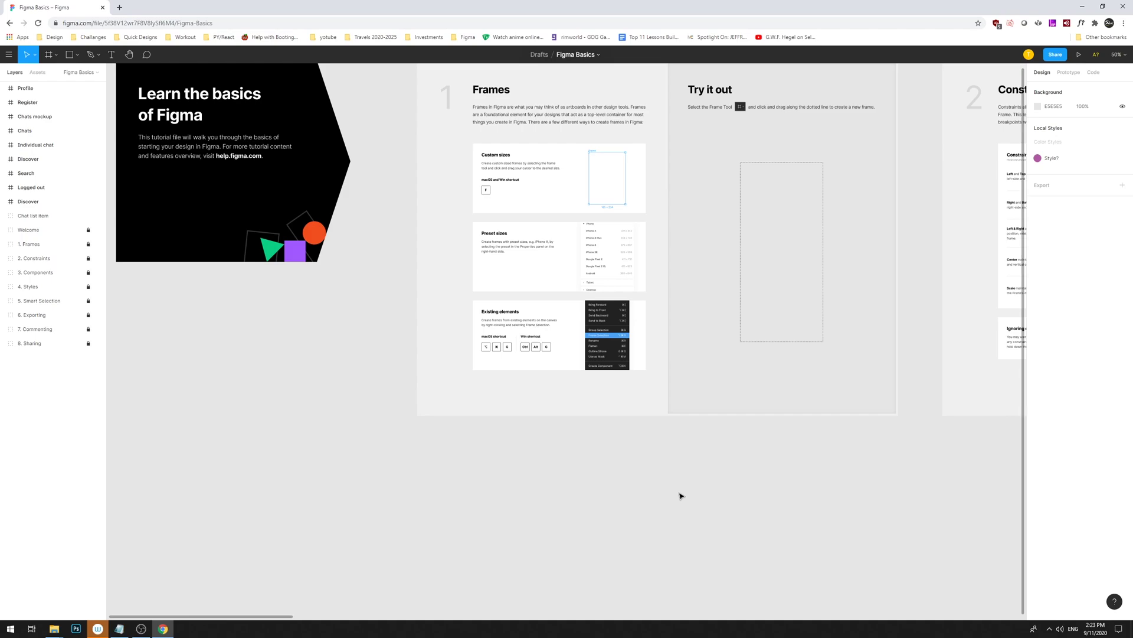
{"action": "left_click_drag", "start_coordinate": [678, 493], "coordinate": [668, 514]}
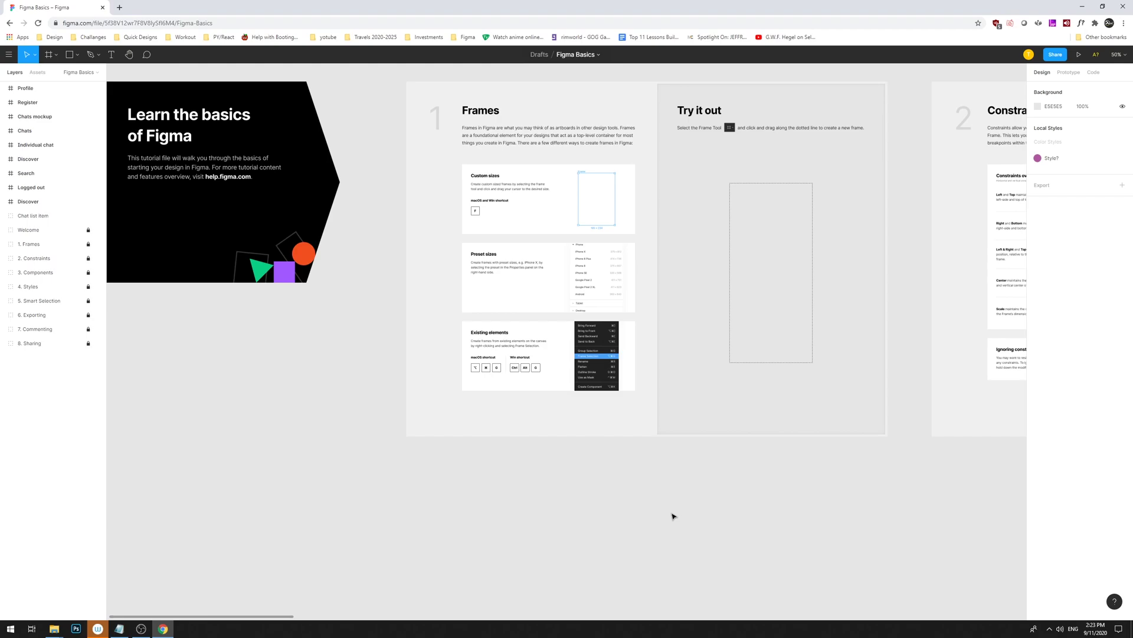
{"action": "left_click_drag", "start_coordinate": [647, 489], "coordinate": [625, 483]}
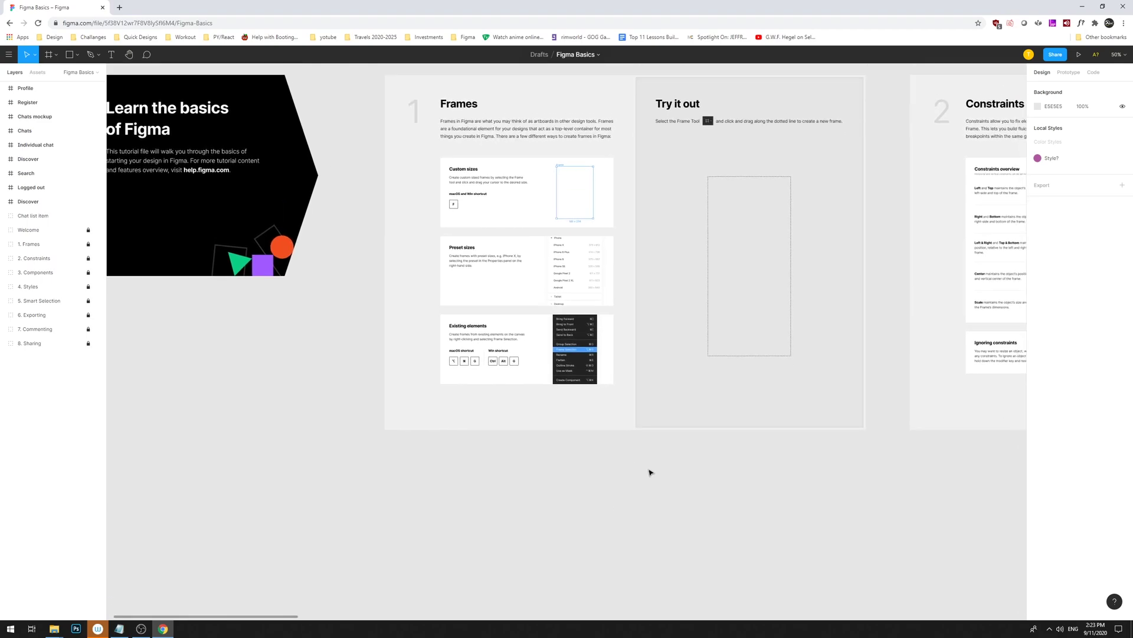
{"action": "left_click_drag", "start_coordinate": [655, 476], "coordinate": [658, 431]}
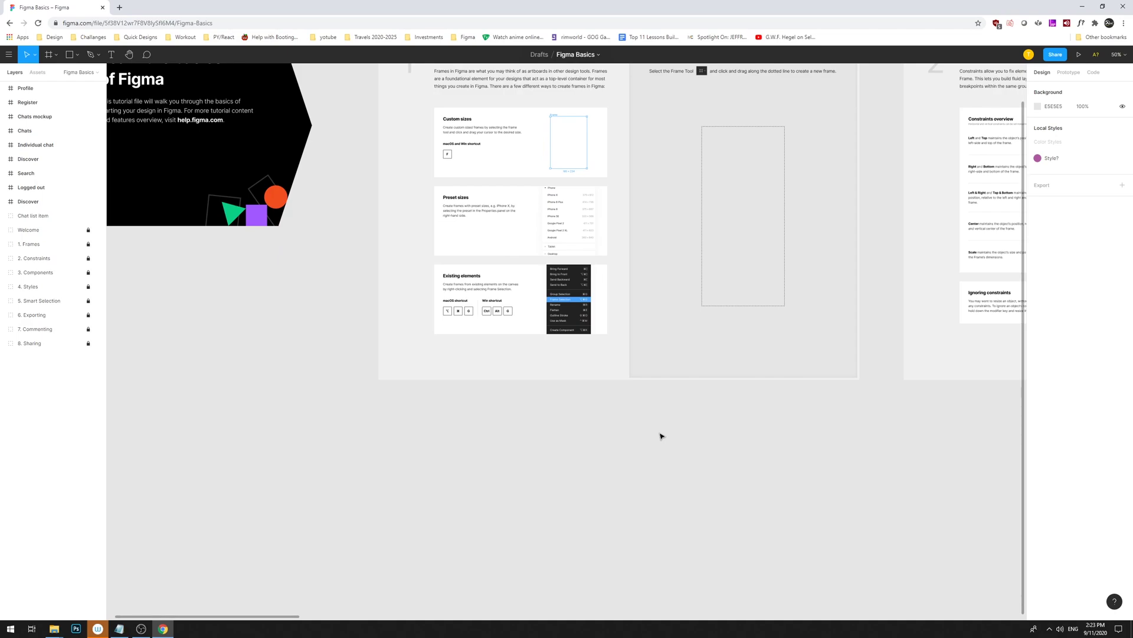
{"action": "left_click_drag", "start_coordinate": [661, 445], "coordinate": [663, 456]}
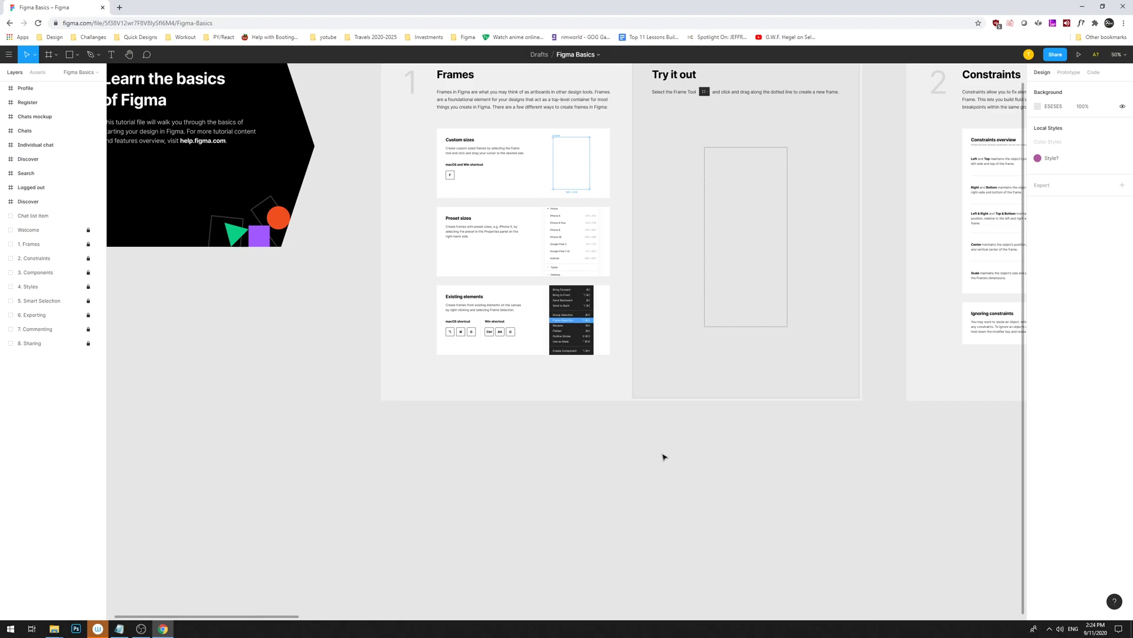
{"action": "left_click_drag", "start_coordinate": [663, 463], "coordinate": [663, 498]}
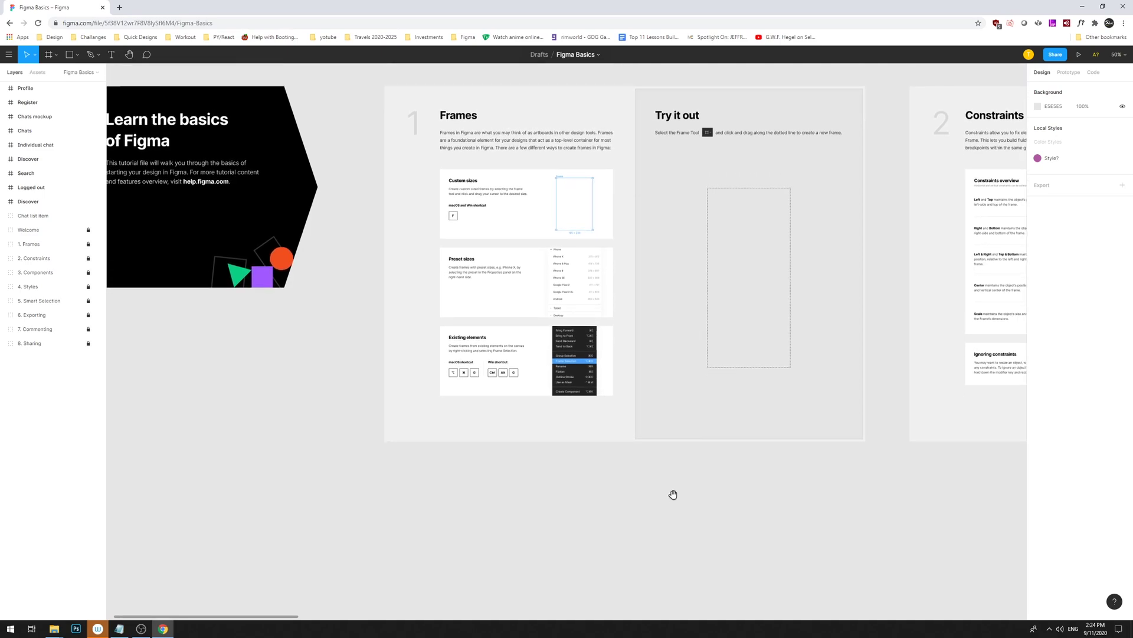
Draw a custom frame about 816 × 926 on the empty canvas below the Frames lesson.
{"action": "left_click_drag", "start_coordinate": [679, 507], "coordinate": [703, 369]}
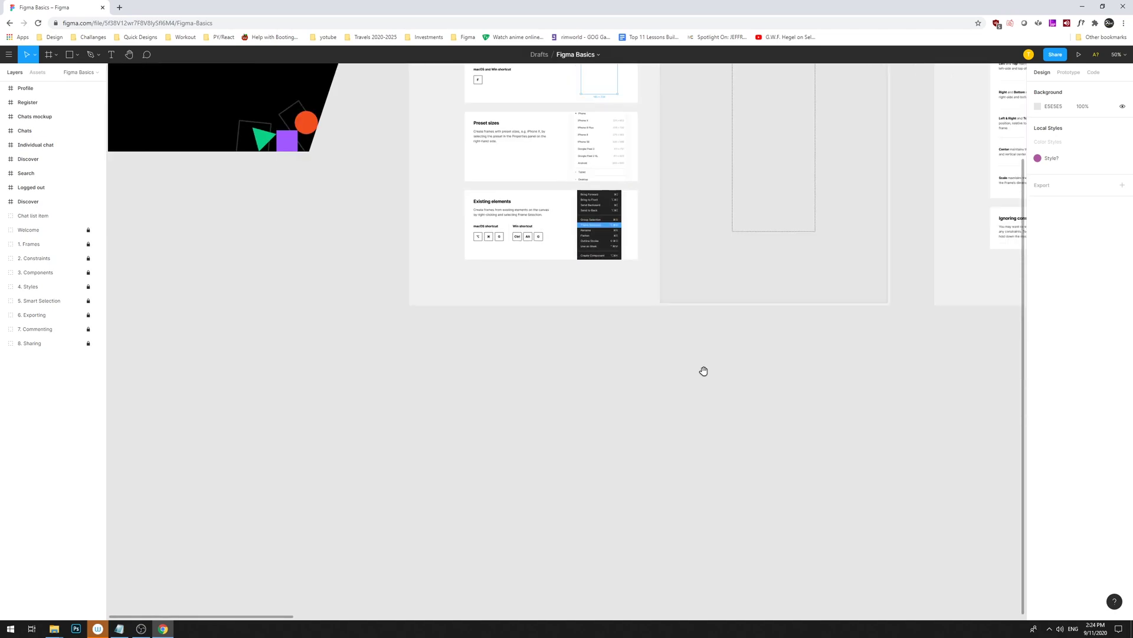
{"action": "key", "text": "f"}
{"action": "mouse_move", "coordinate": [497, 342]}
{"action": "left_mouse_down"}
{"action": "mouse_move", "coordinate": [688, 546]}
{"action": "mouse_move", "coordinate": [677, 548]}
{"action": "left_mouse_up"}
{"action": "scroll", "coordinate": [788, 449], "scroll_direction": "up", "scroll_amount": 3}
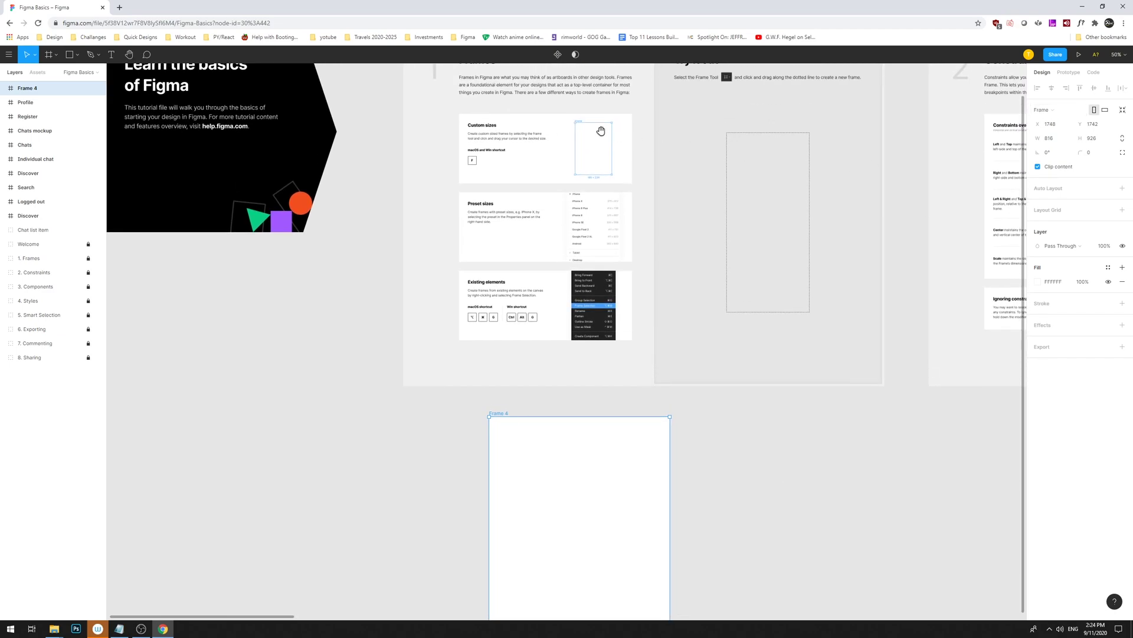
{"action": "scroll", "coordinate": [598, 156], "scroll_direction": "up", "scroll_amount": 1}
Resize the new frame to the iPhone 8 Plus preset.
{"action": "left_click", "coordinate": [1041, 109]}
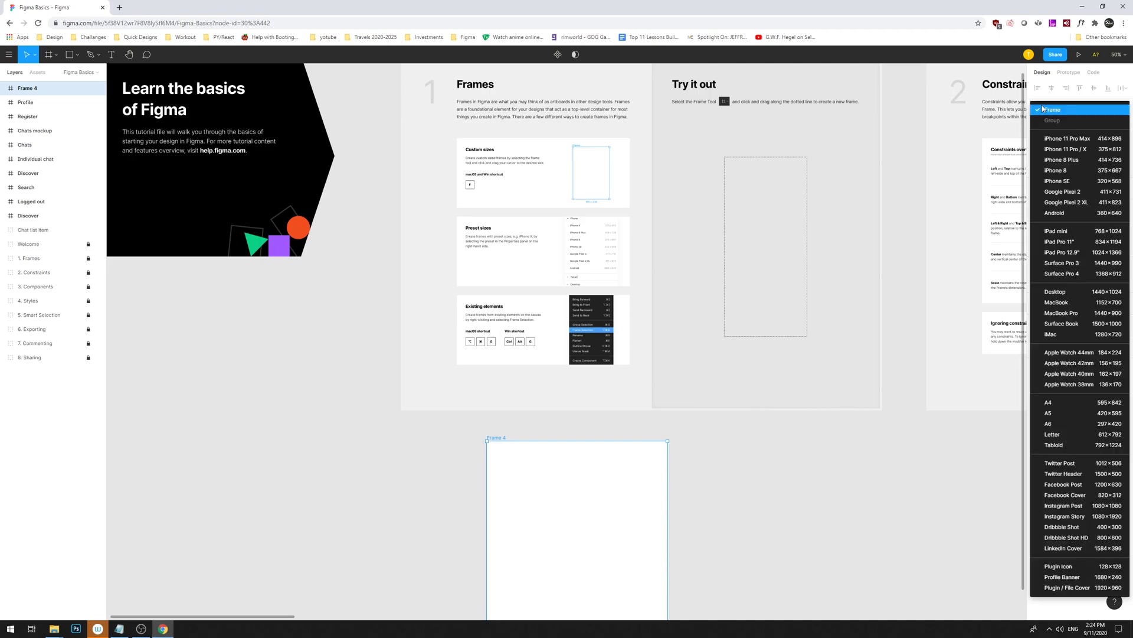
{"action": "left_click", "coordinate": [1063, 160]}
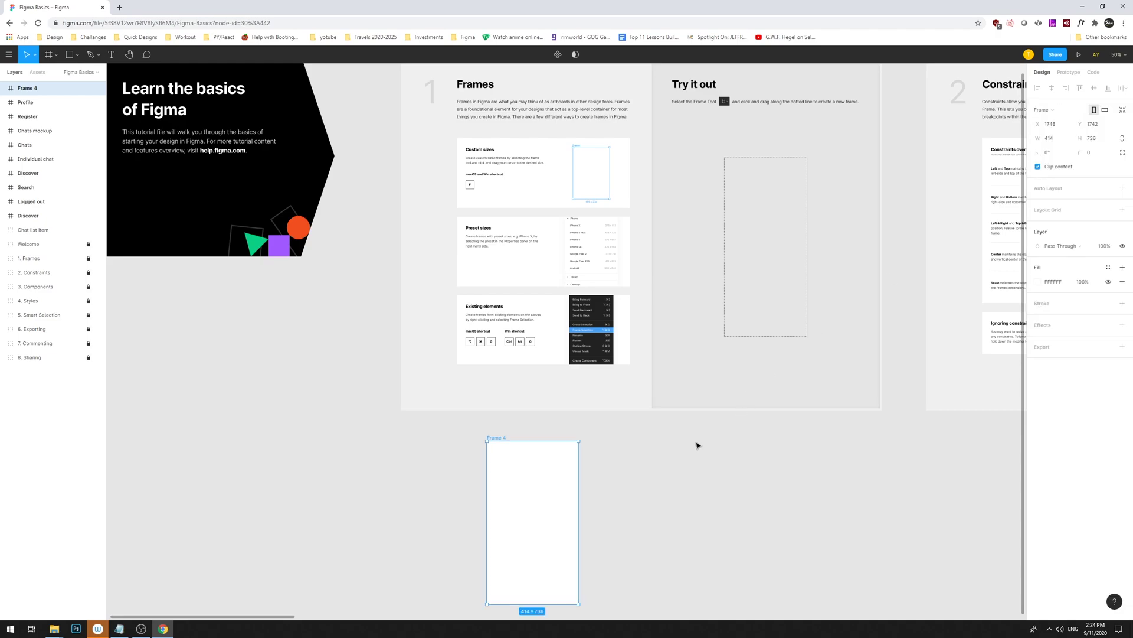
{"action": "left_click_drag", "start_coordinate": [559, 441], "coordinate": [559, 437]}
{"action": "key", "text": "ctrl+z"}
Resize the new frame to the A5 preset, keeping its position on the canvas.
{"action": "left_click", "coordinate": [1054, 109]}
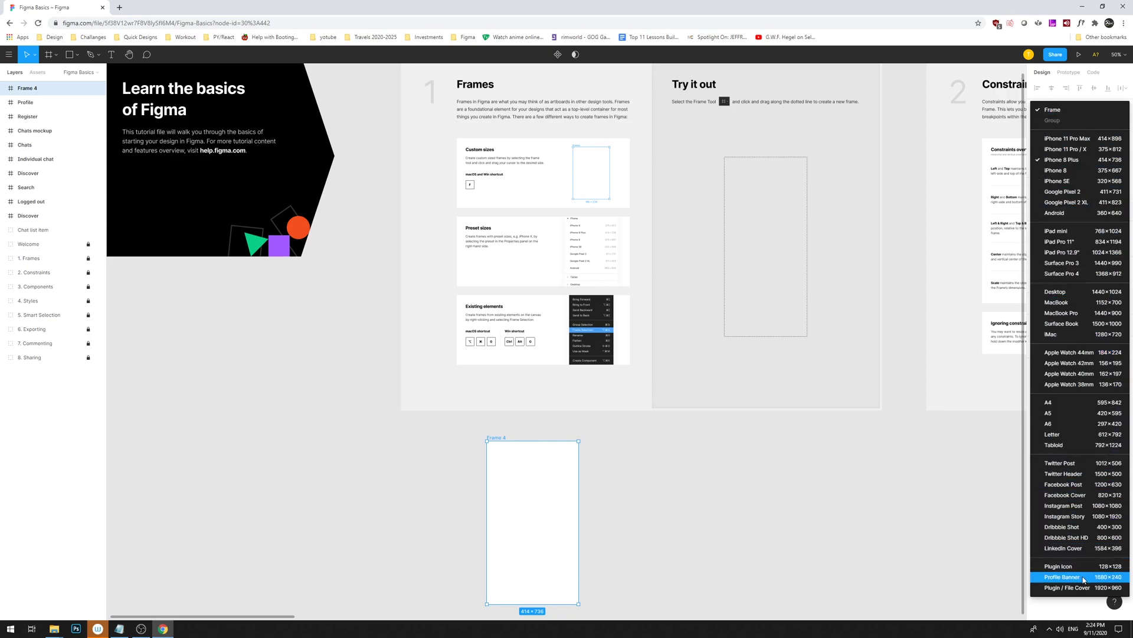
{"action": "left_click", "coordinate": [1073, 413]}
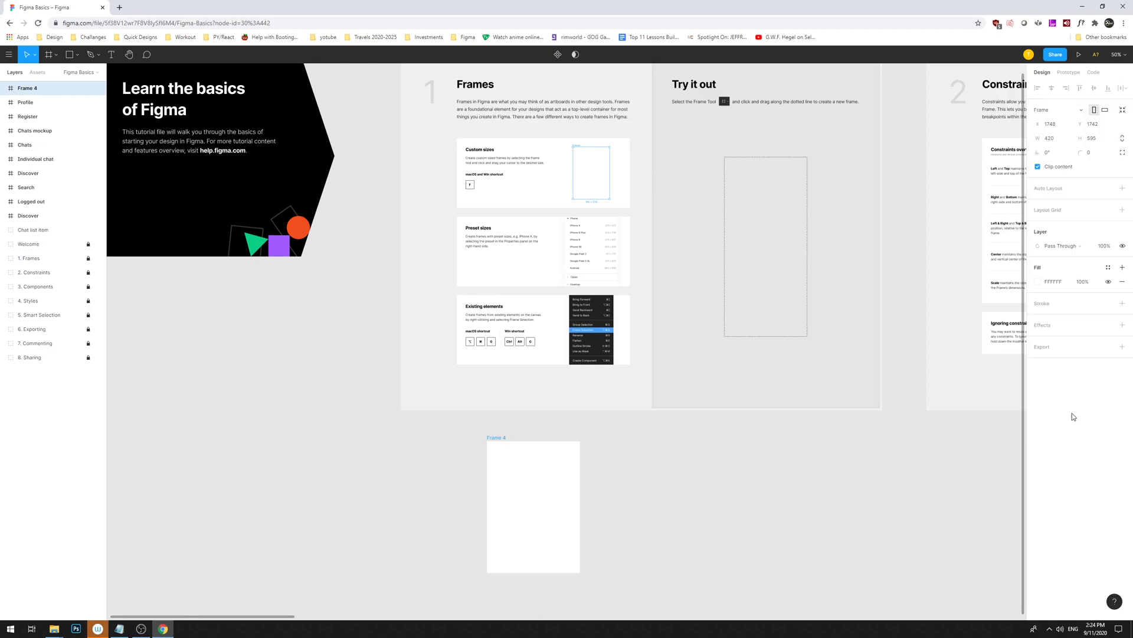
{"action": "left_click_drag", "start_coordinate": [541, 438], "coordinate": [634, 441]}
{"action": "key", "text": "ctrl+z"}
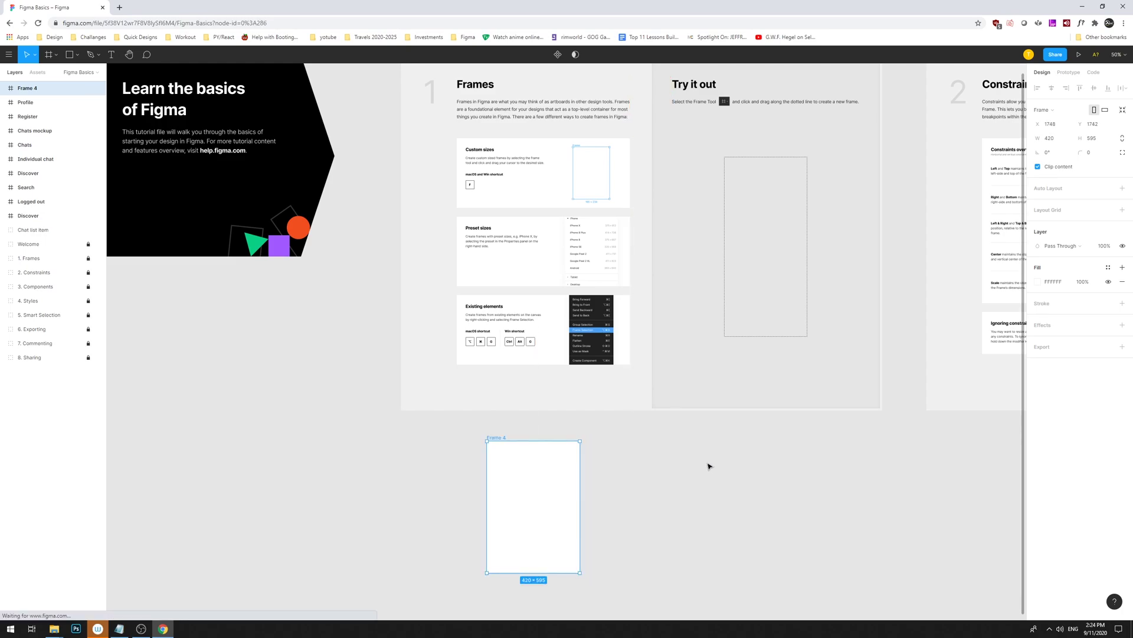
Shift the A5 frame sideways to about X 1773 and stretch its upper edge to a height of about 601.
{"action": "left_click", "coordinate": [708, 465]}
{"action": "scroll", "coordinate": [679, 450], "scroll_direction": "left", "scroll_amount": 1}
{"action": "left_click_drag", "start_coordinate": [532, 431], "coordinate": [539, 432]}
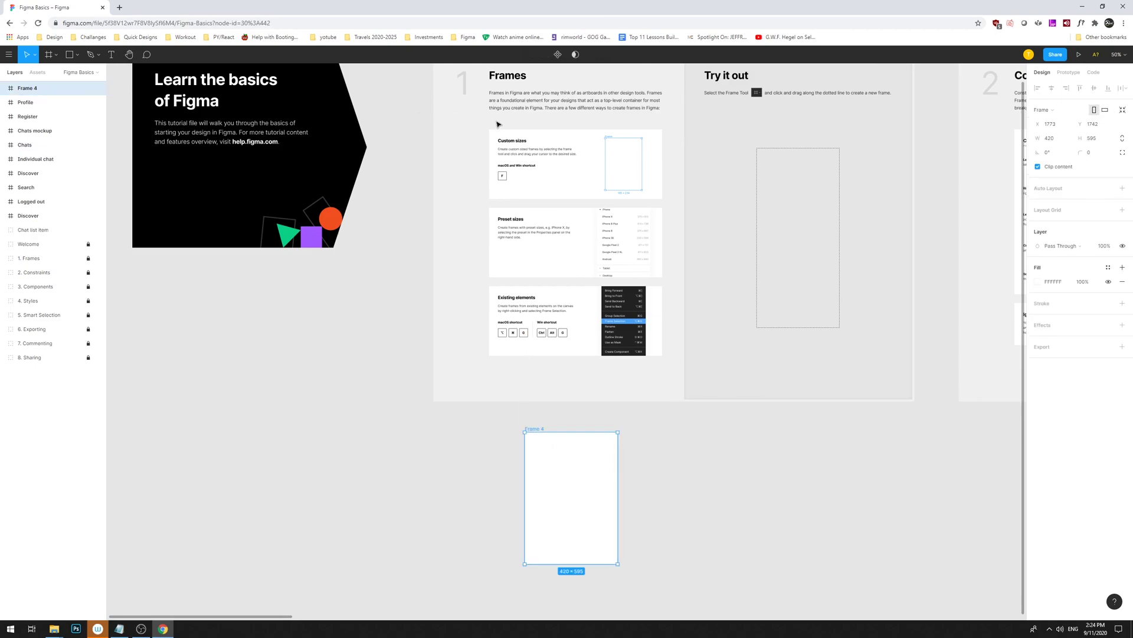
{"action": "mouse_move", "coordinate": [546, 436]}
{"action": "left_mouse_down"}
{"action": "mouse_move", "coordinate": [564, 434]}
{"action": "mouse_move", "coordinate": [531, 430]}
{"action": "left_mouse_up"}
{"action": "left_click", "coordinate": [689, 455]}
{"action": "left_click_drag", "start_coordinate": [689, 455], "coordinate": [708, 446]}
{"action": "key", "text": "ctrl+z"}
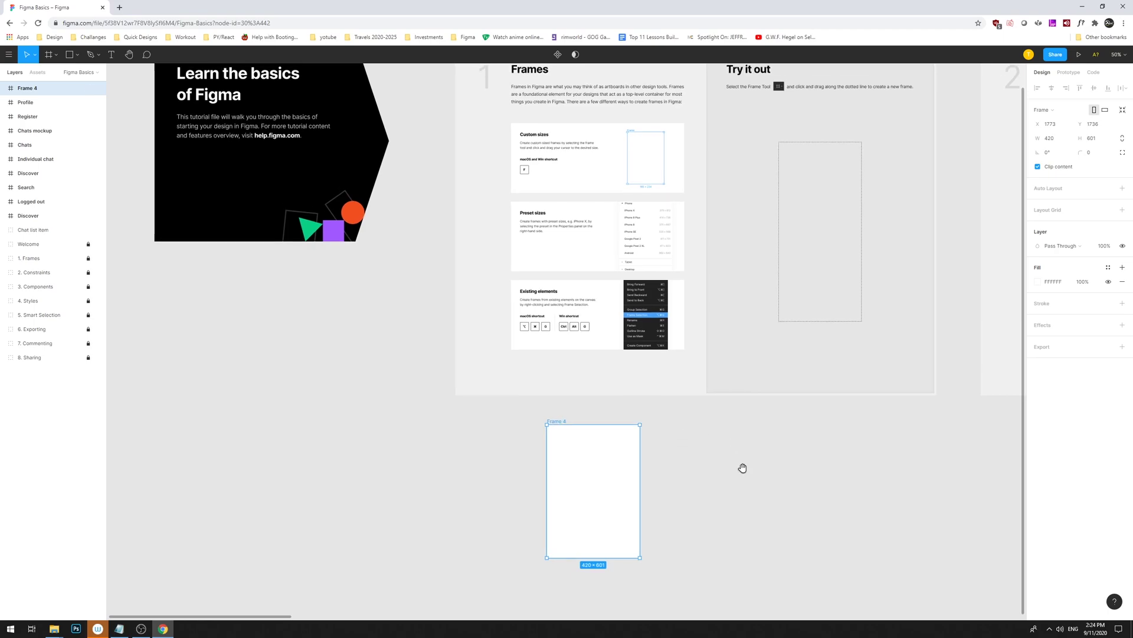
{"action": "scroll", "coordinate": [741, 465], "scroll_direction": "up", "scroll_amount": 1}
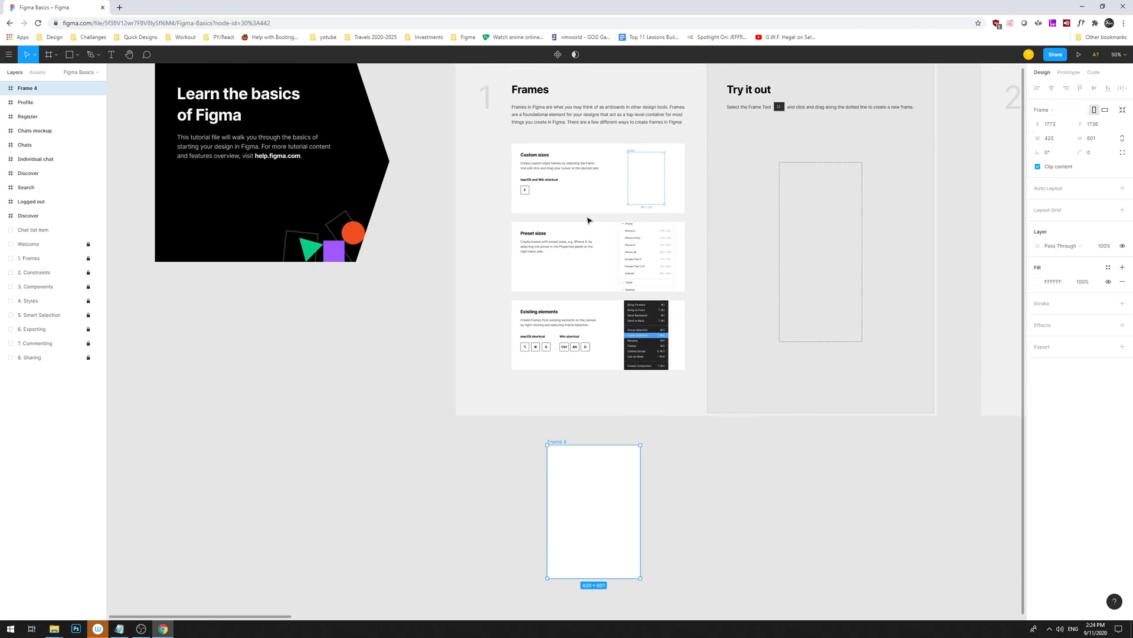
{"action": "left_click", "coordinate": [587, 248]}
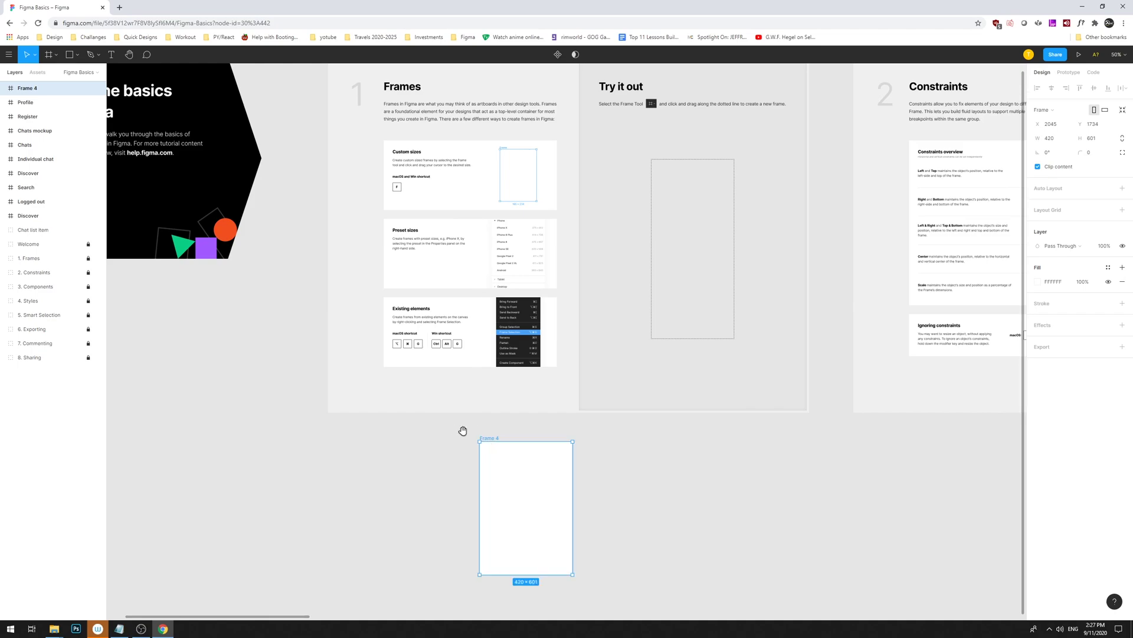
{"action": "scroll", "coordinate": [463, 430], "scroll_direction": "left", "scroll_amount": 1}
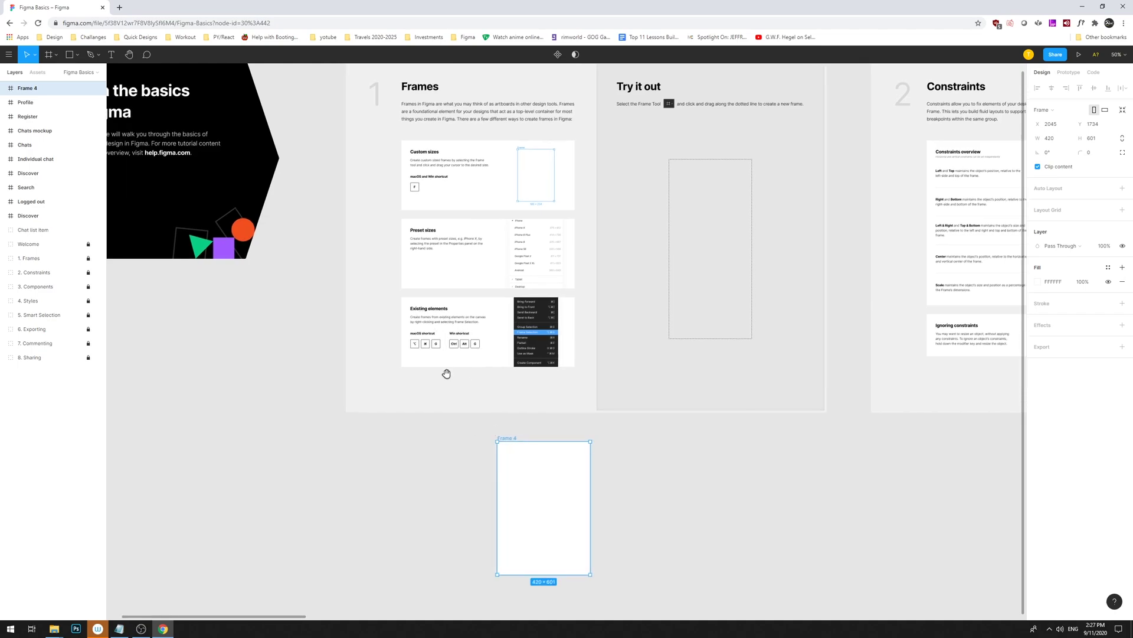
{"action": "scroll", "coordinate": [472, 372], "scroll_direction": "left", "scroll_amount": 2}
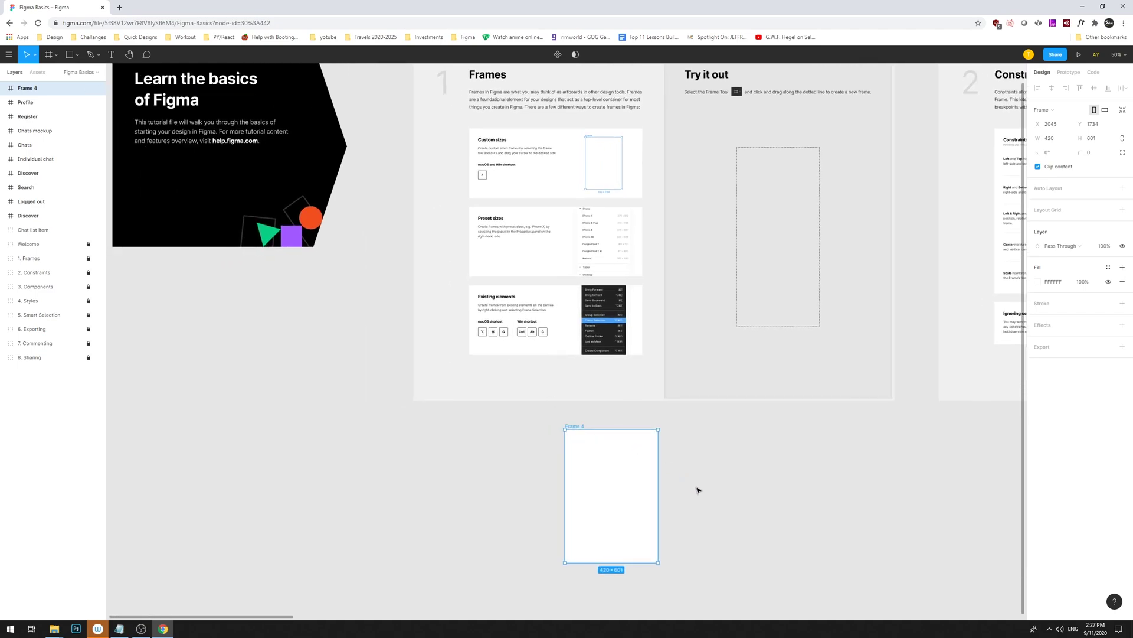
Draw a circle about 614 × 614 on the empty canvas to the right of the white frame.
{"action": "left_click", "coordinate": [673, 400]}
{"action": "scroll", "coordinate": [685, 407], "scroll_direction": "down", "scroll_amount": 3}
{"action": "key", "text": "r"}
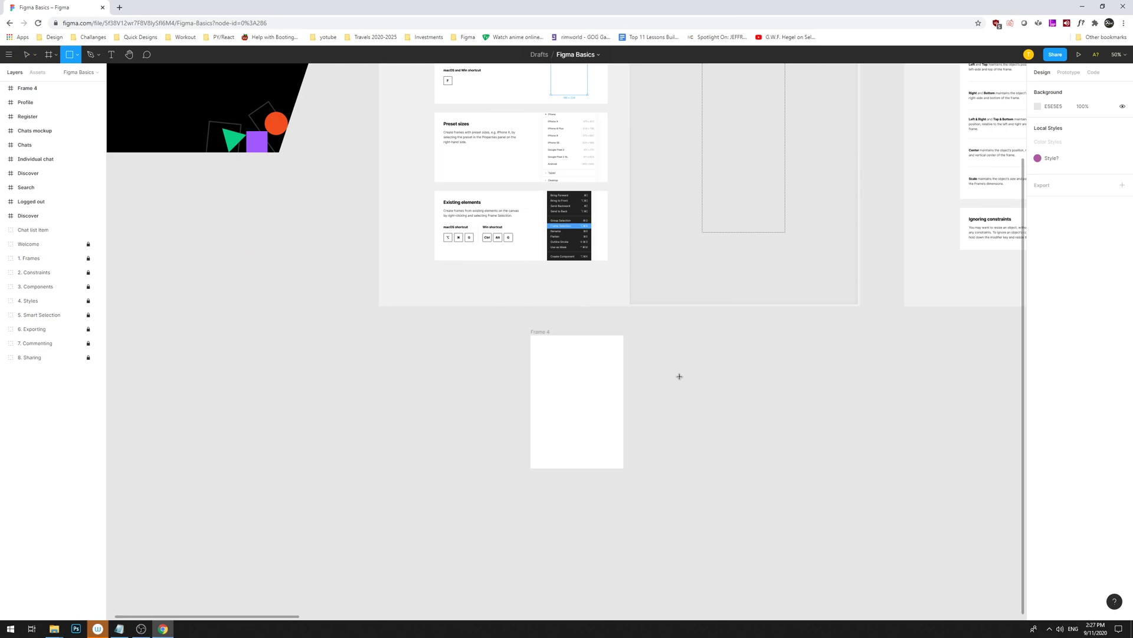
{"action": "left_click_drag", "start_coordinate": [804, 491], "coordinate": [674, 352]}
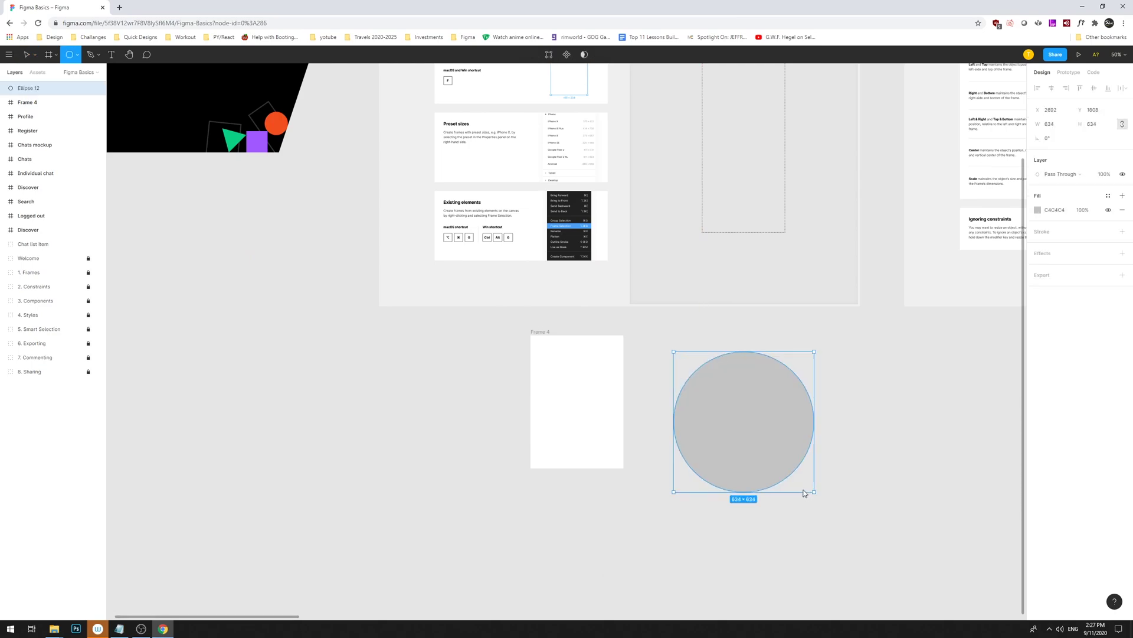
Try wrapping the grey circle in its own frame with Frame Selection, and undo it.
{"action": "right_click", "coordinate": [784, 397]}
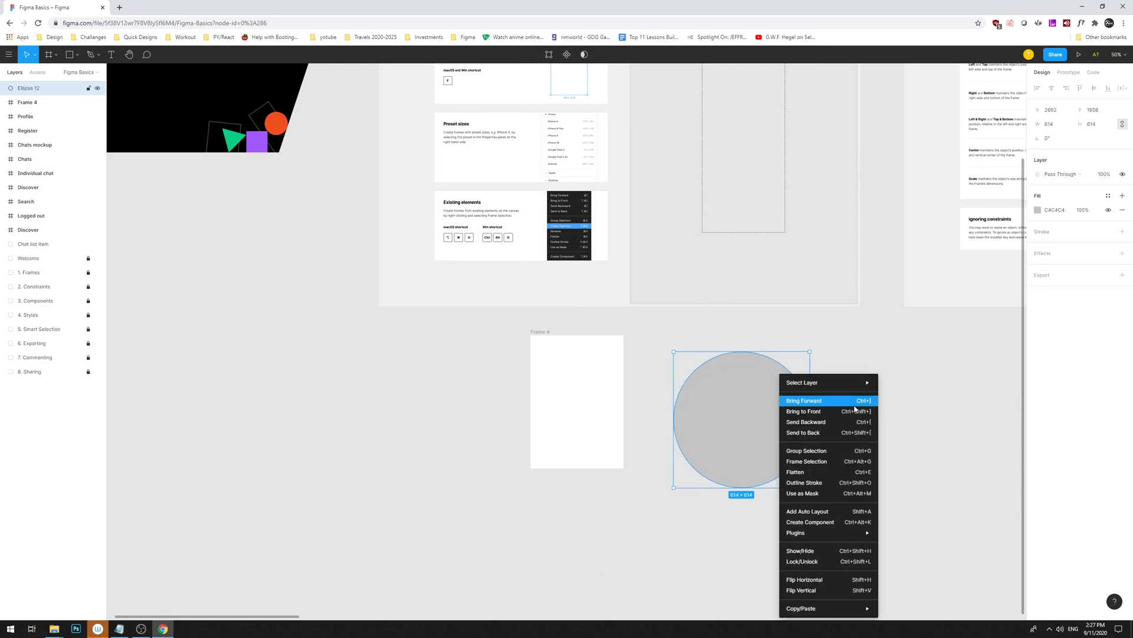
{"action": "left_click", "coordinate": [808, 461]}
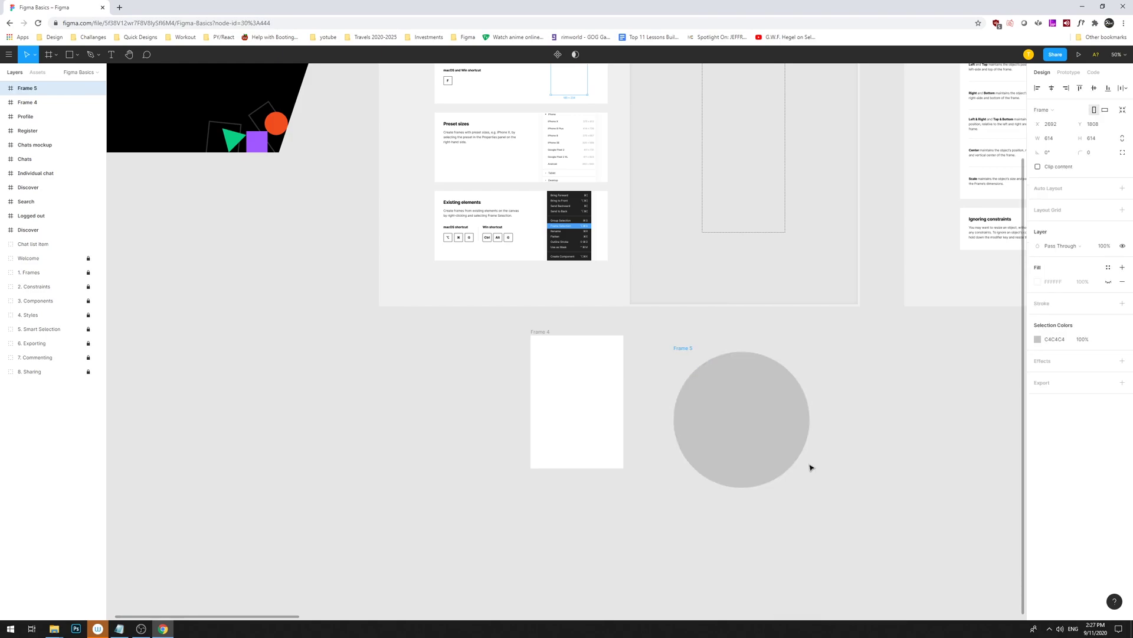
{"action": "key", "text": "ctrl+z"}
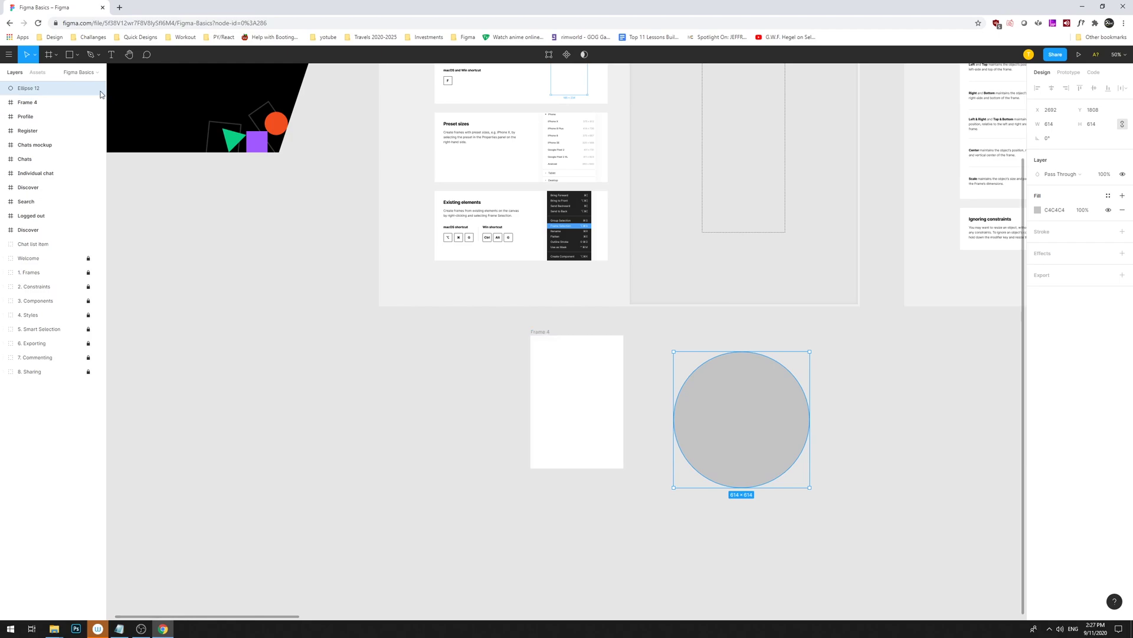
Wrap the grey circle in its own frame with Frame Selection and move it beside the white frame, to about X 2592, Y 1721.
{"action": "mouse_move", "coordinate": [107, 90]}
{"action": "left_mouse_down"}
{"action": "mouse_move", "coordinate": [225, 90]}
{"action": "mouse_move", "coordinate": [107, 93]}
{"action": "left_mouse_up"}
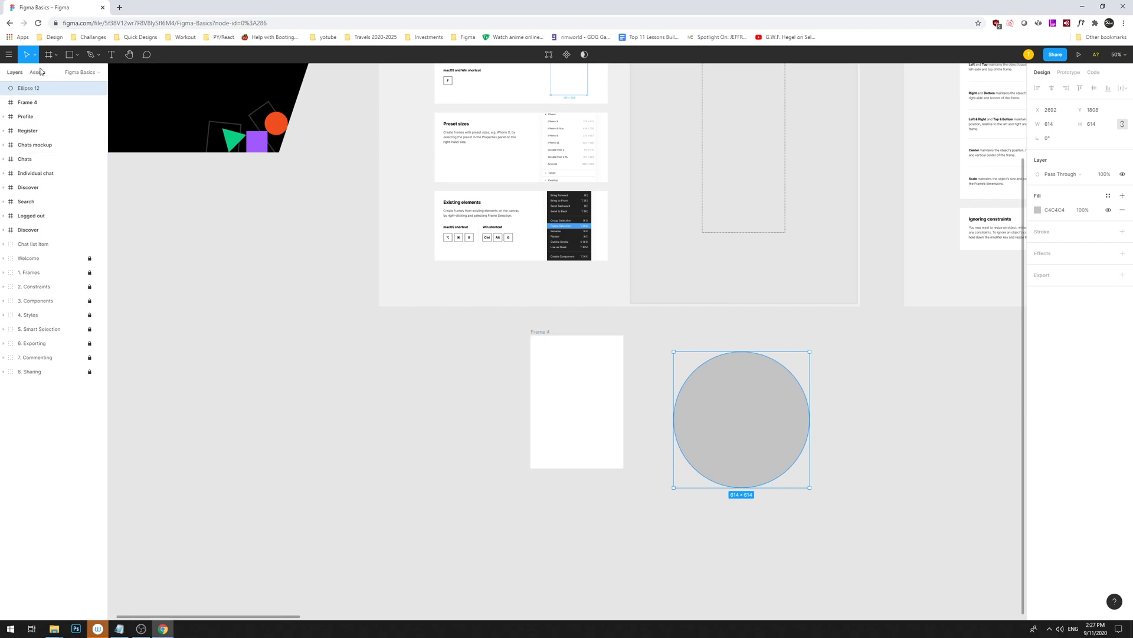
{"action": "right_click", "coordinate": [773, 376]}
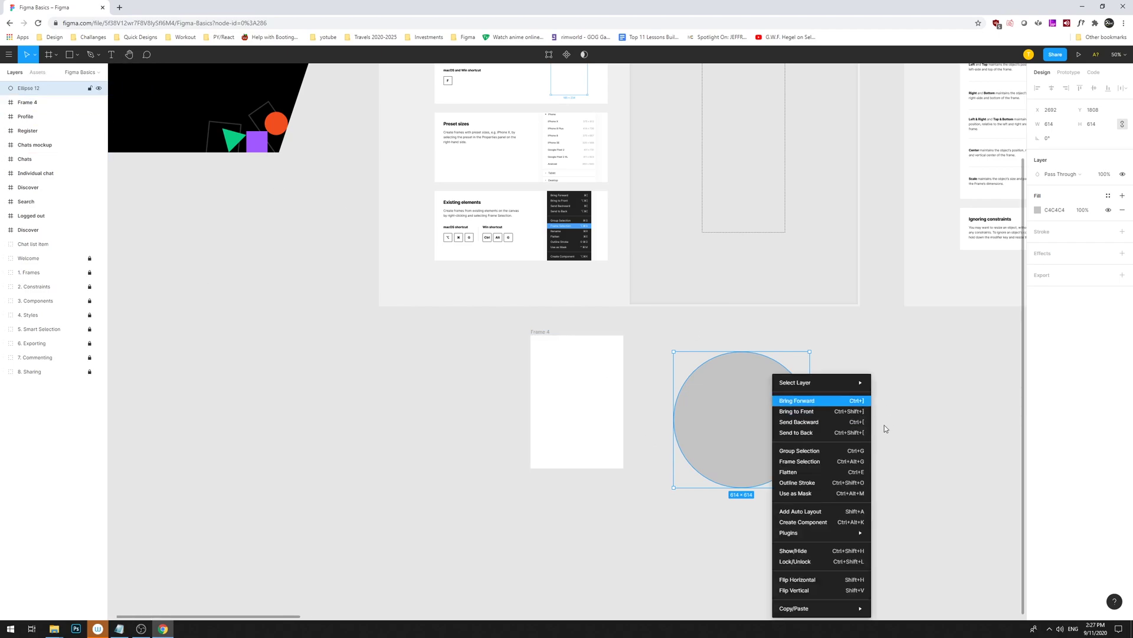
{"action": "left_click", "coordinate": [817, 461]}
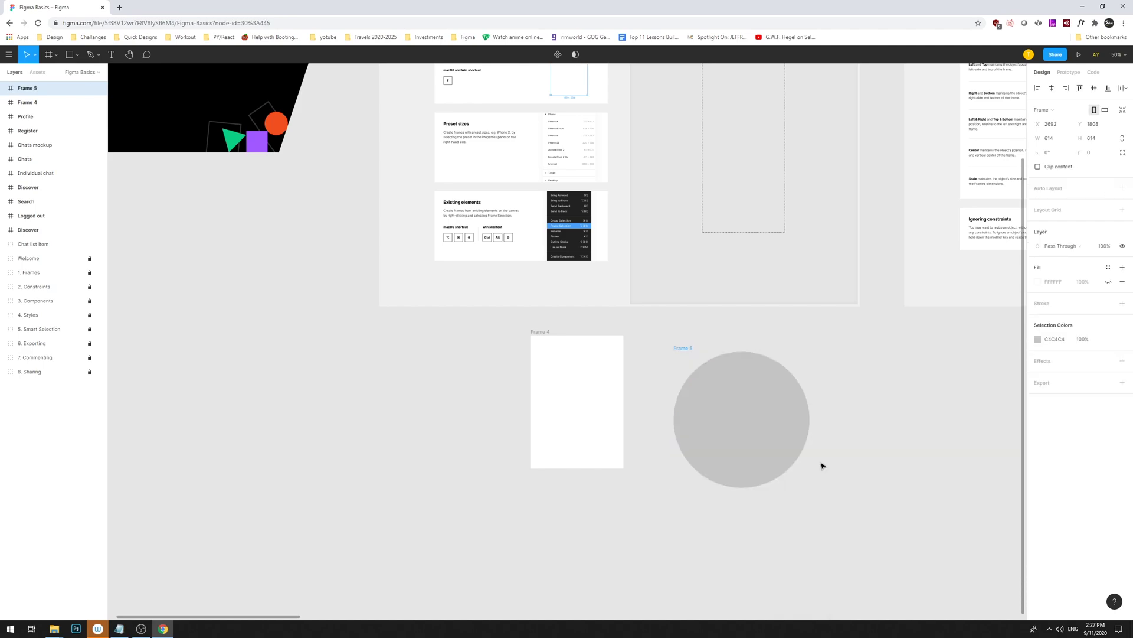
{"action": "left_click_drag", "start_coordinate": [775, 420], "coordinate": [751, 387]}
{"action": "left_click", "coordinate": [853, 381]}
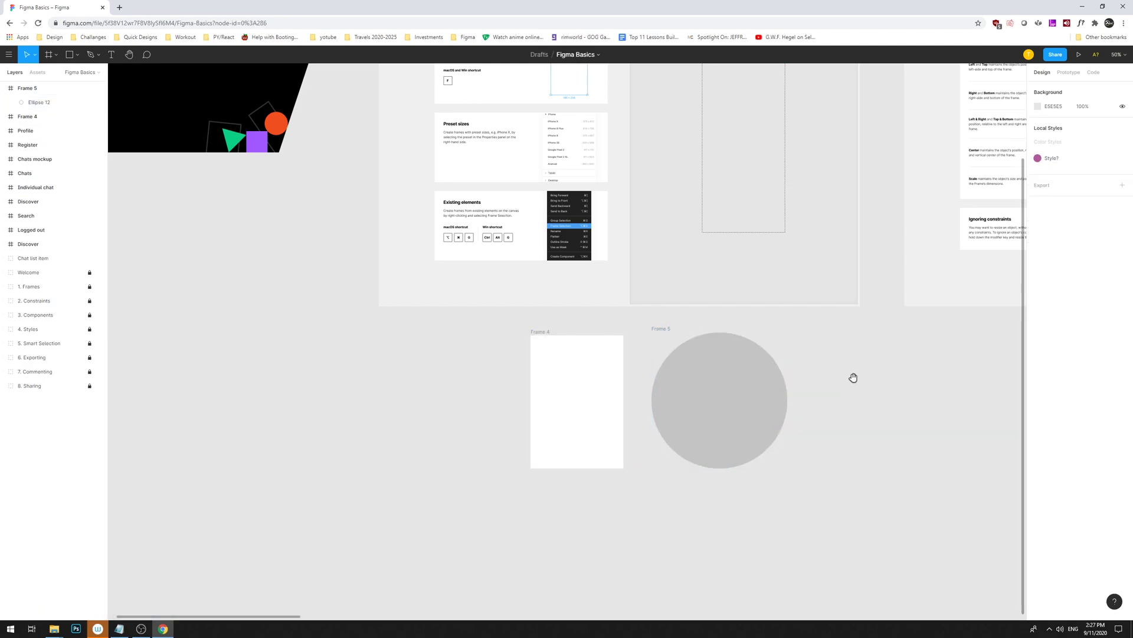
Draw a circle about 182 × 182 near the middle of the framed grey circle and fill it with FF0F0F.
{"action": "left_click_drag", "start_coordinate": [856, 377], "coordinate": [742, 382]}
{"action": "left_click", "coordinate": [621, 396]}
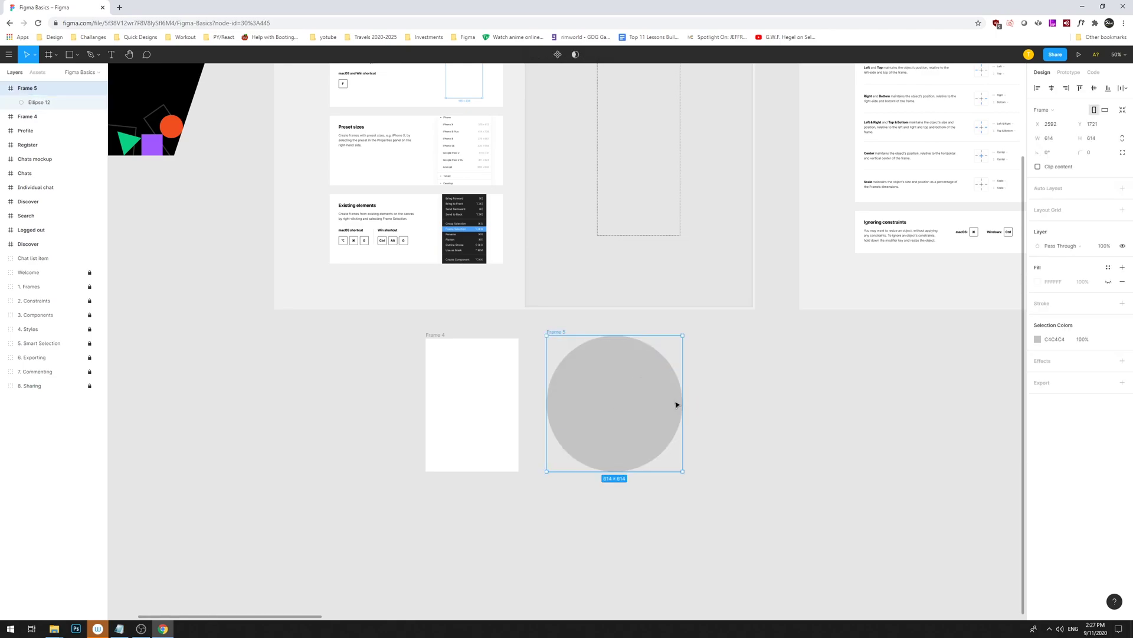
{"action": "key", "text": "o"}
{"action": "left_click_drag", "start_coordinate": [598, 380], "coordinate": [630, 424]}
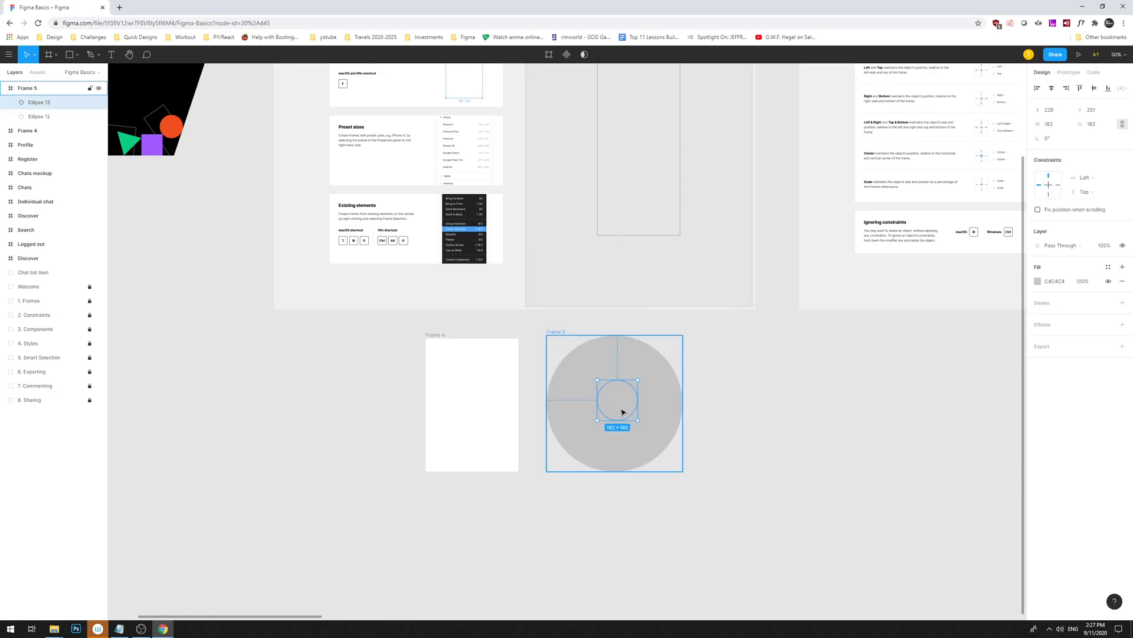
{"action": "left_click", "coordinate": [1039, 282]}
{"action": "type", "text": "ff0f0f"}
{"action": "key", "text": "Return"}
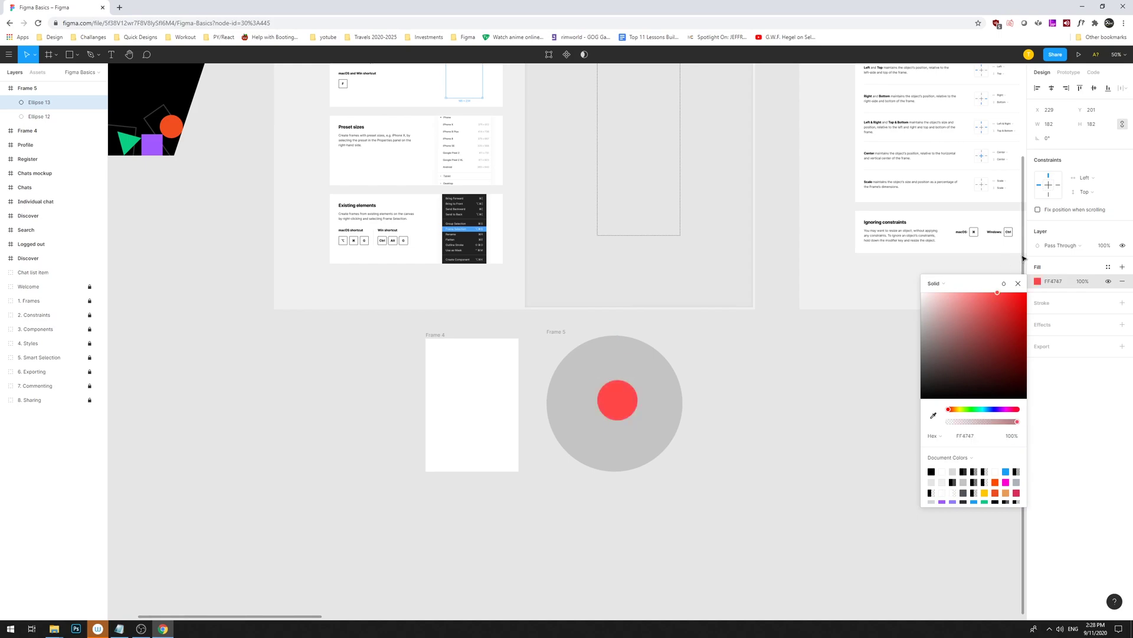
{"action": "left_click", "coordinate": [726, 410]}
{"action": "left_click", "coordinate": [632, 380]}
{"action": "left_click", "coordinate": [9, 54]}
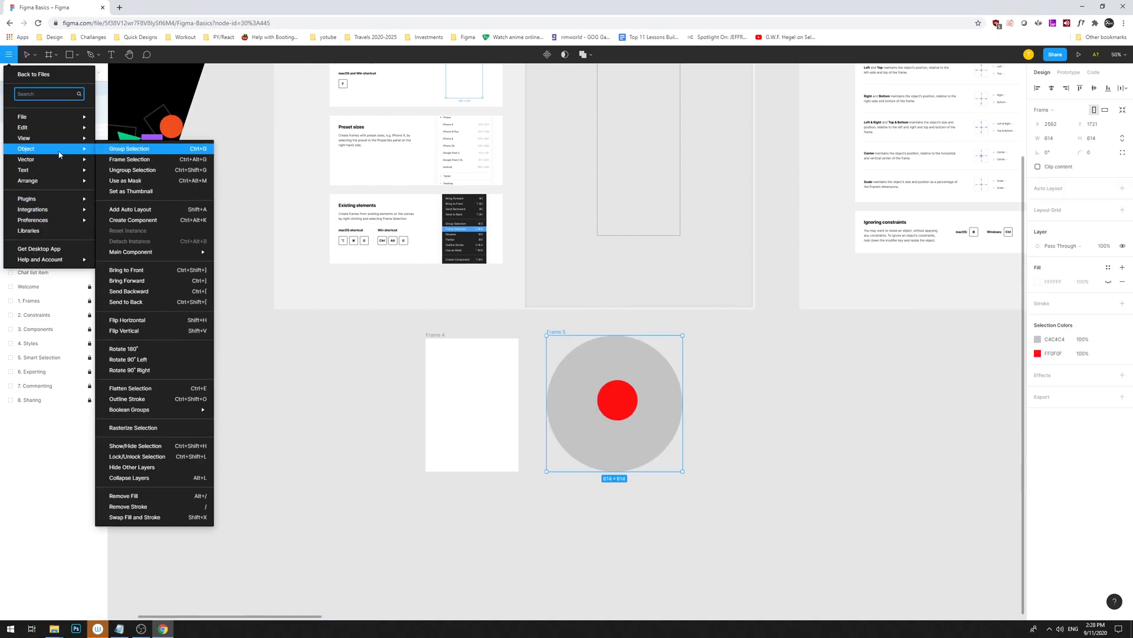
{"action": "mouse_move", "coordinate": [56, 212]}
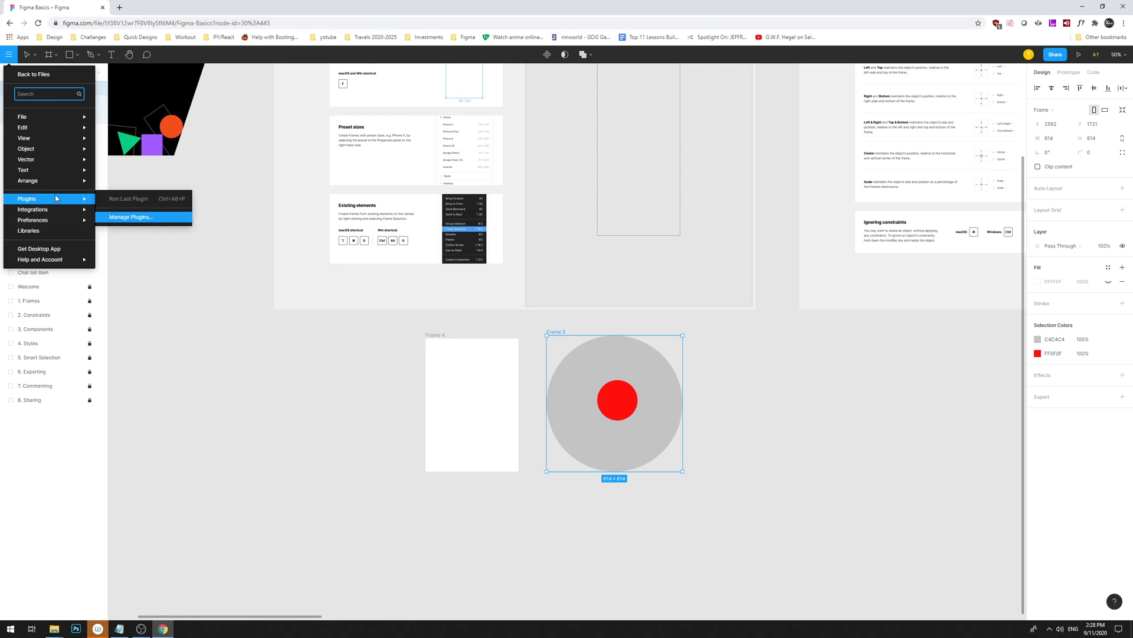
{"action": "mouse_move", "coordinate": [48, 169]}
{"action": "key", "text": "Escape"}
{"action": "key", "text": "Return"}
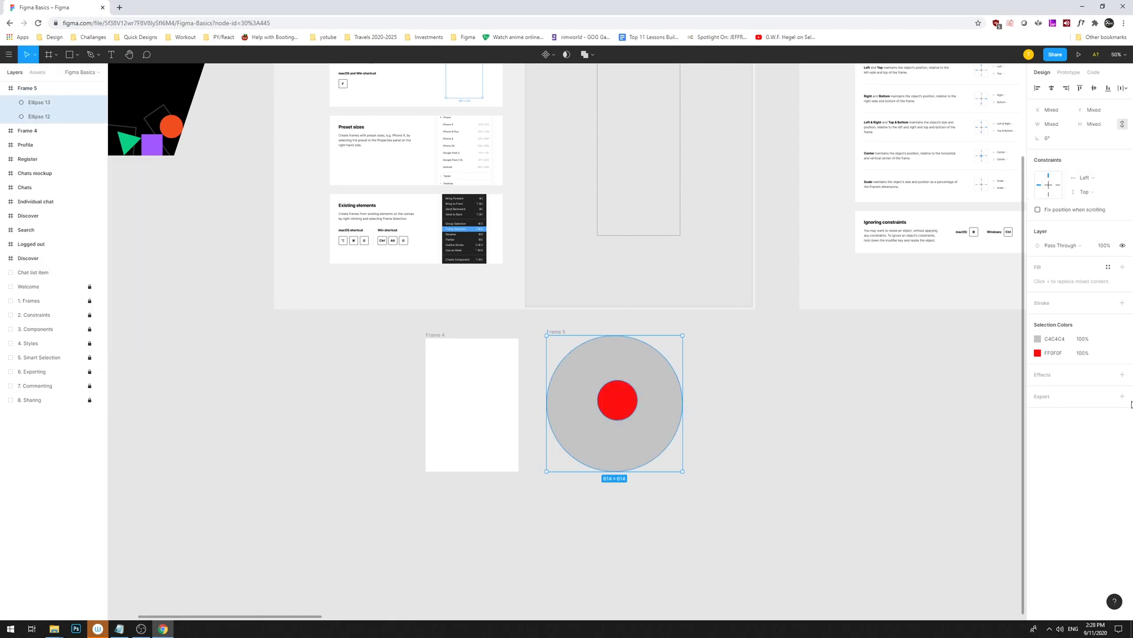
{"action": "left_click", "coordinate": [1122, 397]}
{"action": "left_click", "coordinate": [945, 429]}
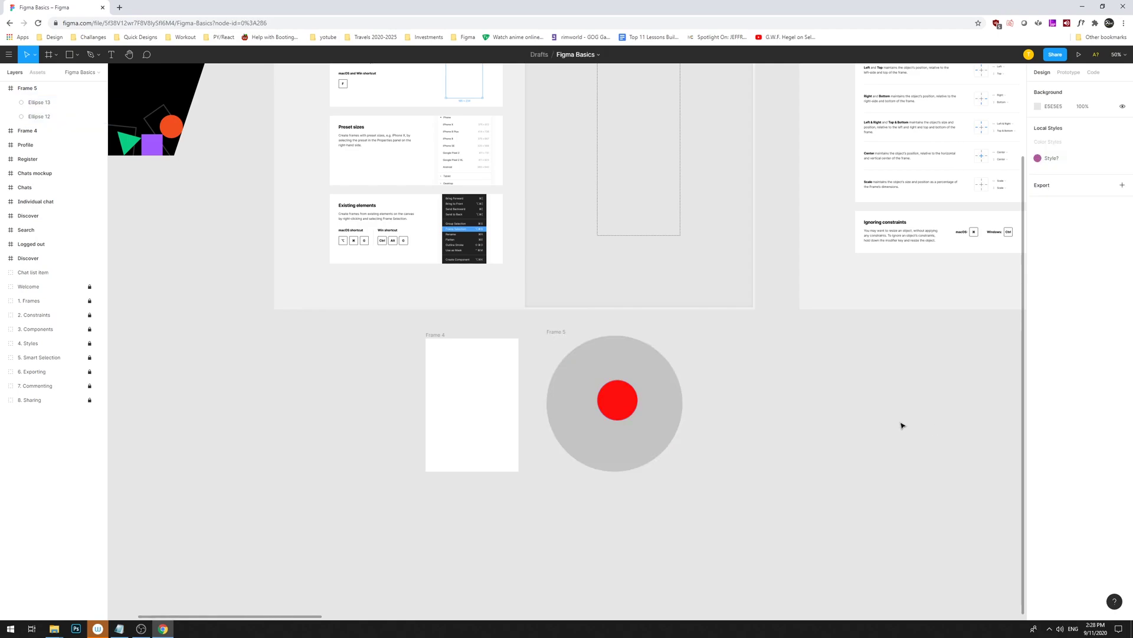
Export the frame containing the grey and red circles as a 1x PNG and view the exported image.
{"action": "left_click", "coordinate": [643, 399]}
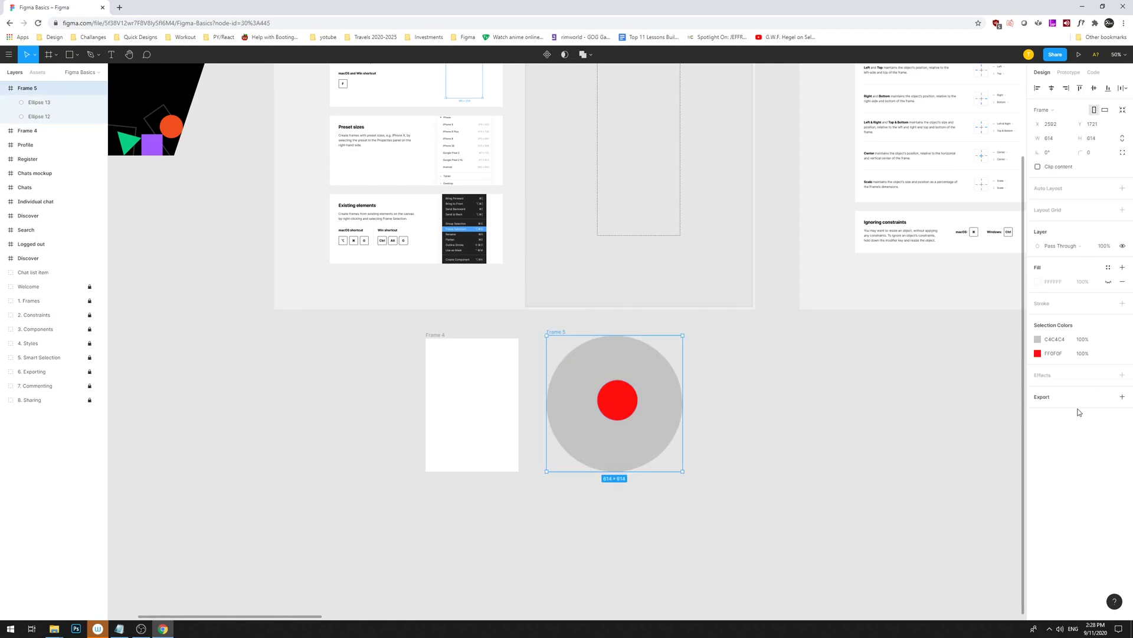
{"action": "left_click", "coordinate": [1122, 396]}
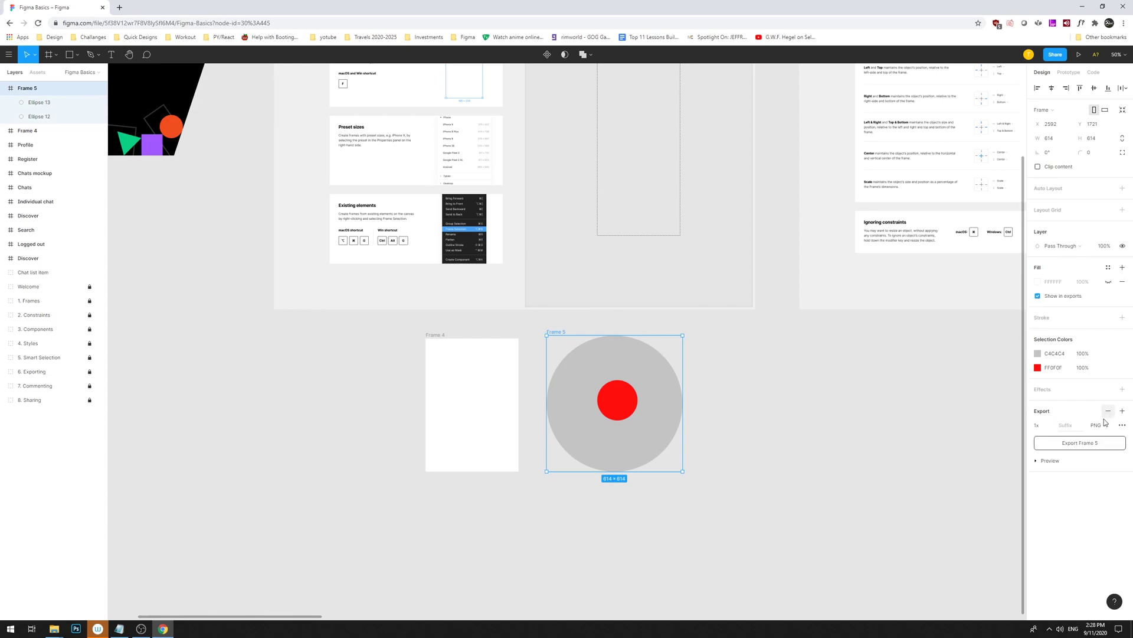
{"action": "left_click", "coordinate": [1091, 447]}
{"action": "left_click", "coordinate": [42, 610]}
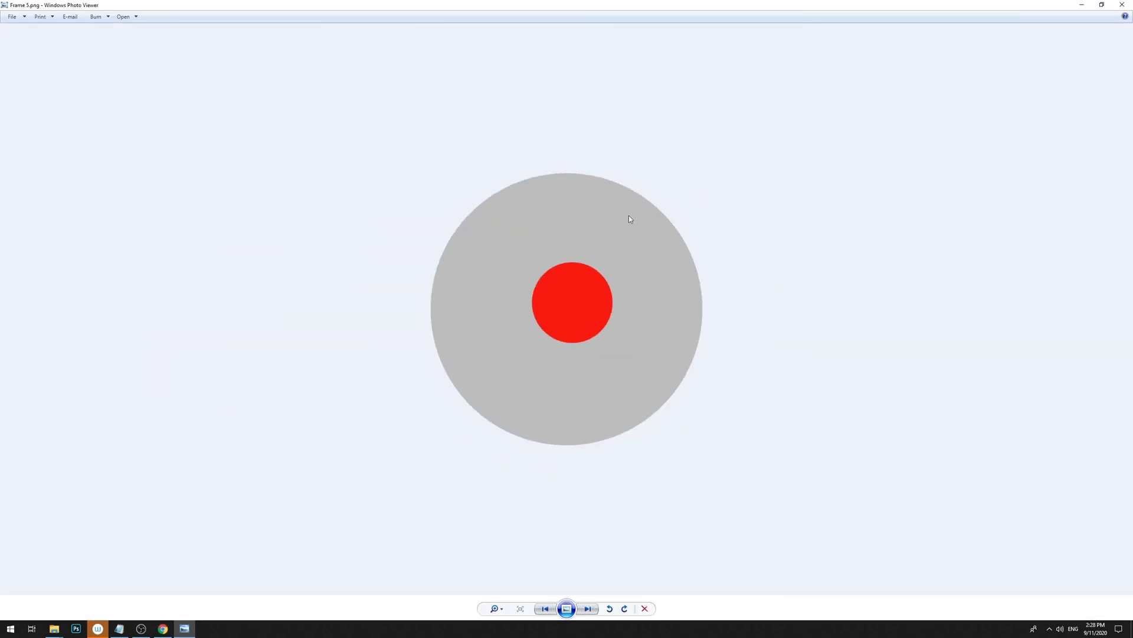
{"action": "left_click", "coordinate": [1122, 4]}
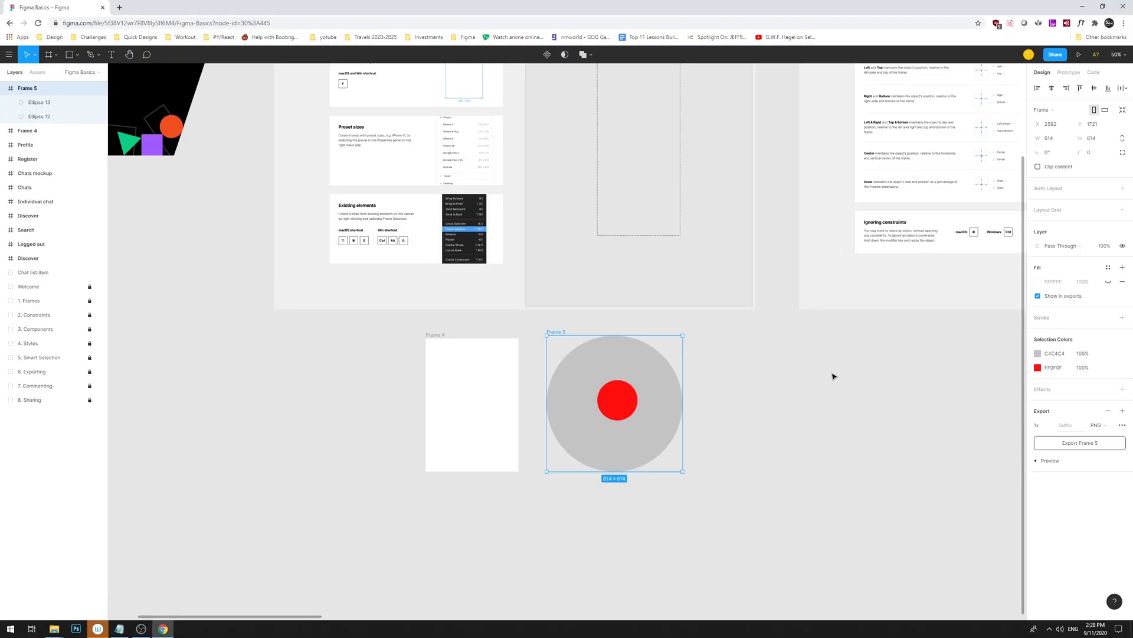
Delete the frame with the circles and the white frame beside it from the canvas.
{"action": "left_click", "coordinate": [794, 392]}
{"action": "left_click_drag", "start_coordinate": [746, 422], "coordinate": [716, 451]}
{"action": "left_click", "coordinate": [529, 362]}
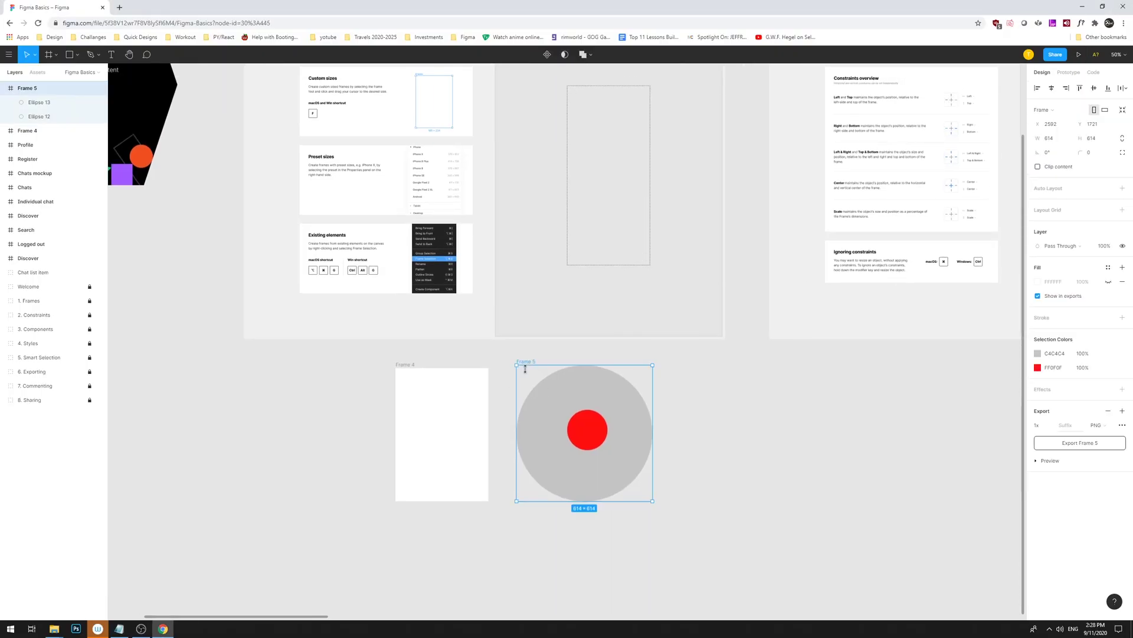
{"action": "key", "text": "Delete"}
{"action": "left_click", "coordinate": [420, 372]}
{"action": "key", "text": "Delete"}
Read the Constraints lesson, covering the Constraints overview, Ignoring constraints and the Try it out exercises.
{"action": "scroll", "coordinate": [442, 435], "scroll_direction": "right", "scroll_amount": 6}
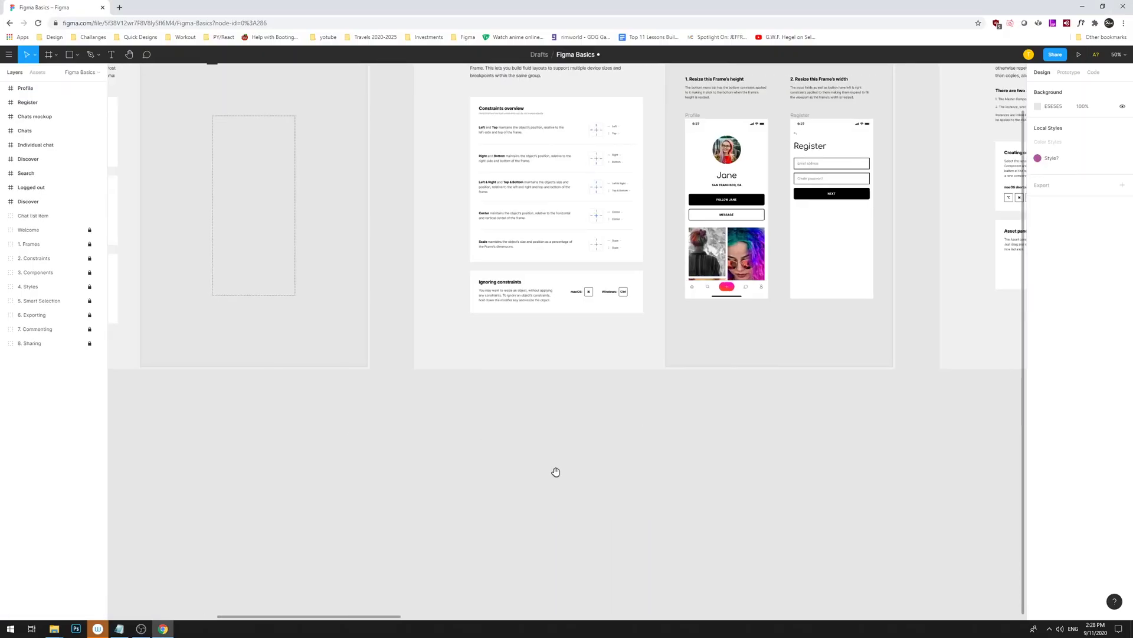
{"action": "scroll", "coordinate": [562, 464], "scroll_direction": "up", "scroll_amount": 2}
{"action": "scroll", "coordinate": [563, 464], "scroll_direction": "right", "scroll_amount": 4}
{"action": "left_click_drag", "start_coordinate": [510, 480], "coordinate": [518, 480]}
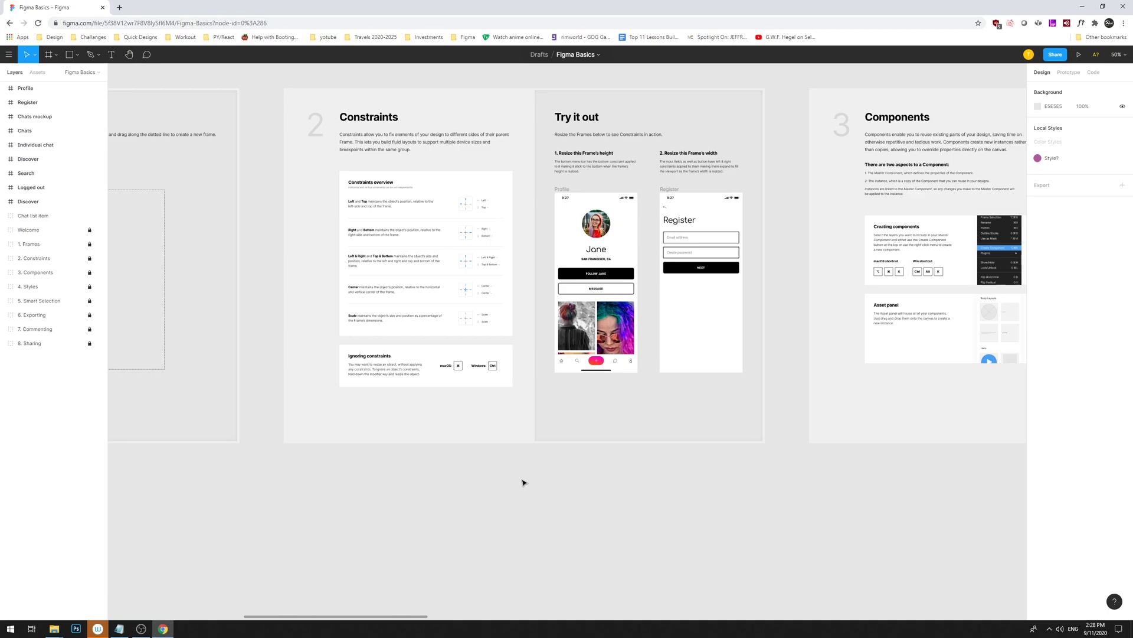
{"action": "left_click_drag", "start_coordinate": [494, 168], "coordinate": [566, 130]}
{"action": "scroll", "coordinate": [640, 220], "scroll_direction": "up", "scroll_amount": 2}
{"action": "scroll", "coordinate": [603, 166], "scroll_direction": "up", "scroll_amount": 1}
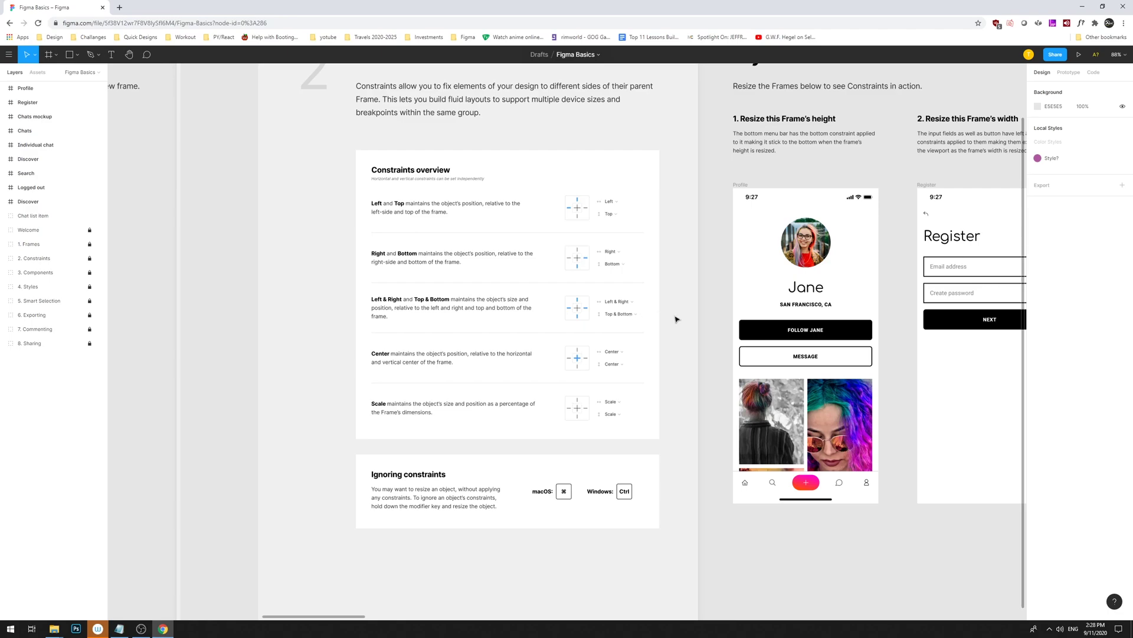
{"action": "scroll", "coordinate": [676, 284], "scroll_direction": "down", "scroll_amount": 1}
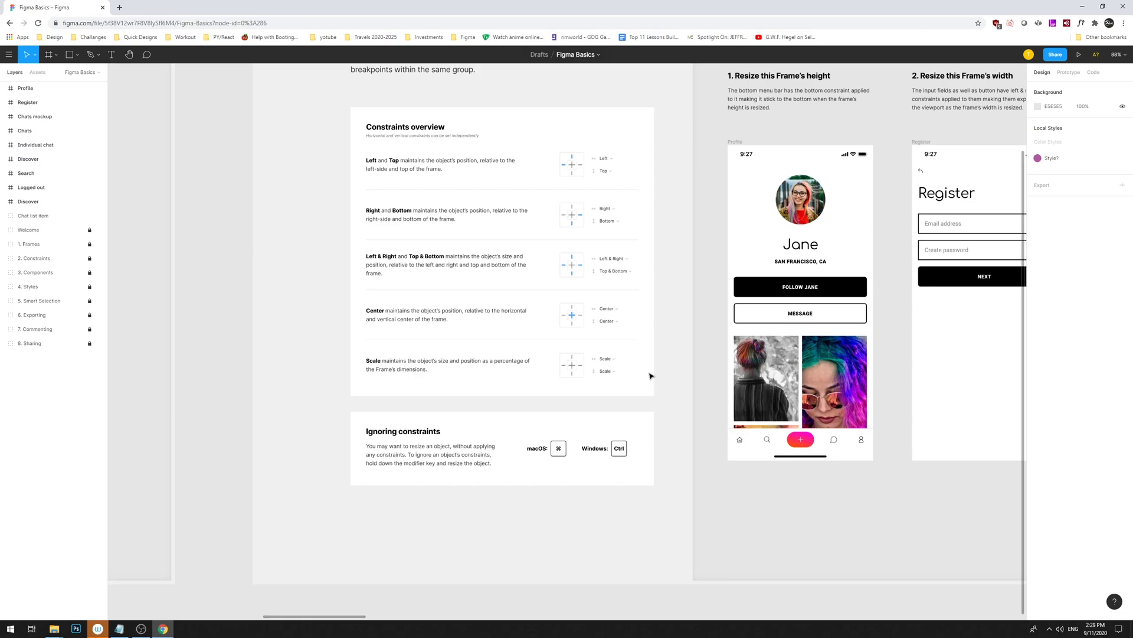
{"action": "scroll", "coordinate": [644, 313], "scroll_direction": "right", "scroll_amount": 4}
Set the horizontal and vertical constraints of the black follow button in the Profile frame to Scale.
{"action": "left_click", "coordinate": [645, 313]}
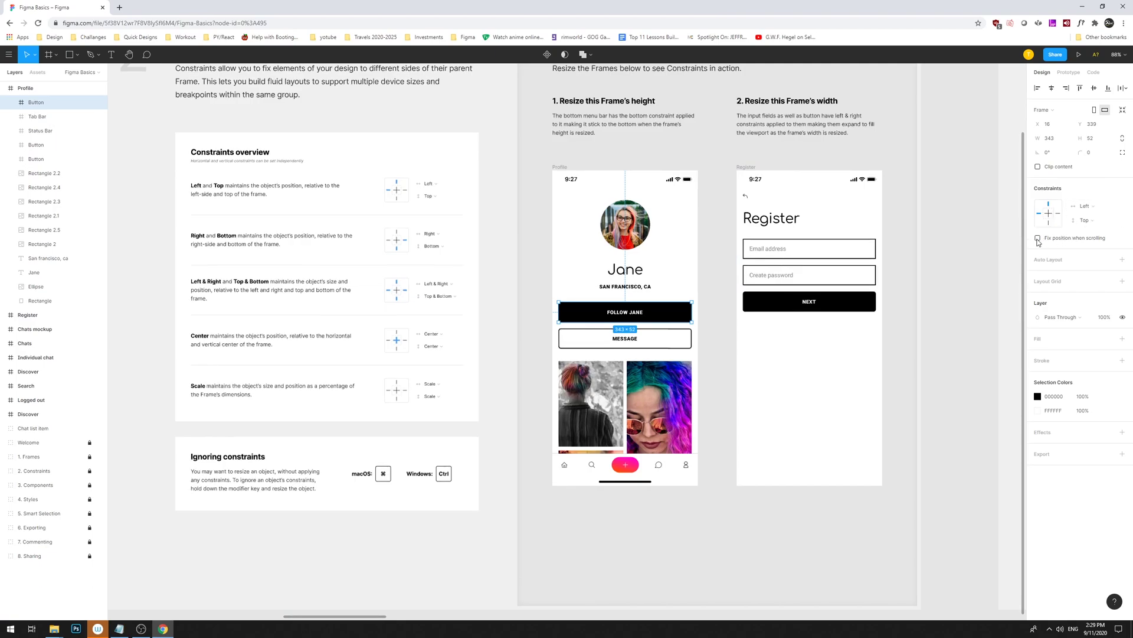
{"action": "left_click", "coordinate": [1091, 206]}
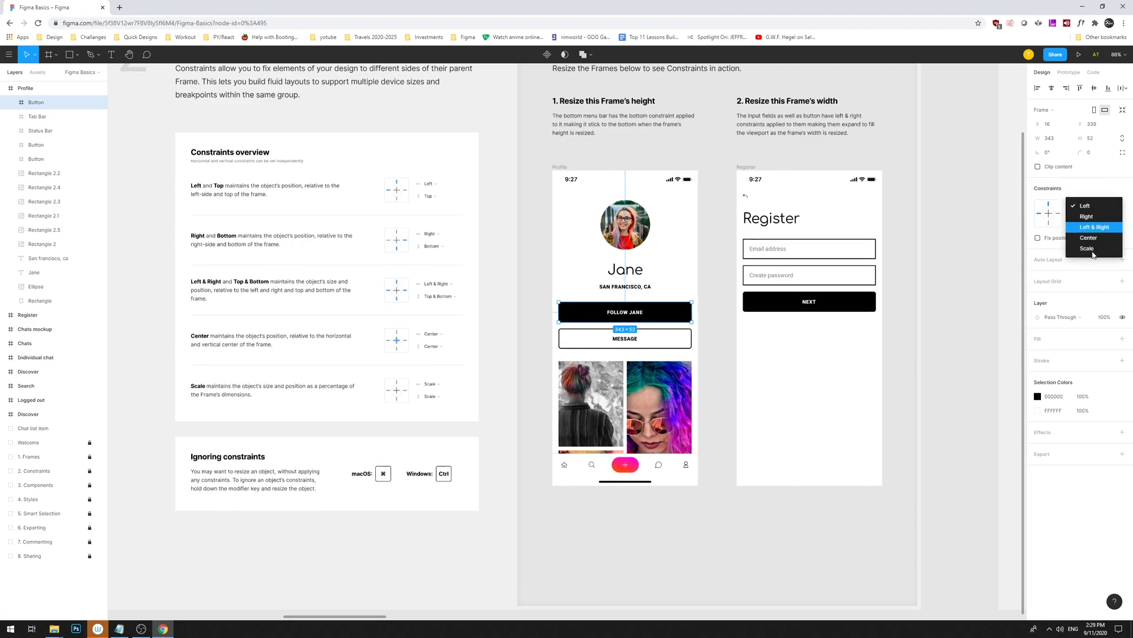
{"action": "left_click", "coordinate": [1081, 228]}
{"action": "left_click", "coordinate": [1085, 220]}
{"action": "left_click", "coordinate": [1092, 265]}
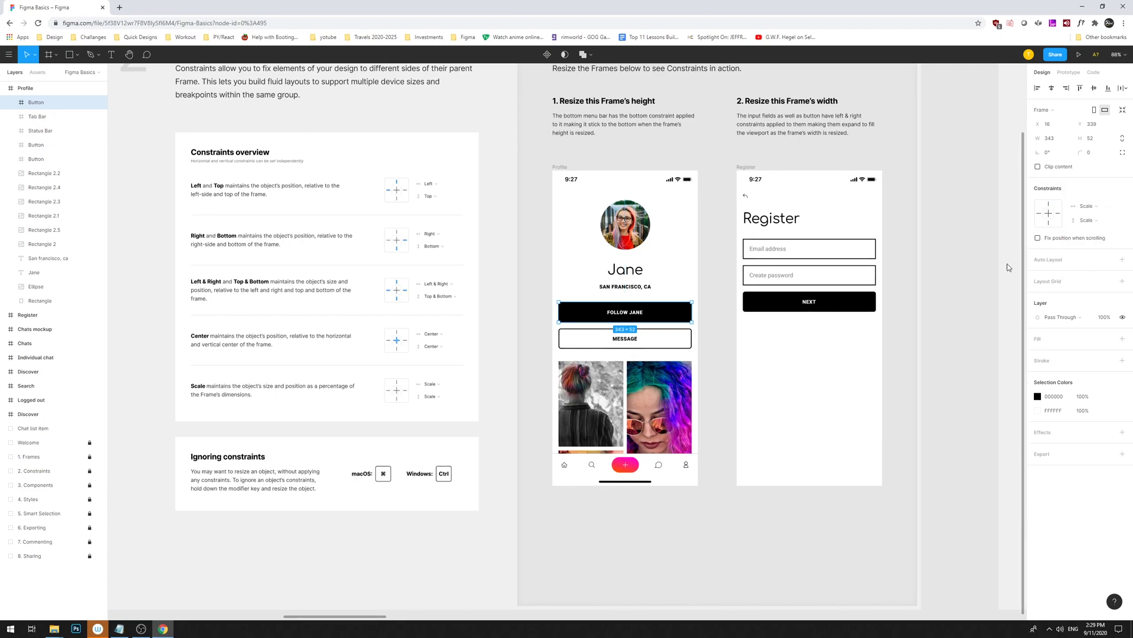
Try stretching the Profile frame to about 1817 × 1138 to test how its contents respond, and undo the resize.
{"action": "left_click", "coordinate": [662, 172]}
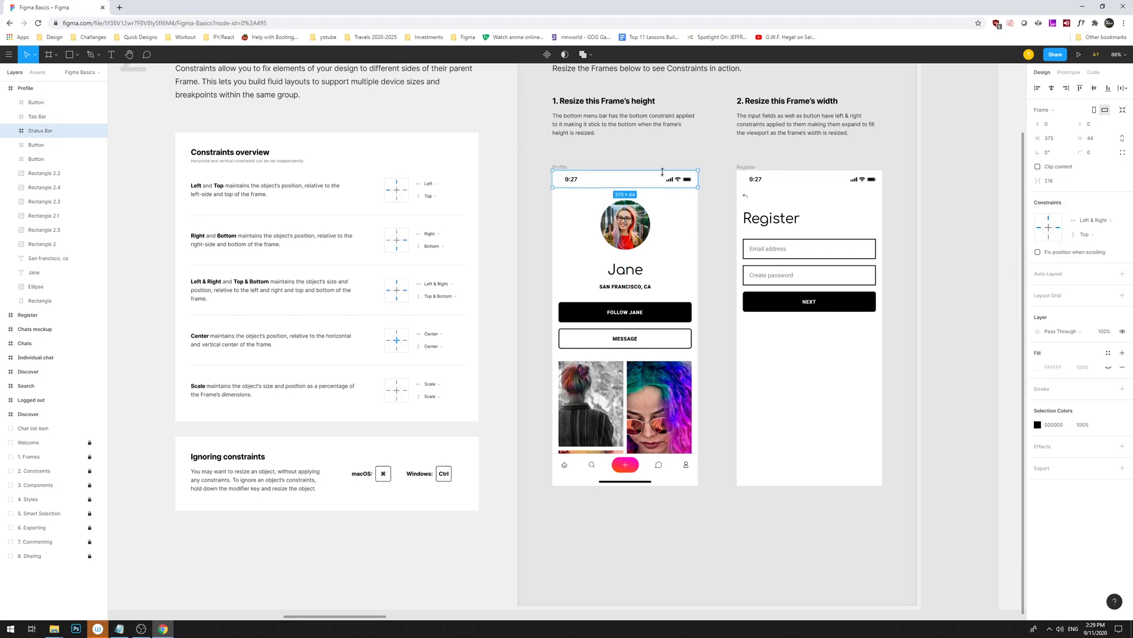
{"action": "left_click", "coordinate": [557, 169]}
{"action": "left_click_drag", "start_coordinate": [698, 171], "coordinate": [1003, 89]}
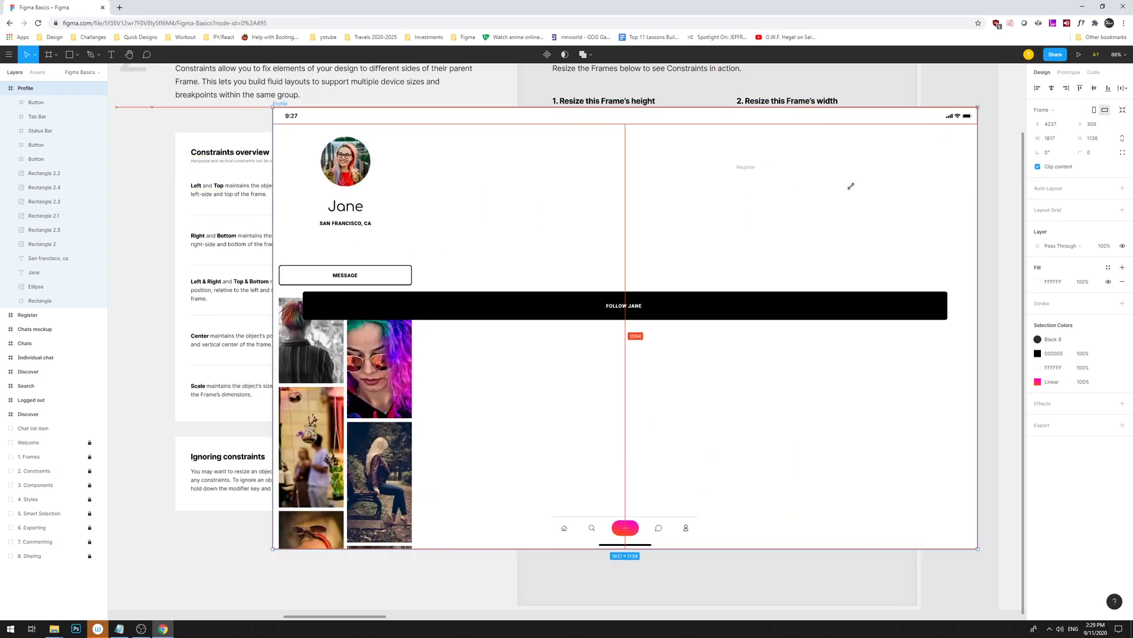
{"action": "double_click", "coordinate": [633, 307]}
{"action": "key", "text": "Escape"}
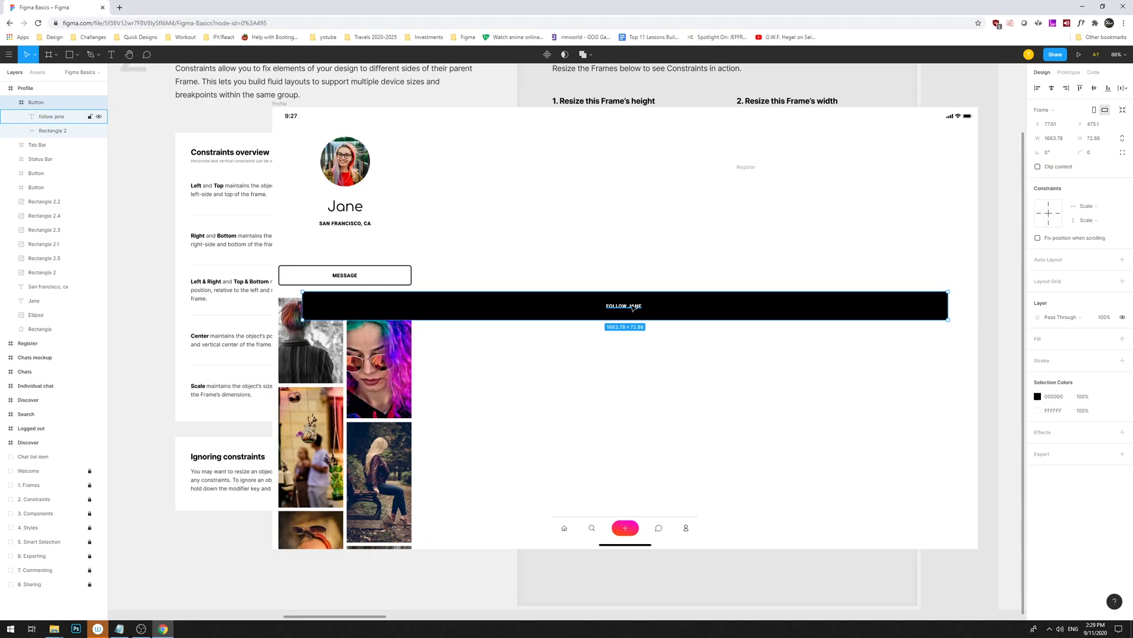
{"action": "key", "text": "Escape"}
{"action": "key", "text": "ctrl+z"}
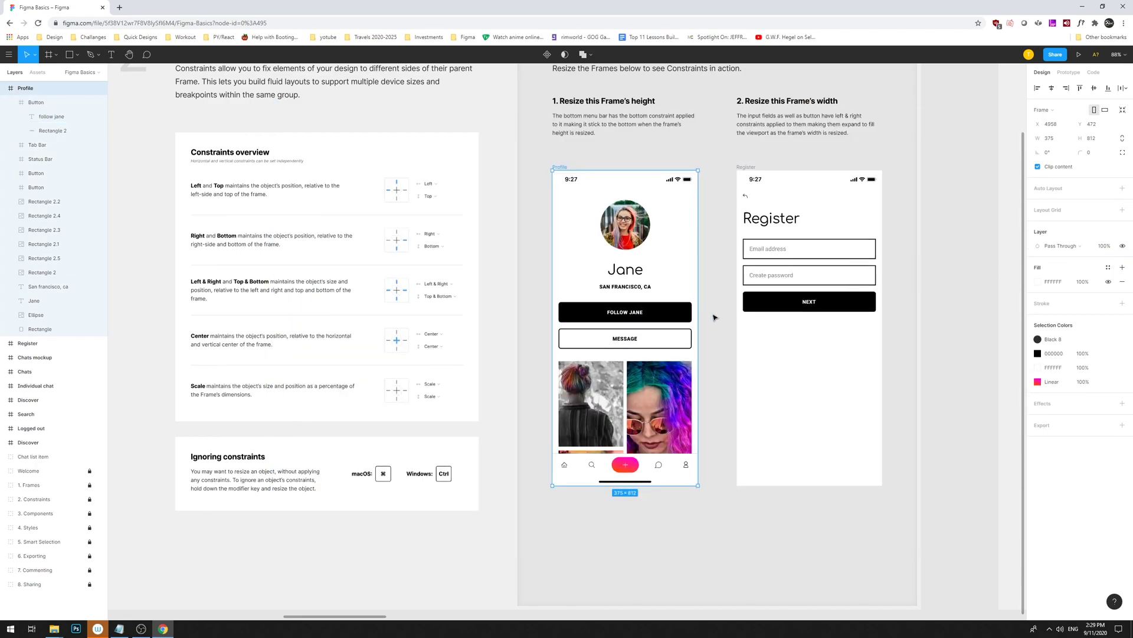
Try moving the black follow button sideways from its place in the Profile frame, and undo the change.
{"action": "left_click_drag", "start_coordinate": [659, 313], "coordinate": [751, 321]}
{"action": "left_click", "coordinate": [677, 337]}
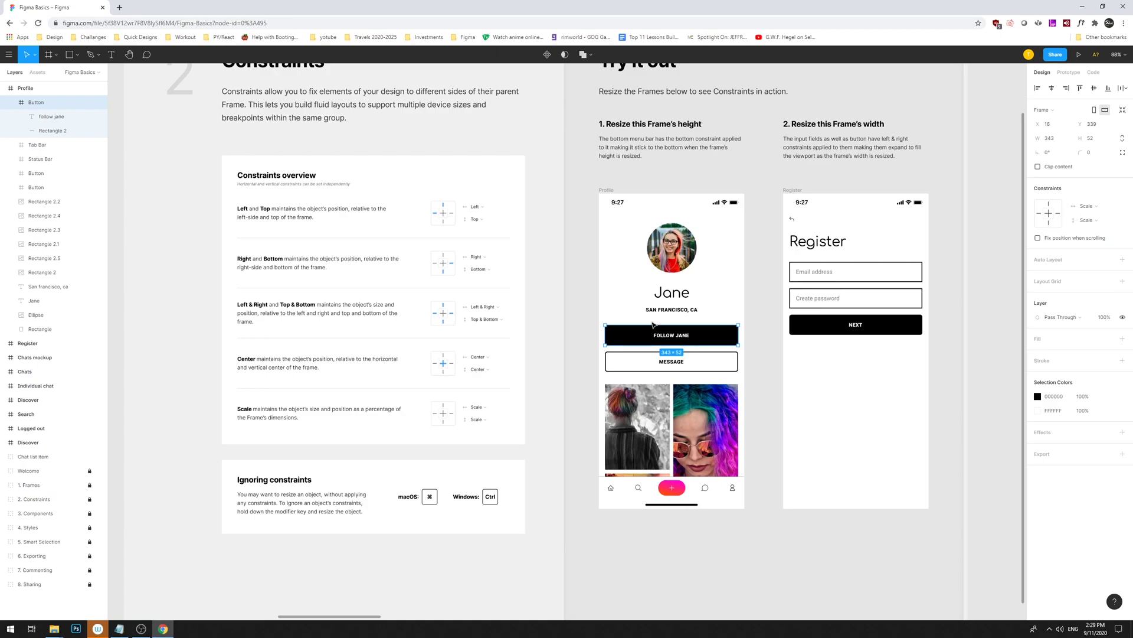
{"action": "left_click", "coordinate": [689, 348]}
{"action": "left_click", "coordinate": [681, 339]}
{"action": "left_click", "coordinate": [755, 359]}
{"action": "left_click_drag", "start_coordinate": [686, 339], "coordinate": [785, 351]}
{"action": "key", "text": "ctrl+z"}
{"action": "key", "text": "ctrl+z"}
Set both constraints of the black follow button to Center and fix its position when scrolling.
{"action": "left_click", "coordinate": [1050, 216]}
{"action": "left_click_drag", "start_coordinate": [759, 312], "coordinate": [735, 325]}
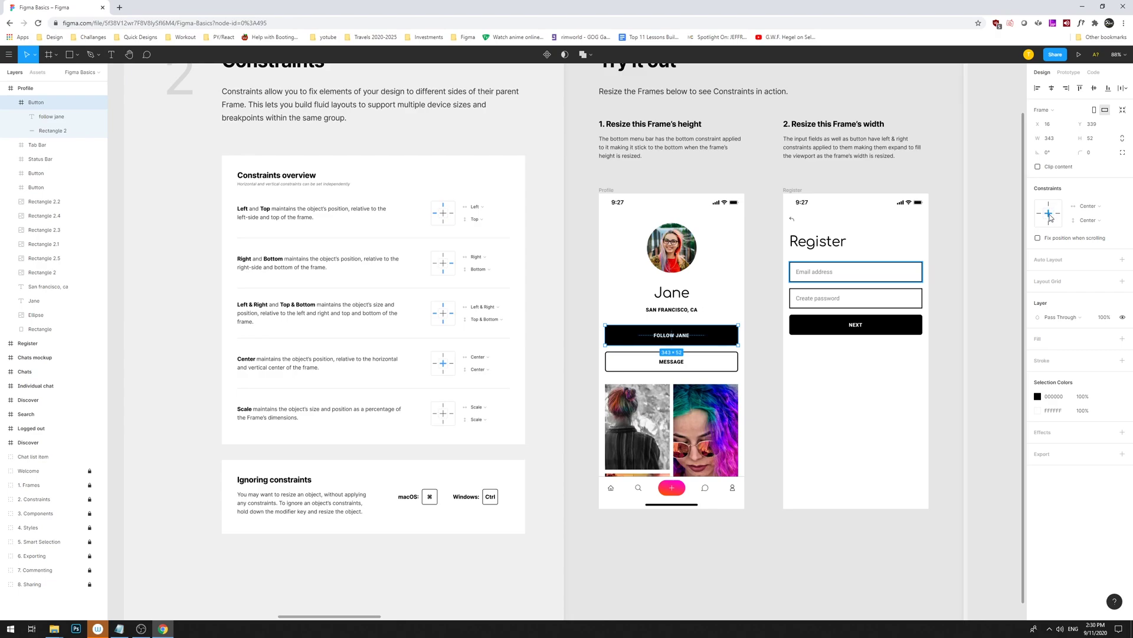
{"action": "left_click", "coordinate": [1051, 239]}
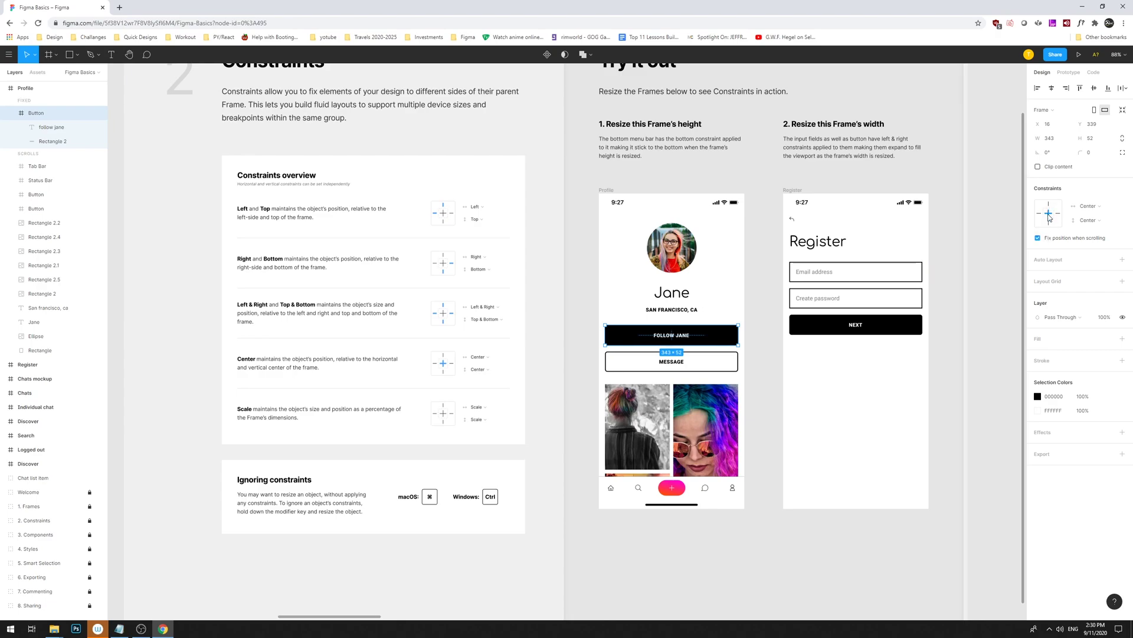
Try resizing the black follow button from its upper corner, and undo it.
{"action": "left_click_drag", "start_coordinate": [737, 323], "coordinate": [777, 309]}
{"action": "key", "text": "ctrl+z"}
{"action": "right_click", "coordinate": [715, 336]}
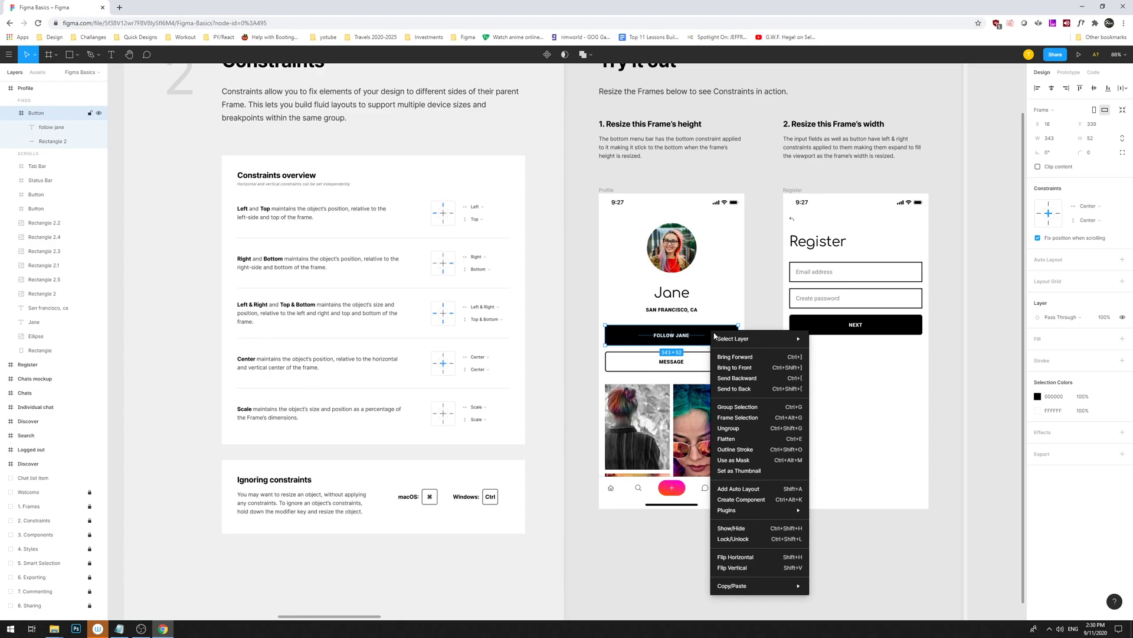
{"action": "key", "text": "Escape"}
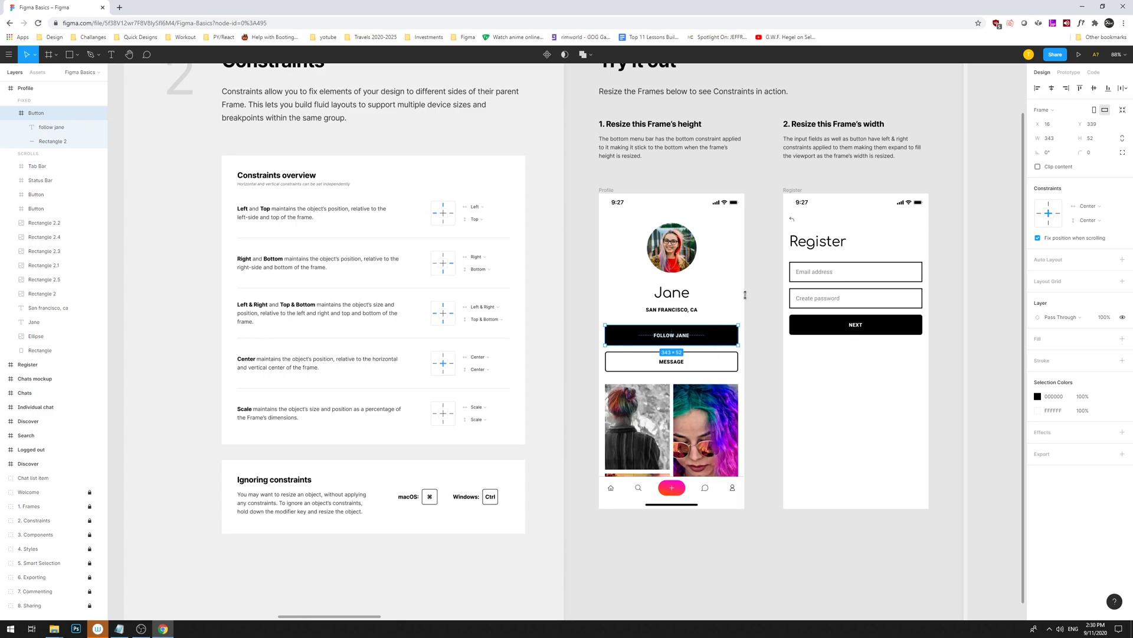
{"action": "left_click", "coordinate": [679, 310]}
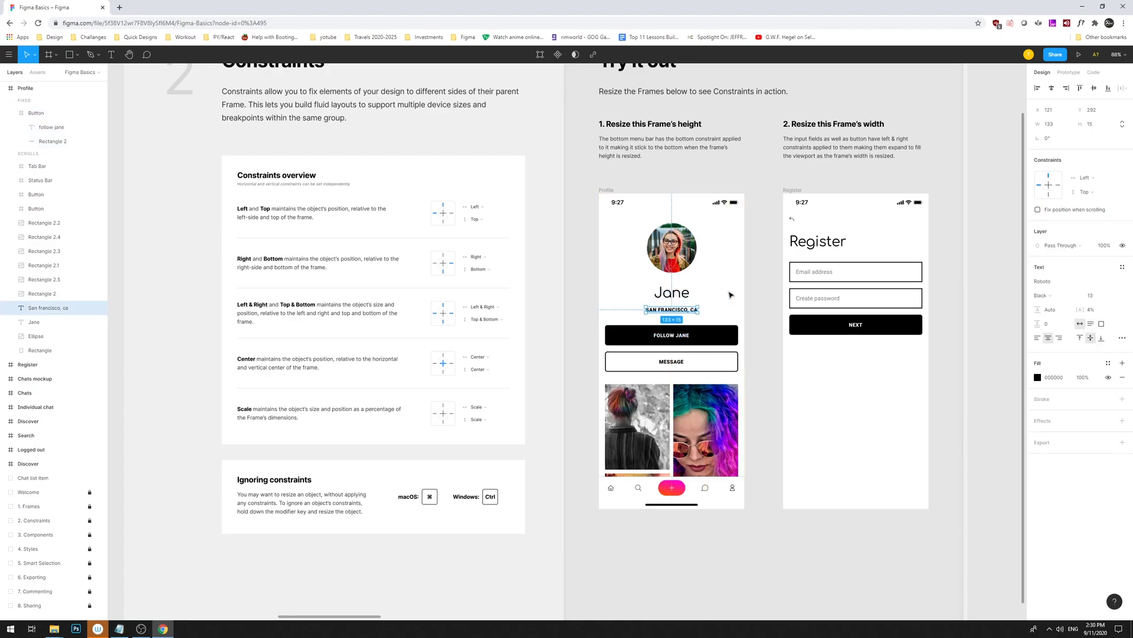
{"action": "key", "text": "ctrl+k"}
{"action": "key", "text": "Escape"}
{"action": "key", "text": "Escape"}
{"action": "key", "text": "Return"}
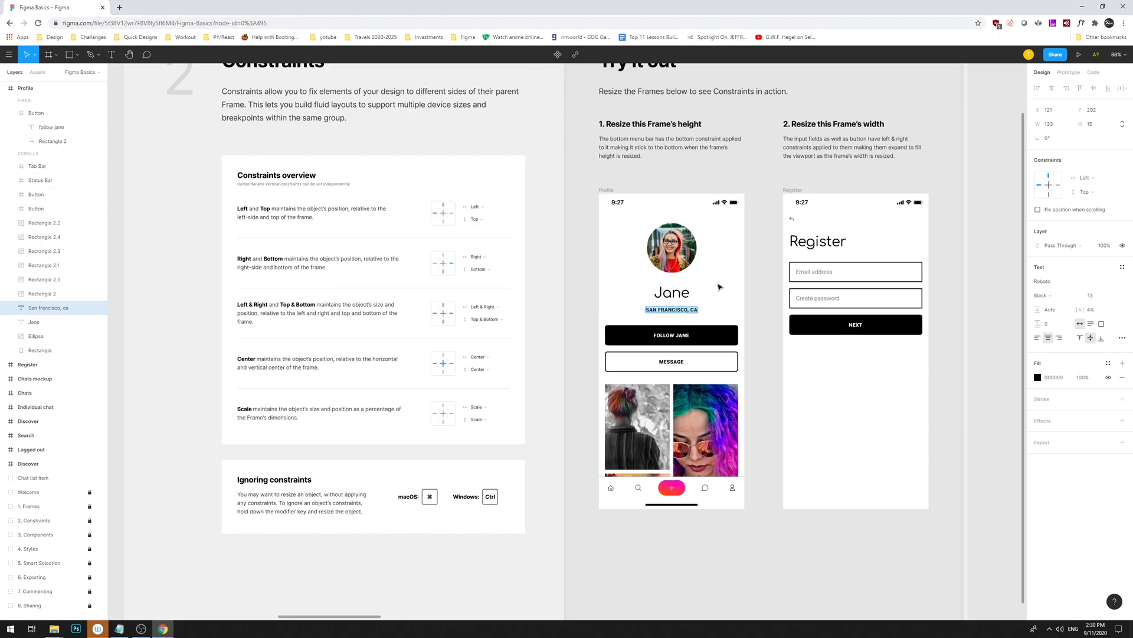
{"action": "key", "text": "Escape"}
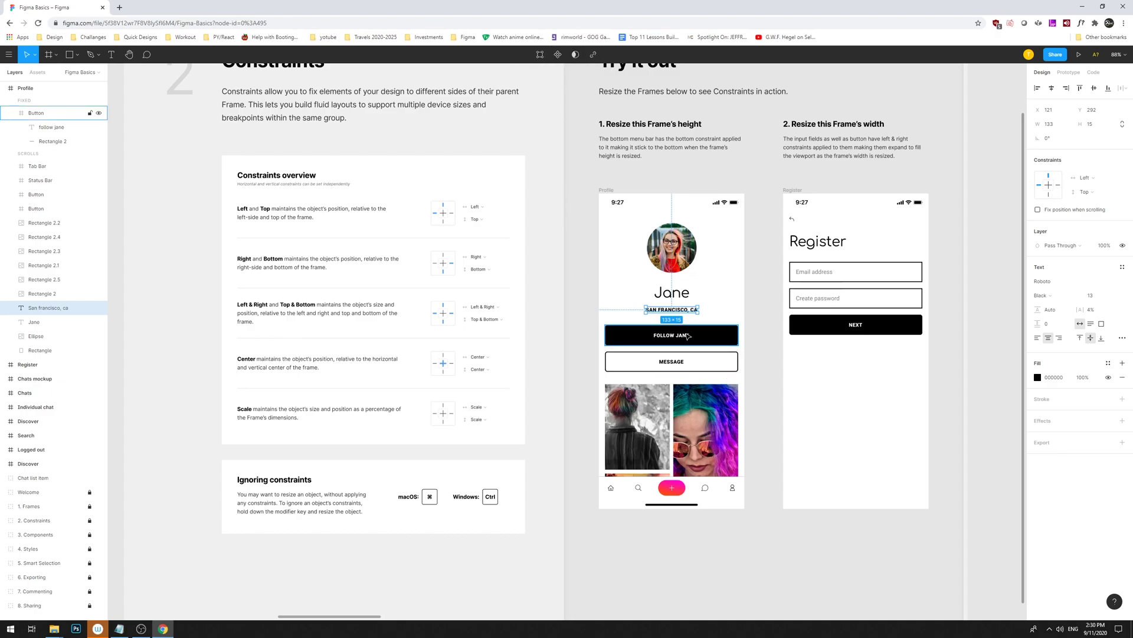
Try enlarging the label inside the white message button to about 315 × 96, and undo the resizes.
{"action": "left_click", "coordinate": [727, 335]}
{"action": "scroll", "coordinate": [759, 321], "scroll_direction": "down", "scroll_amount": 2}
{"action": "left_click", "coordinate": [315, 375]}
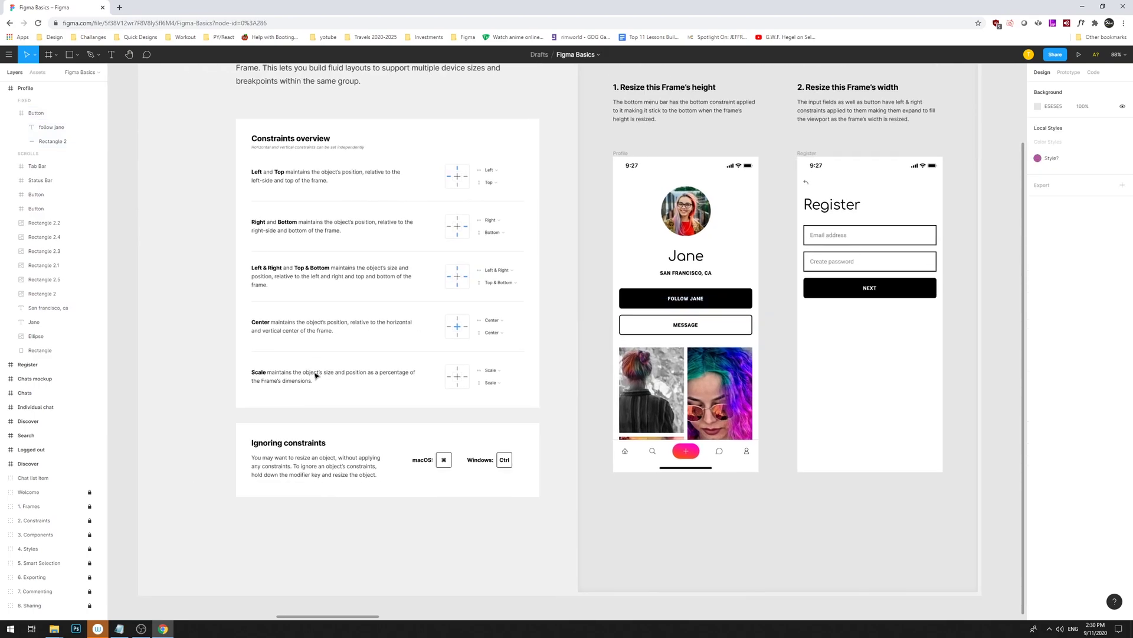
{"action": "left_click", "coordinate": [685, 325]}
{"action": "left_click", "coordinate": [686, 325]}
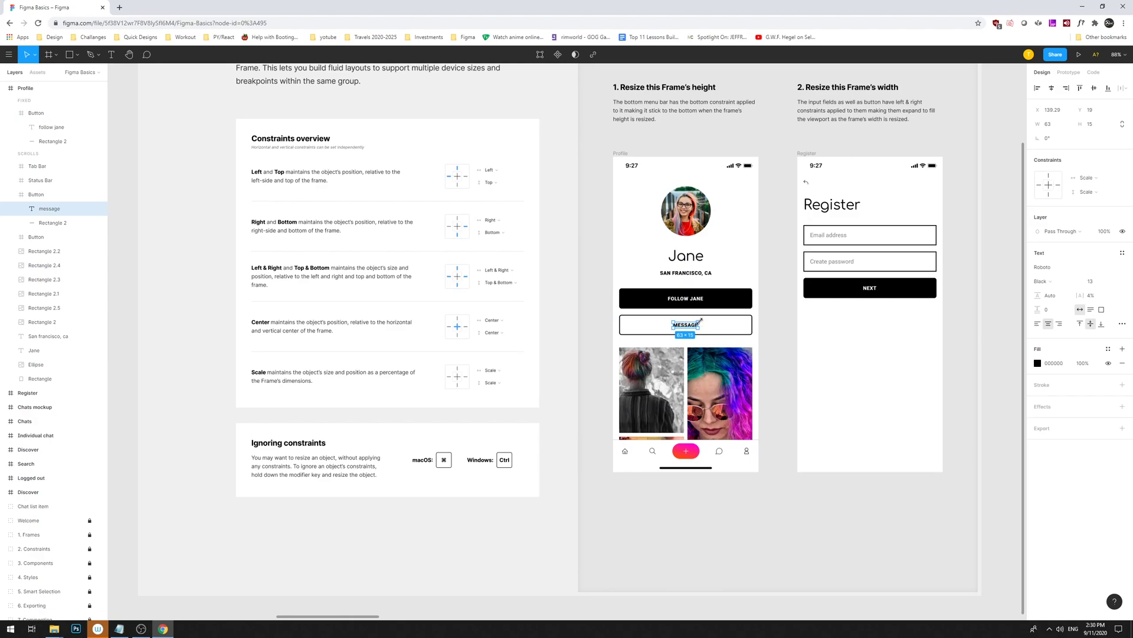
{"action": "left_click_drag", "start_coordinate": [714, 315], "coordinate": [795, 290]}
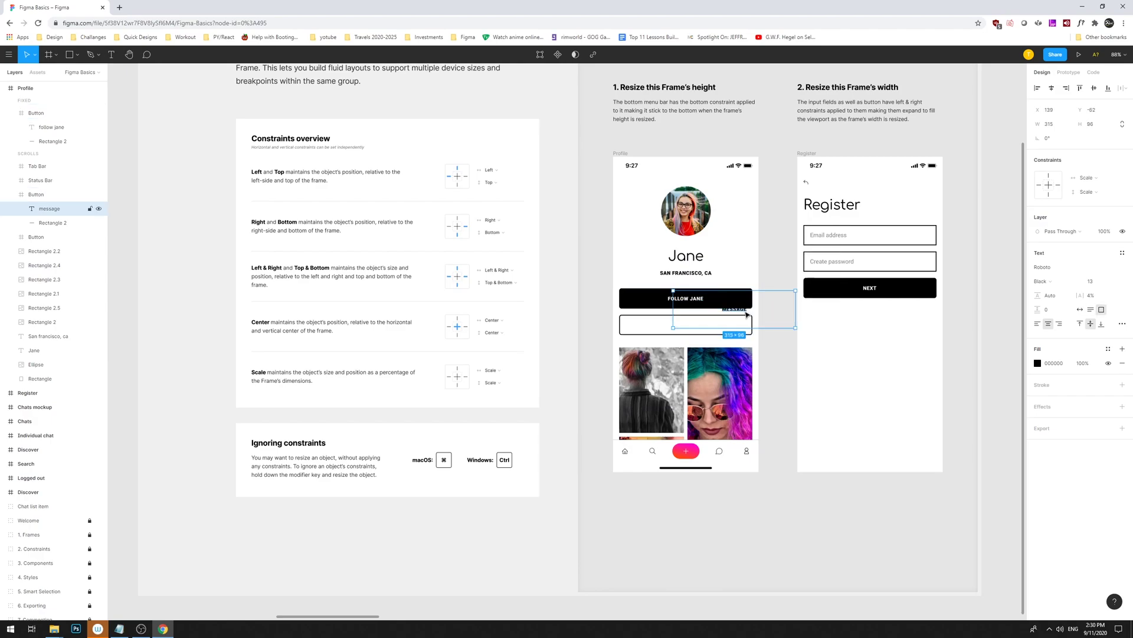
{"action": "key", "text": "ctrl+z"}
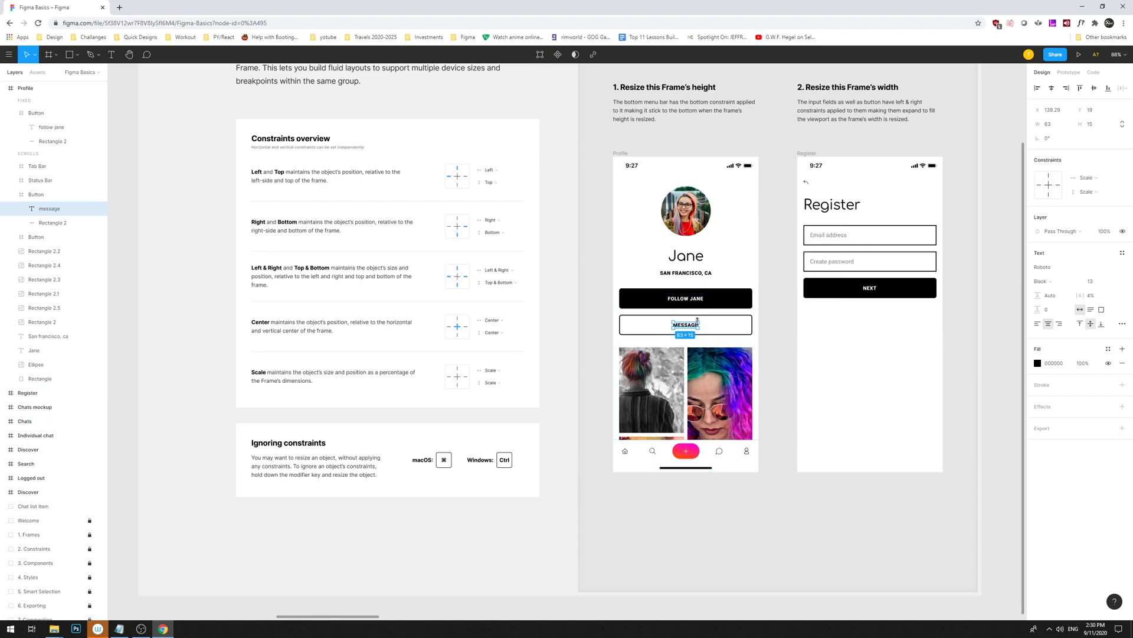
{"action": "left_click_drag", "start_coordinate": [700, 321], "coordinate": [748, 303]}
{"action": "key", "text": "ctrl+z"}
Try a font size of 50 on the white message button's label, and undo the change.
{"action": "key", "text": "Escape"}
{"action": "left_click", "coordinate": [692, 322]}
{"action": "double_click", "coordinate": [688, 324]}
{"action": "left_click", "coordinate": [1094, 283]}
{"action": "type", "text": "50"}
{"action": "key", "text": "Return"}
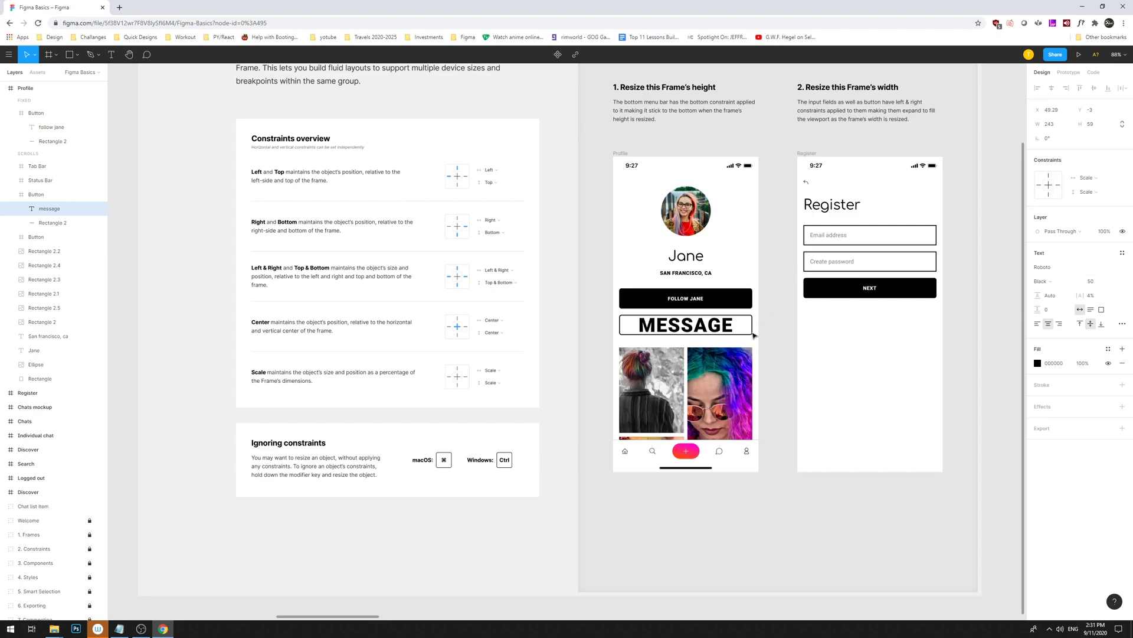
{"action": "key", "text": "ctrl+z"}
{"action": "left_click", "coordinate": [795, 369]}
{"action": "scroll", "coordinate": [803, 355], "scroll_direction": "down", "scroll_amount": 2}
{"action": "scroll", "coordinate": [767, 319], "scroll_direction": "up", "scroll_amount": 1}
{"action": "left_click", "coordinate": [738, 278]}
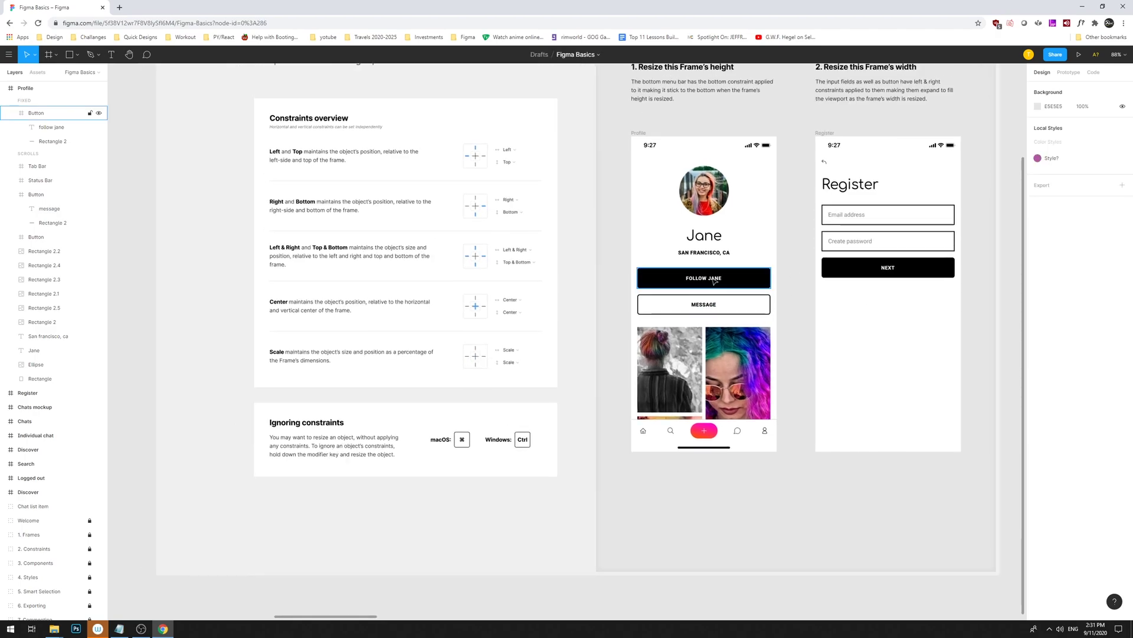
{"action": "left_click_drag", "start_coordinate": [751, 277], "coordinate": [713, 305]}
{"action": "left_click", "coordinate": [767, 312]}
{"action": "mouse_move", "coordinate": [742, 239]}
{"action": "left_mouse_down"}
{"action": "mouse_move", "coordinate": [760, 340]}
{"action": "mouse_move", "coordinate": [778, 203]}
{"action": "mouse_move", "coordinate": [743, 236]}
{"action": "left_mouse_up"}
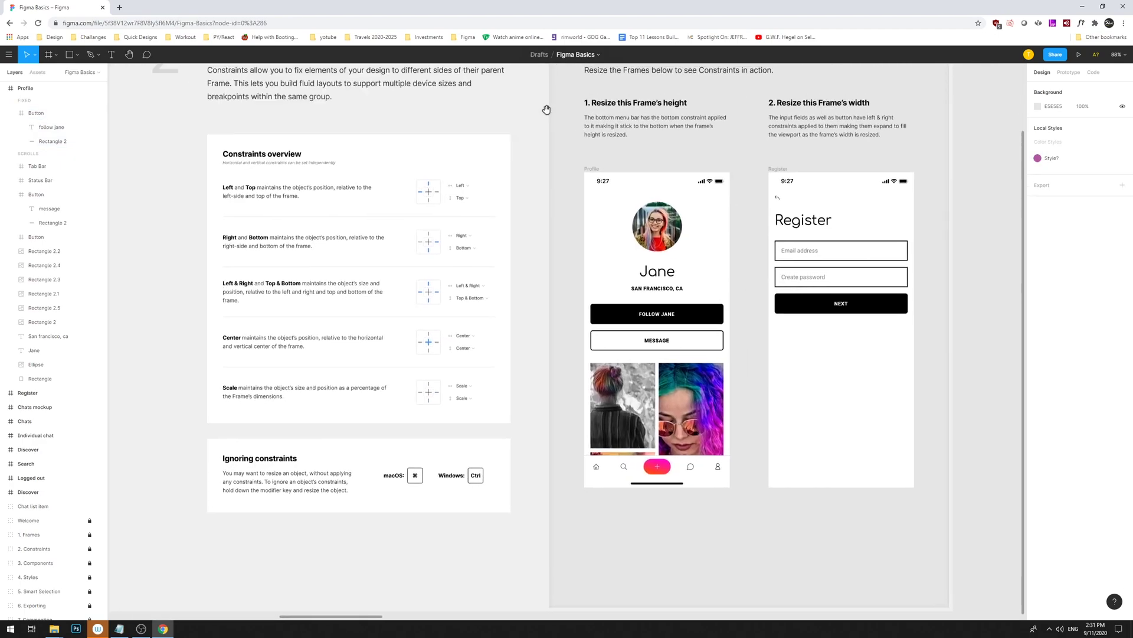
Undo the earlier edits until the black follow button is back to Left and Top constraints without a fixed scrolling position.
{"action": "left_click", "coordinate": [590, 169]}
{"action": "left_click", "coordinate": [591, 170]}
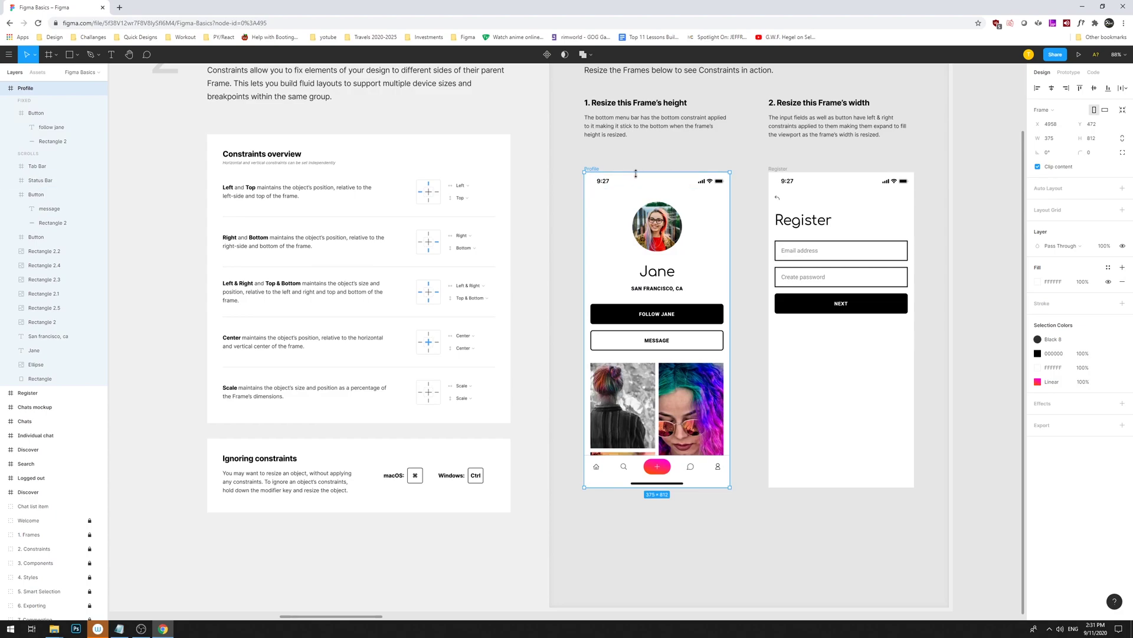
{"action": "key", "text": "ctrl+z"}
{"action": "key", "text": "ctrl+z"}
{"action": "key", "text": "ctrl+z"}
{"action": "key", "text": "ctrl+z"}
{"action": "key", "text": "ctrl+z"}
{"action": "key", "text": "ctrl+z"}
{"action": "key", "text": "ctrl+z"}
{"action": "key", "text": "ctrl+z"}
{"action": "key", "text": "ctrl+z"}
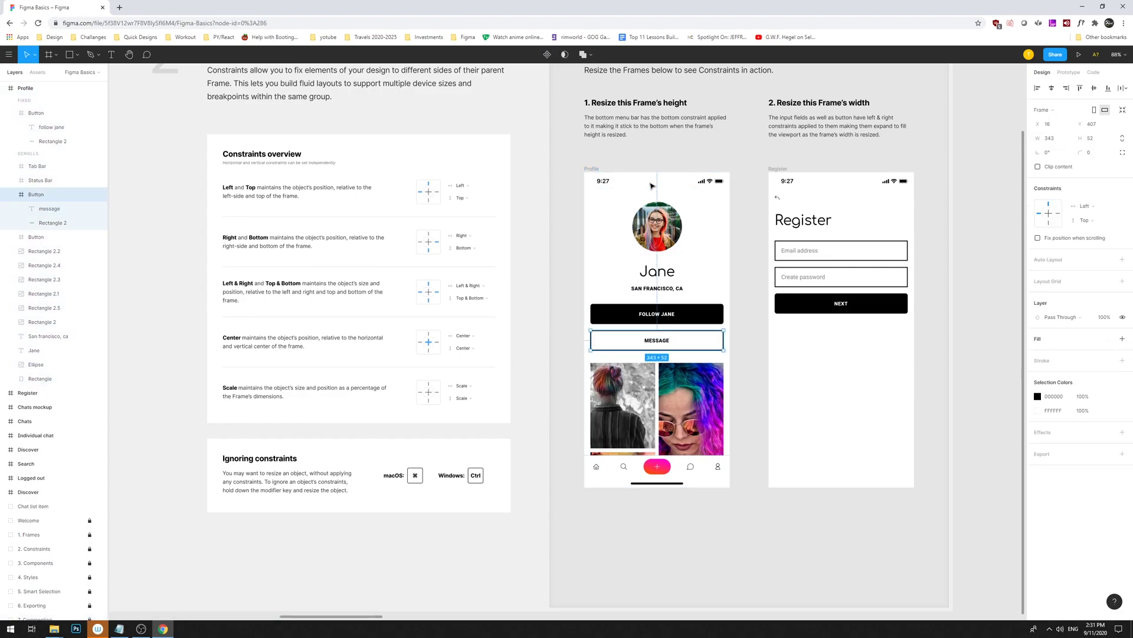
{"action": "key", "text": "ctrl+z"}
{"action": "key", "text": "ctrl+z"}
{"action": "key", "text": "ctrl+z"}
{"action": "key", "text": "ctrl+z"}
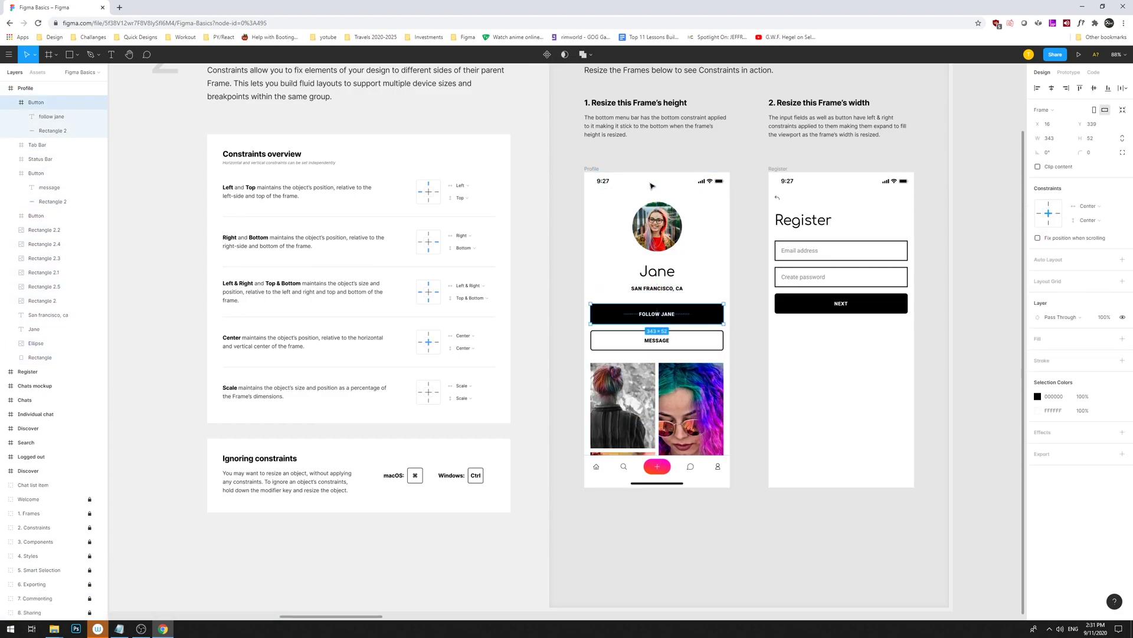
{"action": "key", "text": "ctrl+z"}
{"action": "key", "text": "ctrl+z"}
{"action": "key", "text": "ctrl+z"}
{"action": "key", "text": "ctrl+z"}
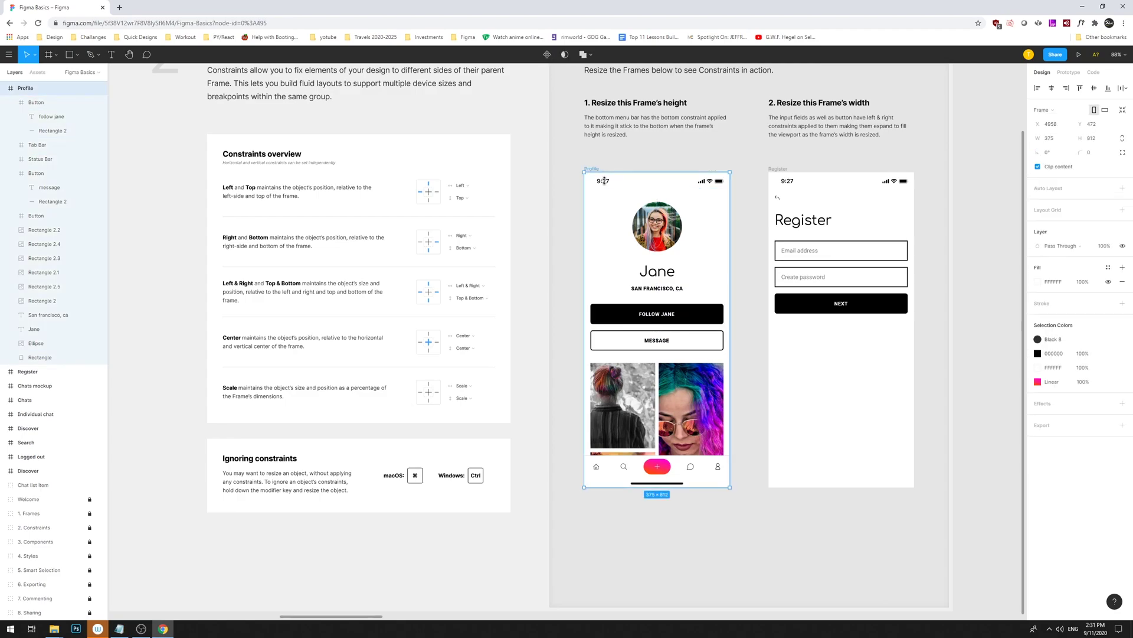
{"action": "left_click", "coordinate": [632, 317]}
{"action": "key", "text": "ctrl+z"}
{"action": "key", "text": "ctrl+z"}
{"action": "key", "text": "ctrl+z"}
{"action": "key", "text": "ctrl+z"}
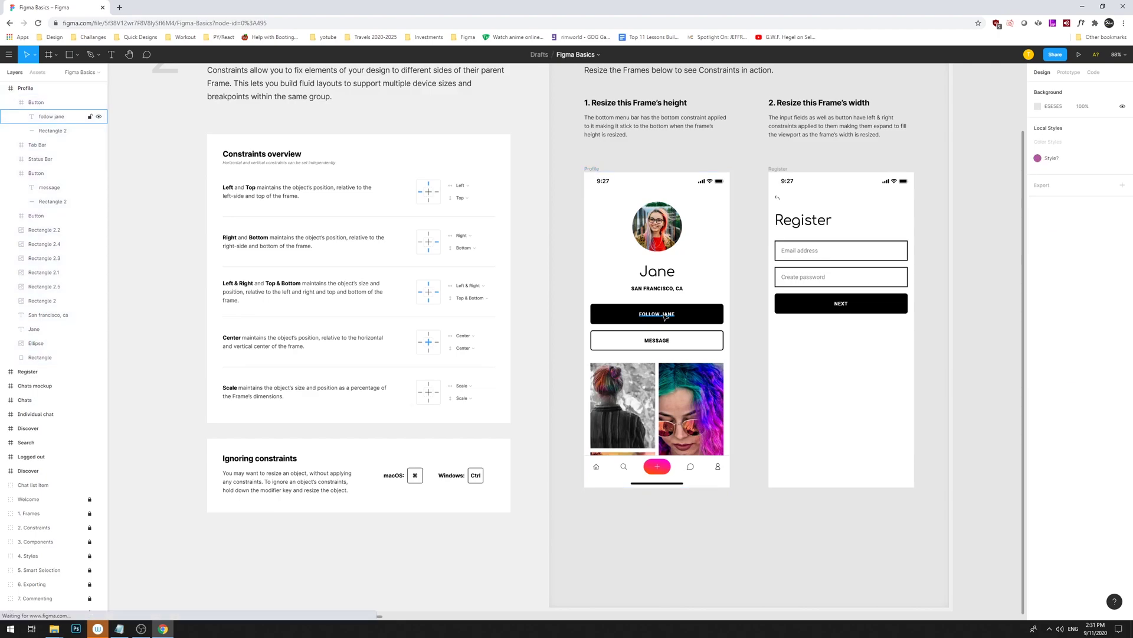
{"action": "left_click", "coordinate": [665, 317]}
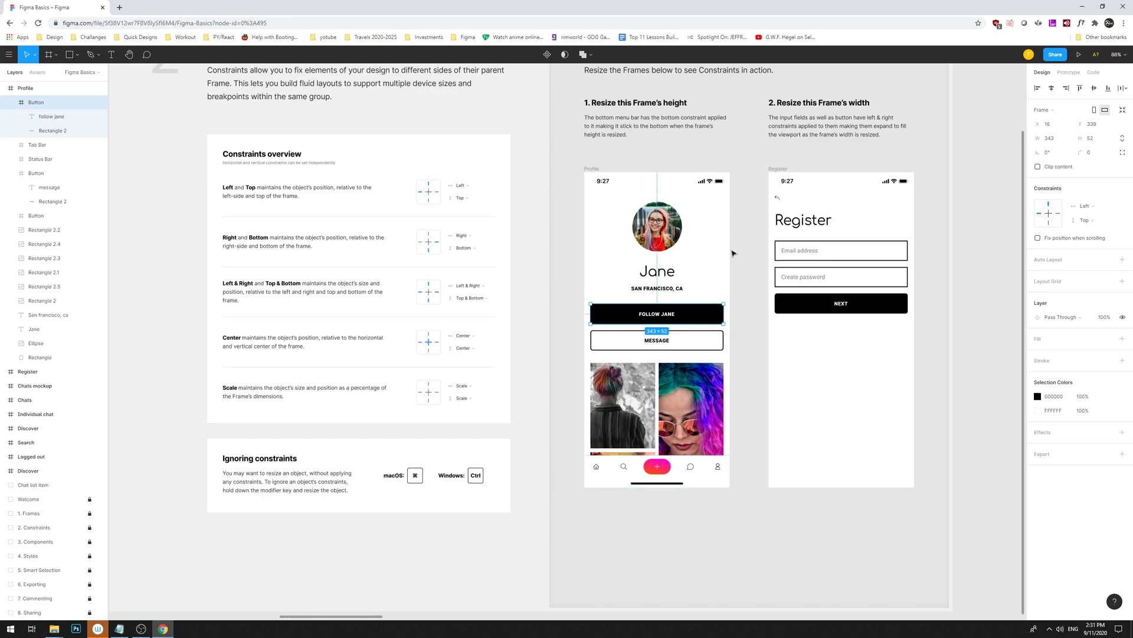
Try widening the Profile frame to test the Left and Top constraints of the follow button, and undo the resize.
{"action": "left_click", "coordinate": [728, 271]}
{"action": "left_click_drag", "start_coordinate": [750, 273], "coordinate": [884, 275]}
{"action": "key", "text": "ctrl+z"}
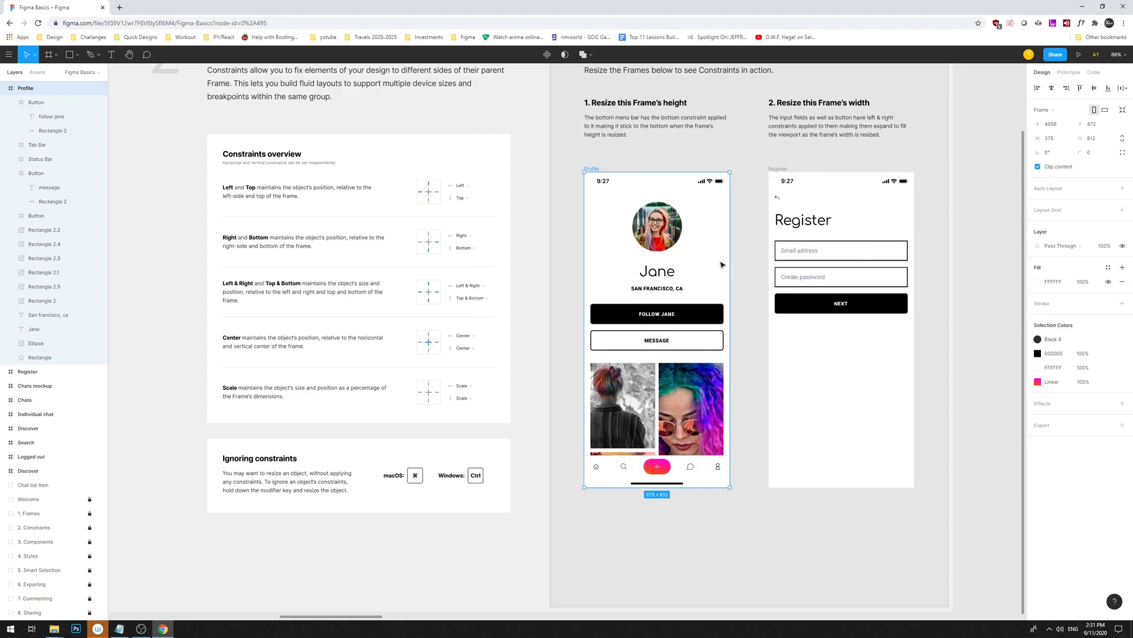
Fix the black follow button's position when scrolling, and try out resizing the Profile frame's width.
{"action": "left_click", "coordinate": [645, 319]}
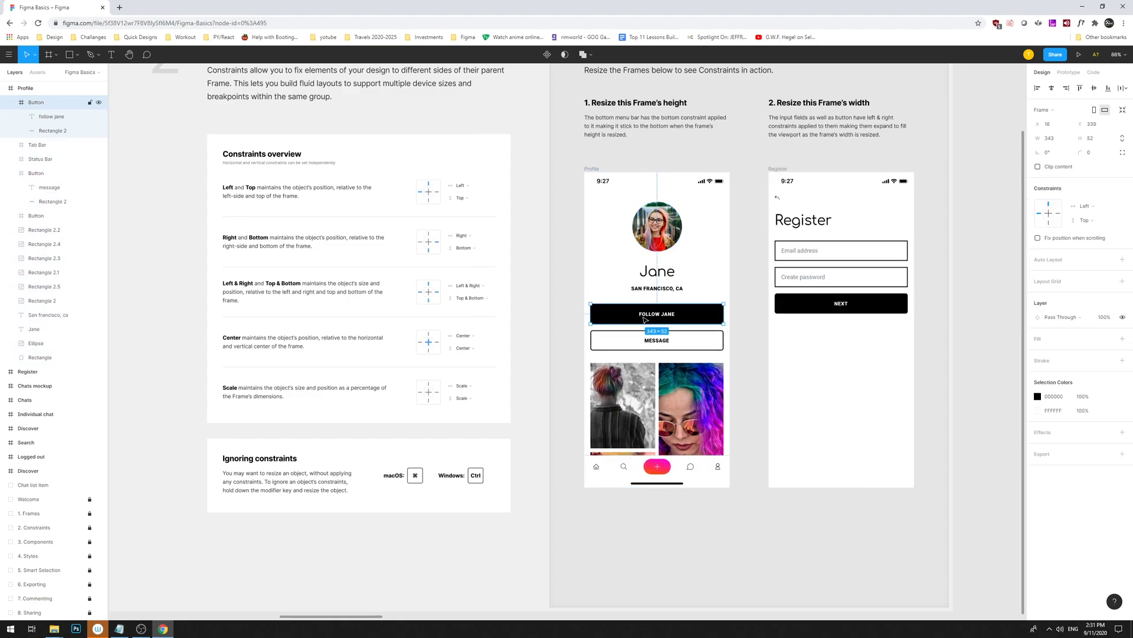
{"action": "left_click", "coordinate": [1042, 240]}
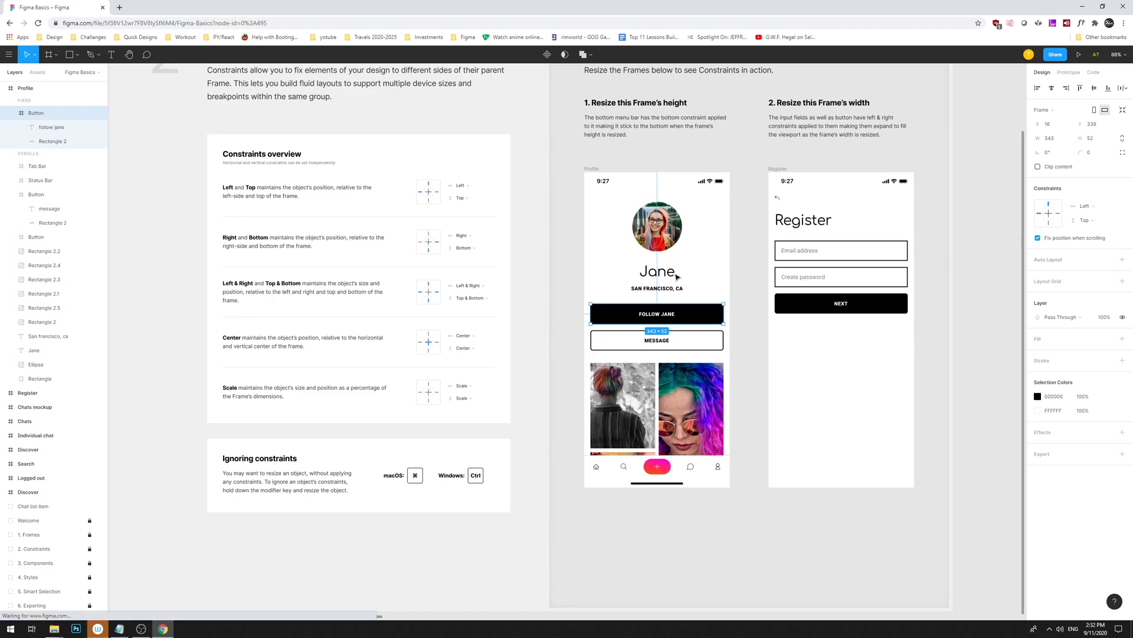
{"action": "left_click", "coordinate": [601, 171]}
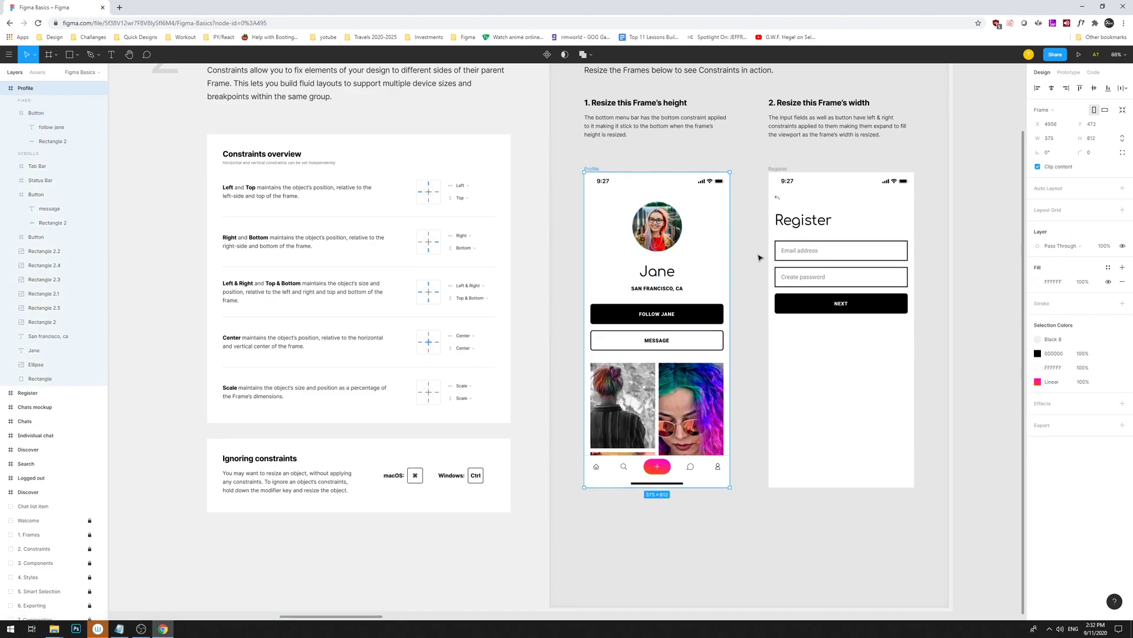
{"action": "mouse_move", "coordinate": [730, 256]}
{"action": "left_mouse_down"}
{"action": "mouse_move", "coordinate": [857, 256]}
{"action": "mouse_move", "coordinate": [731, 256]}
{"action": "left_mouse_up"}
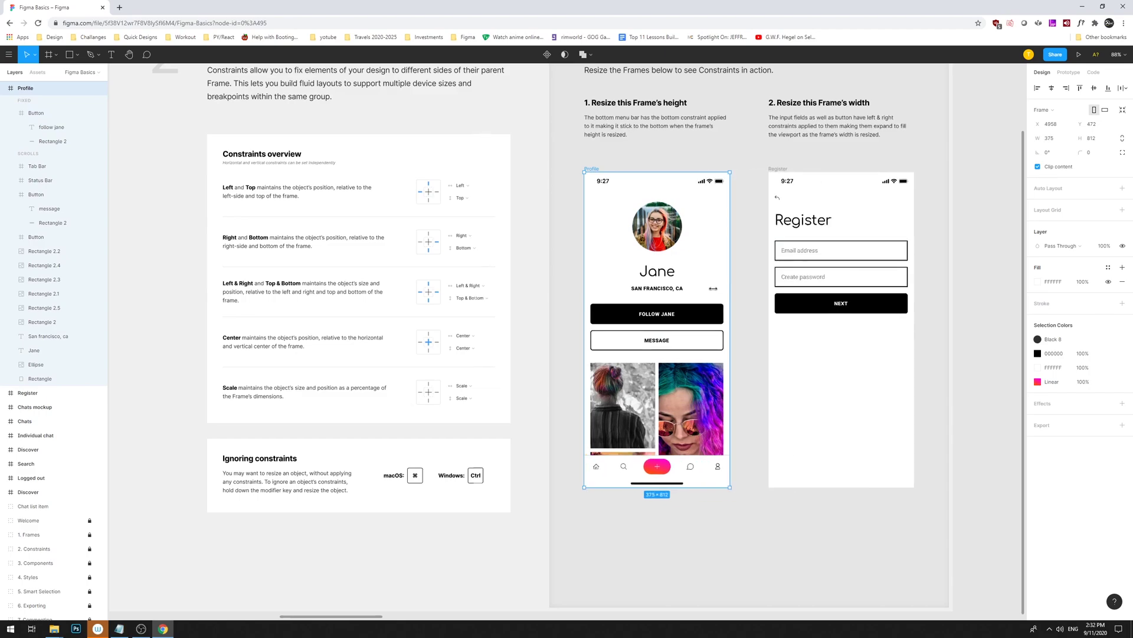
Set the black follow button's horizontal and vertical constraints to Center.
{"action": "left_click", "coordinate": [706, 313]}
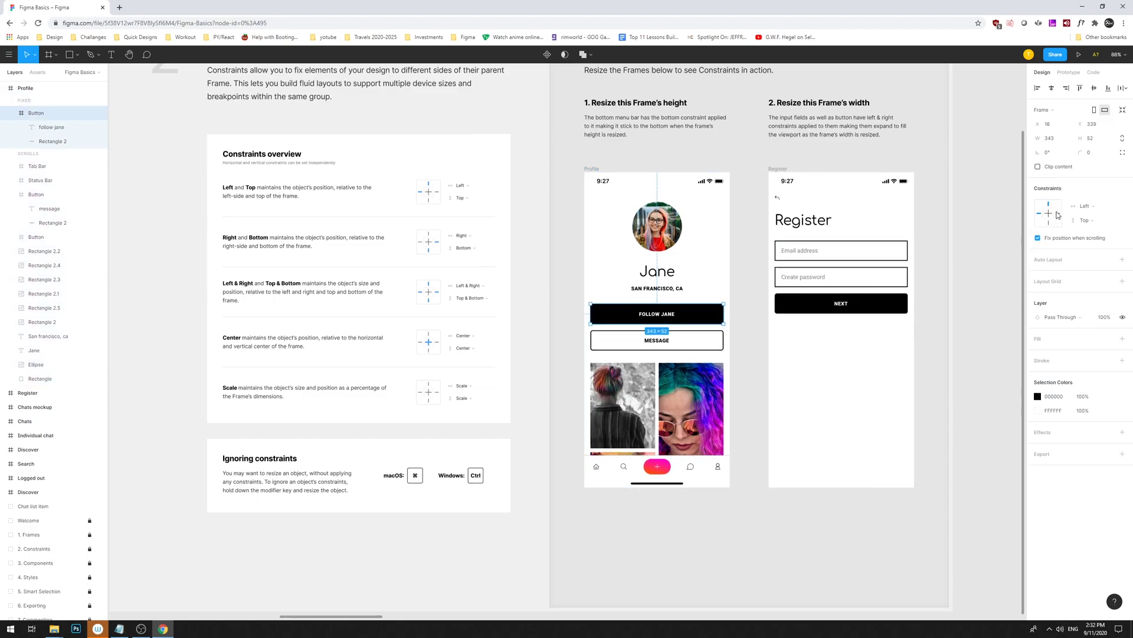
{"action": "left_click", "coordinate": [1086, 206]}
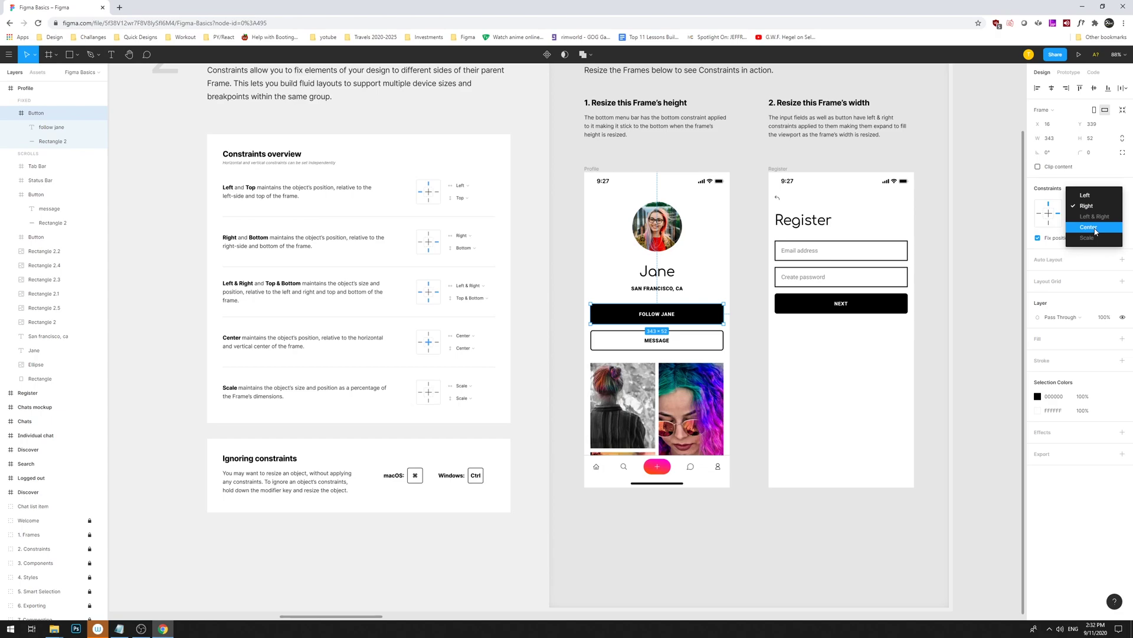
{"action": "left_click", "coordinate": [1084, 227]}
{"action": "left_click", "coordinate": [1084, 222]}
{"action": "left_click", "coordinate": [1090, 251]}
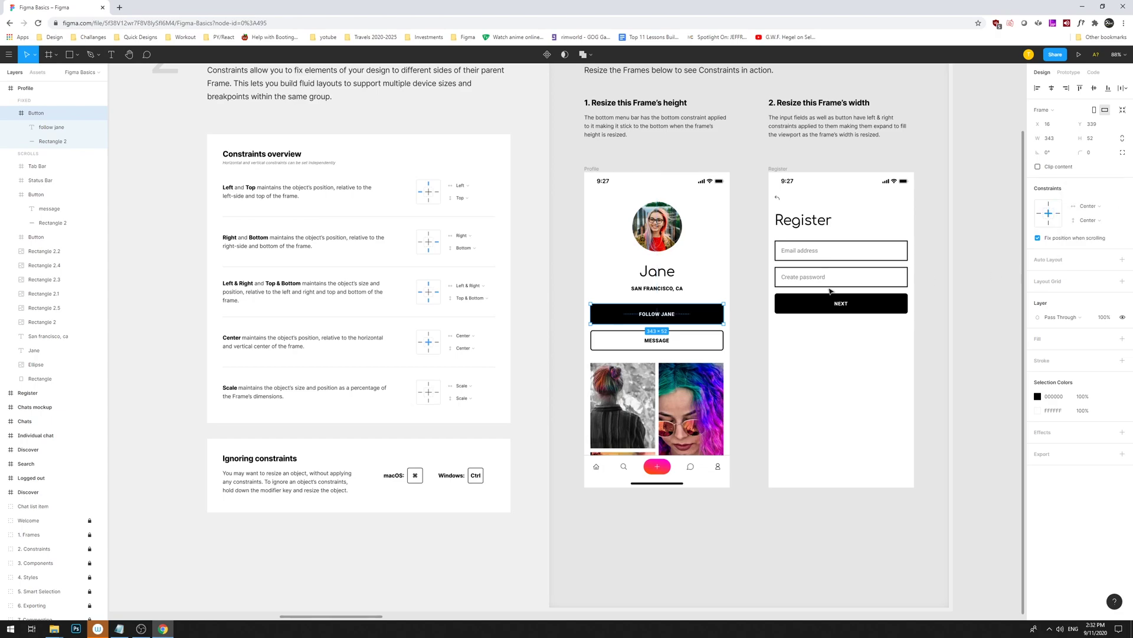
Try stretching the Profile frame sideways to test the centered follow button, and undo the resize.
{"action": "left_click", "coordinate": [593, 173]}
{"action": "left_click", "coordinate": [592, 169]}
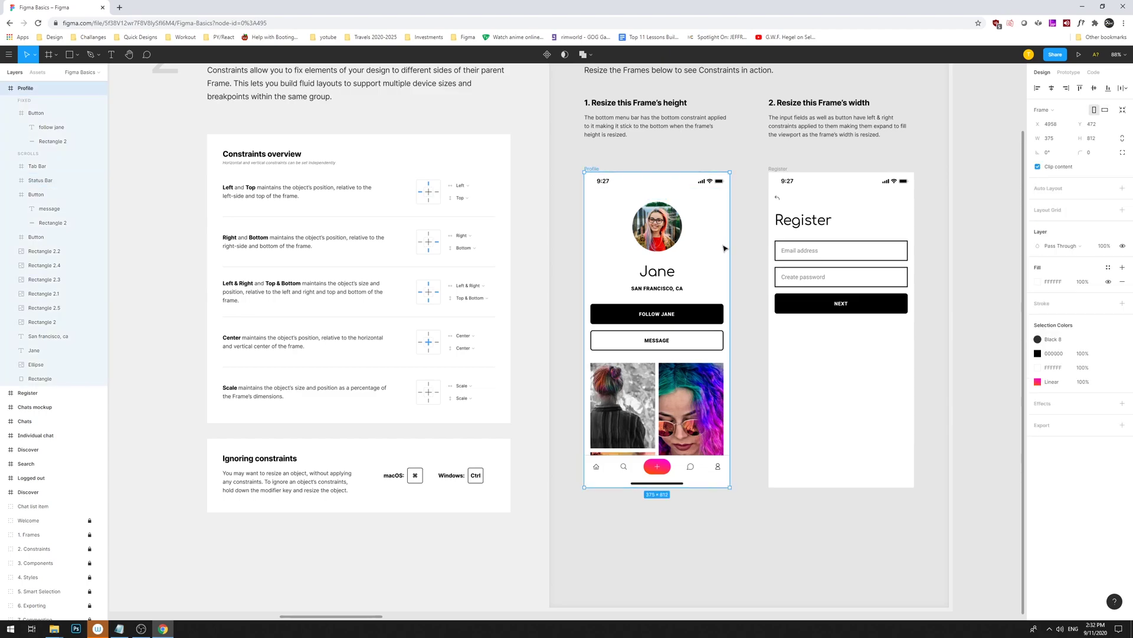
{"action": "left_click_drag", "start_coordinate": [730, 246], "coordinate": [859, 269]}
{"action": "key", "text": "ctrl+z"}
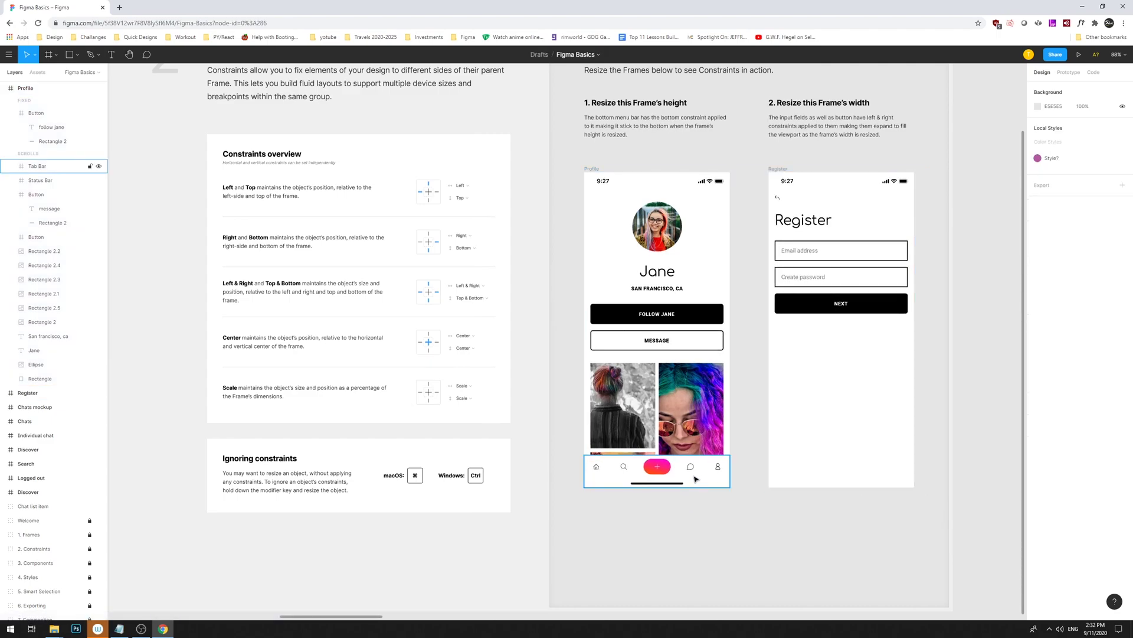
Check the tab bar's constraints, and try out changing the Profile frame's height from its upper edge.
{"action": "left_click", "coordinate": [695, 478]}
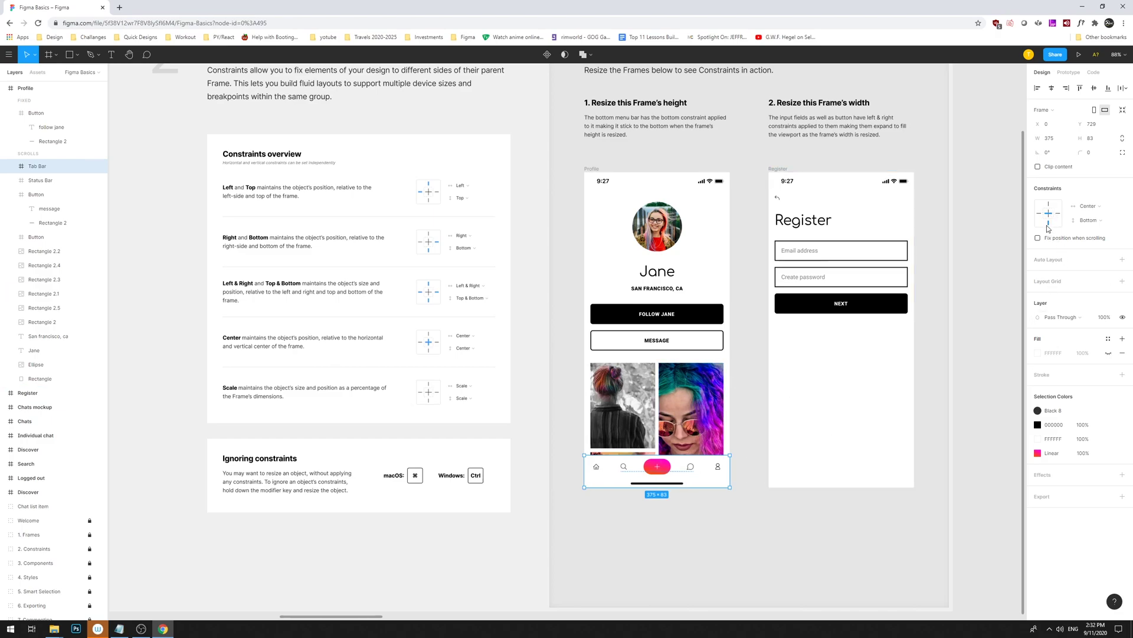
{"action": "key", "text": "Escape"}
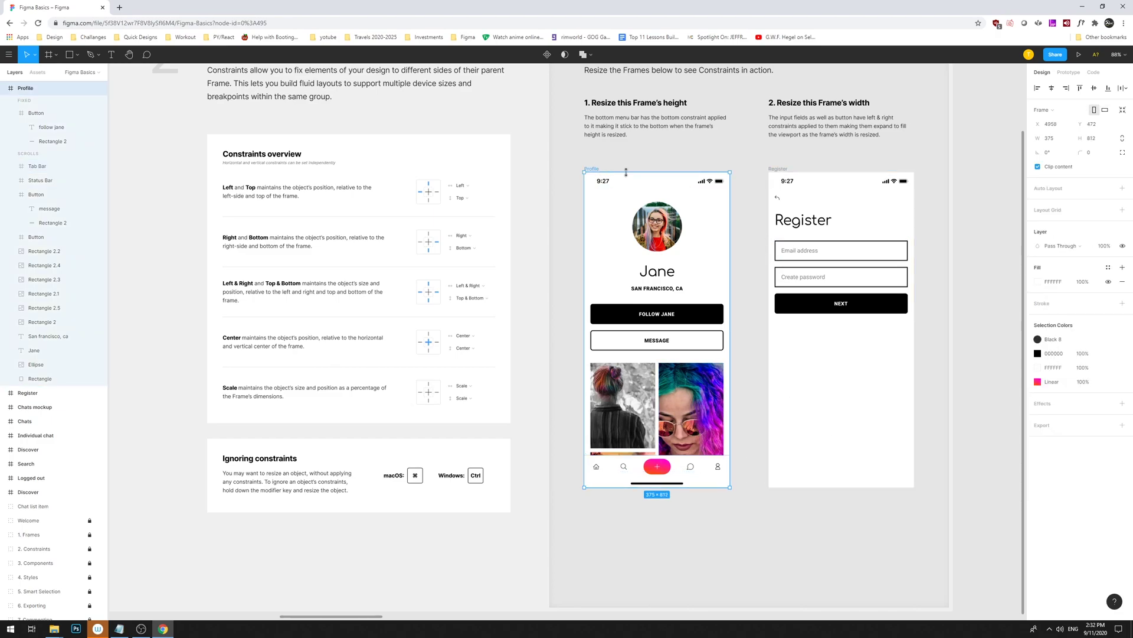
{"action": "left_click_drag", "start_coordinate": [622, 117], "coordinate": [651, 172]}
Set the white message button's constraints to Left & Right and Top & Bottom.
{"action": "left_click", "coordinate": [675, 309]}
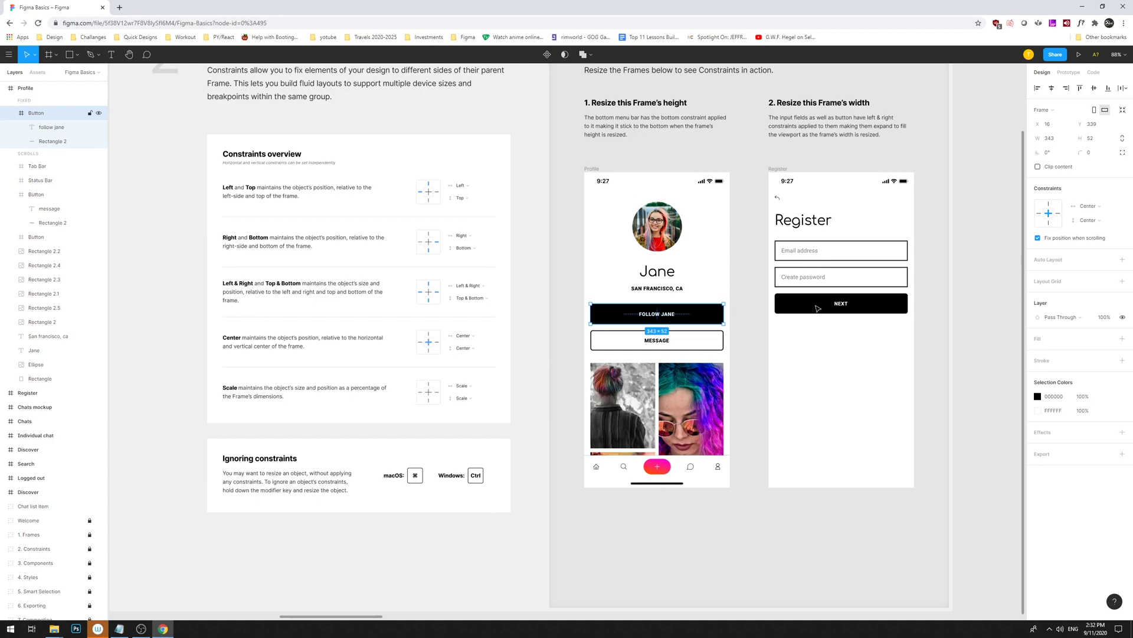
{"action": "left_click", "coordinate": [1040, 214]}
{"action": "left_click", "coordinate": [1049, 206]}
{"action": "left_click", "coordinate": [669, 340]}
{"action": "left_click", "coordinate": [1085, 206]}
{"action": "left_click", "coordinate": [1103, 231]}
{"action": "left_click", "coordinate": [1085, 219]}
Try enlarging the Profile frame from its upper corner to test the message button's constraints, and undo the resize.
{"action": "key", "text": "Escape"}
{"action": "key", "text": "Escape"}
{"action": "left_click_drag", "start_coordinate": [730, 171], "coordinate": [873, 141]}
{"action": "key", "text": "ctrl+z"}
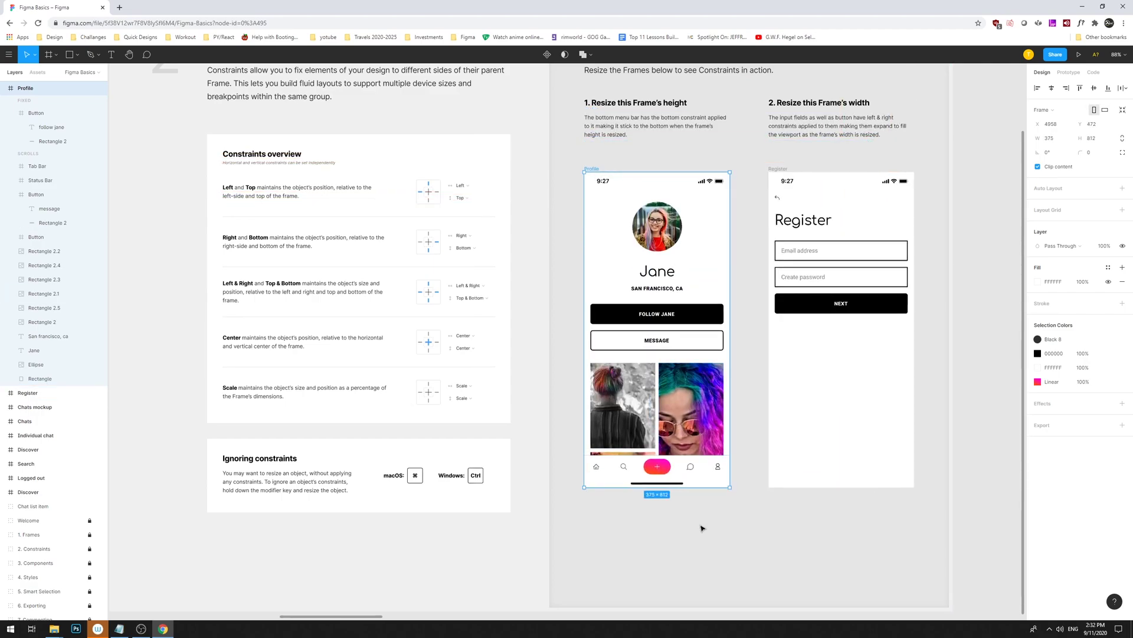
Examine the constraints of the white message button and of the label inside it.
{"action": "left_click", "coordinate": [718, 510]}
{"action": "mouse_move", "coordinate": [741, 367]}
{"action": "left_mouse_down"}
{"action": "mouse_move", "coordinate": [734, 335]}
{"action": "mouse_move", "coordinate": [723, 361]}
{"action": "left_mouse_up"}
{"action": "left_click", "coordinate": [639, 337]}
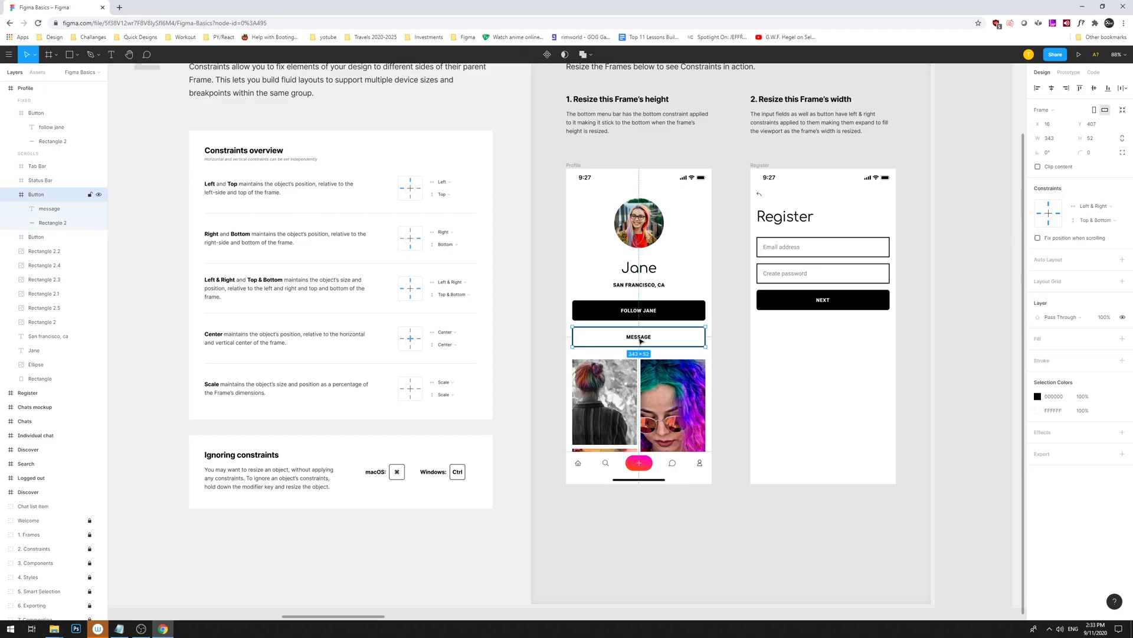
{"action": "double_click", "coordinate": [642, 341]}
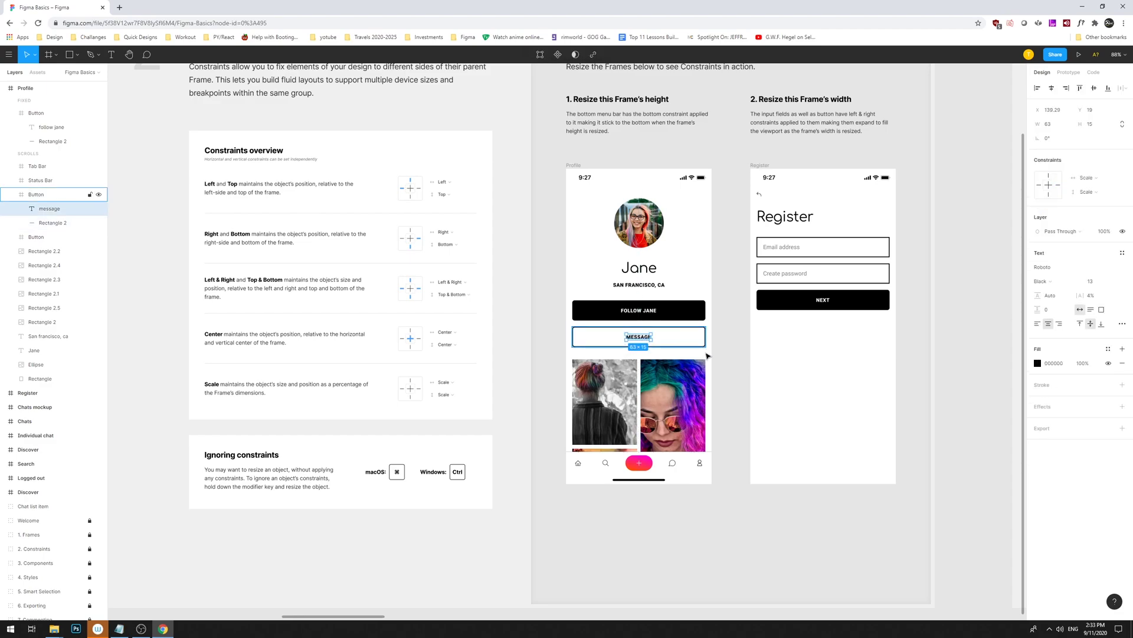
{"action": "left_click", "coordinate": [728, 359]}
{"action": "left_click_drag", "start_coordinate": [733, 329], "coordinate": [702, 390]}
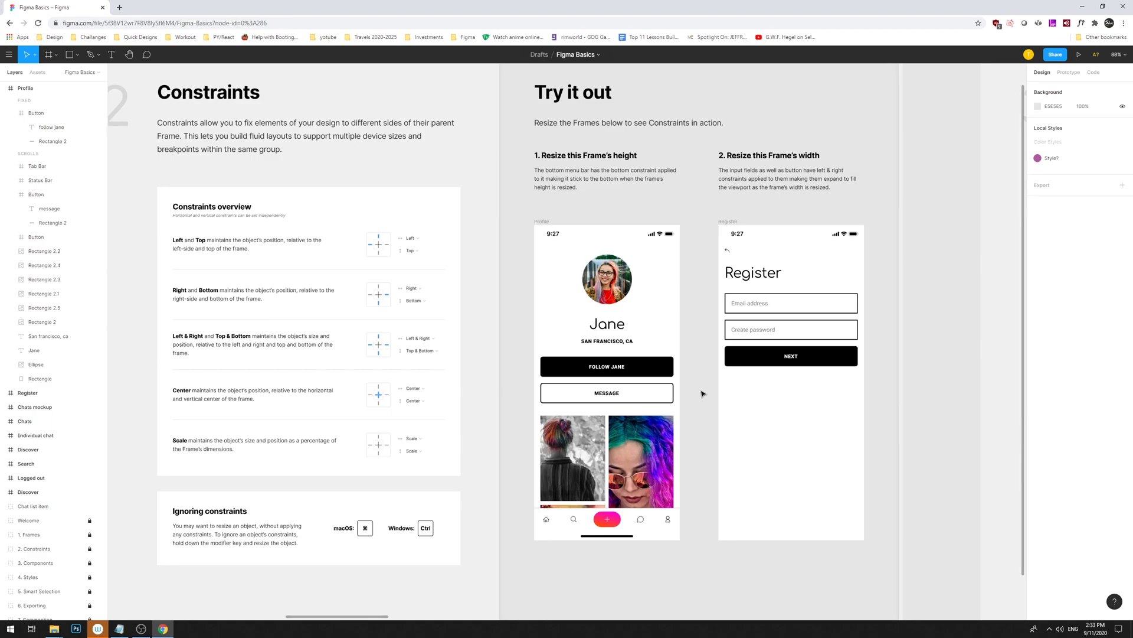
Try out resizing the Register frame's width and height, and check the constraints of its email address field.
{"action": "left_click_drag", "start_coordinate": [698, 390], "coordinate": [572, 402]}
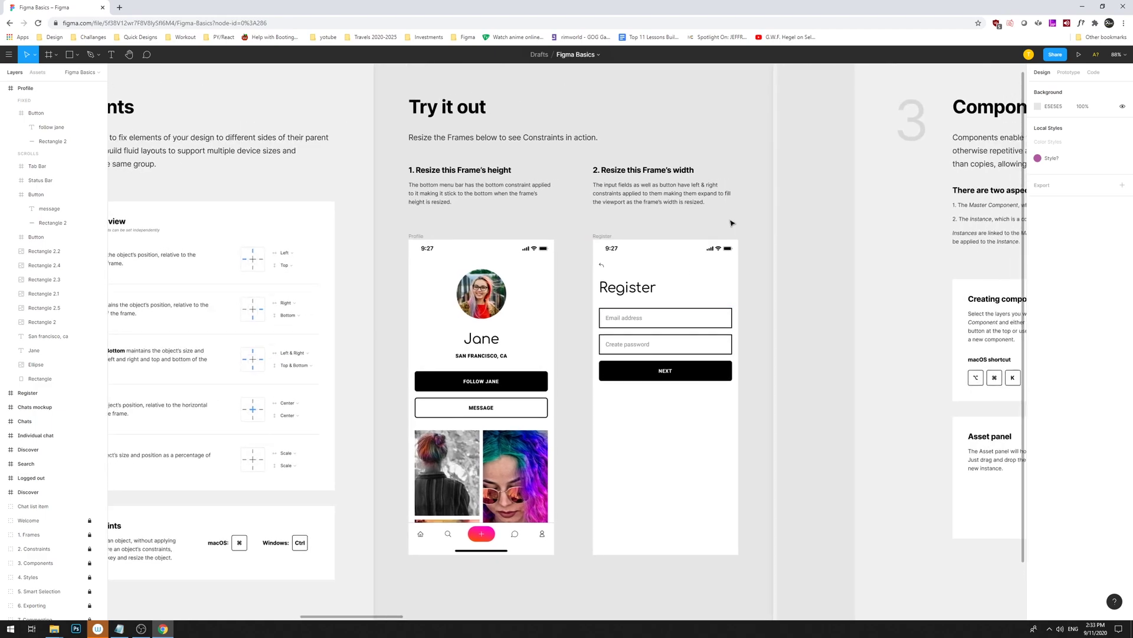
{"action": "left_click_drag", "start_coordinate": [737, 218], "coordinate": [701, 231]}
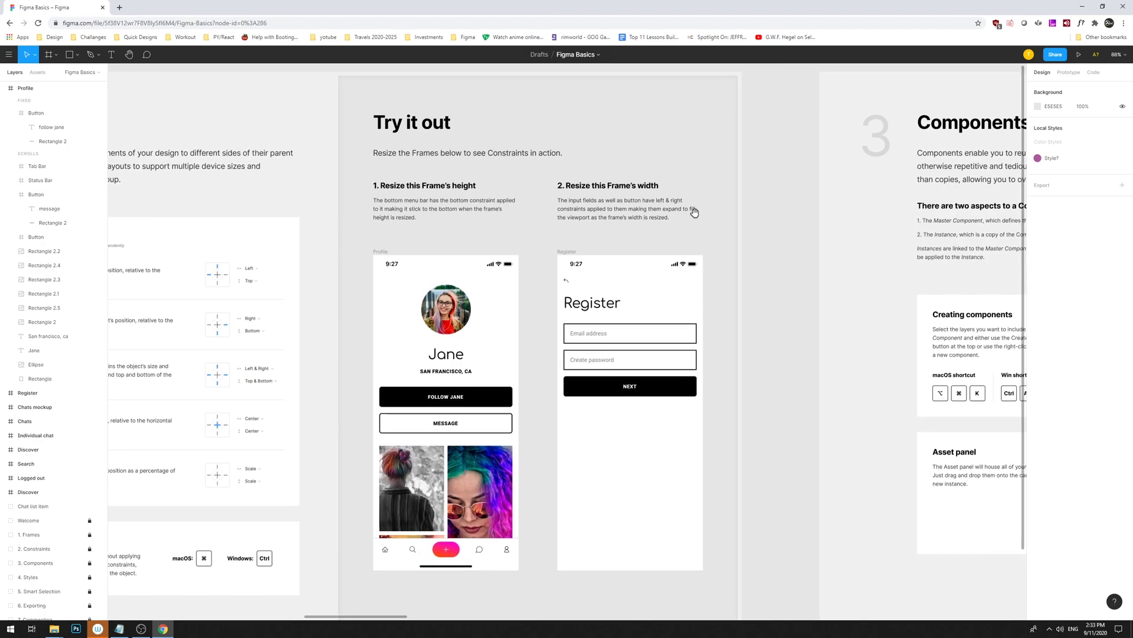
{"action": "left_click_drag", "start_coordinate": [693, 210], "coordinate": [688, 193]}
{"action": "left_click", "coordinate": [597, 305]}
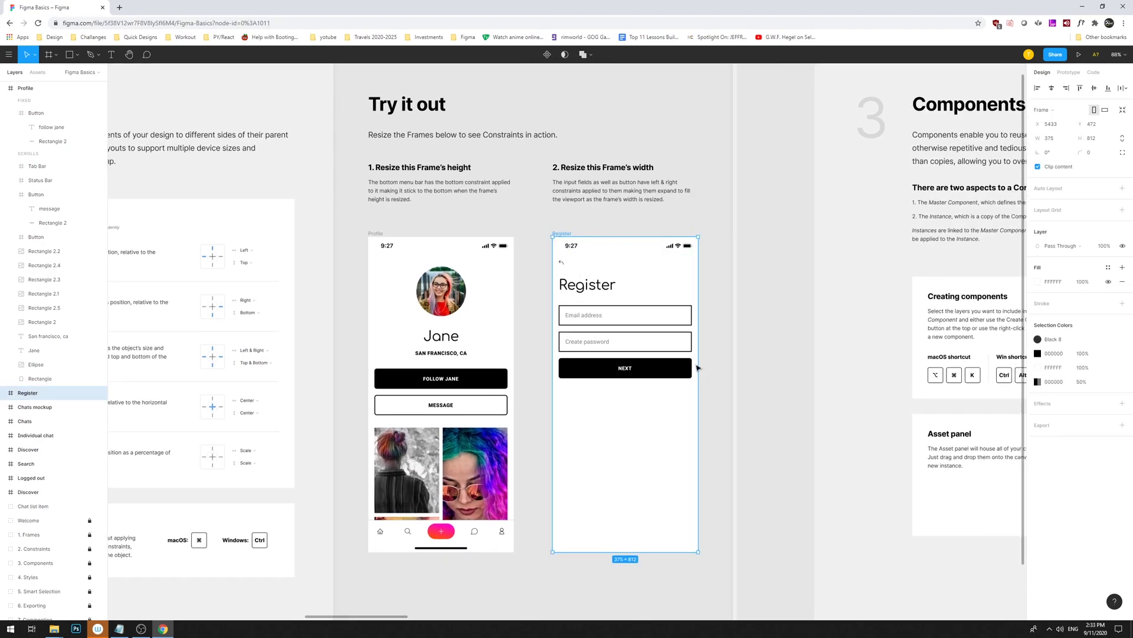
{"action": "mouse_move", "coordinate": [699, 353]}
{"action": "left_mouse_down"}
{"action": "mouse_move", "coordinate": [795, 353]}
{"action": "mouse_move", "coordinate": [699, 342]}
{"action": "left_mouse_up"}
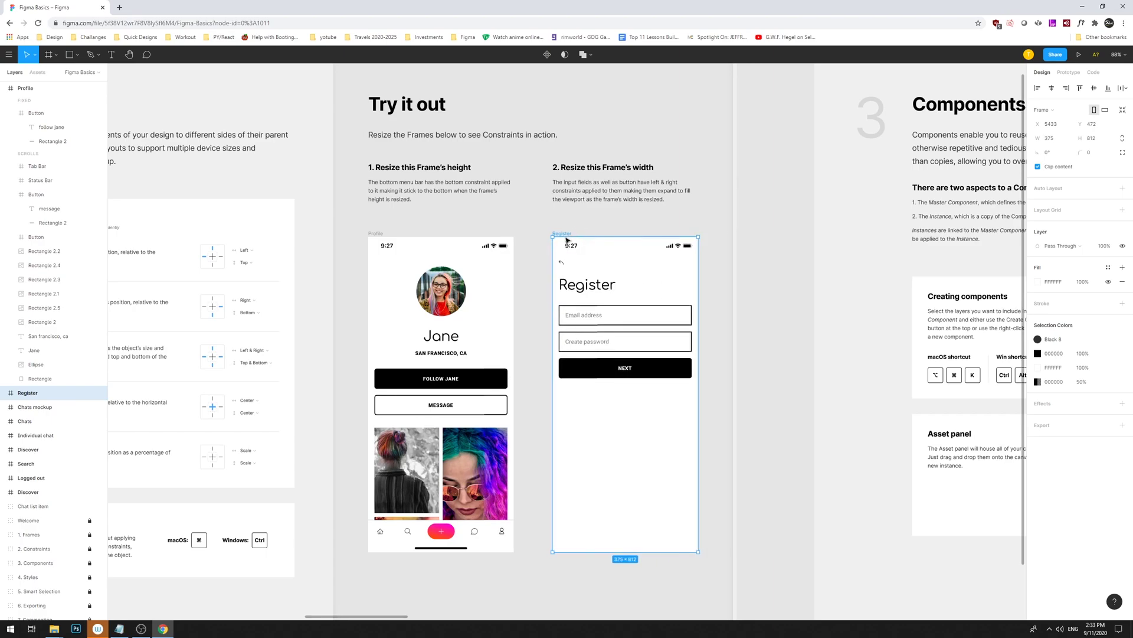
{"action": "mouse_move", "coordinate": [593, 236]}
{"action": "left_mouse_down"}
{"action": "mouse_move", "coordinate": [594, 127]}
{"action": "mouse_move", "coordinate": [594, 236]}
{"action": "left_mouse_up"}
{"action": "left_click", "coordinate": [652, 316]}
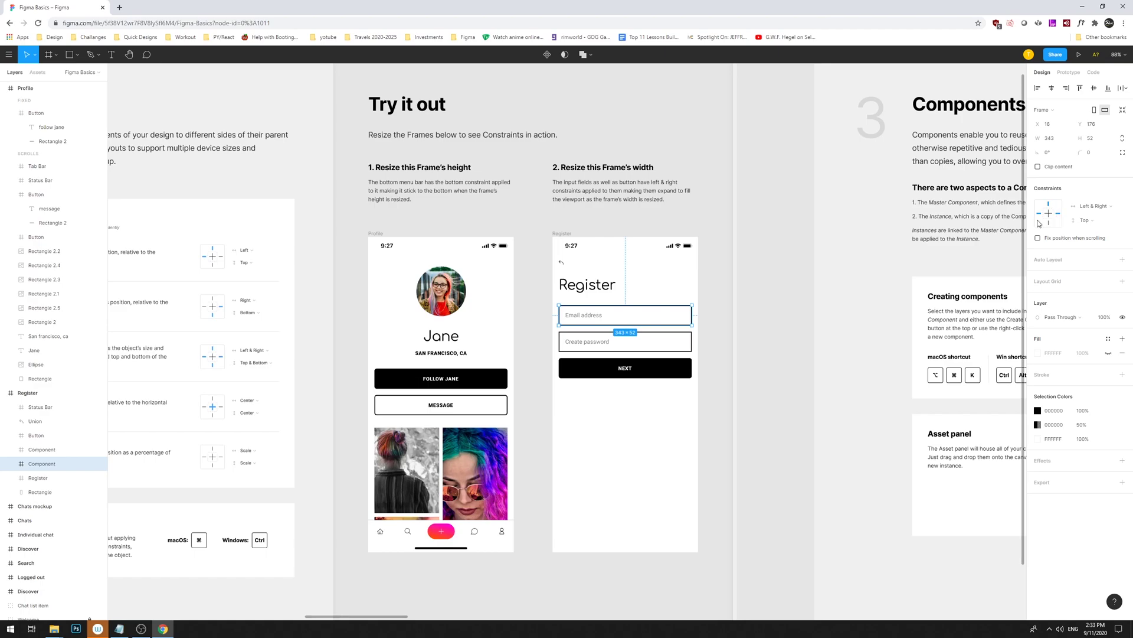
Select the Register frame and try resizing it from its upper and side edges.
{"action": "left_click", "coordinate": [590, 263]}
{"action": "mouse_move", "coordinate": [589, 236]}
{"action": "left_mouse_down"}
{"action": "mouse_move", "coordinate": [588, 175]}
{"action": "mouse_move", "coordinate": [589, 237]}
{"action": "left_mouse_up"}
{"action": "mouse_move", "coordinate": [698, 307]}
{"action": "left_mouse_down"}
{"action": "mouse_move", "coordinate": [809, 309]}
{"action": "mouse_move", "coordinate": [698, 309]}
{"action": "left_mouse_up"}
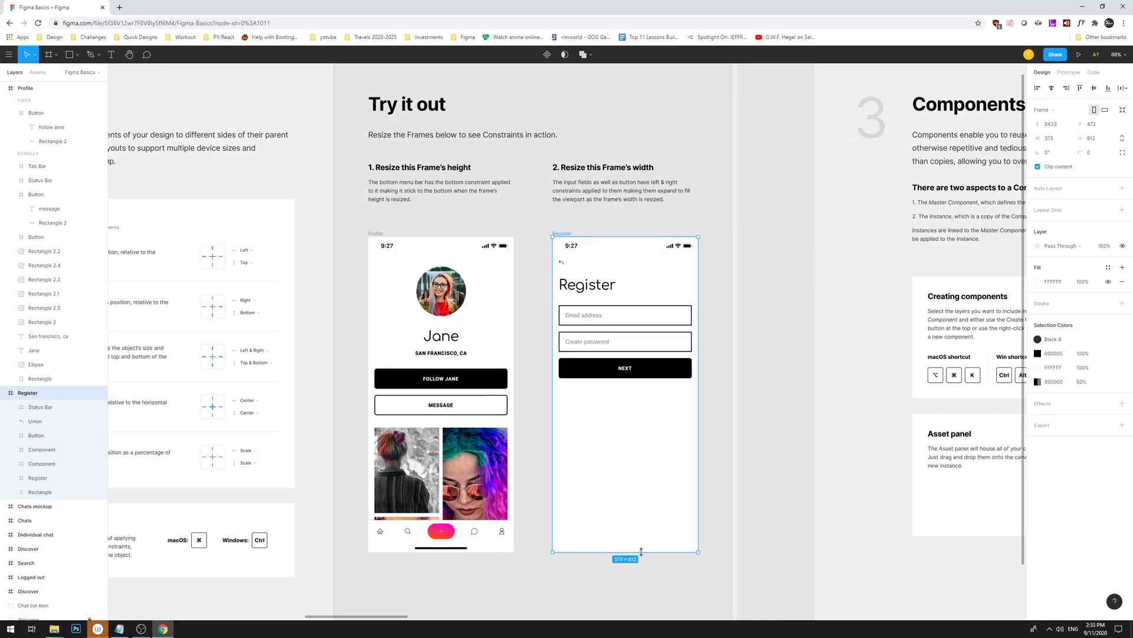
{"action": "scroll", "coordinate": [645, 606], "scroll_direction": "down", "scroll_amount": 3}
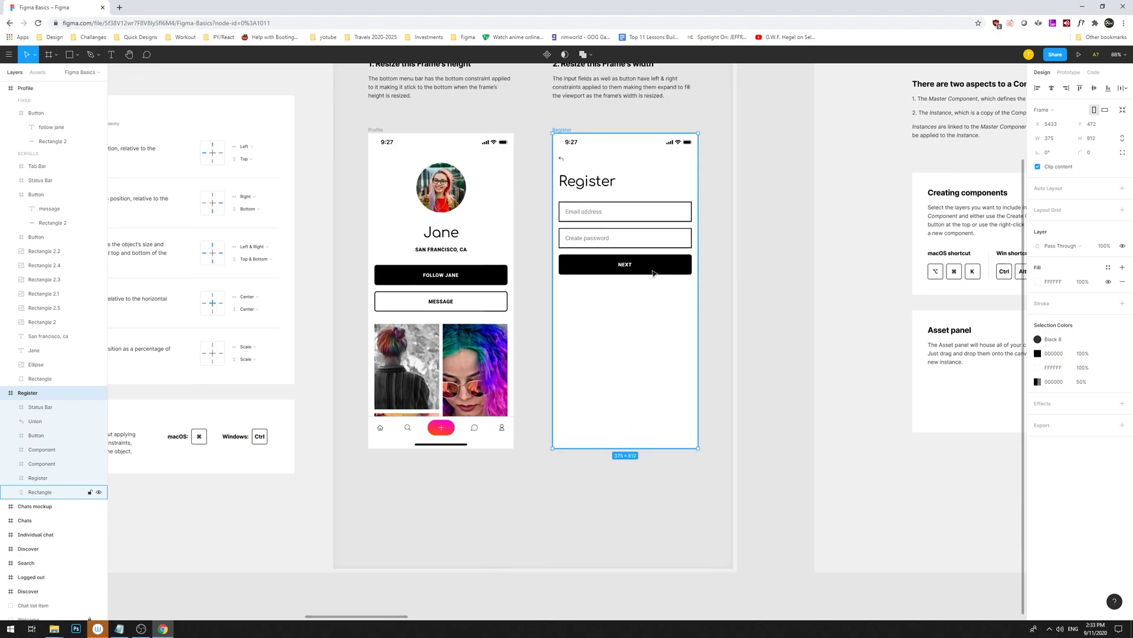
Set the email address field's constraints in the Register frame to Left horizontally and Top & Bottom vertically.
{"action": "left_click", "coordinate": [646, 221]}
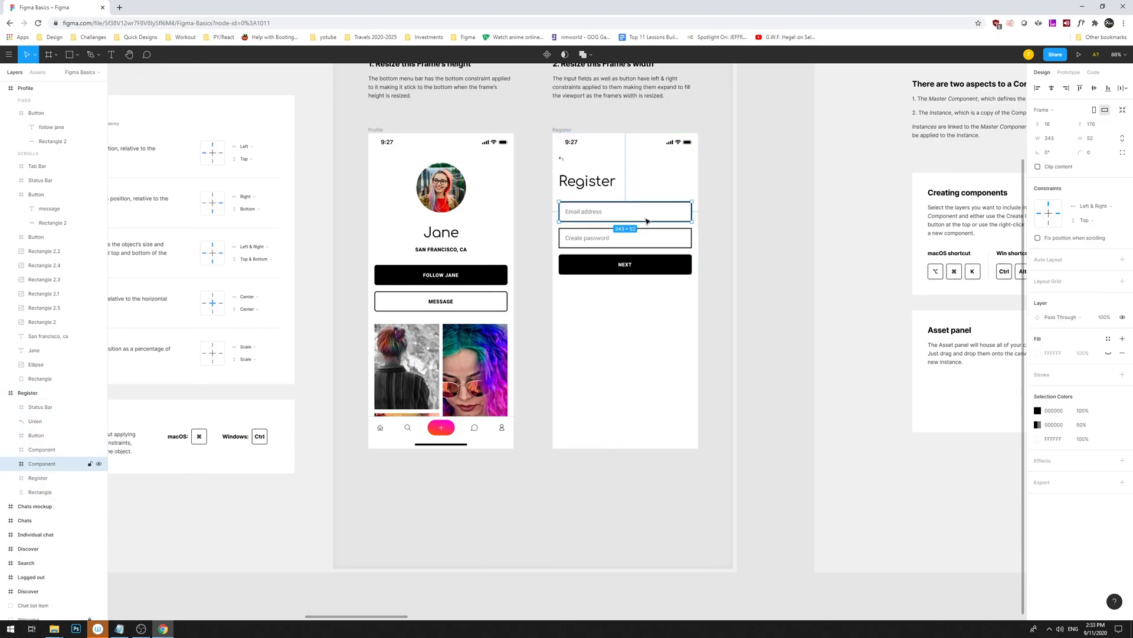
{"action": "left_click", "coordinate": [1057, 214]}
{"action": "left_click", "coordinate": [1049, 224]}
{"action": "left_click", "coordinate": [1049, 208]}
{"action": "left_click", "coordinate": [1089, 208]}
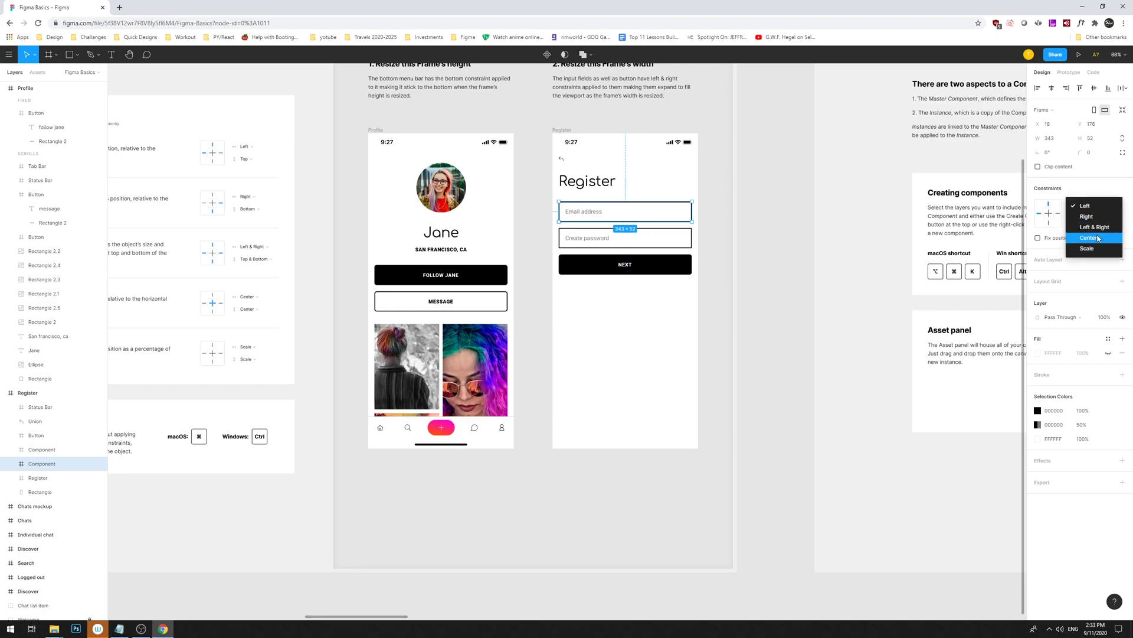
{"action": "left_click", "coordinate": [1092, 206]}
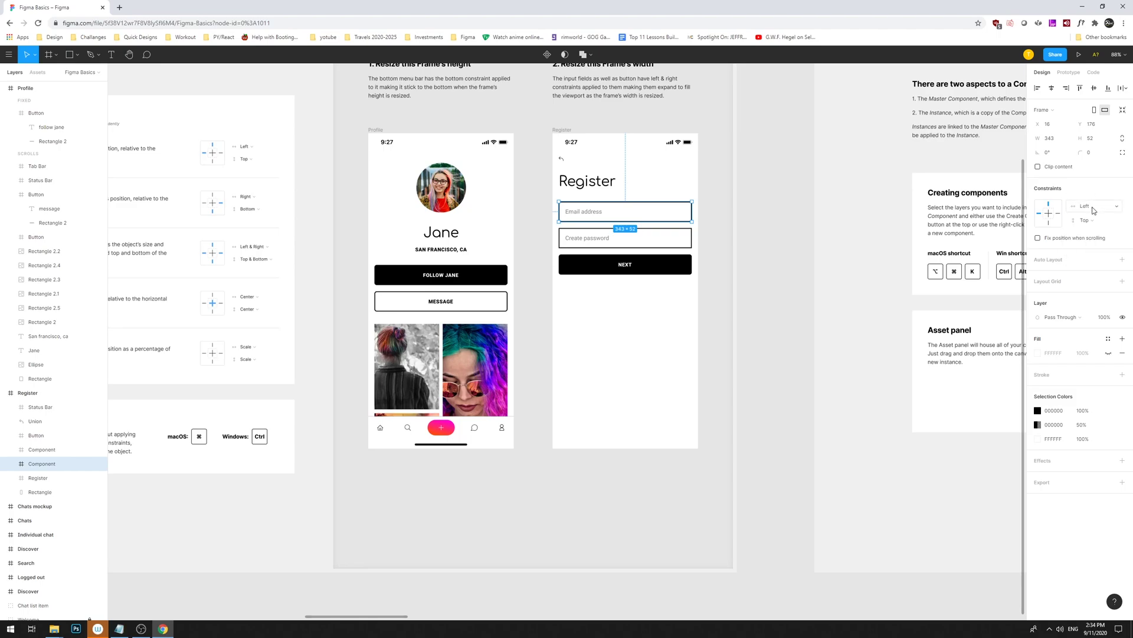
{"action": "left_click", "coordinate": [1085, 222]}
{"action": "left_click", "coordinate": [1097, 241]}
Try resizing the Register frame's height and width to test the email address field's constraints, and undo the resizes.
{"action": "left_click", "coordinate": [640, 347]}
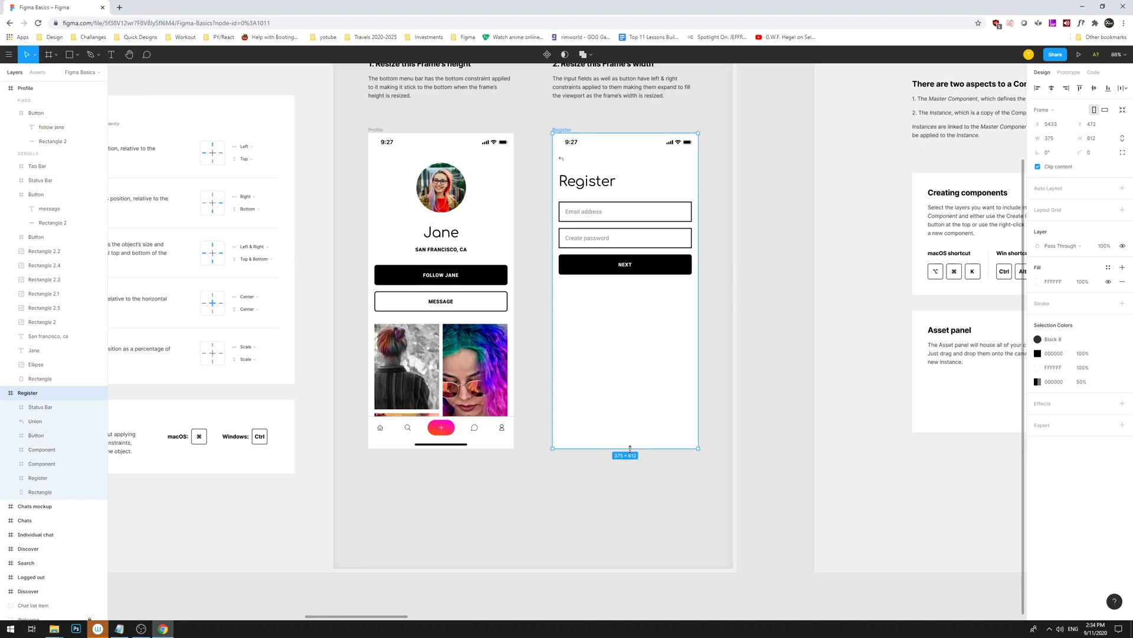
{"action": "left_click_drag", "start_coordinate": [630, 449], "coordinate": [641, 513]}
{"action": "key", "text": "ctrl+z"}
{"action": "mouse_move", "coordinate": [698, 264]}
{"action": "left_mouse_down"}
{"action": "mouse_move", "coordinate": [812, 271]}
{"action": "mouse_move", "coordinate": [693, 272]}
{"action": "left_mouse_up"}
{"action": "left_click_drag", "start_coordinate": [788, 272], "coordinate": [343, 461]}
{"action": "key", "text": "ctrl+z"}
{"action": "left_click", "coordinate": [759, 270]}
Review the email address field's constraints and look through the Components lesson beside it.
{"action": "left_click_drag", "start_coordinate": [605, 434], "coordinate": [620, 204]}
{"action": "left_click", "coordinate": [495, 253]}
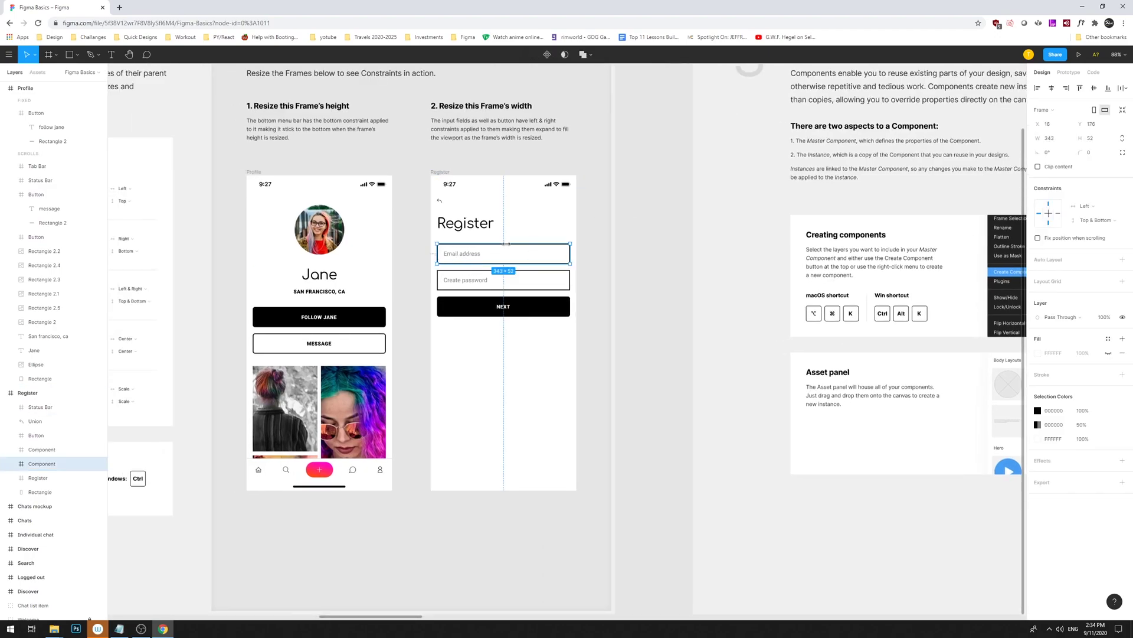
{"action": "left_click_drag", "start_coordinate": [766, 222], "coordinate": [616, 287]}
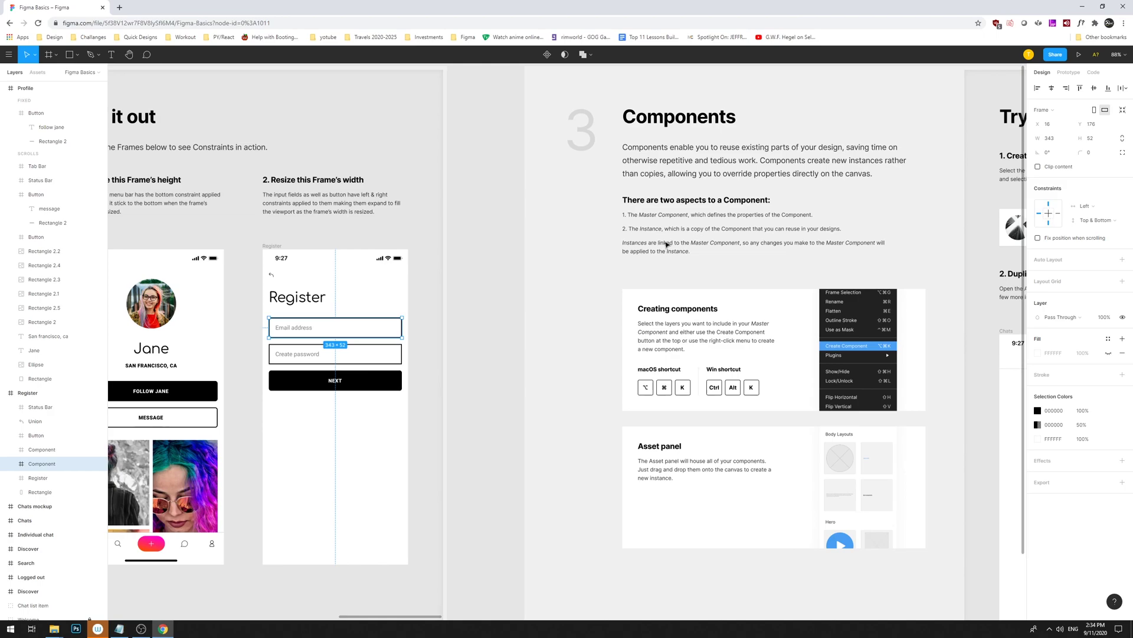
{"action": "left_click_drag", "start_coordinate": [503, 227], "coordinate": [873, 109]}
{"action": "left_click_drag", "start_coordinate": [425, 416], "coordinate": [732, 222]}
Draw a new frame on the empty canvas below the lessons and give it the Desktop preset size, 1440 × 1024.
{"action": "key", "text": "minus"}
{"action": "scroll", "coordinate": [732, 221], "scroll_direction": "left", "scroll_amount": 10}
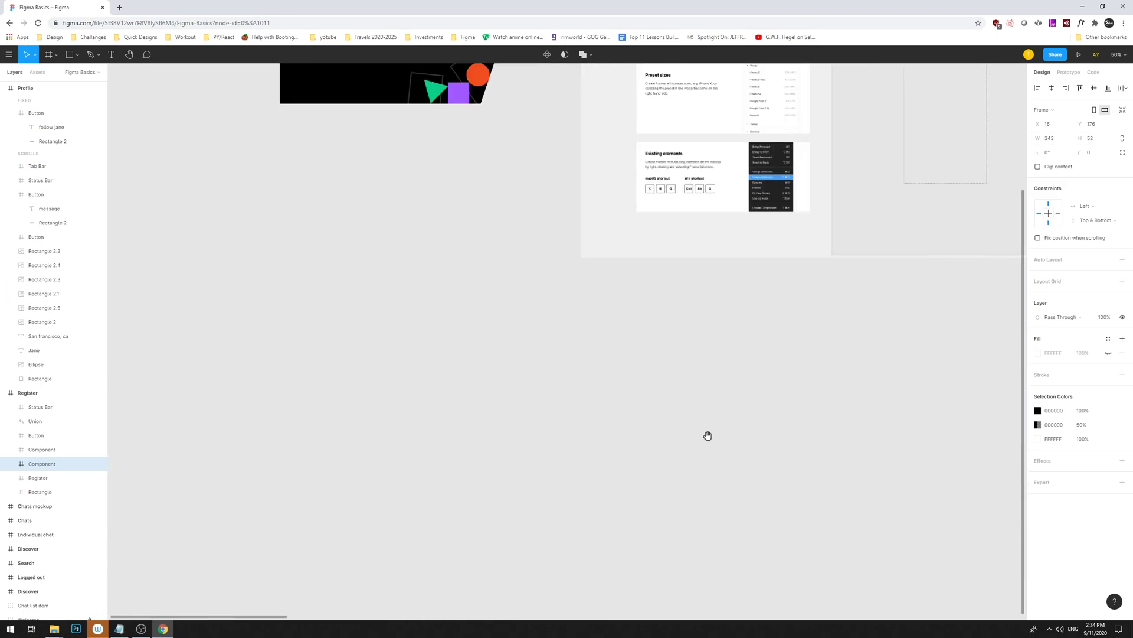
{"action": "key", "text": "f"}
{"action": "left_click_drag", "start_coordinate": [452, 378], "coordinate": [630, 486]}
{"action": "left_click", "coordinate": [1043, 110]}
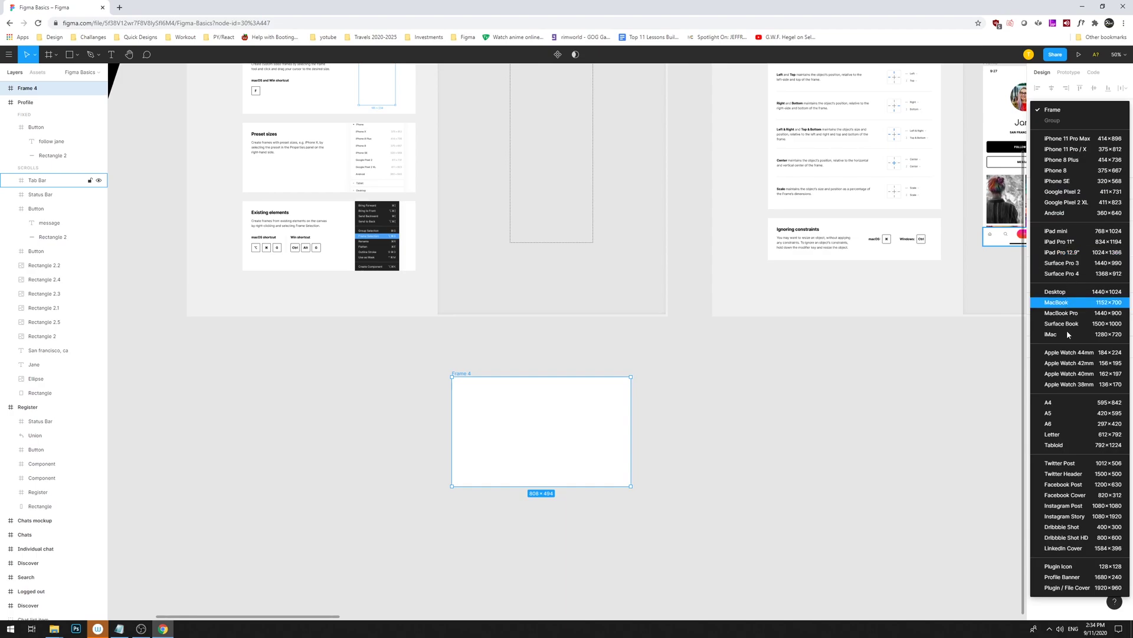
{"action": "left_click", "coordinate": [1057, 292]}
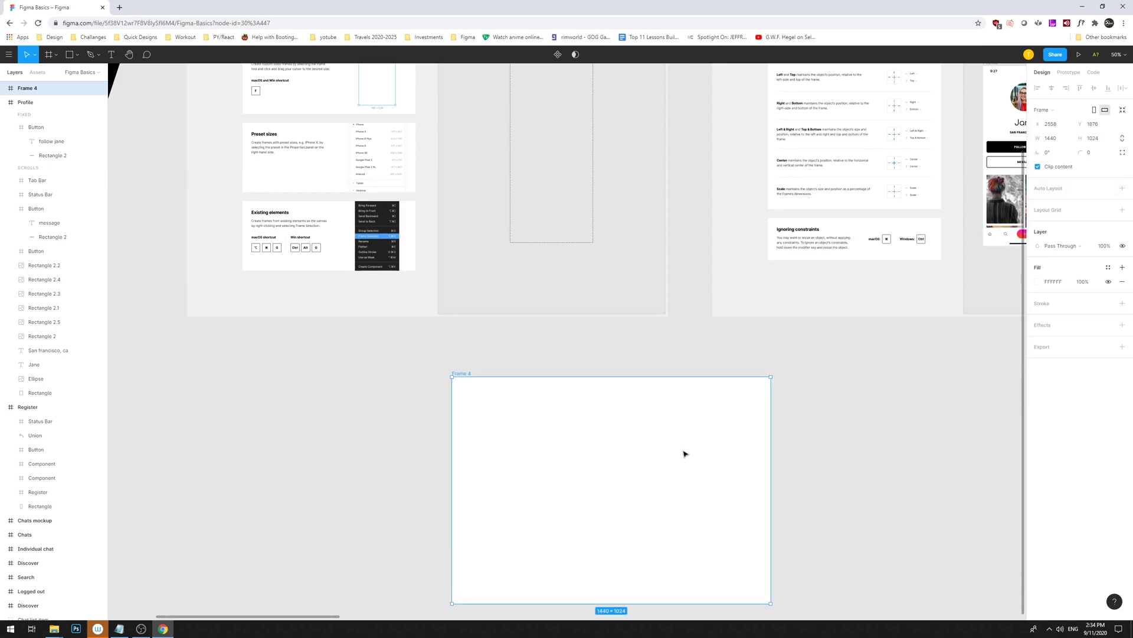
{"action": "left_click_drag", "start_coordinate": [835, 437], "coordinate": [754, 352]}
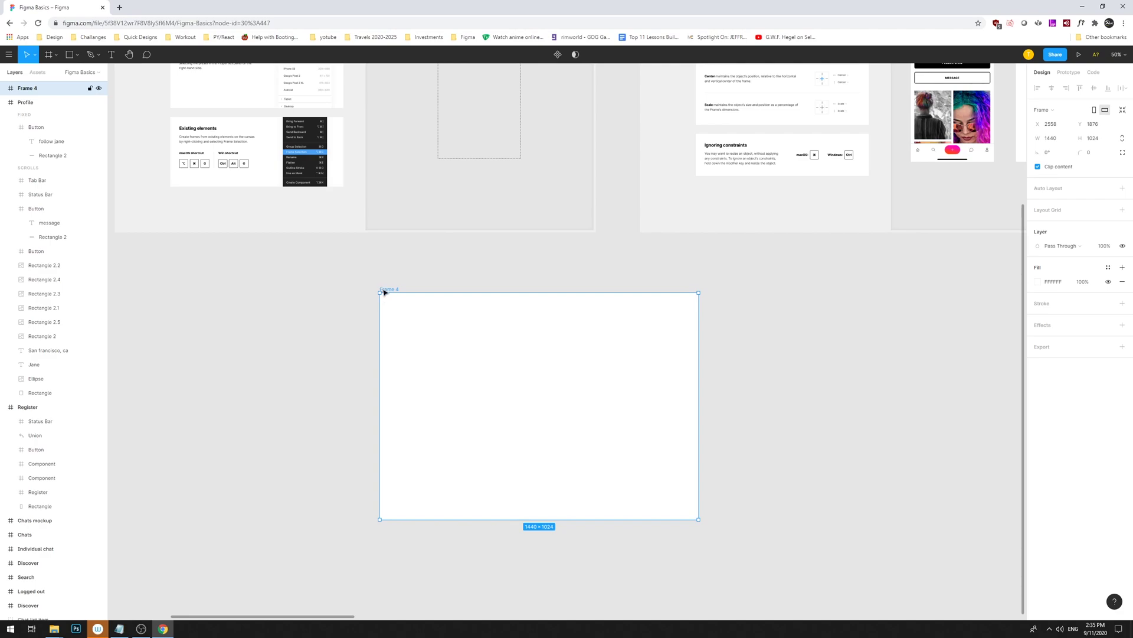
Duplicate the desktop frame beside the original and give the copy the iPhone 11 Pro / X preset size, 375 × 812.
{"action": "left_click_drag", "start_coordinate": [480, 291], "coordinate": [822, 286]}
{"action": "scroll", "coordinate": [934, 250], "scroll_direction": "right", "scroll_amount": 3}
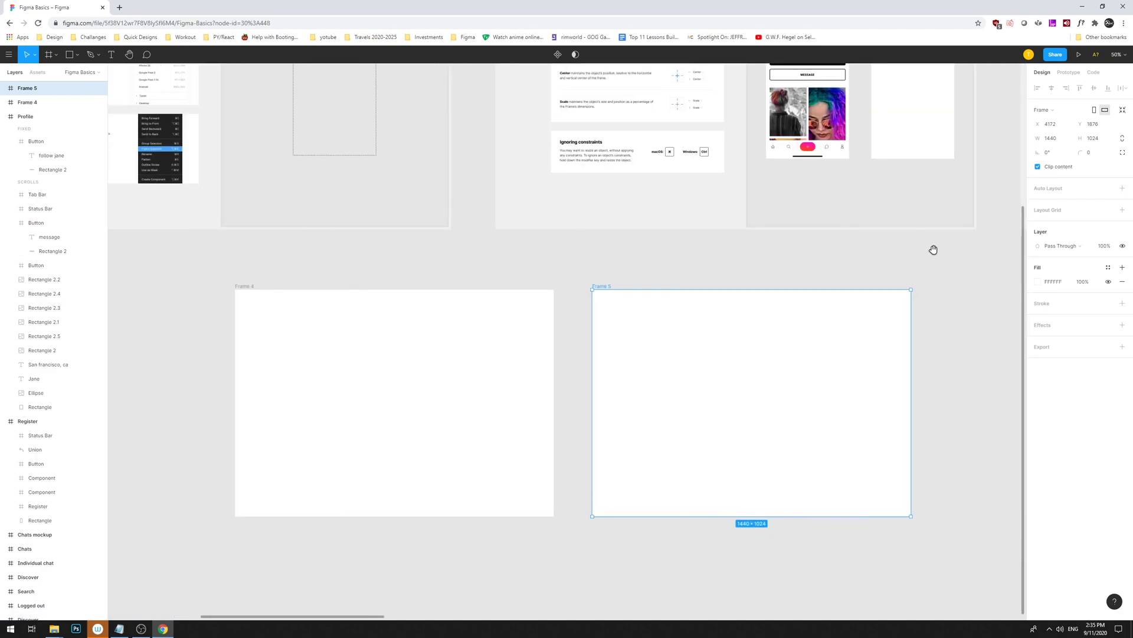
{"action": "left_click", "coordinate": [665, 278]}
{"action": "left_click", "coordinate": [607, 286]}
{"action": "left_click", "coordinate": [1044, 110]}
{"action": "left_click", "coordinate": [1063, 147]}
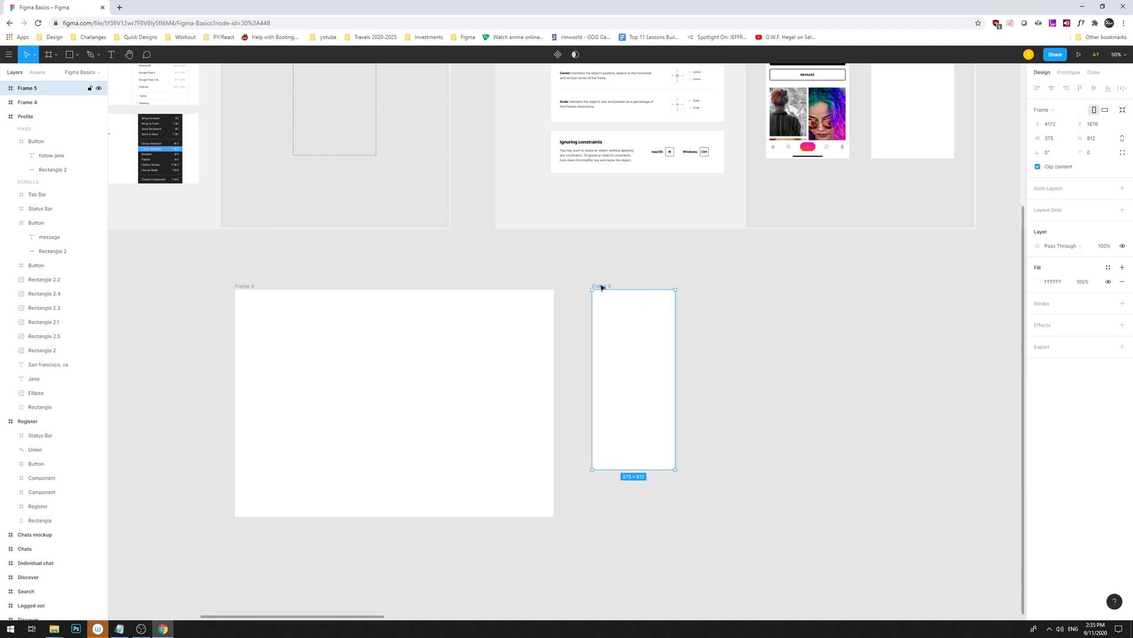
Double the phone frame's width and height to 750 × 1624.
{"action": "left_click", "coordinate": [1059, 141]}
{"action": "key", "text": "Return"}
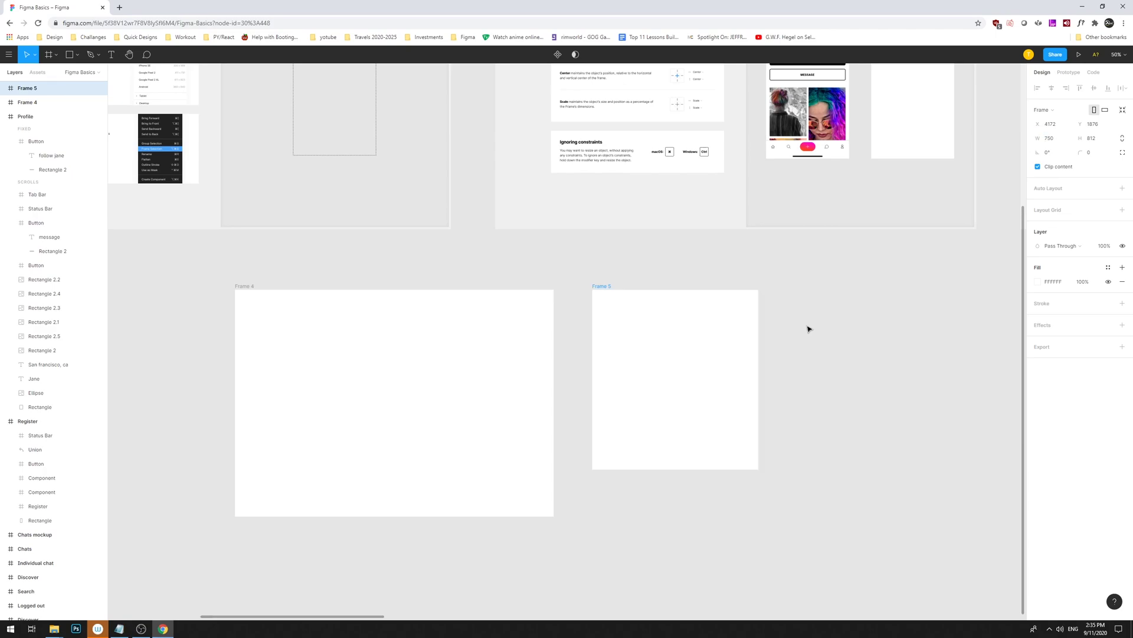
{"action": "left_click", "coordinate": [1106, 125]}
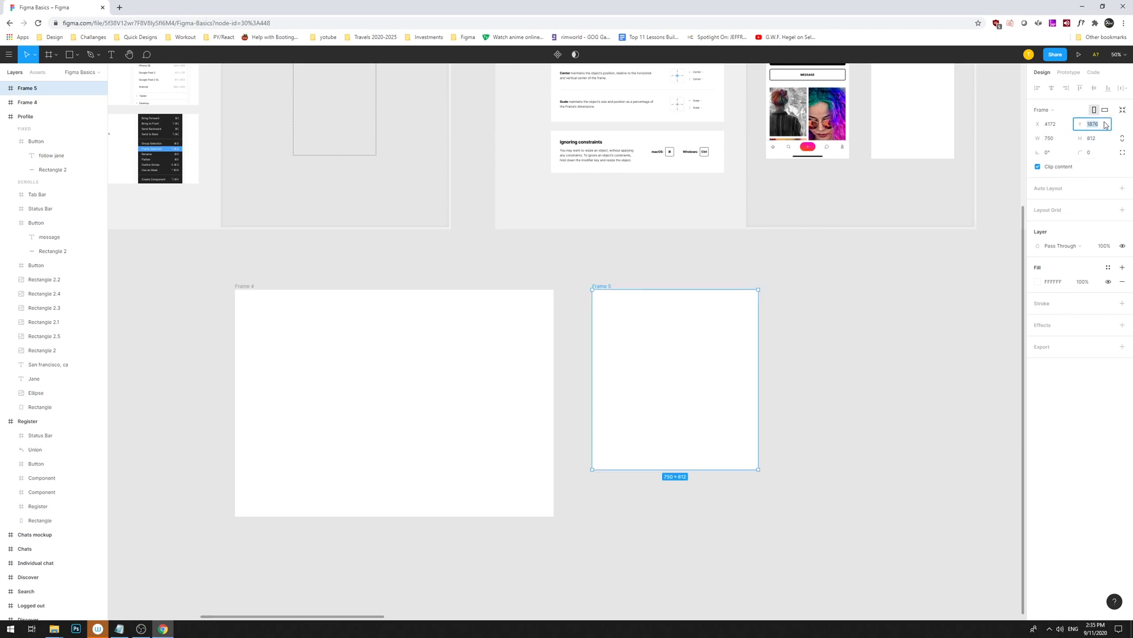
{"action": "left_click", "coordinate": [1093, 140]}
{"action": "type", "text": "*2"}
{"action": "key", "text": "Return"}
{"action": "left_click", "coordinate": [833, 405]}
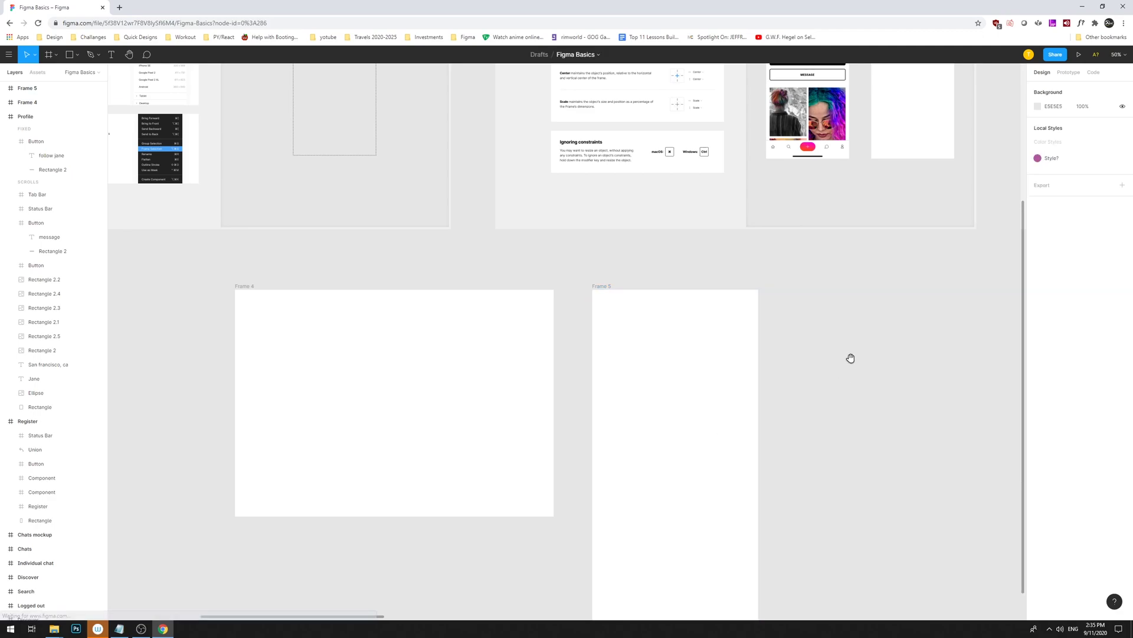
{"action": "left_click_drag", "start_coordinate": [850, 359], "coordinate": [863, 316]}
{"action": "left_click", "coordinate": [618, 244]}
{"action": "scroll", "coordinate": [507, 253], "scroll_direction": "down", "scroll_amount": 1}
{"action": "key", "text": "t"}
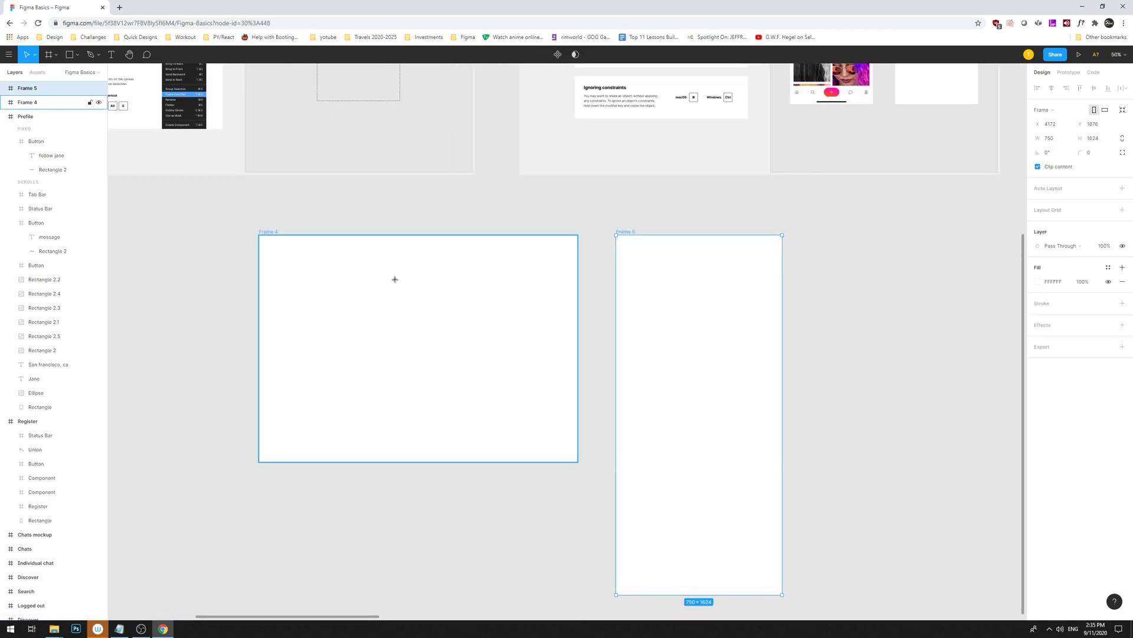
{"action": "left_click", "coordinate": [396, 279]}
{"action": "left_click", "coordinate": [407, 287]}
{"action": "key", "text": "t"}
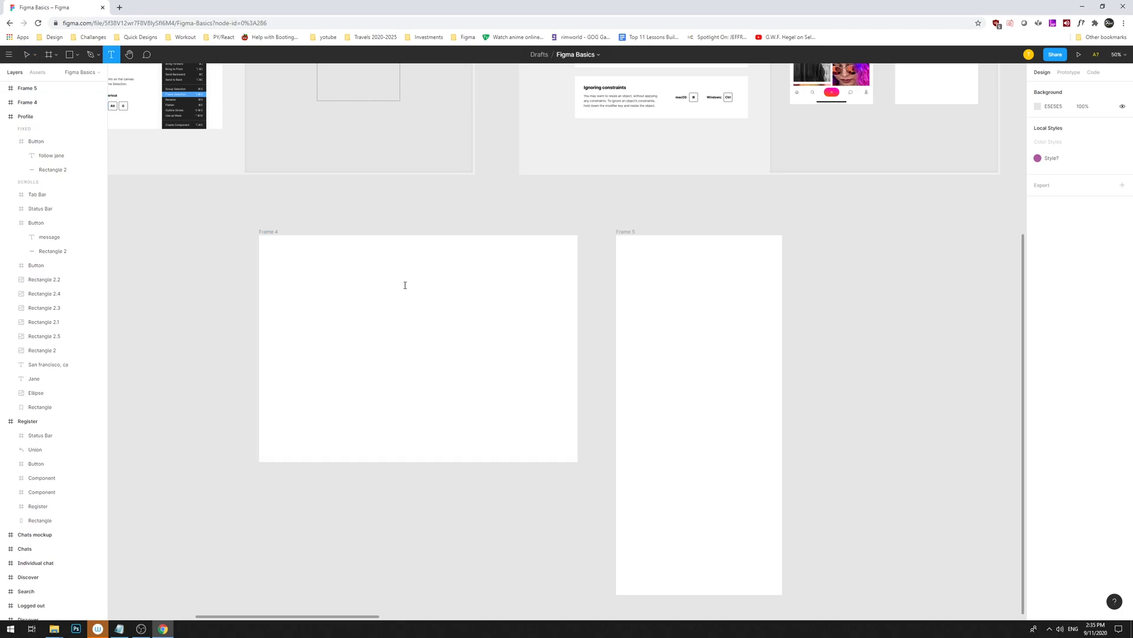
{"action": "left_click", "coordinate": [405, 285]}
{"action": "left_click", "coordinate": [406, 288]}
{"action": "key", "text": "t"}
{"action": "left_click", "coordinate": [405, 284]}
{"action": "left_click", "coordinate": [405, 289]}
{"action": "key", "text": "t"}
Add a text box about 811 × 328 with sample text to the desktop frame and set its font size to 35.
{"action": "left_click_drag", "start_coordinate": [358, 276], "coordinate": [495, 351]}
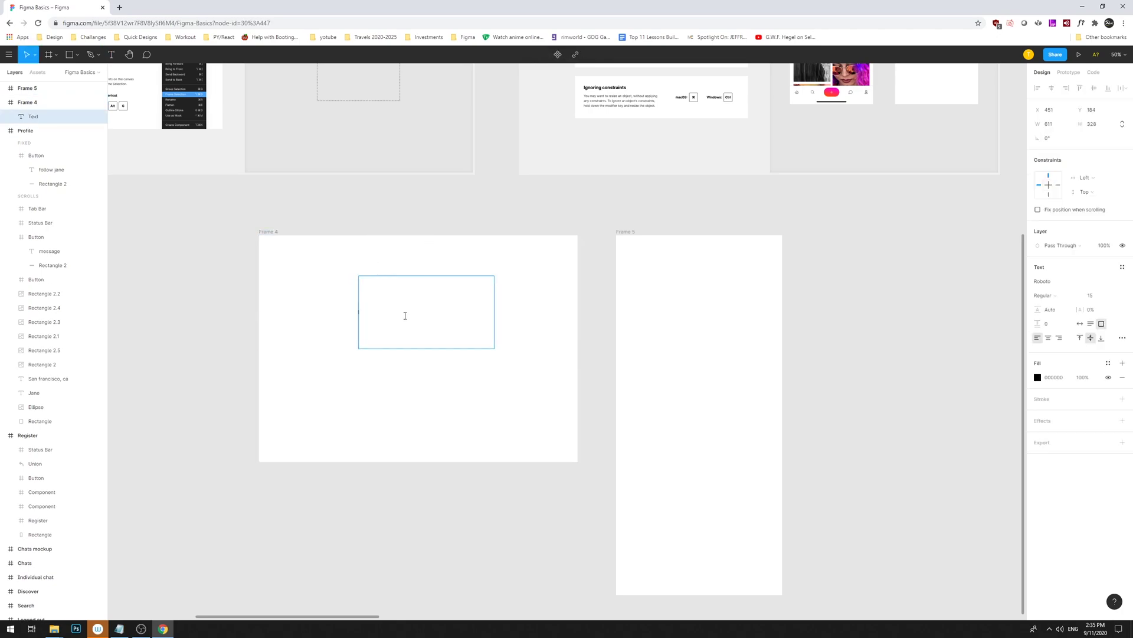
{"action": "left_click", "coordinate": [1092, 296]}
{"action": "type", "text": "45"}
{"action": "key", "text": "Return"}
{"action": "type", "text": "35"}
{"action": "key", "text": "Return"}
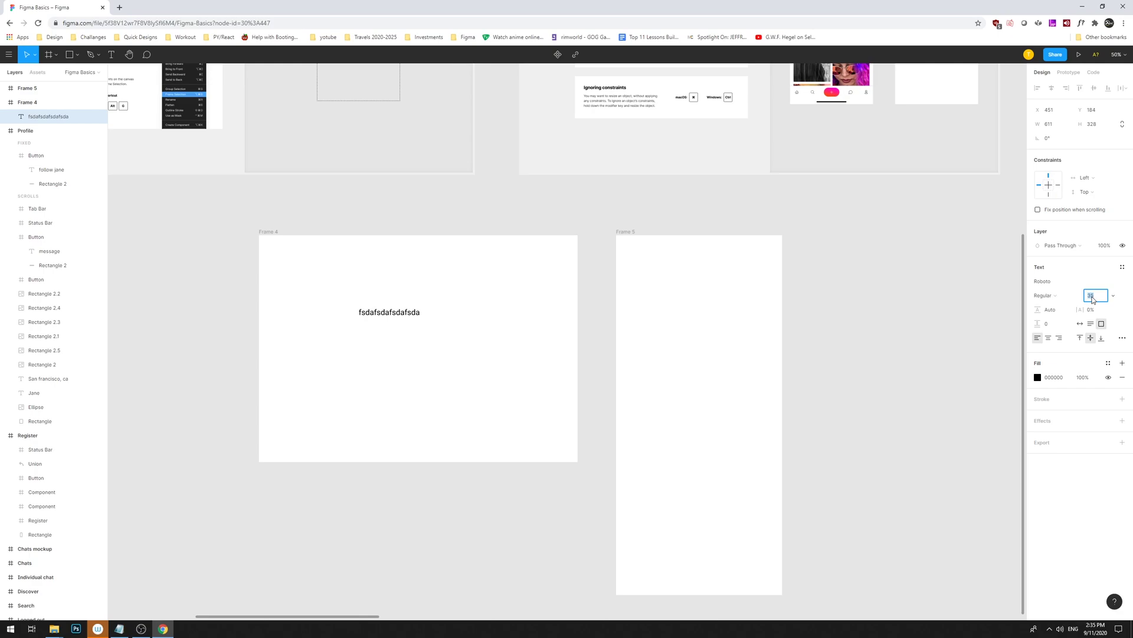
Replace the sample text in the desktop frame with "This is a heading".
{"action": "key", "text": "Escape"}
{"action": "left_click", "coordinate": [406, 317]}
{"action": "key", "text": "ctrl+a"}
{"action": "type", "text": "T"}
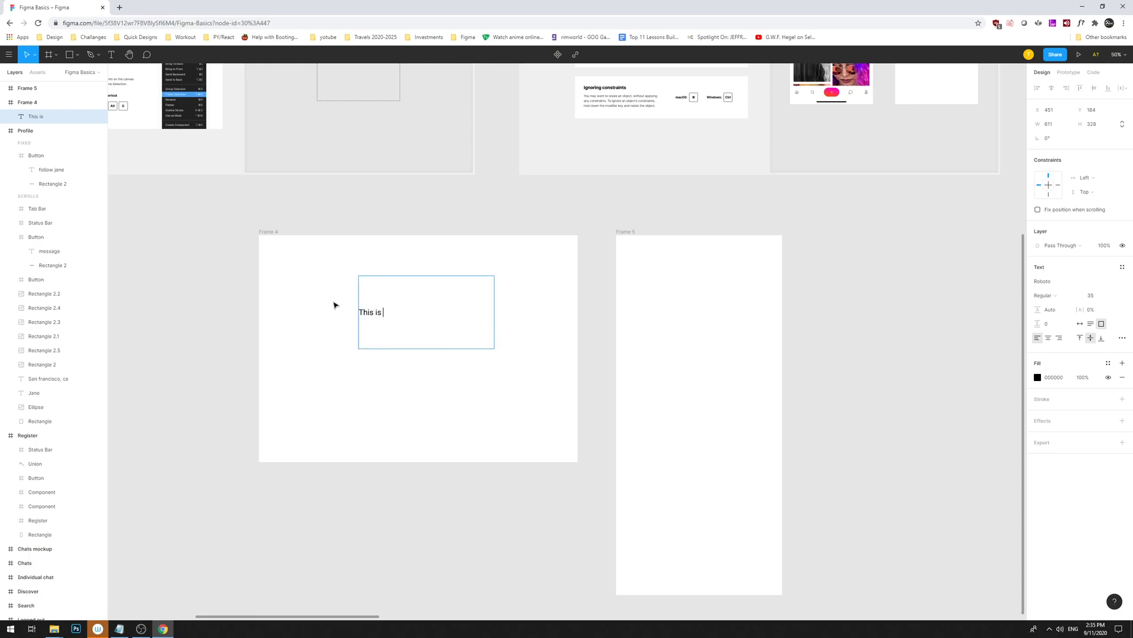
{"action": "key", "text": "Escape"}
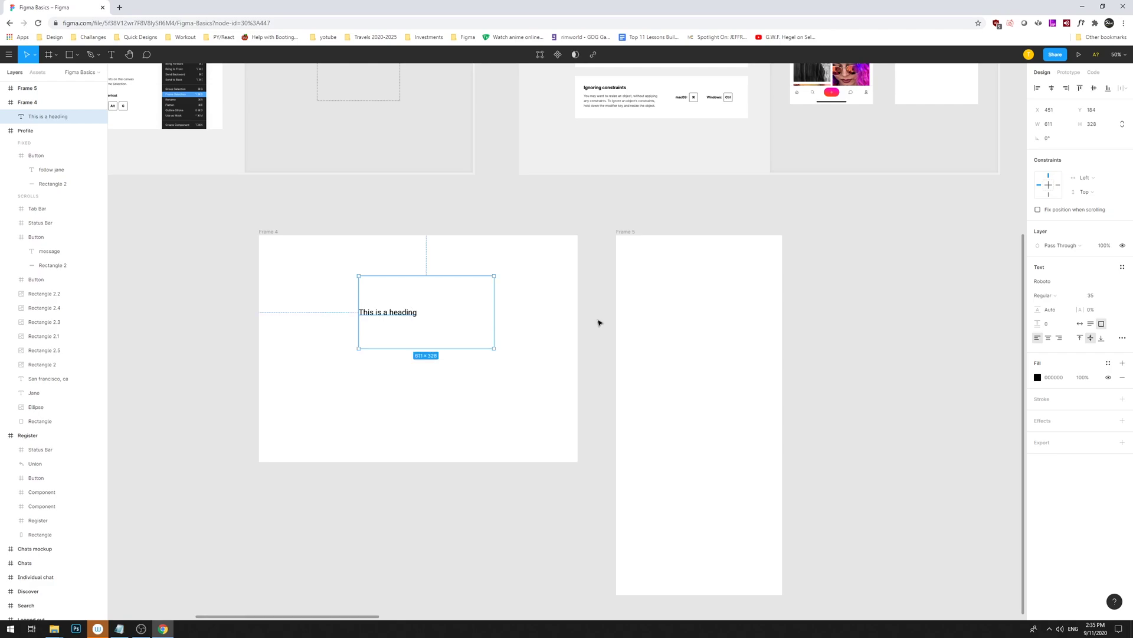
Copy the heading into the phone frame and double the copy's font size to 70.
{"action": "left_click", "coordinate": [614, 232]}
{"action": "left_click_drag", "start_coordinate": [361, 313], "coordinate": [657, 298]}
{"action": "double_click", "coordinate": [696, 293]}
{"action": "left_click", "coordinate": [1106, 296]}
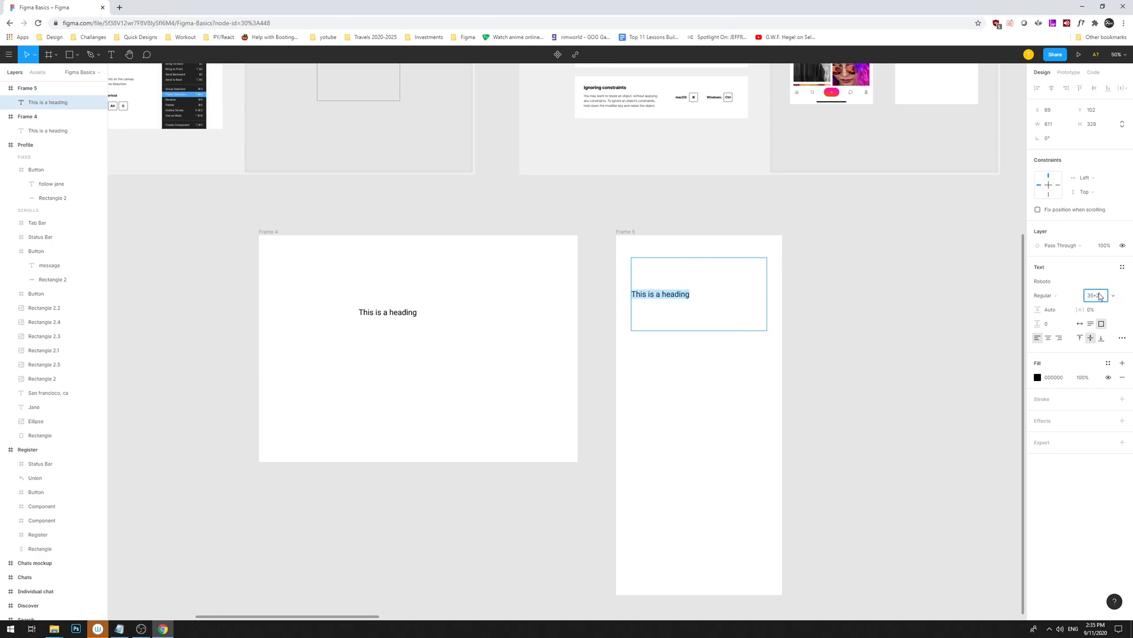
{"action": "type", "text": "*2"}
{"action": "key", "text": "Return"}
{"action": "key", "text": "Escape"}
Move the enlarged heading up to about X 51, Y -22 in the phone frame and compare it with the desktop heading.
{"action": "left_click", "coordinate": [893, 248]}
{"action": "left_click_drag", "start_coordinate": [675, 301], "coordinate": [678, 270]}
{"action": "left_click", "coordinate": [378, 307]}
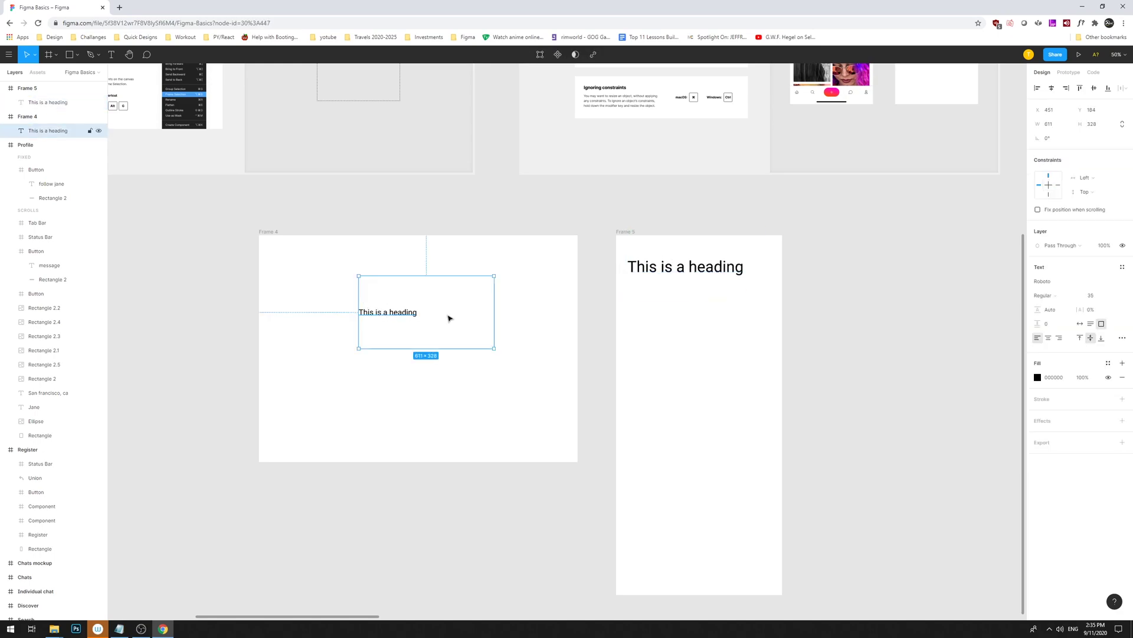
{"action": "left_click", "coordinate": [715, 274]}
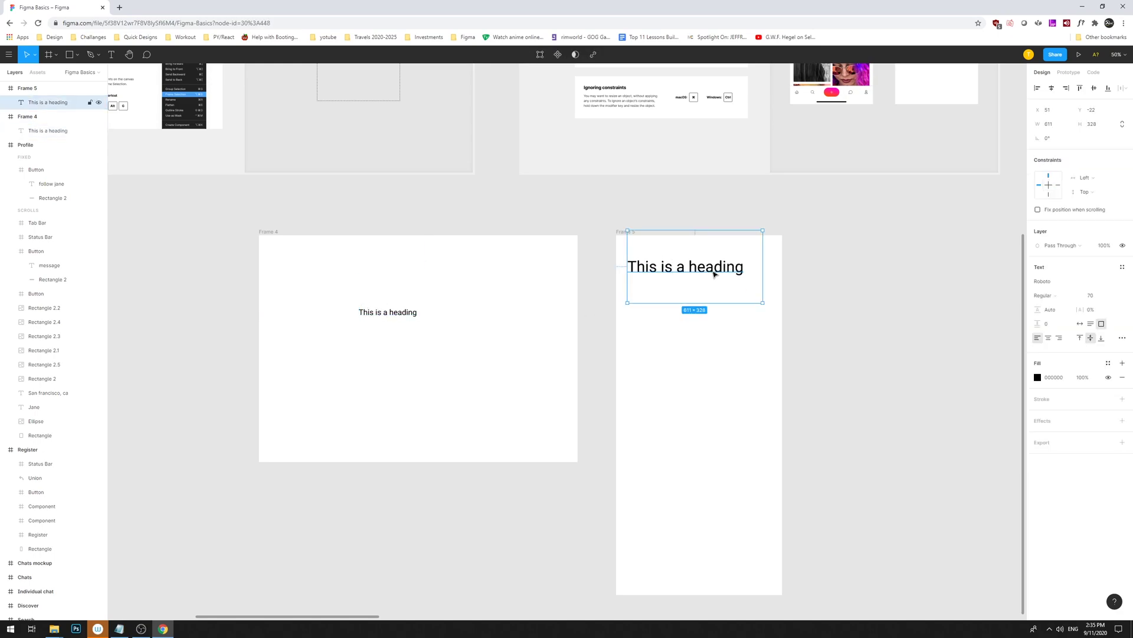
Set the phone frame's size back to the iPhone 11 Pro / X preset, 375 × 812.
{"action": "left_click", "coordinate": [623, 237]}
{"action": "left_click", "coordinate": [626, 232]}
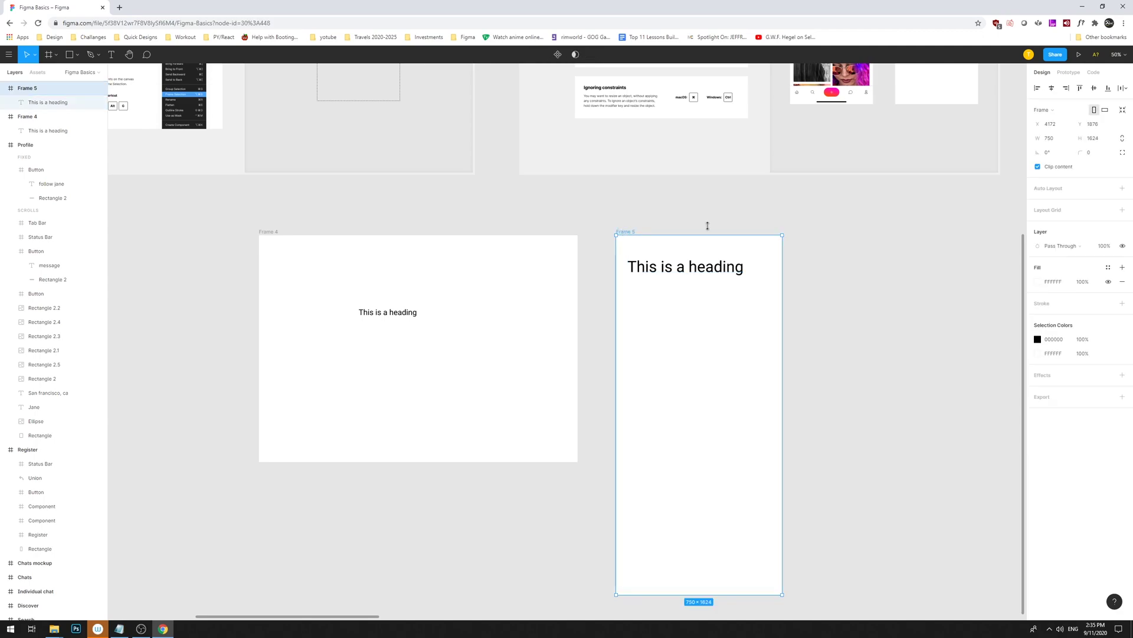
{"action": "left_click", "coordinate": [1043, 110]}
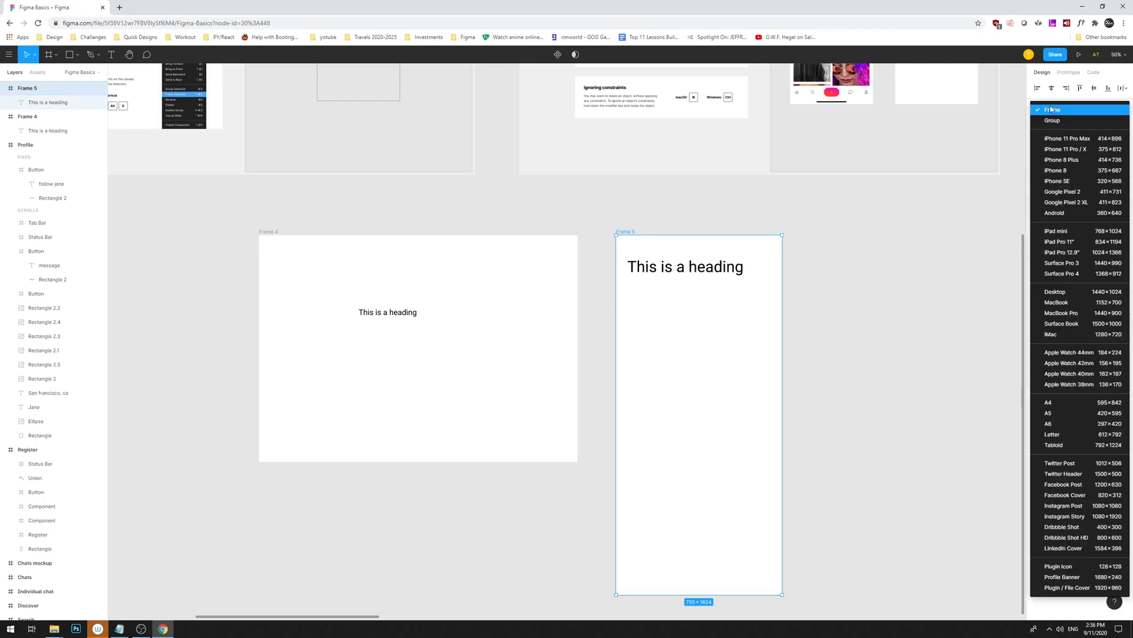
{"action": "left_click", "coordinate": [1084, 150]}
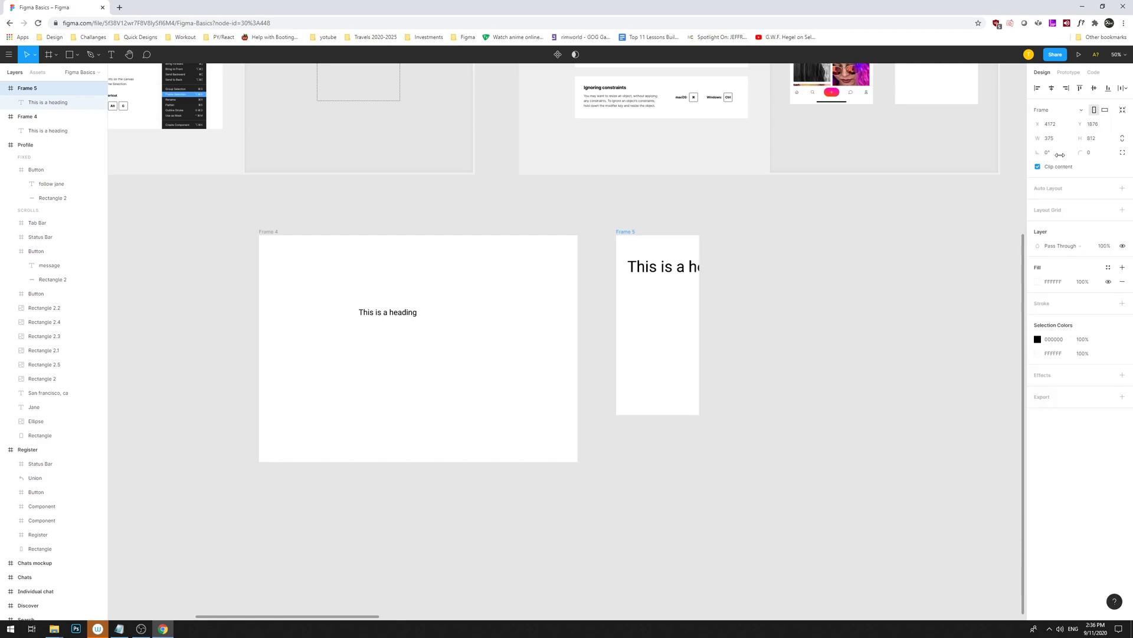
Replace the oversized heading in the phone frame with a copy of the desktop frame's heading.
{"action": "left_click", "coordinate": [818, 271]}
{"action": "left_click", "coordinate": [661, 267]}
{"action": "key", "text": "Delete"}
{"action": "left_click_drag", "start_coordinate": [447, 304], "coordinate": [661, 261]}
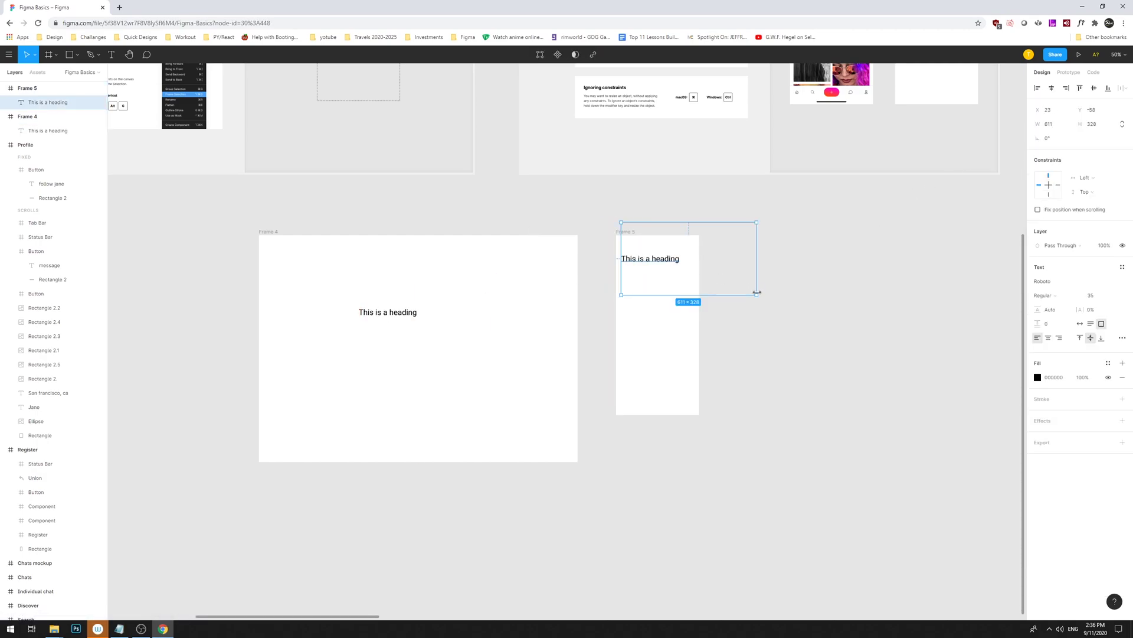
Move the copied heading to the phone frame's left edge, at X 0, Y -82.
{"action": "scroll", "coordinate": [791, 293], "scroll_direction": "left", "scroll_amount": 2}
{"action": "left_click", "coordinate": [803, 330]}
{"action": "left_click_drag", "start_coordinate": [803, 330], "coordinate": [828, 328]}
{"action": "left_click_drag", "start_coordinate": [724, 267], "coordinate": [716, 254]}
{"action": "scroll", "coordinate": [710, 238], "scroll_direction": "up", "scroll_amount": 2}
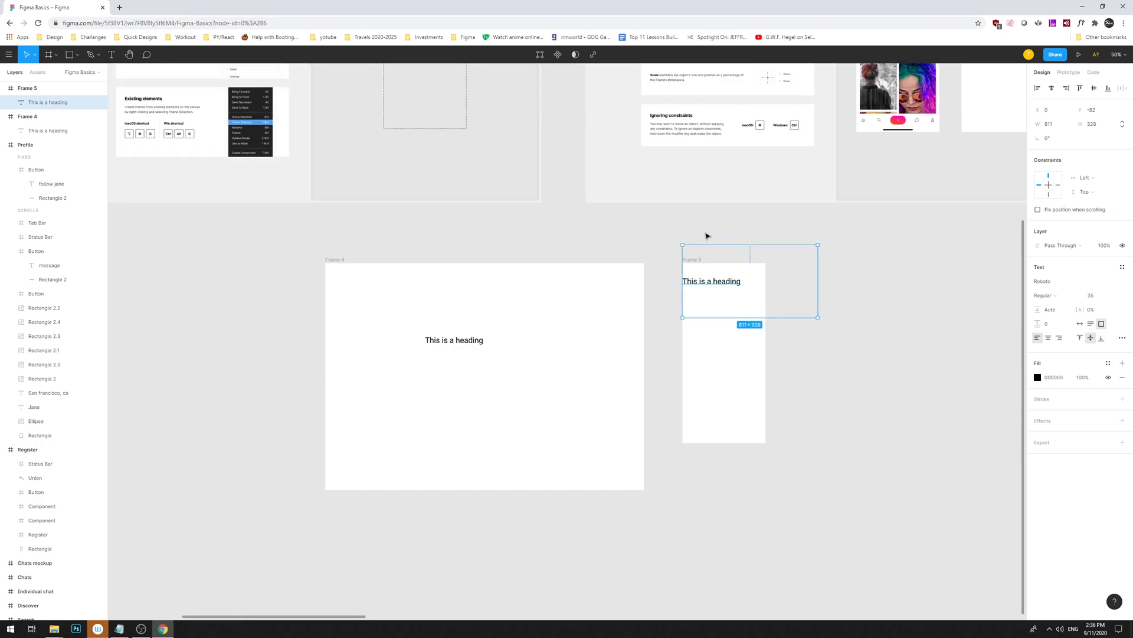
Examine the phone frame's dimensions and its heading's text properties next to the desktop frame.
{"action": "left_click", "coordinate": [706, 234]}
{"action": "left_click", "coordinate": [742, 275]}
{"action": "left_click", "coordinate": [688, 259]}
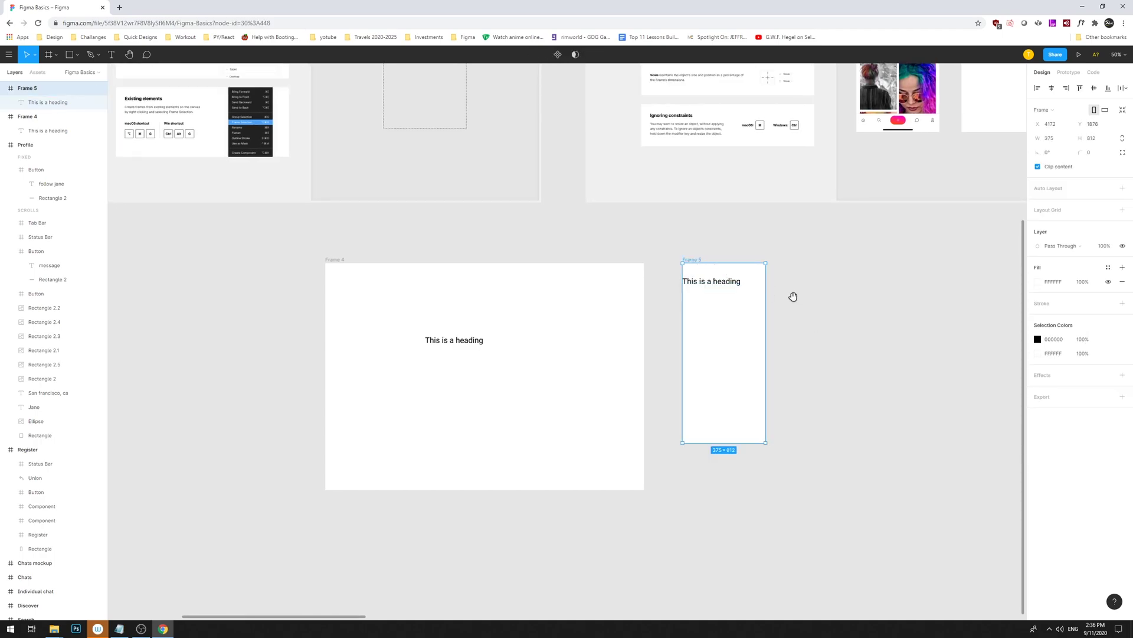
{"action": "scroll", "coordinate": [791, 295], "scroll_direction": "down", "scroll_amount": 2}
{"action": "scroll", "coordinate": [821, 302], "scroll_direction": "up", "scroll_amount": 2}
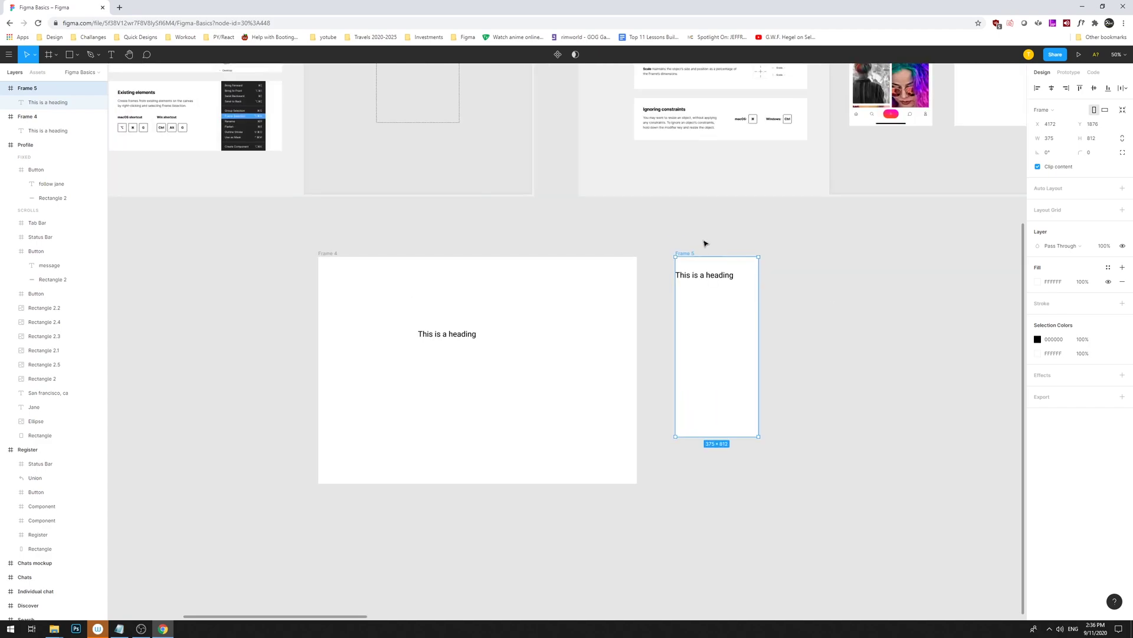
{"action": "scroll", "coordinate": [705, 260], "scroll_direction": "up", "scroll_amount": 1}
{"action": "left_click", "coordinate": [710, 319]}
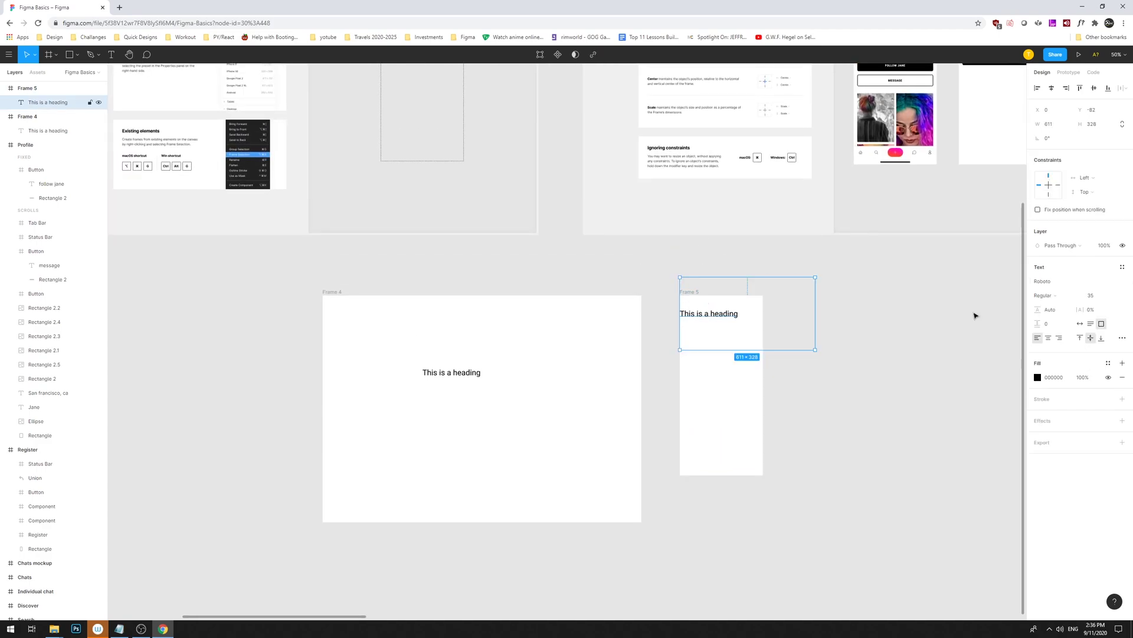
{"action": "left_click_drag", "start_coordinate": [832, 313], "coordinate": [708, 297]}
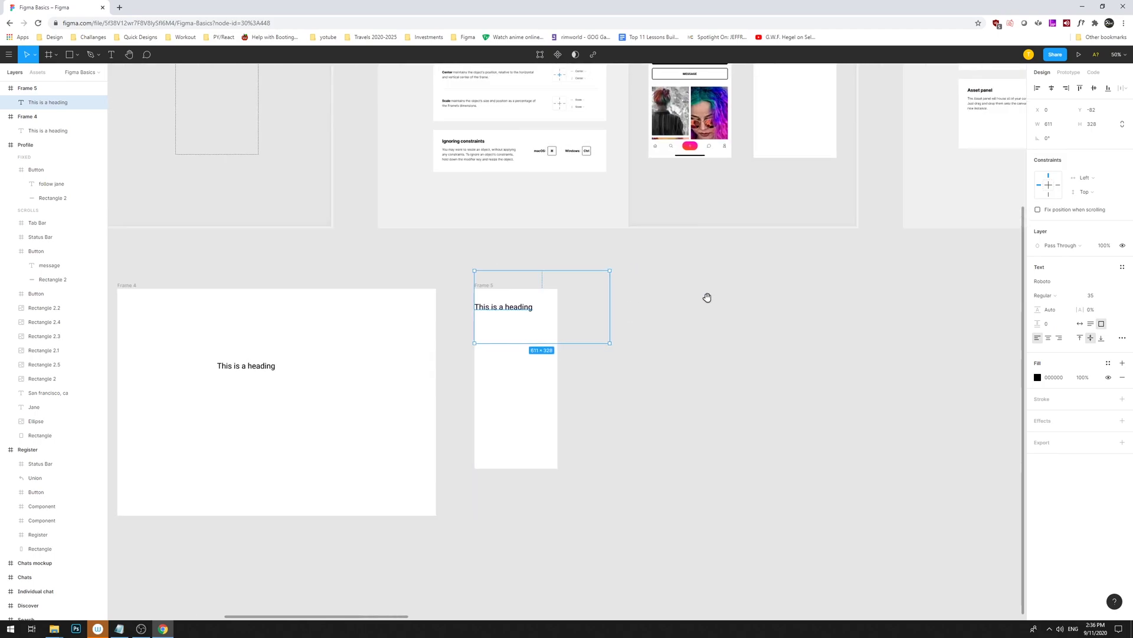
Delete the desktop and phone test frames, together with their headings, from the empty canvas below the lessons.
{"action": "scroll", "coordinate": [708, 297], "scroll_direction": "up", "scroll_amount": 2}
{"action": "scroll", "coordinate": [800, 359], "scroll_direction": "left", "scroll_amount": 3}
{"action": "left_click", "coordinate": [581, 348]}
{"action": "left_click", "coordinate": [215, 351], "text": "shift"}
{"action": "key", "text": "Delete"}
Examine the Components lesson, covering master components, instances, component creation and the asset panel, alongside its exercise.
{"action": "scroll", "coordinate": [441, 508], "scroll_direction": "right", "scroll_amount": 10}
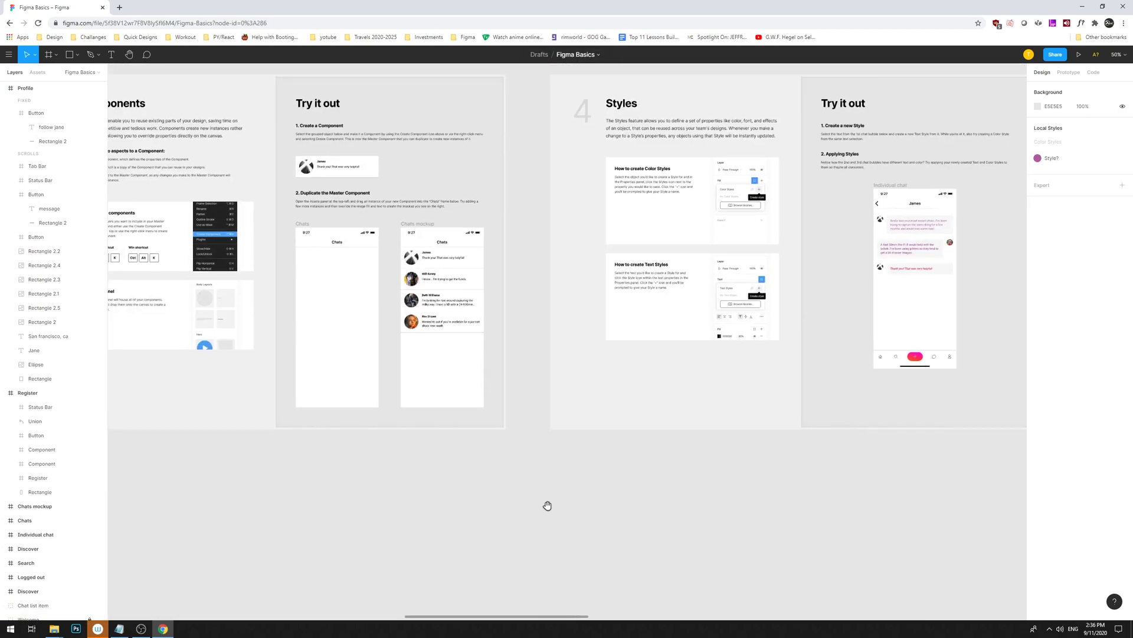
{"action": "scroll", "coordinate": [537, 489], "scroll_direction": "right", "scroll_amount": 6}
{"action": "scroll", "coordinate": [708, 498], "scroll_direction": "left", "scroll_amount": 4}
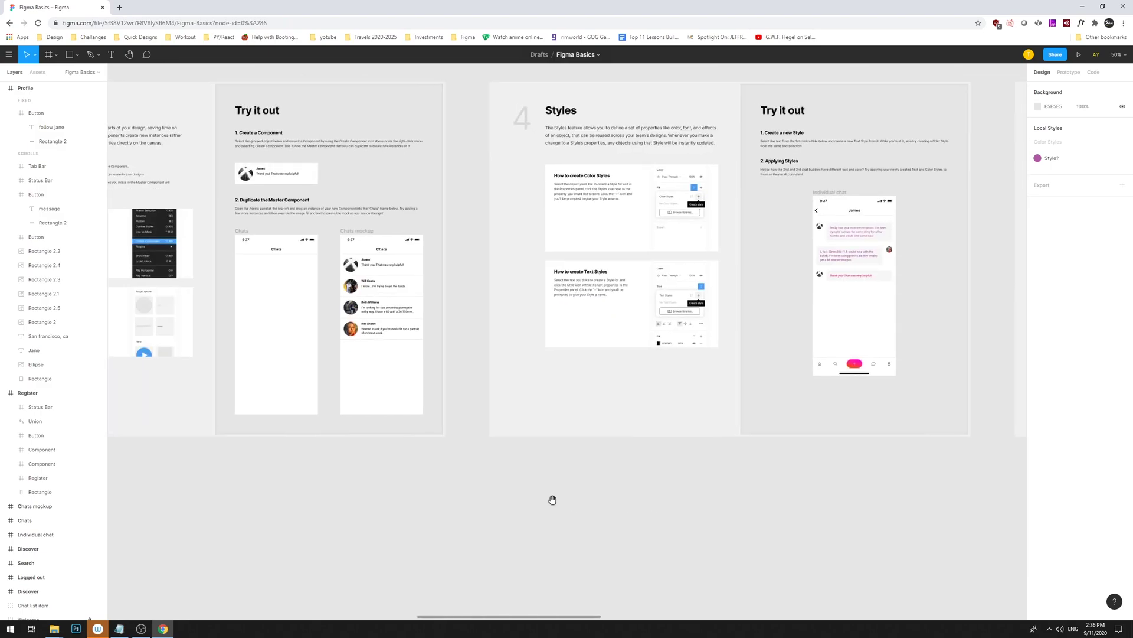
{"action": "scroll", "coordinate": [564, 509], "scroll_direction": "left", "scroll_amount": 5}
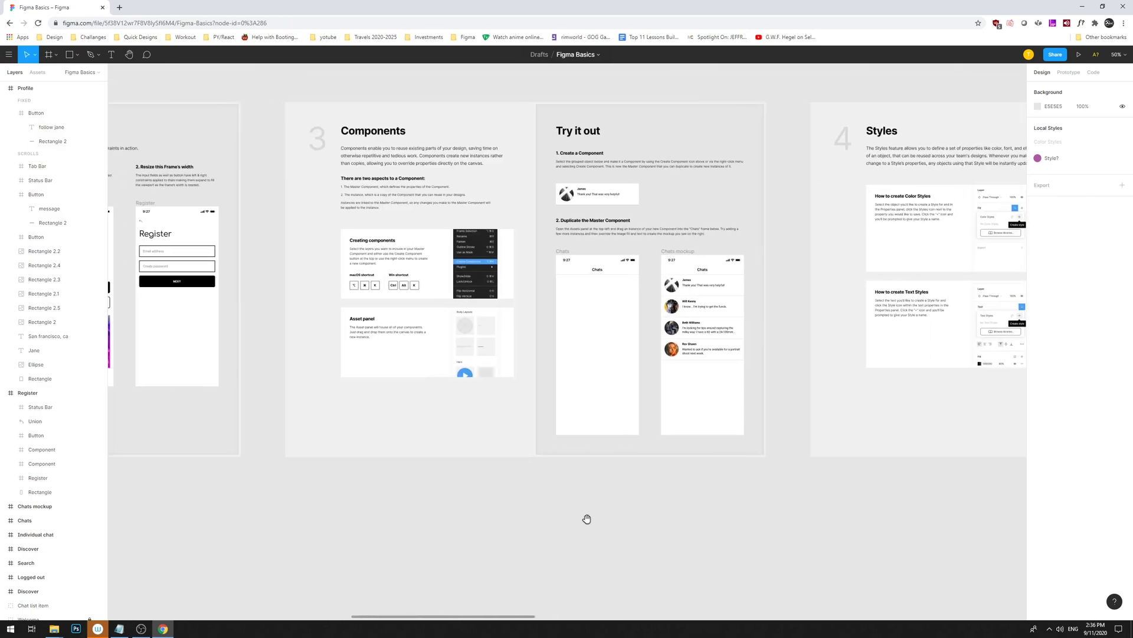
{"action": "scroll", "coordinate": [577, 517], "scroll_direction": "left", "scroll_amount": 5}
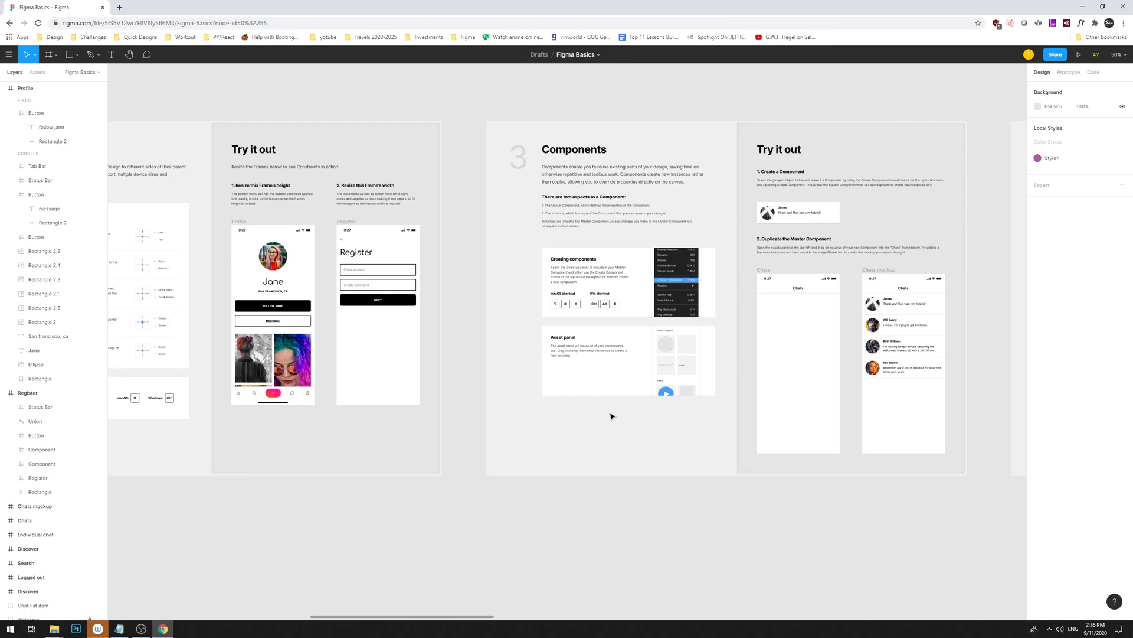
{"action": "key", "text": "shift+0"}
{"action": "scroll", "coordinate": [532, 354], "scroll_direction": "up", "scroll_amount": 3}
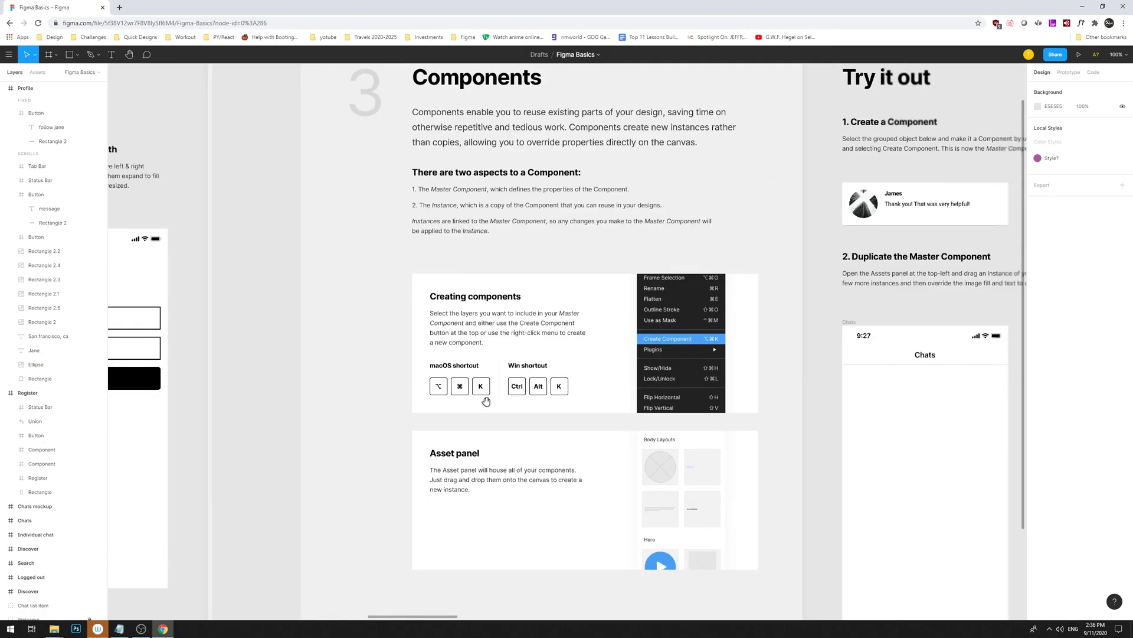
{"action": "scroll", "coordinate": [608, 331], "scroll_direction": "up", "scroll_amount": 2}
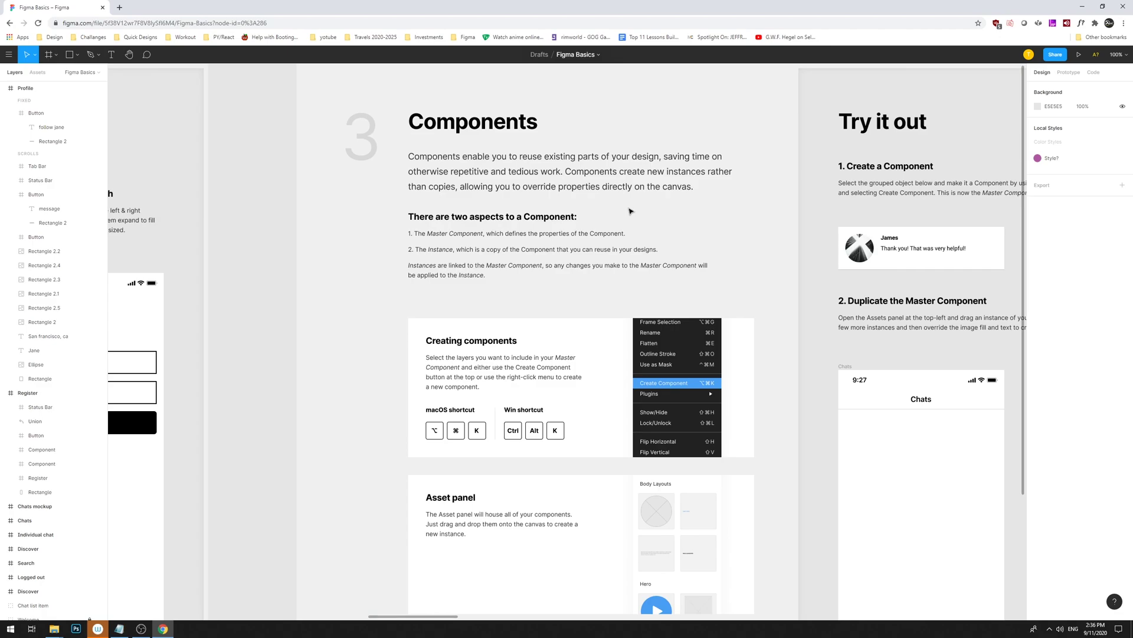
{"action": "scroll", "coordinate": [593, 195], "scroll_direction": "down", "scroll_amount": 1}
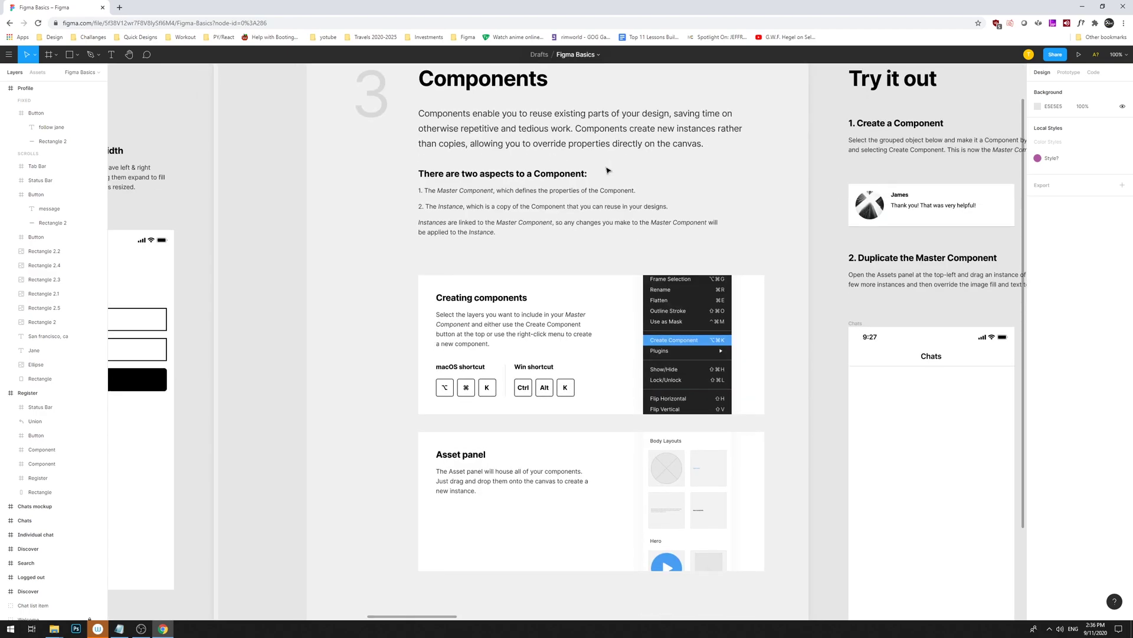
{"action": "key", "text": "minus"}
{"action": "left_click_drag", "start_coordinate": [651, 252], "coordinate": [580, 196]}
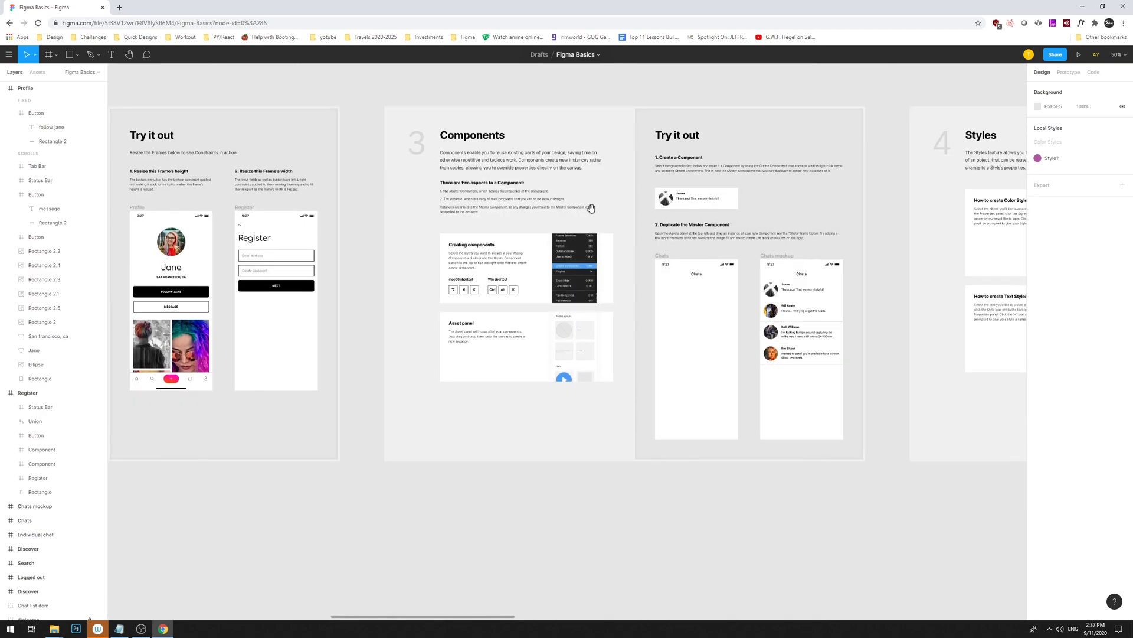
{"action": "scroll", "coordinate": [551, 218], "scroll_direction": "up", "scroll_amount": 1}
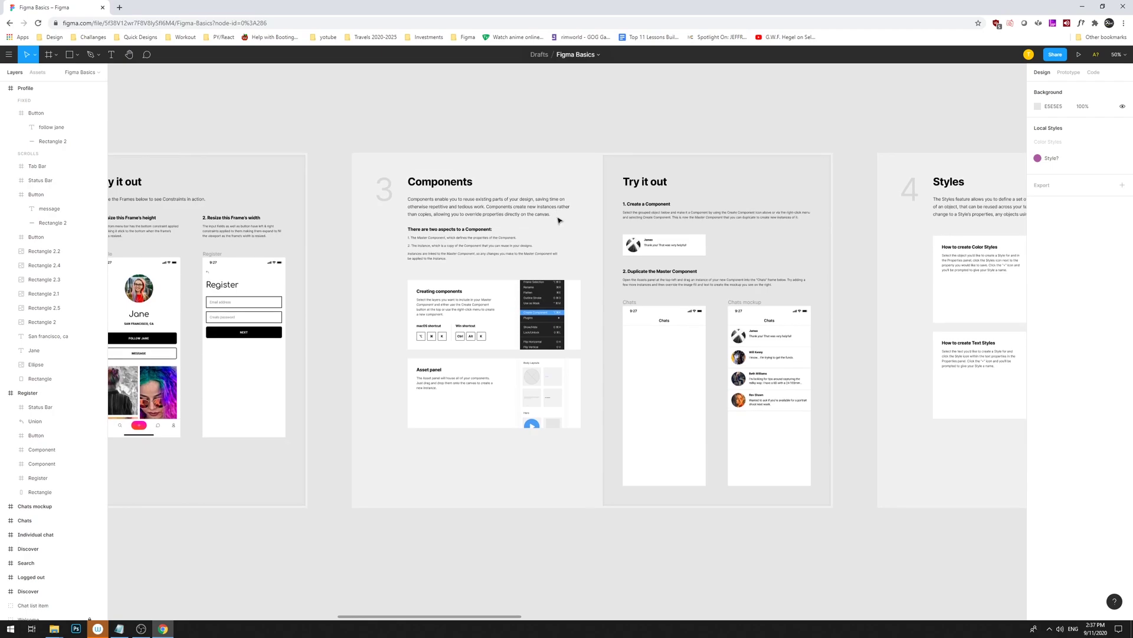
{"action": "scroll", "coordinate": [558, 221], "scroll_direction": "up", "scroll_amount": 5}
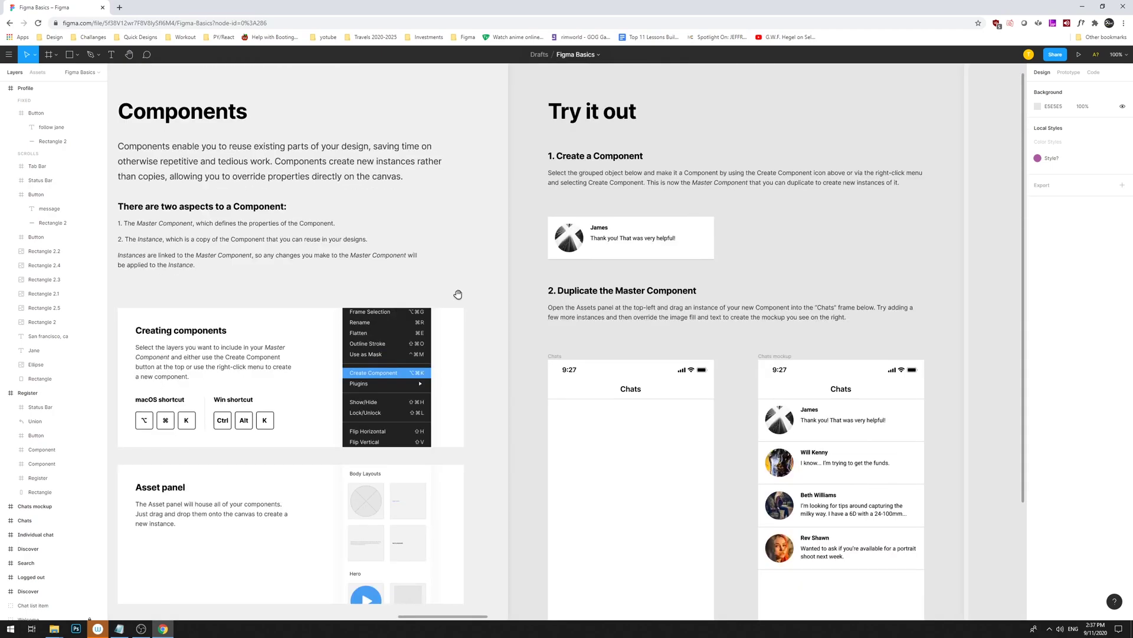
Create a component from the avatar, name and message of the first chat row in the Chats mockup frame.
{"action": "scroll", "coordinate": [455, 291], "scroll_direction": "up", "scroll_amount": 2}
{"action": "scroll", "coordinate": [456, 291], "scroll_direction": "right", "scroll_amount": 3}
{"action": "left_click", "coordinate": [578, 238]}
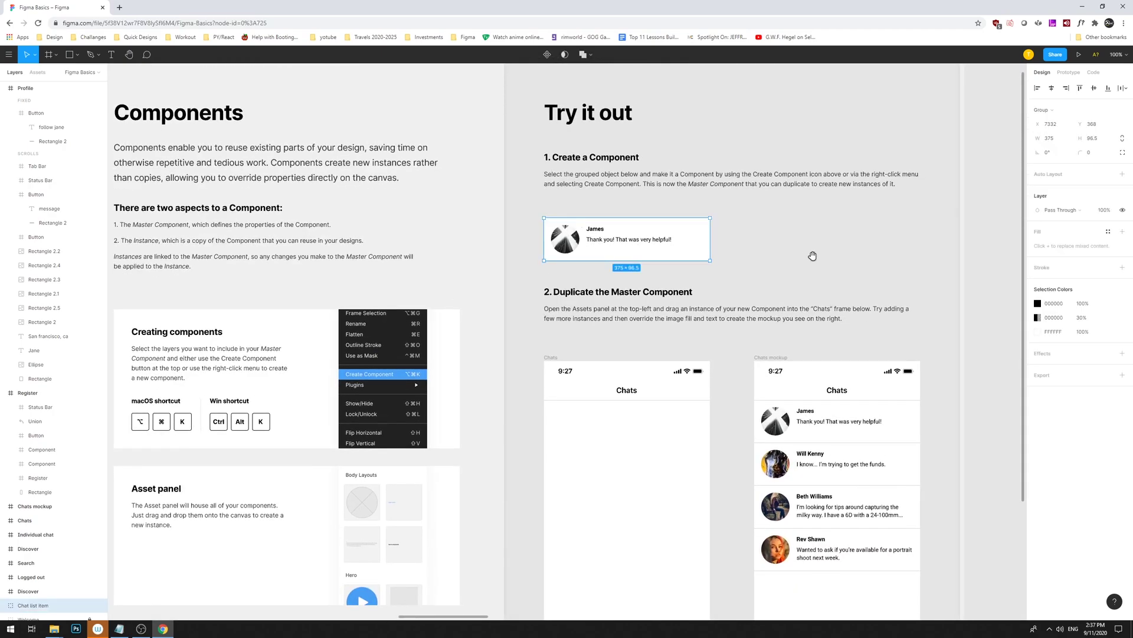
{"action": "scroll", "coordinate": [626, 295], "scroll_direction": "down", "scroll_amount": 2}
{"action": "scroll", "coordinate": [626, 295], "scroll_direction": "right", "scroll_amount": 2}
{"action": "left_click", "coordinate": [716, 361], "text": "ctrl"}
{"action": "left_click", "coordinate": [752, 362], "text": "shift"}
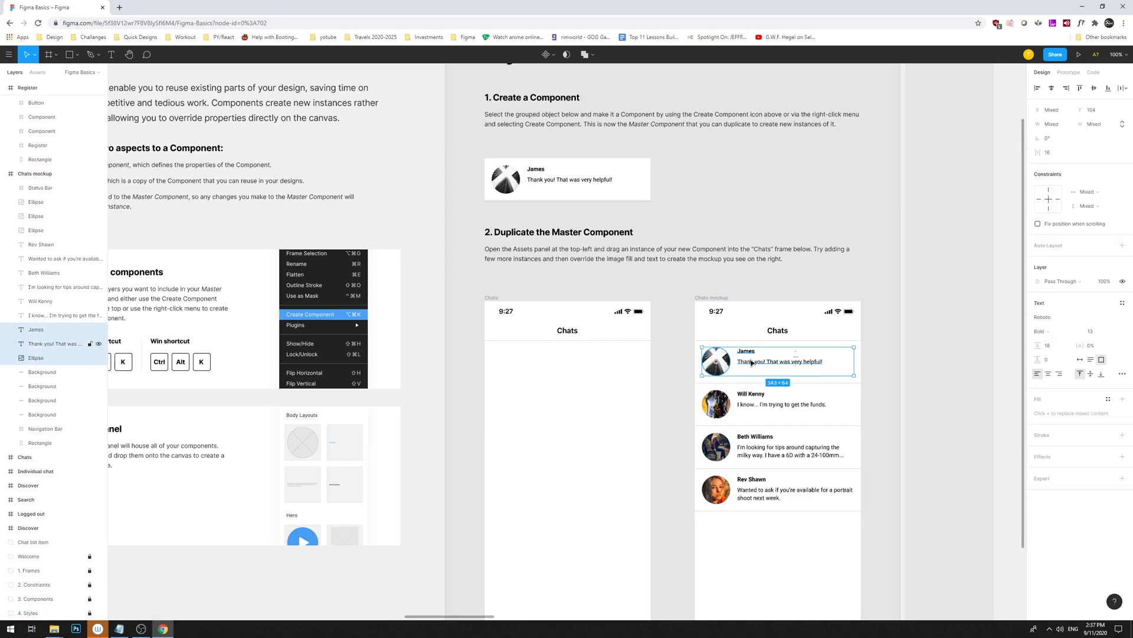
{"action": "right_click", "coordinate": [788, 365]}
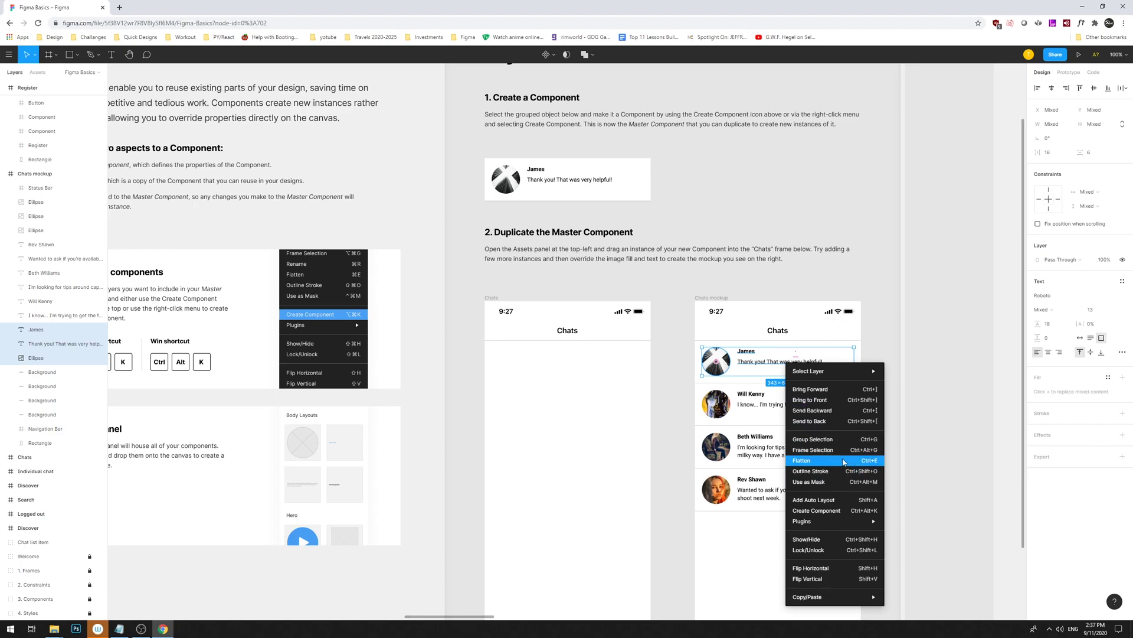
{"action": "left_click", "coordinate": [841, 511]}
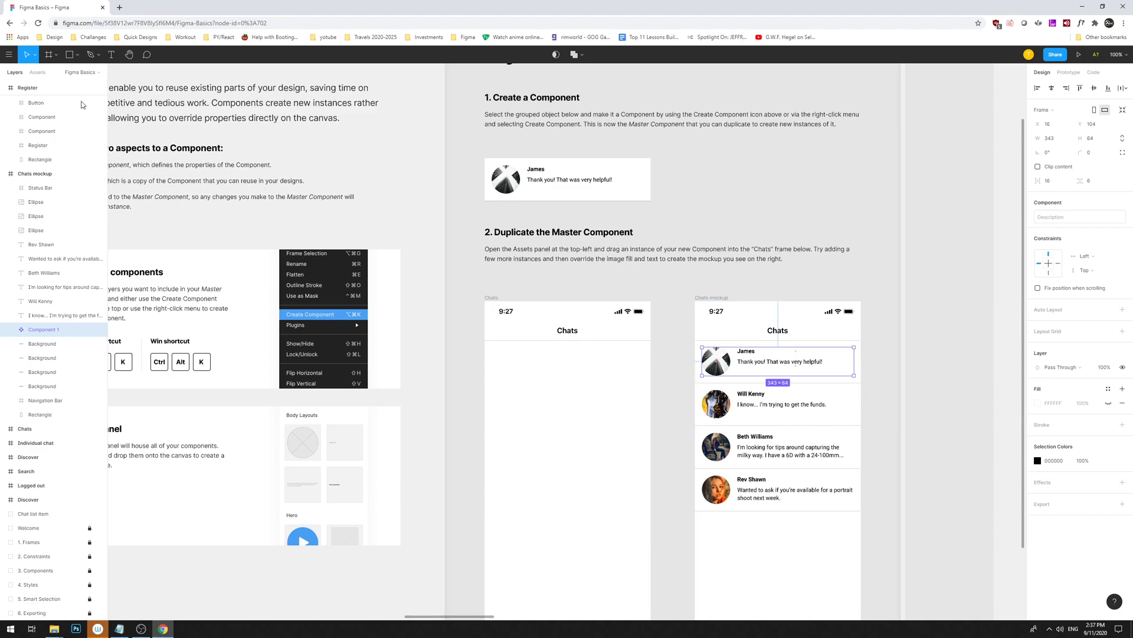
Place an instance of the new chat row component from the local assets into the empty Chats frame.
{"action": "left_click", "coordinate": [37, 74]}
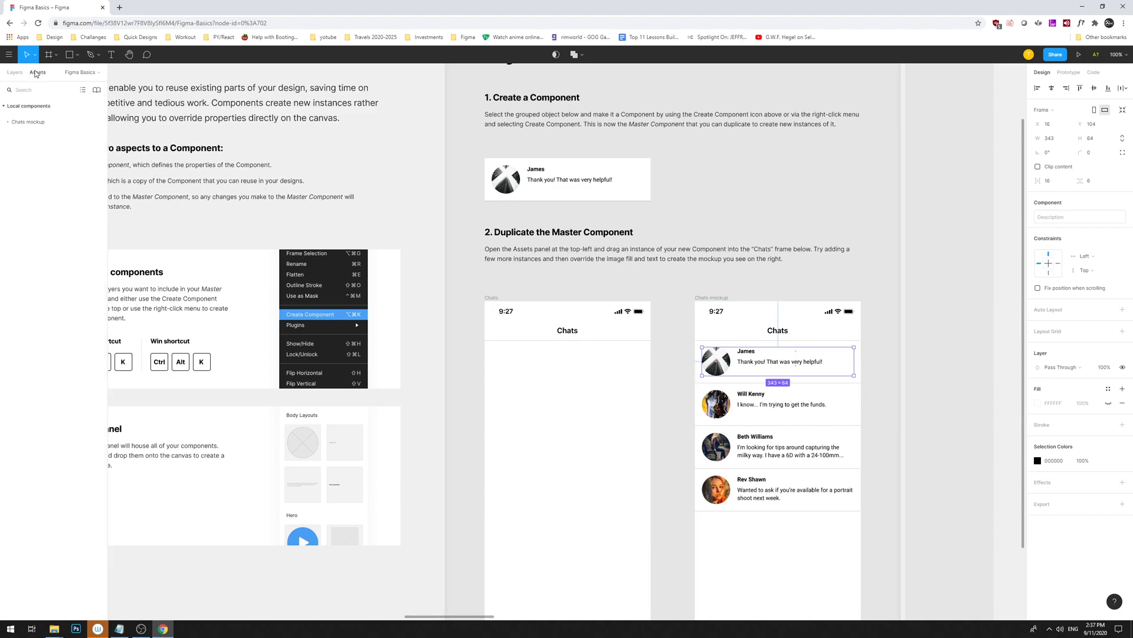
{"action": "left_click", "coordinate": [26, 122]}
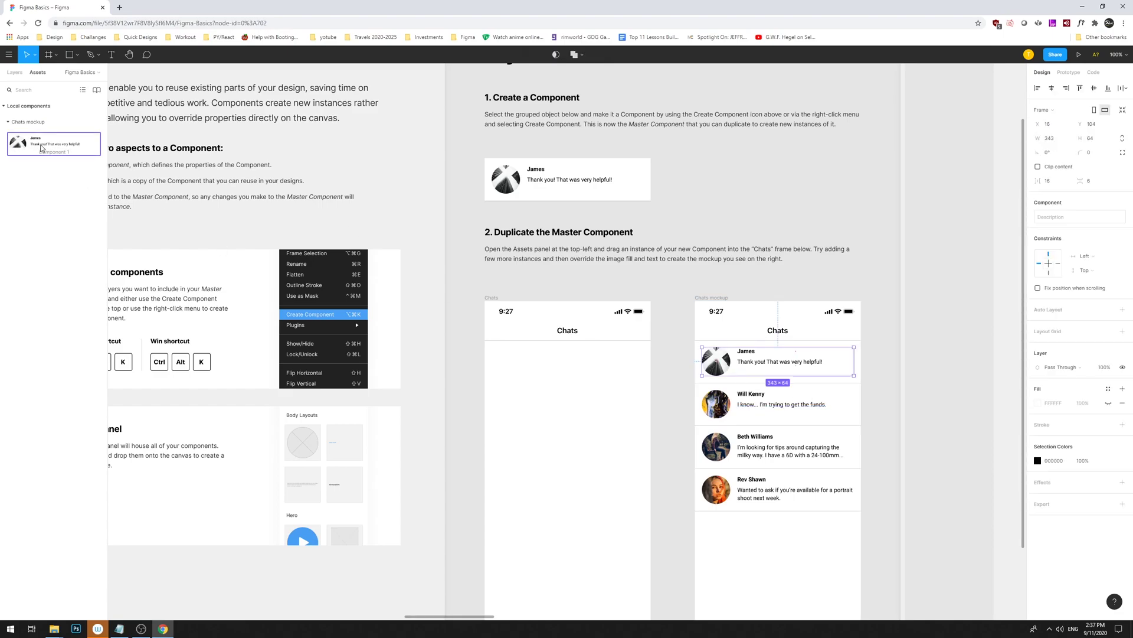
{"action": "left_click_drag", "start_coordinate": [42, 145], "coordinate": [549, 383]}
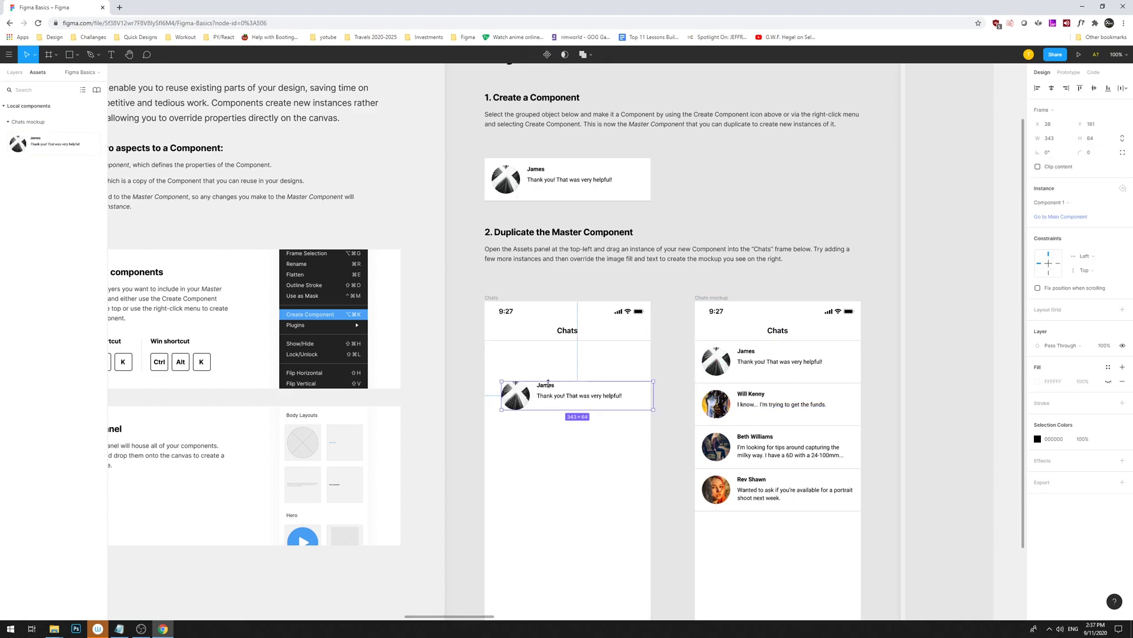
Replace the avatar in the main chat row component with a copy of the second chat row's avatar.
{"action": "left_click", "coordinate": [725, 366]}
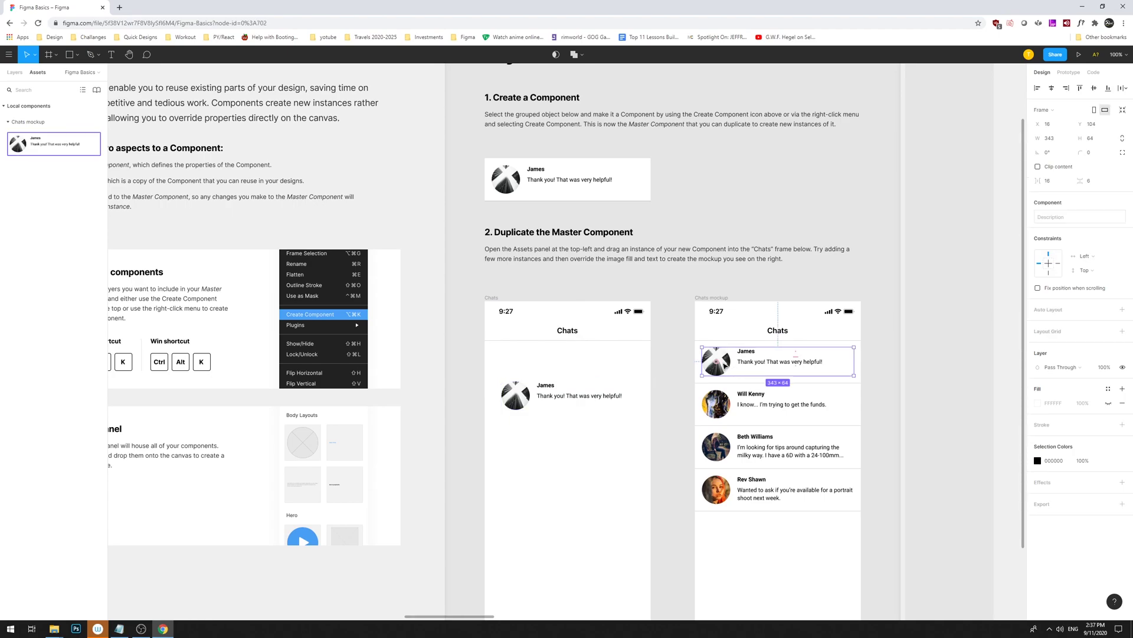
{"action": "left_click", "coordinate": [716, 403]}
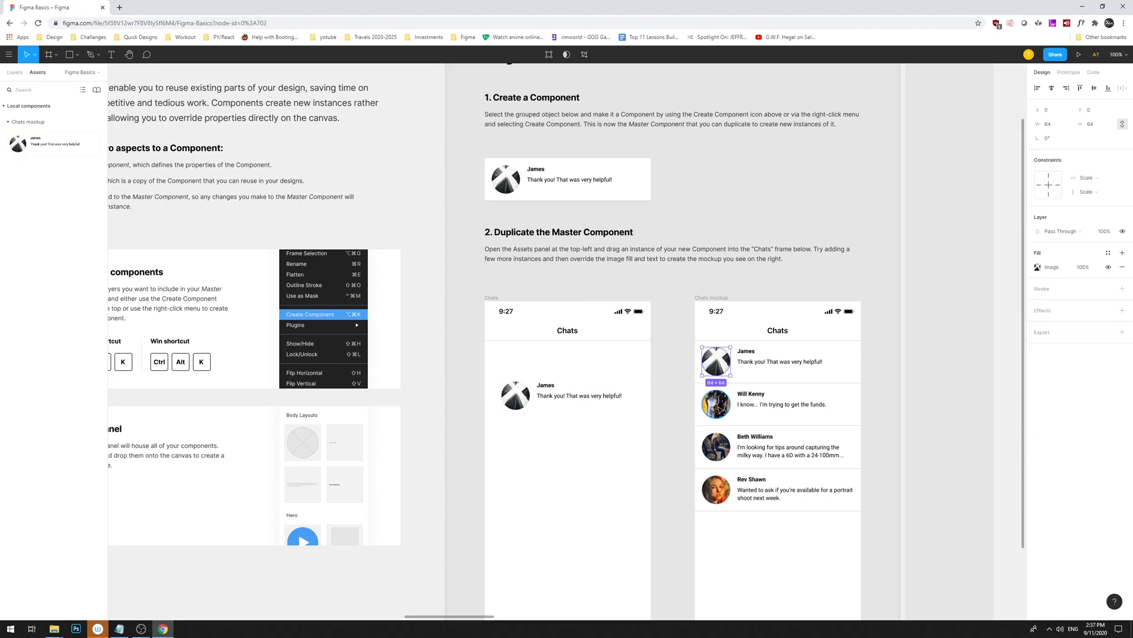
{"action": "left_click", "coordinate": [729, 366]}
{"action": "key", "text": "Delete"}
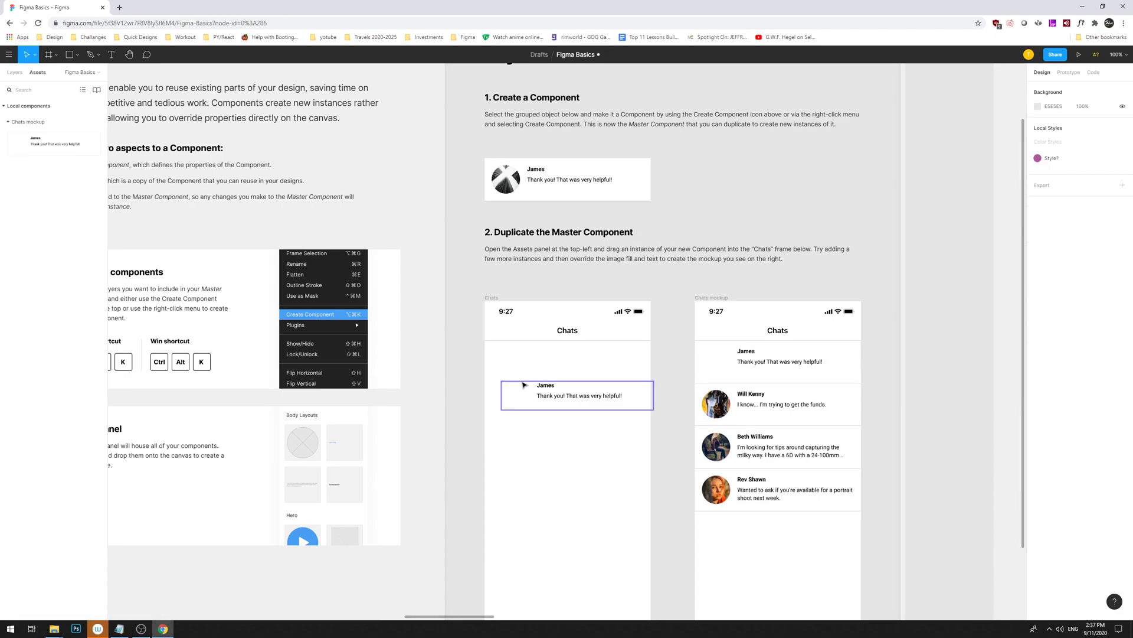
{"action": "left_click", "coordinate": [726, 362]}
{"action": "key", "text": "ctrl+v"}
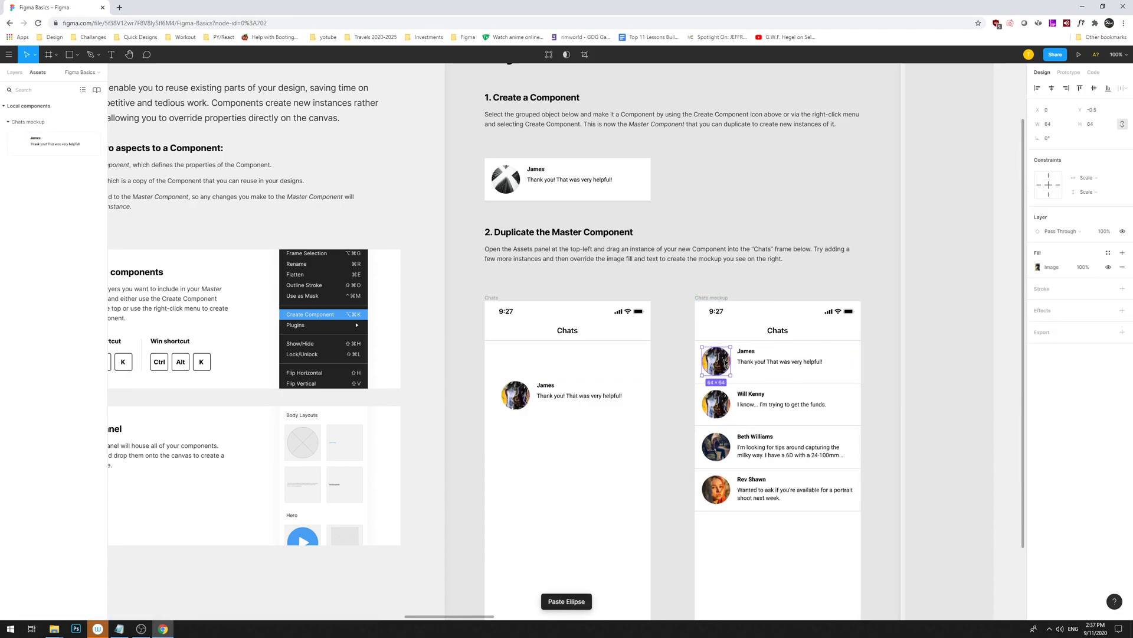
Change the name text in the main chat row component to a different full name.
{"action": "double_click", "coordinate": [748, 351]}
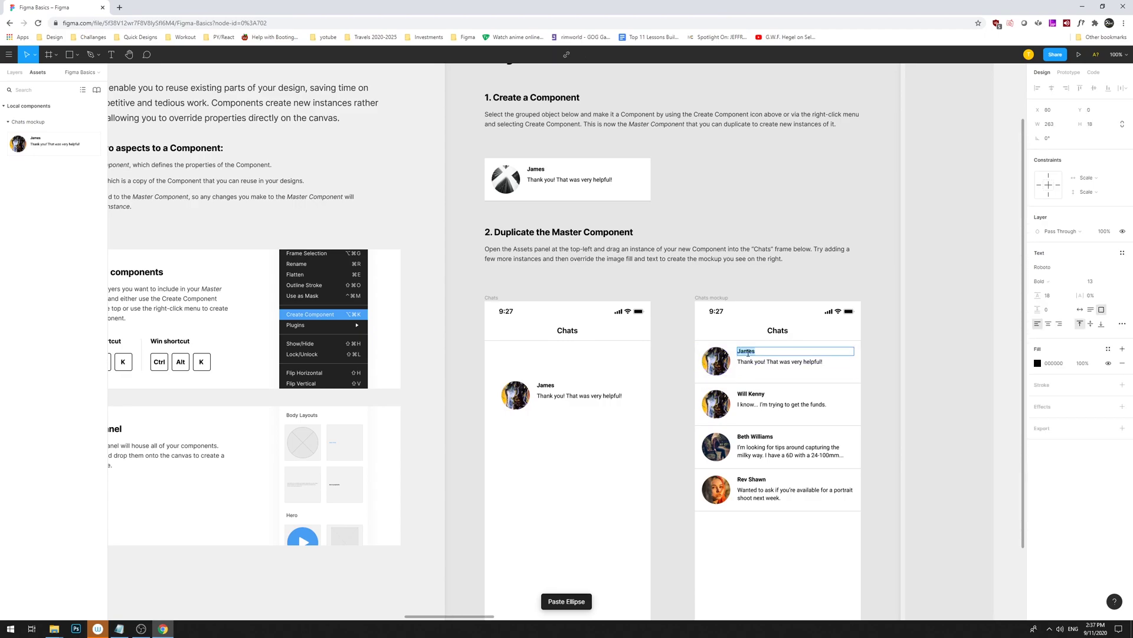
{"action": "type", "text": "Yames"}
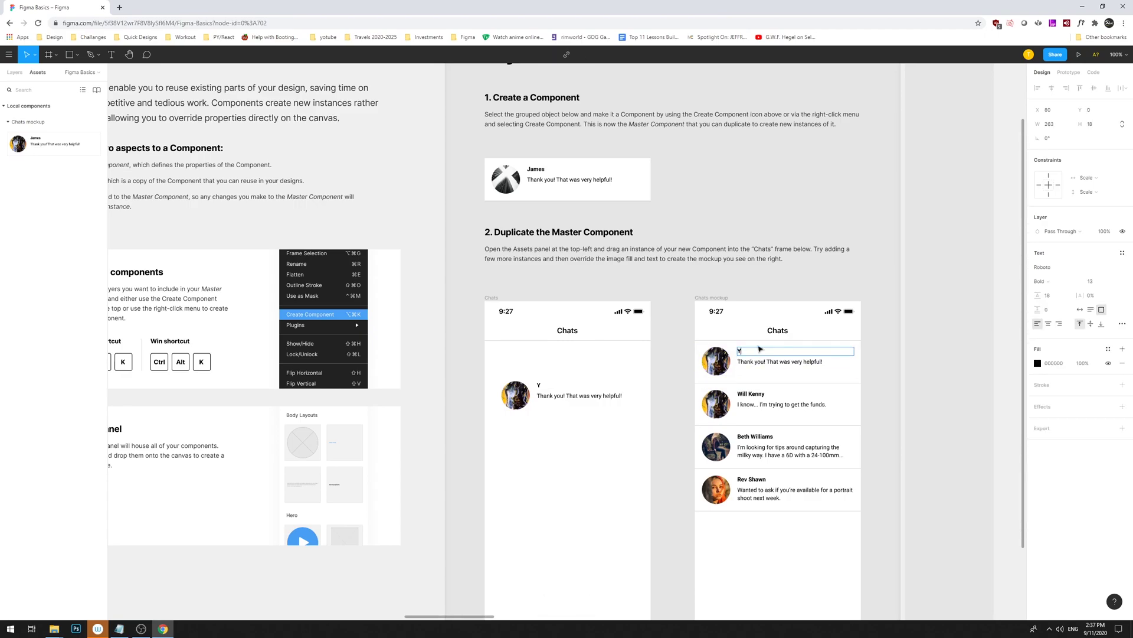
{"action": "type", "text": " Che"}
{"action": "left_click", "coordinate": [755, 275]}
{"action": "left_click_drag", "start_coordinate": [755, 275], "coordinate": [780, 268]}
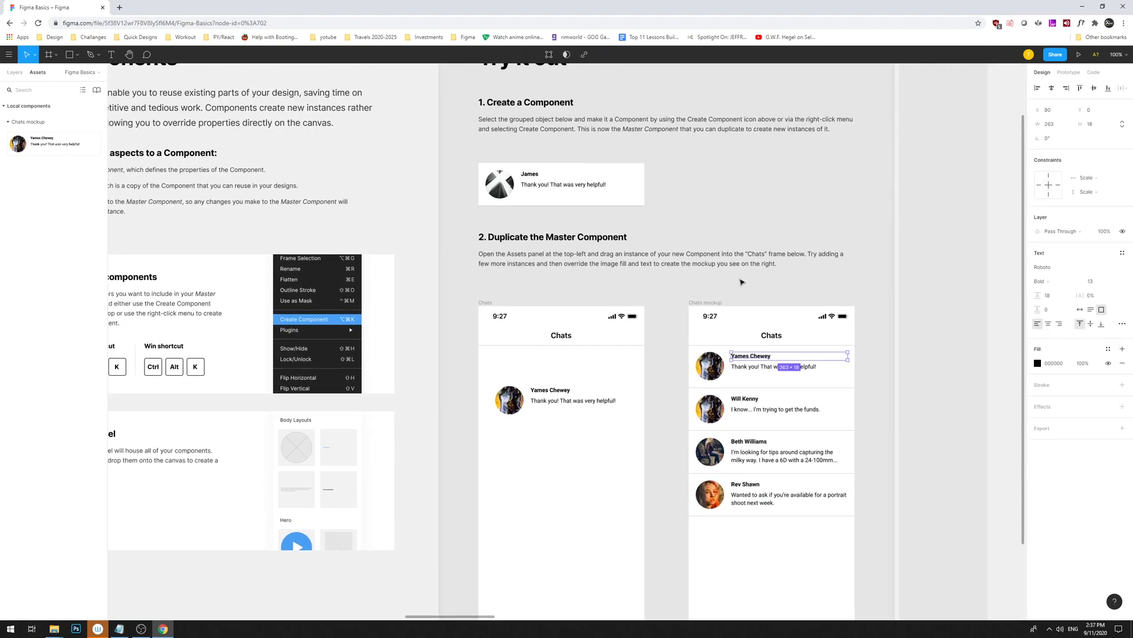
{"action": "key", "text": "Return"}
{"action": "left_click", "coordinate": [751, 270]}
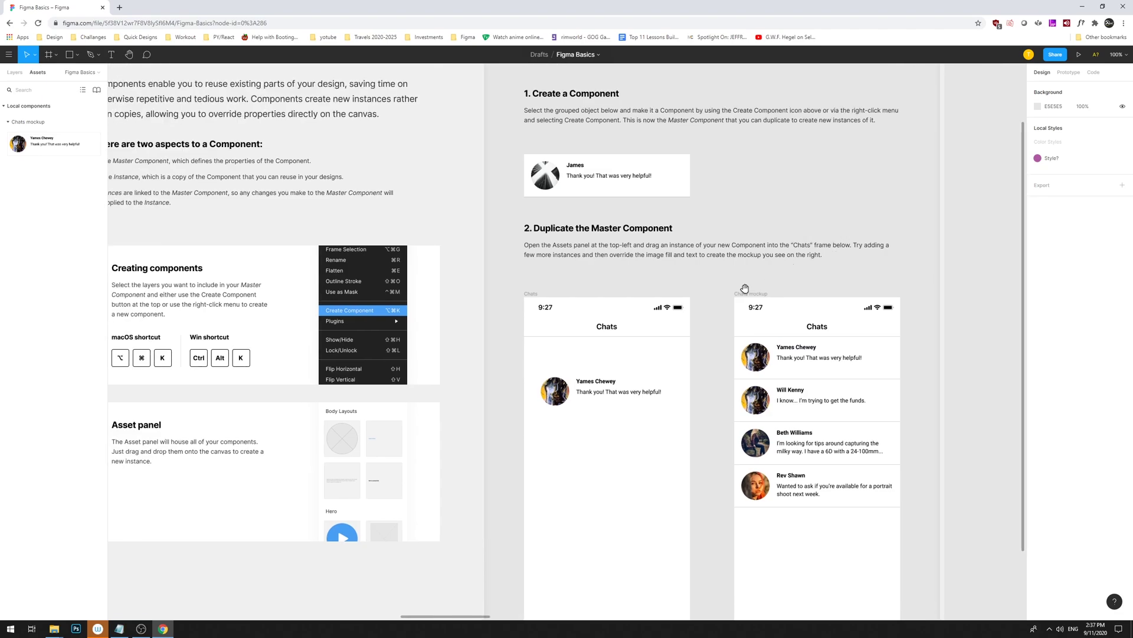
Undo the main component's name and avatar edits and remove the instance from the Chats frame.
{"action": "key", "text": "ctrl+z"}
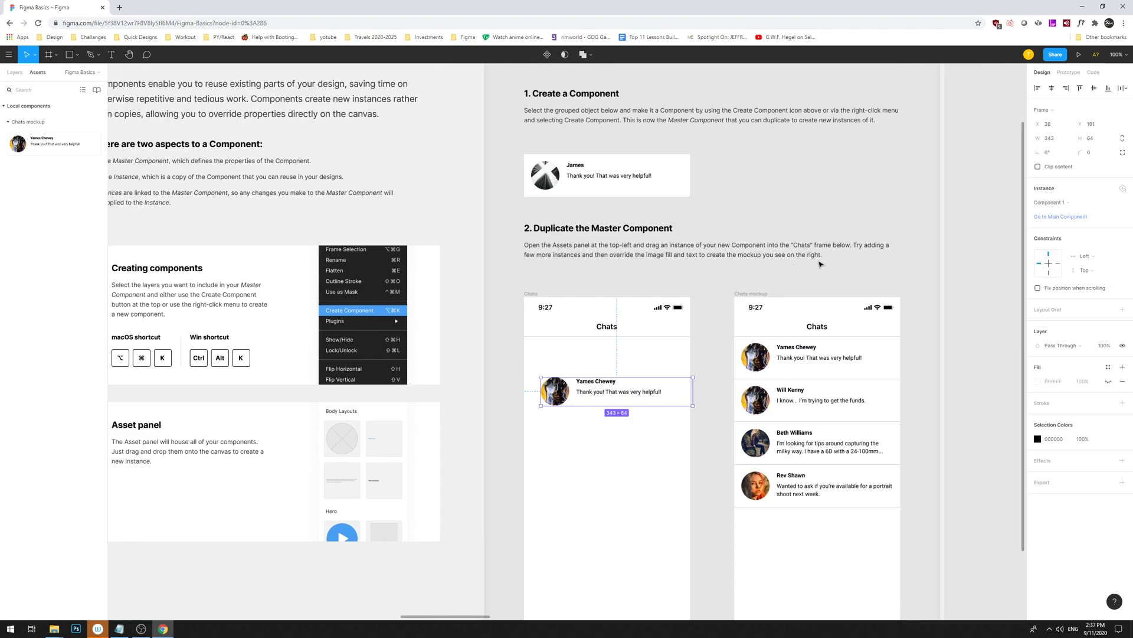
{"action": "key", "text": "ctrl+z"}
{"action": "scroll", "coordinate": [727, 301], "scroll_direction": "right", "scroll_amount": 4}
{"action": "scroll", "coordinate": [726, 302], "scroll_direction": "up", "scroll_amount": 2}
{"action": "key", "text": "ctrl+z"}
{"action": "key", "text": "ctrl+z"}
{"action": "key", "text": "ctrl+z"}
{"action": "key", "text": "ctrl+z"}
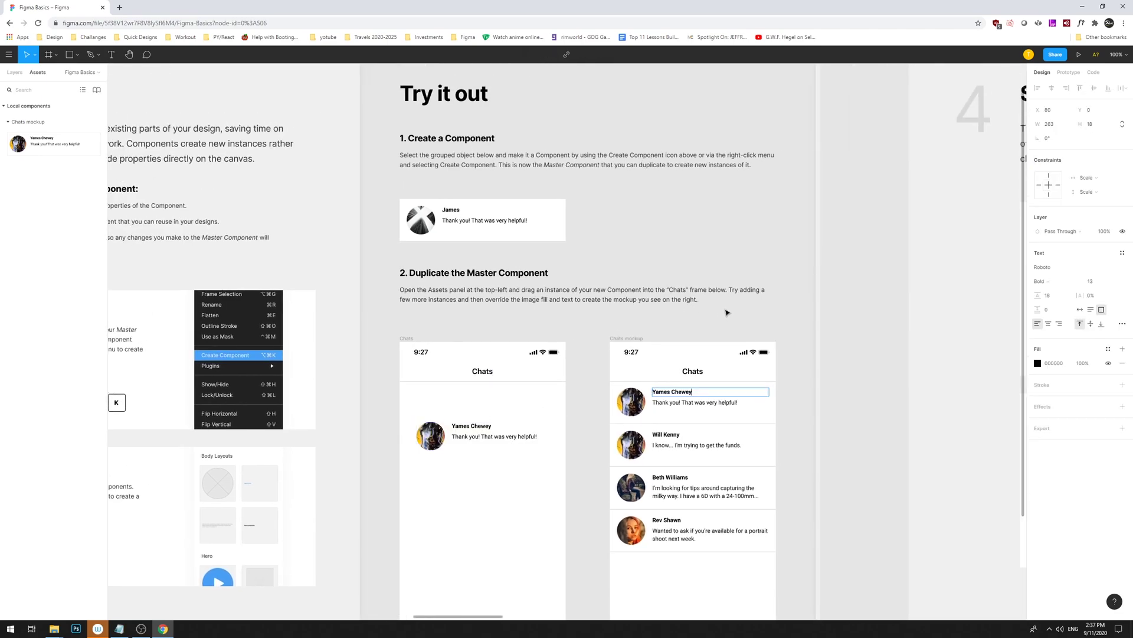
{"action": "key", "text": "ctrl+z"}
{"action": "key", "text": "ctrl+z"}
{"action": "key", "text": "ctrl+z"}
{"action": "key", "text": "ctrl+z"}
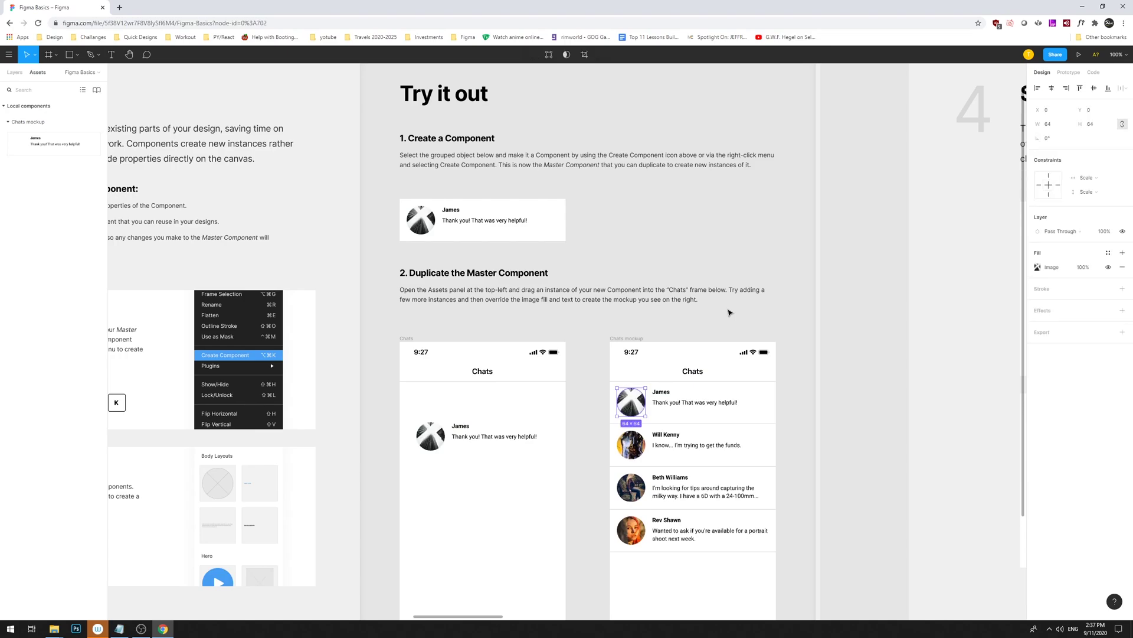
{"action": "key", "text": "ctrl+z"}
{"action": "key", "text": "ctrl+z"}
{"action": "key", "text": "ctrl+z"}
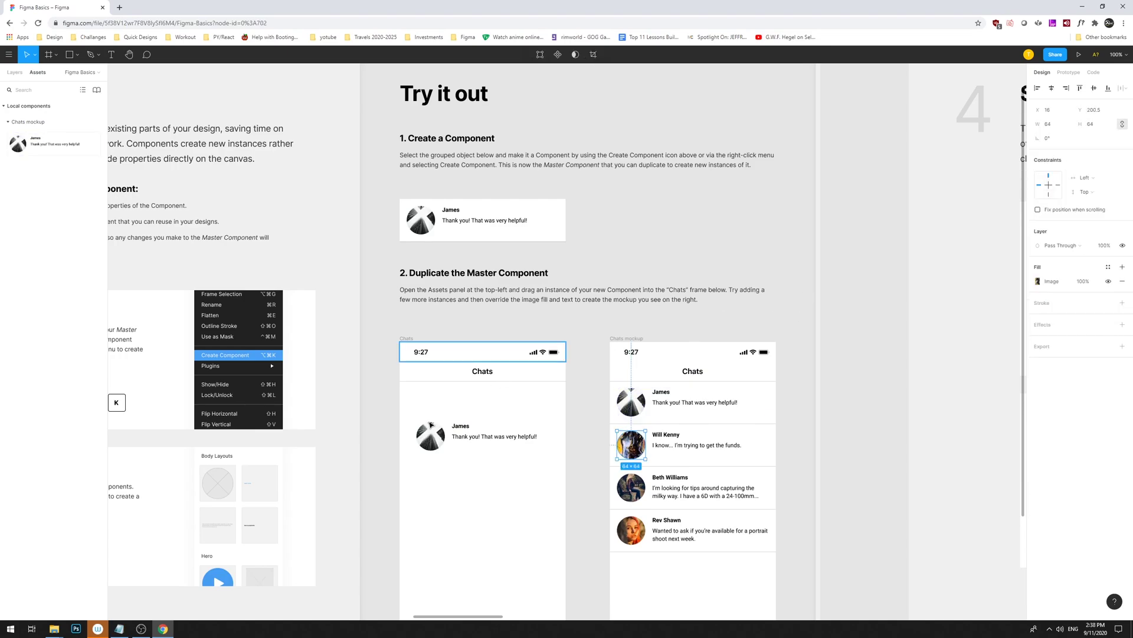
{"action": "left_click_drag", "start_coordinate": [643, 266], "coordinate": [1080, 215]}
{"action": "left_click_drag", "start_coordinate": [482, 184], "coordinate": [649, 240]}
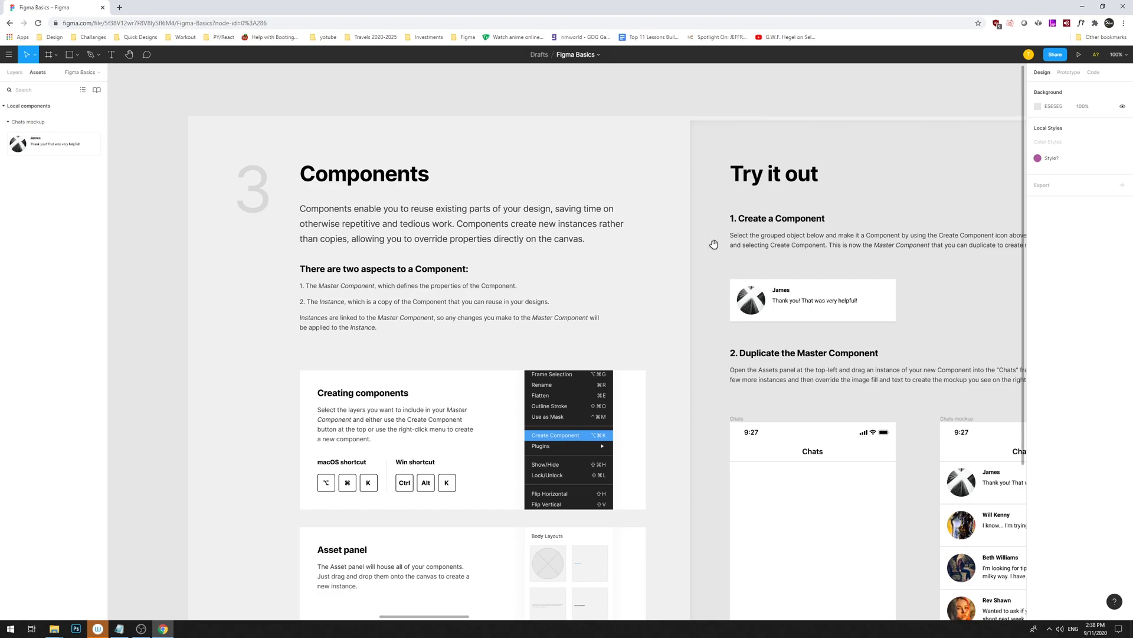
Review the Components exercise and the Styles lesson on creating color and text styles.
{"action": "left_click_drag", "start_coordinate": [638, 281], "coordinate": [562, 258]}
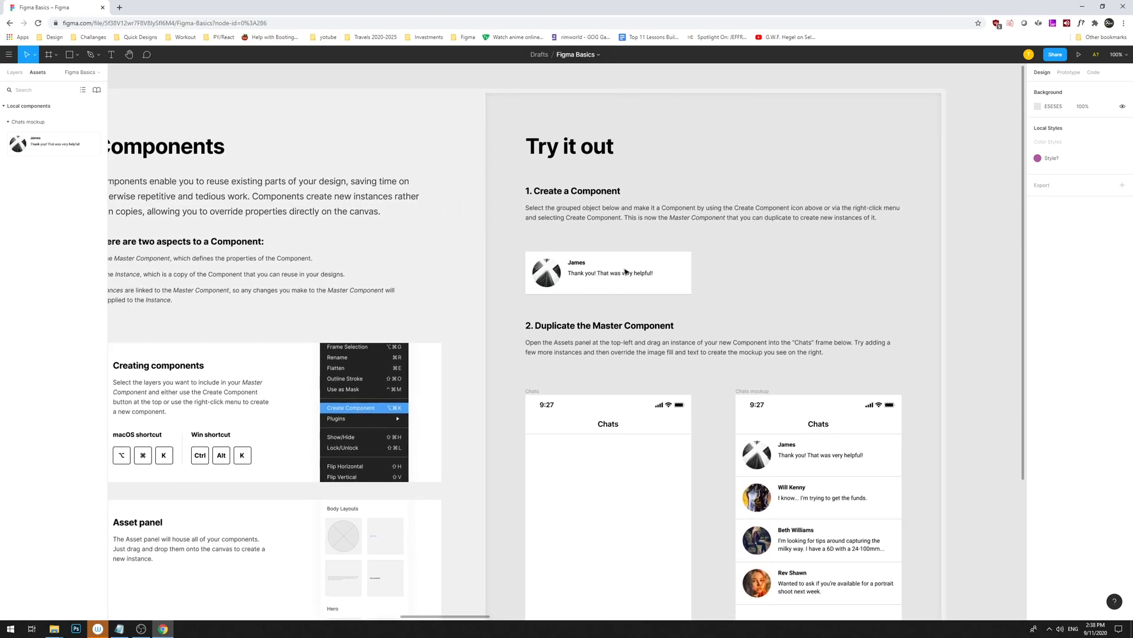
{"action": "scroll", "coordinate": [637, 261], "scroll_direction": "down", "scroll_amount": 3}
{"action": "scroll", "coordinate": [638, 261], "scroll_direction": "right", "scroll_amount": 3}
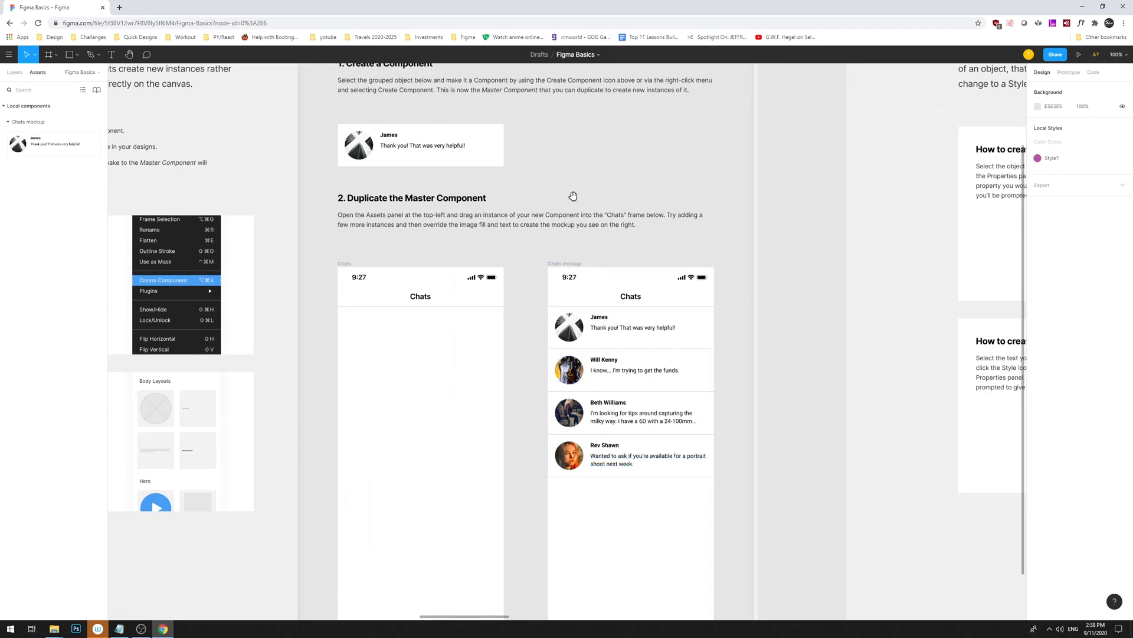
{"action": "scroll", "coordinate": [574, 195], "scroll_direction": "up", "scroll_amount": 2}
{"action": "scroll", "coordinate": [574, 195], "scroll_direction": "right", "scroll_amount": 4}
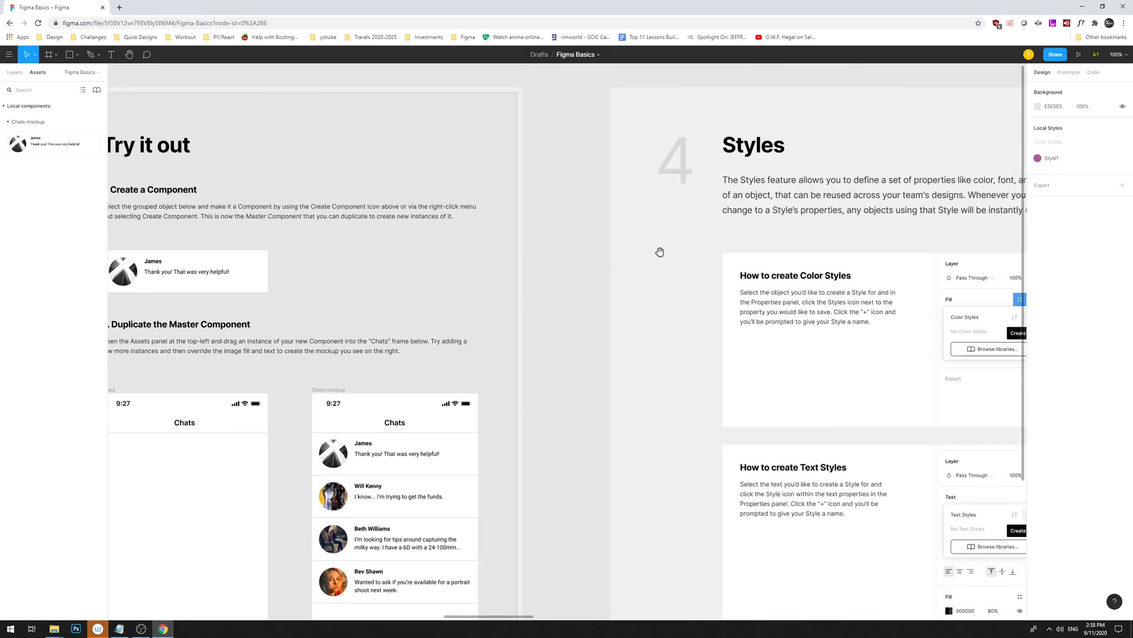
{"action": "left_click_drag", "start_coordinate": [660, 252], "coordinate": [554, 271]}
{"action": "key", "text": "minus"}
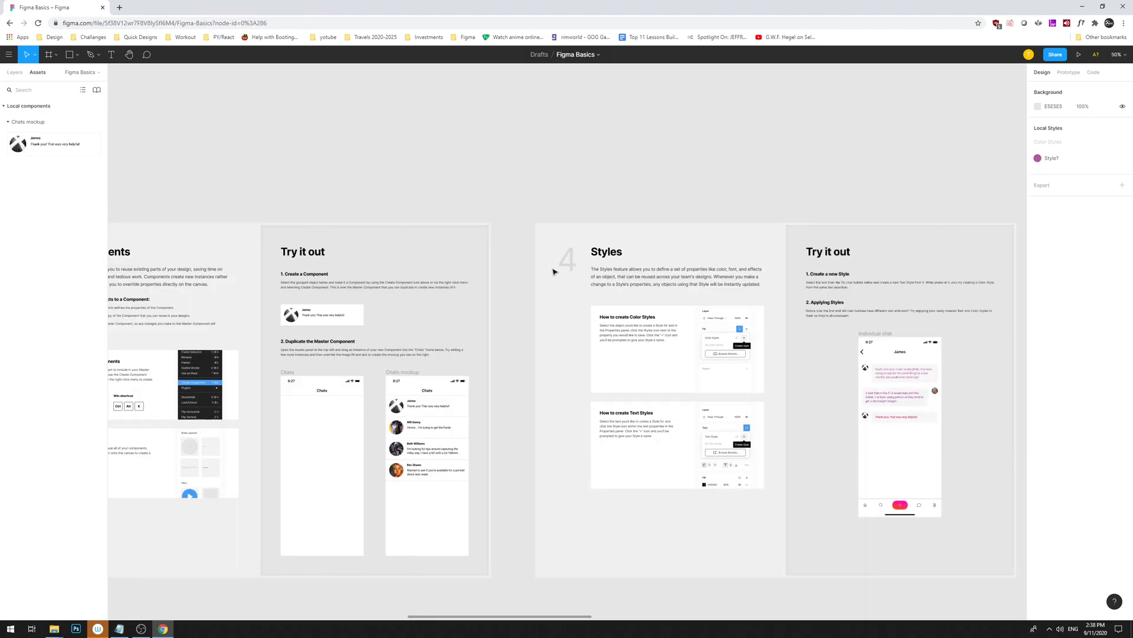
{"action": "key", "text": "plus"}
{"action": "key", "text": "minus"}
{"action": "key", "text": "plus"}
{"action": "scroll", "coordinate": [605, 266], "scroll_direction": "right", "scroll_amount": 5}
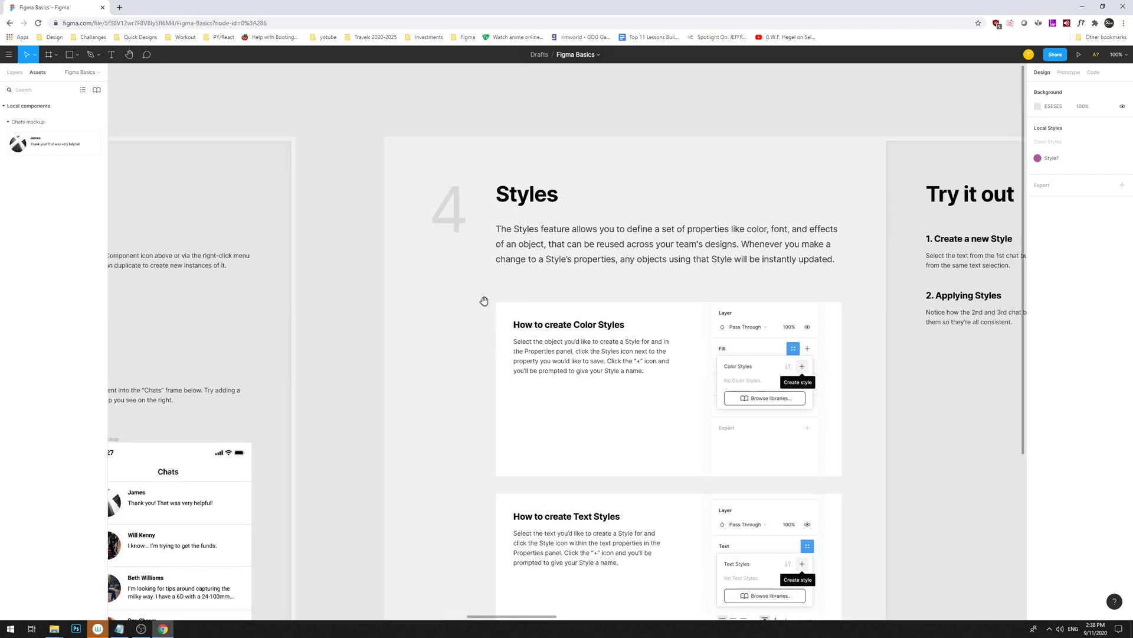
Apply the Gray 1 color style to the first chat bubble's text in the Individual chat frame.
{"action": "scroll", "coordinate": [664, 230], "scroll_direction": "down", "scroll_amount": 2}
{"action": "scroll", "coordinate": [664, 230], "scroll_direction": "left", "scroll_amount": 2}
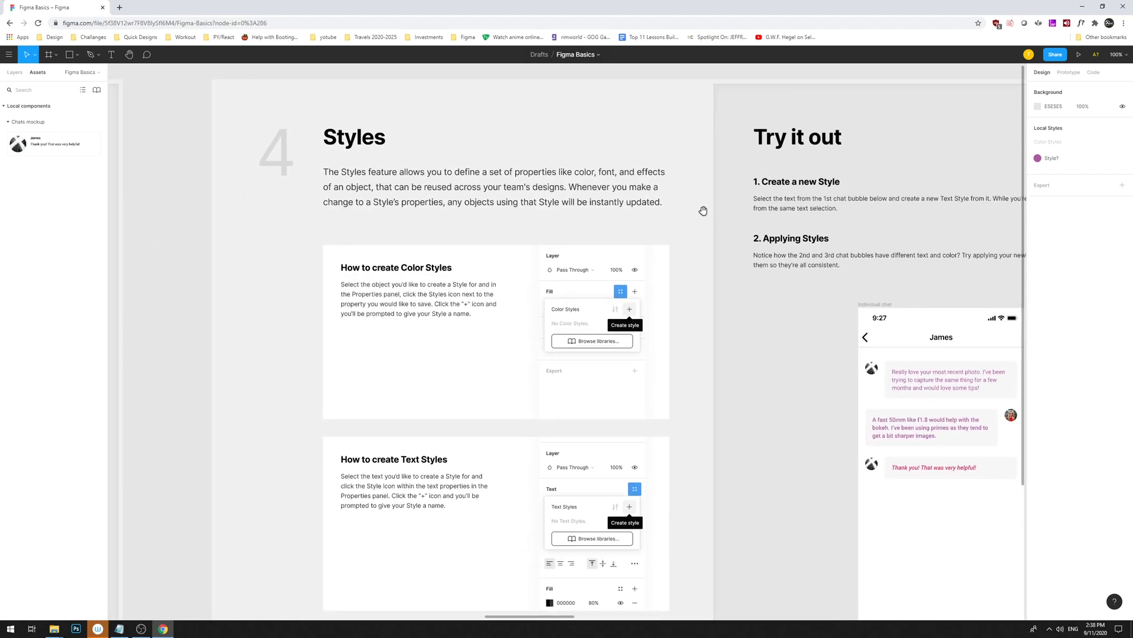
{"action": "scroll", "coordinate": [718, 205], "scroll_direction": "up", "scroll_amount": 2}
{"action": "scroll", "coordinate": [719, 205], "scroll_direction": "right", "scroll_amount": 2}
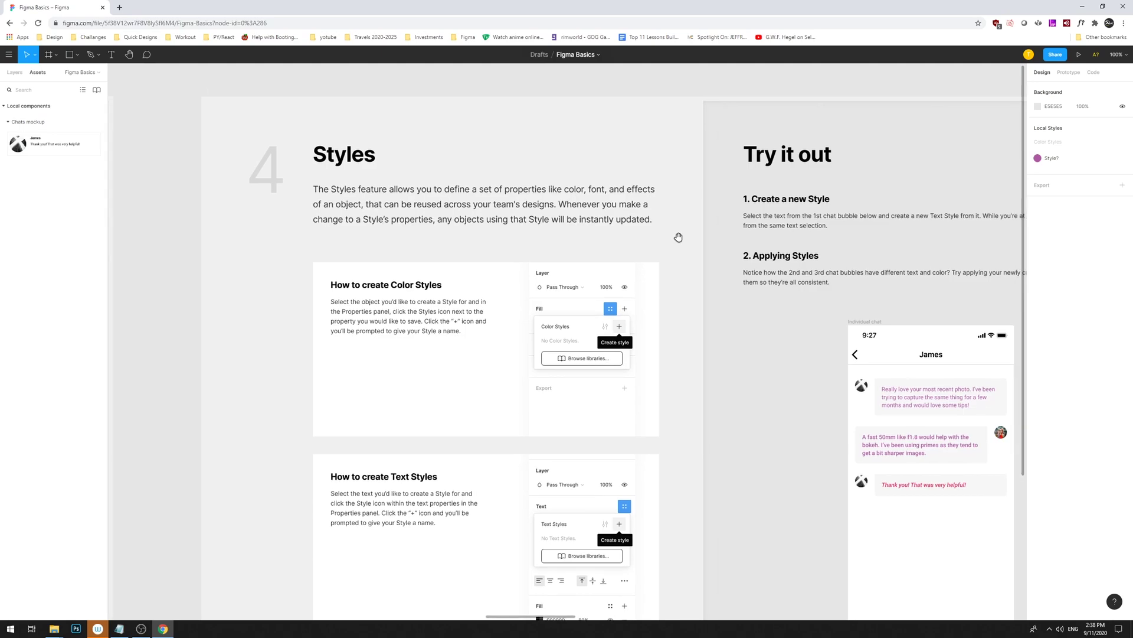
{"action": "scroll", "coordinate": [695, 226], "scroll_direction": "down", "scroll_amount": 1}
{"action": "scroll", "coordinate": [695, 226], "scroll_direction": "left", "scroll_amount": 1}
{"action": "left_click_drag", "start_coordinate": [732, 248], "coordinate": [564, 142]}
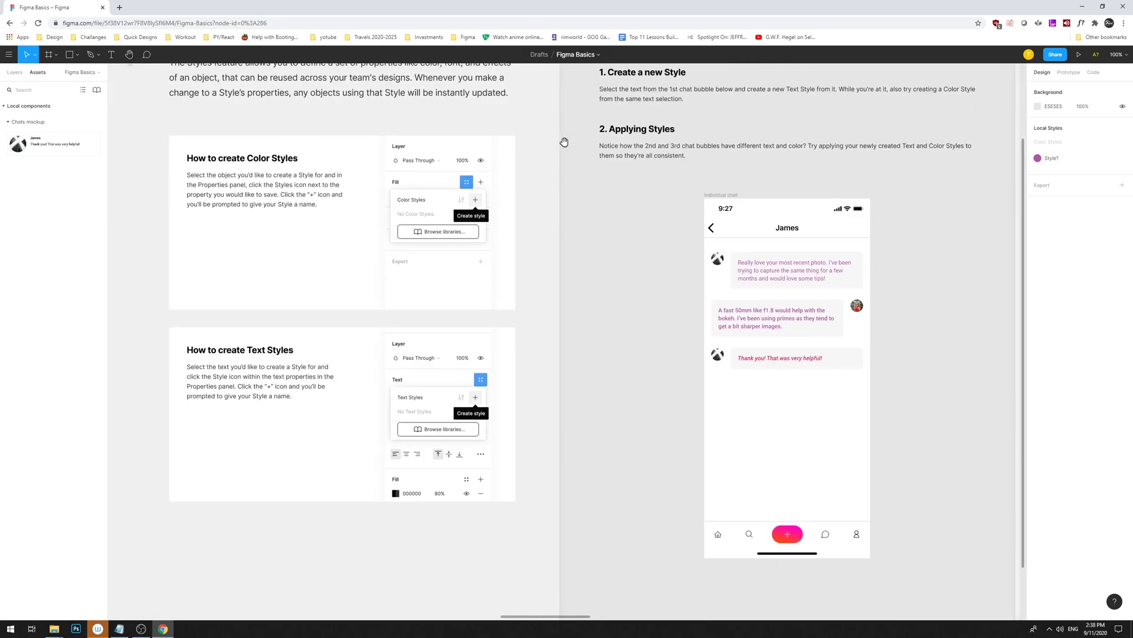
{"action": "left_click", "coordinate": [833, 269]}
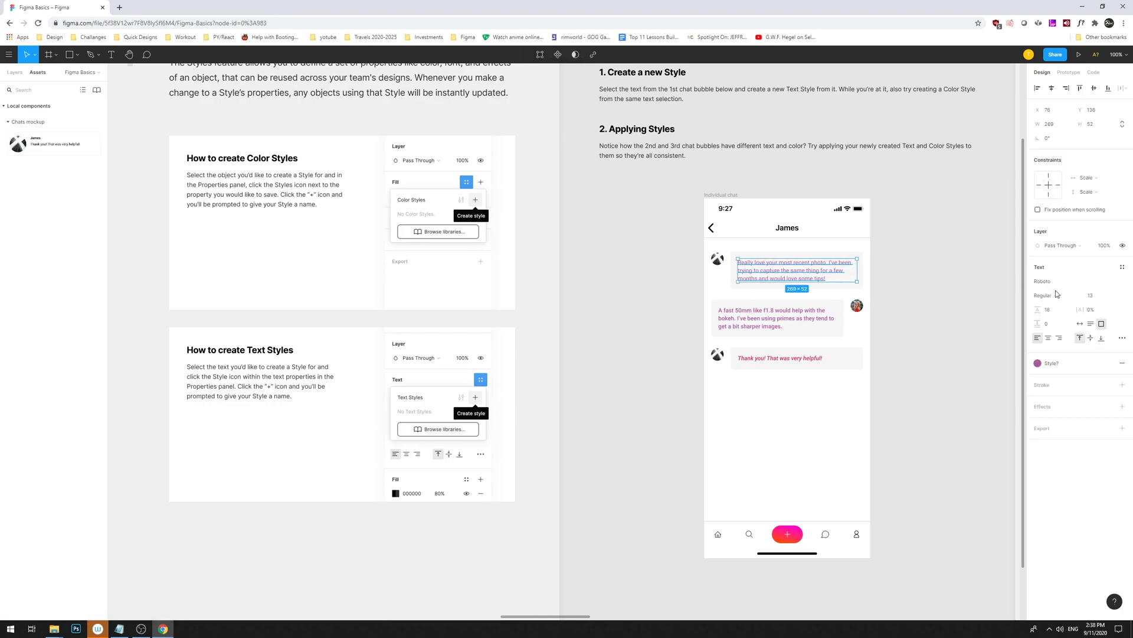
{"action": "left_click_drag", "start_coordinate": [579, 339], "coordinate": [715, 411]}
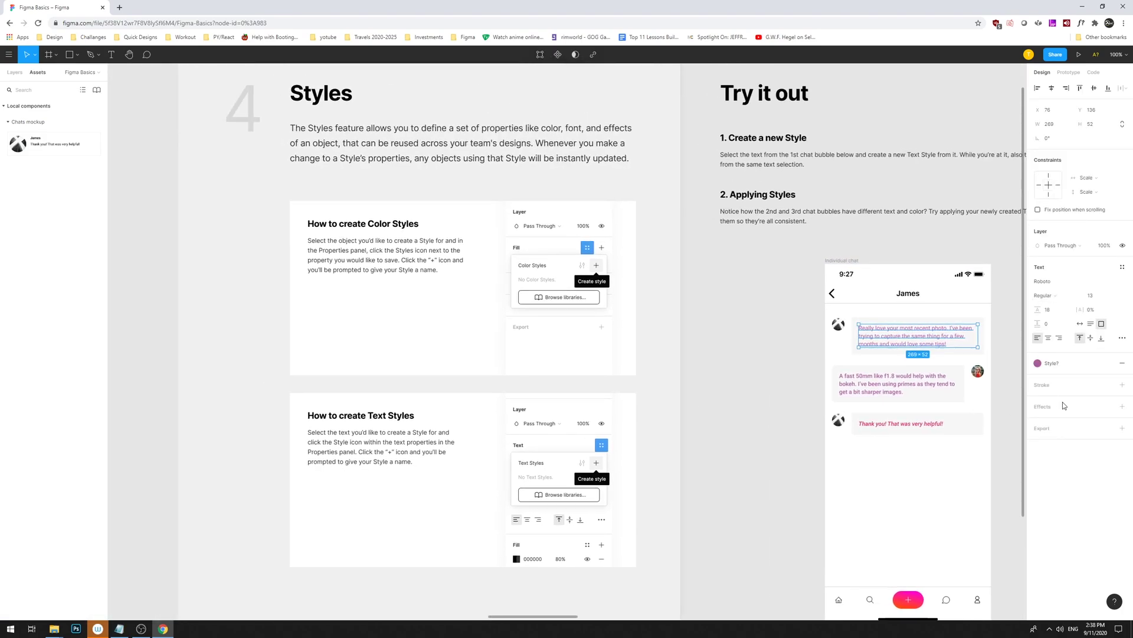
{"action": "left_click", "coordinate": [1039, 363]}
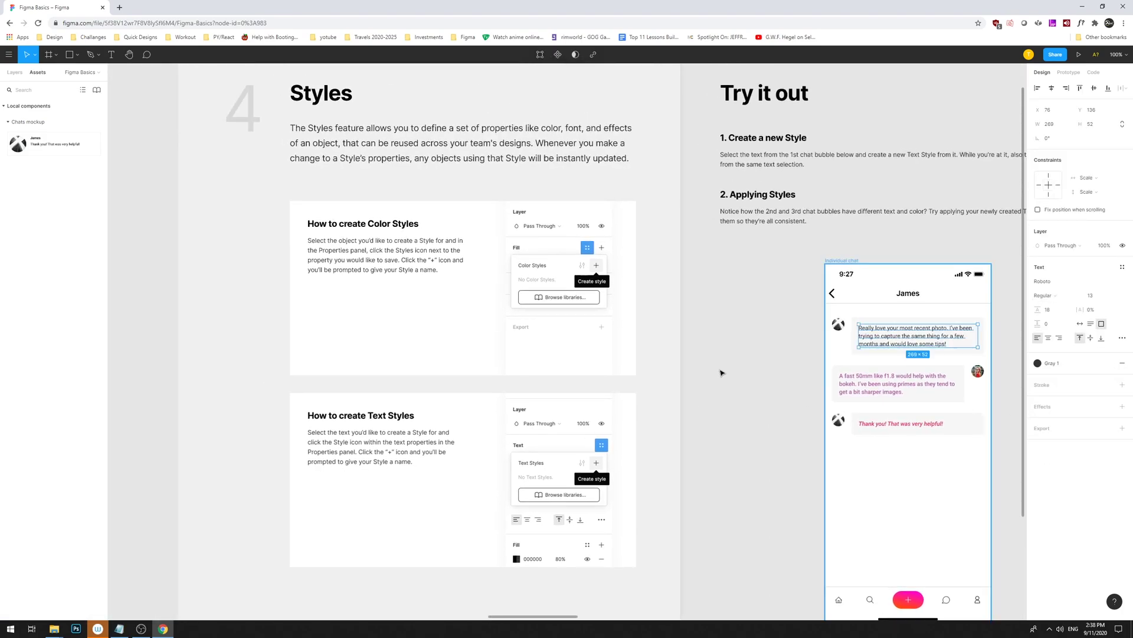
Duplicate the first chat bubble's text and place the copy just above the Individual chat frame.
{"action": "left_click", "coordinate": [735, 343]}
{"action": "left_click_drag", "start_coordinate": [733, 323], "coordinate": [752, 350]}
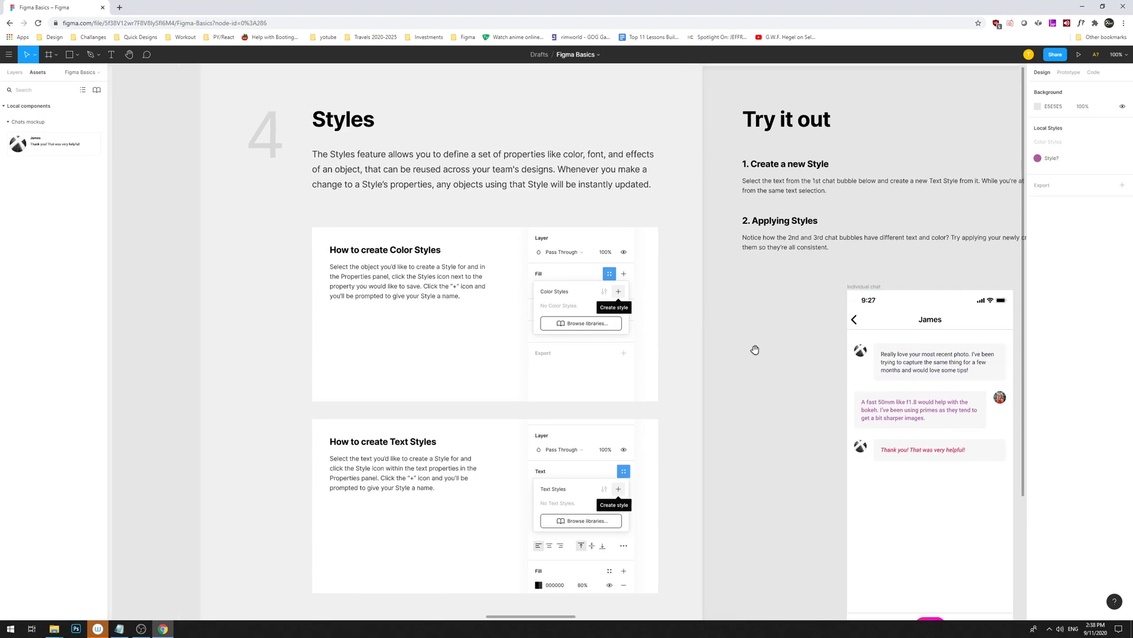
{"action": "scroll", "coordinate": [770, 332], "scroll_direction": "up", "scroll_amount": 1}
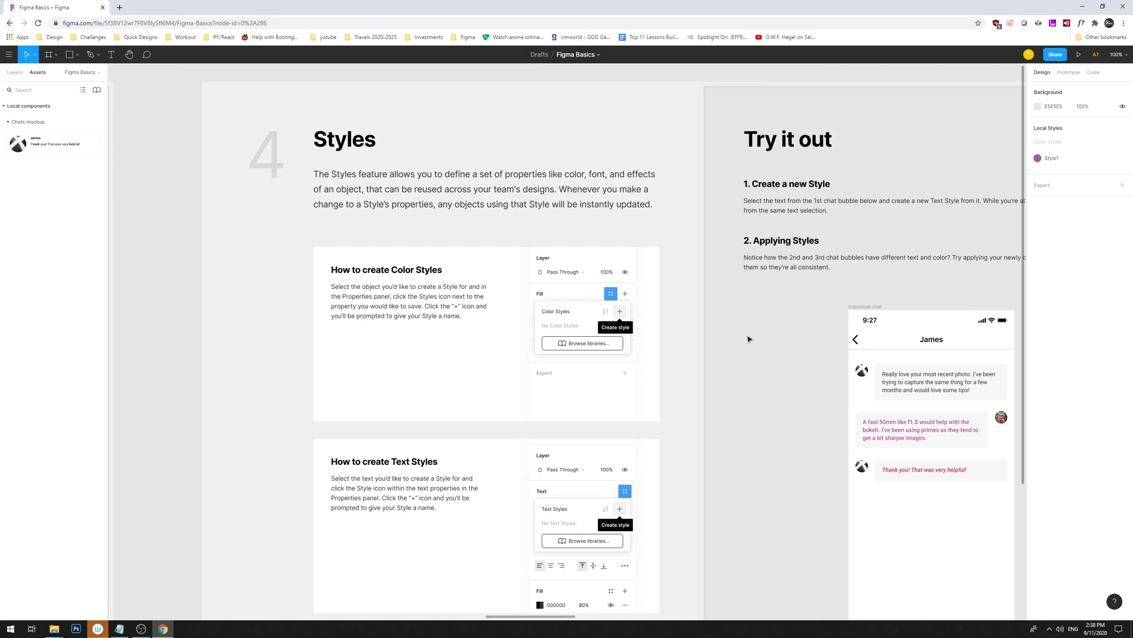
{"action": "scroll", "coordinate": [747, 377], "scroll_direction": "down", "scroll_amount": 1}
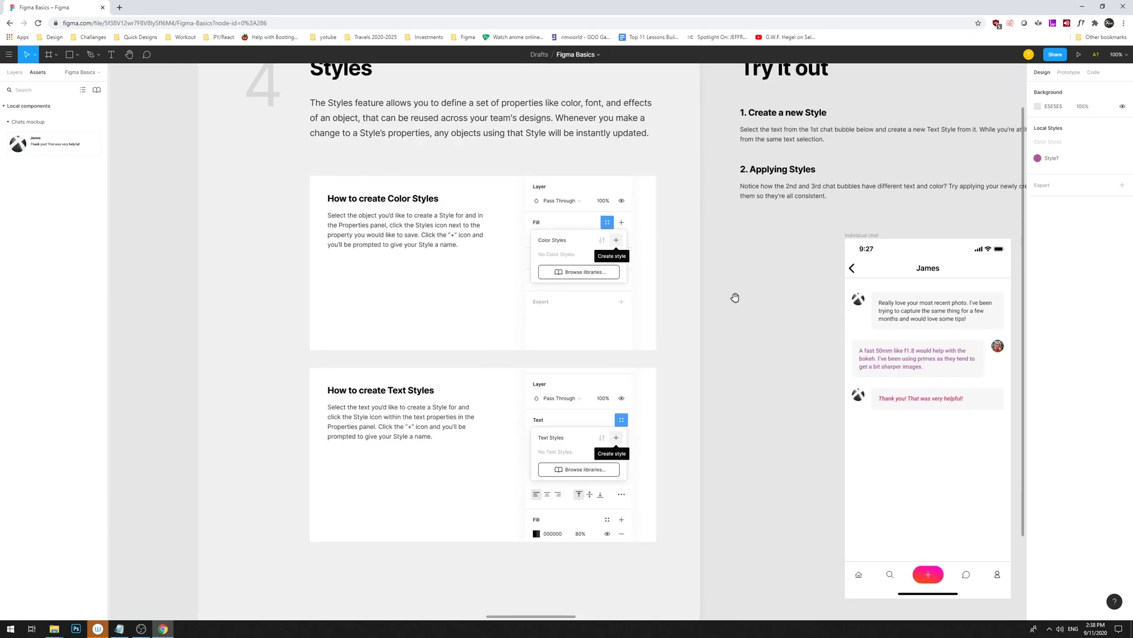
{"action": "scroll", "coordinate": [590, 342], "scroll_direction": "right", "scroll_amount": 4}
{"action": "left_click_drag", "start_coordinate": [650, 330], "coordinate": [750, 242]}
Set the font of the copied text above the frame to Passero One.
{"action": "double_click", "coordinate": [734, 255]}
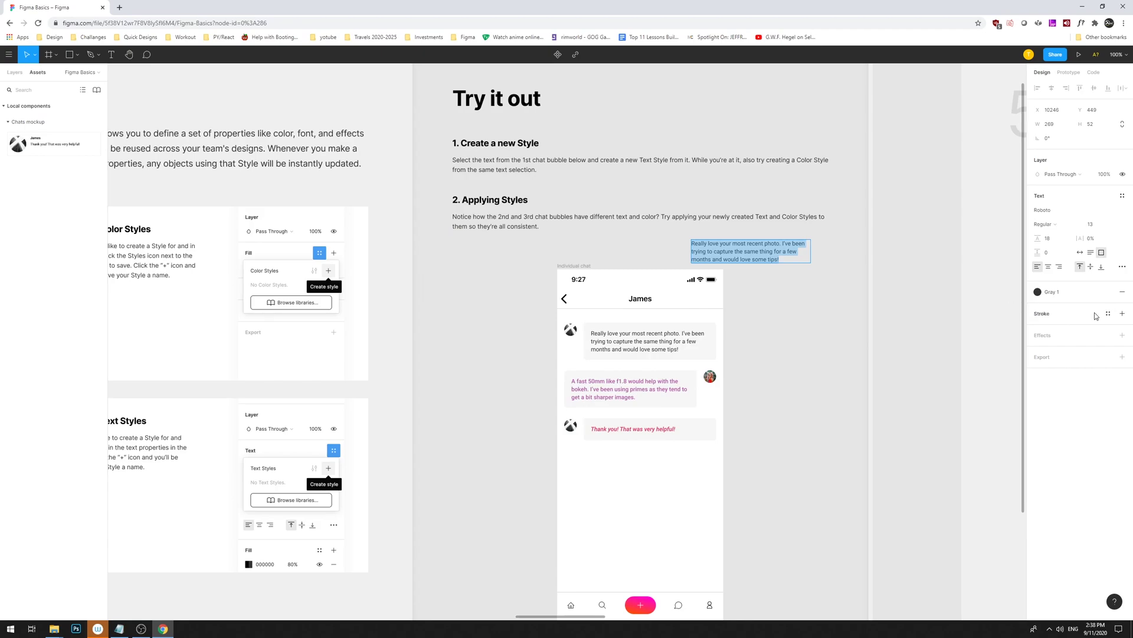
{"action": "left_click", "coordinate": [1123, 211]}
{"action": "scroll", "coordinate": [1064, 341], "scroll_direction": "down", "scroll_amount": 2}
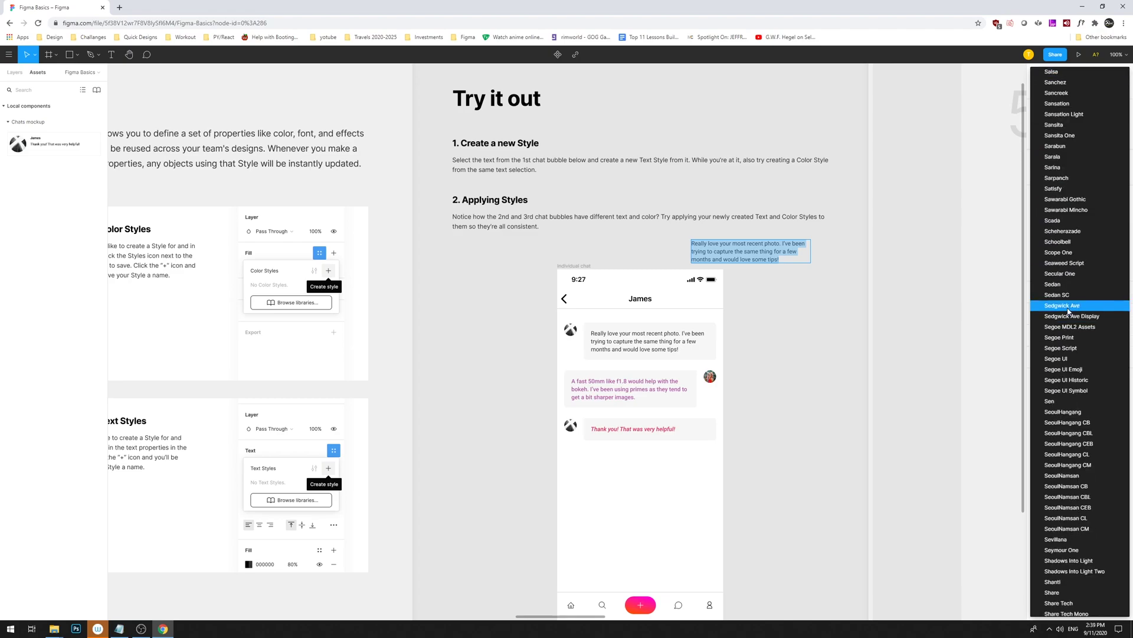
{"action": "scroll", "coordinate": [1076, 457], "scroll_direction": "up", "scroll_amount": 15}
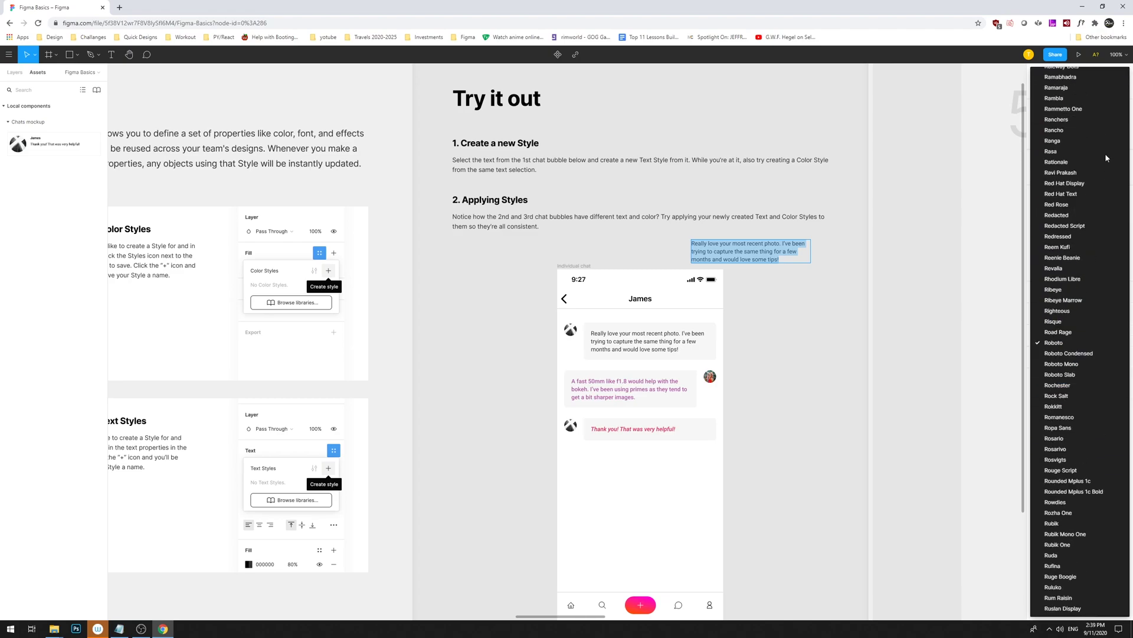
{"action": "scroll", "coordinate": [1094, 148], "scroll_direction": "up", "scroll_amount": 6}
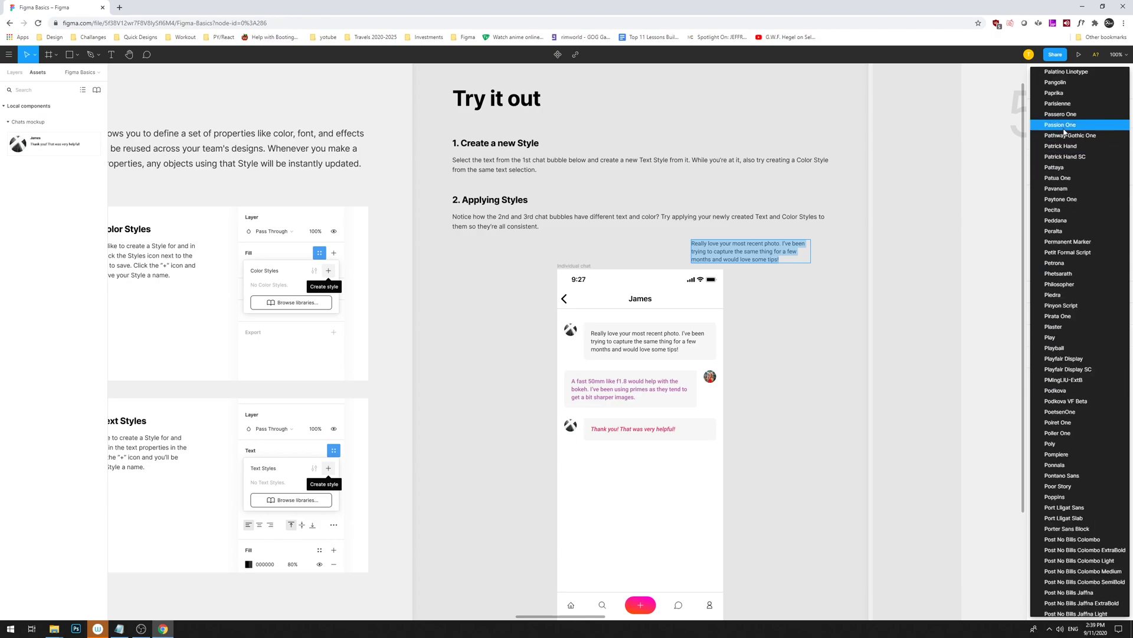
{"action": "left_click", "coordinate": [1092, 146]}
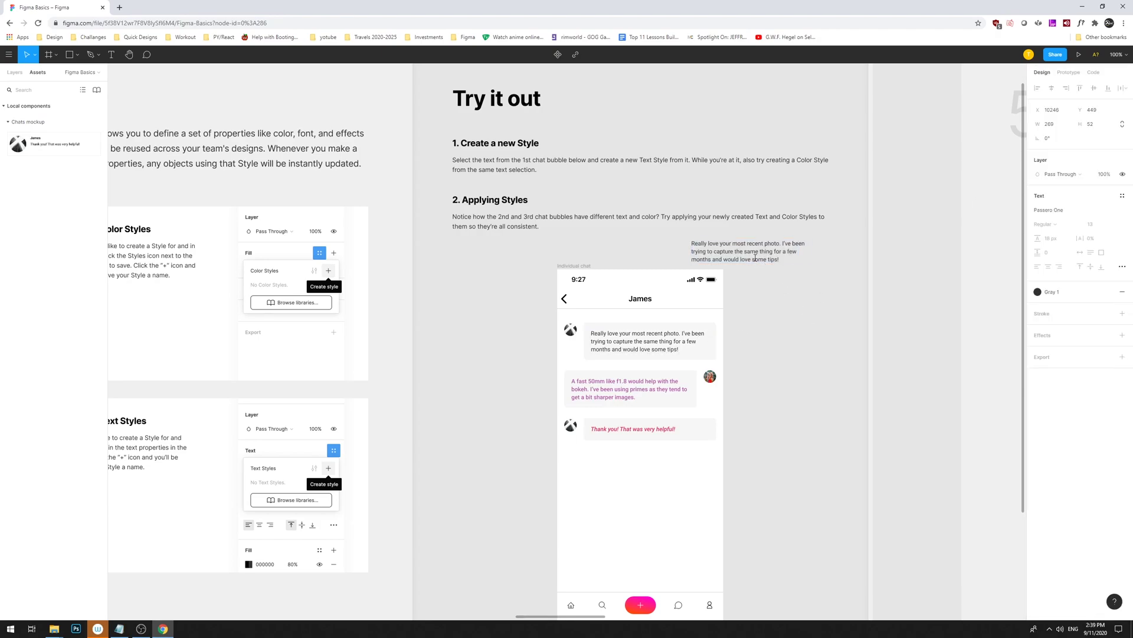
{"action": "double_click", "coordinate": [804, 256]}
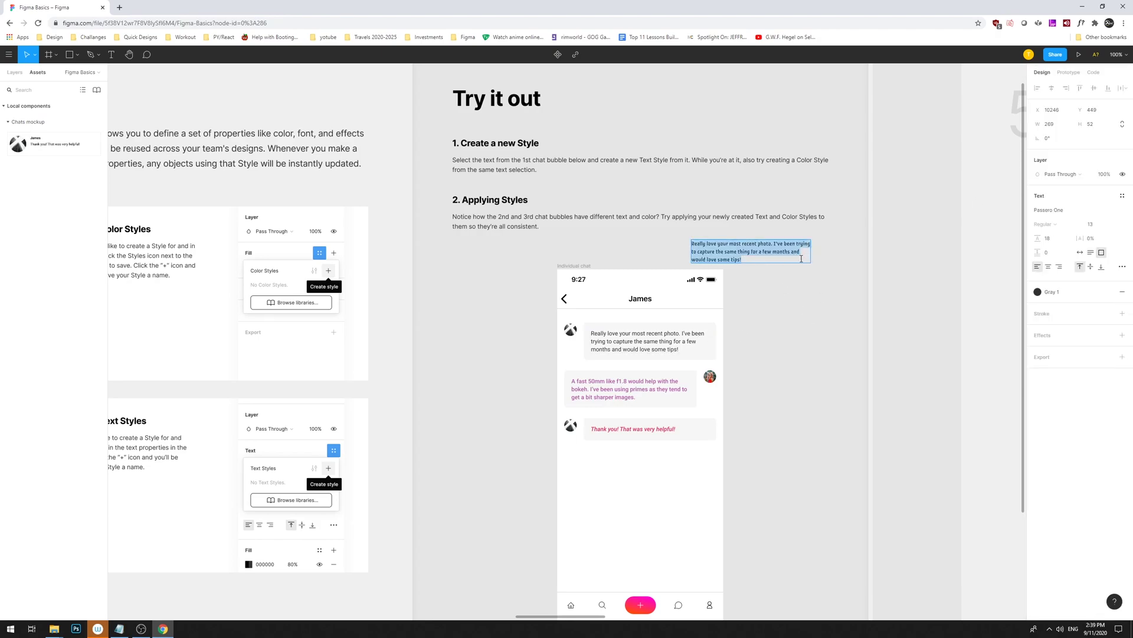
Set the copied text's font size to 23 and enlarge its text box to about 376 × 104.
{"action": "key", "text": "Escape"}
{"action": "left_click", "coordinate": [1096, 223]}
{"action": "key", "text": "shift+Up"}
{"action": "key", "text": "shift+Up"}
{"action": "key", "text": "shift+Down"}
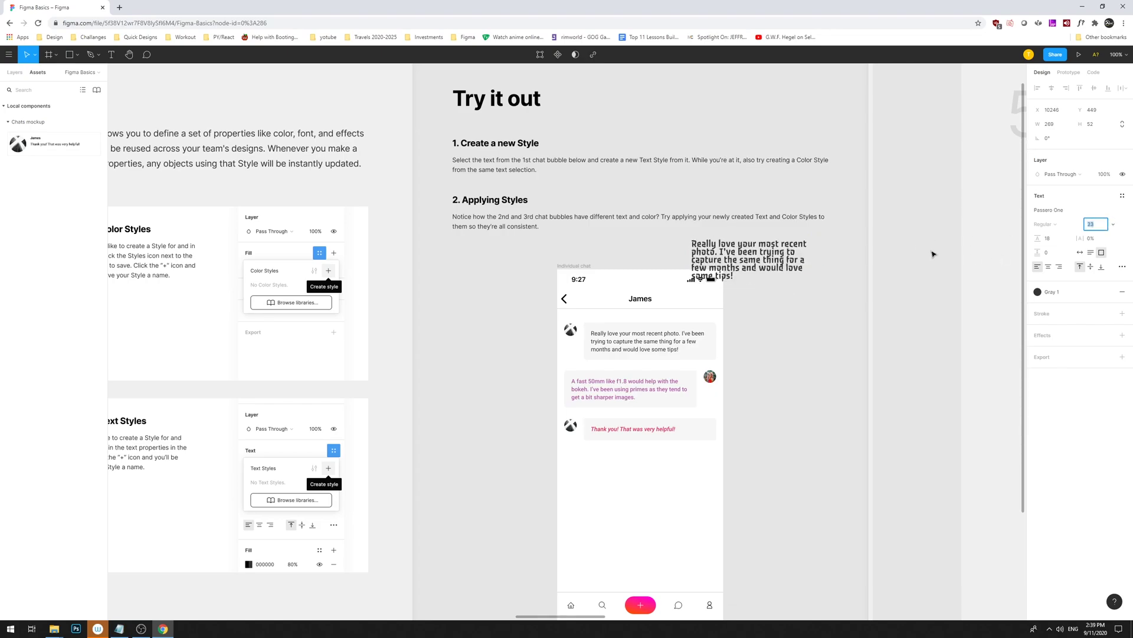
{"action": "left_click_drag", "start_coordinate": [810, 264], "coordinate": [834, 278]}
{"action": "left_click_drag", "start_coordinate": [768, 254], "coordinate": [765, 251]}
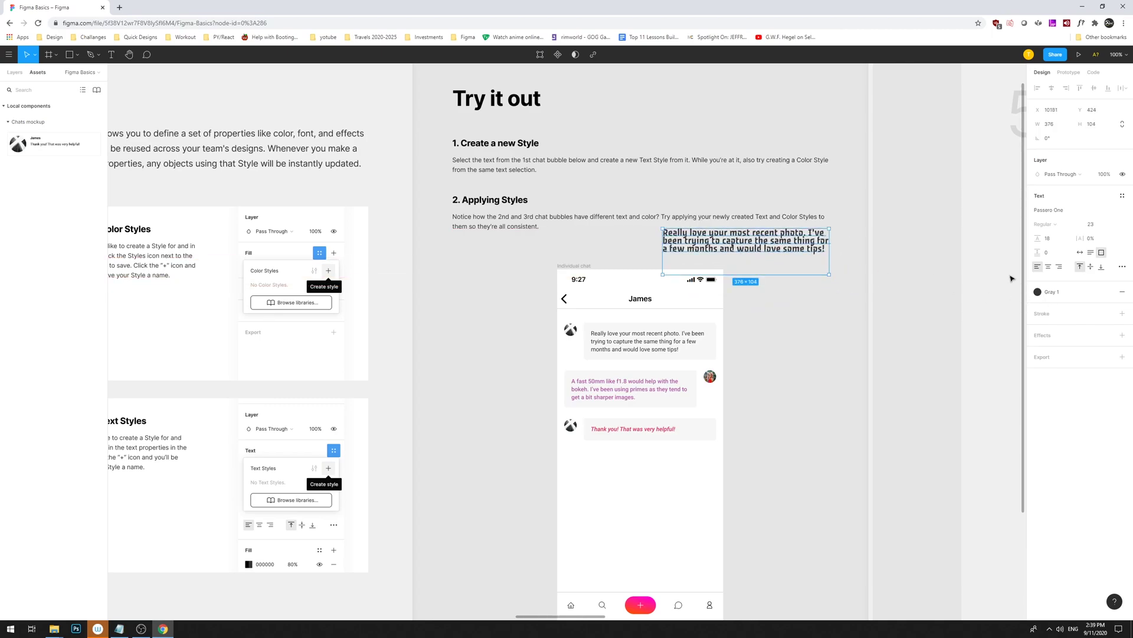
Create a text style named "New Text stile Text" from the copied text.
{"action": "left_click", "coordinate": [1120, 197]}
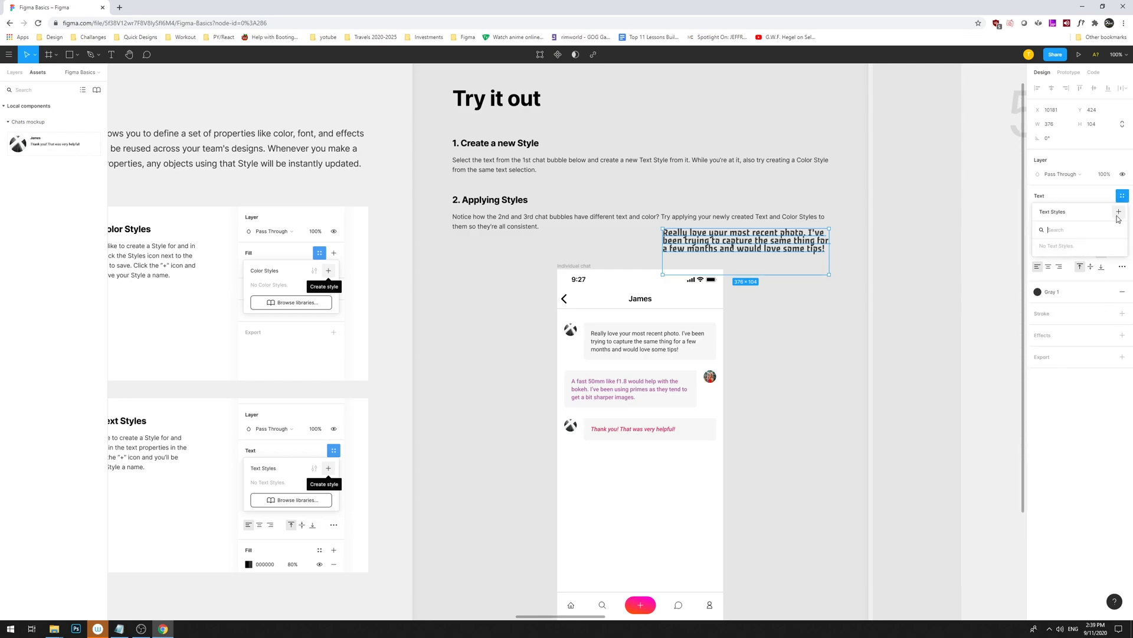
{"action": "left_click", "coordinate": [1117, 212]}
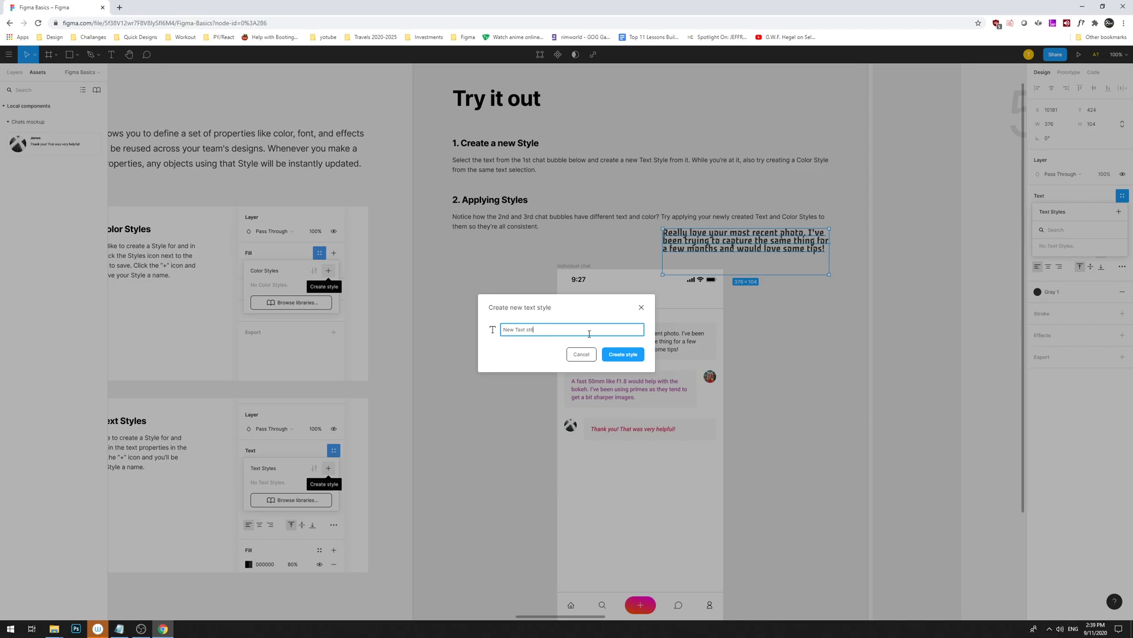
{"action": "key", "text": "Return"}
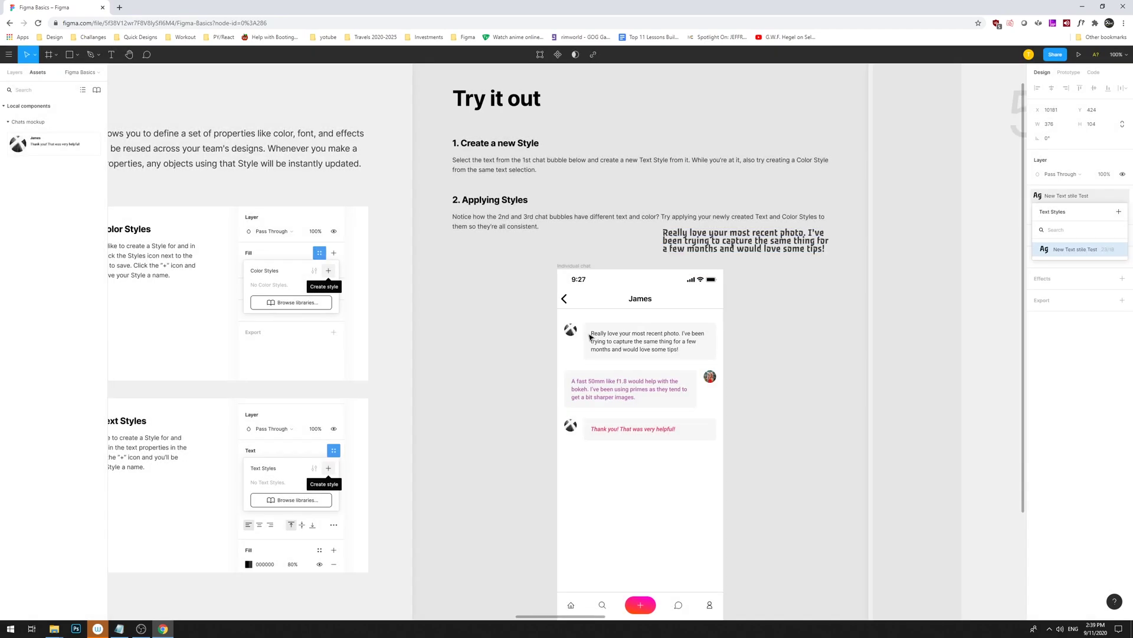
{"action": "left_click", "coordinate": [819, 315]}
Apply the "New Text stile Text" style to the first chat bubble's text, and undo the change.
{"action": "left_click", "coordinate": [635, 337]}
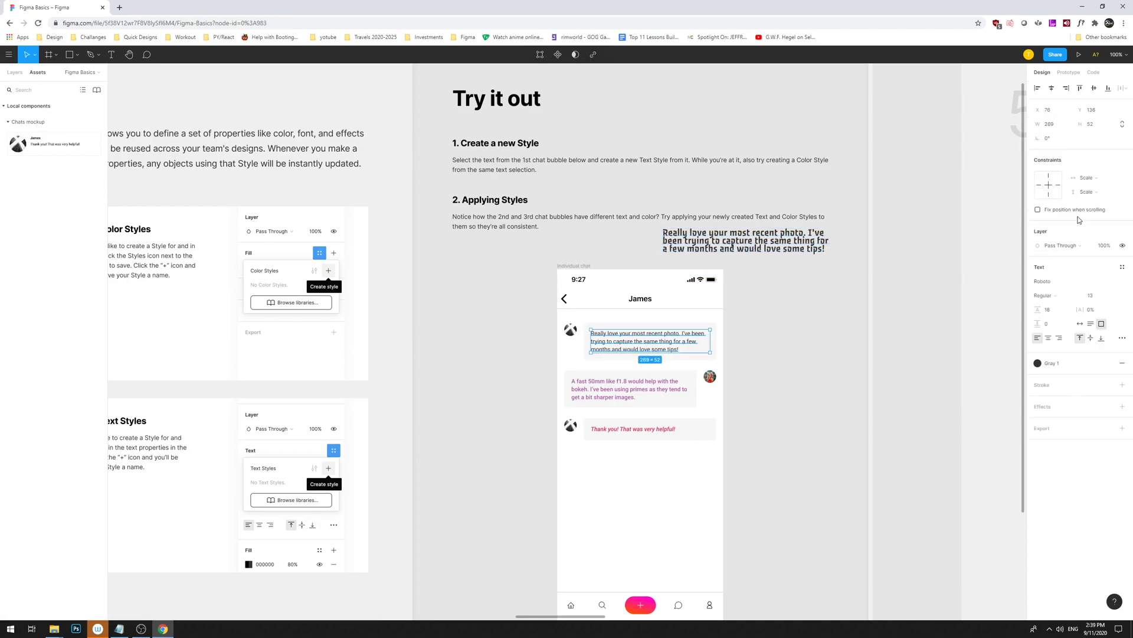
{"action": "left_click", "coordinate": [1123, 266]}
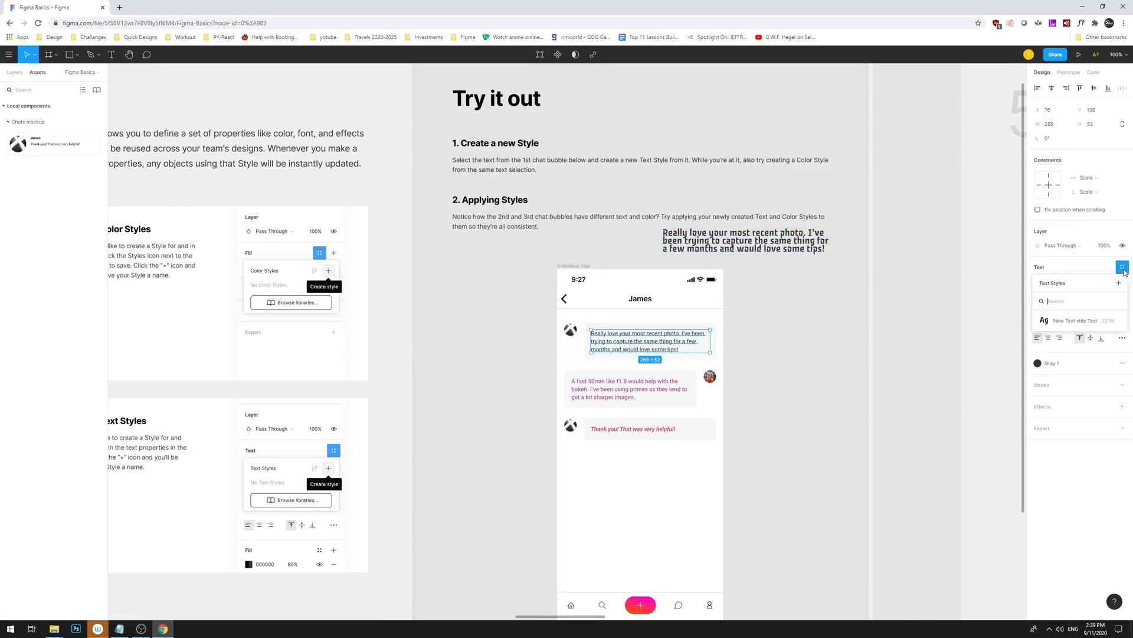
{"action": "left_click", "coordinate": [1070, 321]}
{"action": "left_click", "coordinate": [837, 329]}
{"action": "key", "text": "ctrl+z"}
{"action": "key", "text": "ctrl+z"}
{"action": "key", "text": "ctrl+z"}
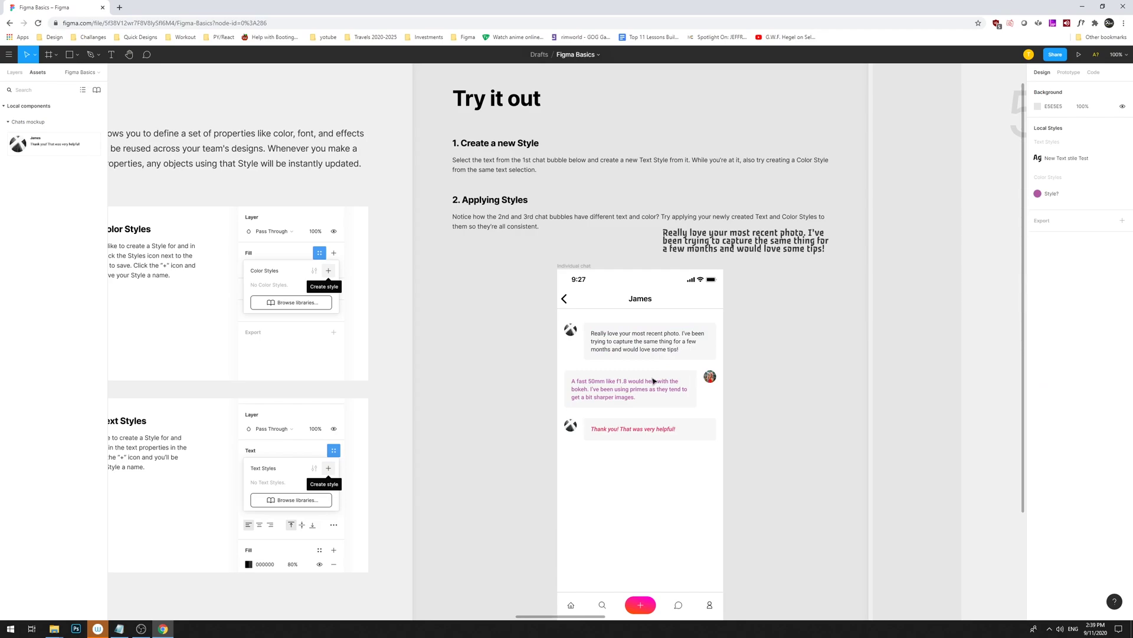
Apply the purple "Style?" color style to the third chat bubble's text, and undo it.
{"action": "left_click", "coordinate": [639, 431]}
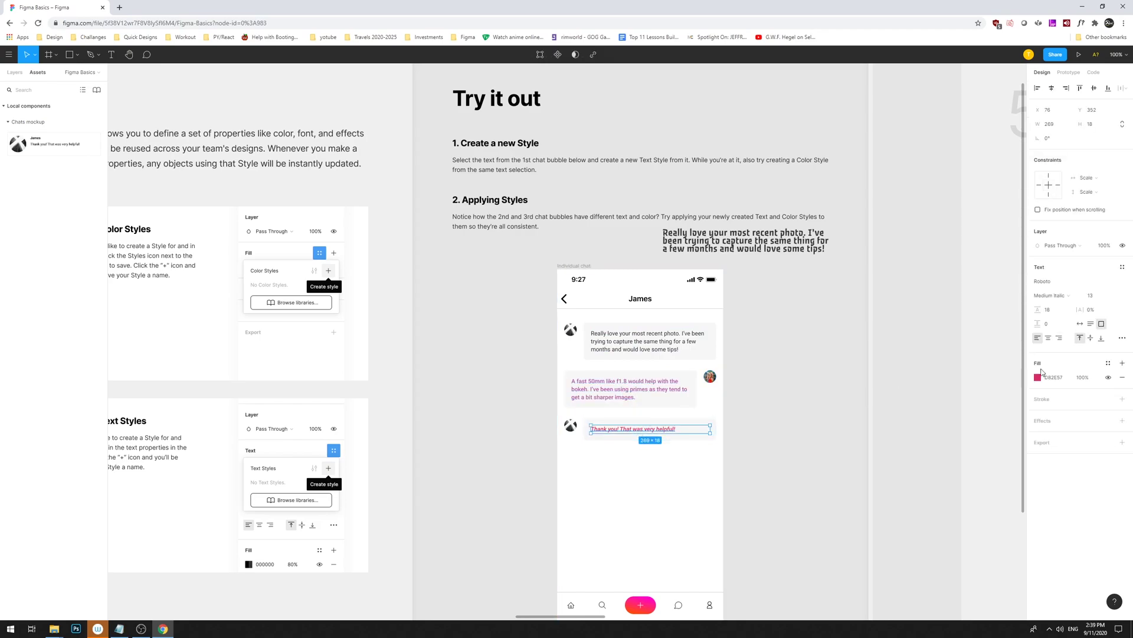
{"action": "left_click", "coordinate": [1108, 363]}
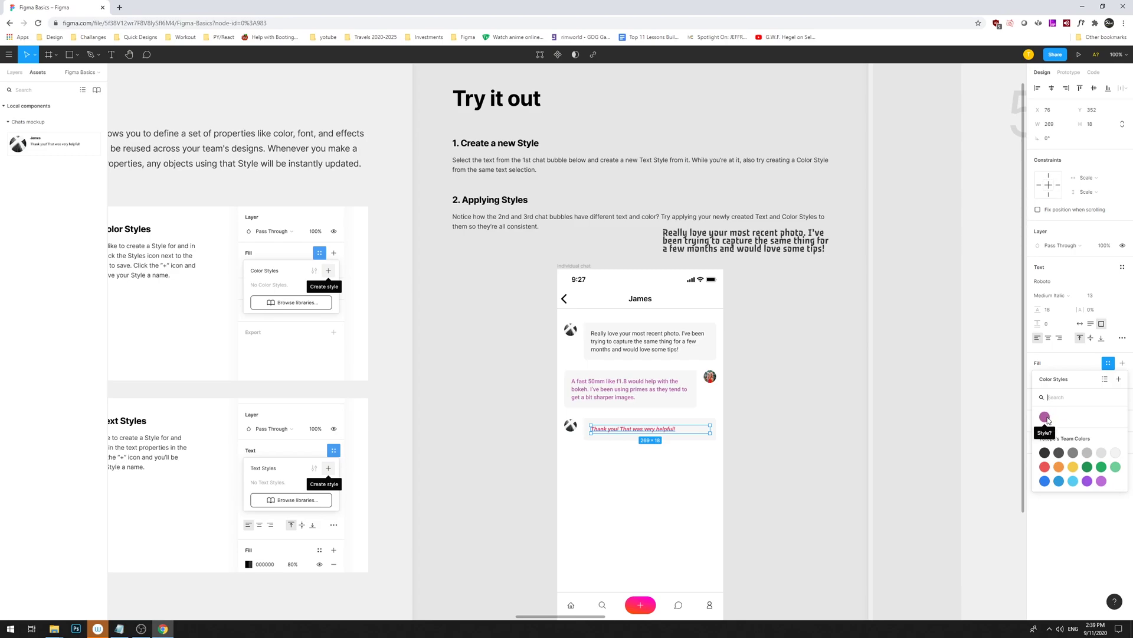
{"action": "left_click", "coordinate": [1045, 417]}
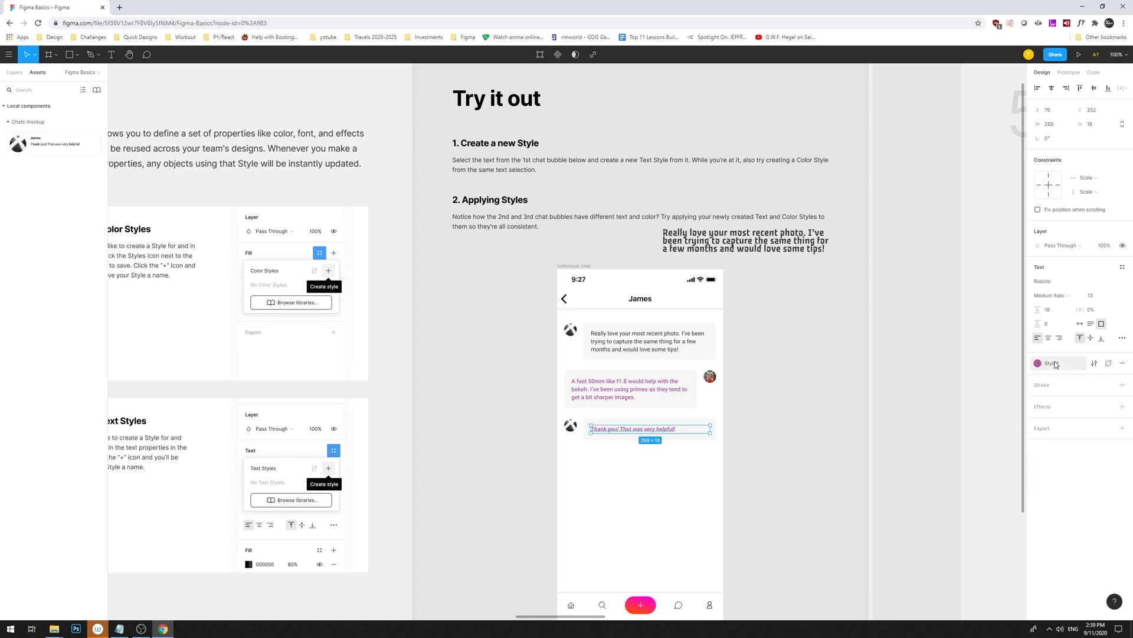
{"action": "key", "text": "ctrl+z"}
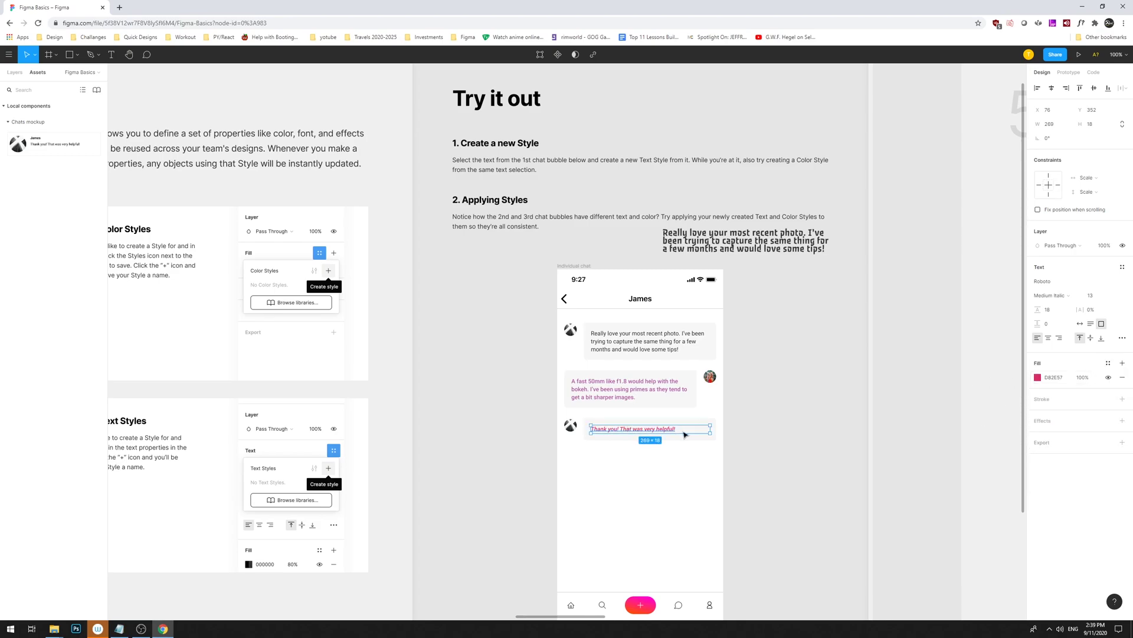
Create a color style named "Red" from the third chat bubble's text fill.
{"action": "left_click", "coordinate": [1108, 363]}
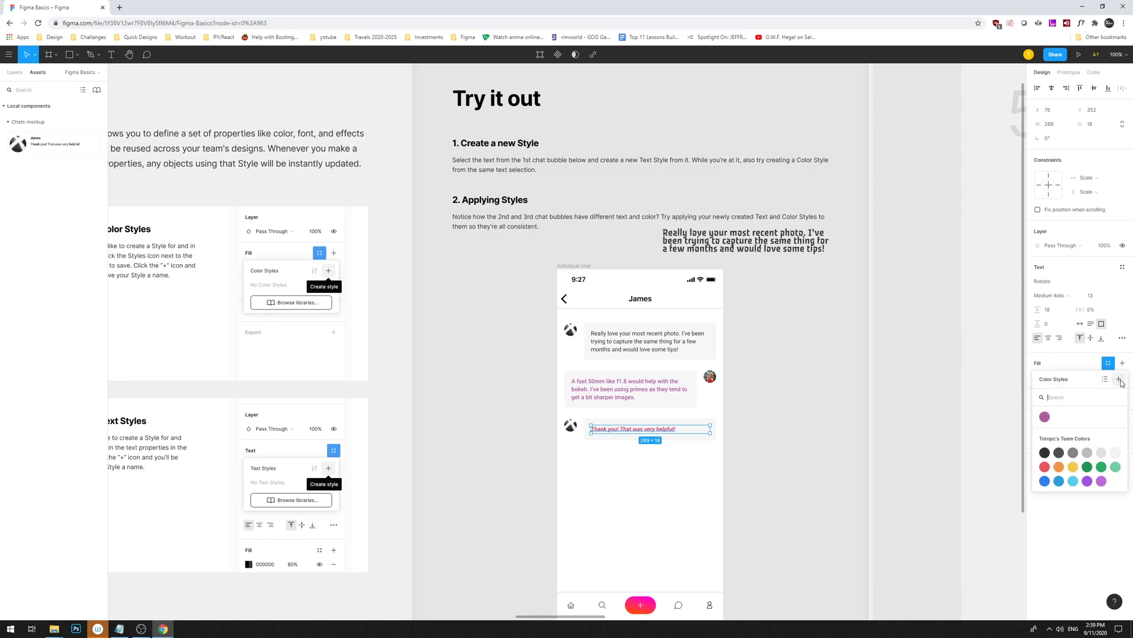
{"action": "left_click", "coordinate": [1119, 380]}
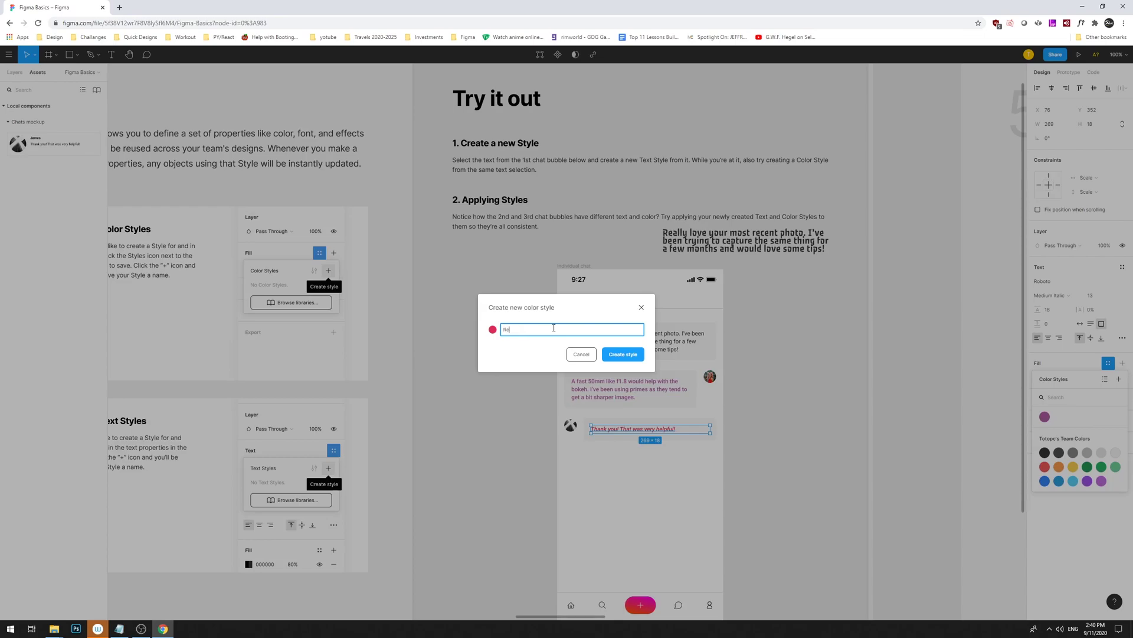
{"action": "key", "text": "Return"}
Apply the Red color style to the copied text above the frame and to the first chat bubble's text.
{"action": "left_click", "coordinate": [745, 252]}
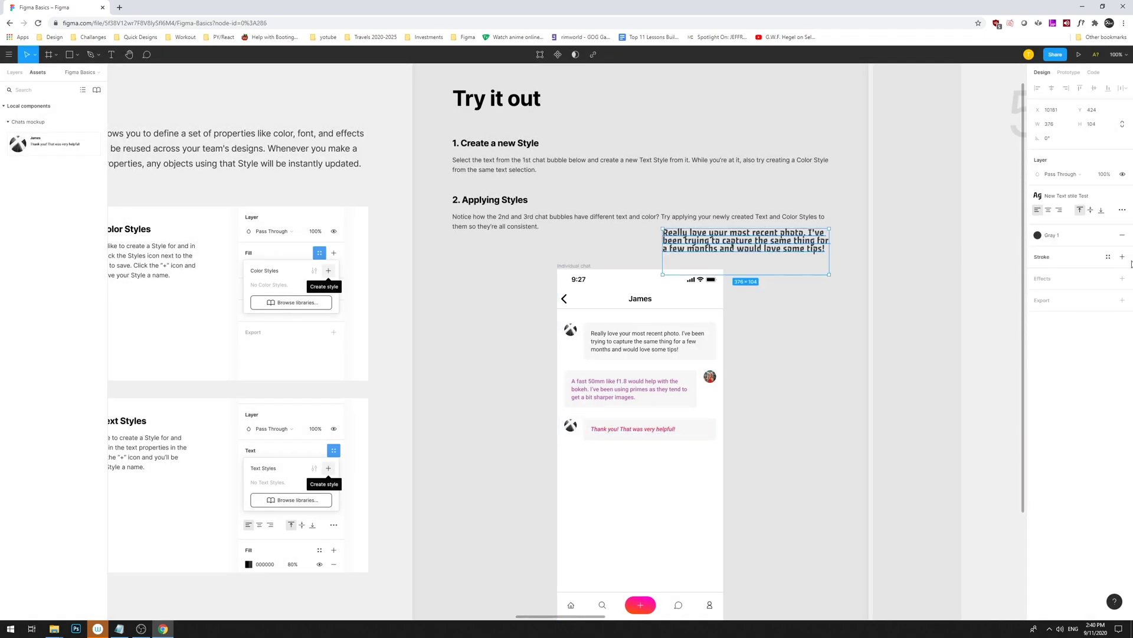
{"action": "left_click", "coordinate": [1046, 236]}
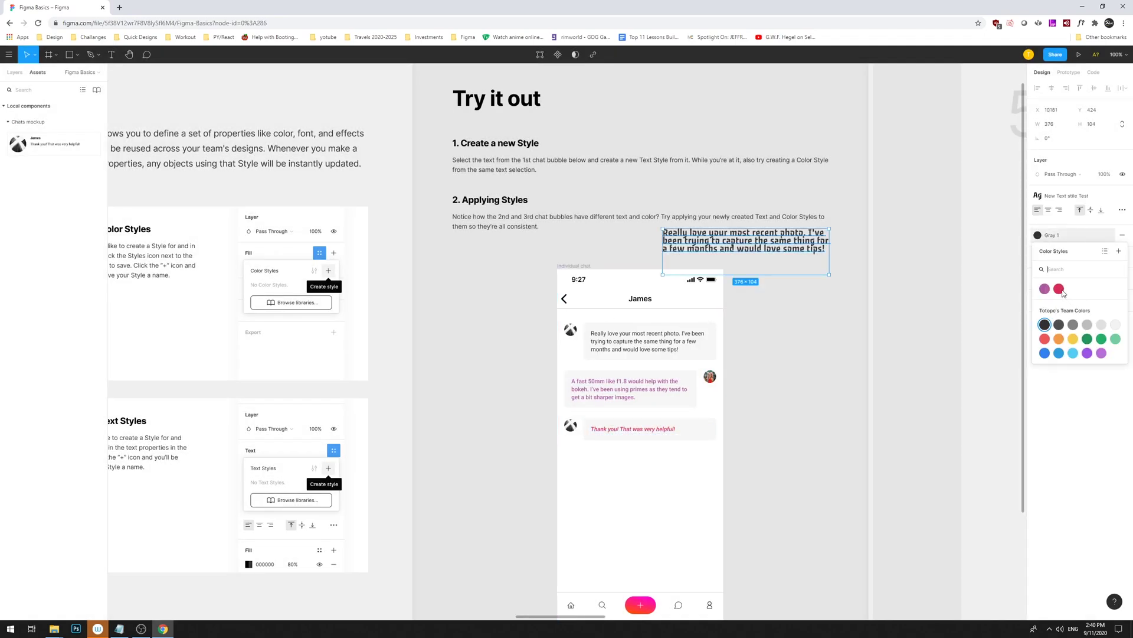
{"action": "left_click", "coordinate": [1062, 291]}
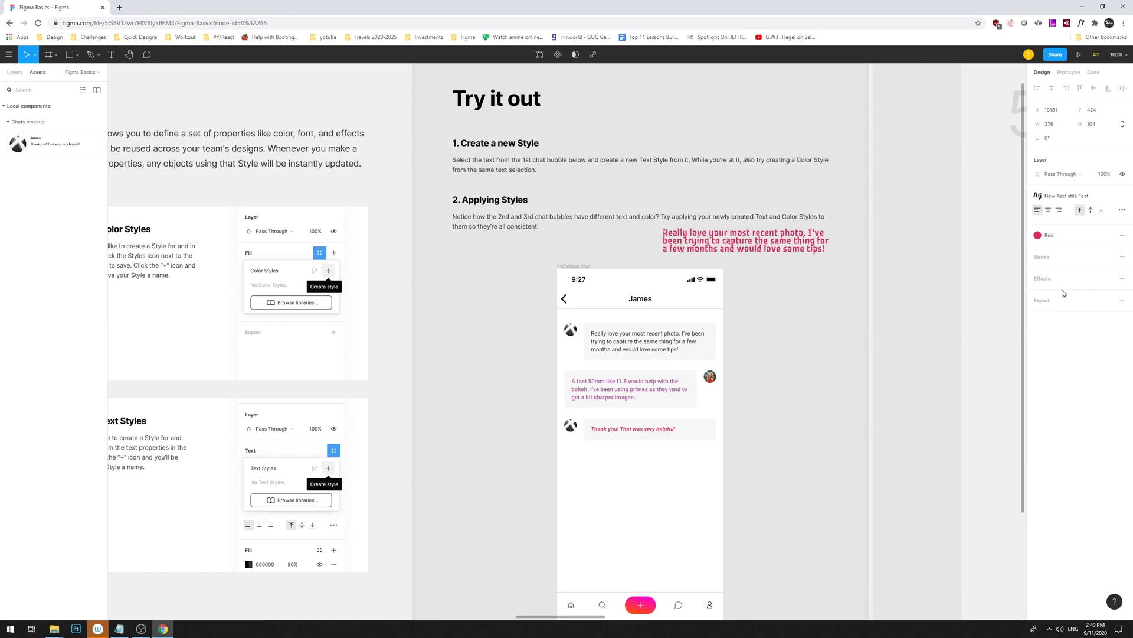
{"action": "left_click", "coordinate": [668, 344]}
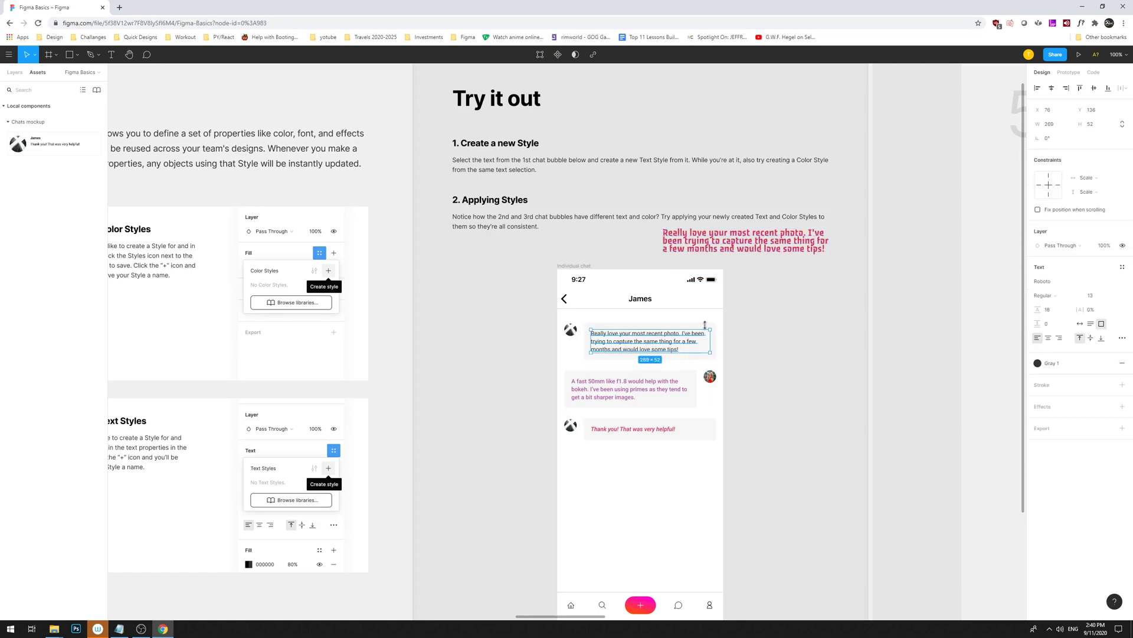
{"action": "left_click", "coordinate": [1041, 363]}
{"action": "left_click", "coordinate": [1060, 417]}
{"action": "left_click", "coordinate": [885, 331]}
Switch the copied text to the purple "Style?" color style and back to Red.
{"action": "left_click", "coordinate": [745, 241]}
{"action": "left_click", "coordinate": [1039, 235]}
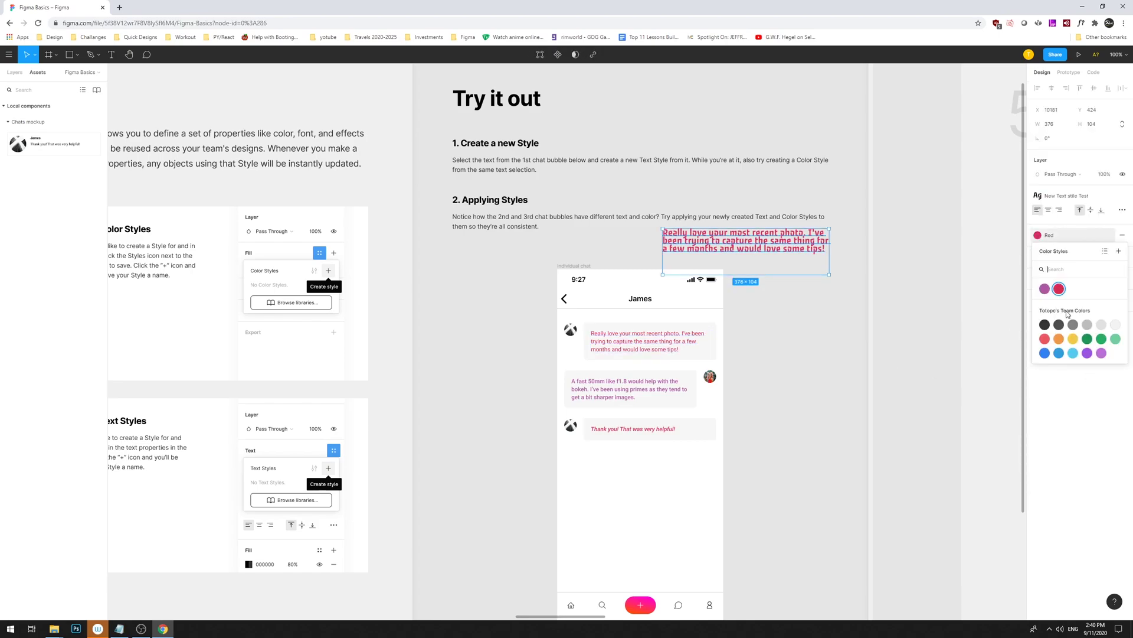
{"action": "left_click", "coordinate": [1045, 288]}
{"action": "left_click", "coordinate": [1038, 235]}
{"action": "left_click", "coordinate": [1062, 295]}
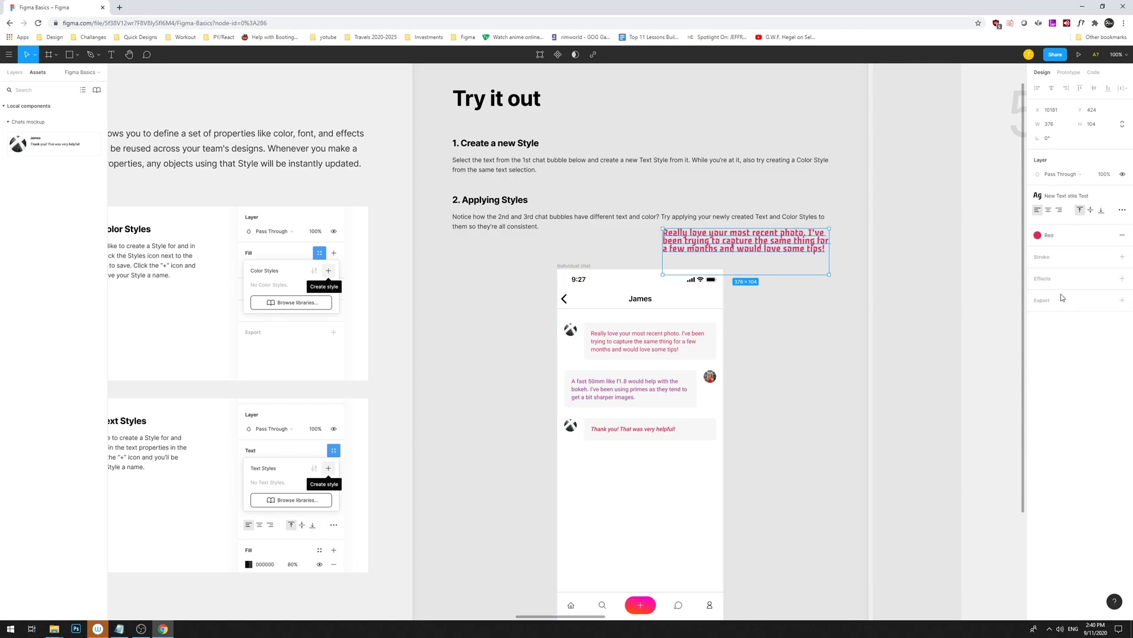
Edit the Red color style, trying bright green 00F152 and settling on a near-black dark green.
{"action": "left_click", "coordinate": [1038, 235]}
{"action": "right_click", "coordinate": [1058, 287]}
{"action": "left_click", "coordinate": [1074, 293]}
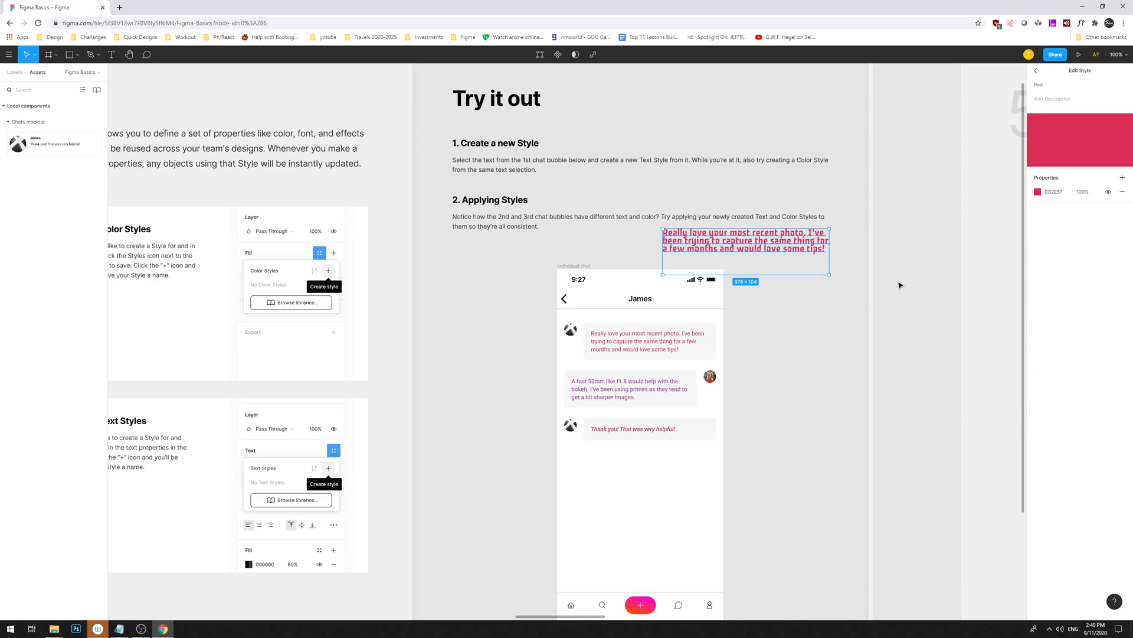
{"action": "left_click", "coordinate": [1038, 192]}
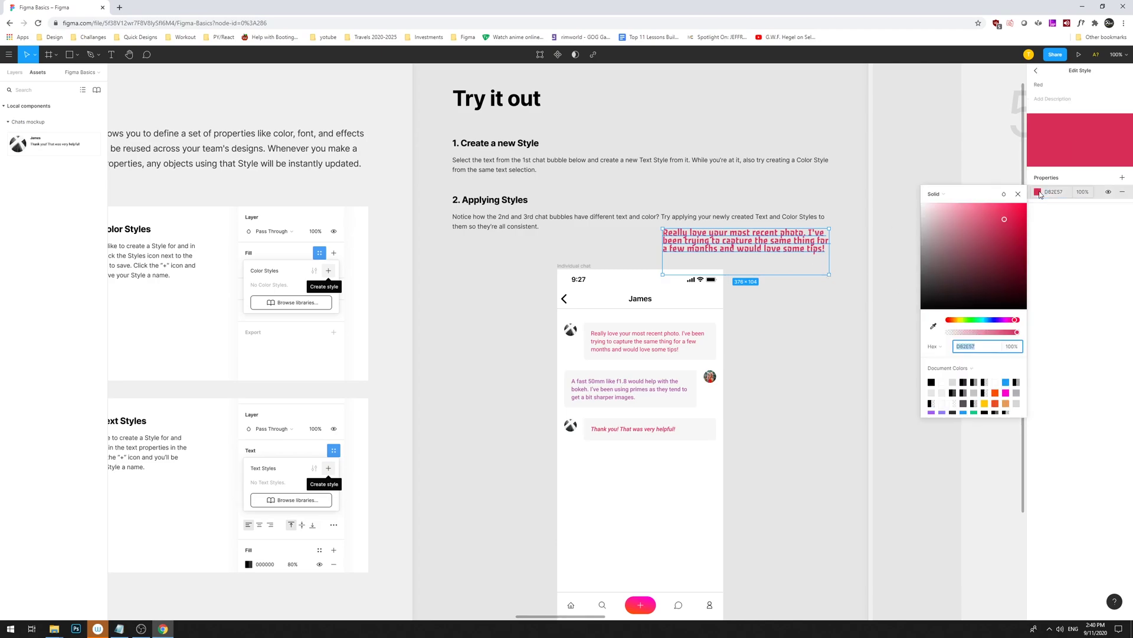
{"action": "left_click", "coordinate": [968, 280]}
{"action": "left_click_drag", "start_coordinate": [1003, 320], "coordinate": [977, 319]}
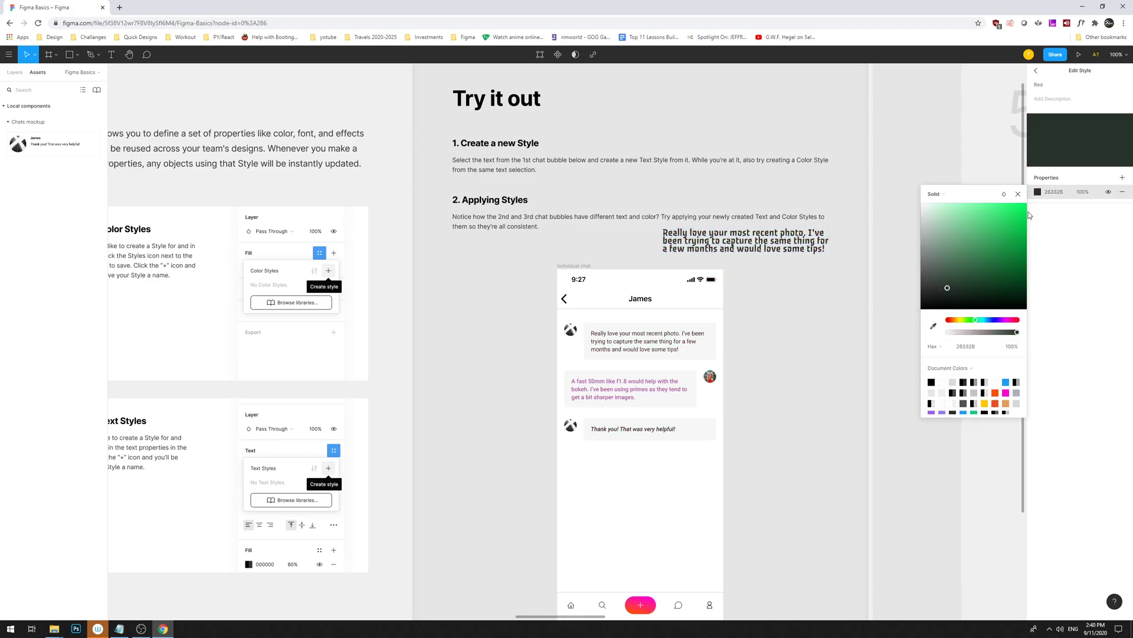
{"action": "left_click_drag", "start_coordinate": [997, 248], "coordinate": [1020, 212]}
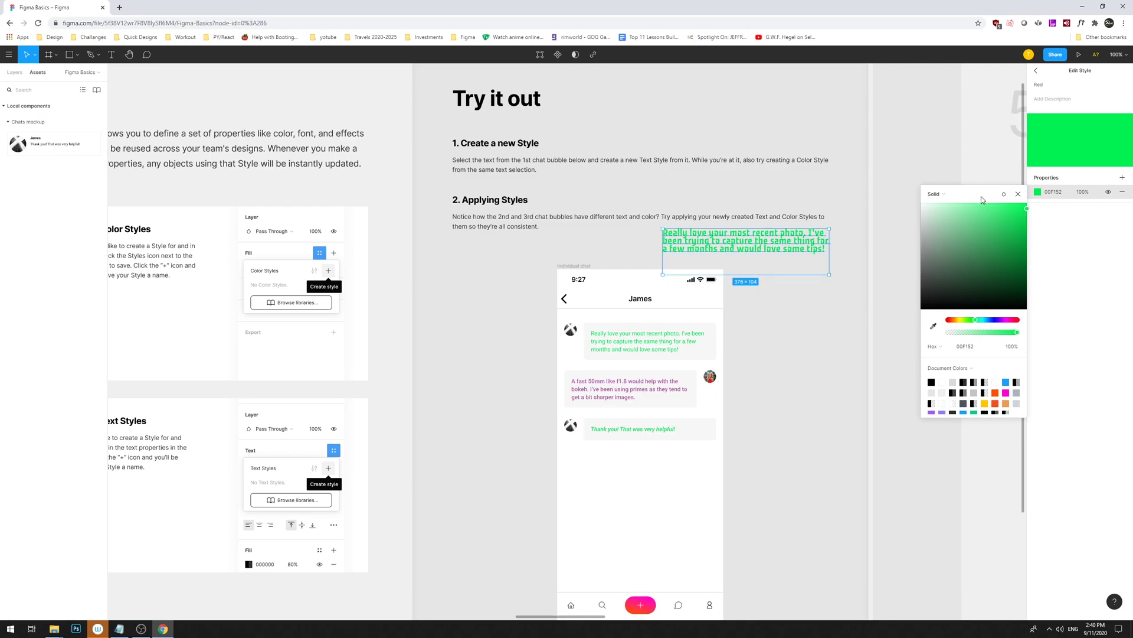
{"action": "left_click", "coordinate": [779, 347]}
Move the copied text above the chat frame left to X 10052, Y 414.
{"action": "scroll", "coordinate": [777, 347], "scroll_direction": "left", "scroll_amount": 5}
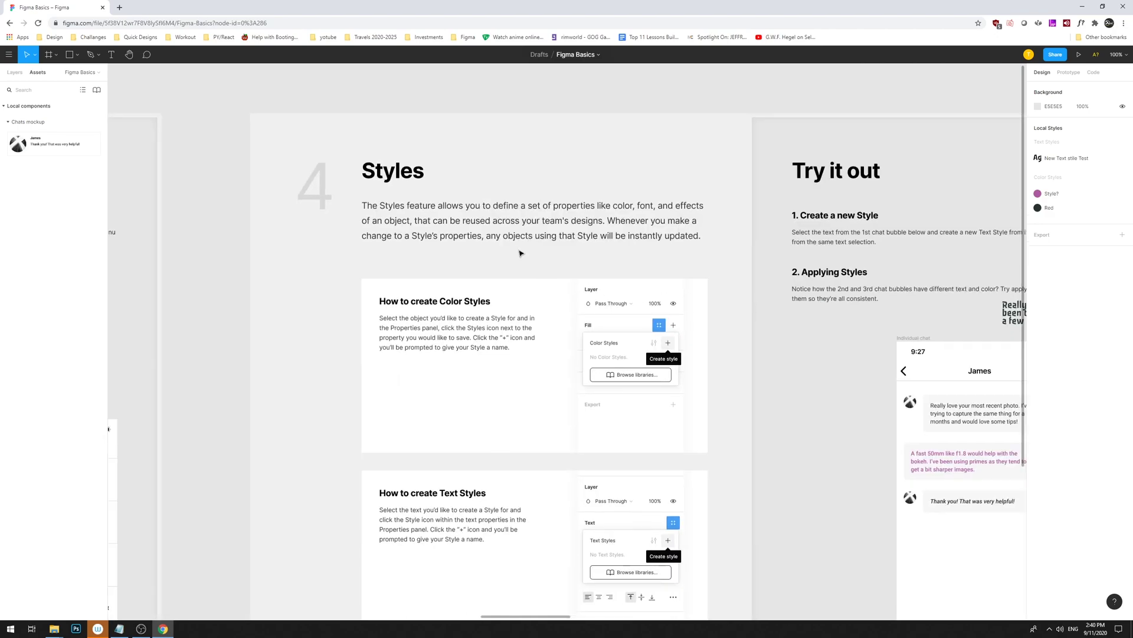
{"action": "scroll", "coordinate": [530, 269], "scroll_direction": "right", "scroll_amount": 3}
{"action": "scroll", "coordinate": [468, 309], "scroll_direction": "up", "scroll_amount": 2}
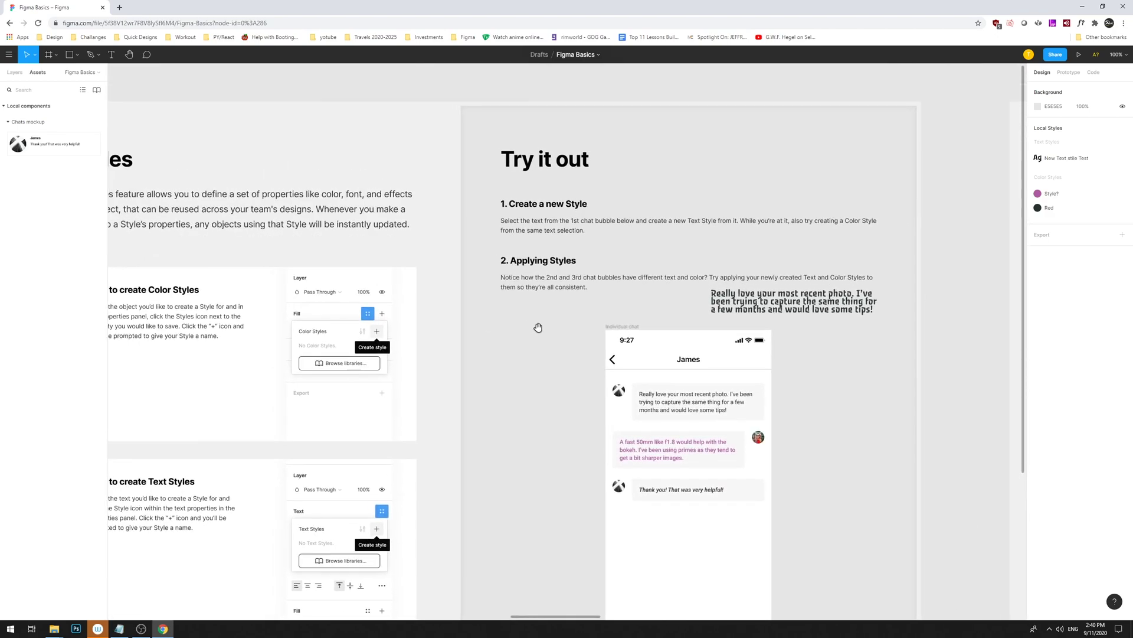
{"action": "scroll", "coordinate": [526, 324], "scroll_direction": "left", "scroll_amount": 2}
{"action": "scroll", "coordinate": [466, 323], "scroll_direction": "right", "scroll_amount": 3}
{"action": "left_click", "coordinate": [696, 306]}
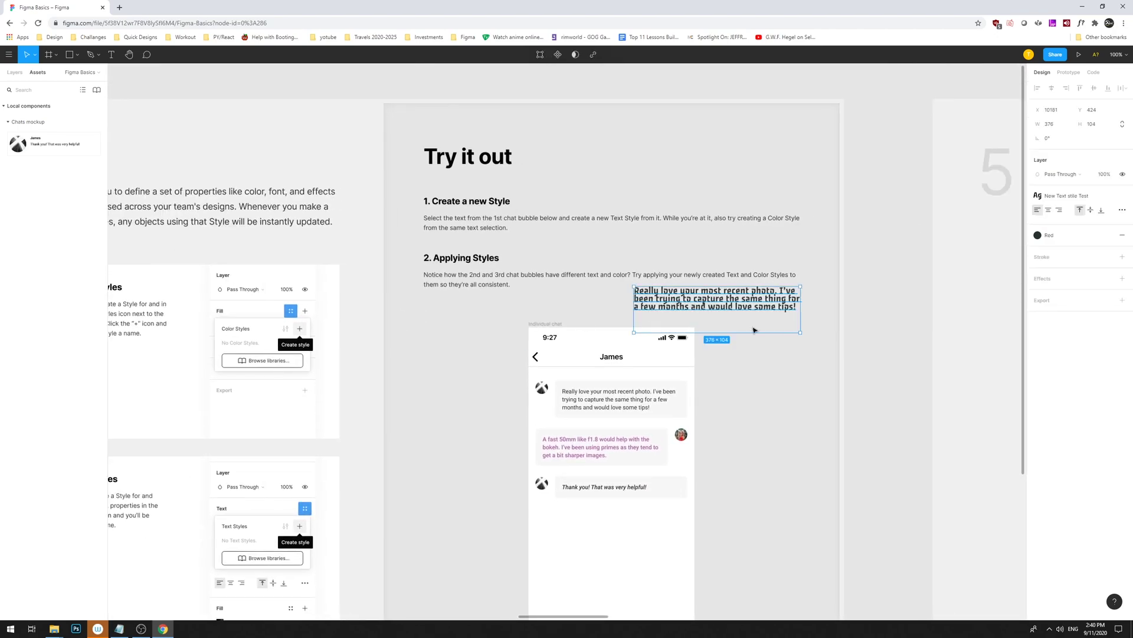
{"action": "scroll", "coordinate": [696, 307], "scroll_direction": "right", "scroll_amount": 1}
{"action": "left_click_drag", "start_coordinate": [606, 304], "coordinate": [549, 299]}
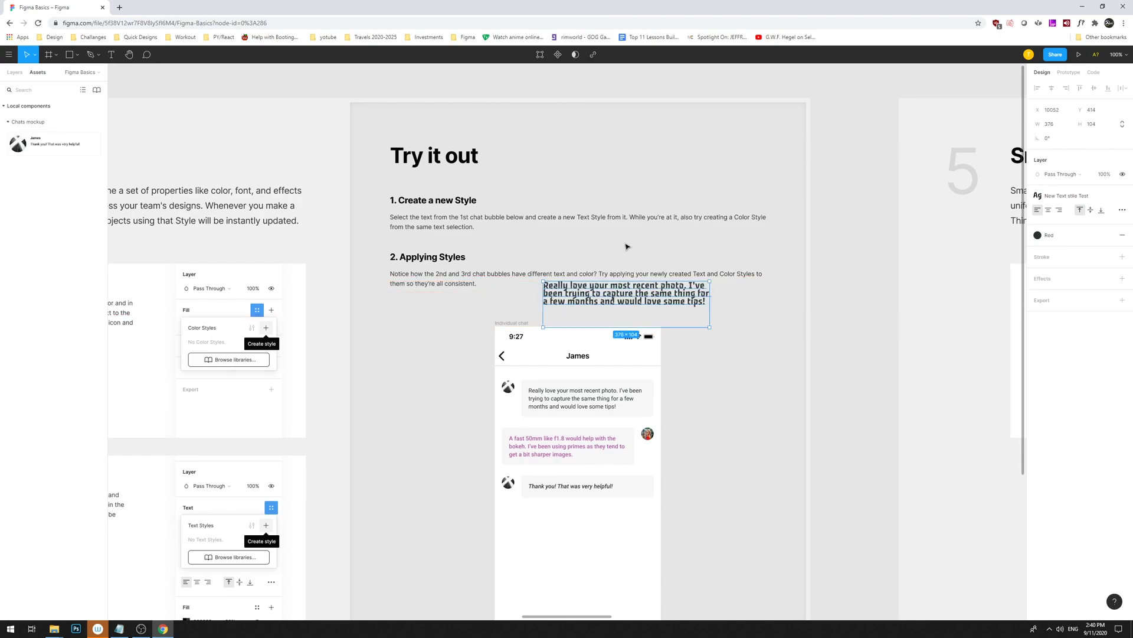
Go to section 5 and read the Smart Selection explanation and its Try it out exercises.
{"action": "scroll", "coordinate": [663, 251], "scroll_direction": "down", "scroll_amount": 1}
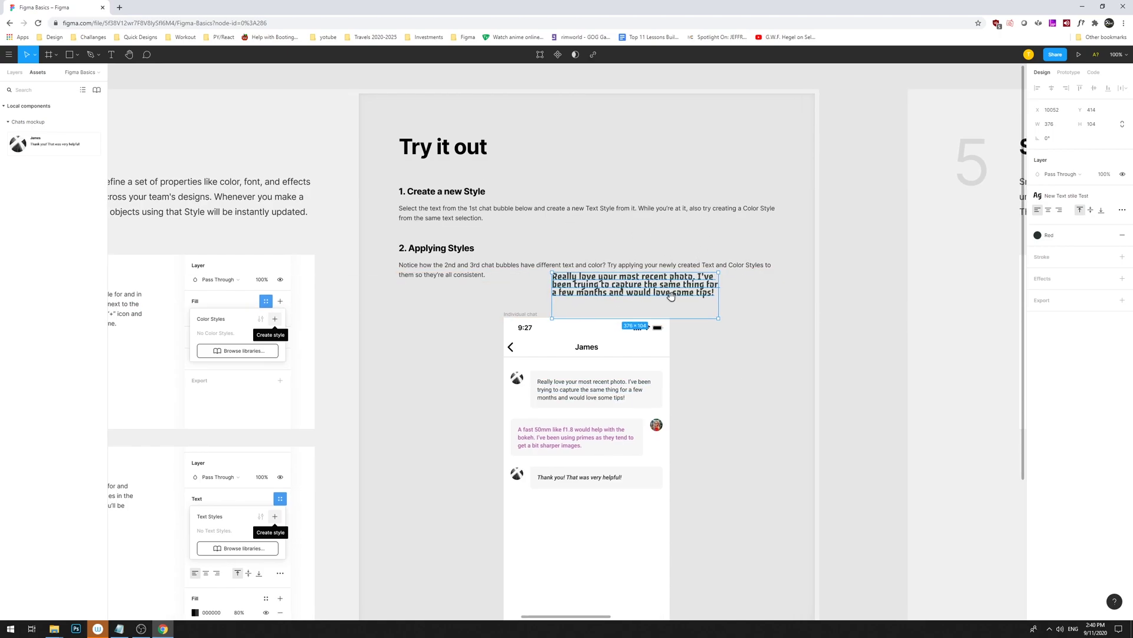
{"action": "scroll", "coordinate": [670, 297], "scroll_direction": "down", "scroll_amount": 1}
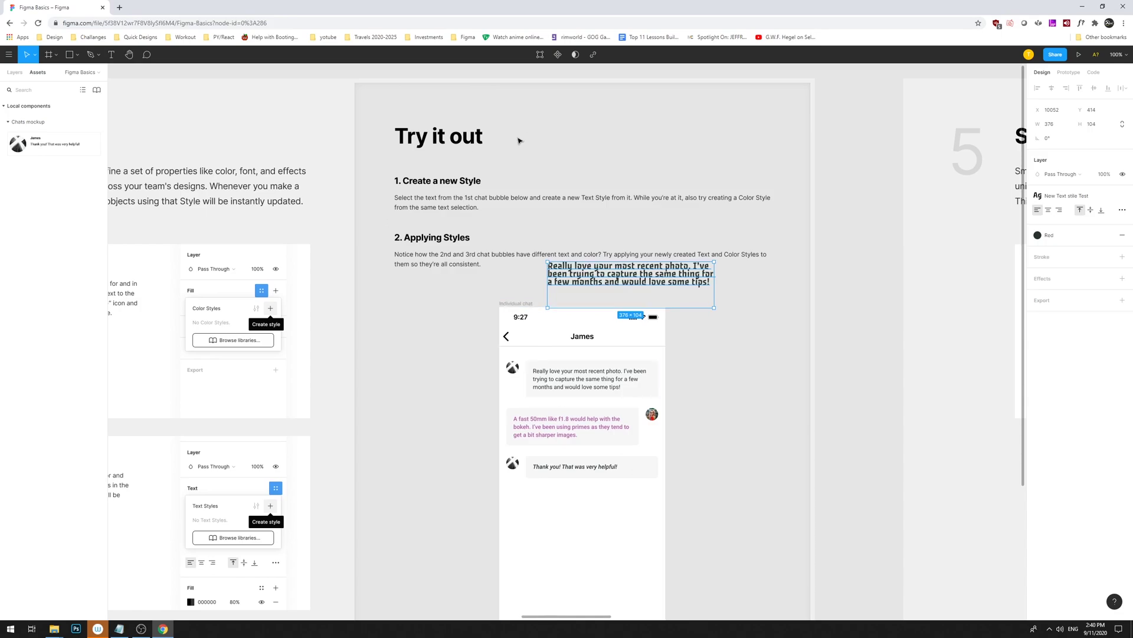
{"action": "scroll", "coordinate": [667, 295], "scroll_direction": "right", "scroll_amount": 2}
{"action": "scroll", "coordinate": [667, 295], "scroll_direction": "up", "scroll_amount": 1}
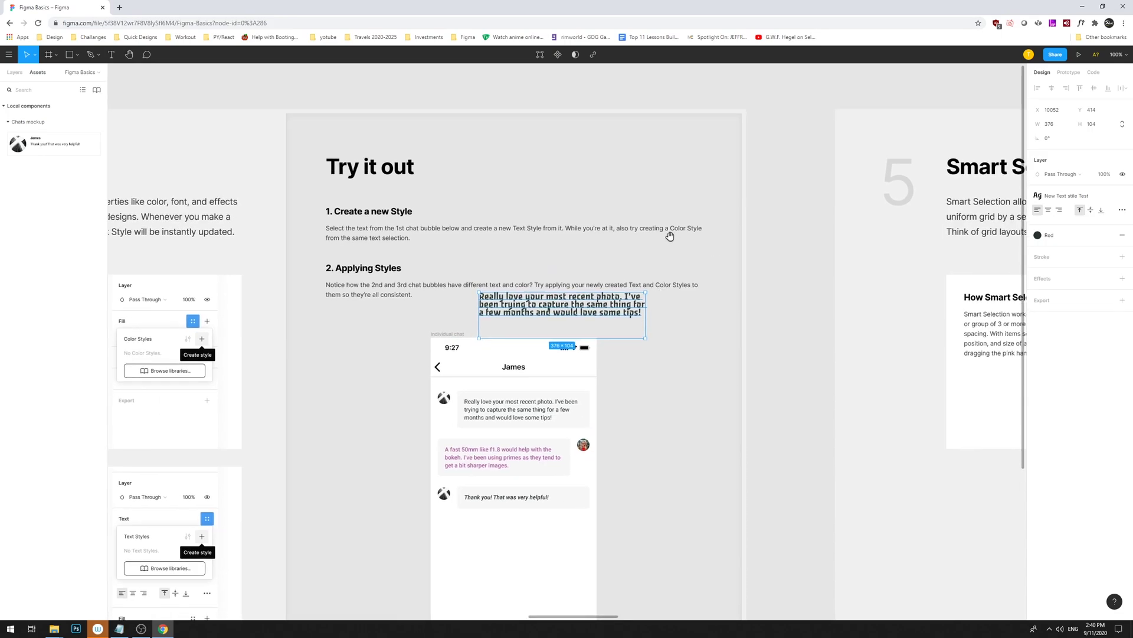
{"action": "scroll", "coordinate": [449, 218], "scroll_direction": "right", "scroll_amount": 10}
{"action": "scroll", "coordinate": [449, 219], "scroll_direction": "down", "scroll_amount": 1}
{"action": "scroll", "coordinate": [490, 295], "scroll_direction": "right", "scroll_amount": 7}
{"action": "left_click", "coordinate": [543, 475]}
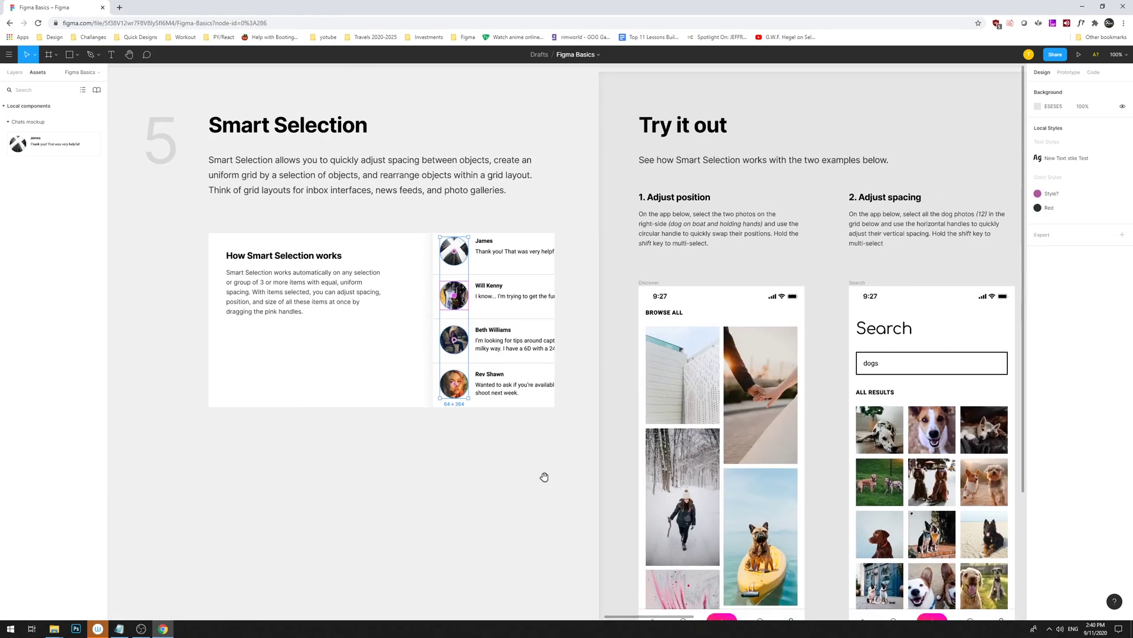
{"action": "scroll", "coordinate": [650, 466], "scroll_direction": "left", "scroll_amount": 3}
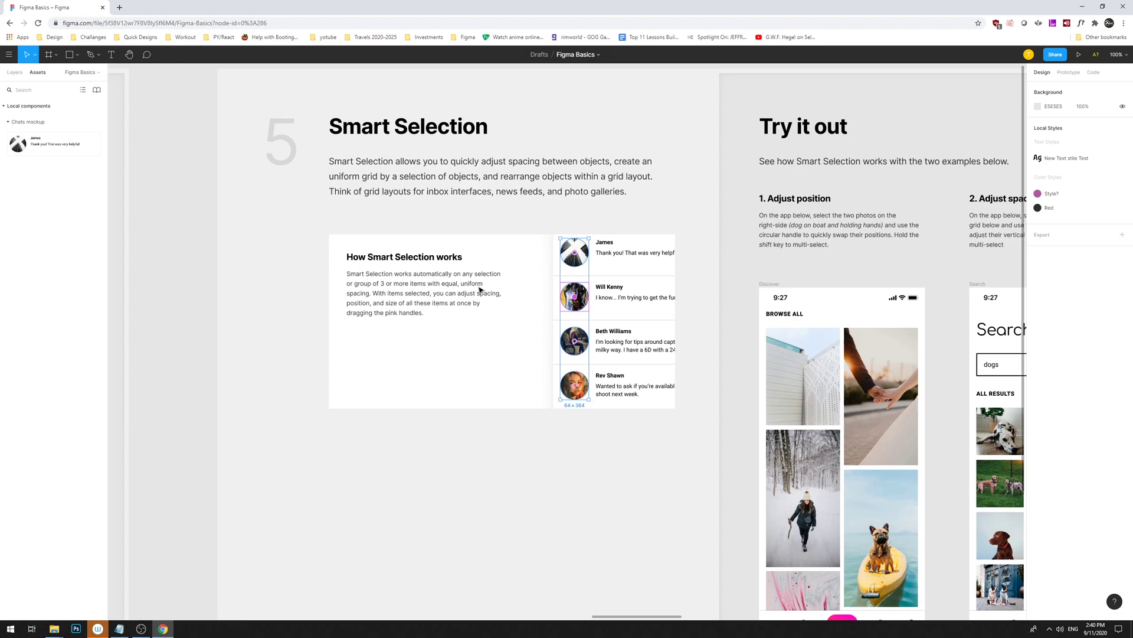
{"action": "left_click_drag", "start_coordinate": [642, 455], "coordinate": [557, 400]}
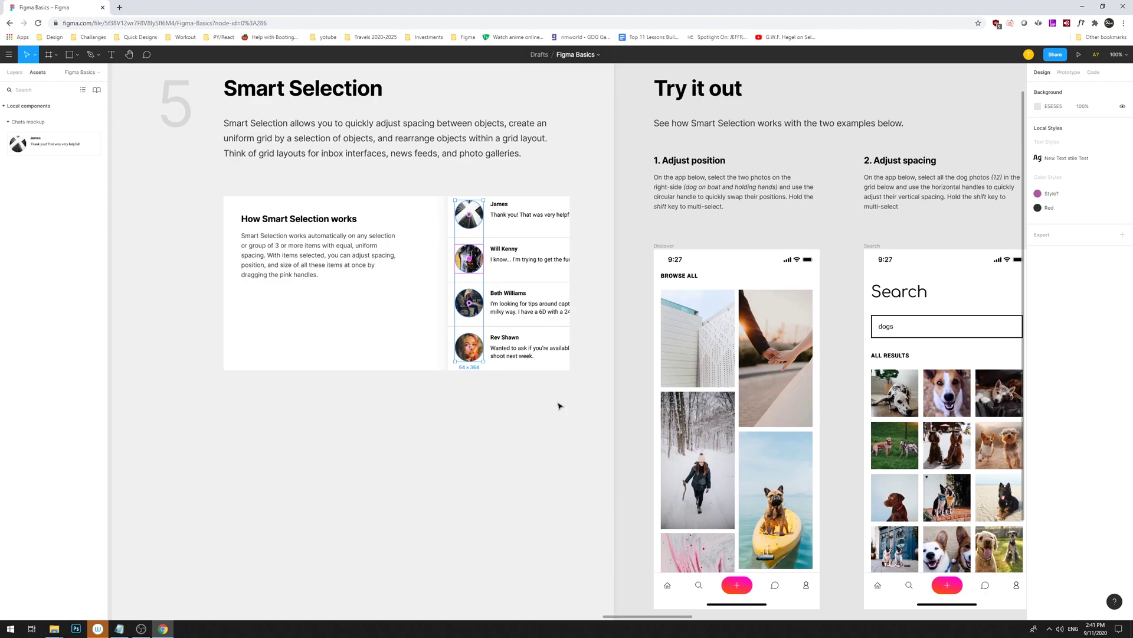
{"action": "scroll", "coordinate": [560, 405], "scroll_direction": "right", "scroll_amount": 5}
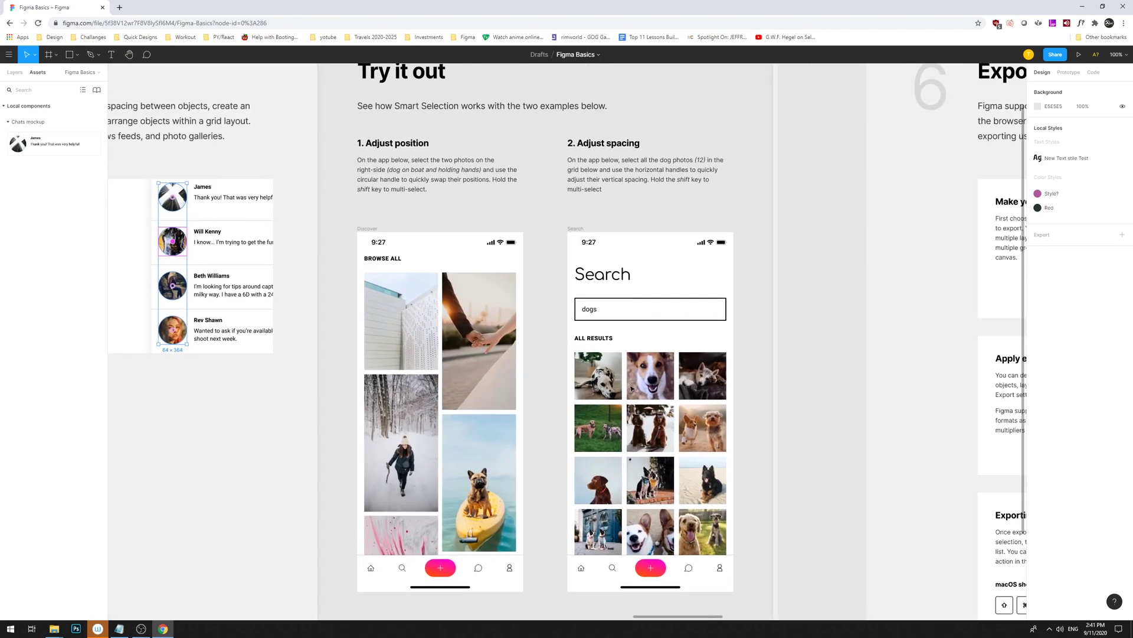
Swap the holding-hands photo and the dog-on-boat photo in the Discover screen using Smart Selection.
{"action": "left_click", "coordinate": [455, 311]}
{"action": "left_click_drag", "start_coordinate": [537, 319], "coordinate": [582, 296]}
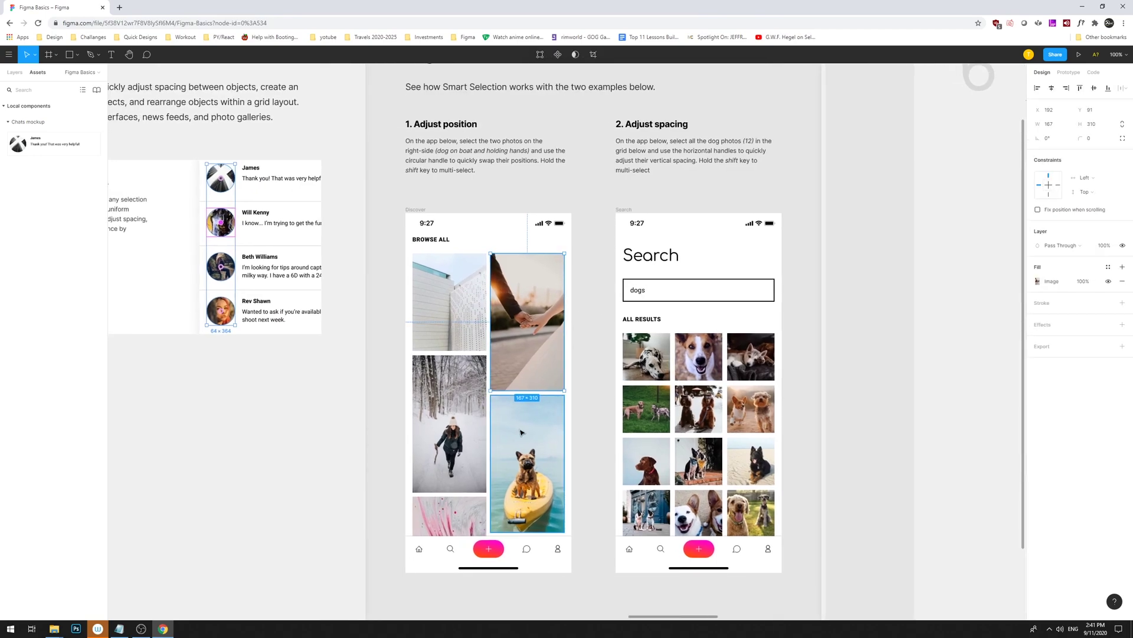
{"action": "left_click", "coordinate": [527, 403], "text": "shift"}
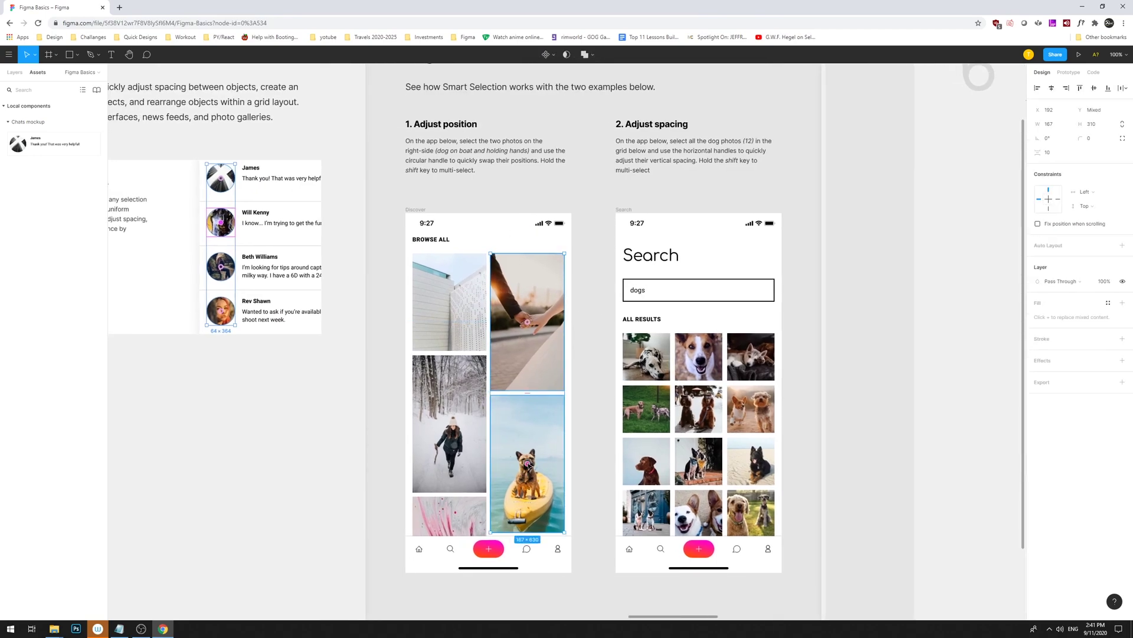
{"action": "left_click_drag", "start_coordinate": [528, 463], "coordinate": [531, 321]}
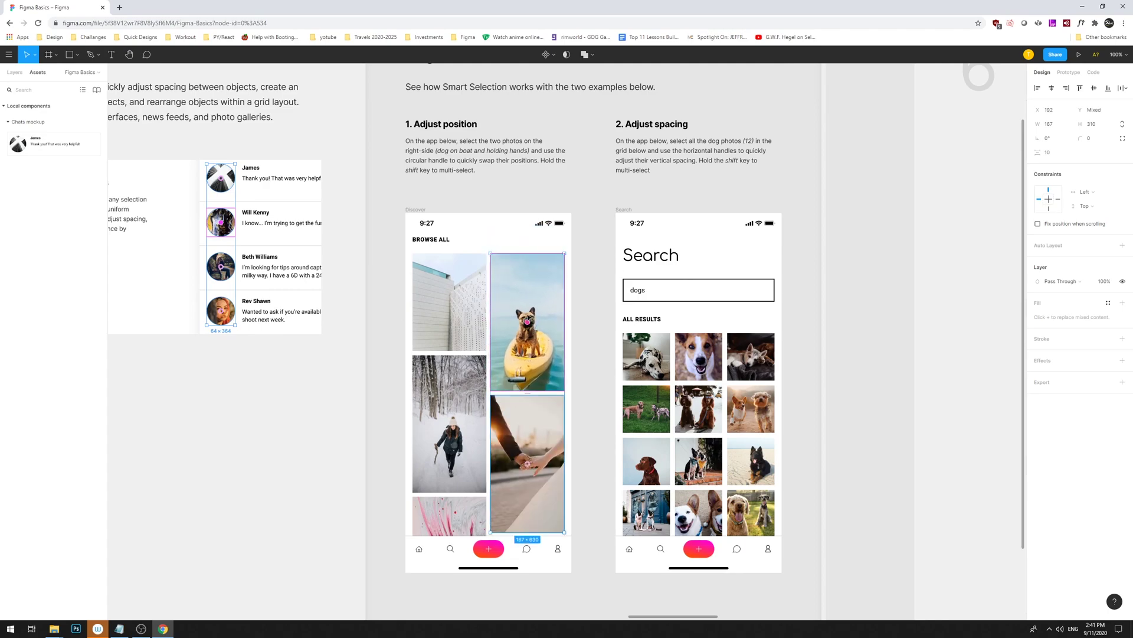
{"action": "left_click", "coordinate": [576, 336]}
Swap the snow and building photos in the Discover screen's first column, and swap them back.
{"action": "left_click_drag", "start_coordinate": [622, 324], "coordinate": [681, 318]}
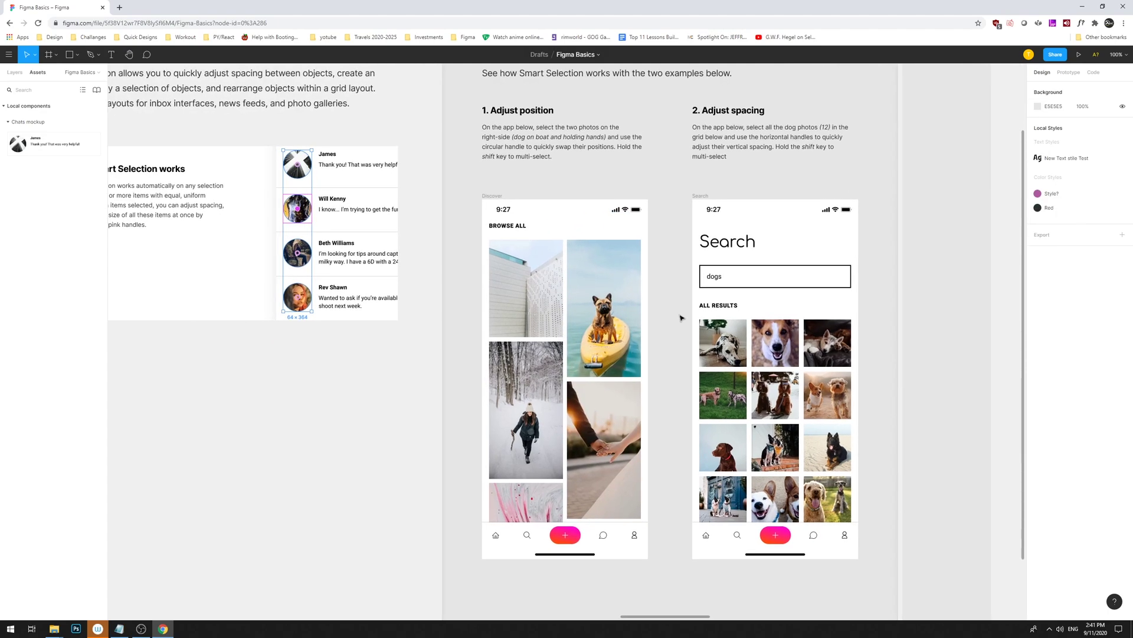
{"action": "left_click", "coordinate": [533, 393]}
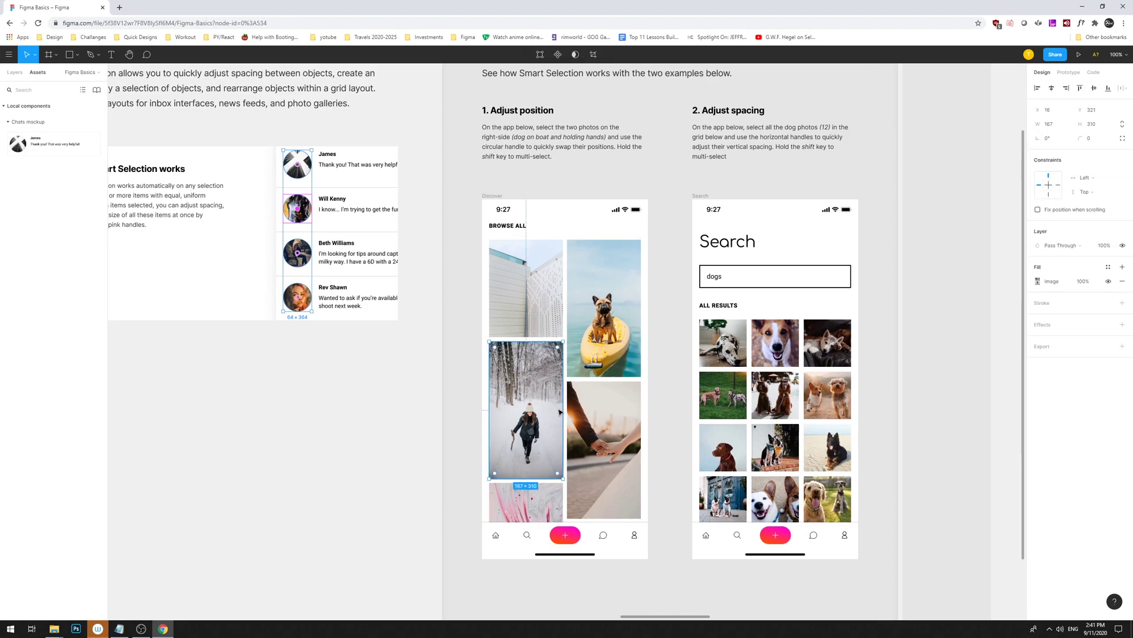
{"action": "left_click", "coordinate": [542, 285], "text": "shift"}
{"action": "left_click_drag", "start_coordinate": [528, 412], "coordinate": [528, 309]}
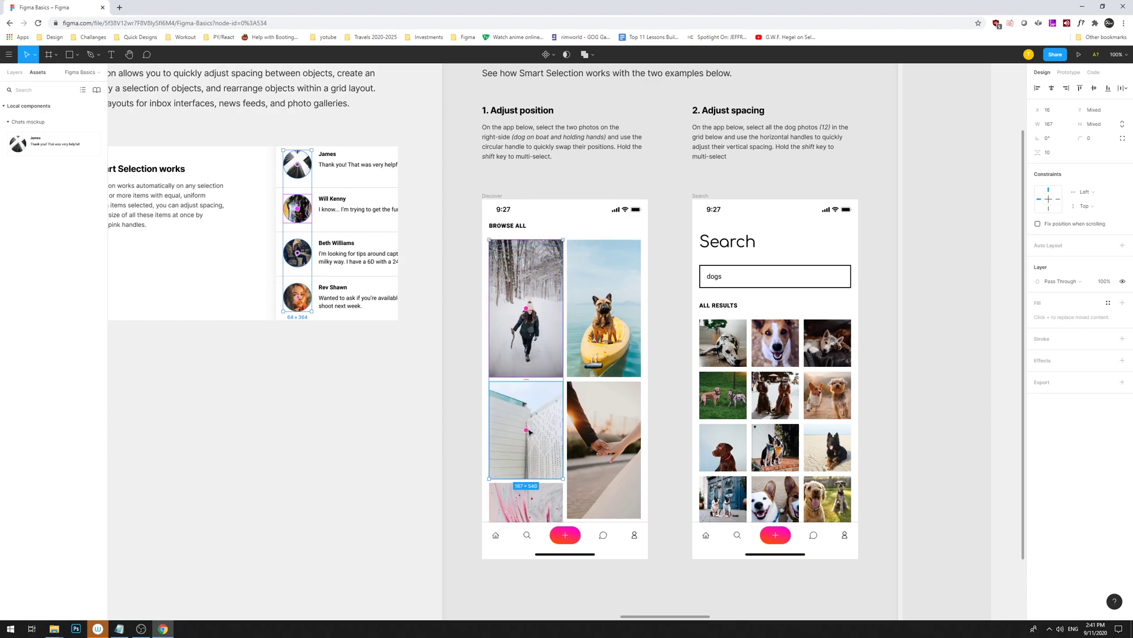
{"action": "left_click_drag", "start_coordinate": [527, 432], "coordinate": [533, 362]}
{"action": "mouse_move", "coordinate": [531, 424]}
{"action": "left_mouse_down"}
{"action": "mouse_move", "coordinate": [544, 372]}
{"action": "mouse_move", "coordinate": [533, 415]}
{"action": "mouse_move", "coordinate": [534, 322]}
{"action": "mouse_move", "coordinate": [536, 405]}
{"action": "left_mouse_up"}
{"action": "left_click", "coordinate": [533, 415]}
{"action": "left_click", "coordinate": [536, 315]}
{"action": "left_click", "coordinate": [530, 378], "text": "shift"}
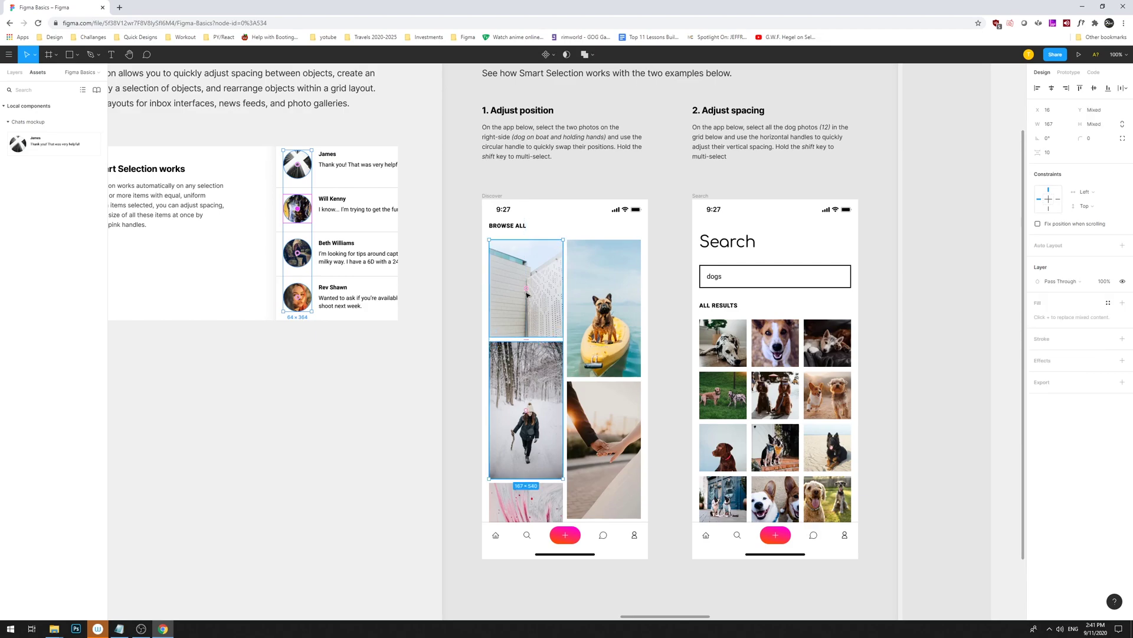
{"action": "left_click_drag", "start_coordinate": [548, 332], "coordinate": [552, 304]}
{"action": "left_click", "coordinate": [655, 316]}
Try a Smart Selection of the building photo together with the diagonally opposite holding-hands photo.
{"action": "left_click_drag", "start_coordinate": [668, 296], "coordinate": [706, 255]}
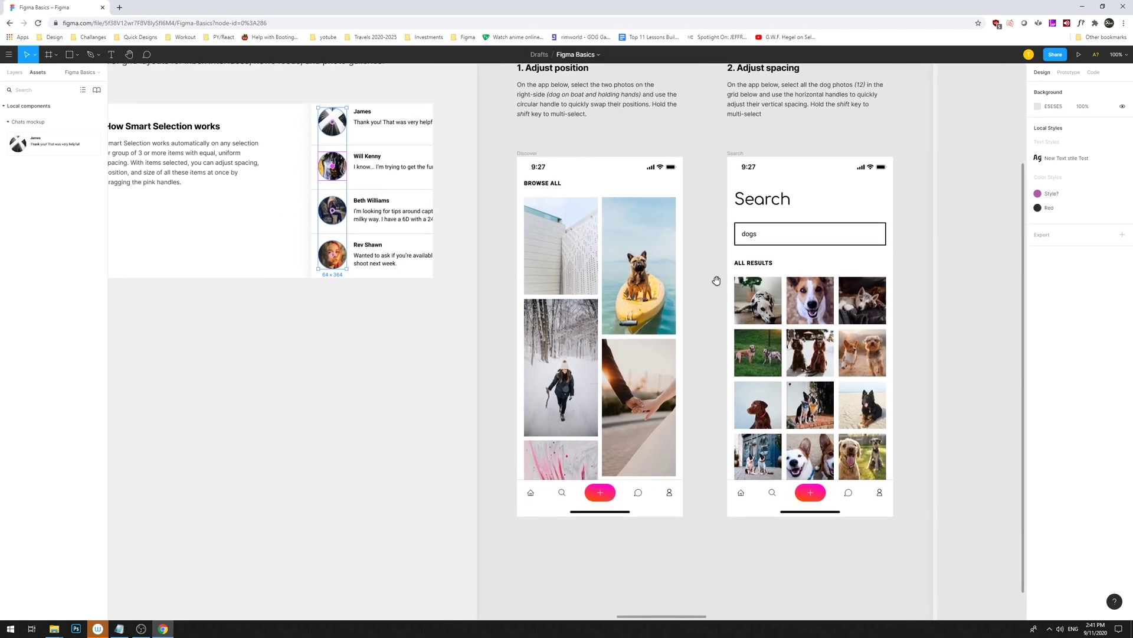
{"action": "left_click", "coordinate": [605, 262]}
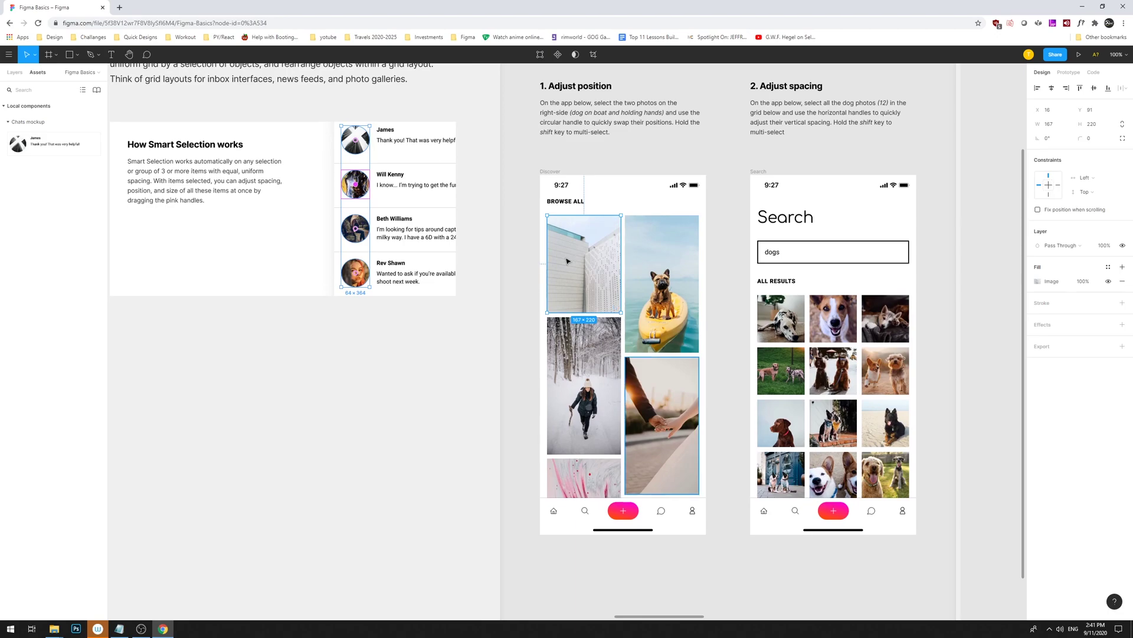
{"action": "left_click", "coordinate": [668, 441], "text": "shift"}
{"action": "left_click", "coordinate": [718, 396]}
{"action": "left_click", "coordinate": [597, 280]}
{"action": "left_click", "coordinate": [655, 397], "text": "shift"}
Swap the dog-on-boat photo with the building photo beside it, and undo the swap.
{"action": "left_click", "coordinate": [662, 297]}
{"action": "left_click", "coordinate": [603, 263], "text": "shift"}
{"action": "left_click_drag", "start_coordinate": [662, 284], "coordinate": [586, 272]}
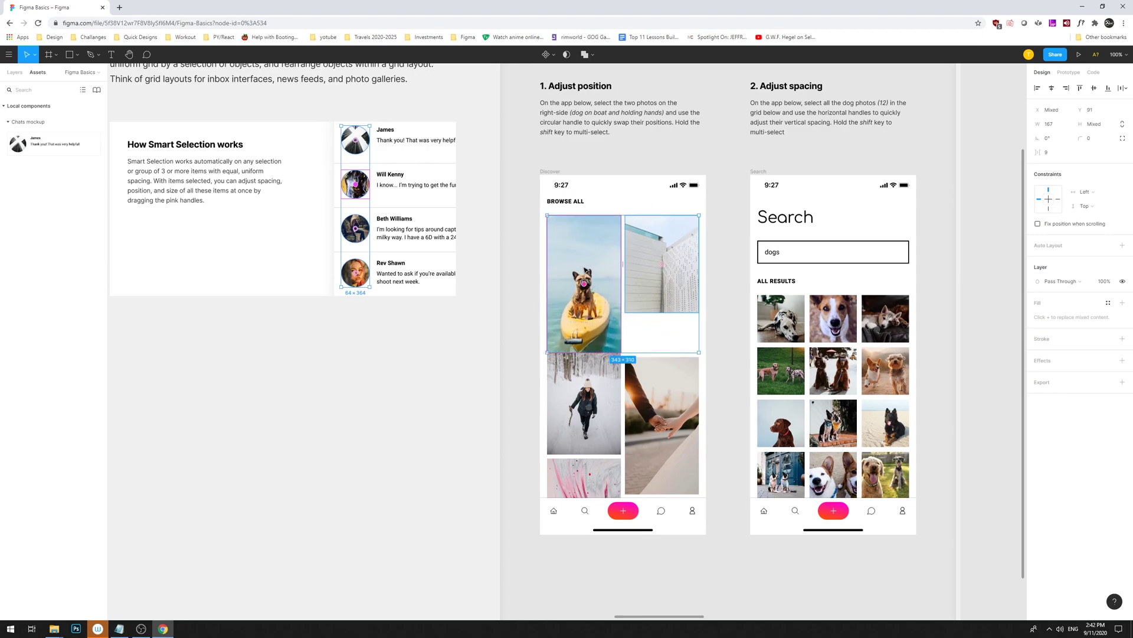
{"action": "key", "text": "ctrl+z"}
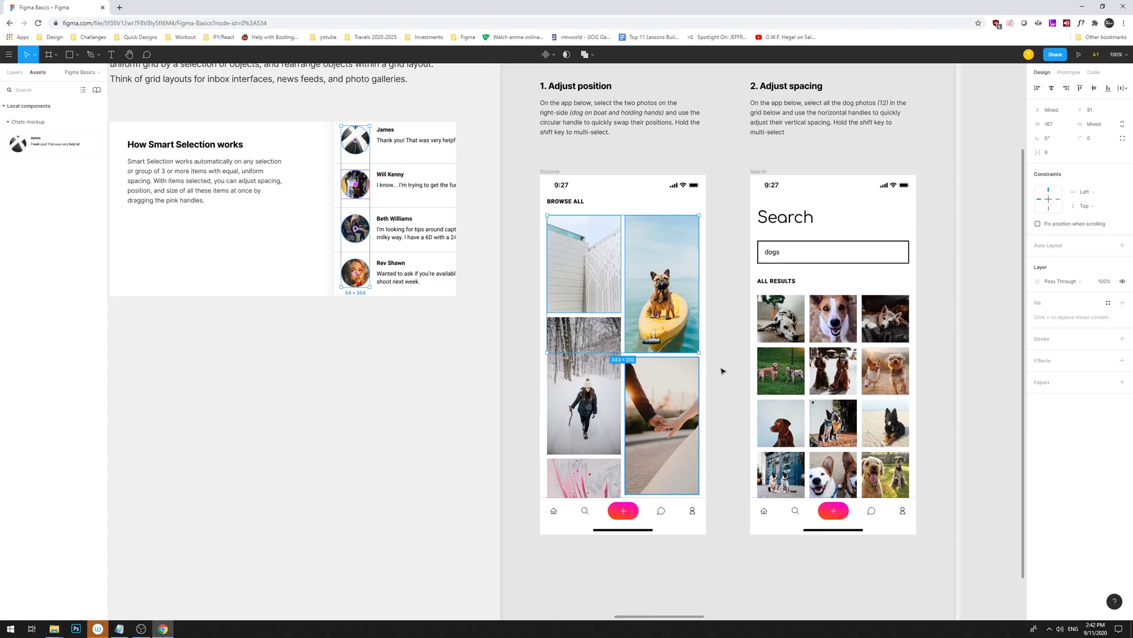
{"action": "left_click", "coordinate": [722, 371]}
Select the snow and dog-on-boat photos together and try the circular handle on the dog photo.
{"action": "left_click", "coordinate": [592, 417]}
{"action": "left_click", "coordinate": [649, 319], "text": "shift"}
{"action": "mouse_move", "coordinate": [661, 283]}
{"action": "left_mouse_down"}
{"action": "mouse_move", "coordinate": [649, 330]}
{"action": "mouse_move", "coordinate": [590, 378]}
{"action": "mouse_move", "coordinate": [661, 283]}
{"action": "left_mouse_up"}
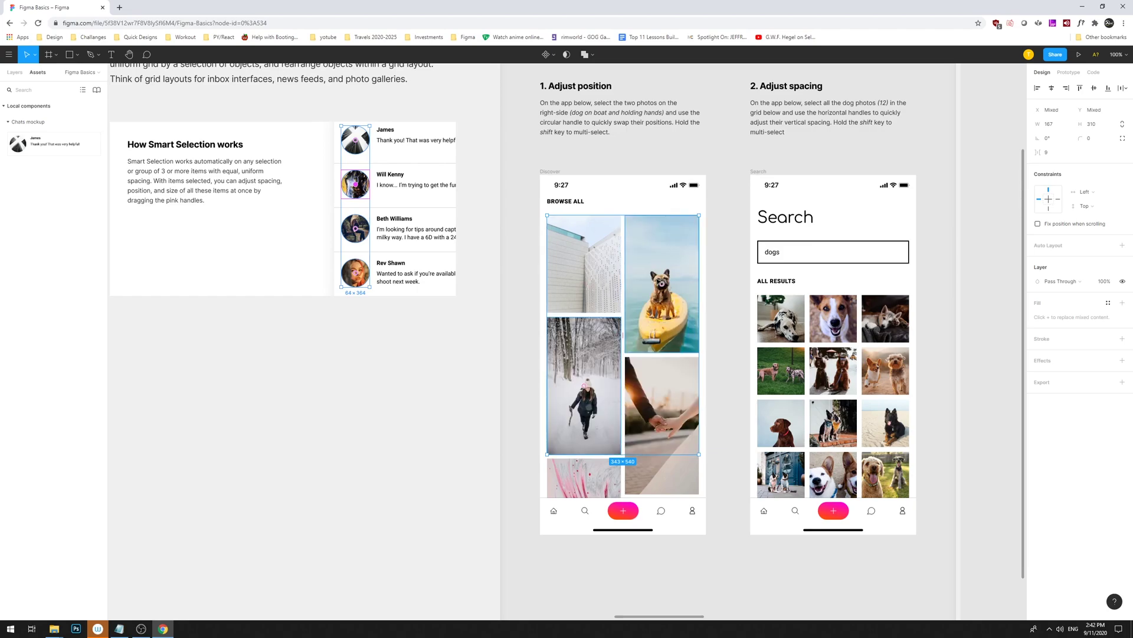
{"action": "left_click_drag", "start_coordinate": [662, 282], "coordinate": [661, 283]}
{"action": "left_click", "coordinate": [507, 388]}
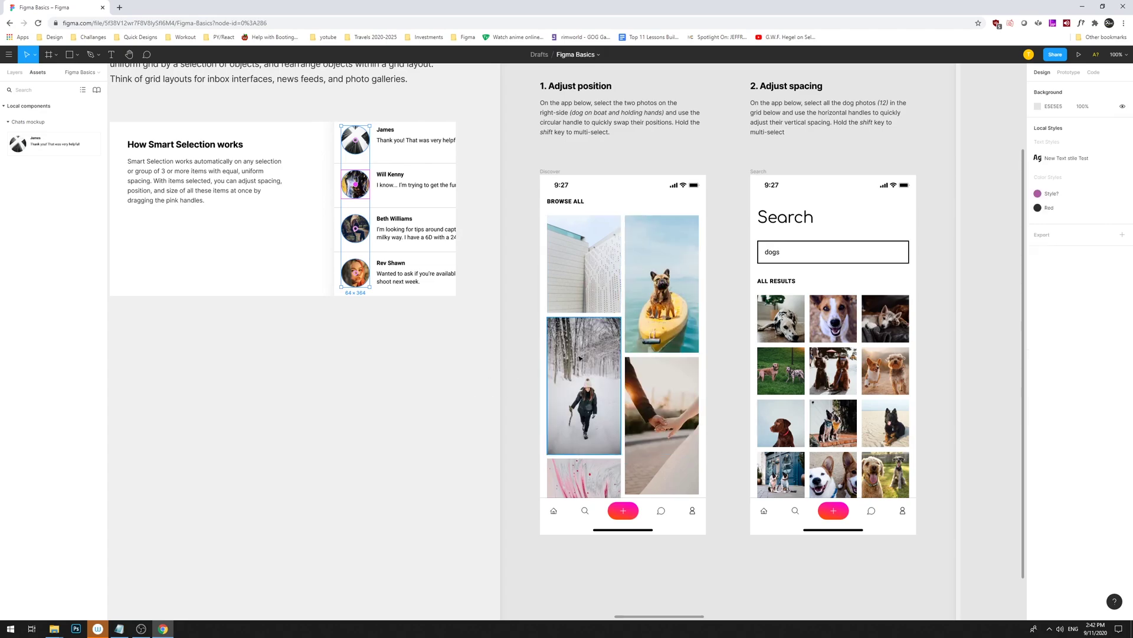
Reselect the snow and dog-on-boat photos and try to move the snow photo into the dog photo's place.
{"action": "left_click", "coordinate": [598, 386]}
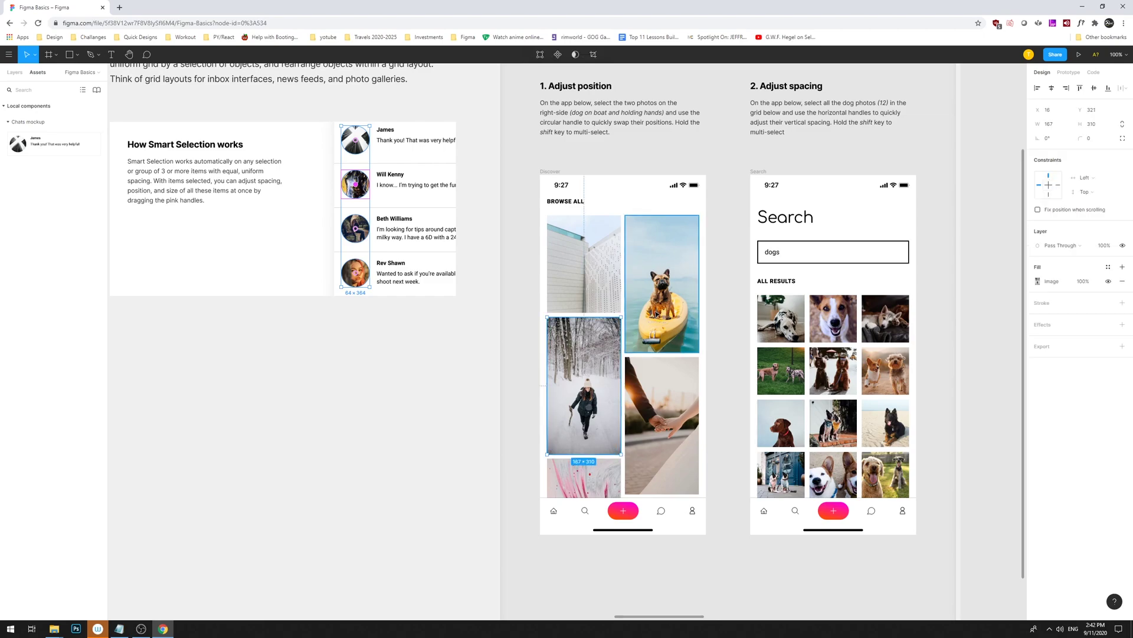
{"action": "left_click", "coordinate": [629, 350], "text": "shift"}
{"action": "left_click_drag", "start_coordinate": [584, 386], "coordinate": [660, 289]}
{"action": "mouse_move", "coordinate": [695, 323]}
{"action": "left_mouse_down"}
{"action": "mouse_move", "coordinate": [721, 336]}
{"action": "mouse_move", "coordinate": [721, 322]}
{"action": "mouse_move", "coordinate": [709, 337]}
{"action": "left_mouse_up"}
{"action": "left_click", "coordinate": [719, 337]}
Select each column's photo pair in turn, swap the snow and building photos, and undo the swap.
{"action": "left_click", "coordinate": [655, 381]}
{"action": "left_click", "coordinate": [656, 307], "text": "shift"}
{"action": "left_click", "coordinate": [568, 355]}
{"action": "left_click", "coordinate": [583, 279], "text": "shift"}
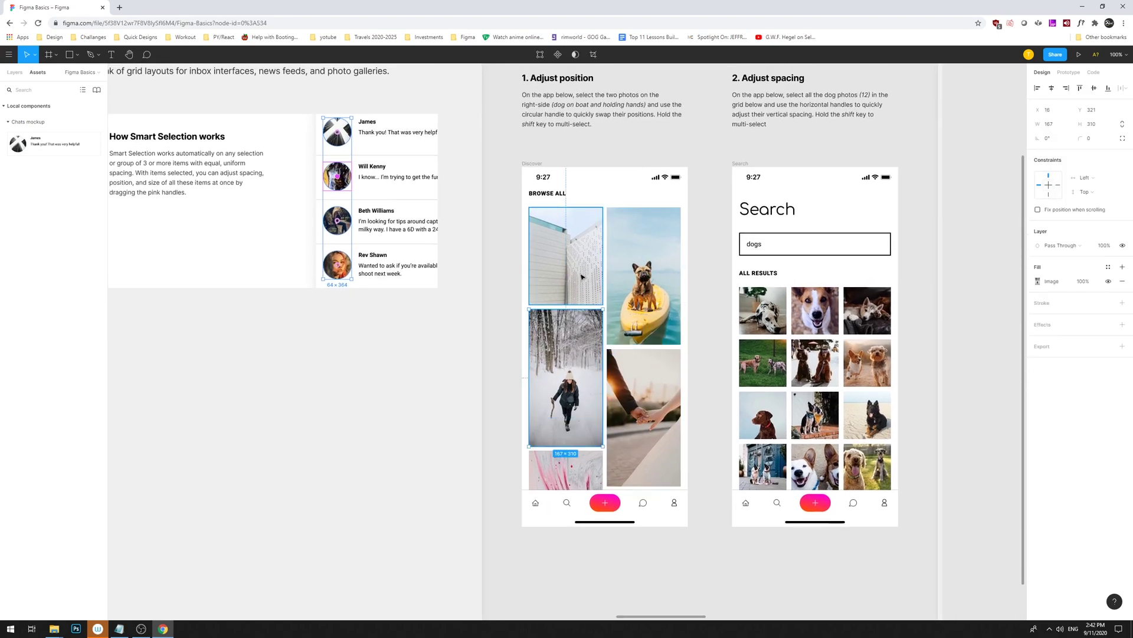
{"action": "left_click_drag", "start_coordinate": [568, 369], "coordinate": [581, 278]}
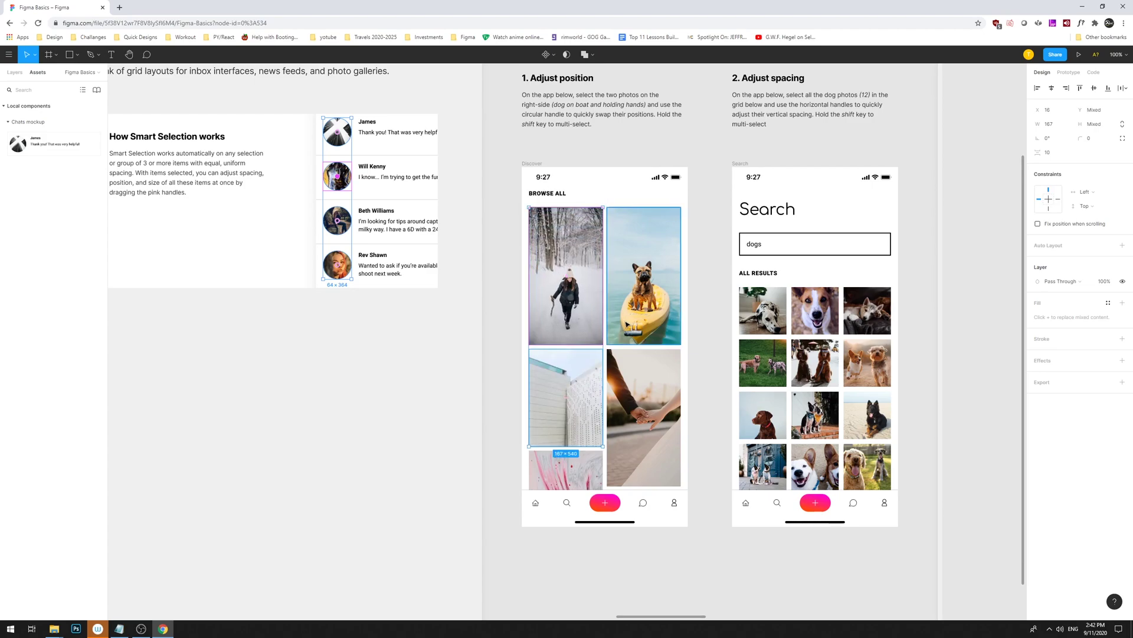
{"action": "key", "text": "ctrl+z"}
Swap the snow photo diagonally with the dog-on-boat photo, and undo the swap.
{"action": "left_click", "coordinate": [702, 349]}
{"action": "left_click", "coordinate": [595, 361]}
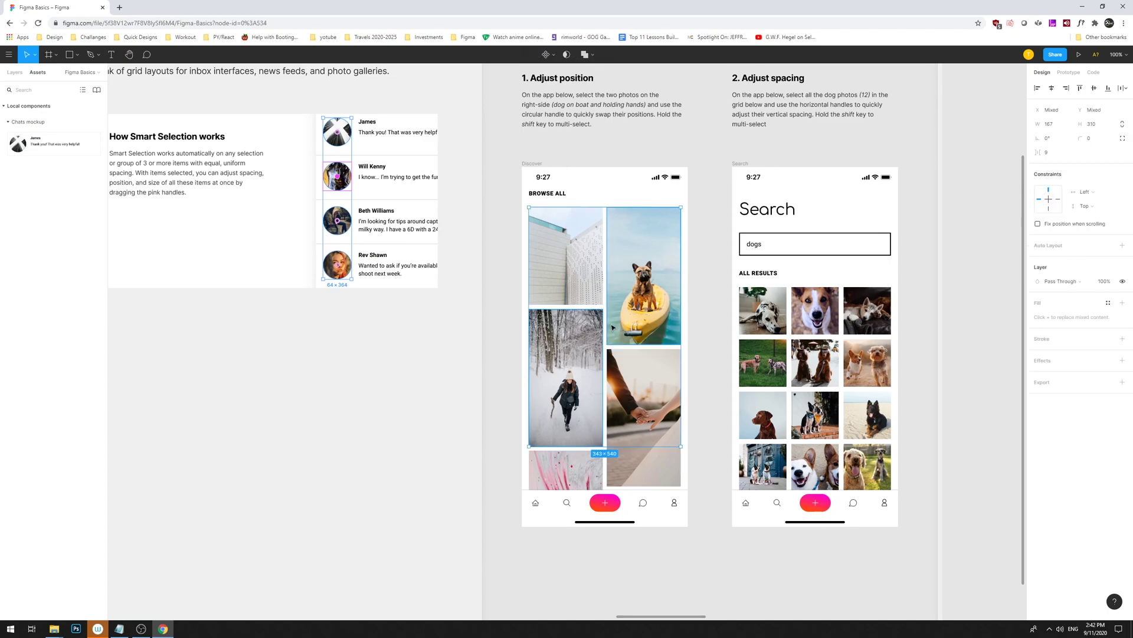
{"action": "left_click_drag", "start_coordinate": [570, 373], "coordinate": [639, 268]}
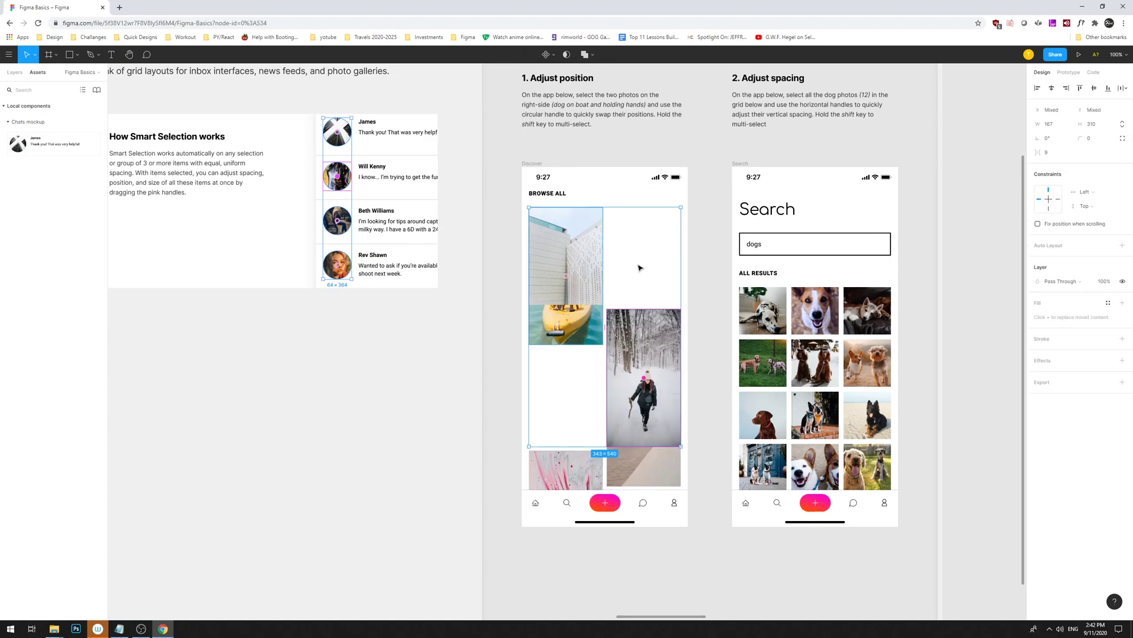
{"action": "key", "text": "ctrl+z"}
{"action": "left_click", "coordinate": [700, 331]}
{"action": "left_click_drag", "start_coordinate": [700, 331], "coordinate": [674, 359]}
{"action": "scroll", "coordinate": [688, 350], "scroll_direction": "up", "scroll_amount": 2}
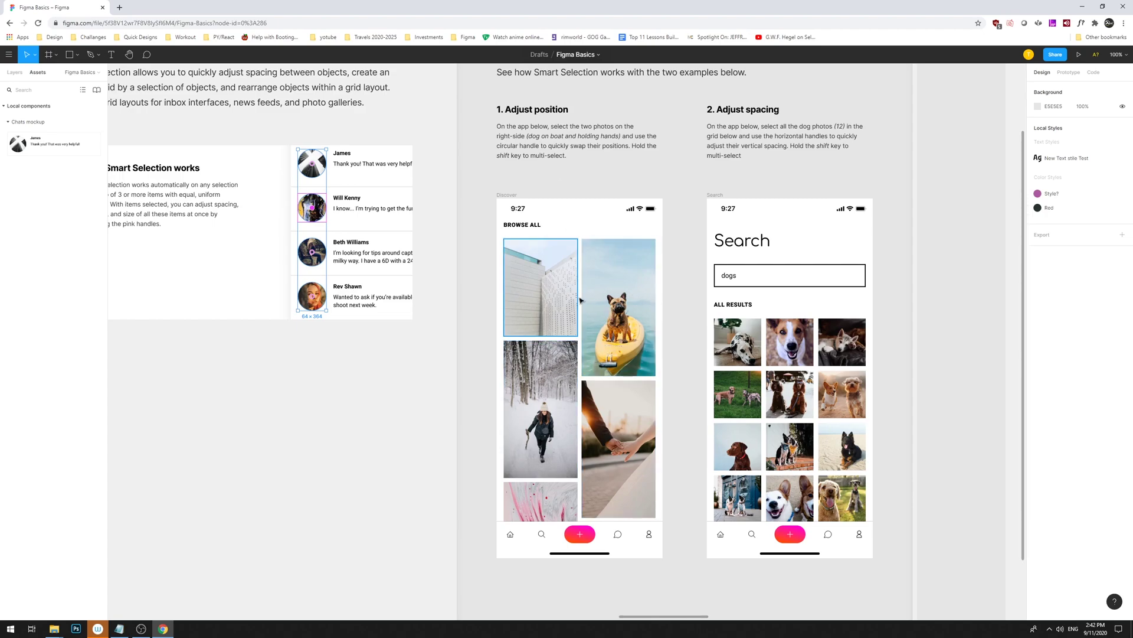
{"action": "left_click_drag", "start_coordinate": [670, 303], "coordinate": [552, 314]}
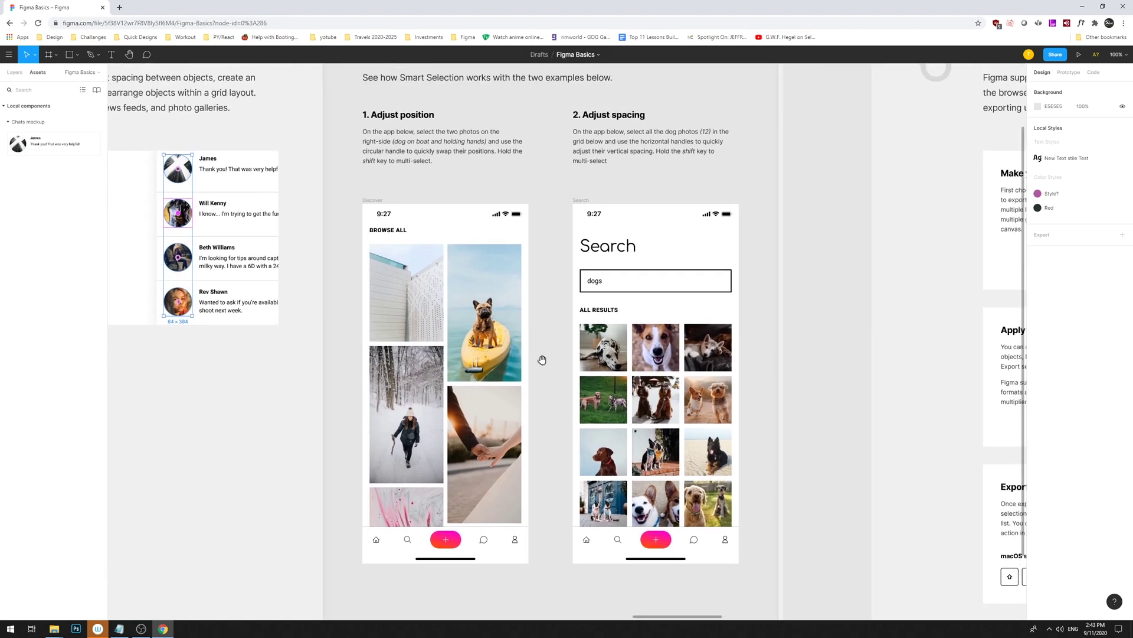
Swap the building and snow photos in the first column of the Discover mockup, and undo the swap.
{"action": "scroll", "coordinate": [539, 354], "scroll_direction": "up", "scroll_amount": 1}
{"action": "left_click", "coordinate": [597, 369]}
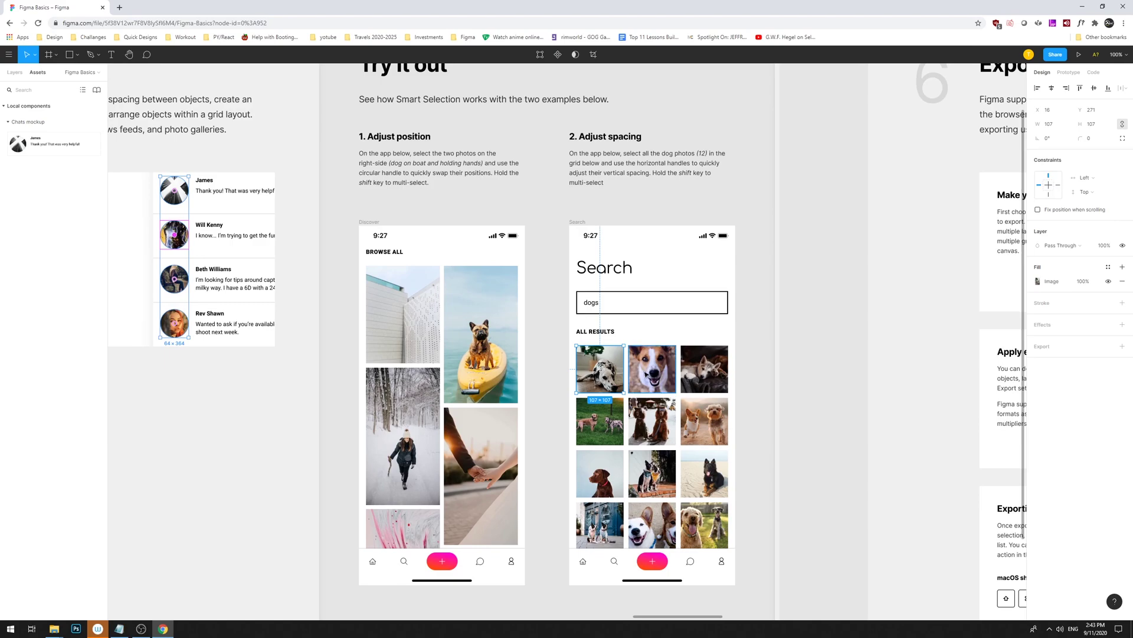
{"action": "left_click", "coordinate": [418, 348]}
{"action": "left_click", "coordinate": [407, 447], "text": "shift"}
{"action": "left_click_drag", "start_coordinate": [403, 314], "coordinate": [403, 456]}
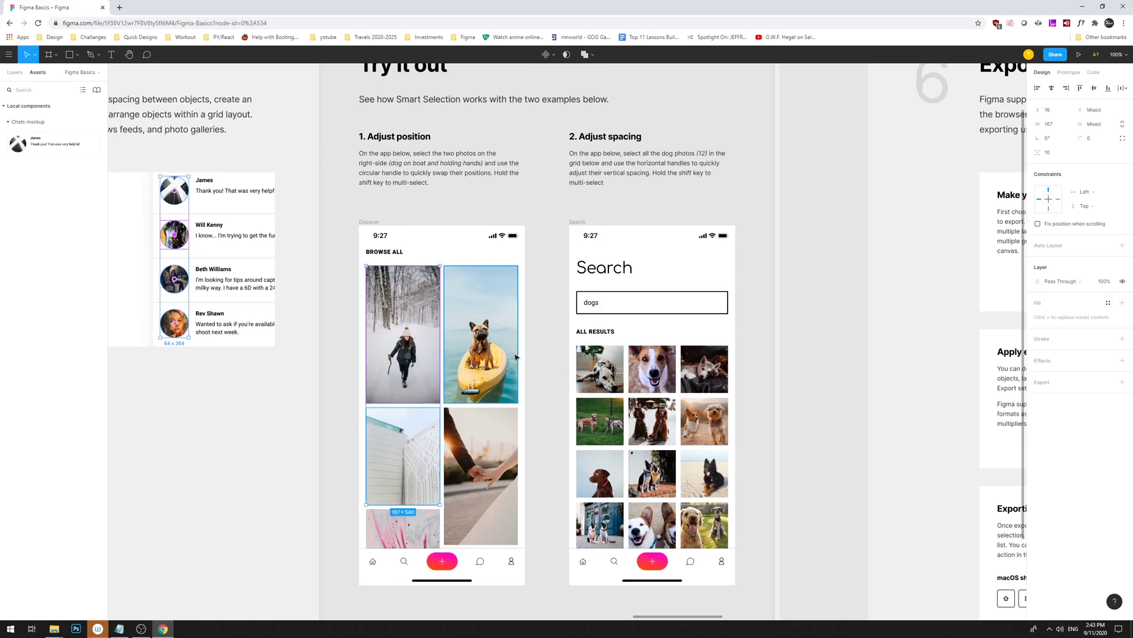
{"action": "key", "text": "ctrl+z"}
{"action": "key", "text": "Escape"}
Select the three top-row dog photos in the Search mockup and swap the dalmatian with the brown-and-white dog beside it.
{"action": "left_click_drag", "start_coordinate": [539, 362], "coordinate": [416, 332]}
{"action": "left_click", "coordinate": [490, 343]}
{"action": "left_click", "coordinate": [542, 342], "text": "shift"}
{"action": "left_click", "coordinate": [594, 343], "text": "shift"}
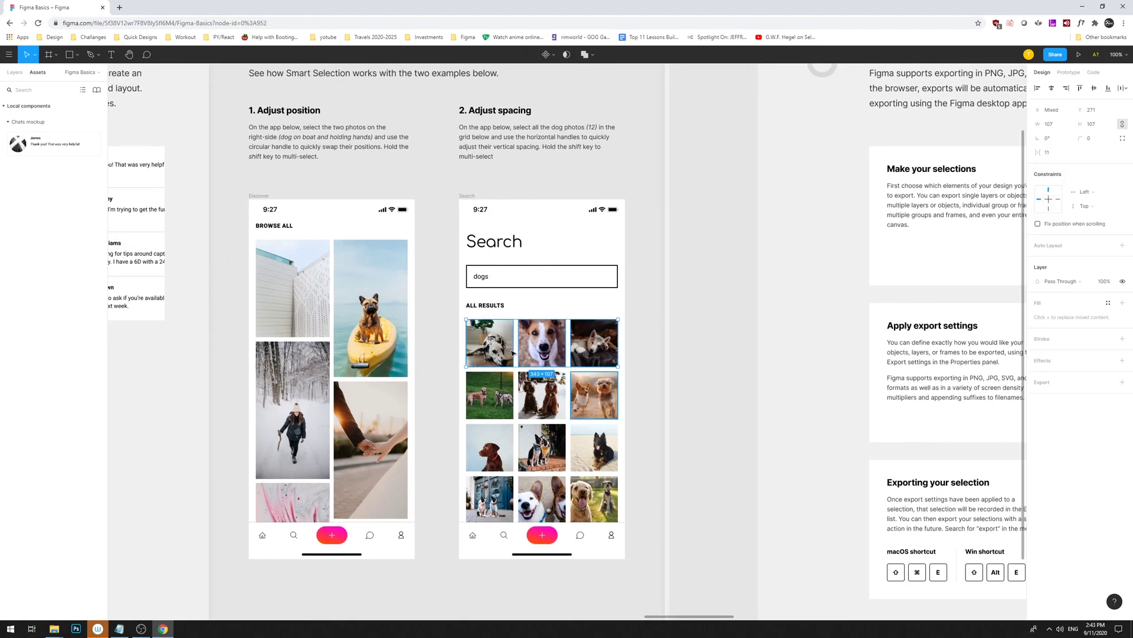
{"action": "left_click_drag", "start_coordinate": [493, 347], "coordinate": [597, 394]}
Add the second row of dog photos to the selection and try to move the dalmatian photo into that row.
{"action": "left_click", "coordinate": [594, 394], "text": "shift"}
{"action": "left_click", "coordinate": [541, 394], "text": "shift"}
{"action": "left_click", "coordinate": [490, 394], "text": "shift"}
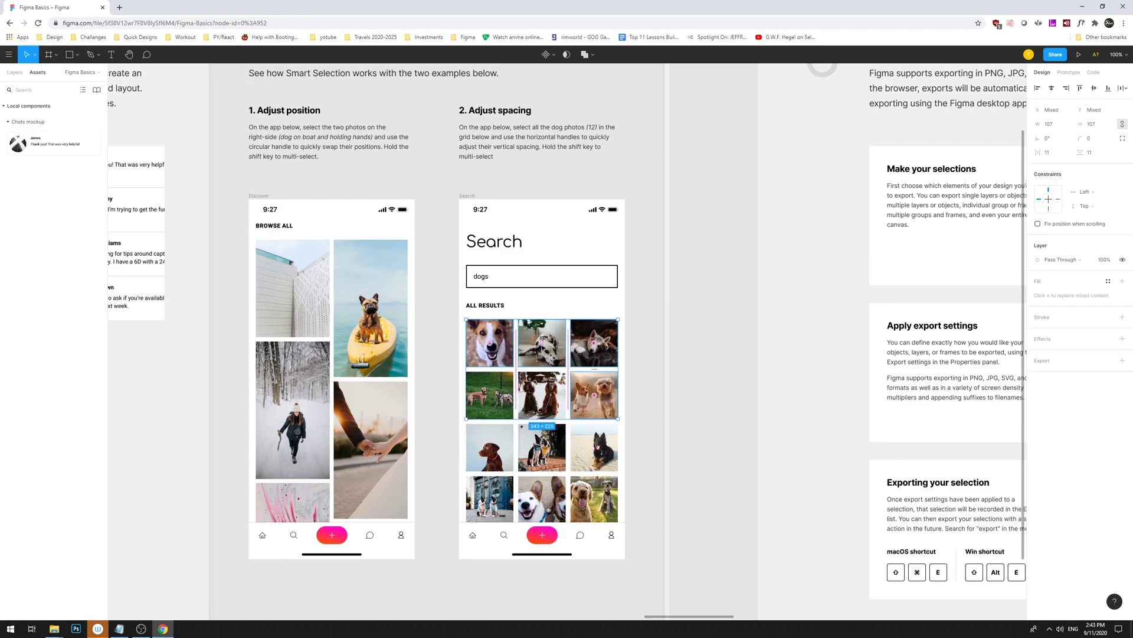
{"action": "left_click_drag", "start_coordinate": [542, 342], "coordinate": [589, 398]}
{"action": "left_click_drag", "start_coordinate": [666, 403], "coordinate": [553, 354]}
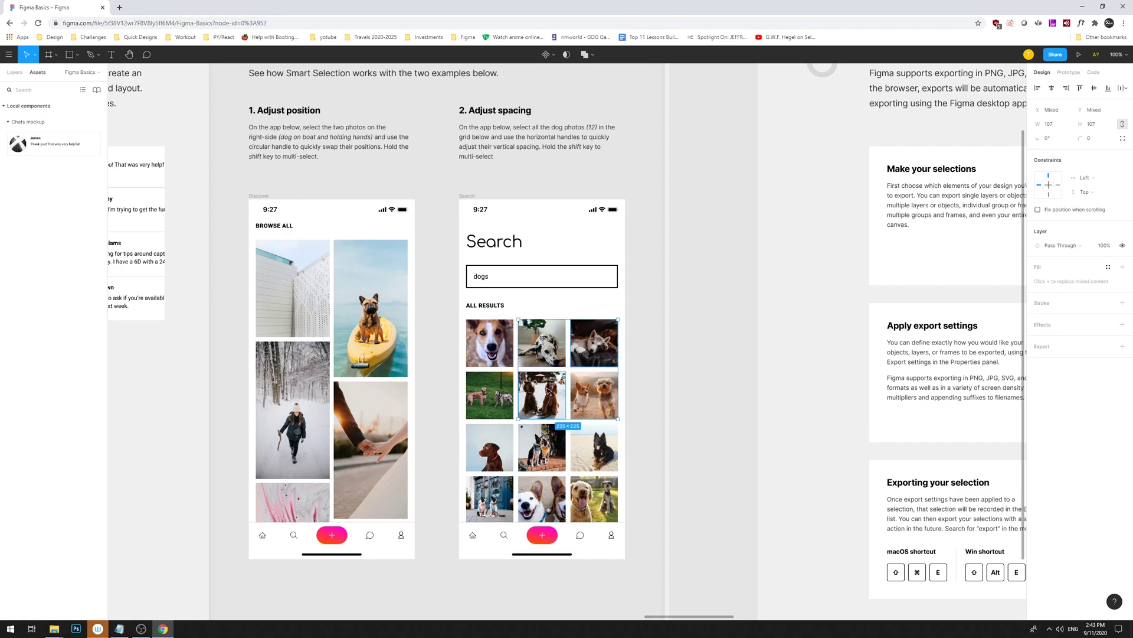
Delete the dalmatian photo from the top row of the grid, and undo the deletion.
{"action": "left_click", "coordinate": [508, 393]}
{"action": "left_click", "coordinate": [538, 347], "text": "shift"}
{"action": "left_click", "coordinate": [721, 363]}
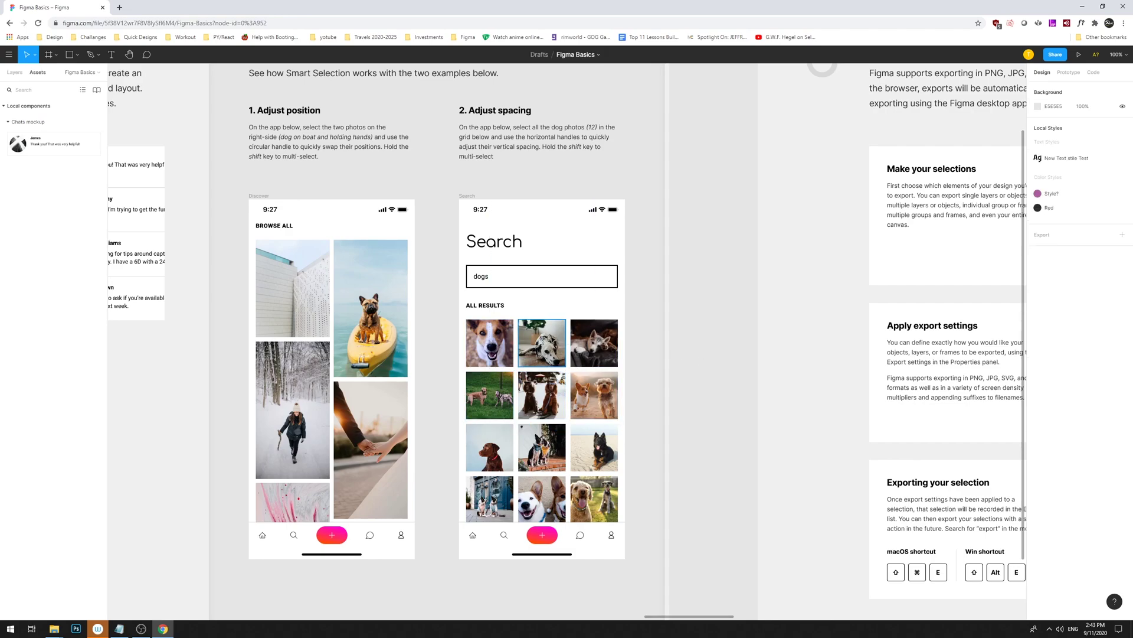
{"action": "left_click", "coordinate": [540, 348]}
{"action": "key", "text": "Delete"}
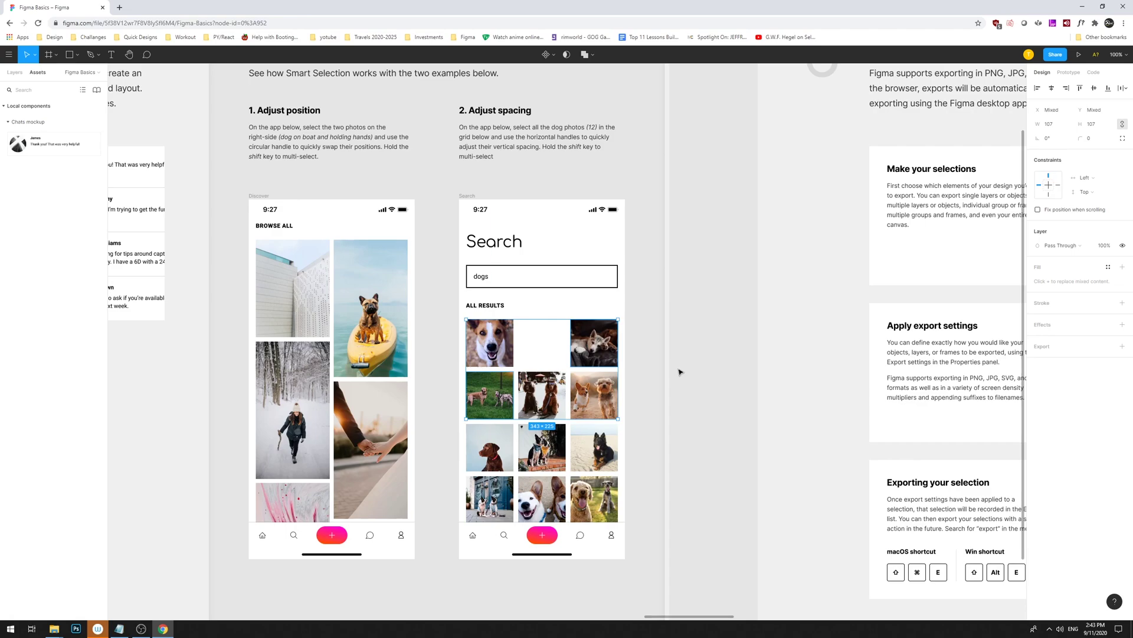
{"action": "key", "text": "ctrl+z"}
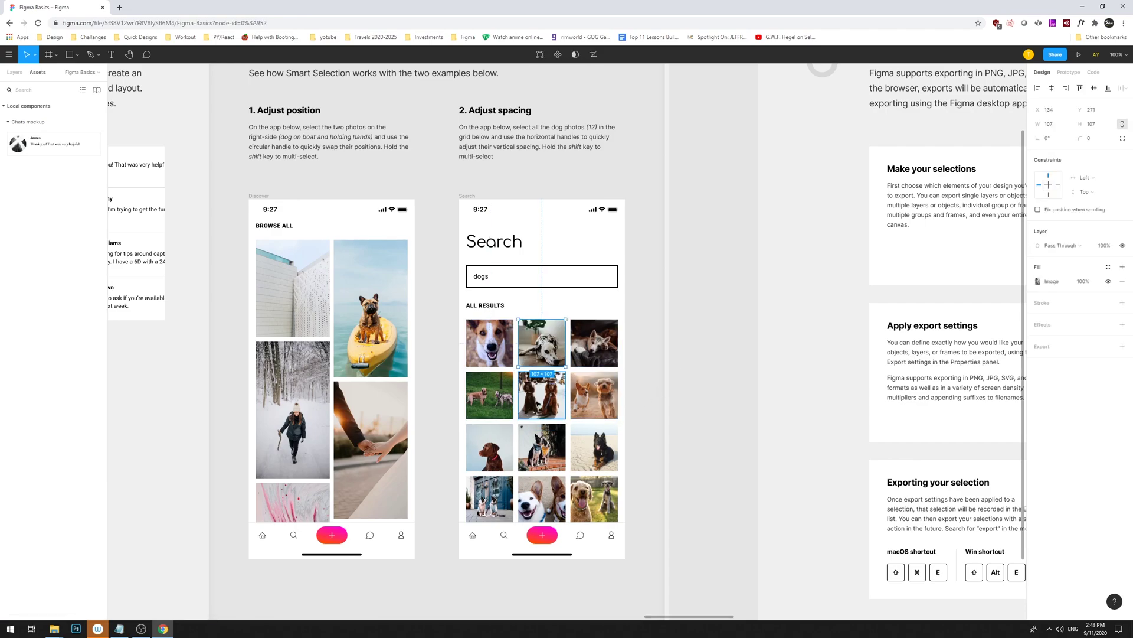
Select the first three photos of the middle column and move the third-row dog photo to the top of the column.
{"action": "left_click", "coordinate": [550, 405], "text": "shift"}
{"action": "left_click", "coordinate": [550, 440], "text": "shift"}
{"action": "left_click_drag", "start_coordinate": [542, 446], "coordinate": [542, 342]}
Extend the selection to the neighbouring column and try to move the two-brown-dogs photo into the second row.
{"action": "left_click", "coordinate": [596, 404], "text": "shift"}
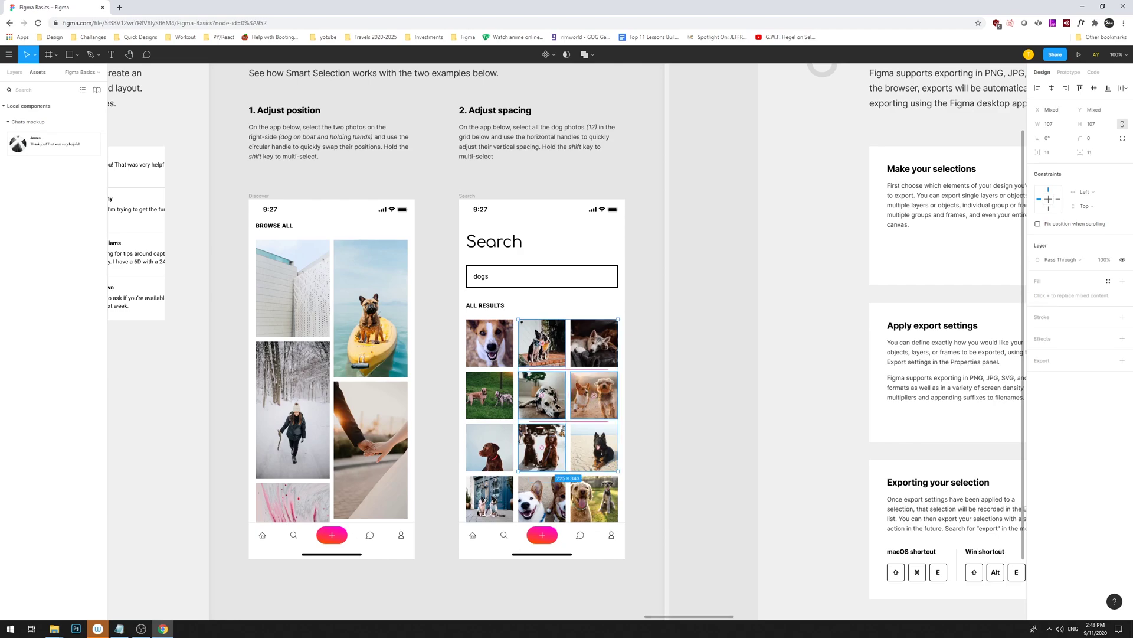
{"action": "left_click_drag", "start_coordinate": [542, 447], "coordinate": [648, 413]}
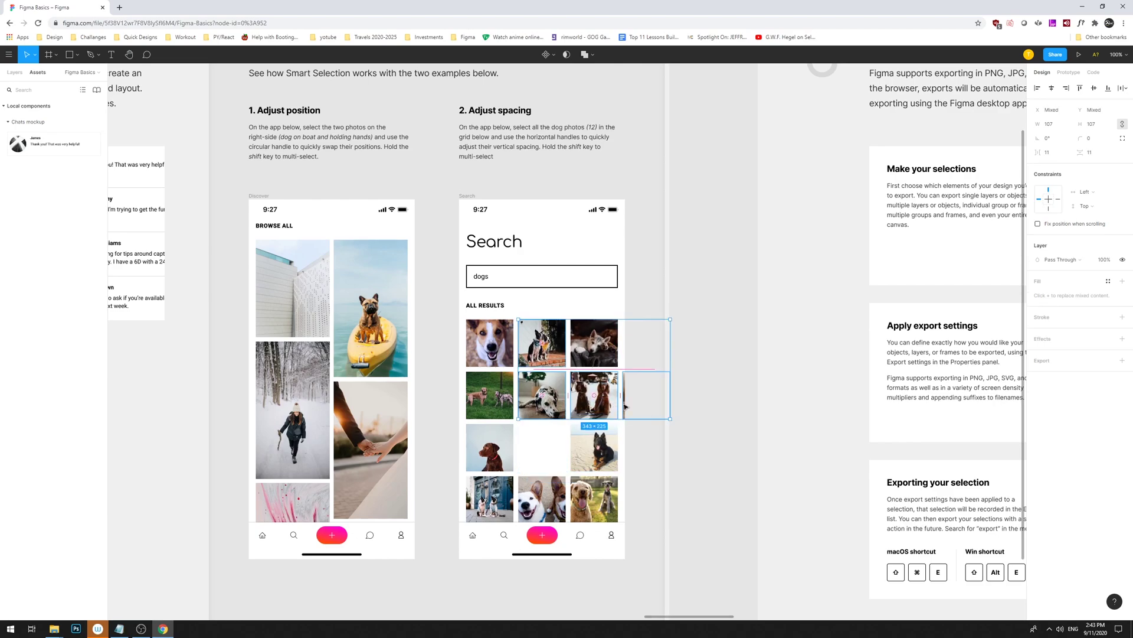
{"action": "left_click_drag", "start_coordinate": [626, 407], "coordinate": [625, 406]}
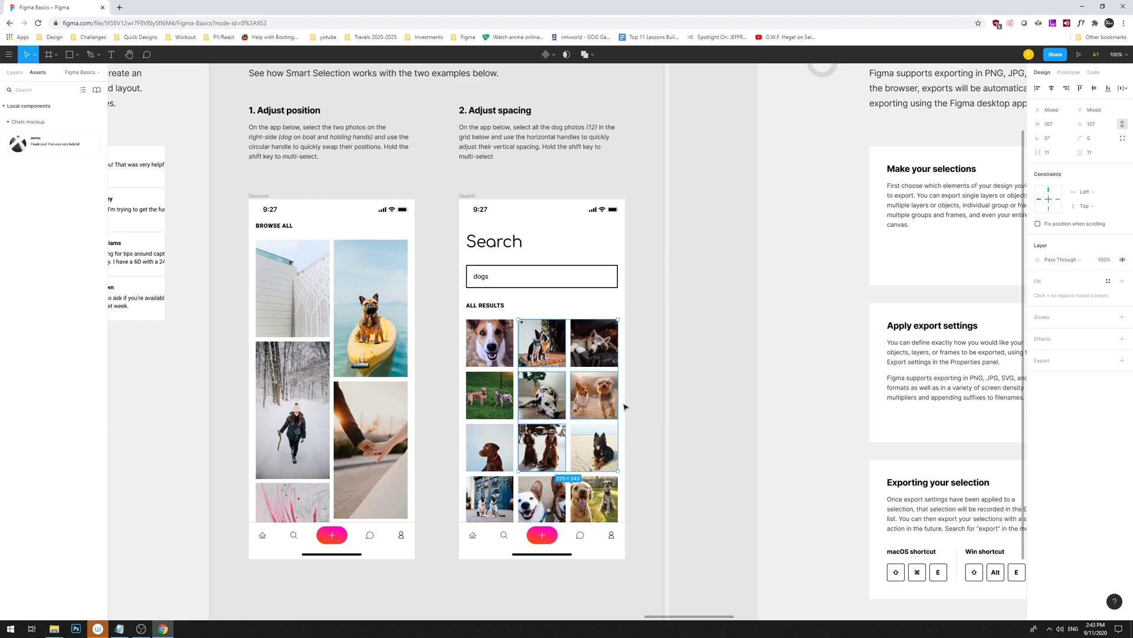
Select all twelve dog photos in the Search mockup, adjust the spacing between them, and undo the adjustment.
{"action": "left_click", "coordinate": [767, 359]}
{"action": "left_click_drag", "start_coordinate": [767, 358], "coordinate": [836, 269]}
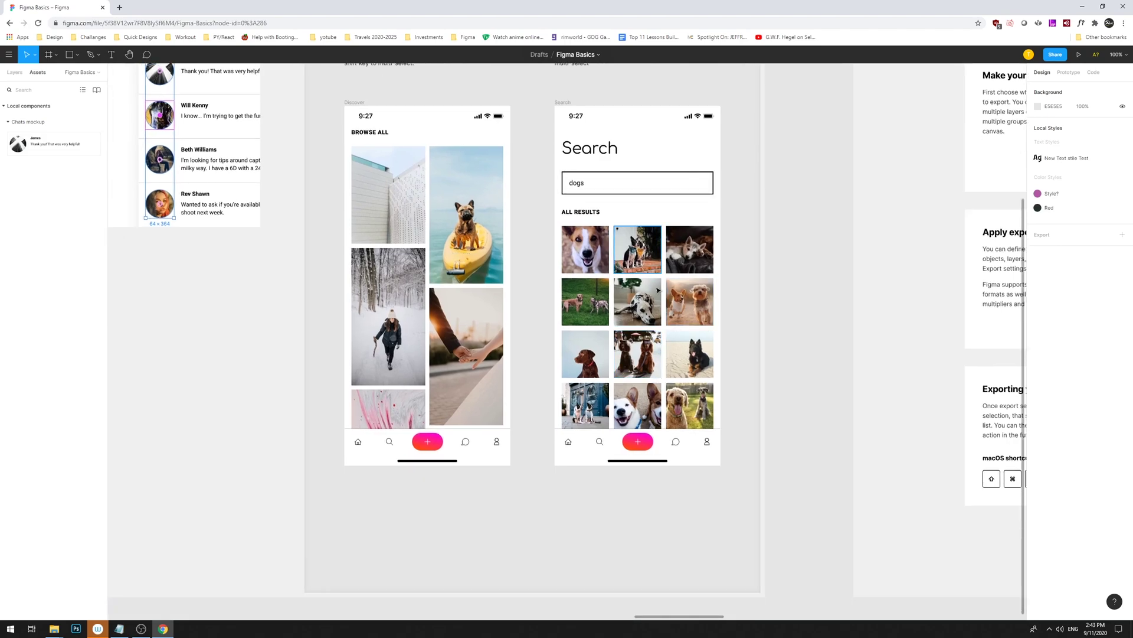
{"action": "left_click_drag", "start_coordinate": [776, 309], "coordinate": [716, 443]}
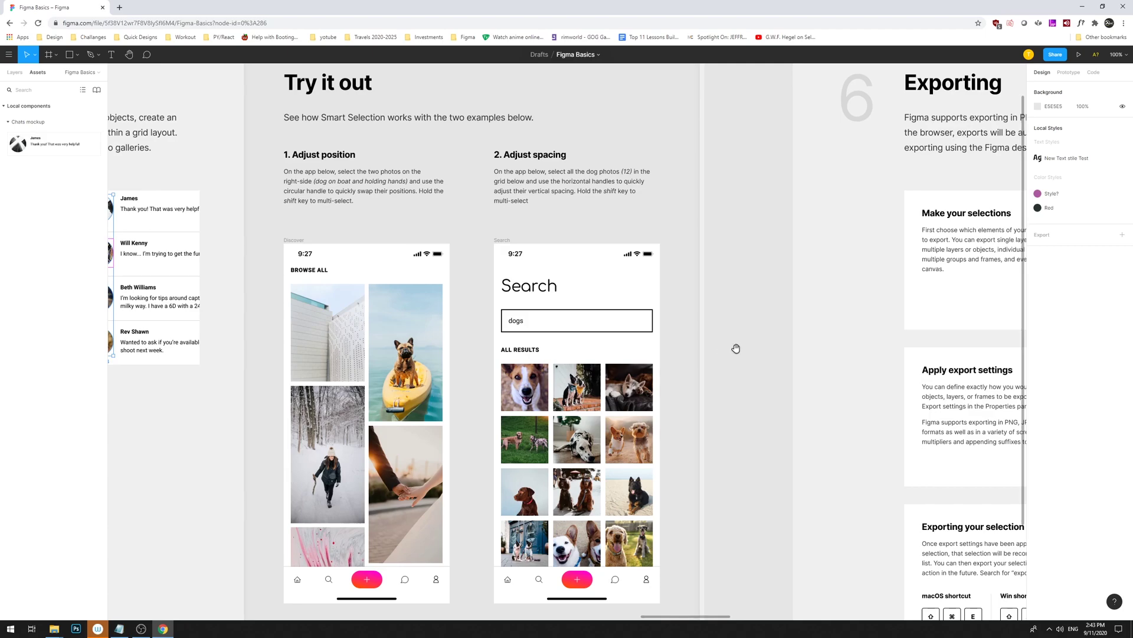
{"action": "scroll", "coordinate": [733, 345], "scroll_direction": "left", "scroll_amount": 1}
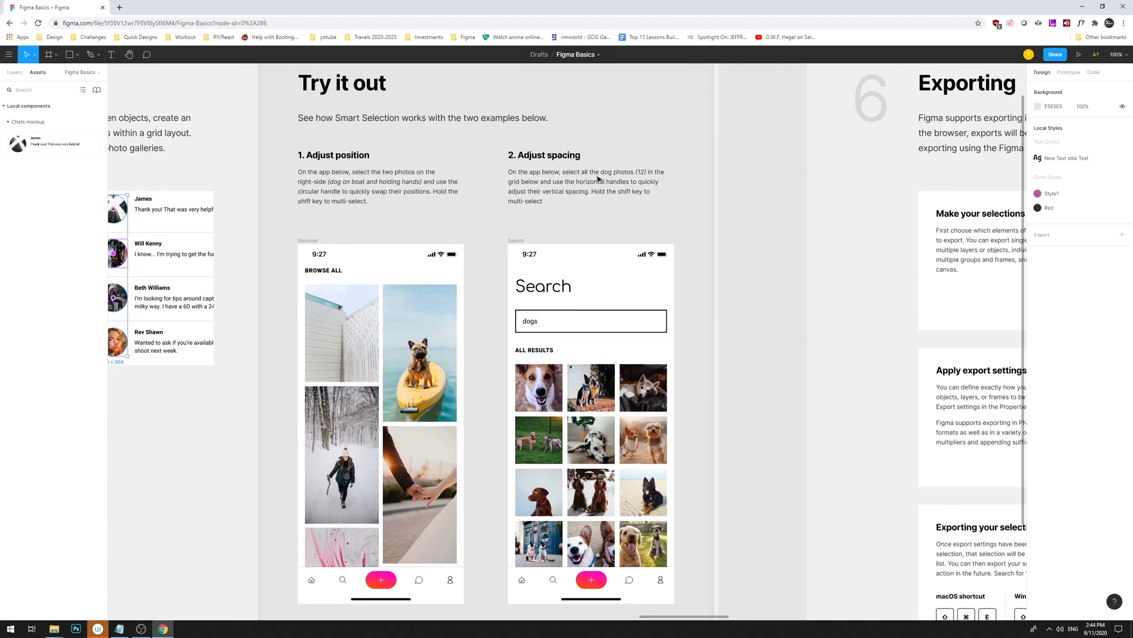
{"action": "left_click_drag", "start_coordinate": [692, 530], "coordinate": [507, 385]}
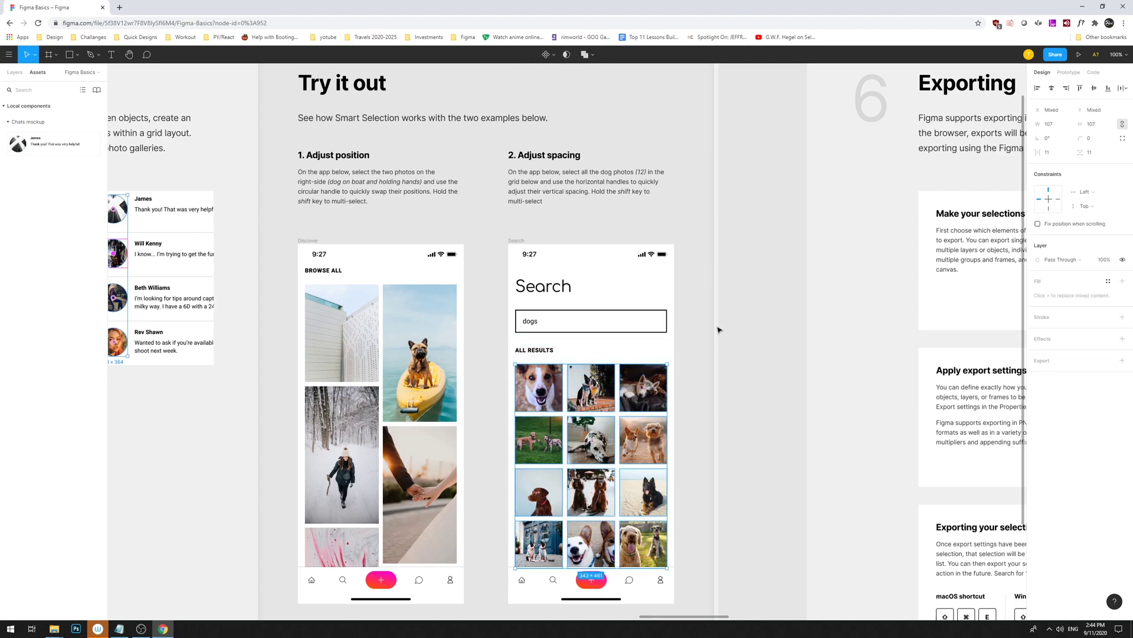
{"action": "mouse_move", "coordinate": [617, 466]}
{"action": "mouse_move", "coordinate": [564, 437]}
{"action": "left_mouse_down"}
{"action": "mouse_move", "coordinate": [589, 407]}
{"action": "mouse_move", "coordinate": [589, 440]}
{"action": "mouse_move", "coordinate": [589, 403]}
{"action": "mouse_move", "coordinate": [590, 418]}
{"action": "mouse_move", "coordinate": [571, 421]}
{"action": "left_mouse_up"}
{"action": "key", "text": "ctrl+z"}
Select the three top-row dog photos and widen the horizontal gaps between them.
{"action": "left_click", "coordinate": [741, 371]}
{"action": "left_click_drag", "start_coordinate": [755, 339], "coordinate": [510, 238]}
{"action": "left_click_drag", "start_coordinate": [548, 138], "coordinate": [387, 248]}
{"action": "scroll", "coordinate": [463, 221], "scroll_direction": "left", "scroll_amount": 10}
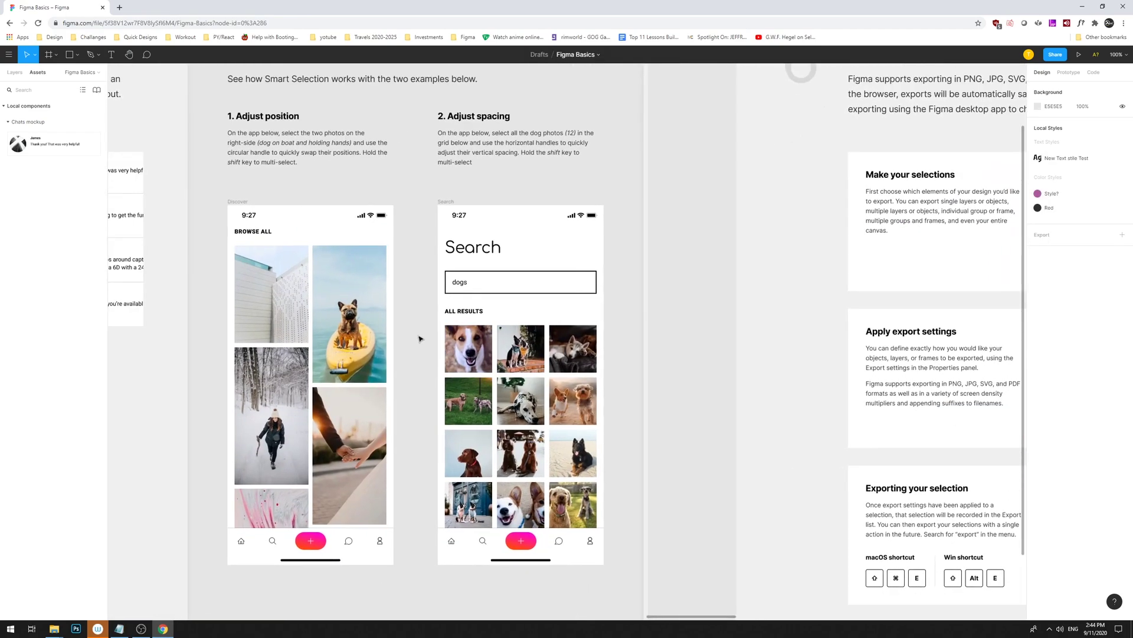
{"action": "mouse_move", "coordinate": [419, 338]}
{"action": "left_mouse_down"}
{"action": "mouse_move", "coordinate": [605, 429]}
{"action": "mouse_move", "coordinate": [604, 361]}
{"action": "left_mouse_up"}
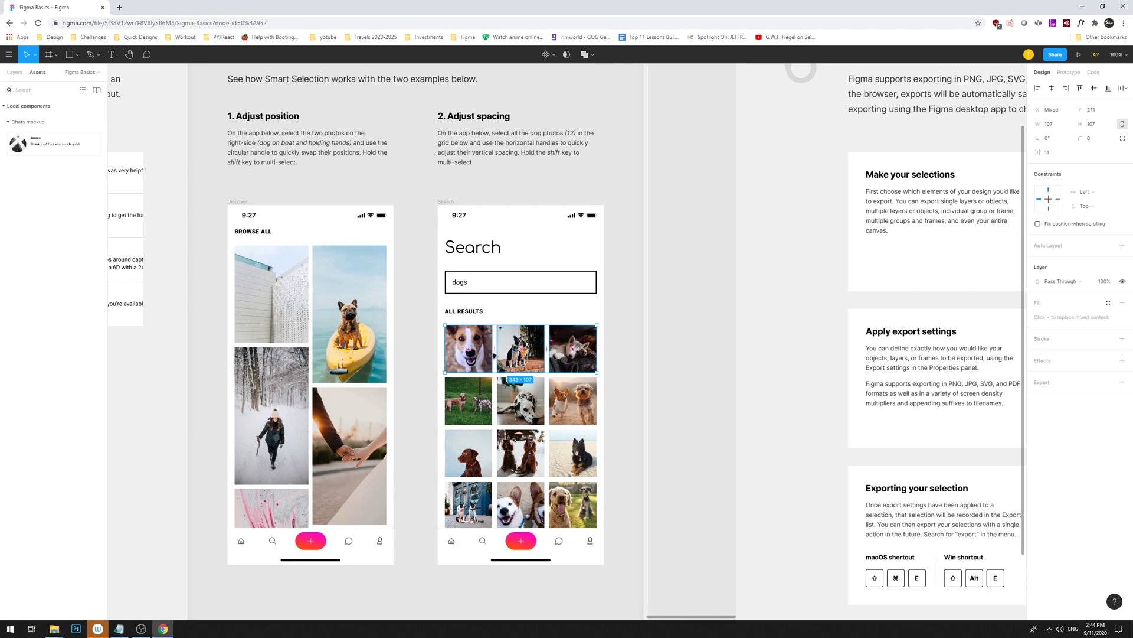
{"action": "left_click_drag", "start_coordinate": [495, 350], "coordinate": [515, 351]}
Try several opacity values on the top-row dog photos, including 25%, and undo the opacity and spacing changes.
{"action": "key", "text": "5"}
{"action": "key", "text": "4"}
{"action": "key", "text": "ctrl+z"}
{"action": "key", "text": "5"}
{"action": "key", "text": "2"}
{"action": "key", "text": "5"}
{"action": "left_click", "coordinate": [617, 345]}
{"action": "key", "text": "ctrl+z"}
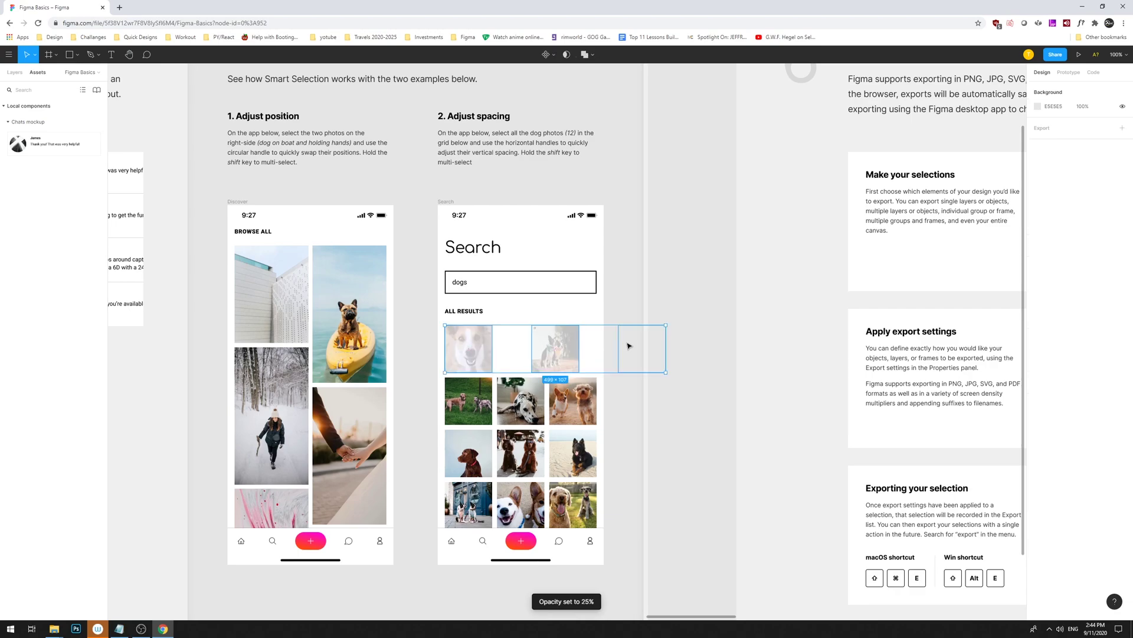
{"action": "key", "text": "ctrl+z"}
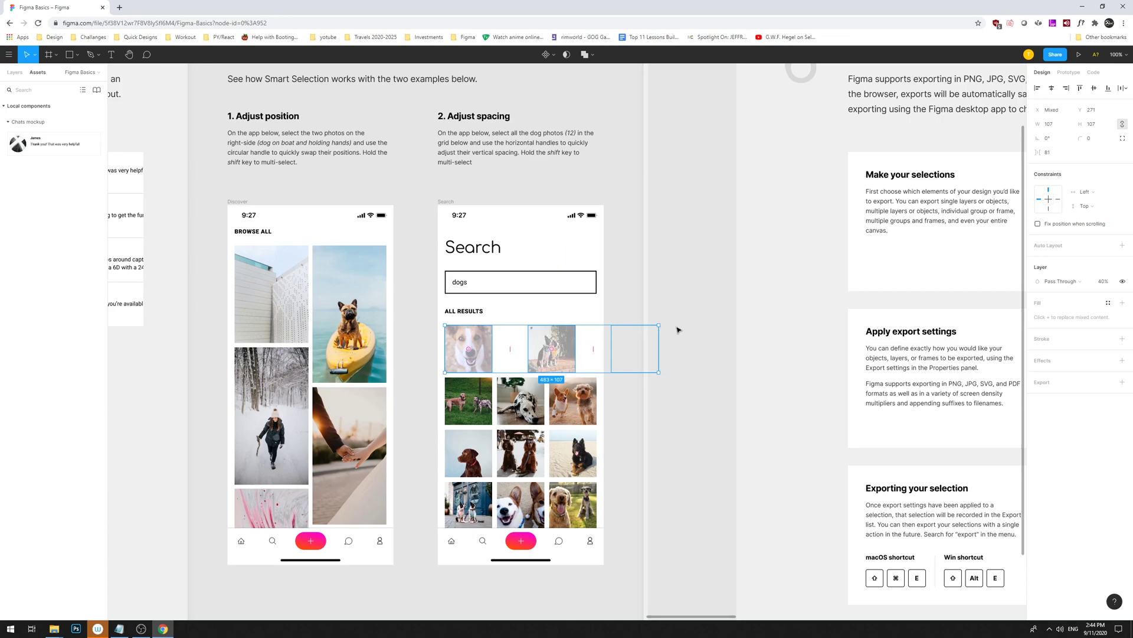
{"action": "key", "text": "ctrl+z"}
{"action": "key", "text": "ctrl+z"}
{"action": "key", "text": "ctrl+z"}
Widen the top-row dog photos' horizontal spacing to 45, set their opacity to 50%, and undo both changes.
{"action": "left_click_drag", "start_coordinate": [713, 318], "coordinate": [768, 308]}
{"action": "key", "text": "ctrl+z"}
{"action": "left_click", "coordinate": [629, 333], "text": "shift"}
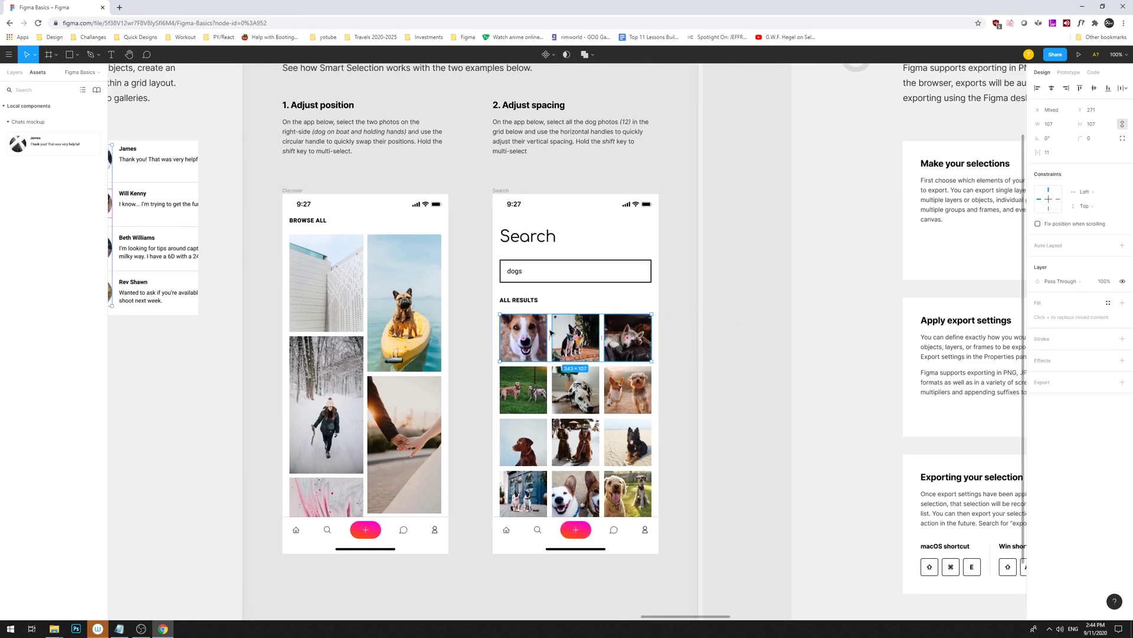
{"action": "left_click_drag", "start_coordinate": [550, 337], "coordinate": [556, 338]}
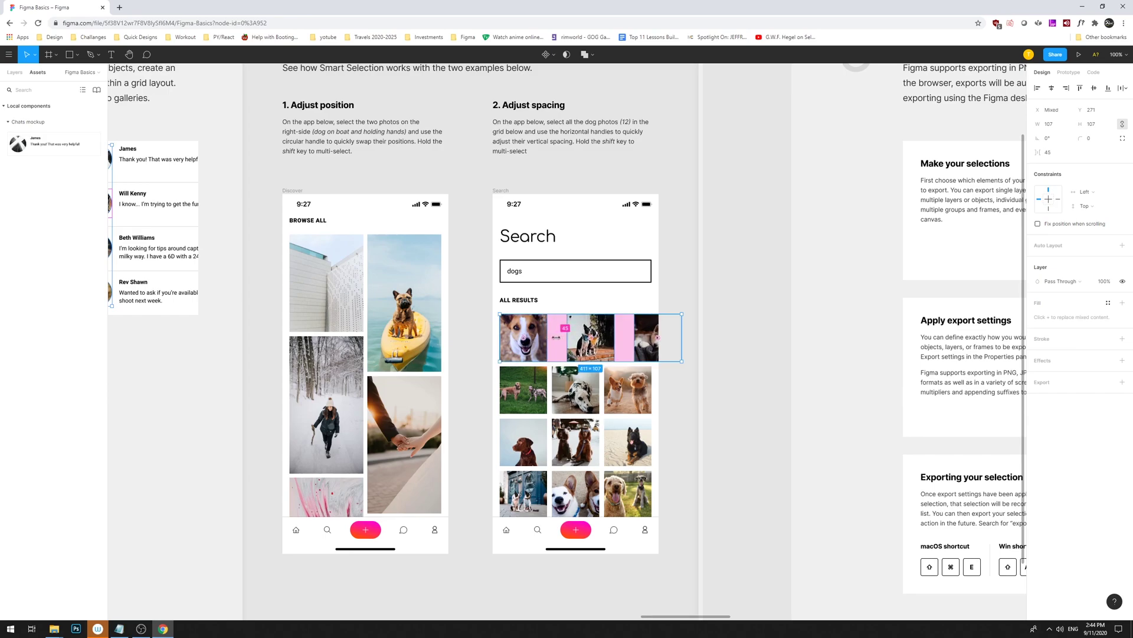
{"action": "key", "text": "5"}
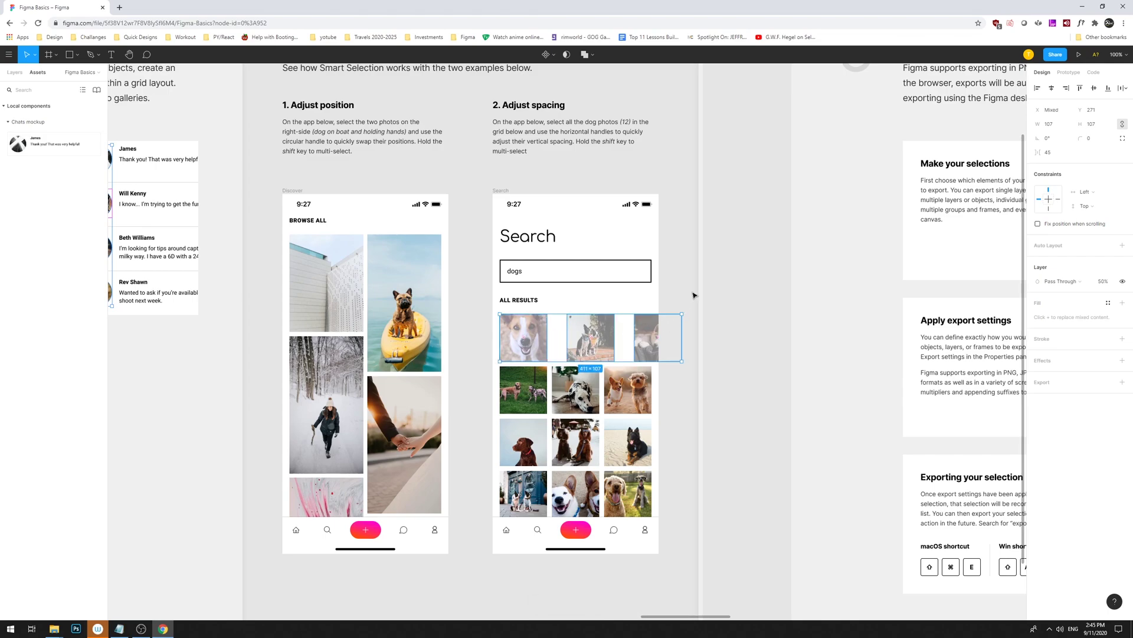
{"action": "key", "text": "ctrl+z"}
{"action": "key", "text": "ctrl+z"}
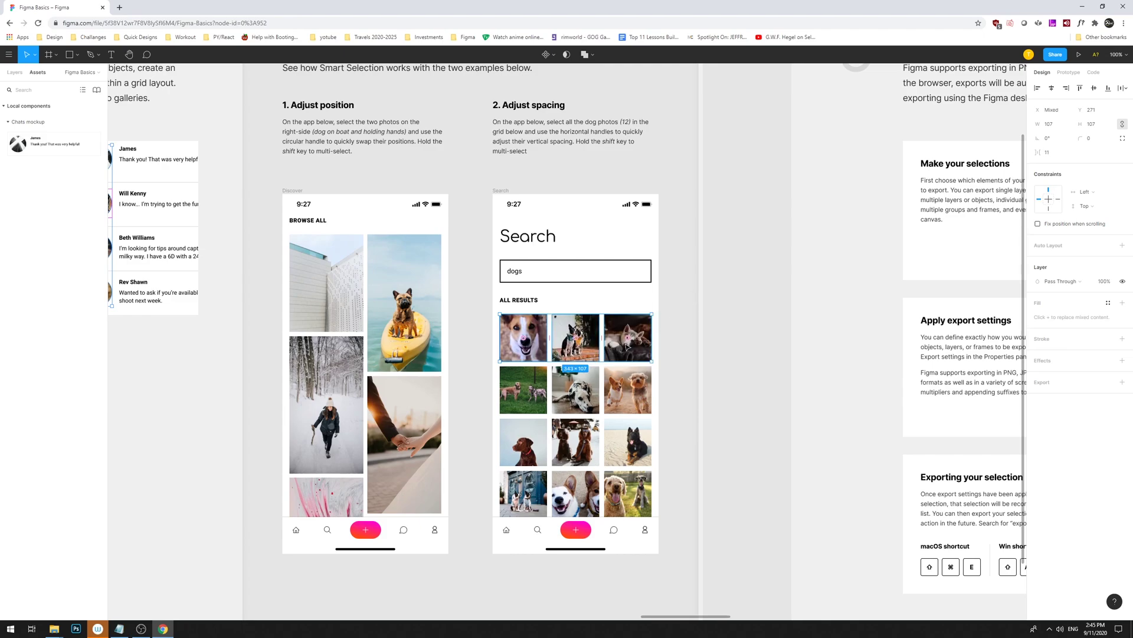
Set the top-row dog photos' opacity to 50%, undo the change, and clear the selection.
{"action": "key", "text": "5"}
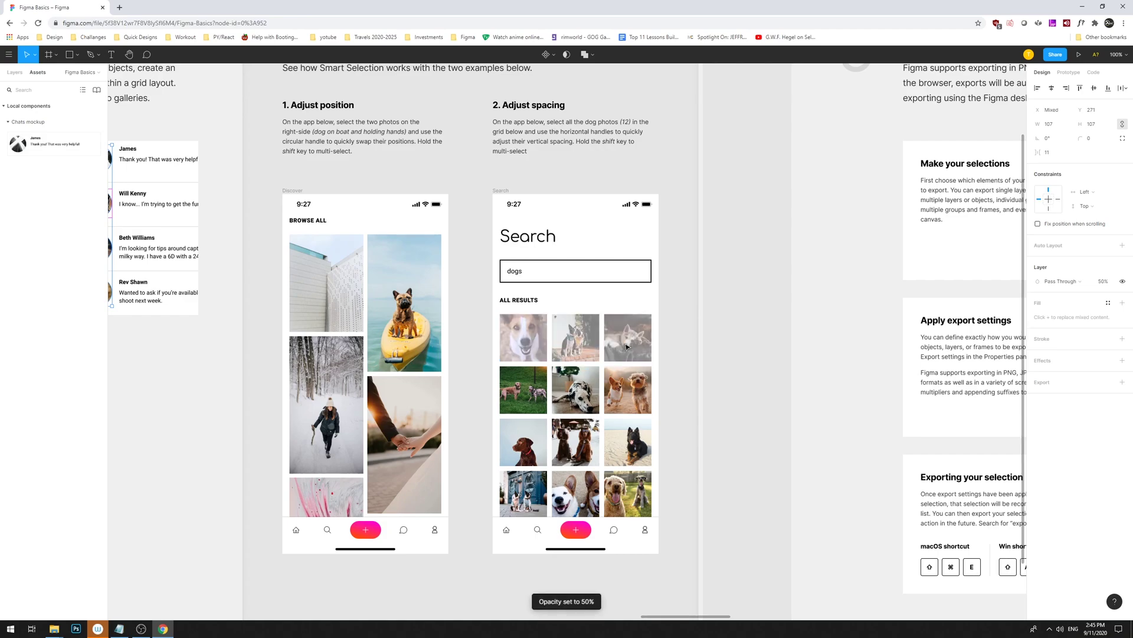
{"action": "key", "text": "ctrl+z"}
{"action": "left_click", "coordinate": [731, 284]}
{"action": "scroll", "coordinate": [731, 284], "scroll_direction": "down", "scroll_amount": 3}
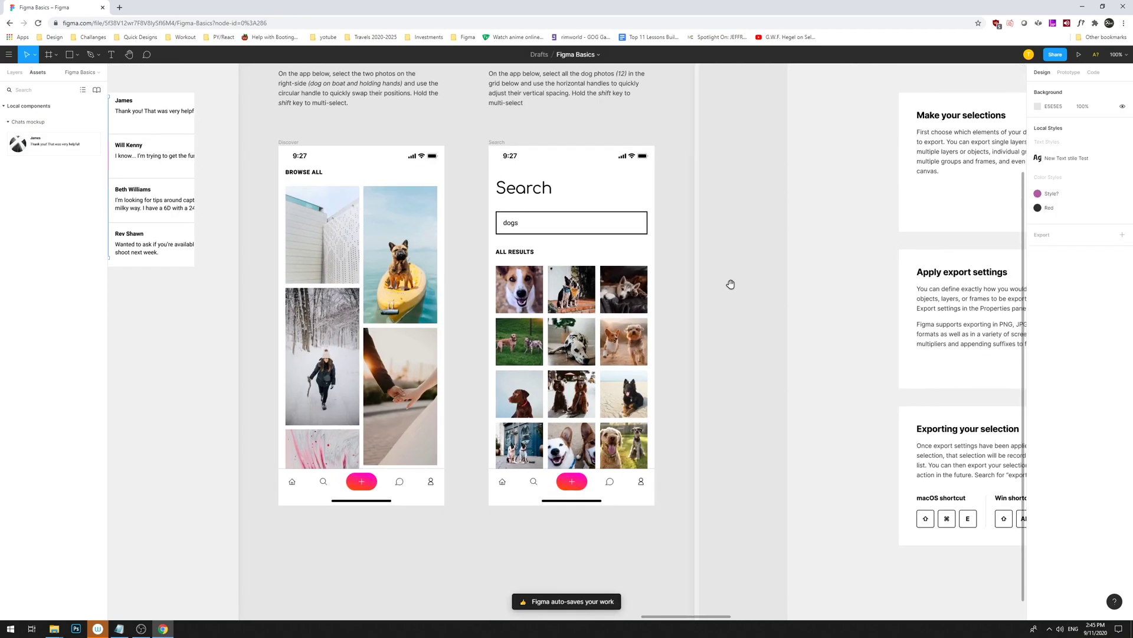
{"action": "left_click_drag", "start_coordinate": [725, 254], "coordinate": [735, 258]}
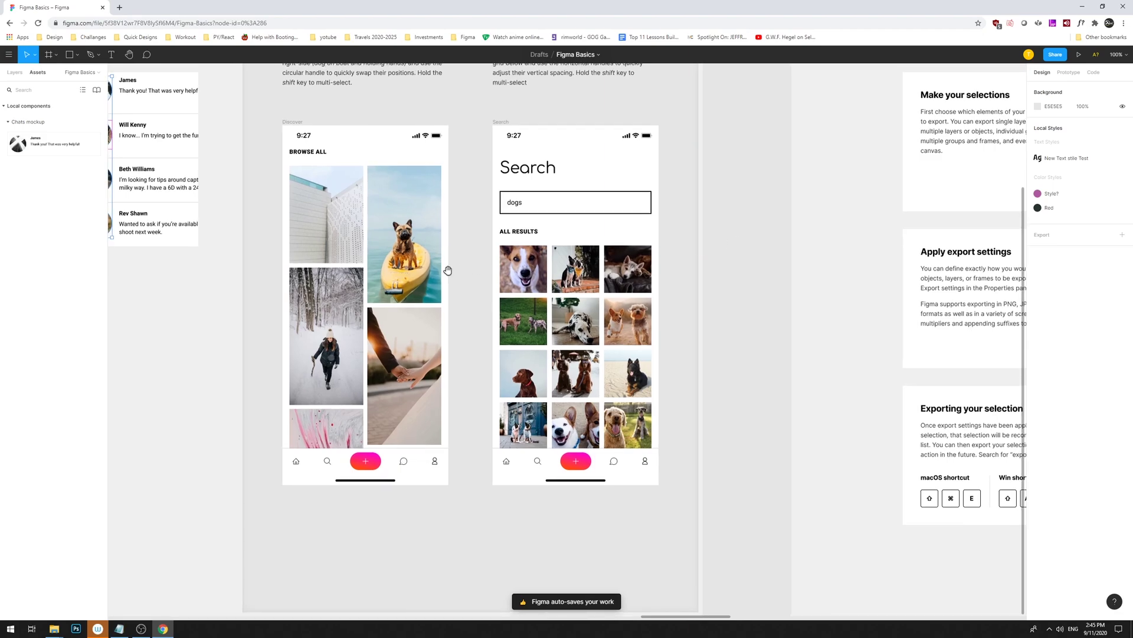
Reselect the top-row dog photos, widen their spacing to about 58, set the opacity to 50%, and undo both changes.
{"action": "scroll", "coordinate": [392, 274], "scroll_direction": "right", "scroll_amount": 8}
{"action": "scroll", "coordinate": [392, 274], "scroll_direction": "up", "scroll_amount": 1}
{"action": "scroll", "coordinate": [740, 278], "scroll_direction": "left", "scroll_amount": 5}
{"action": "left_click_drag", "start_coordinate": [358, 331], "coordinate": [611, 289]}
{"action": "left_click", "coordinate": [686, 325]}
{"action": "left_click", "coordinate": [623, 328]}
{"action": "left_click", "coordinate": [571, 328], "text": "shift"}
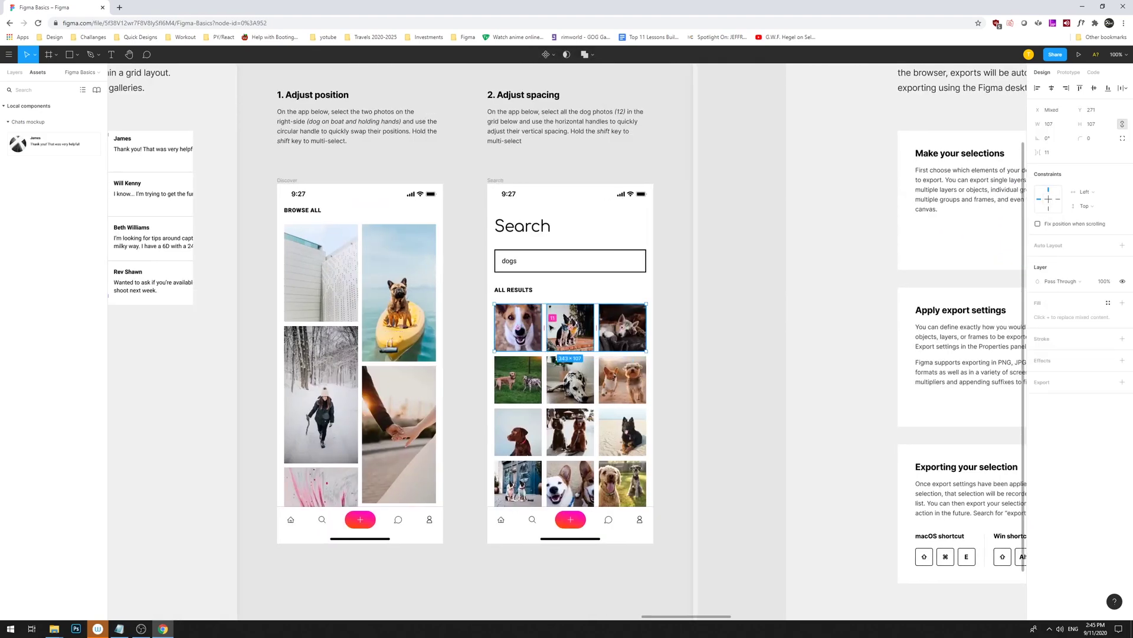
{"action": "mouse_move", "coordinate": [549, 326]}
{"action": "left_mouse_down"}
{"action": "mouse_move", "coordinate": [568, 330]}
{"action": "mouse_move", "coordinate": [558, 332]}
{"action": "left_mouse_up"}
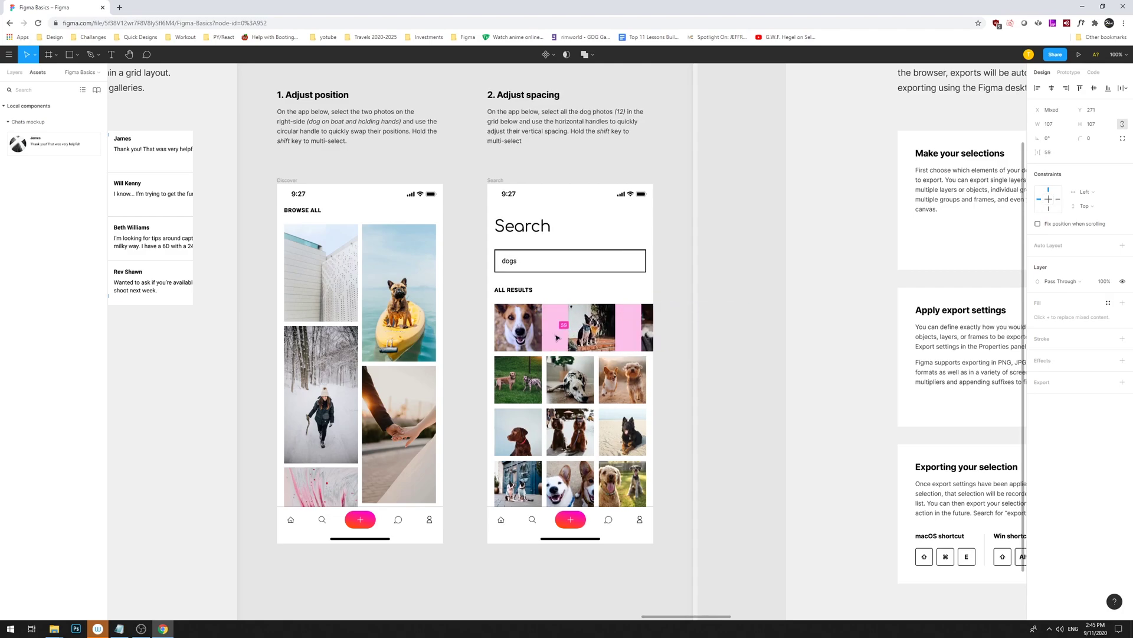
{"action": "left_click_drag", "start_coordinate": [557, 337], "coordinate": [557, 337]}
{"action": "key", "text": "5"}
{"action": "key", "text": "ctrl+z"}
{"action": "key", "text": "ctrl+z"}
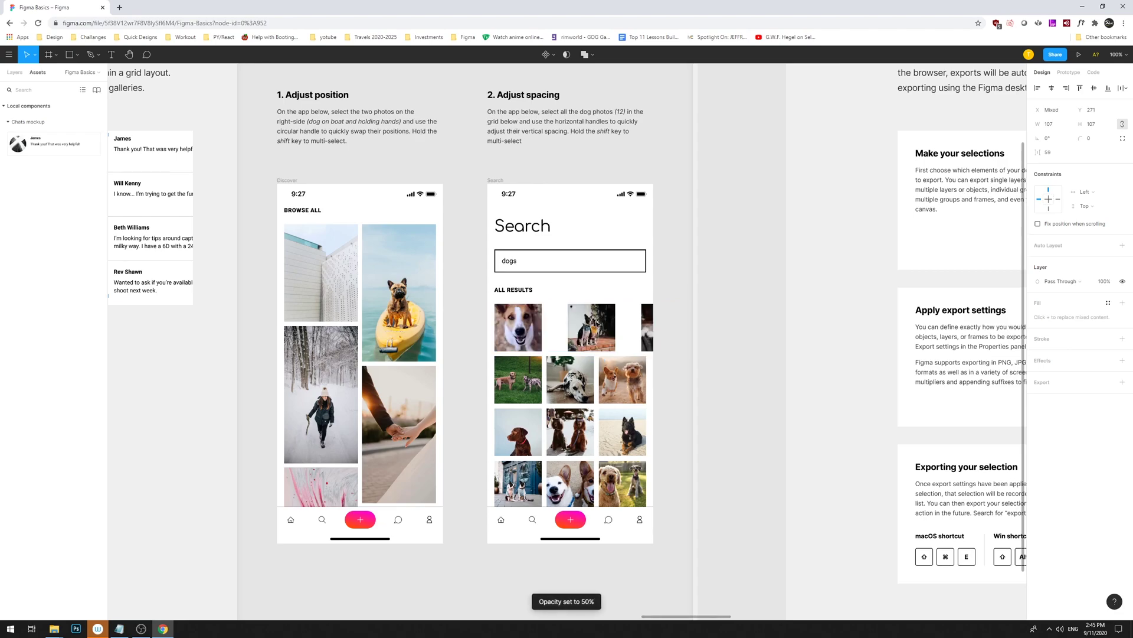
{"action": "left_click_drag", "start_coordinate": [664, 380], "coordinate": [673, 369]}
{"action": "left_click_drag", "start_coordinate": [686, 314], "coordinate": [714, 284]}
{"action": "left_click", "coordinate": [662, 341]}
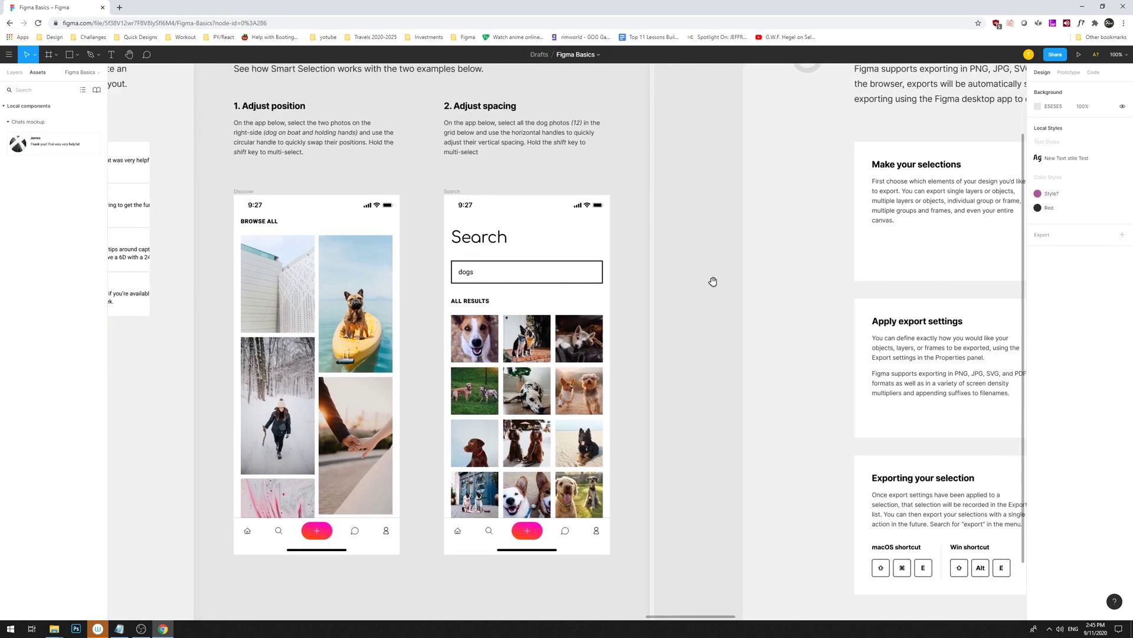
Go to the Exporting section and read its guidance on making selections, applying export settings, and exporting with shortcuts.
{"action": "left_click_drag", "start_coordinate": [620, 301], "coordinate": [325, 465]}
{"action": "left_click_drag", "start_coordinate": [468, 420], "coordinate": [584, 392]}
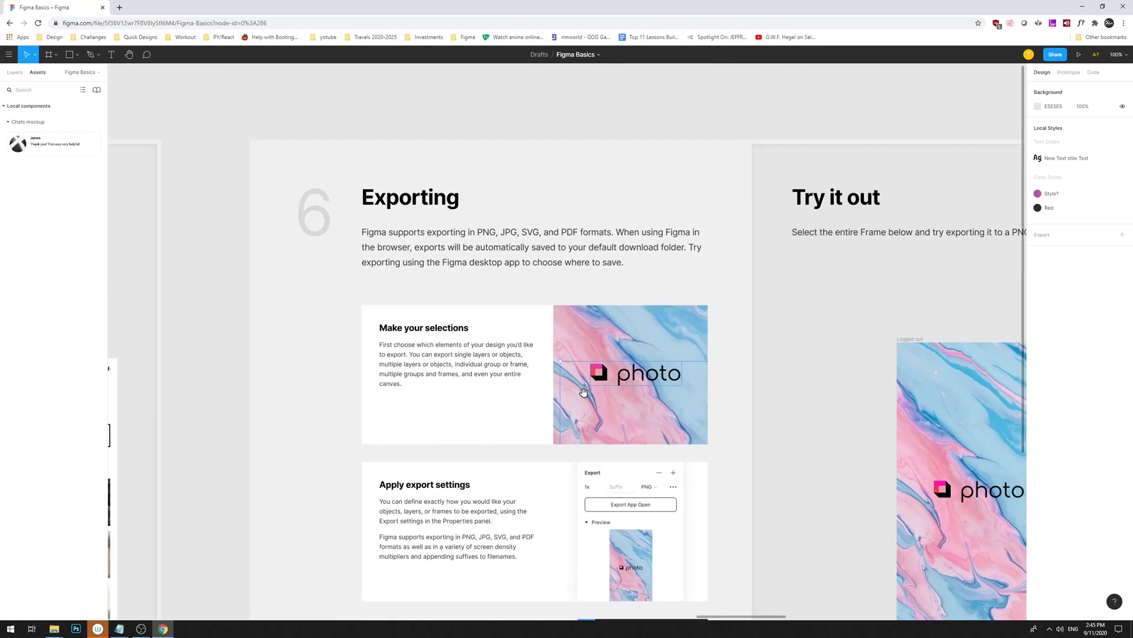
{"action": "scroll", "coordinate": [614, 331], "scroll_direction": "down", "scroll_amount": 2}
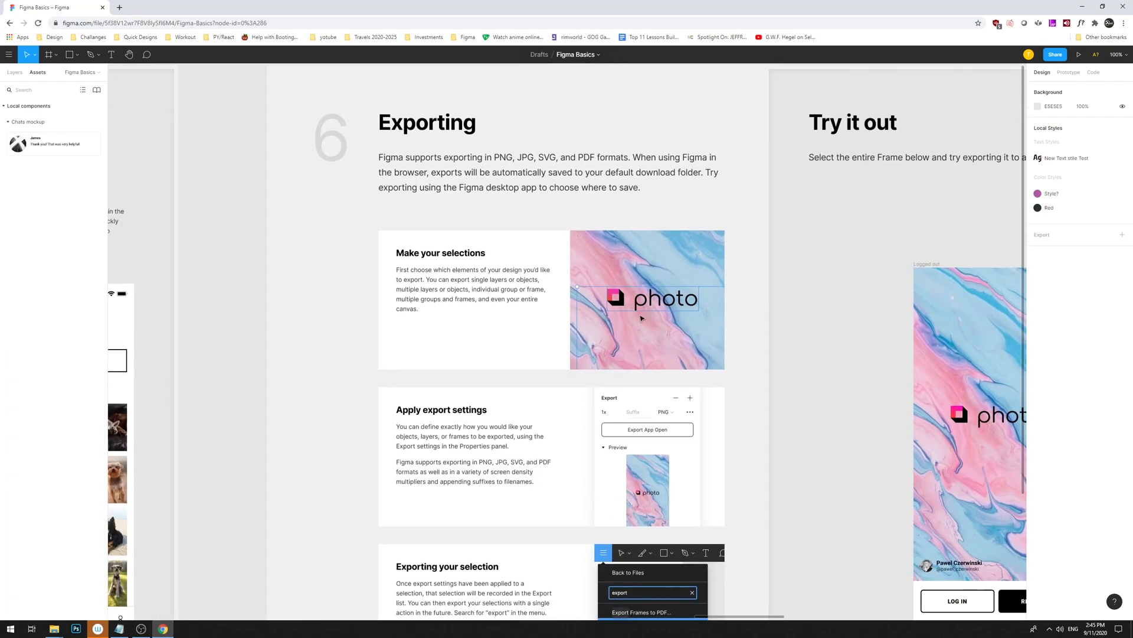
{"action": "scroll", "coordinate": [639, 317], "scroll_direction": "down", "scroll_amount": 5}
{"action": "key", "text": "shift+0"}
{"action": "left_click_drag", "start_coordinate": [633, 329], "coordinate": [638, 323]}
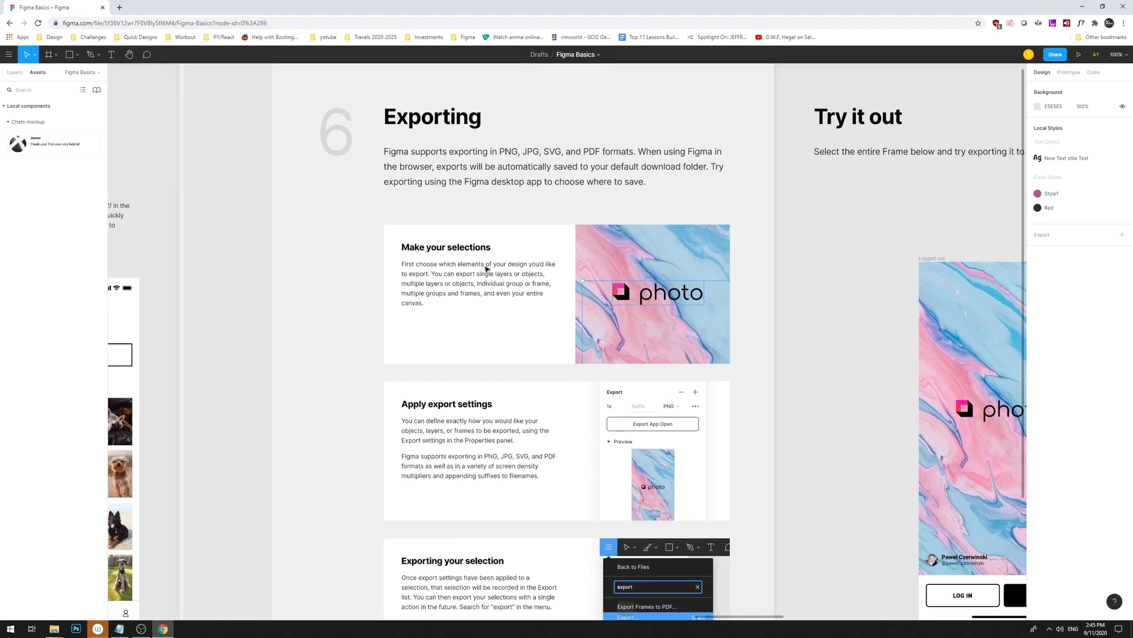
{"action": "left_click_drag", "start_coordinate": [784, 387], "coordinate": [777, 330]}
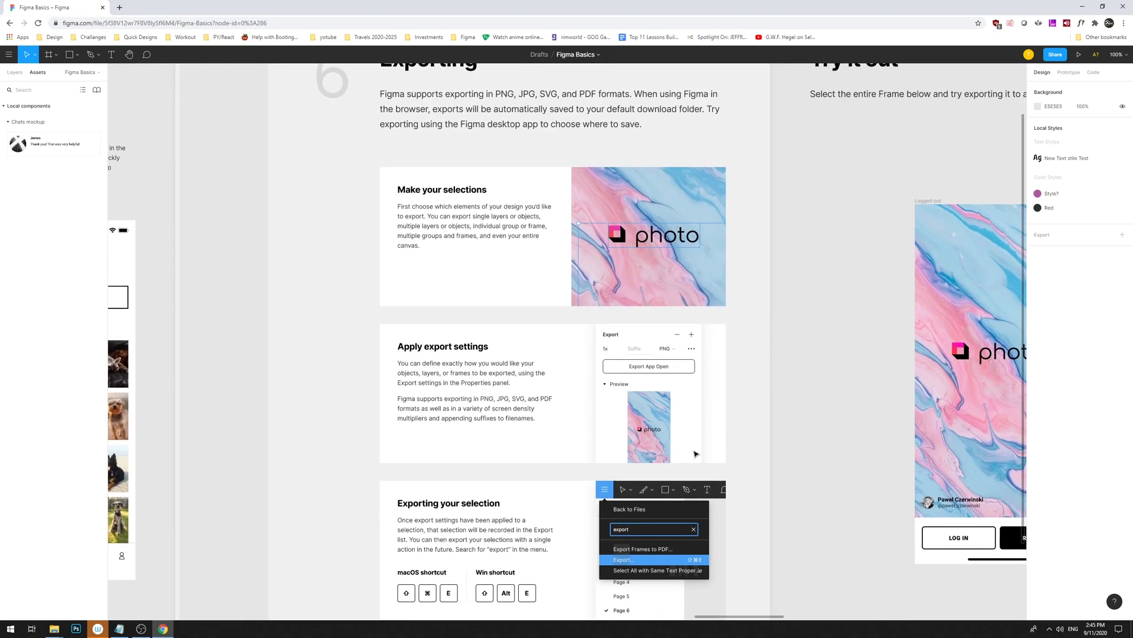
{"action": "left_click_drag", "start_coordinate": [714, 466], "coordinate": [717, 327]}
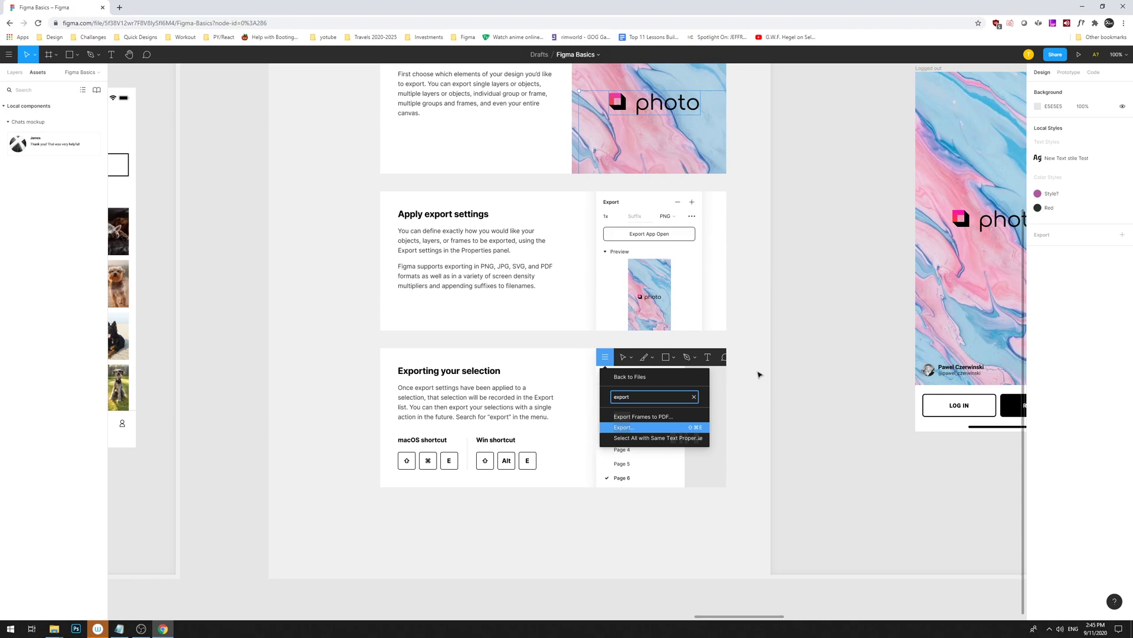
Select the entire Logged out frame in the Exporting exercise and export it as a PNG at 1x.
{"action": "scroll", "coordinate": [638, 268], "scroll_direction": "up", "scroll_amount": 4}
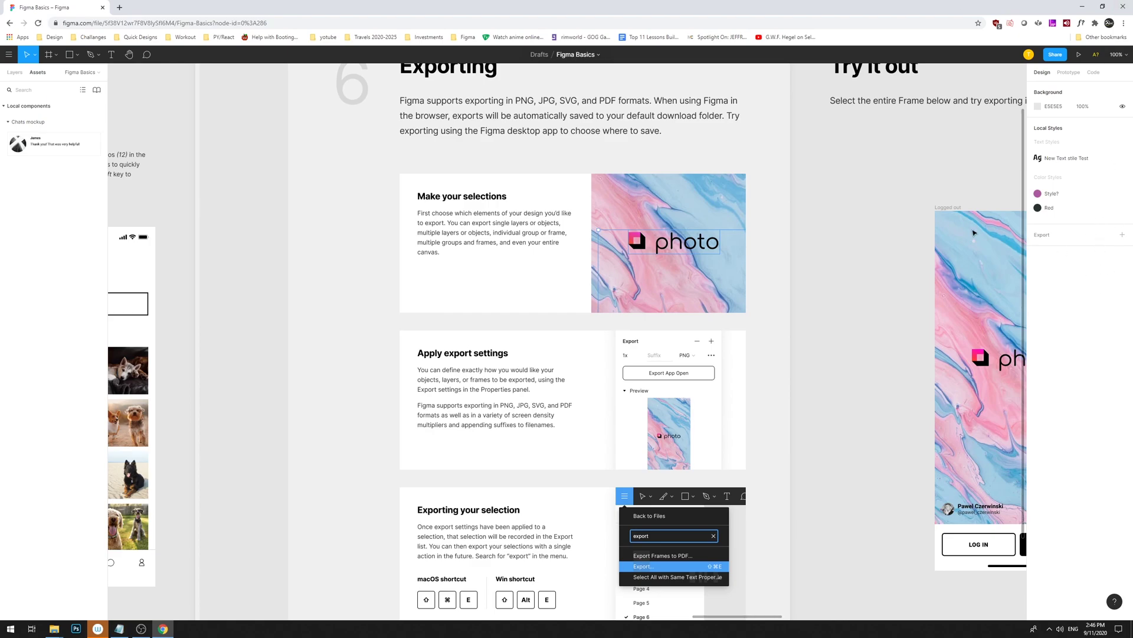
{"action": "scroll", "coordinate": [813, 397], "scroll_direction": "down", "scroll_amount": 3}
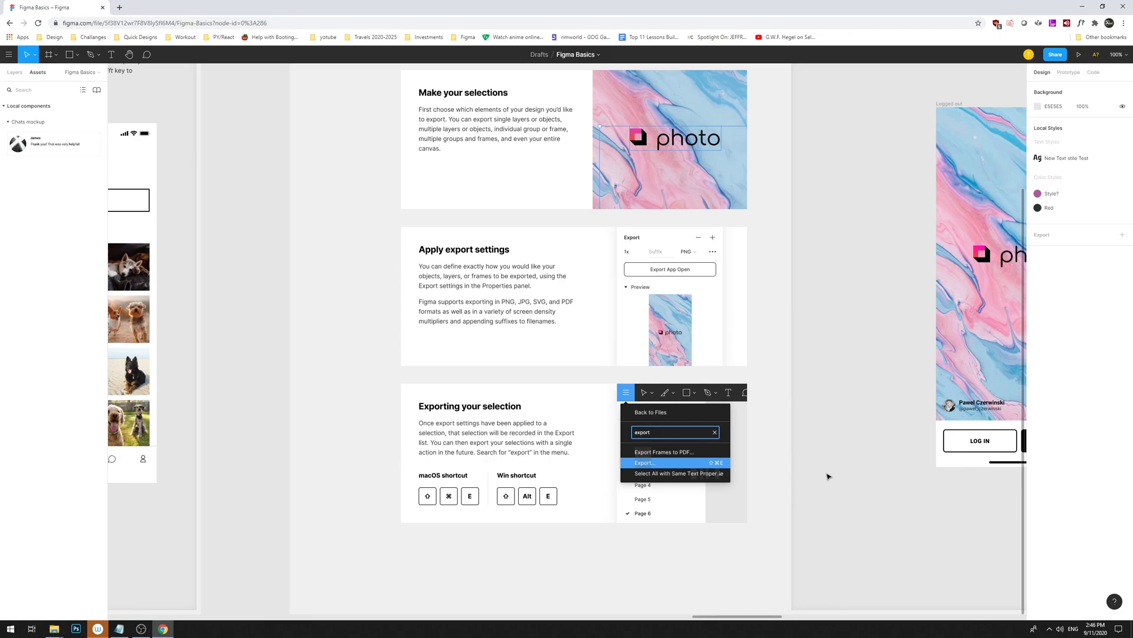
{"action": "left_click_drag", "start_coordinate": [800, 322], "coordinate": [444, 339]}
{"action": "left_click", "coordinate": [700, 152]}
{"action": "scroll", "coordinate": [701, 152], "scroll_direction": "up", "scroll_amount": 2}
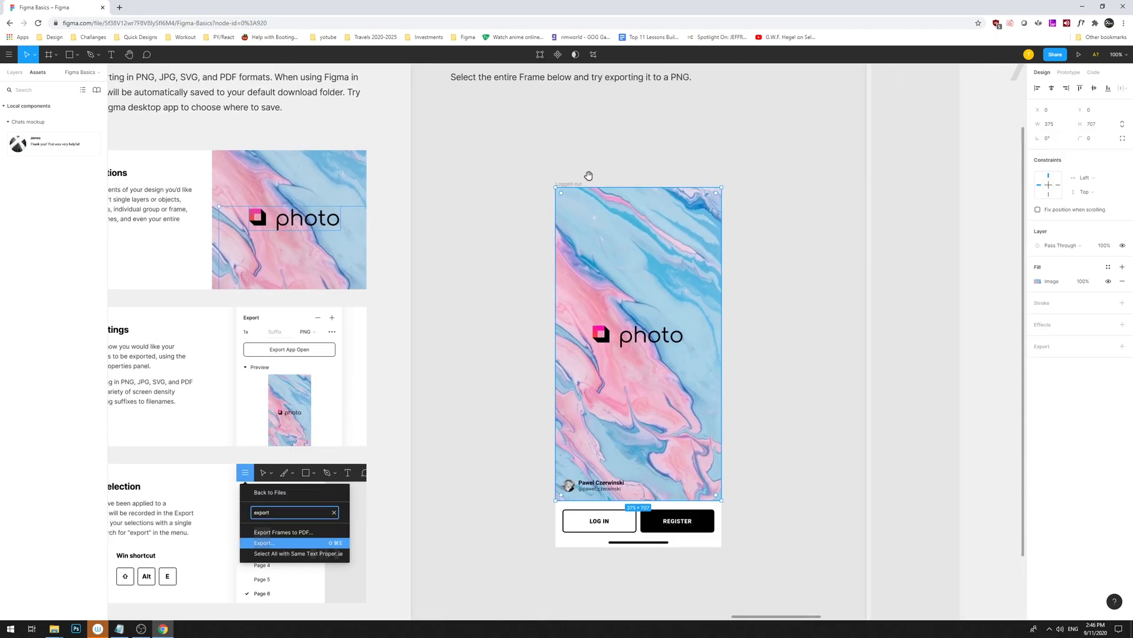
{"action": "left_click", "coordinate": [568, 184]}
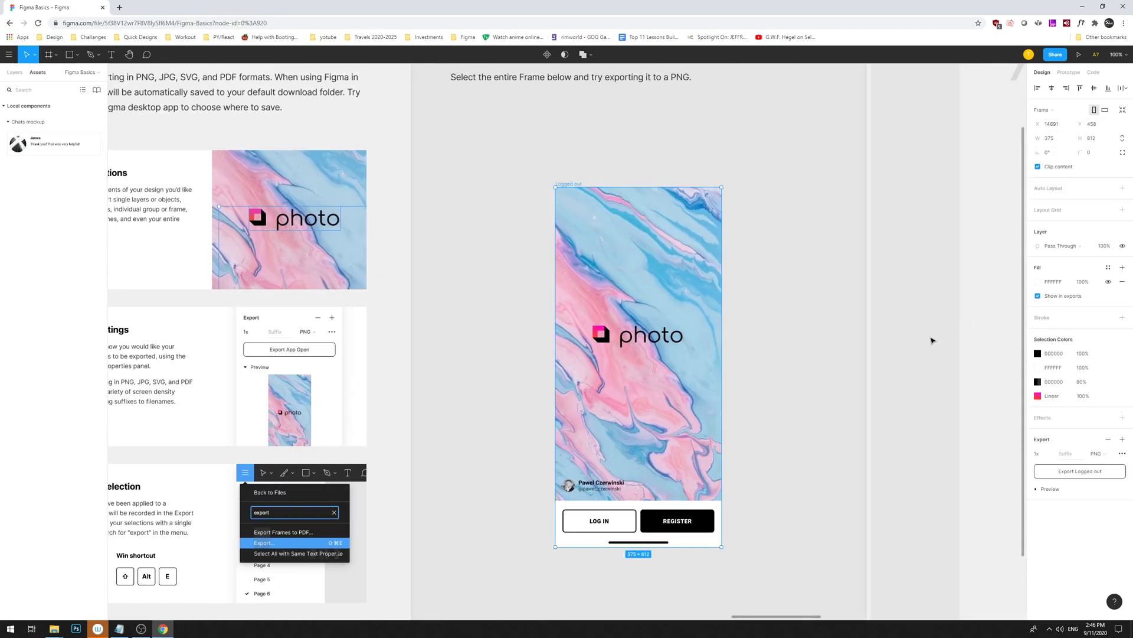
{"action": "scroll", "coordinate": [644, 182], "scroll_direction": "up", "scroll_amount": 1}
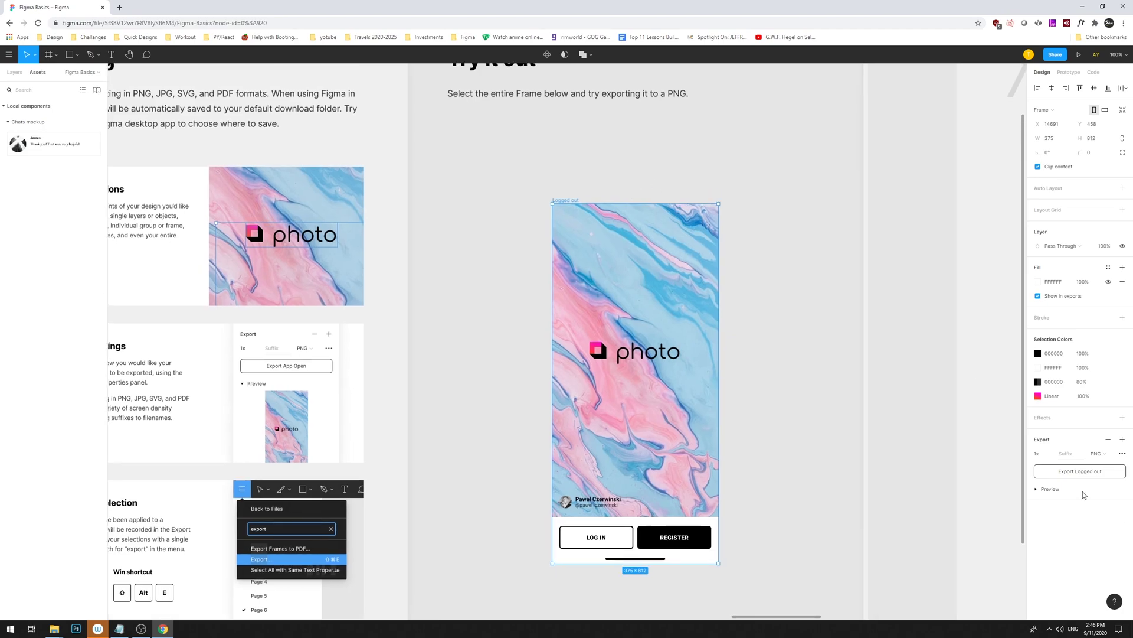
{"action": "left_click", "coordinate": [1058, 474]}
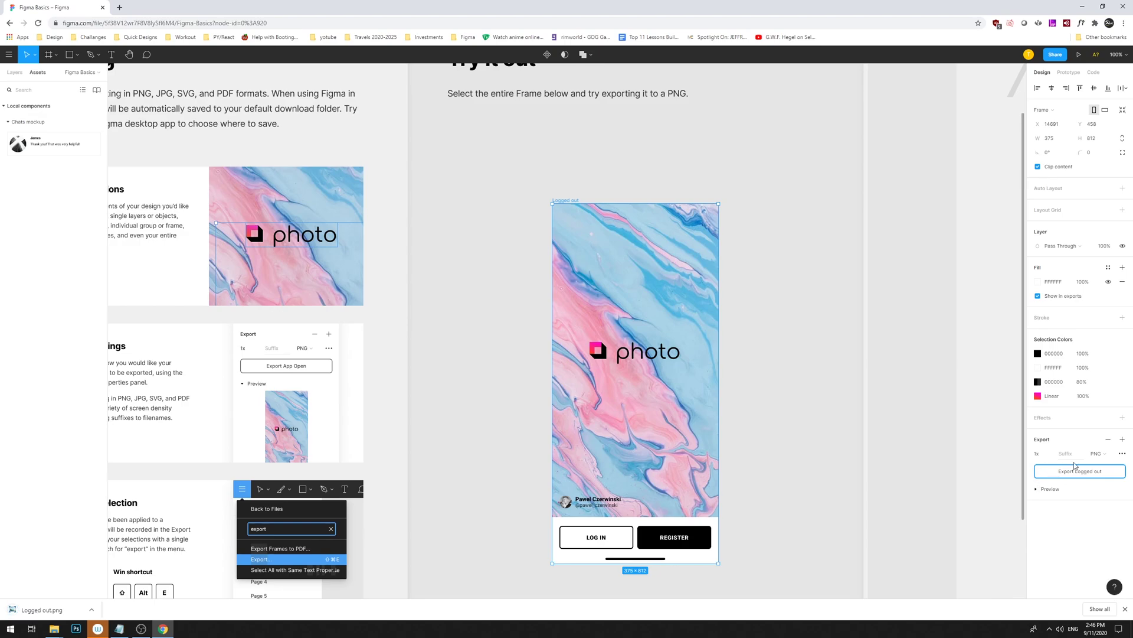
Check the available export scale options and the export preview for the Logged out frame, and clear the selection.
{"action": "left_click", "coordinate": [1044, 454]}
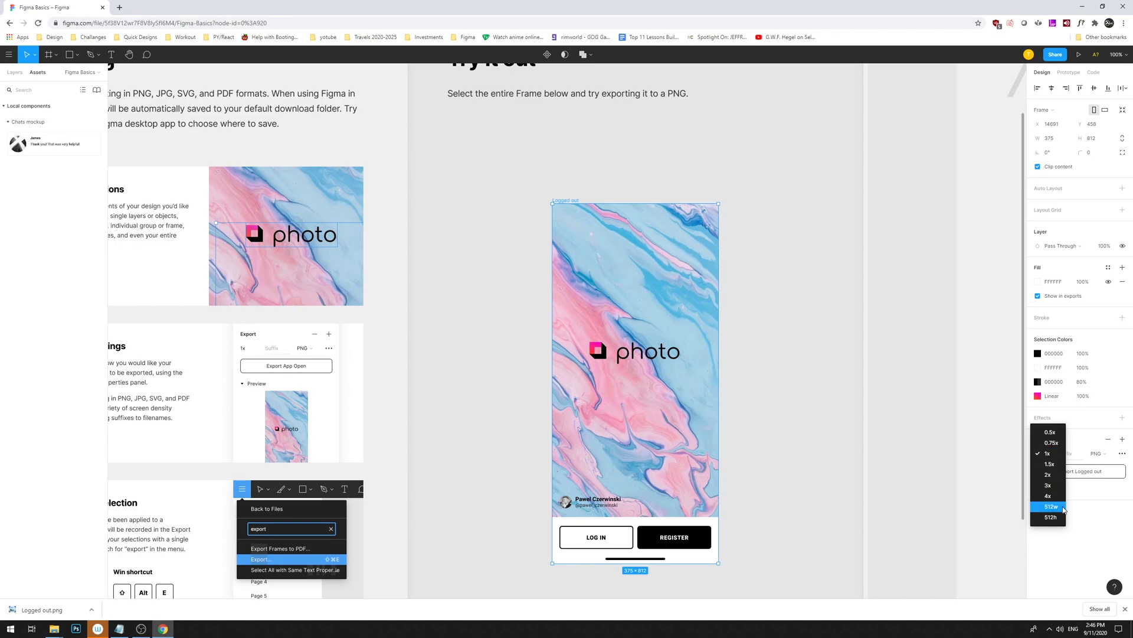
{"action": "left_click", "coordinate": [1094, 518]}
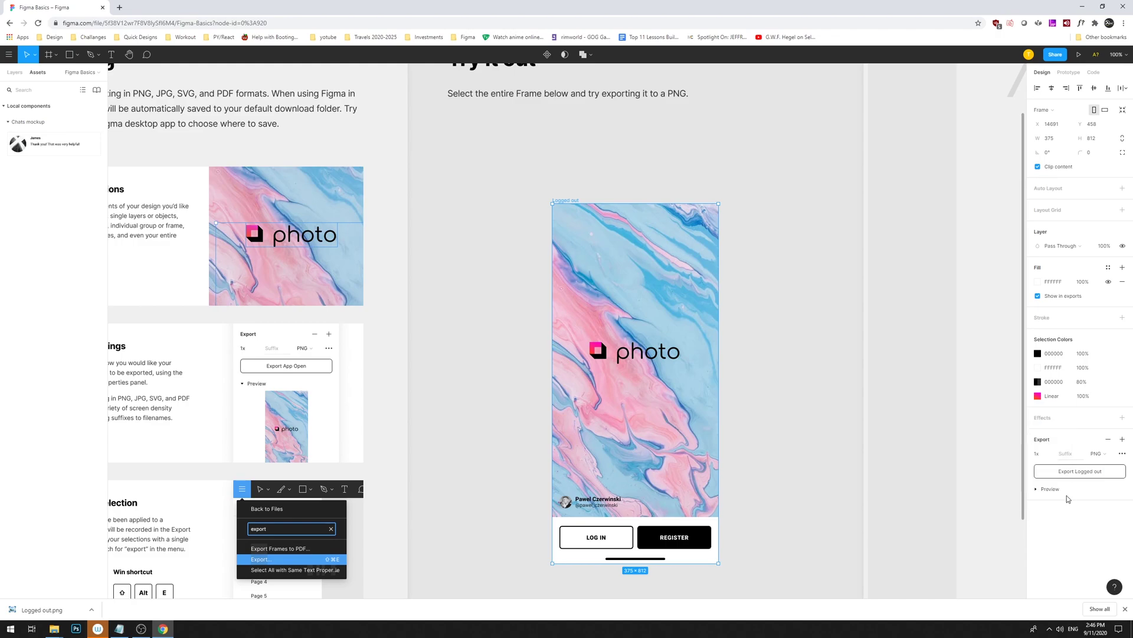
{"action": "left_click", "coordinate": [1038, 490]}
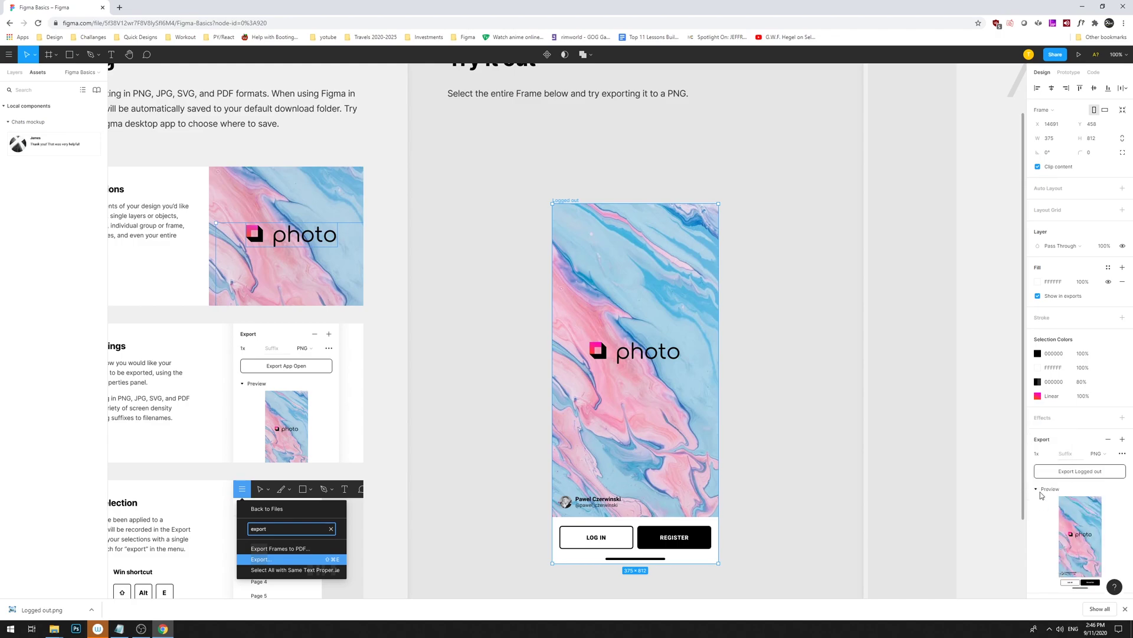
{"action": "left_click", "coordinate": [1040, 491]}
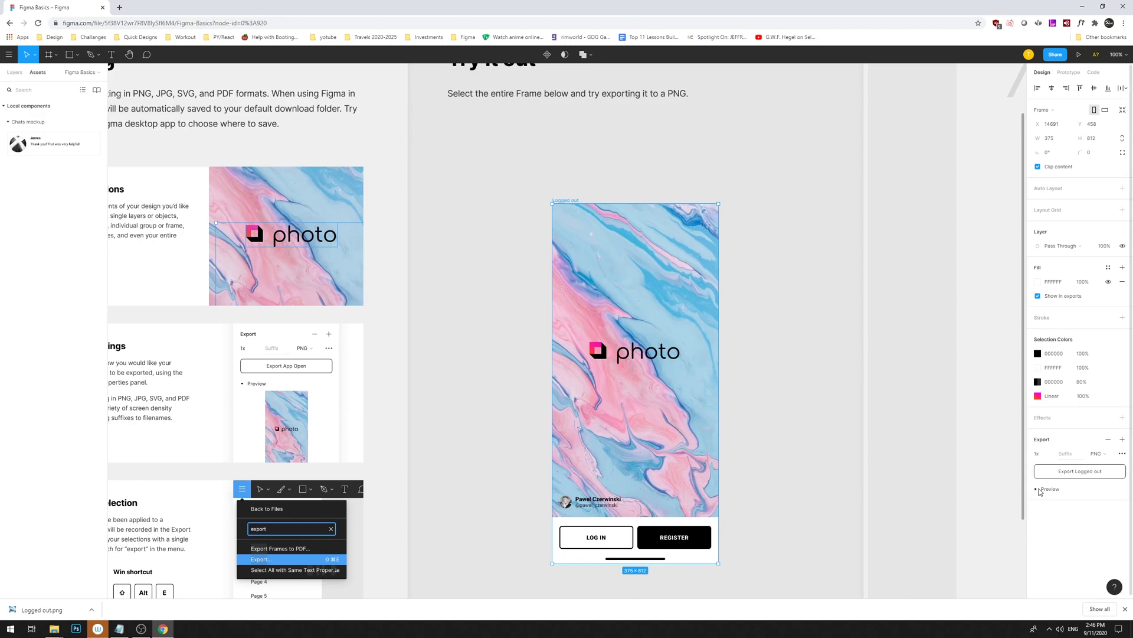
{"action": "left_click", "coordinate": [828, 402]}
Export the photo logo group from the Logged out frame as a 1x PNG, and view the exported image.
{"action": "left_click_drag", "start_coordinate": [782, 380], "coordinate": [764, 354]}
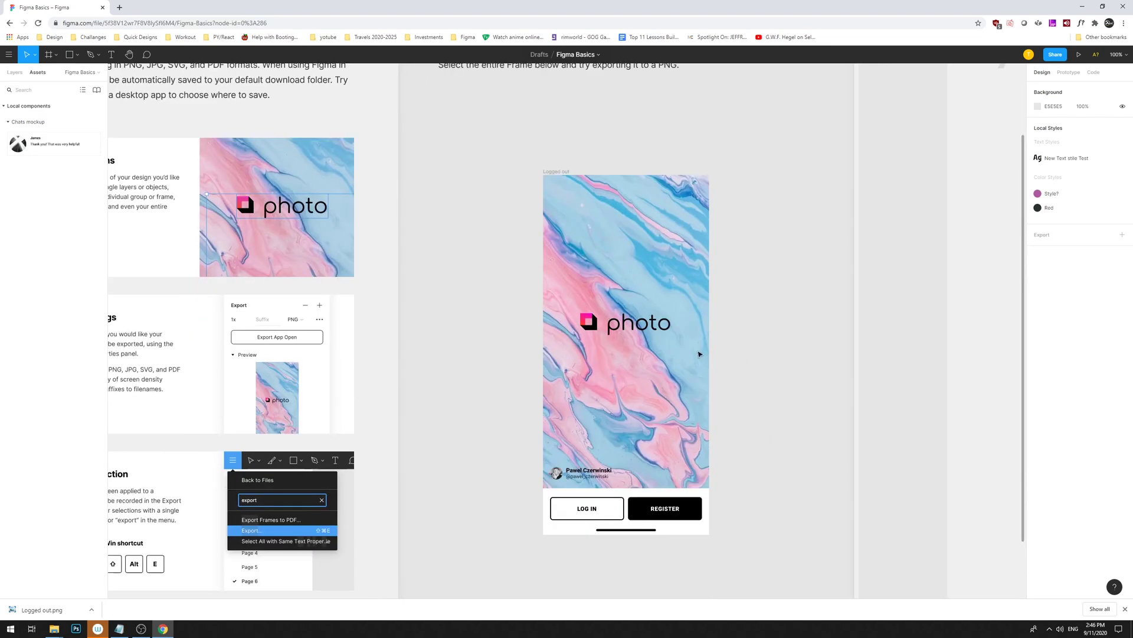
{"action": "left_click", "coordinate": [637, 326]}
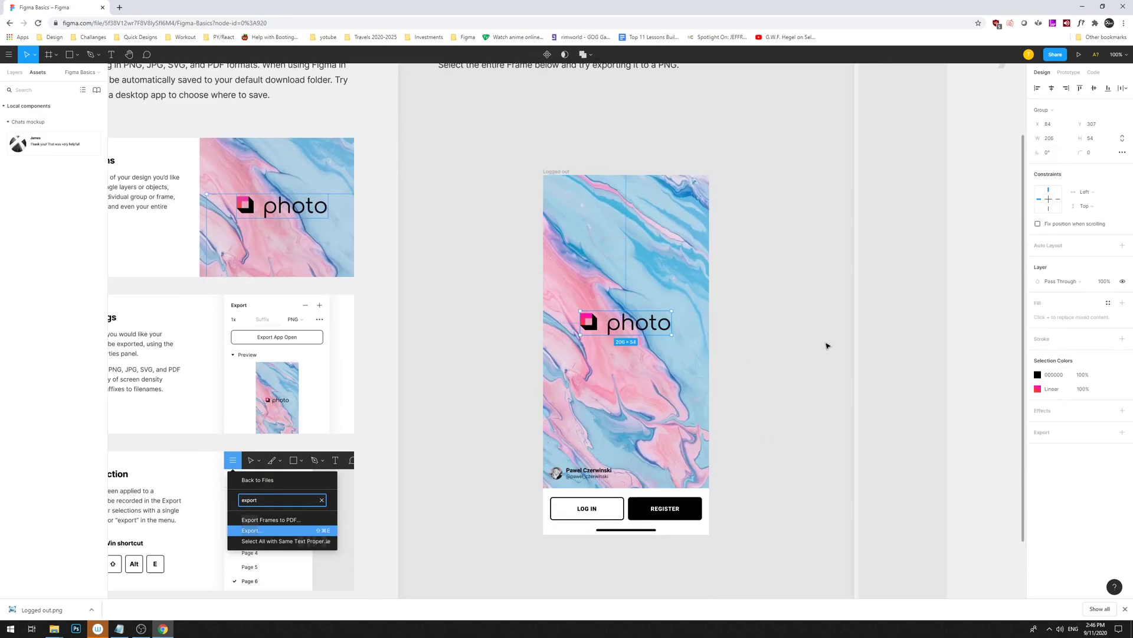
{"action": "left_click", "coordinate": [1122, 446]}
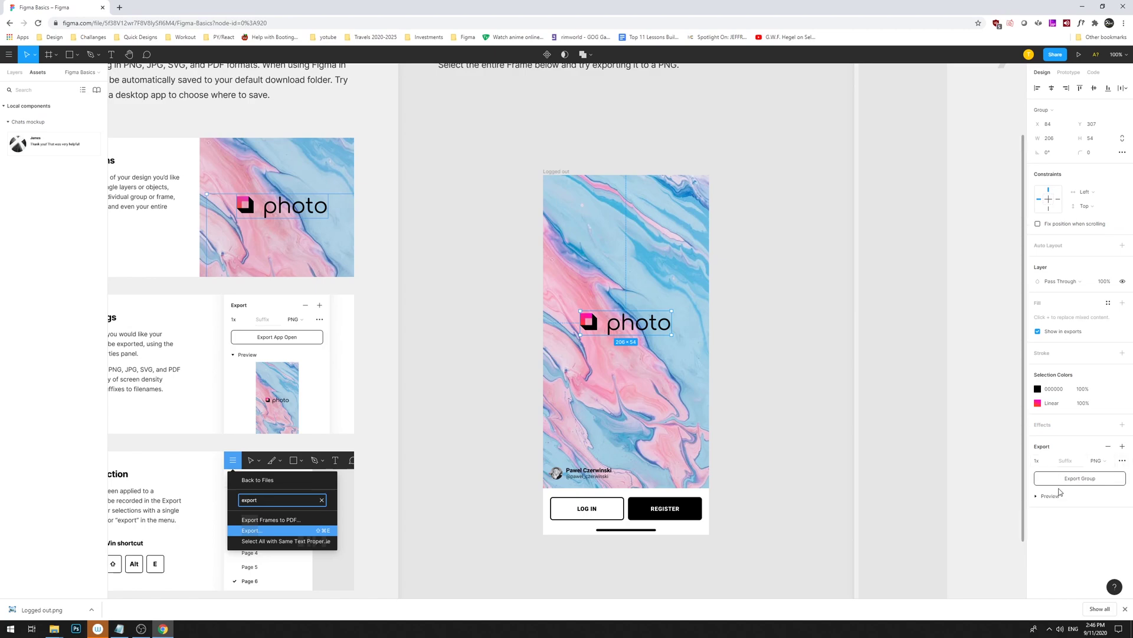
{"action": "left_click", "coordinate": [1090, 478]}
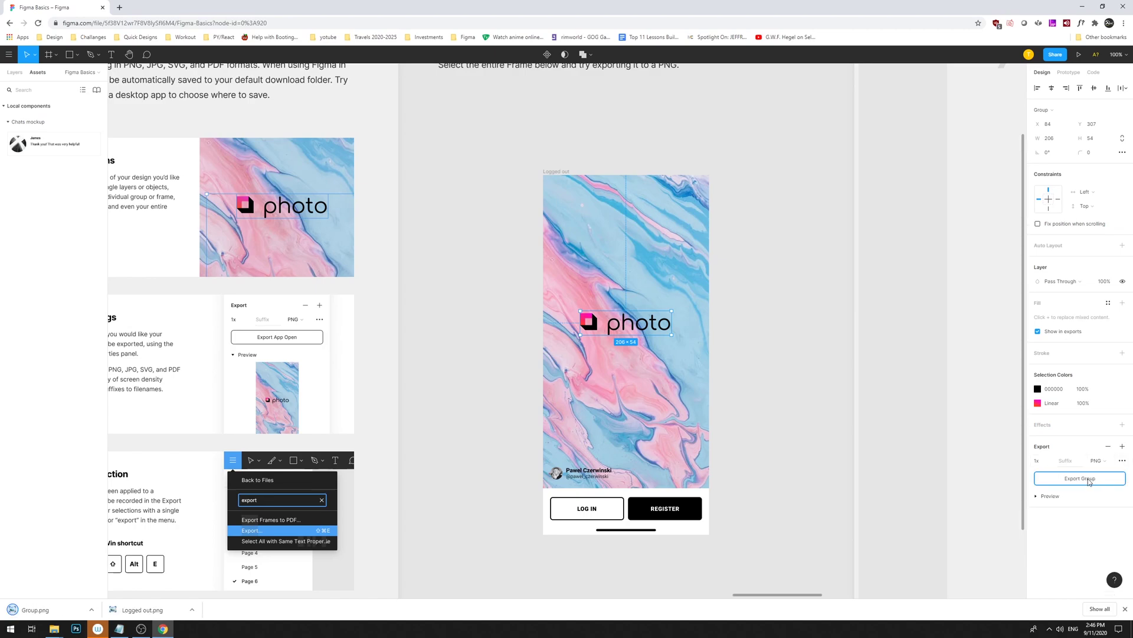
{"action": "left_click", "coordinate": [45, 605]}
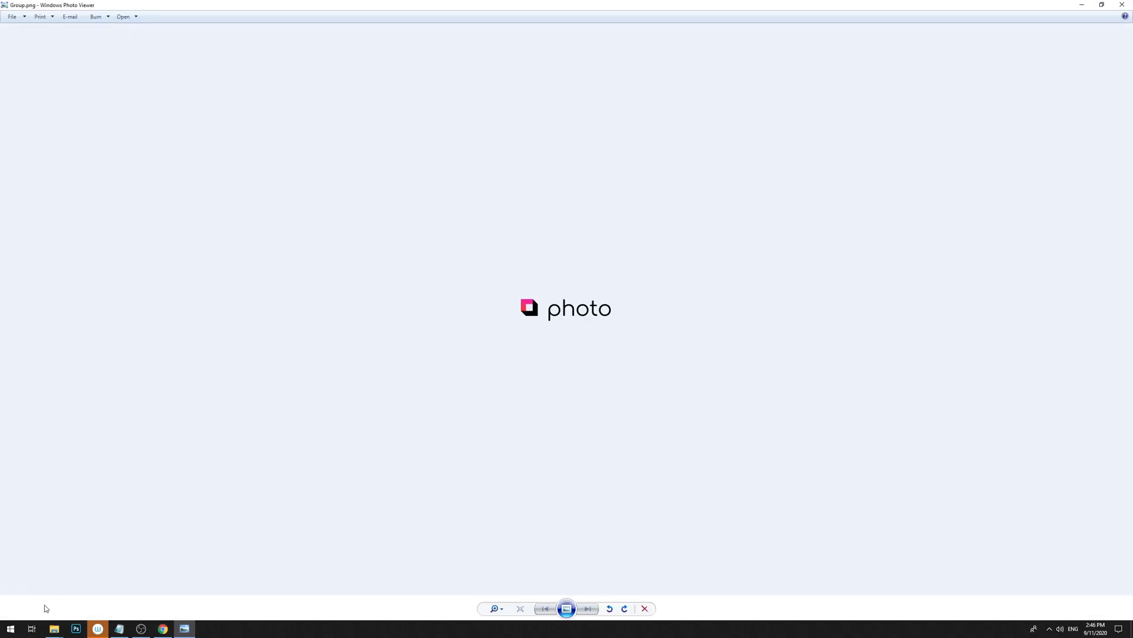
{"action": "left_click", "coordinate": [1121, 6]}
{"action": "left_click_drag", "start_coordinate": [772, 304], "coordinate": [749, 308]}
{"action": "left_click", "coordinate": [667, 289]}
{"action": "left_click", "coordinate": [623, 288]}
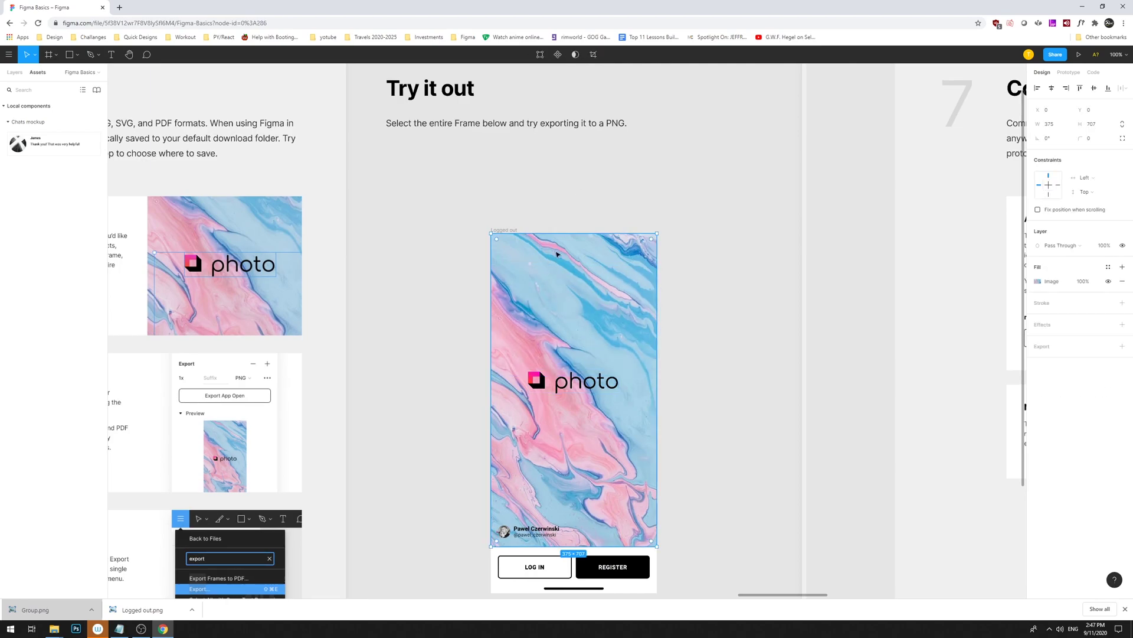
{"action": "left_click_drag", "start_coordinate": [554, 281], "coordinate": [736, 392]}
{"action": "key", "text": "ctrl+z"}
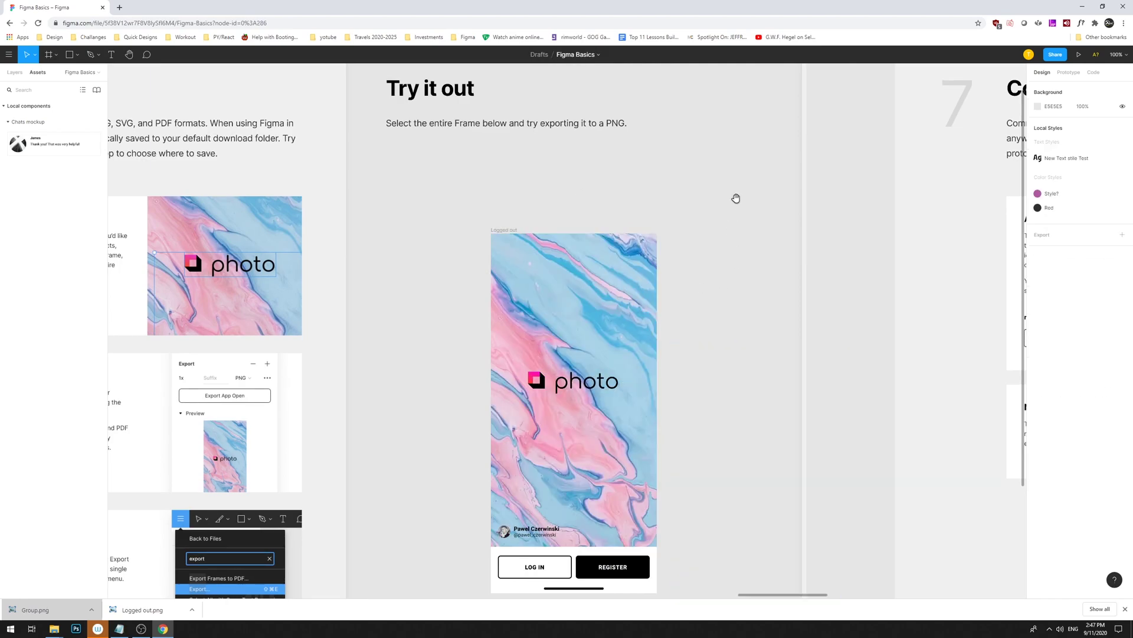
Post the comment "Woohh this is a status bar" on the Discover frame's status bar in the Commenting exercise.
{"action": "scroll", "coordinate": [531, 218], "scroll_direction": "right", "scroll_amount": 10}
{"action": "key", "text": "minus"}
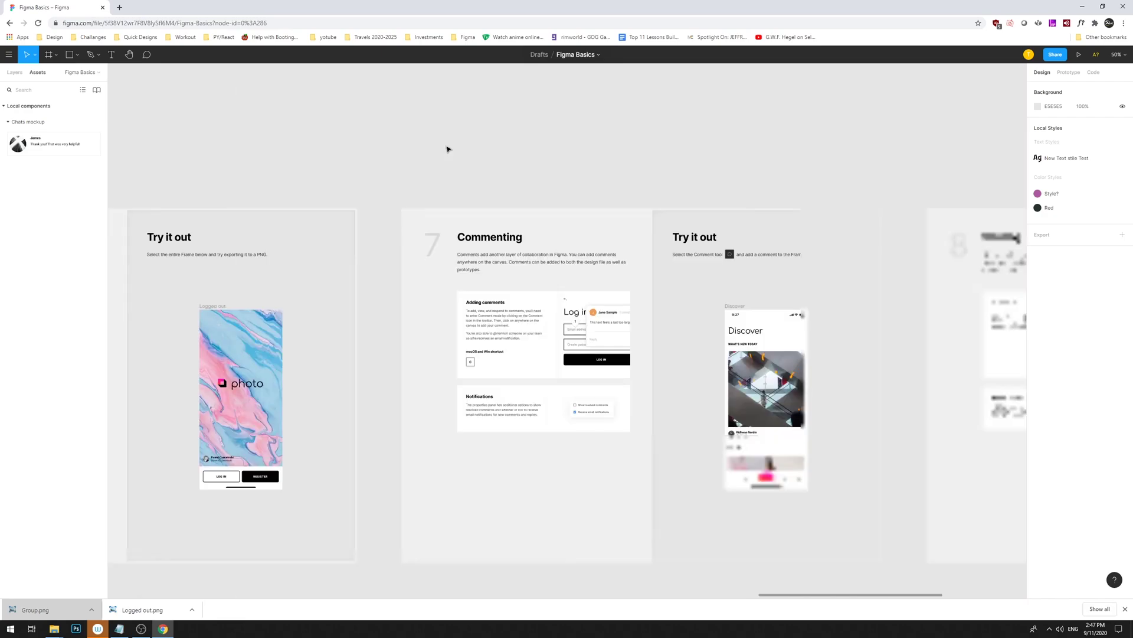
{"action": "left_click_drag", "start_coordinate": [620, 157], "coordinate": [602, 121]}
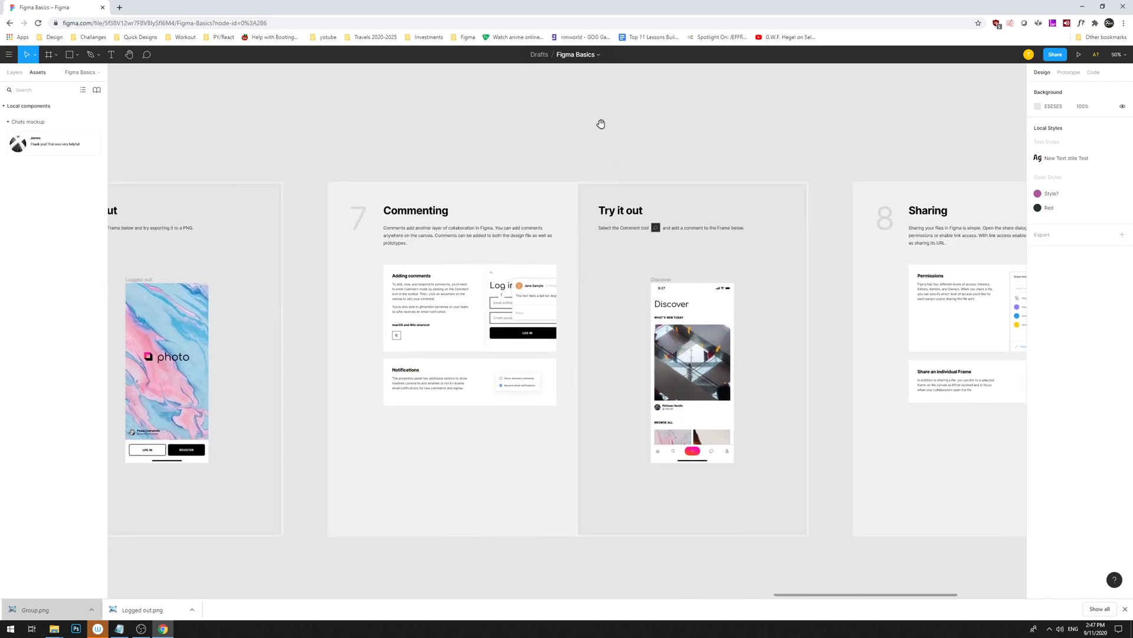
{"action": "key", "text": "shift+0"}
{"action": "left_click_drag", "start_coordinate": [298, 212], "coordinate": [393, 243]}
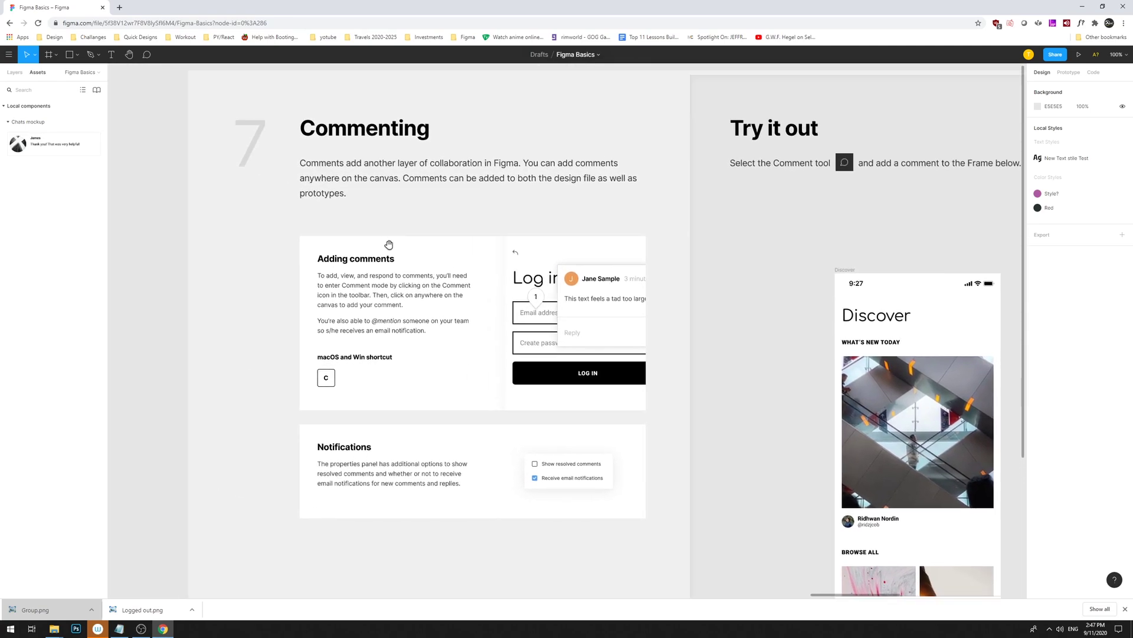
{"action": "left_click_drag", "start_coordinate": [744, 282], "coordinate": [536, 229]}
{"action": "key", "text": "c"}
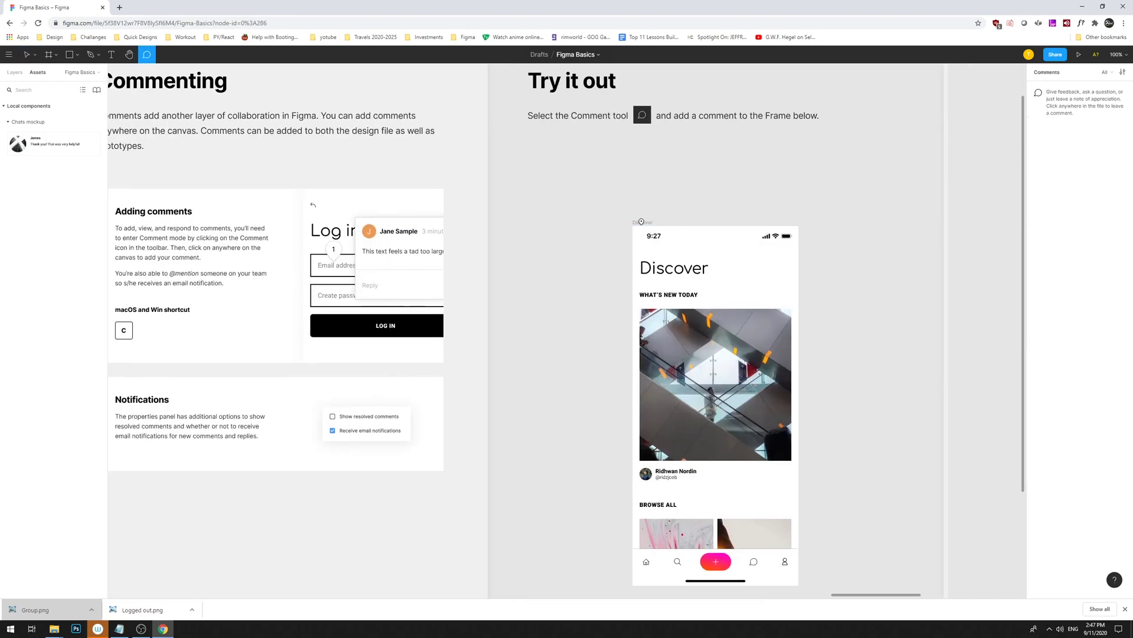
{"action": "left_click", "coordinate": [698, 236]}
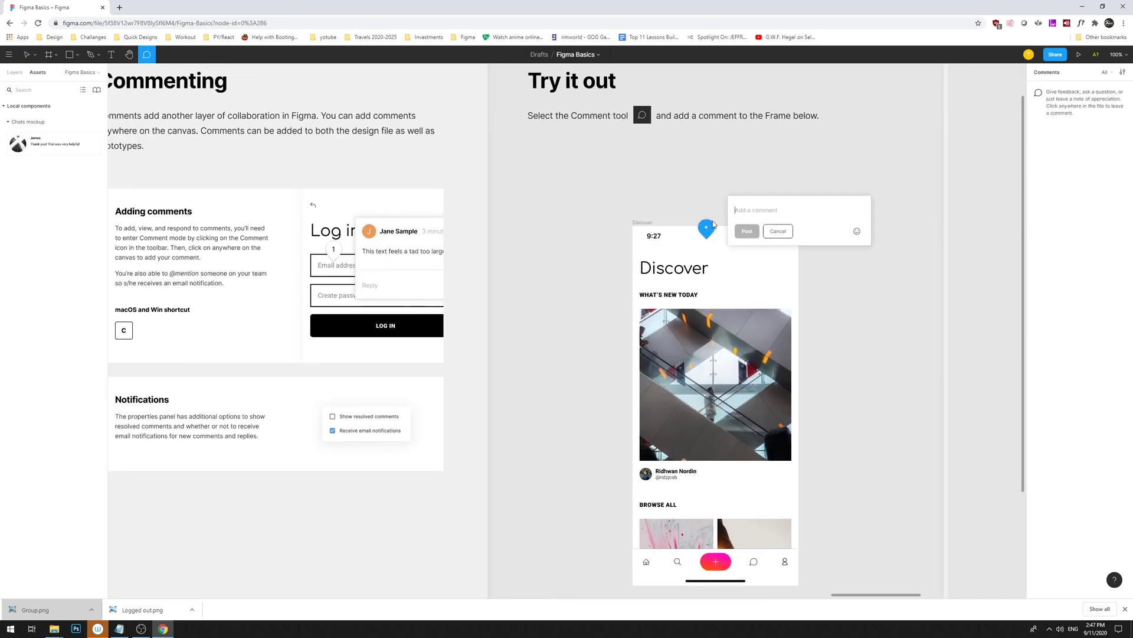
{"action": "type", "text": "Woohh this is a status bar"}
{"action": "key", "text": "shift+Return"}
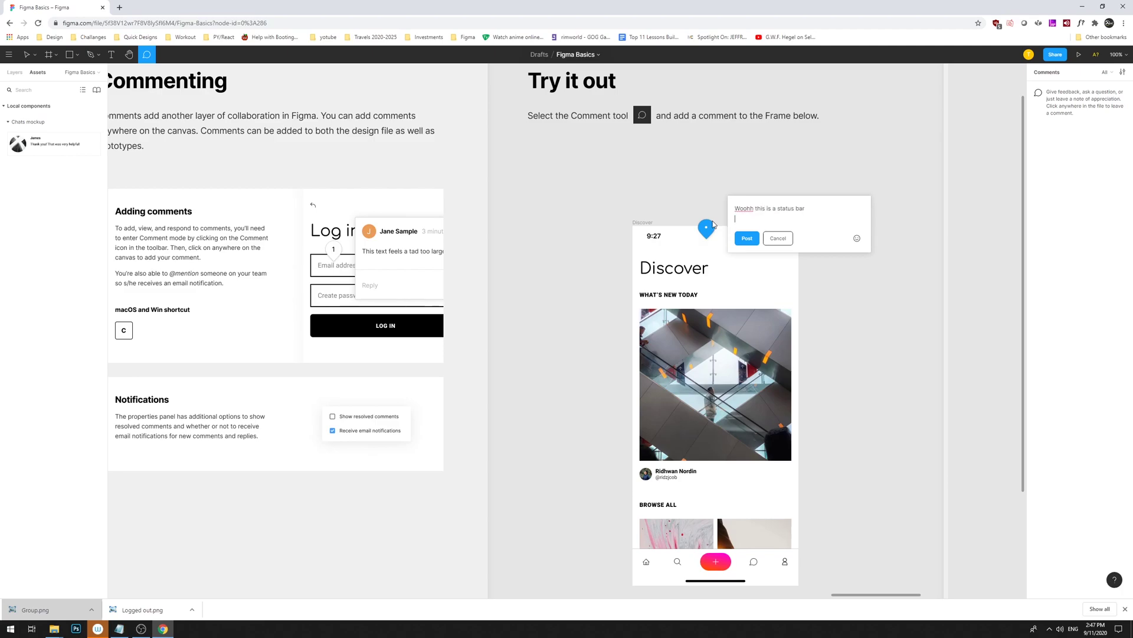
{"action": "left_click", "coordinate": [746, 238]}
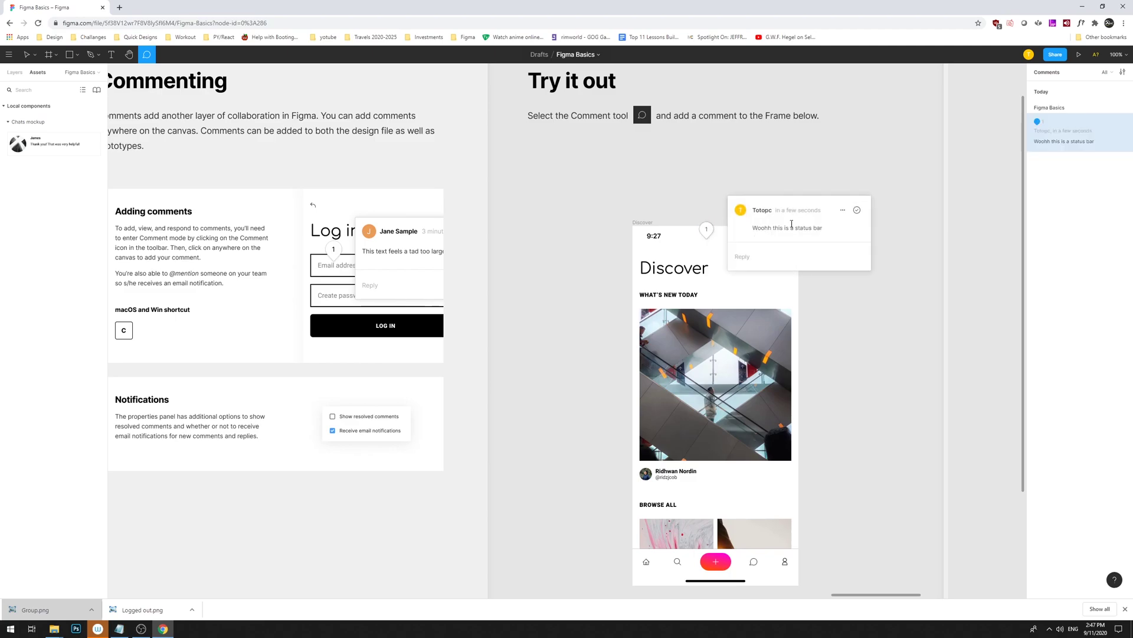
Reply "Yes you're right smiley face :)" to the status bar comment and close the thread.
{"action": "left_click", "coordinate": [771, 256]}
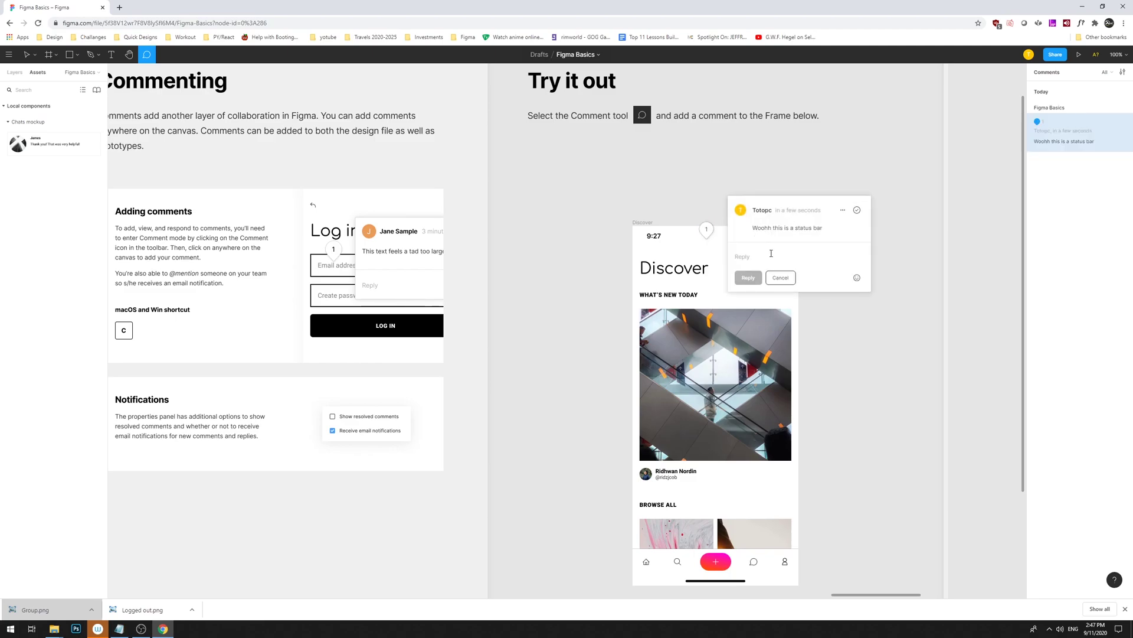
{"action": "type", "text": "Yes you're r"}
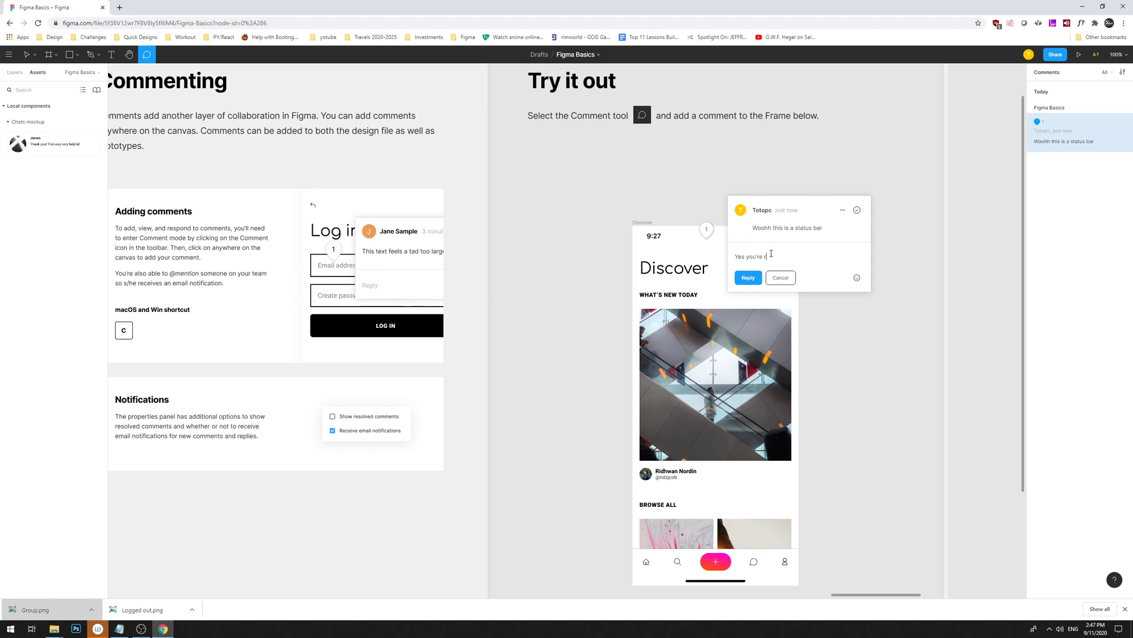
{"action": "type", "text": "ight smiley face :)"}
{"action": "key", "text": "shift+Return"}
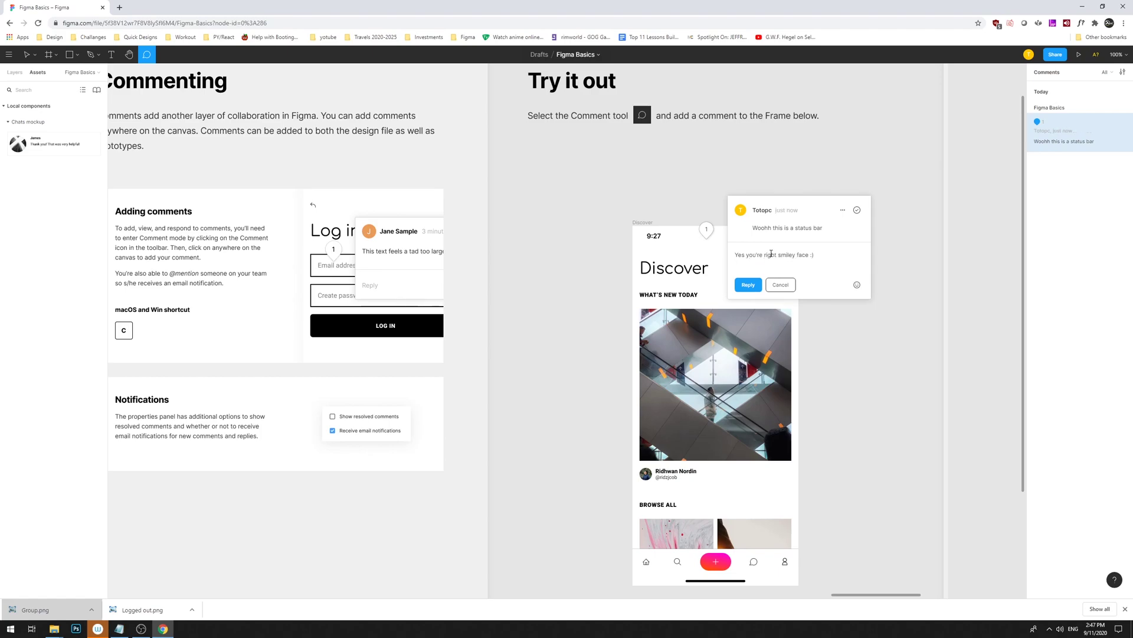
{"action": "key", "text": "Return"}
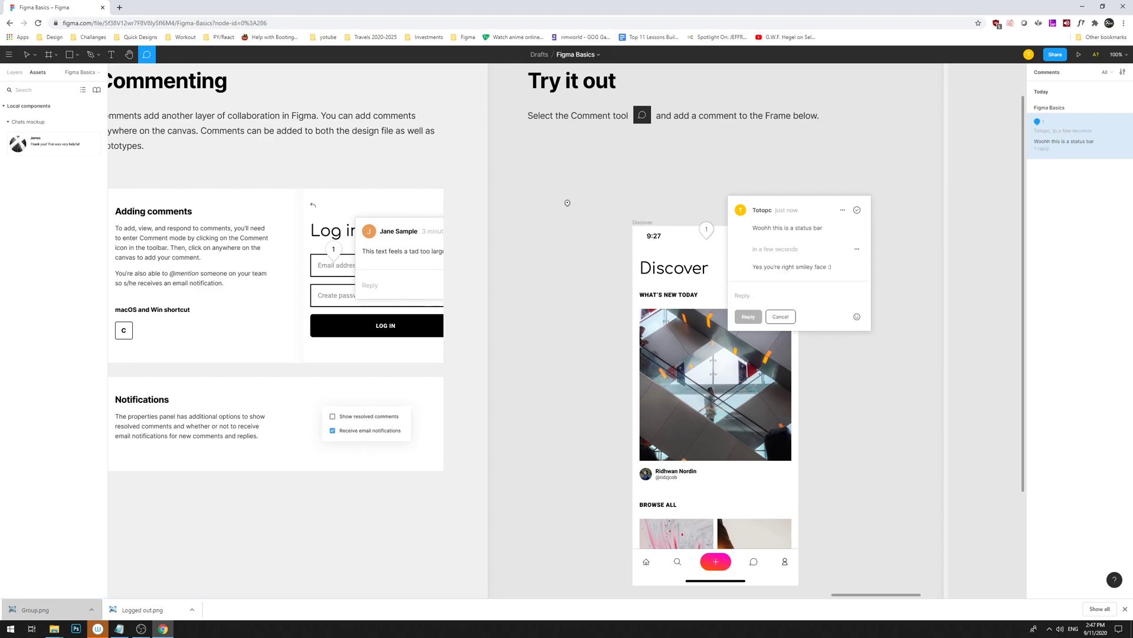
{"action": "left_click", "coordinate": [567, 203]}
Reopen the status bar comment thread from its pin on the Discover frame, and close it again.
{"action": "left_click_drag", "start_coordinate": [739, 197], "coordinate": [703, 223]}
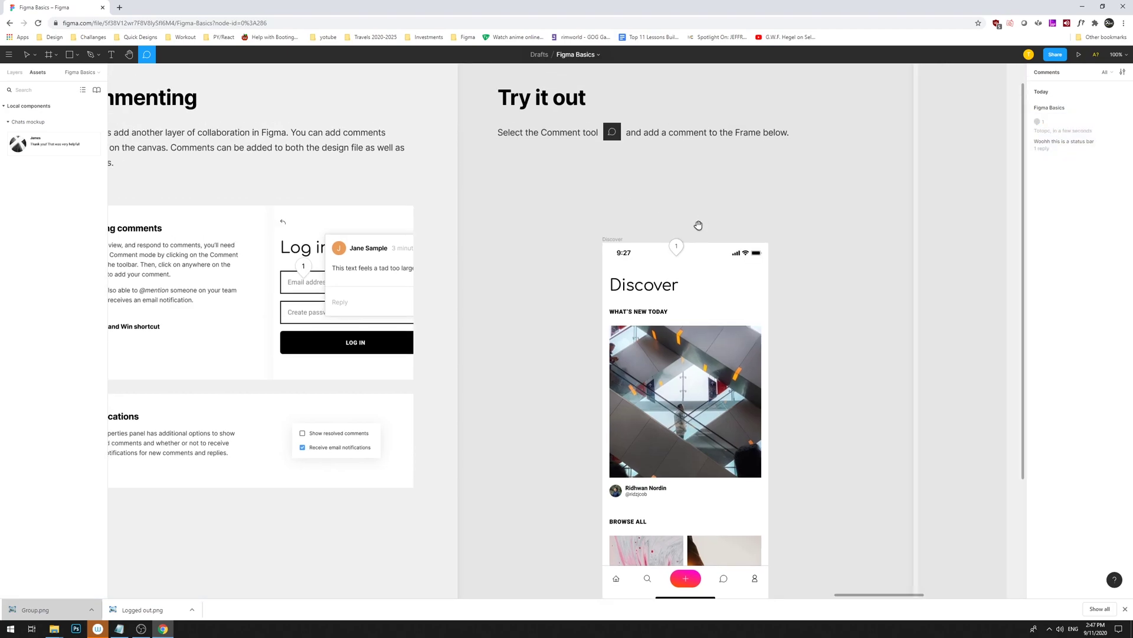
{"action": "left_click", "coordinate": [680, 251]}
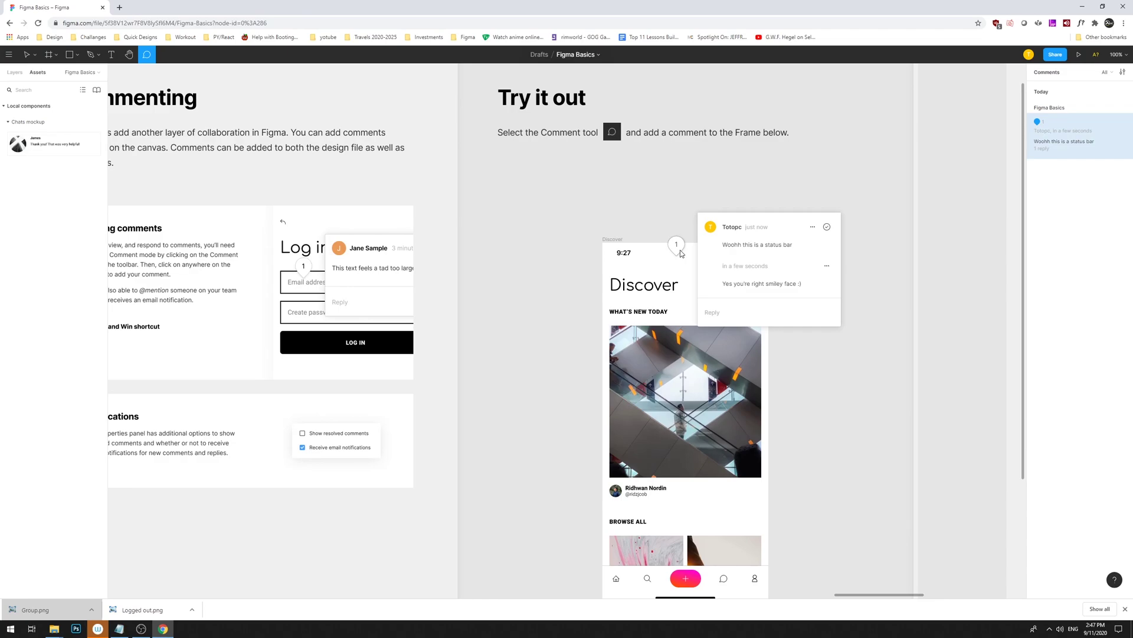
{"action": "left_click", "coordinate": [691, 198]}
{"action": "scroll", "coordinate": [720, 190], "scroll_direction": "down", "scroll_amount": 1}
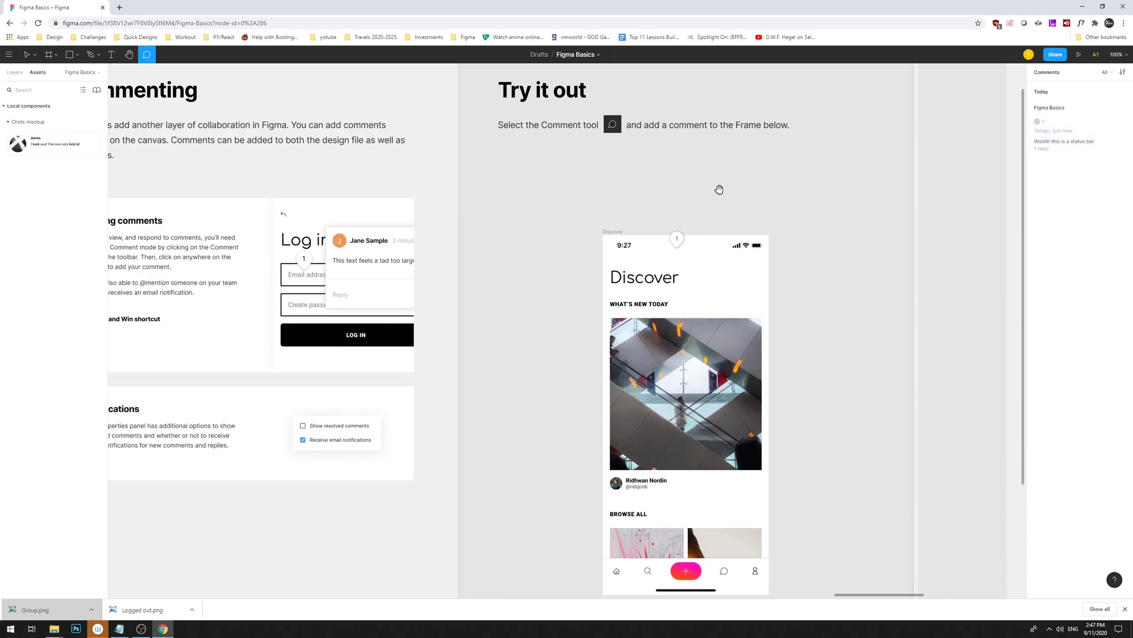
Copy the link to the status bar comment thread on the Discover frame and open it in a separate browser window.
{"action": "left_click", "coordinate": [681, 250]}
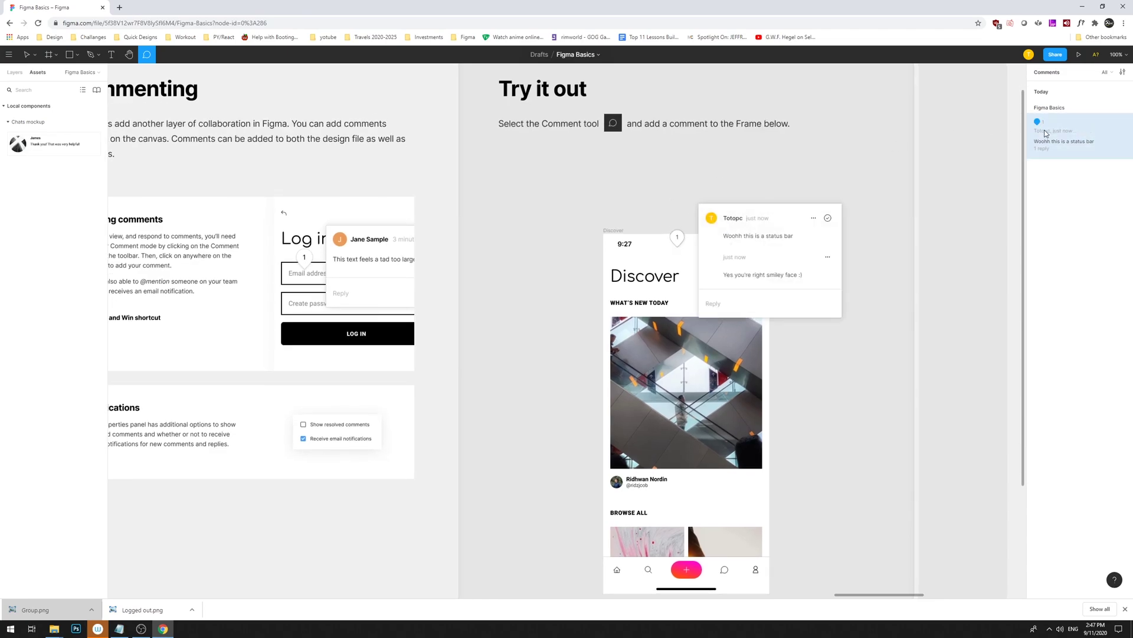
{"action": "left_click", "coordinate": [814, 219]}
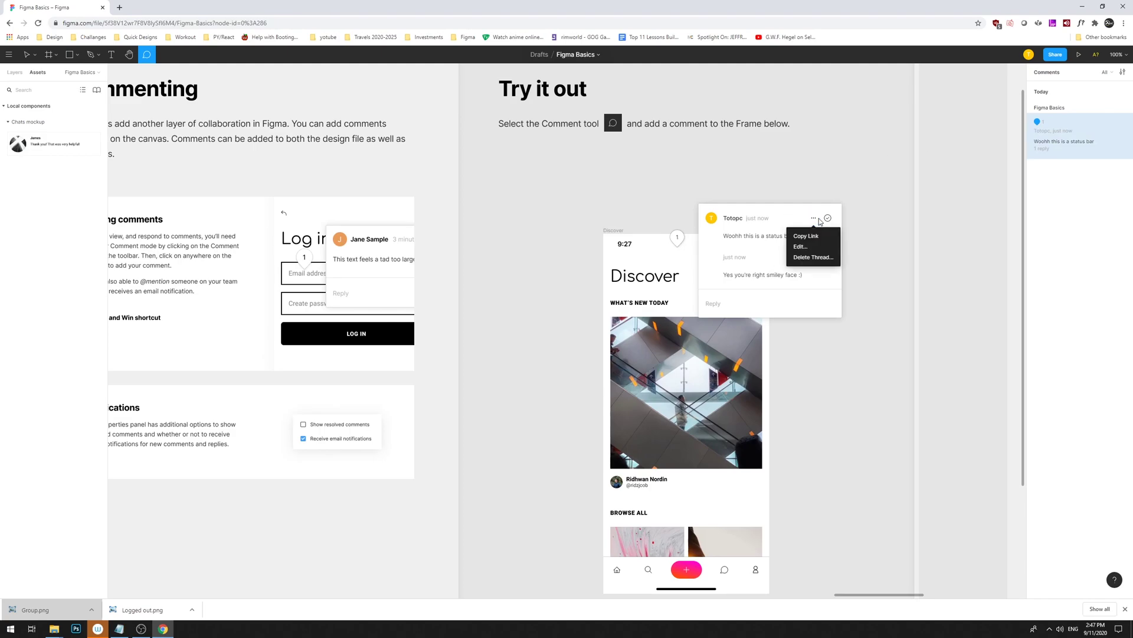
{"action": "left_click", "coordinate": [820, 236]}
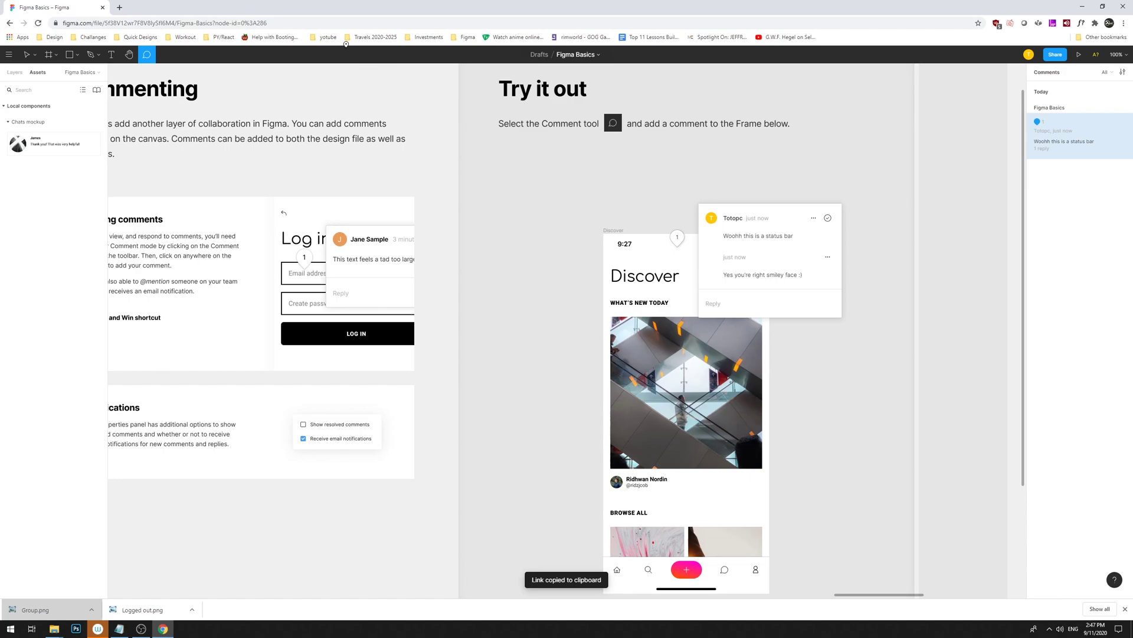
{"action": "left_click", "coordinate": [120, 7]}
{"action": "key", "text": "ctrl+v"}
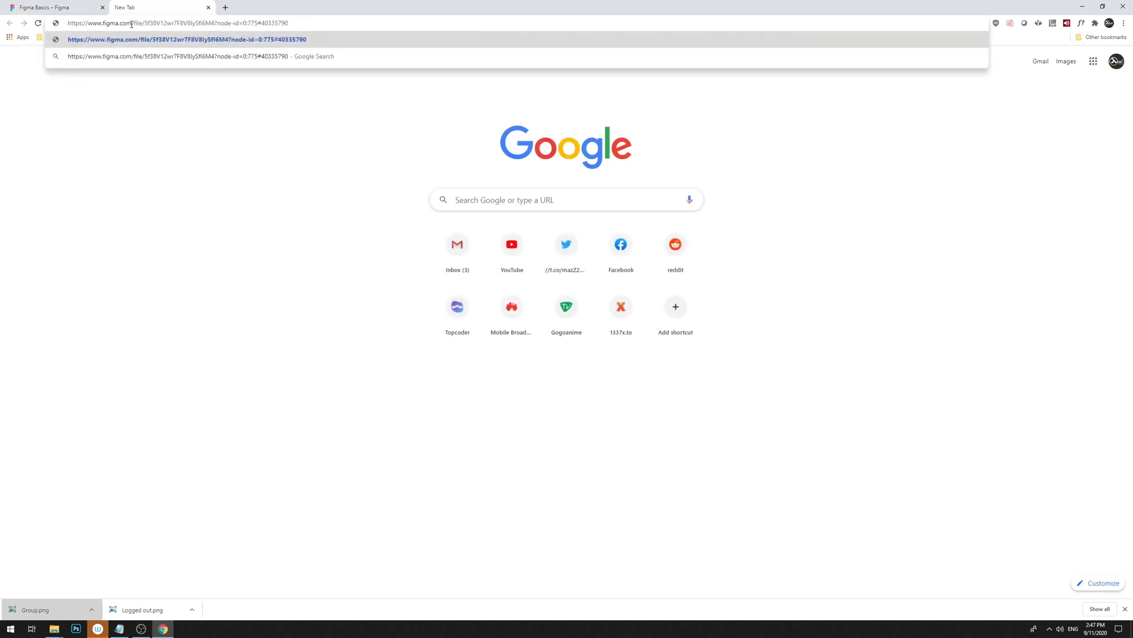
{"action": "key", "text": "Return"}
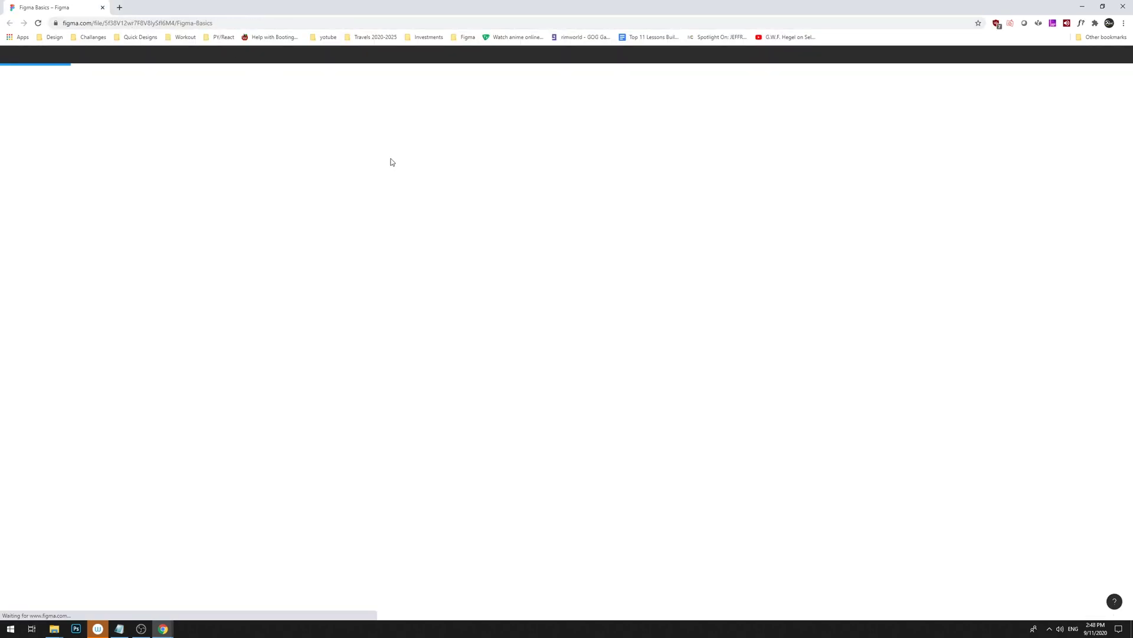
{"action": "left_click_drag", "start_coordinate": [231, 8], "coordinate": [445, 19]}
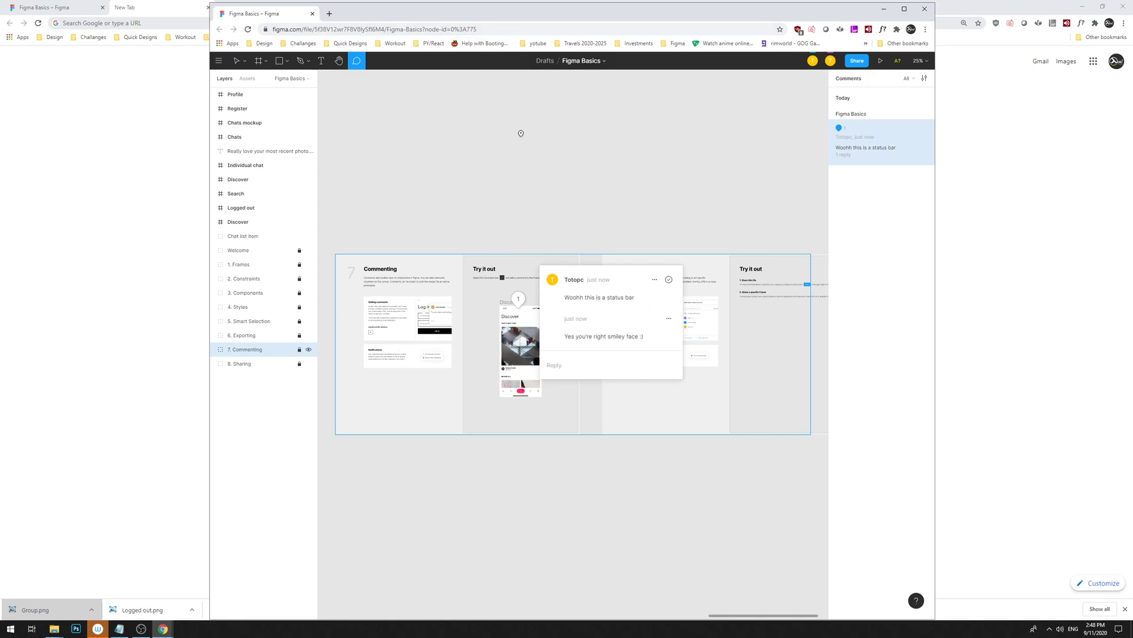
Return to the original Figma Basics tab, copy the status bar comment's link again and close the thread.
{"action": "left_click", "coordinate": [121, 6]}
{"action": "left_click", "coordinate": [73, 7]}
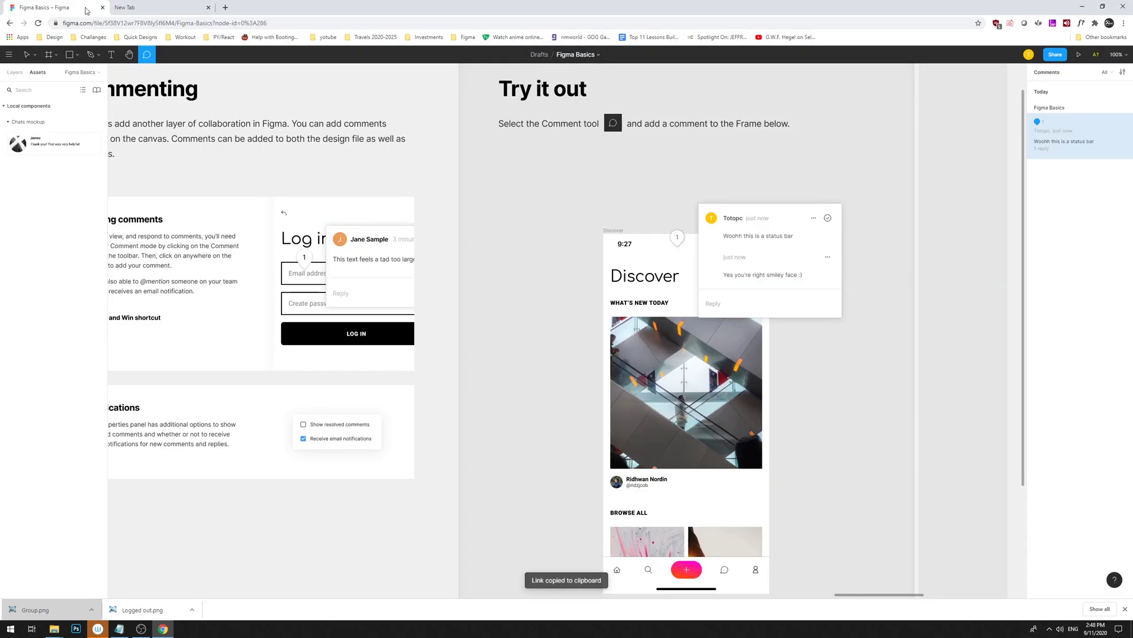
{"action": "left_click_drag", "start_coordinate": [702, 195], "coordinate": [571, 200]}
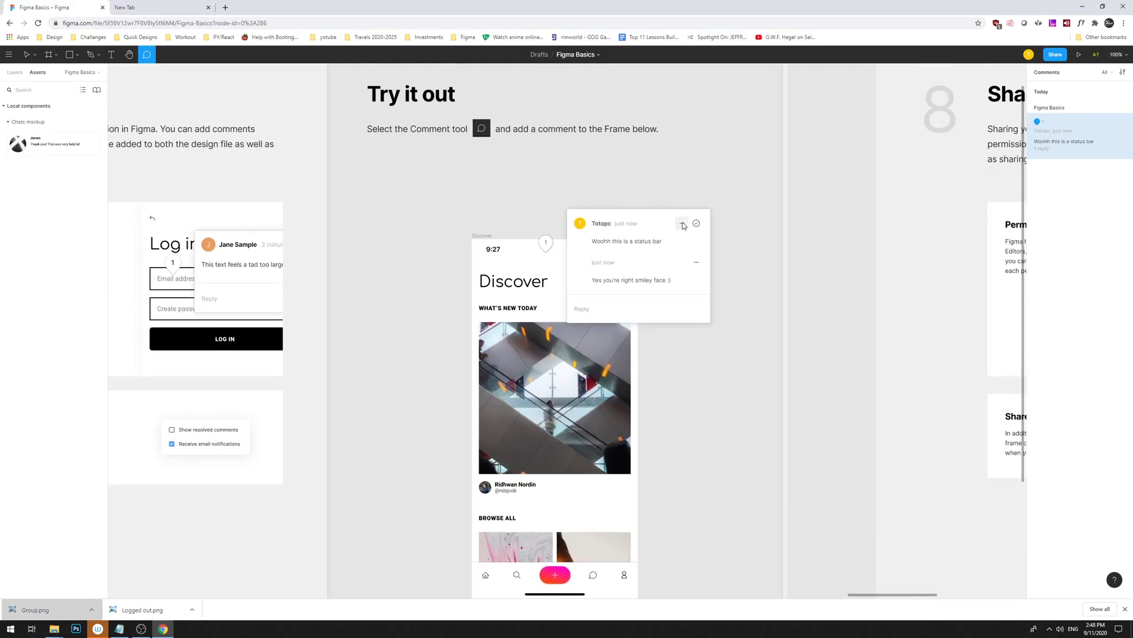
{"action": "left_click", "coordinate": [683, 224]}
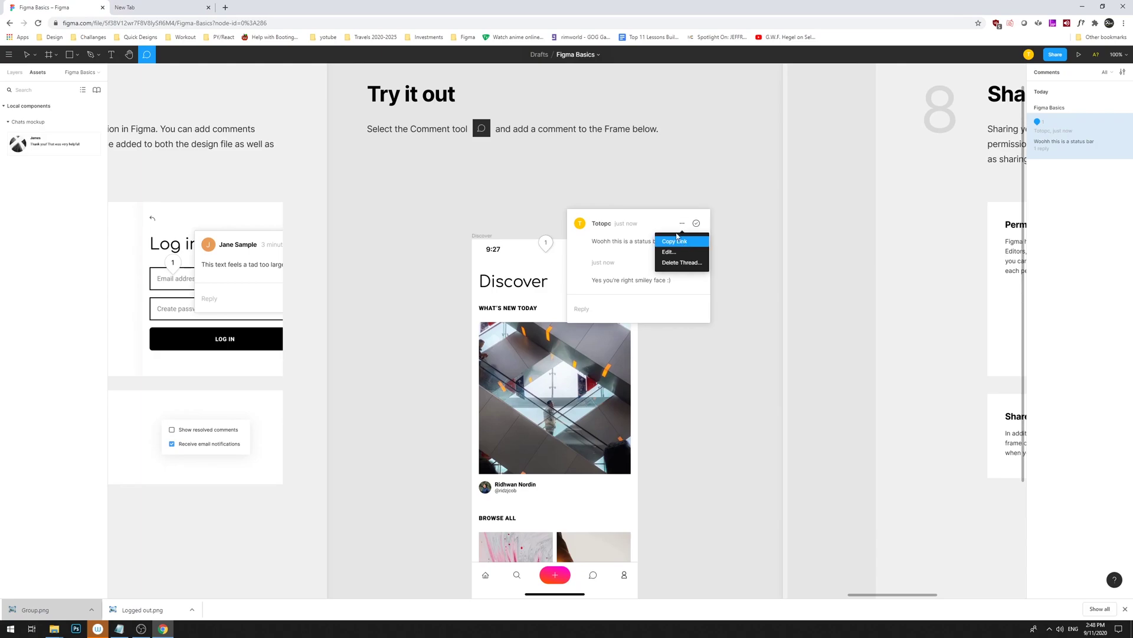
{"action": "left_click", "coordinate": [675, 241]}
{"action": "scroll", "coordinate": [640, 185], "scroll_direction": "left", "scroll_amount": 3}
{"action": "scroll", "coordinate": [555, 216], "scroll_direction": "right", "scroll_amount": 4}
{"action": "scroll", "coordinate": [523, 175], "scroll_direction": "left", "scroll_amount": 3}
{"action": "scroll", "coordinate": [663, 223], "scroll_direction": "down", "scroll_amount": 1}
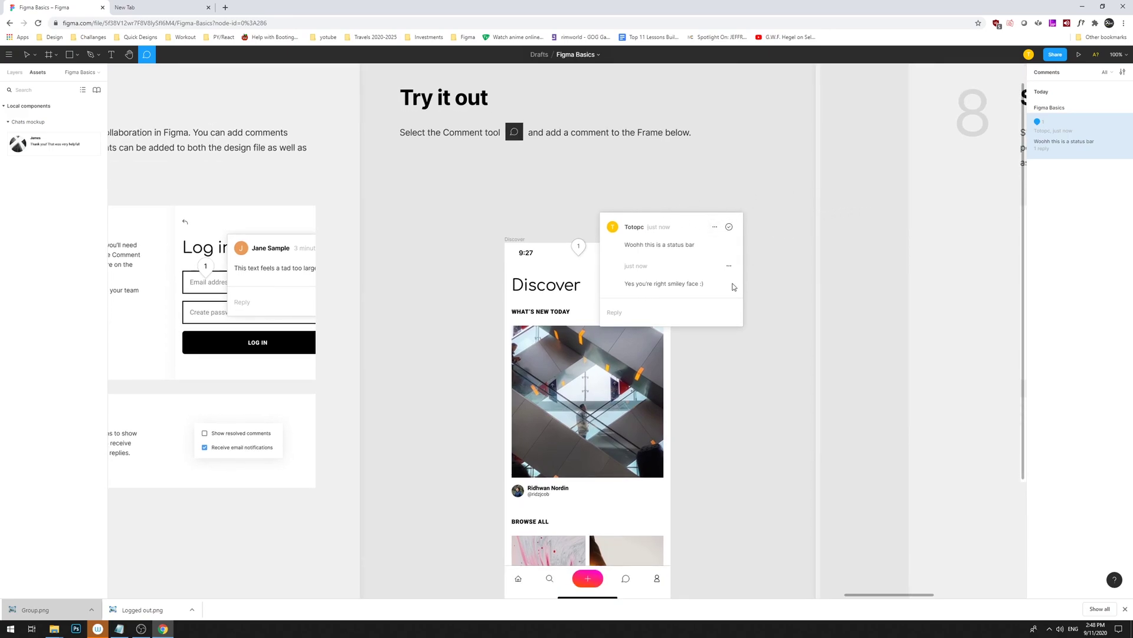
{"action": "key", "text": "Escape"}
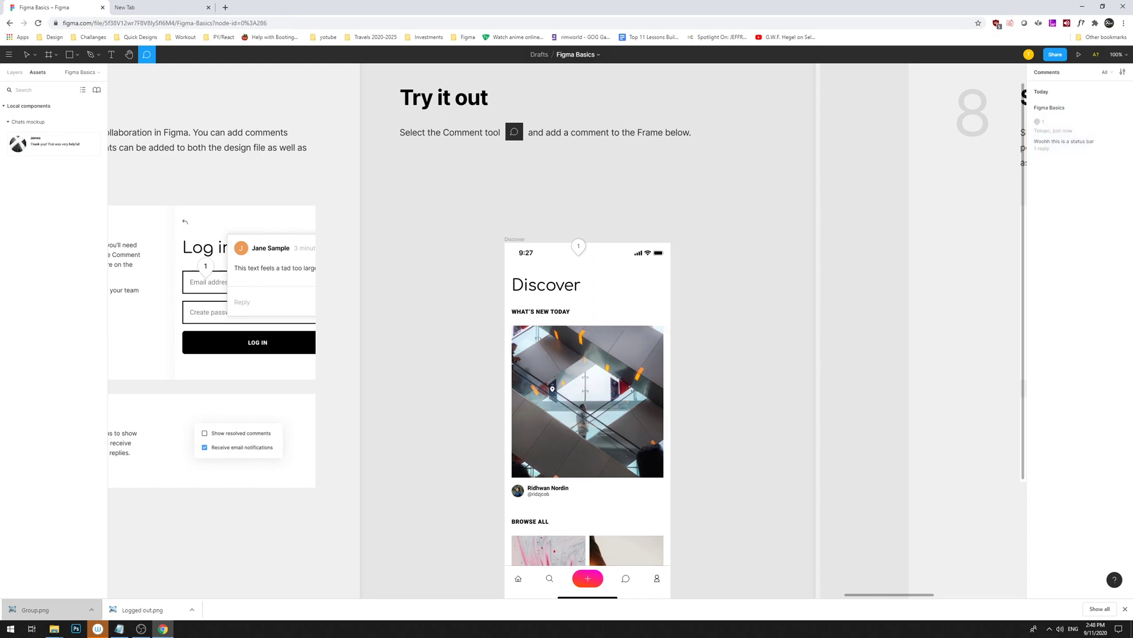
Select the Discover frame's status bar, then reopen its comment thread in comment mode and copy the thread's link.
{"action": "key", "text": "v"}
{"action": "left_click", "coordinate": [587, 252]}
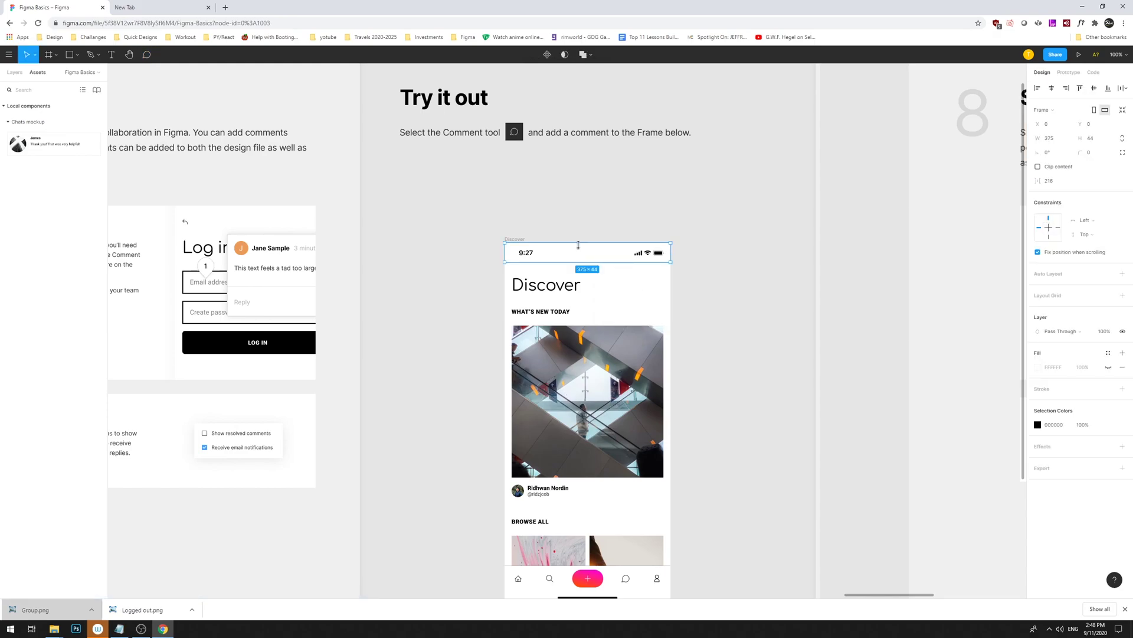
{"action": "key", "text": "c"}
{"action": "left_click", "coordinate": [581, 248]}
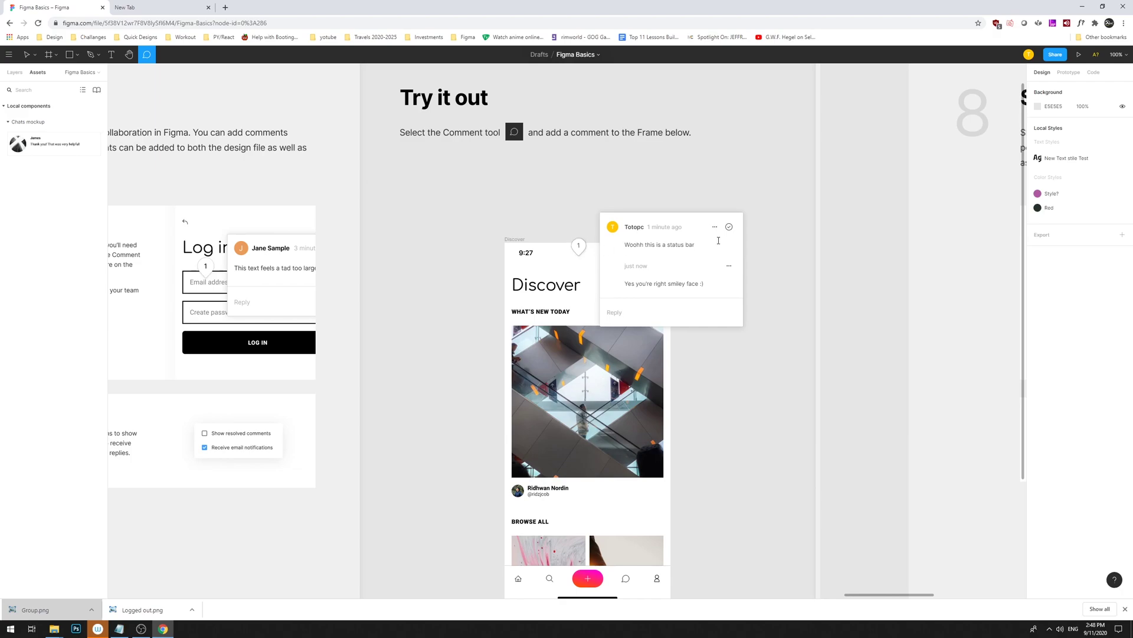
{"action": "left_click", "coordinate": [715, 227]}
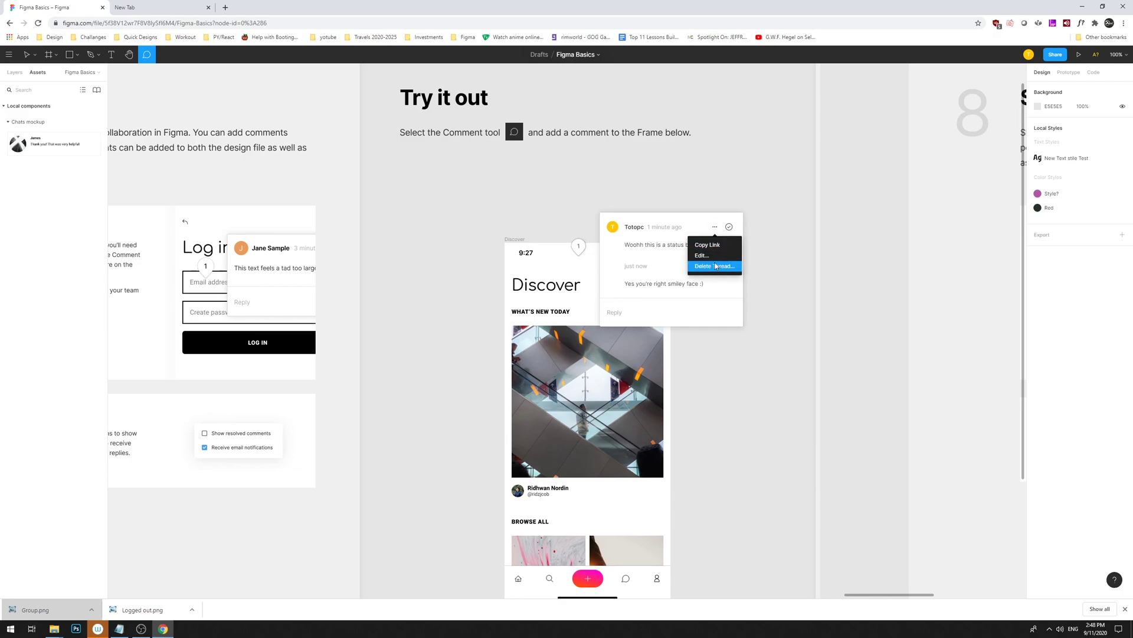
{"action": "left_click", "coordinate": [707, 245]}
{"action": "left_click", "coordinate": [787, 286]}
{"action": "left_click", "coordinate": [775, 413]}
{"action": "left_click", "coordinate": [741, 324]}
{"action": "left_click", "coordinate": [738, 329]}
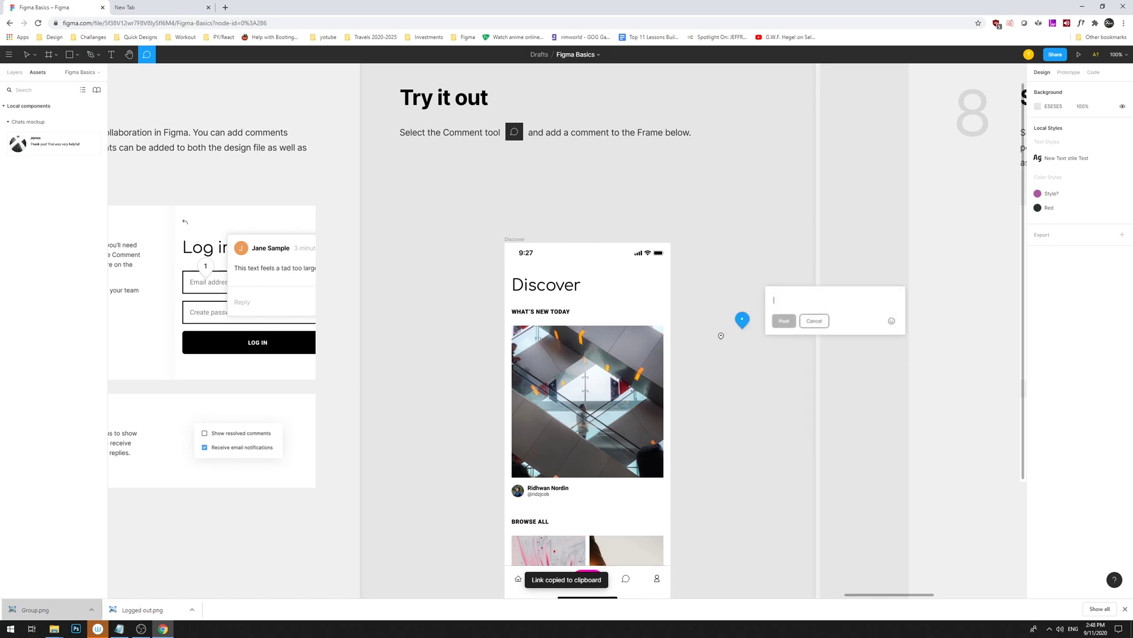
{"action": "left_click", "coordinate": [712, 408]}
Go to the Sharing section and view the file's share dialog, then close it without inviting anyone.
{"action": "left_click_drag", "start_coordinate": [711, 410], "coordinate": [423, 402]}
{"action": "scroll", "coordinate": [376, 309], "scroll_direction": "up", "scroll_amount": 5}
{"action": "scroll", "coordinate": [376, 308], "scroll_direction": "right", "scroll_amount": 3}
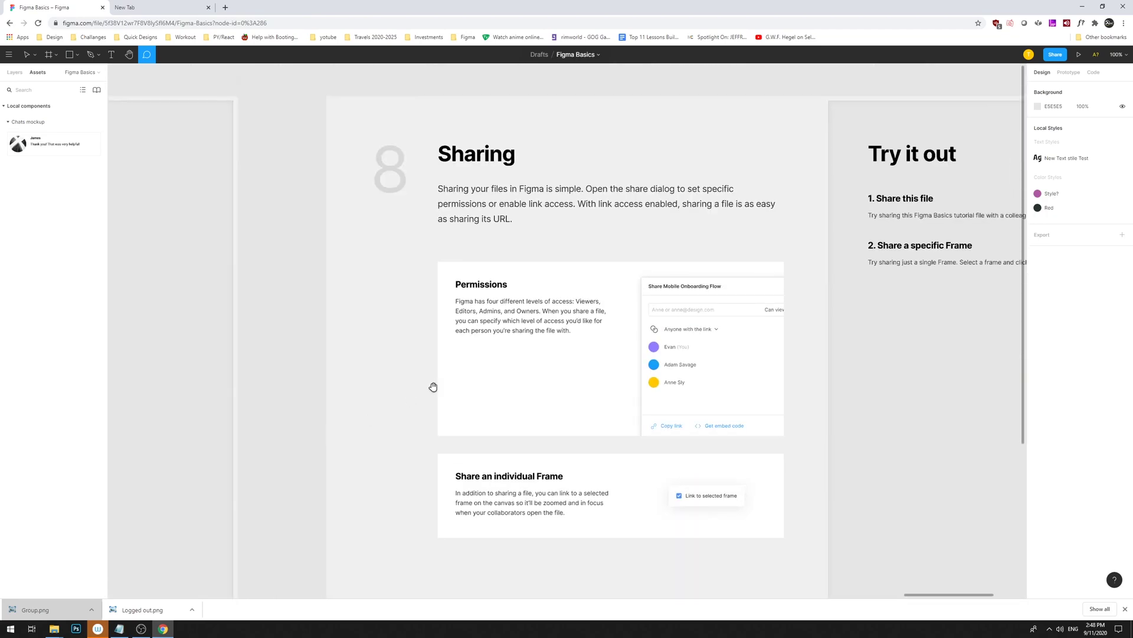
{"action": "scroll", "coordinate": [551, 238], "scroll_direction": "right", "scroll_amount": 2}
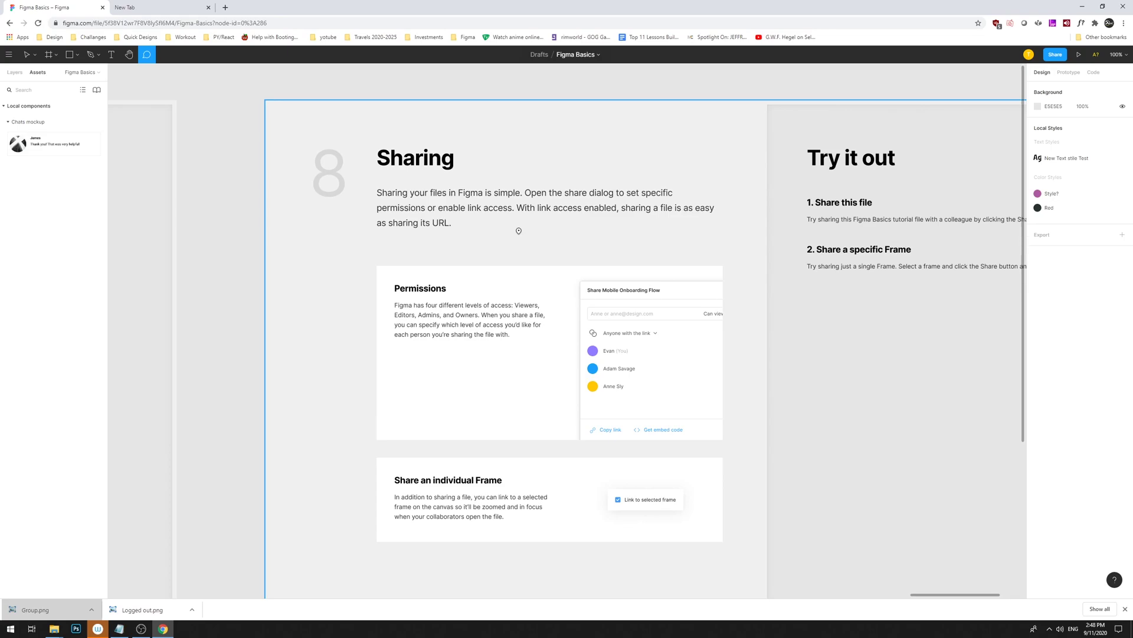
{"action": "key", "text": "minus"}
{"action": "scroll", "coordinate": [519, 230], "scroll_direction": "down", "scroll_amount": 1}
{"action": "scroll", "coordinate": [518, 230], "scroll_direction": "right", "scroll_amount": 3}
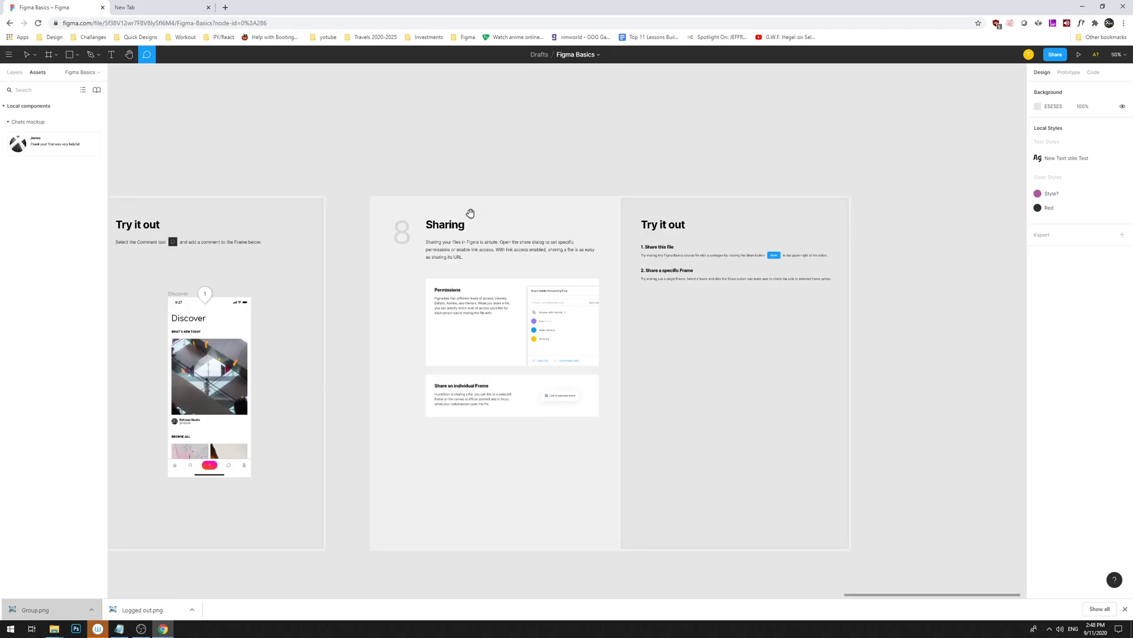
{"action": "left_click", "coordinate": [1056, 55]}
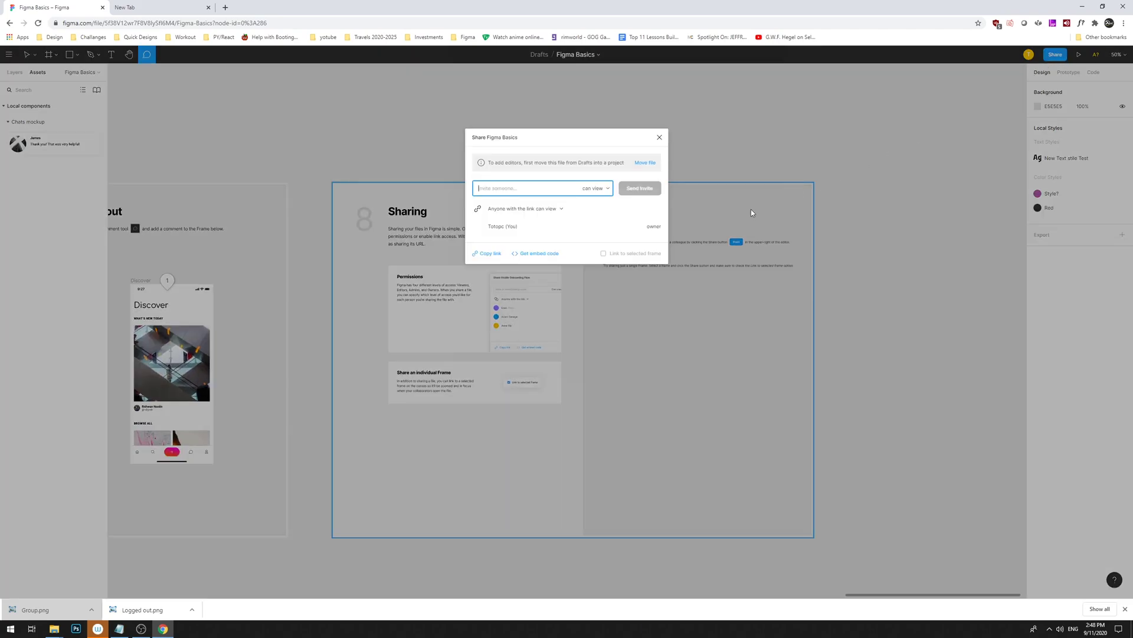
{"action": "left_click", "coordinate": [659, 139]}
{"action": "left_click_drag", "start_coordinate": [530, 150], "coordinate": [372, 117]}
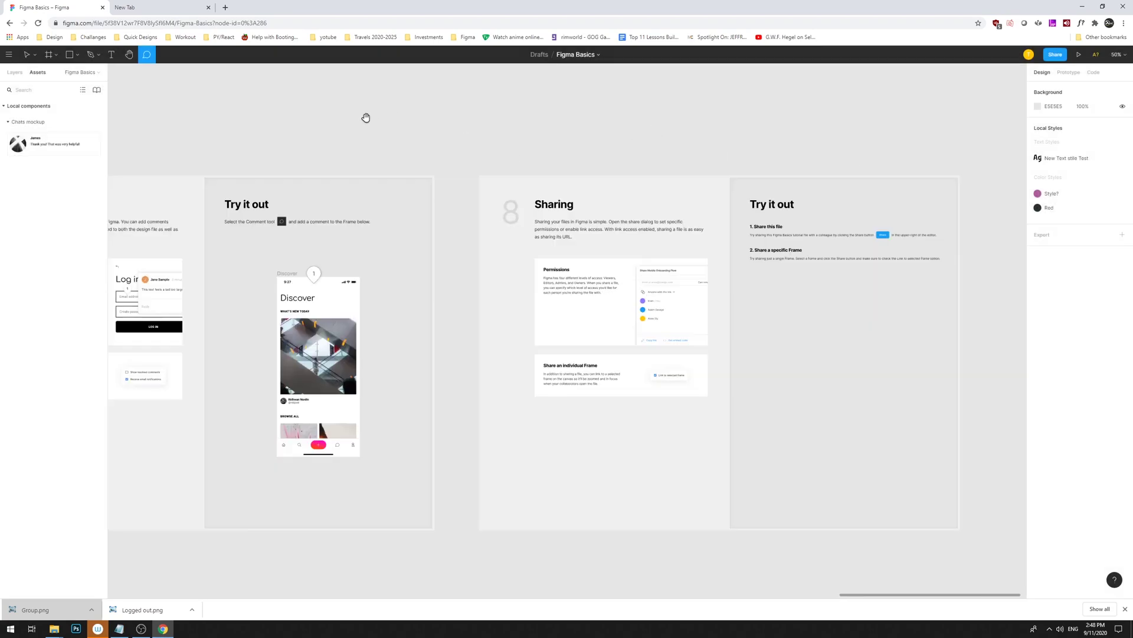
{"action": "scroll", "coordinate": [622, 170], "scroll_direction": "left", "scroll_amount": 20}
{"action": "scroll", "coordinate": [767, 183], "scroll_direction": "up", "scroll_amount": 2}
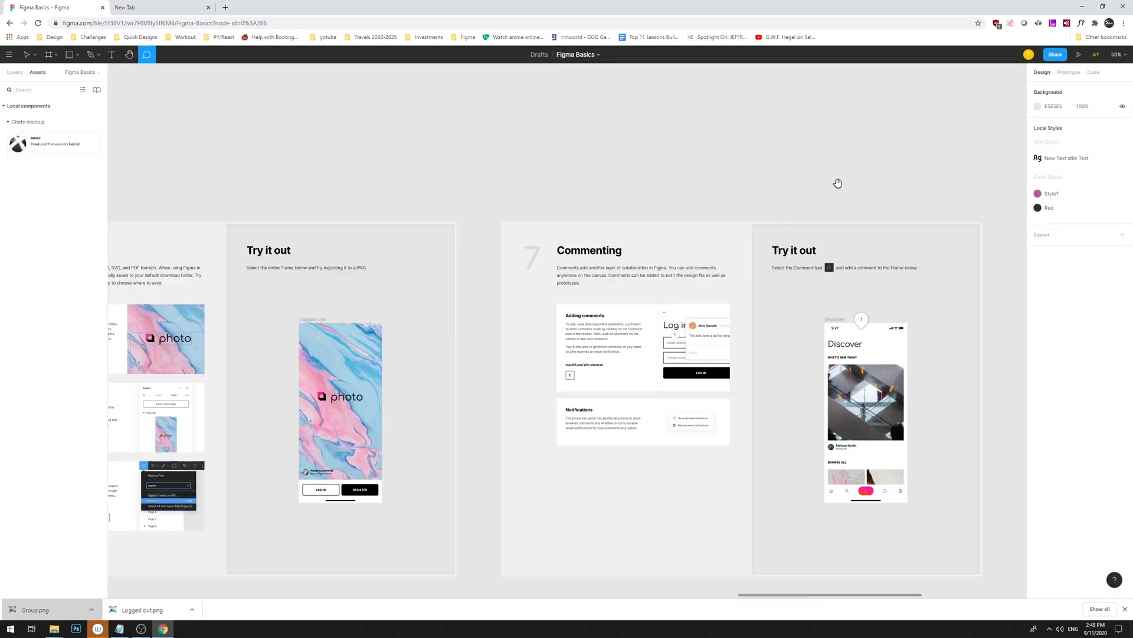
{"action": "scroll", "coordinate": [851, 162], "scroll_direction": "left", "scroll_amount": 7}
{"action": "scroll", "coordinate": [657, 142], "scroll_direction": "right", "scroll_amount": 18}
{"action": "scroll", "coordinate": [827, 182], "scroll_direction": "down", "scroll_amount": 3}
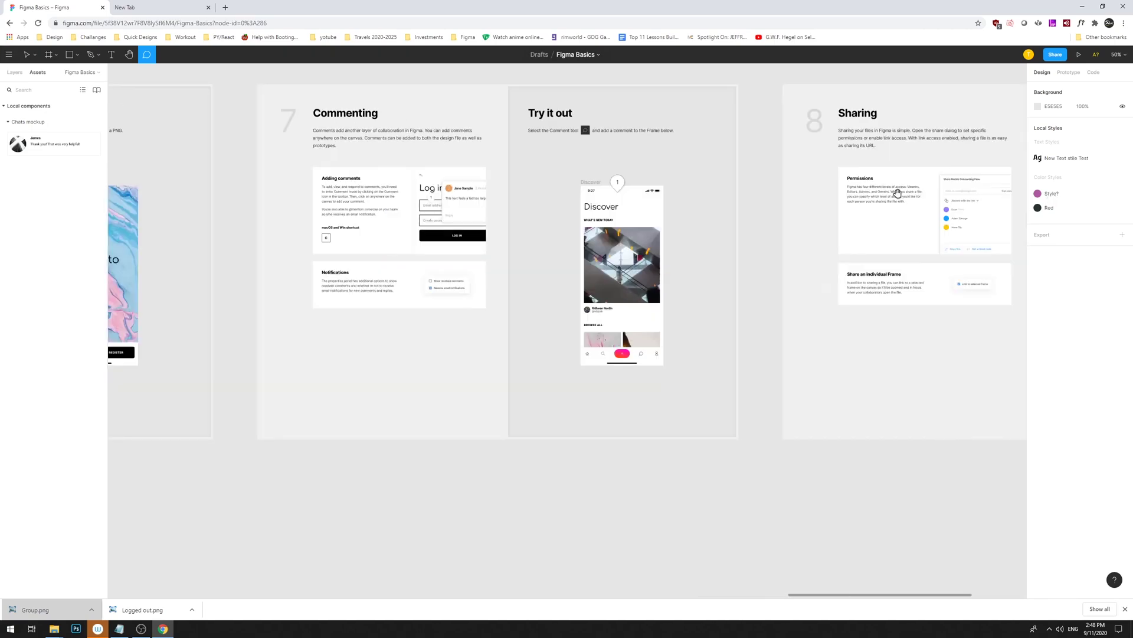
{"action": "scroll", "coordinate": [537, 223], "scroll_direction": "right", "scroll_amount": 10}
{"action": "scroll", "coordinate": [442, 141], "scroll_direction": "left", "scroll_amount": 2}
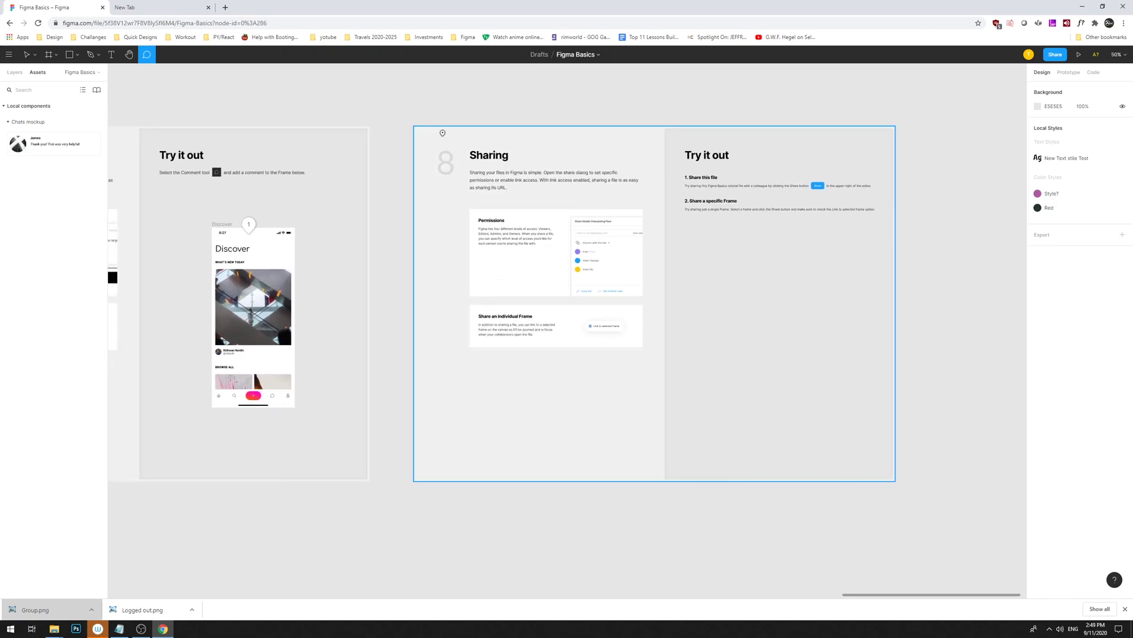
{"action": "left_click", "coordinate": [442, 132]}
{"action": "left_click", "coordinate": [511, 129]}
{"action": "key", "text": "Escape"}
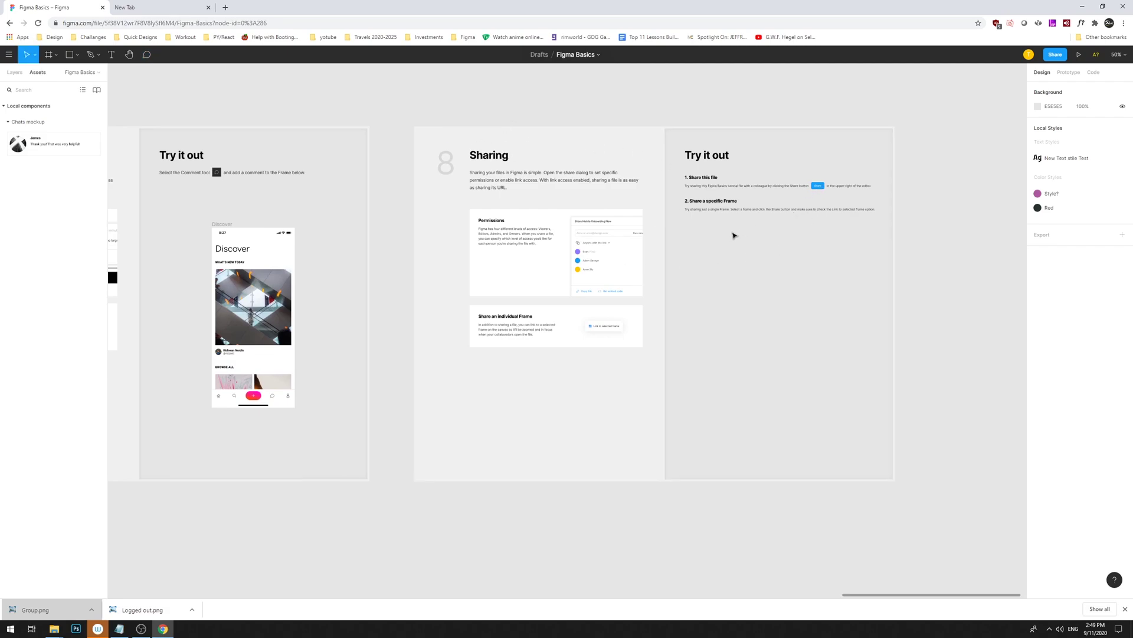
Draw a new frame about 526 × 571 on the empty canvas beside the Sharing exercise.
{"action": "scroll", "coordinate": [620, 250], "scroll_direction": "right", "scroll_amount": 5}
{"action": "scroll", "coordinate": [597, 258], "scroll_direction": "up", "scroll_amount": 1}
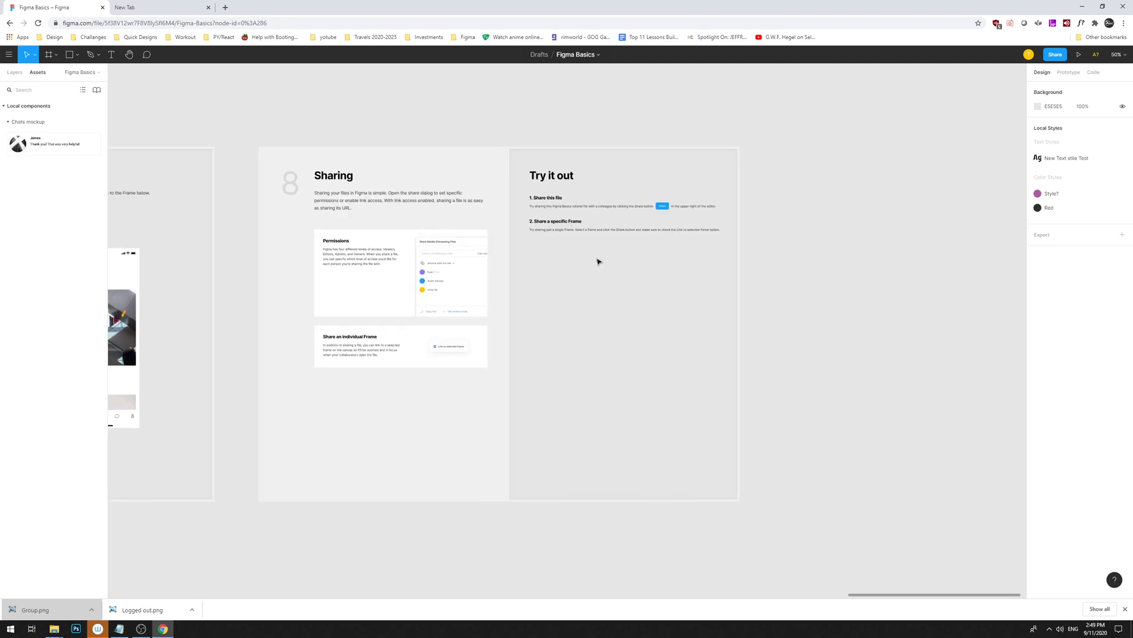
{"action": "key", "text": "f"}
{"action": "left_click_drag", "start_coordinate": [795, 211], "coordinate": [912, 337]}
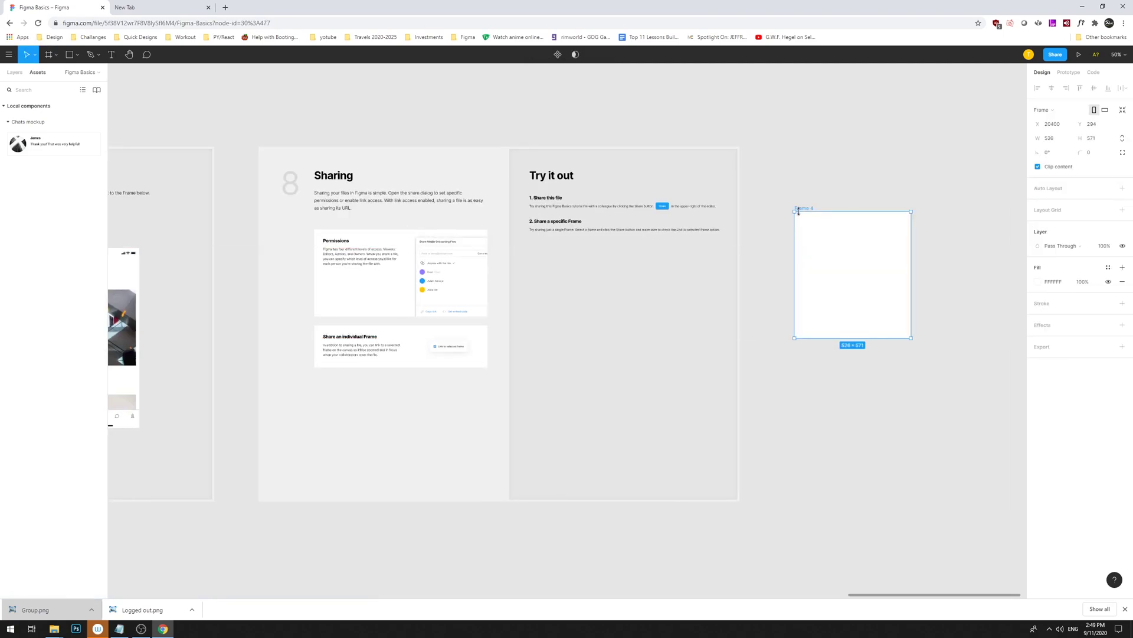
{"action": "right_click", "coordinate": [803, 211]}
{"action": "key", "text": "Escape"}
Copy the share link to the selected new frame and open it in an incognito browser window.
{"action": "left_click", "coordinate": [1055, 54]}
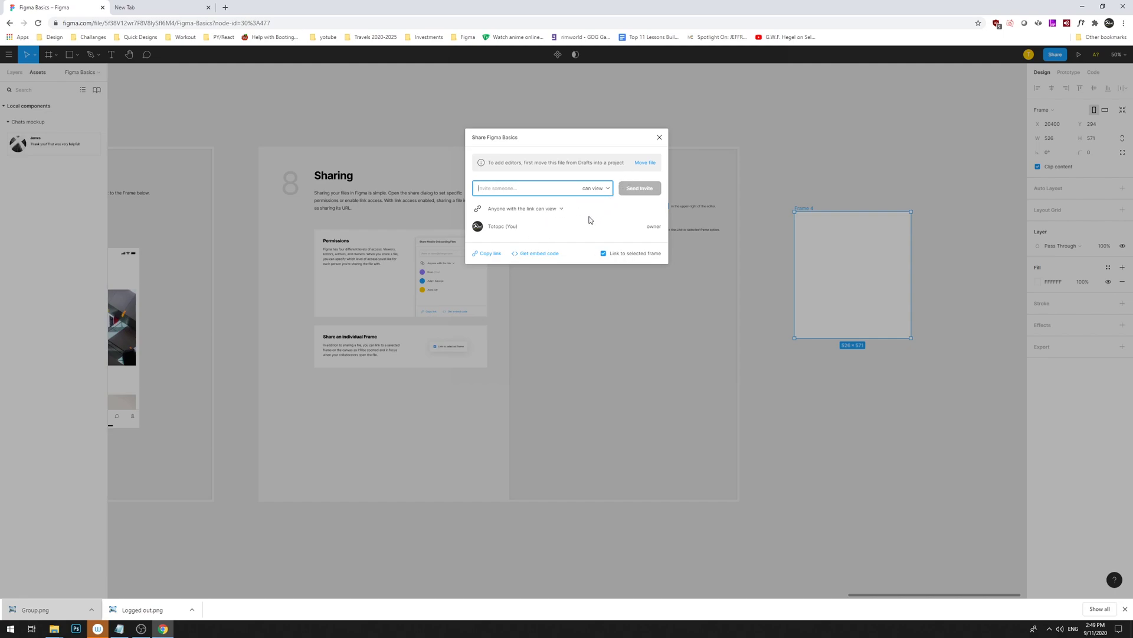
{"action": "left_click", "coordinate": [484, 255]}
{"action": "left_click", "coordinate": [770, 157]}
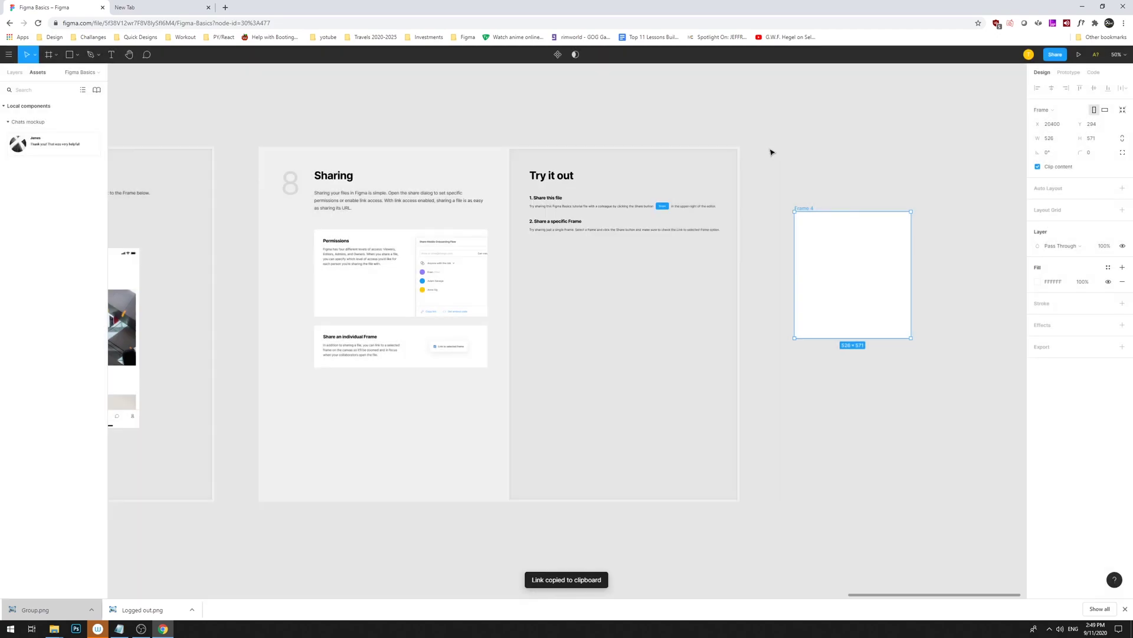
{"action": "key", "text": "ctrl+shift+n"}
{"action": "key", "text": "ctrl+v"}
{"action": "key", "text": "Return"}
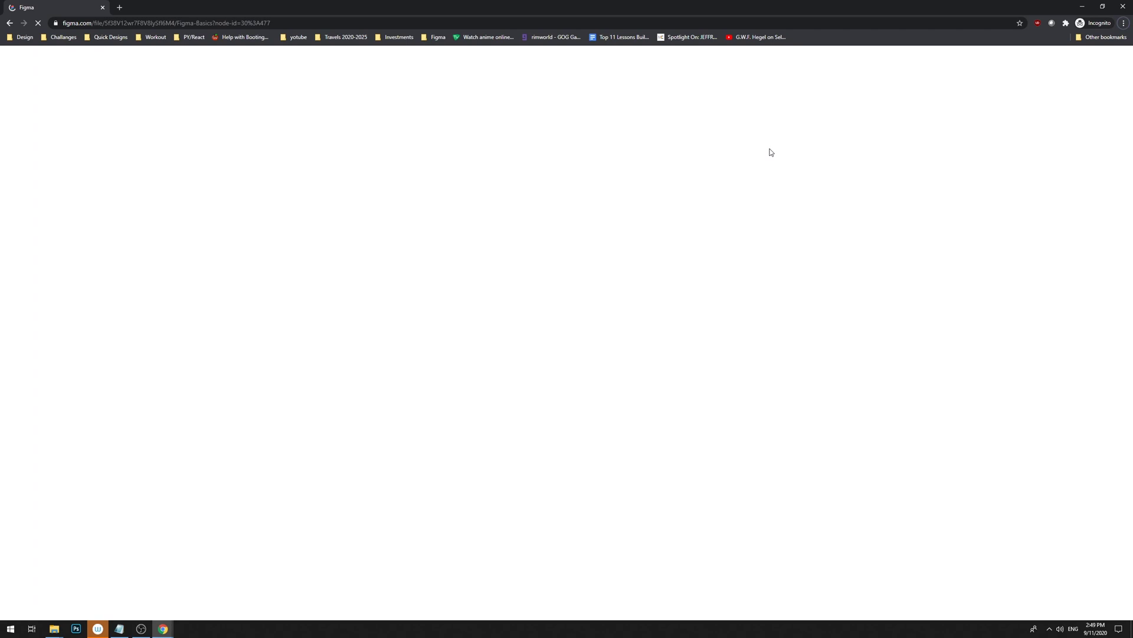
Switch back to the editing window and draw a grey square inside the new frame.
{"action": "mouse_move", "coordinate": [164, 629]}
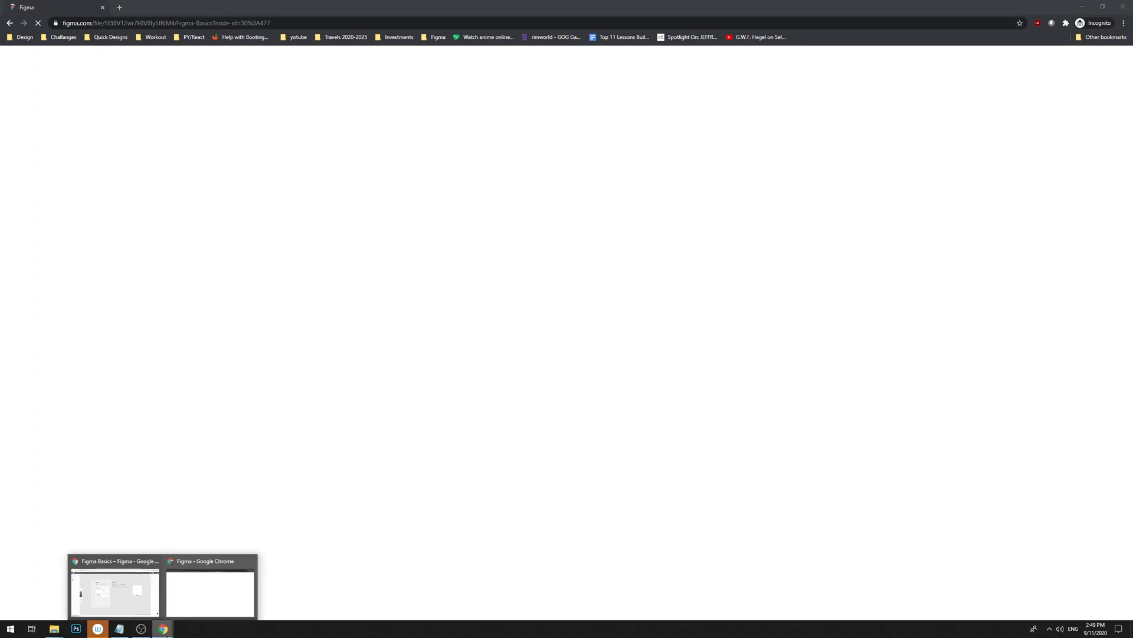
{"action": "left_click", "coordinate": [134, 576]}
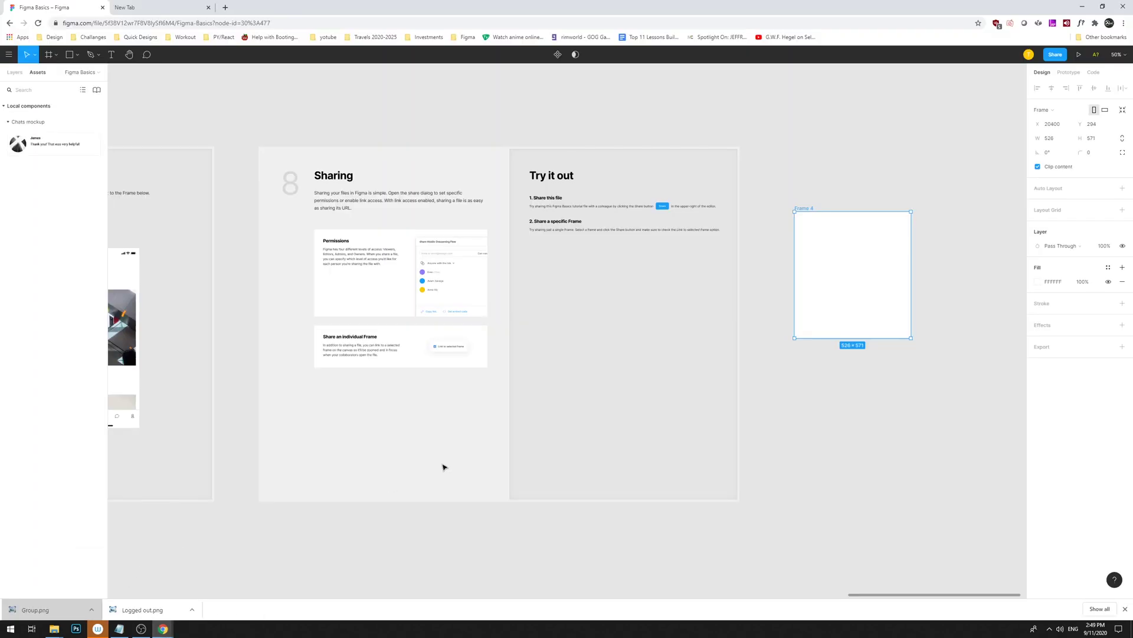
{"action": "left_click", "coordinate": [849, 396]}
{"action": "scroll", "coordinate": [703, 407], "scroll_direction": "right", "scroll_amount": 4}
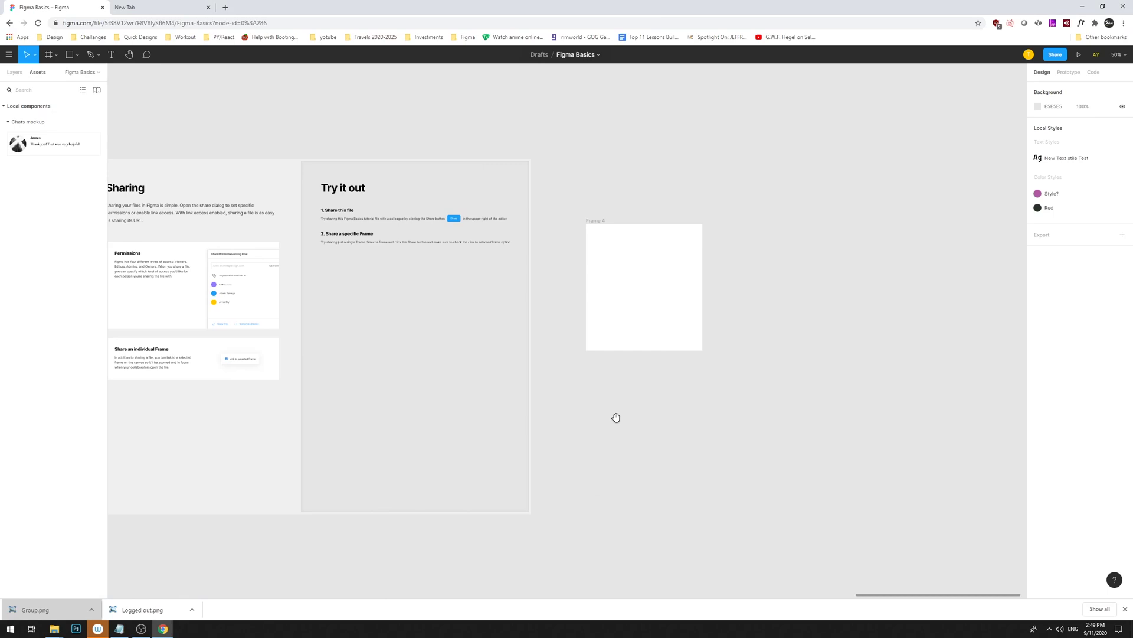
{"action": "left_click", "coordinate": [590, 349]}
{"action": "key", "text": "r"}
{"action": "left_click_drag", "start_coordinate": [628, 254], "coordinate": [655, 300]}
Add the text "This is a fram that is shared" above the grey square and view the shared frame in the incognito window.
{"action": "key", "text": "t"}
{"action": "left_click", "coordinate": [626, 319]}
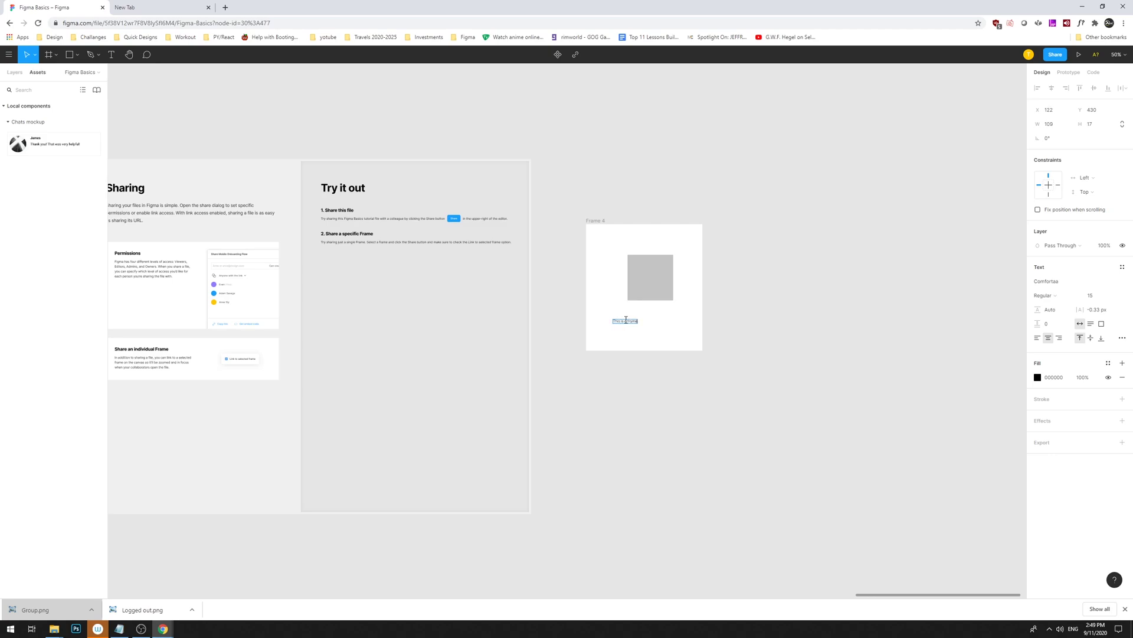
{"action": "key", "text": "ctrl+a"}
{"action": "type", "text": "This is a frame that is shor"}
{"action": "key", "text": "Escape"}
{"action": "left_click_drag", "start_coordinate": [626, 320], "coordinate": [659, 241]}
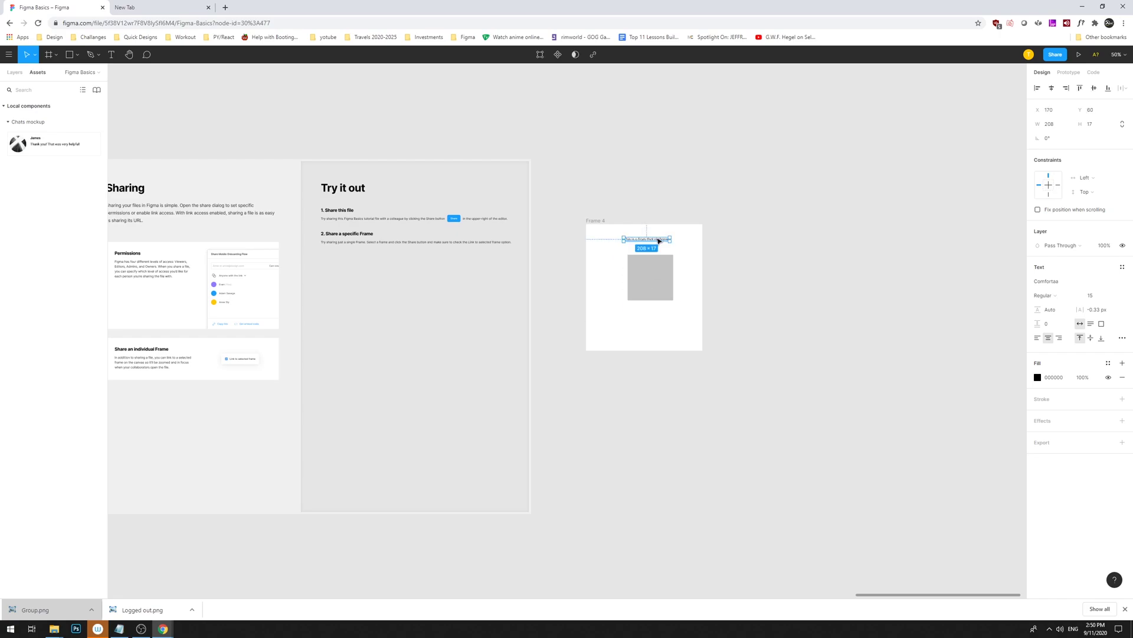
{"action": "mouse_move", "coordinate": [163, 629]}
{"action": "left_click", "coordinate": [254, 578]}
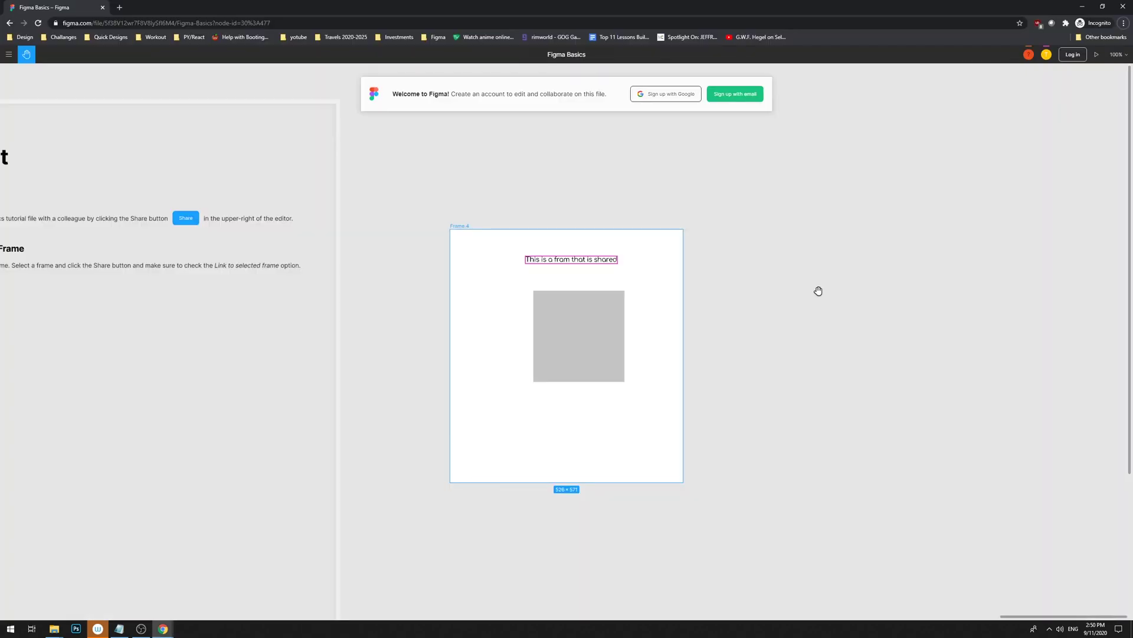
Examine the shared file in the incognito window, covering the commenting exercise, the Sharing section and the canvas around the shared frame.
{"action": "scroll", "coordinate": [257, 255], "scroll_direction": "up", "scroll_amount": 1}
{"action": "scroll", "coordinate": [450, 189], "scroll_direction": "down", "scroll_amount": 1}
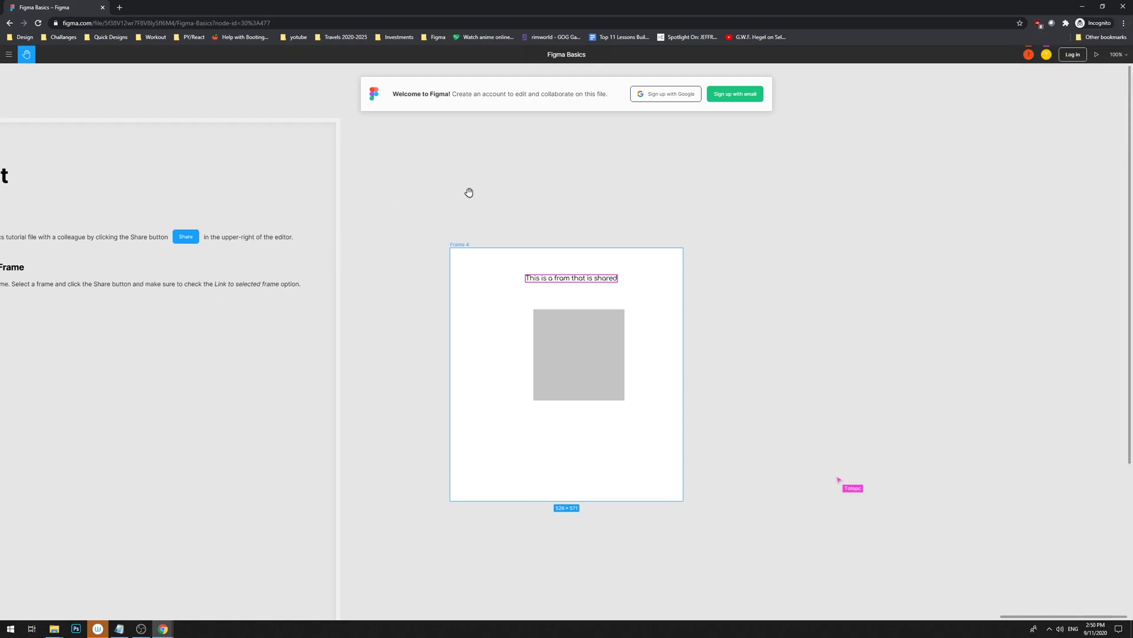
{"action": "scroll", "coordinate": [756, 197], "scroll_direction": "left", "scroll_amount": 7}
{"action": "scroll", "coordinate": [804, 195], "scroll_direction": "right", "scroll_amount": 2}
{"action": "scroll", "coordinate": [422, 178], "scroll_direction": "right", "scroll_amount": 5}
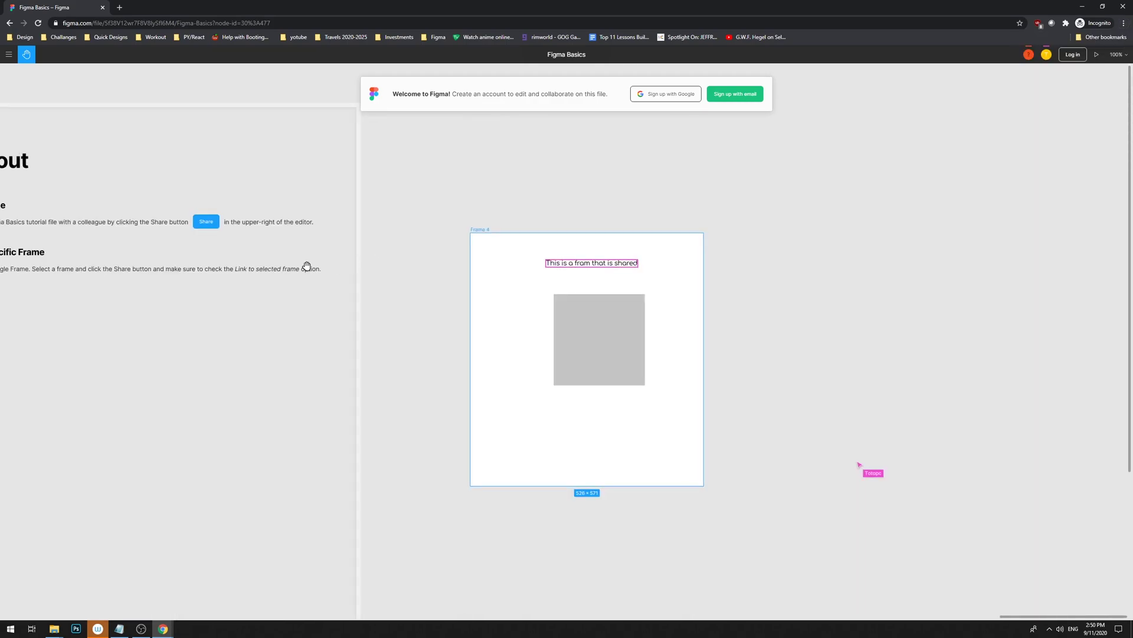
{"action": "scroll", "coordinate": [228, 227], "scroll_direction": "left", "scroll_amount": 20}
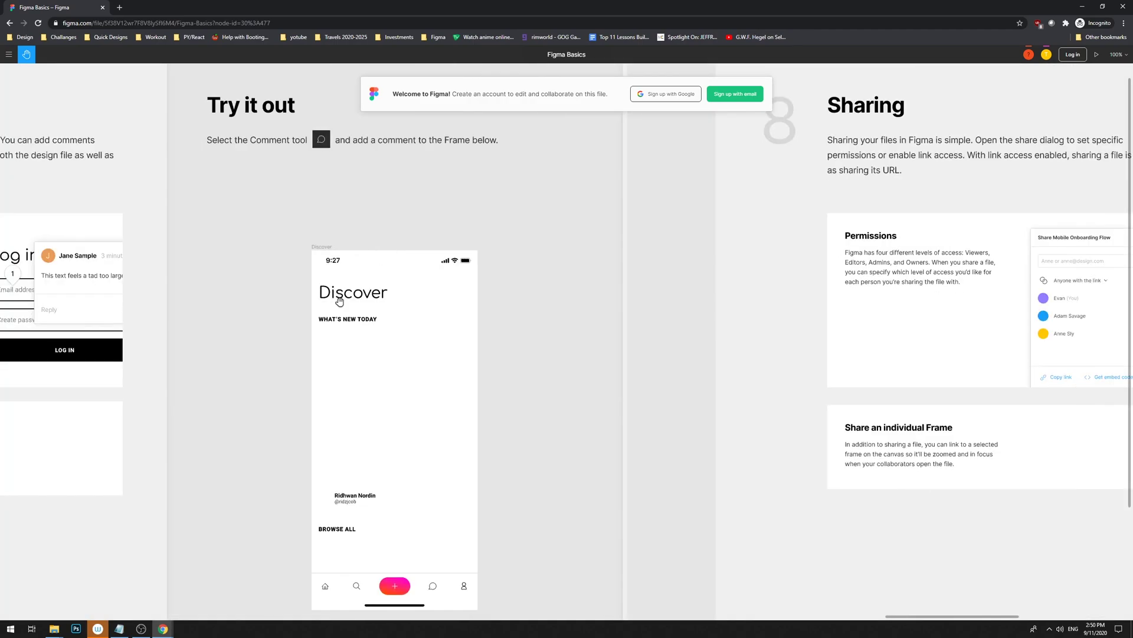
{"action": "scroll", "coordinate": [569, 307], "scroll_direction": "up", "scroll_amount": 1}
{"action": "scroll", "coordinate": [568, 307], "scroll_direction": "left", "scroll_amount": 1}
{"action": "scroll", "coordinate": [568, 308], "scroll_direction": "right", "scroll_amount": 15}
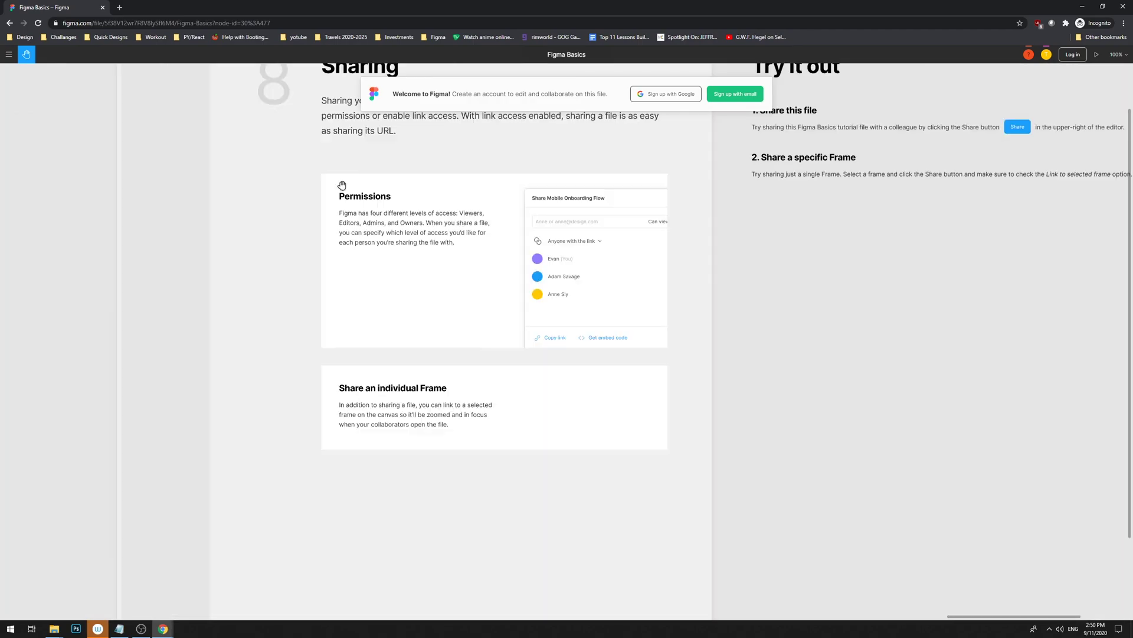
{"action": "scroll", "coordinate": [393, 319], "scroll_direction": "right", "scroll_amount": 6}
{"action": "scroll", "coordinate": [393, 320], "scroll_direction": "up", "scroll_amount": 1}
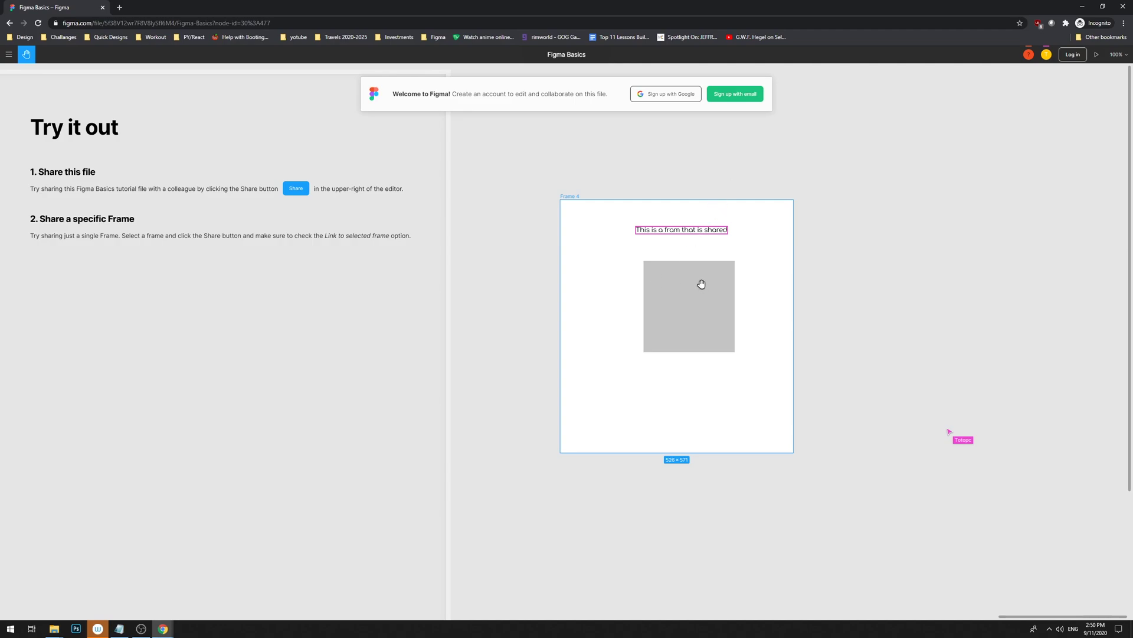
{"action": "left_click_drag", "start_coordinate": [558, 276], "coordinate": [606, 271]}
Switch back to the editing window, select the shared frame beside the Sharing exercise and bring up its available actions.
{"action": "key", "text": "alt+Tab"}
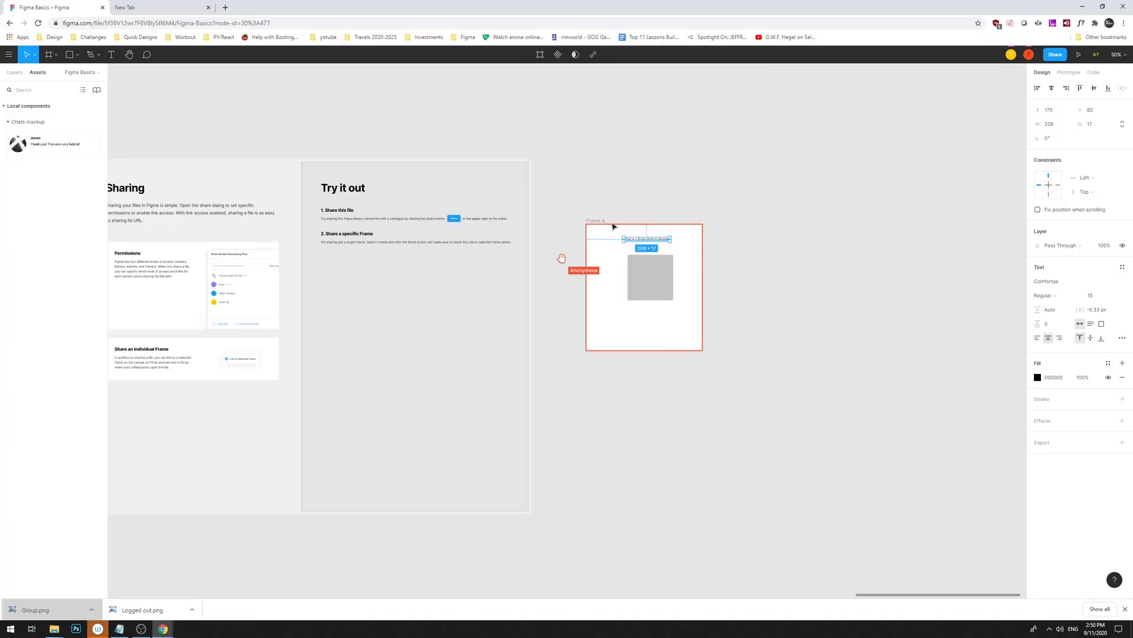
{"action": "left_click", "coordinate": [595, 222]}
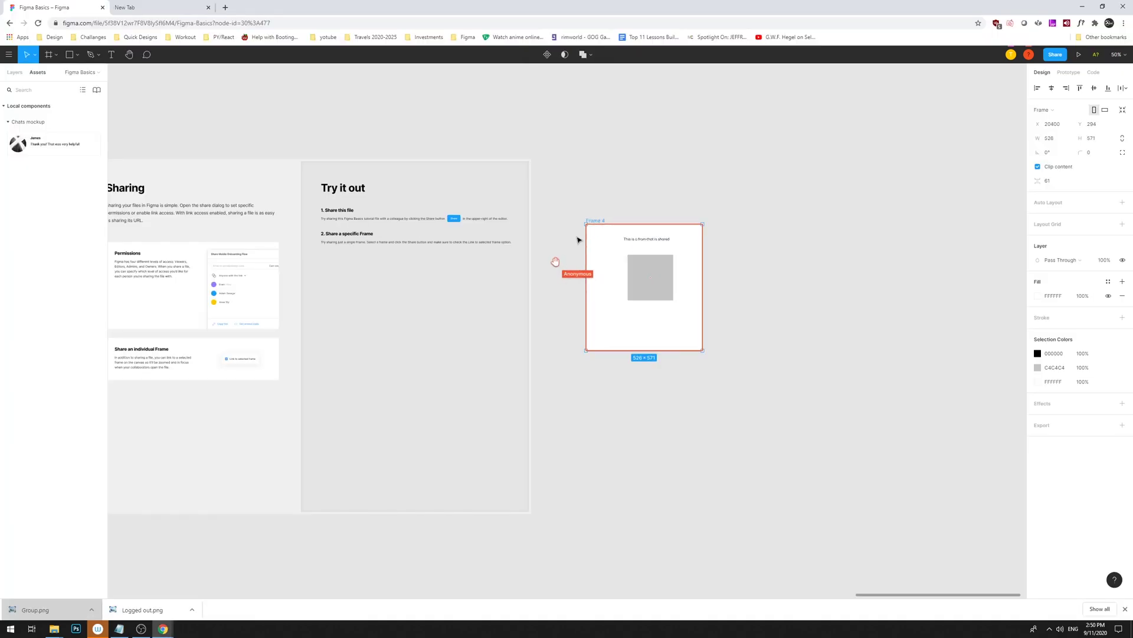
{"action": "right_click", "coordinate": [602, 221]}
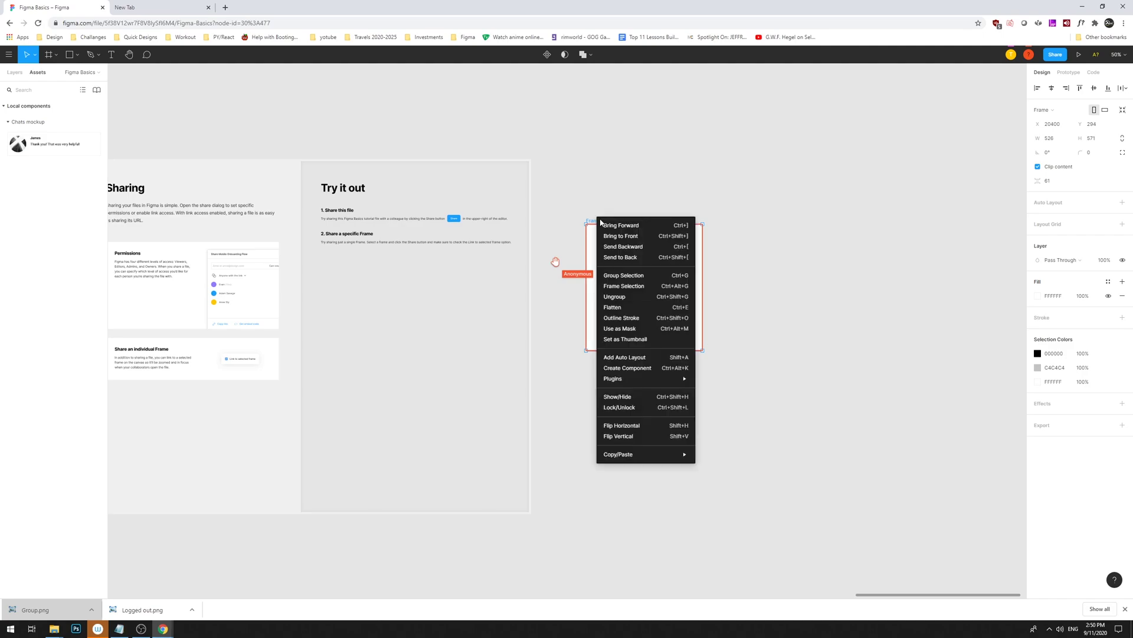
{"action": "key", "text": "Escape"}
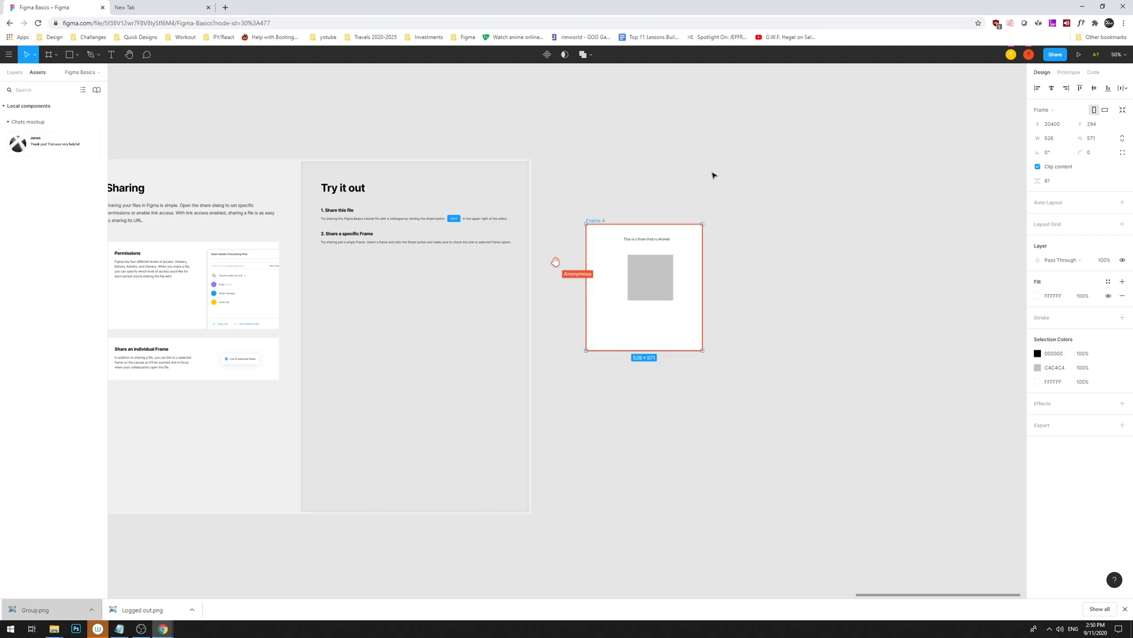
{"action": "right_click", "coordinate": [604, 222]}
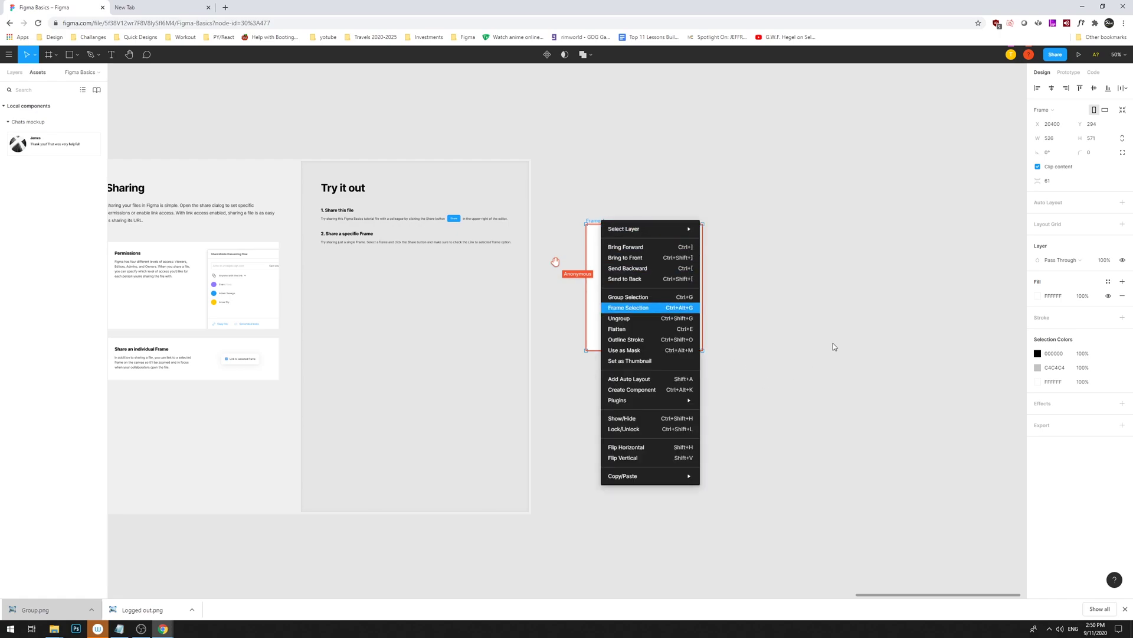
Select Frame 4 beside the Sharing section and check the file's sharing option for linking to the selected frame.
{"action": "key", "text": "Escape"}
{"action": "left_click", "coordinate": [649, 200]}
{"action": "left_click", "coordinate": [600, 222]}
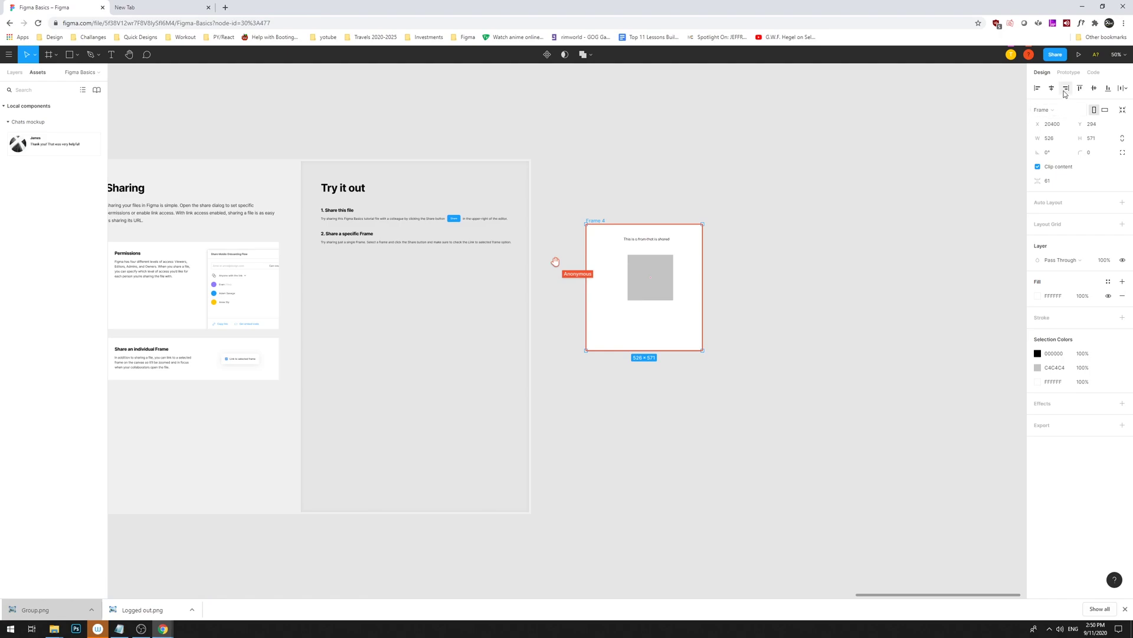
{"action": "left_click", "coordinate": [1058, 58]}
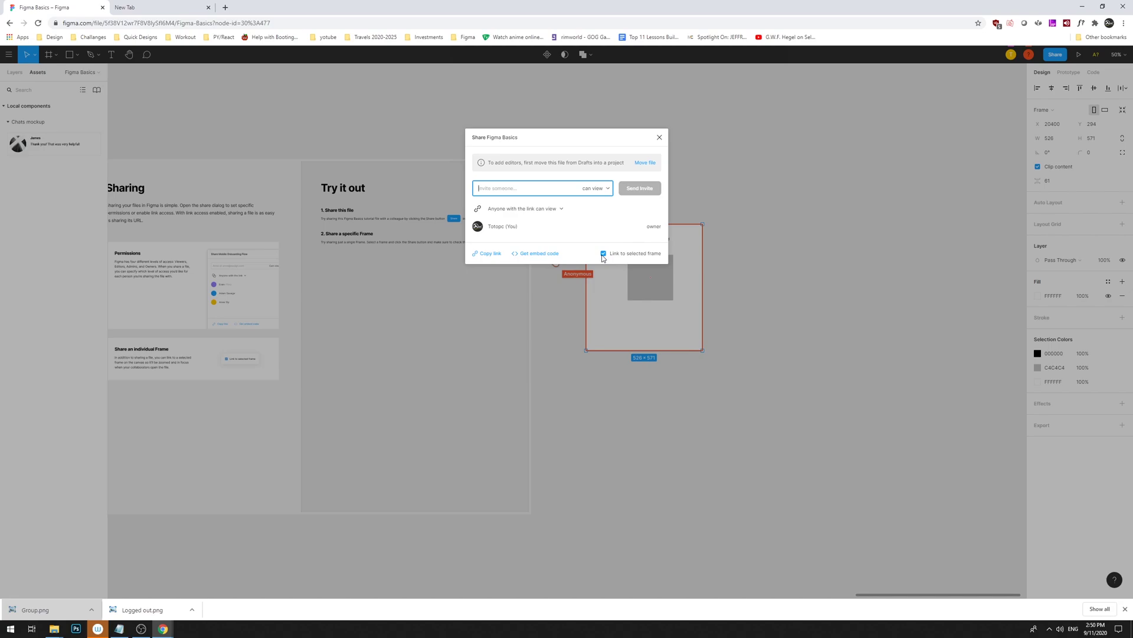
{"action": "left_click", "coordinate": [659, 137]}
Switch to the incognito browser window and view the shared frame there, then return to the editor with Frame 4 selected.
{"action": "key", "text": "alt+Tab"}
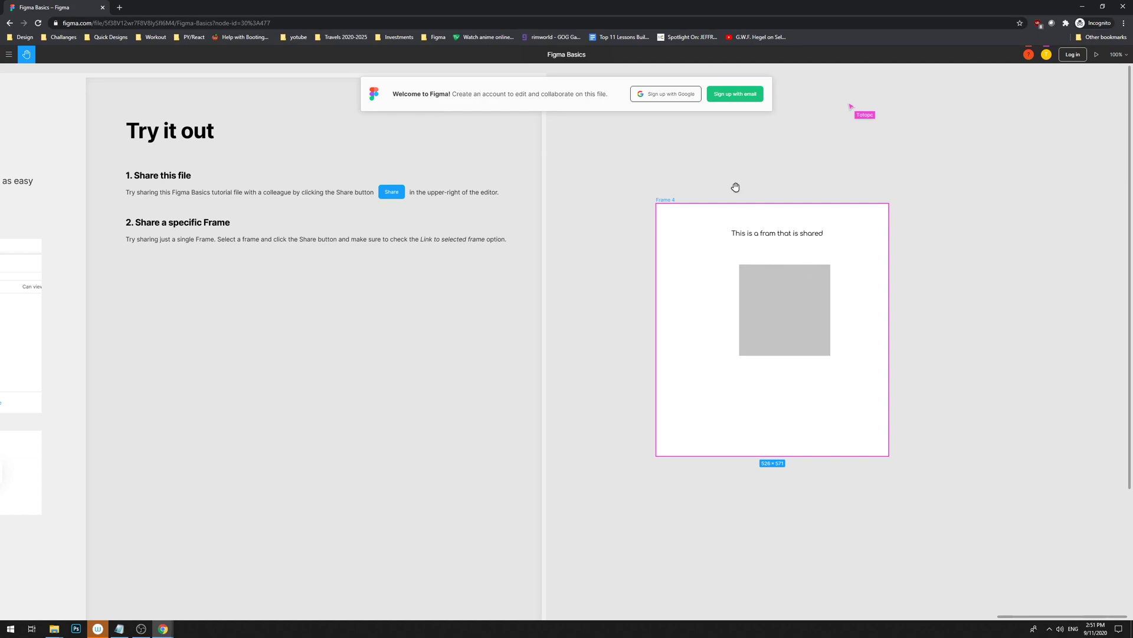
{"action": "left_click_drag", "start_coordinate": [742, 271], "coordinate": [714, 294]}
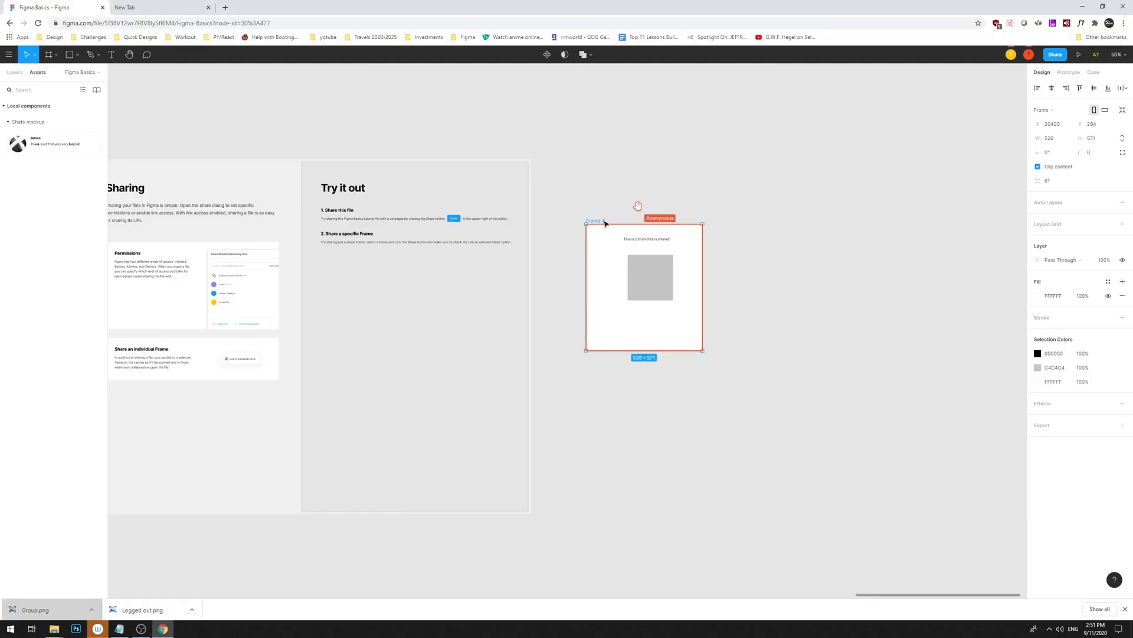
{"action": "left_click", "coordinate": [601, 221]}
Look back over the tutorial sections from Sharing to the beginning of the file.
{"action": "left_click_drag", "start_coordinate": [754, 167], "coordinate": [917, 165]}
{"action": "scroll", "coordinate": [917, 165], "scroll_direction": "left", "scroll_amount": 15}
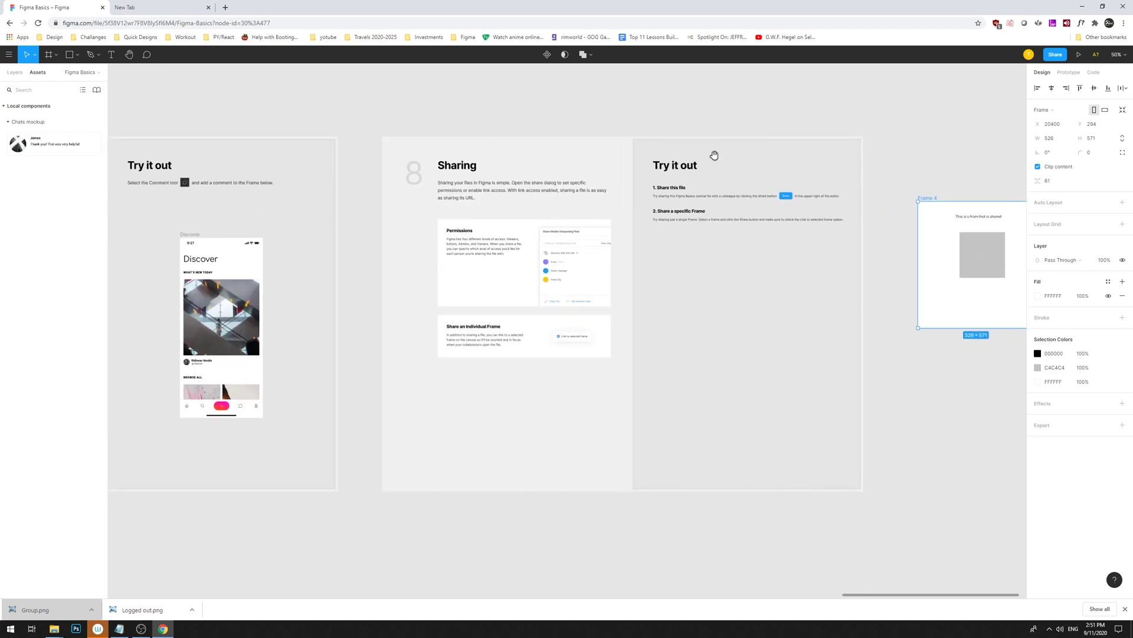
{"action": "scroll", "coordinate": [806, 153], "scroll_direction": "left", "scroll_amount": 10}
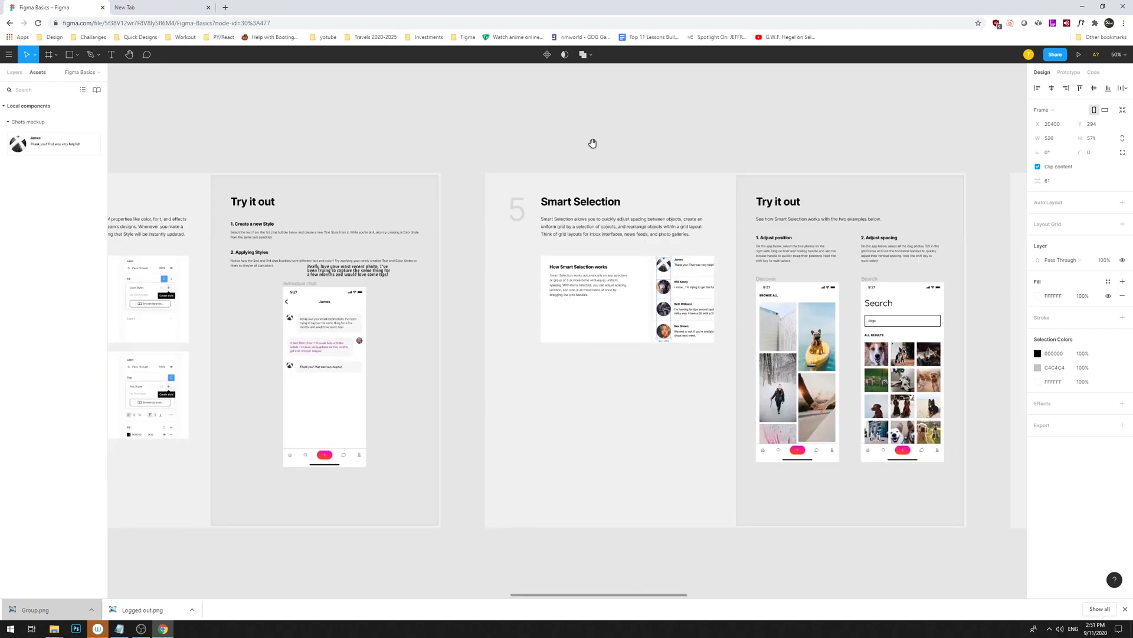
{"action": "key", "text": "minus"}
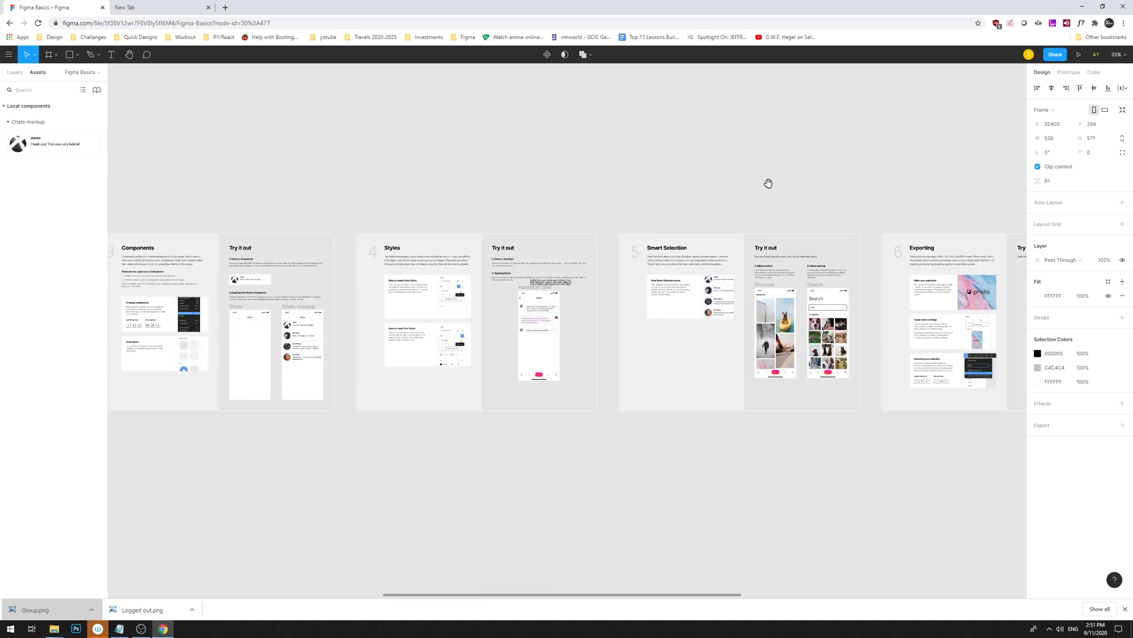
{"action": "scroll", "coordinate": [762, 181], "scroll_direction": "left", "scroll_amount": 15}
{"action": "scroll", "coordinate": [501, 259], "scroll_direction": "right", "scroll_amount": 5}
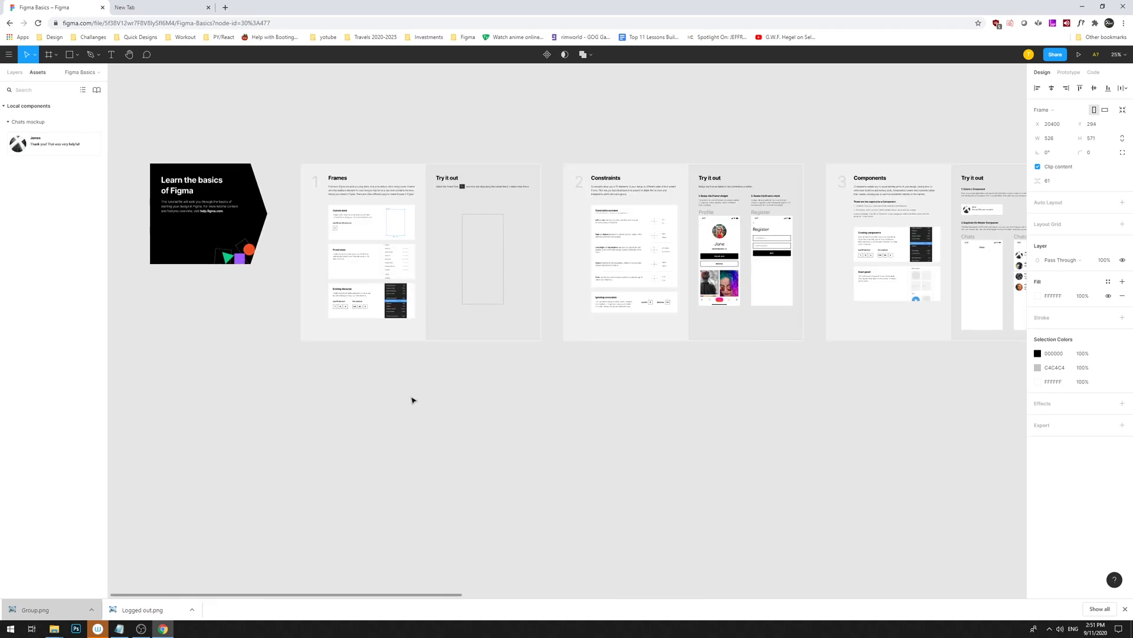
{"action": "left_click", "coordinate": [508, 392]}
{"action": "scroll", "coordinate": [366, 201], "scroll_direction": "down", "scroll_amount": 2}
Open google.com in a new browser tab.
{"action": "left_click", "coordinate": [225, 7]}
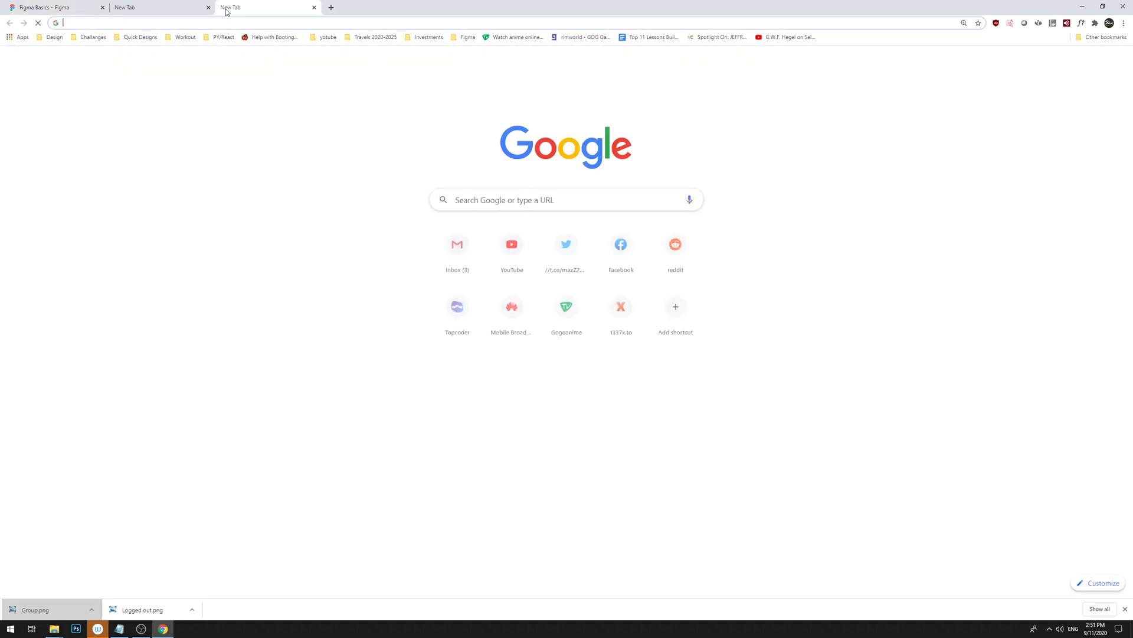
{"action": "left_click", "coordinate": [215, 18]}
{"action": "type", "text": "google.com"}
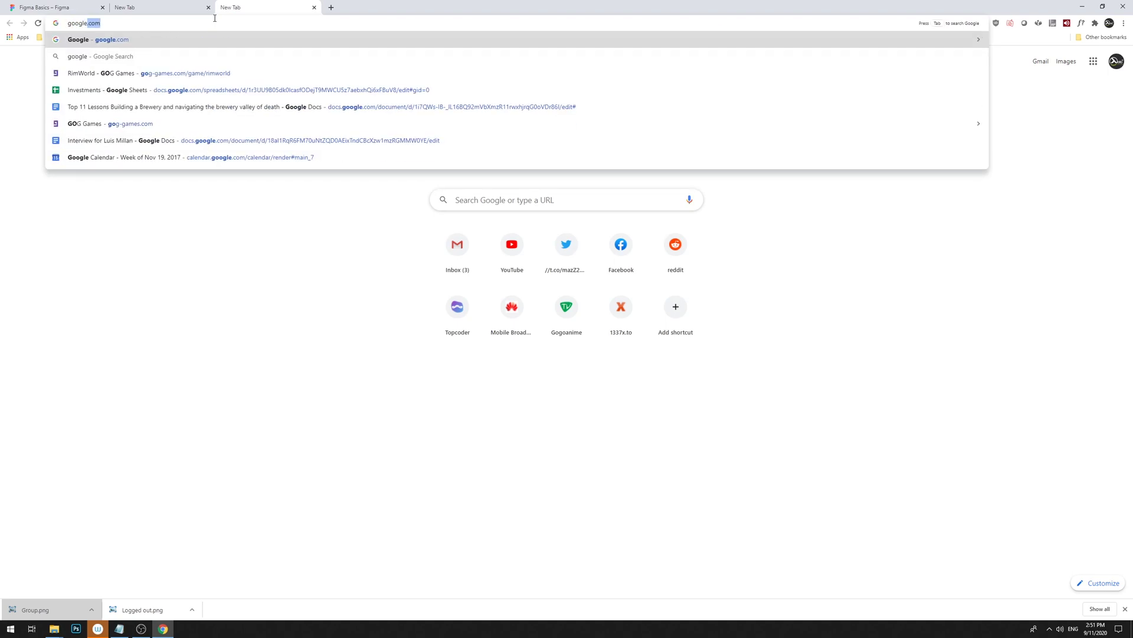
{"action": "key", "text": "Return"}
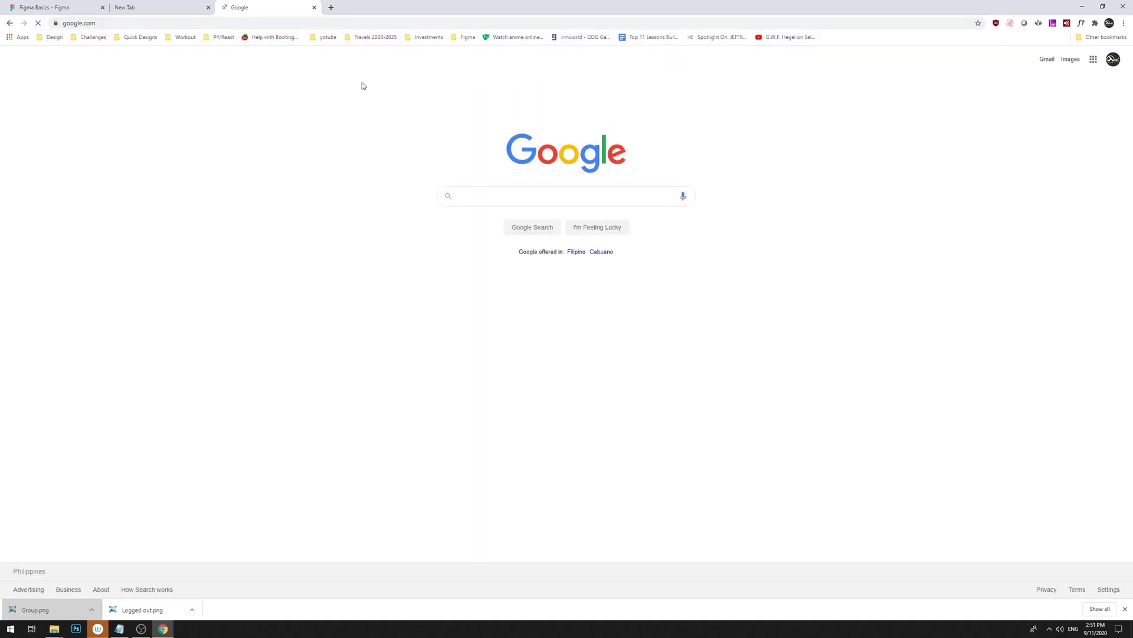
Separate the Figma Basics file into its own browser window and arrange it beside a narrowed Google window.
{"action": "left_click_drag", "start_coordinate": [33, 9], "coordinate": [465, 37]}
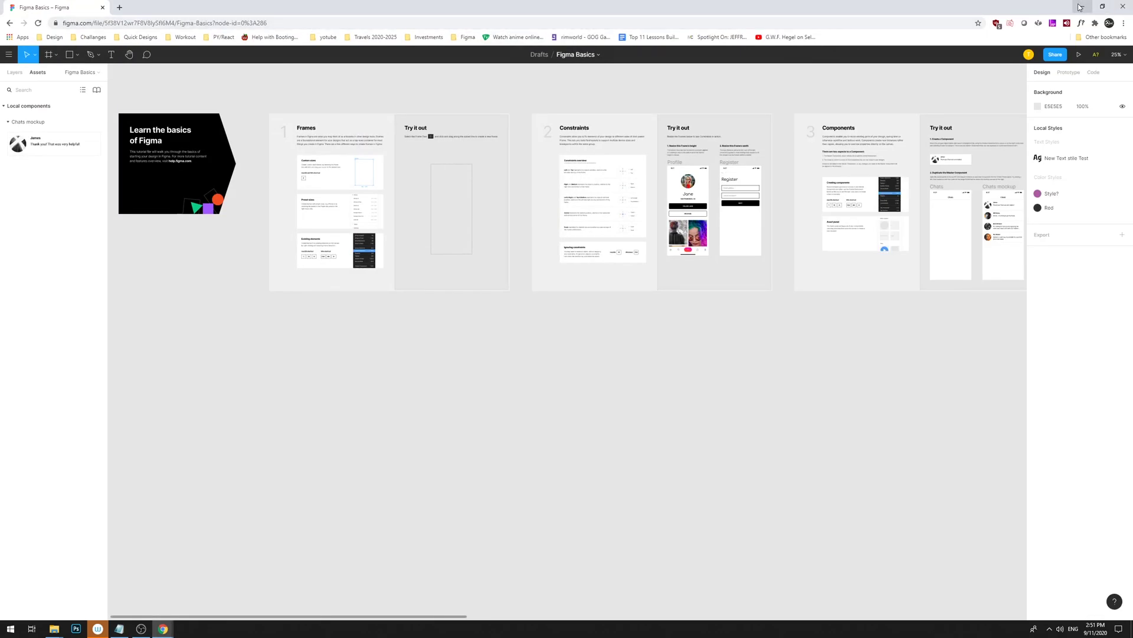
{"action": "left_click", "coordinate": [1102, 6]}
{"action": "left_click_drag", "start_coordinate": [702, 33], "coordinate": [865, 22]}
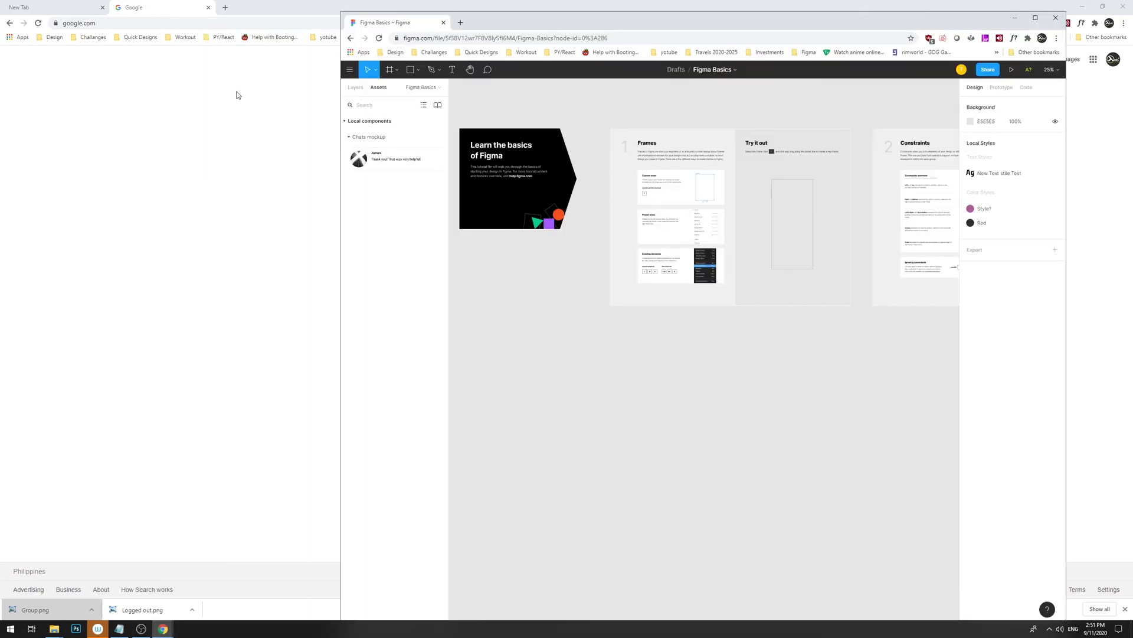
{"action": "left_click", "coordinate": [240, 94]}
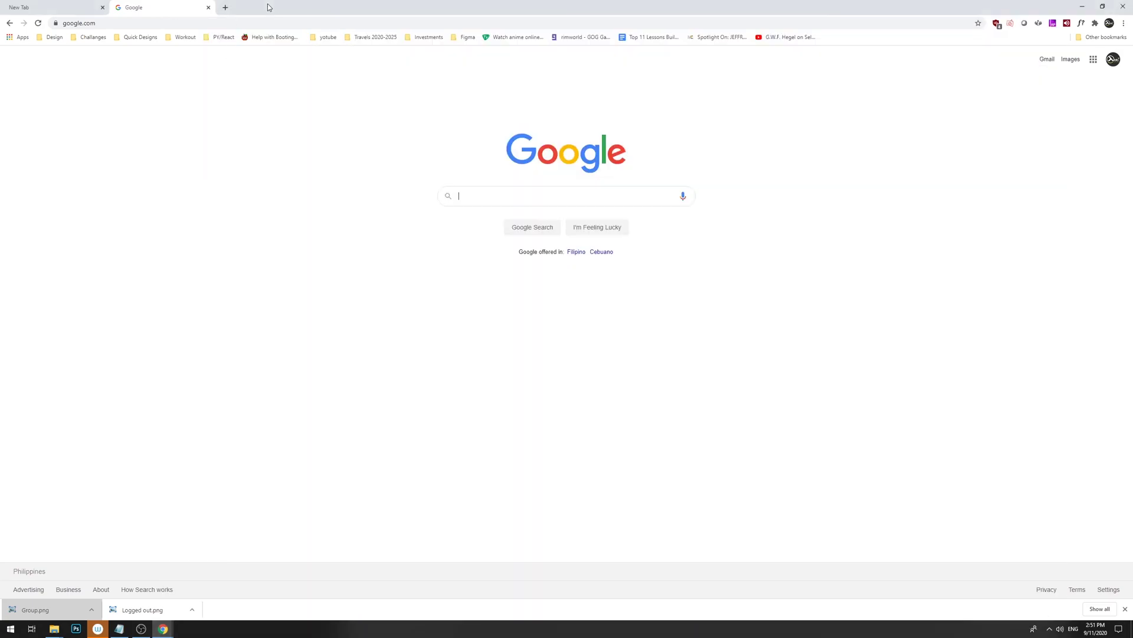
{"action": "left_click", "coordinate": [1102, 6]}
{"action": "left_click_drag", "start_coordinate": [807, 15], "coordinate": [401, 25]}
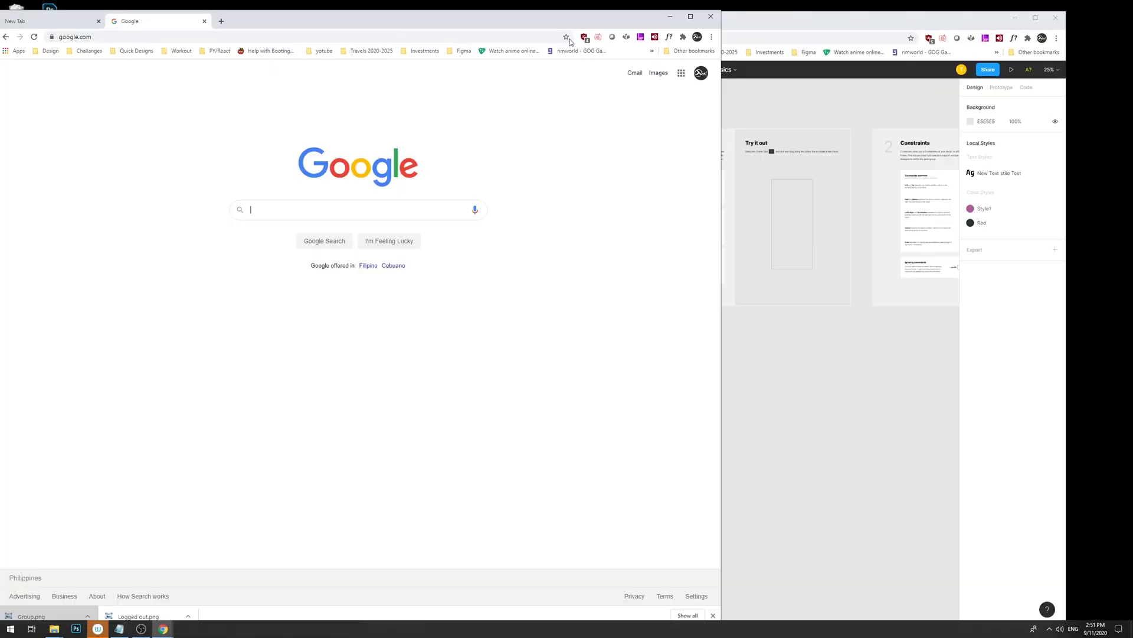
{"action": "left_click_drag", "start_coordinate": [724, 92], "coordinate": [328, 92]}
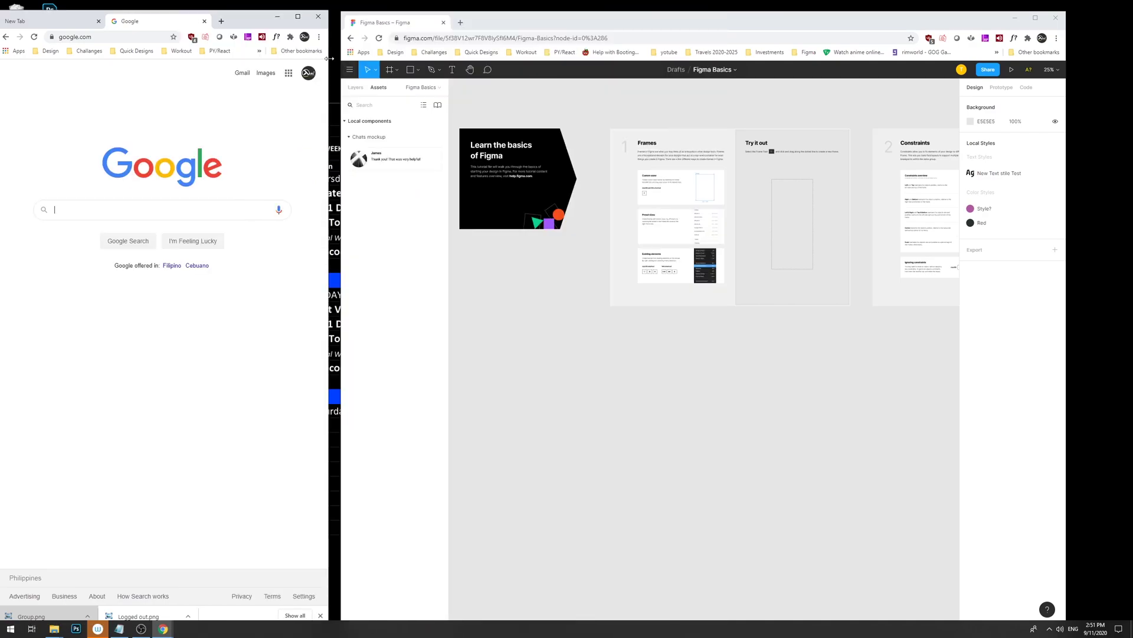
Create a Desktop preset frame of 1440 × 1024 in the empty canvas below the tutorial sections.
{"action": "left_click_drag", "start_coordinate": [628, 395], "coordinate": [626, 313]}
{"action": "key", "text": "f"}
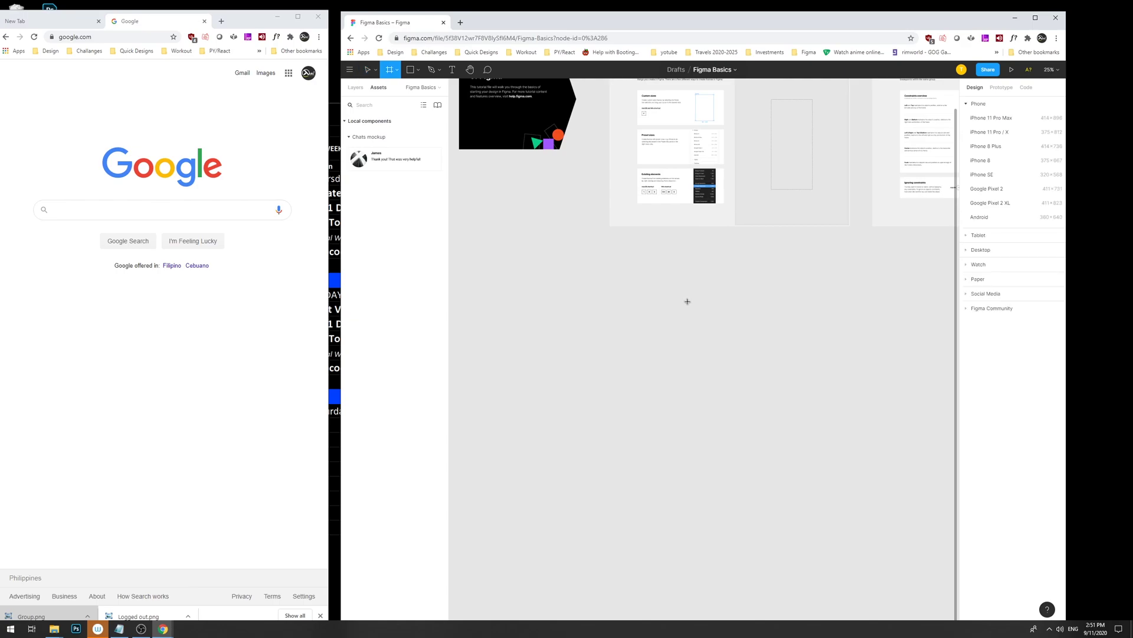
{"action": "left_click", "coordinate": [981, 250]}
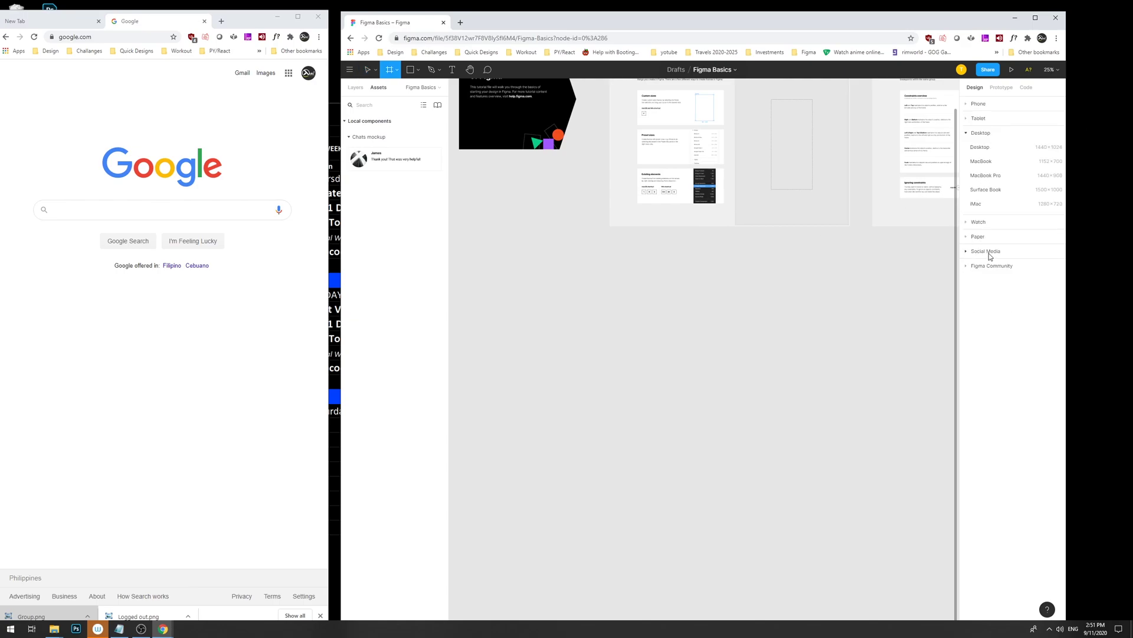
{"action": "left_click", "coordinate": [980, 146]}
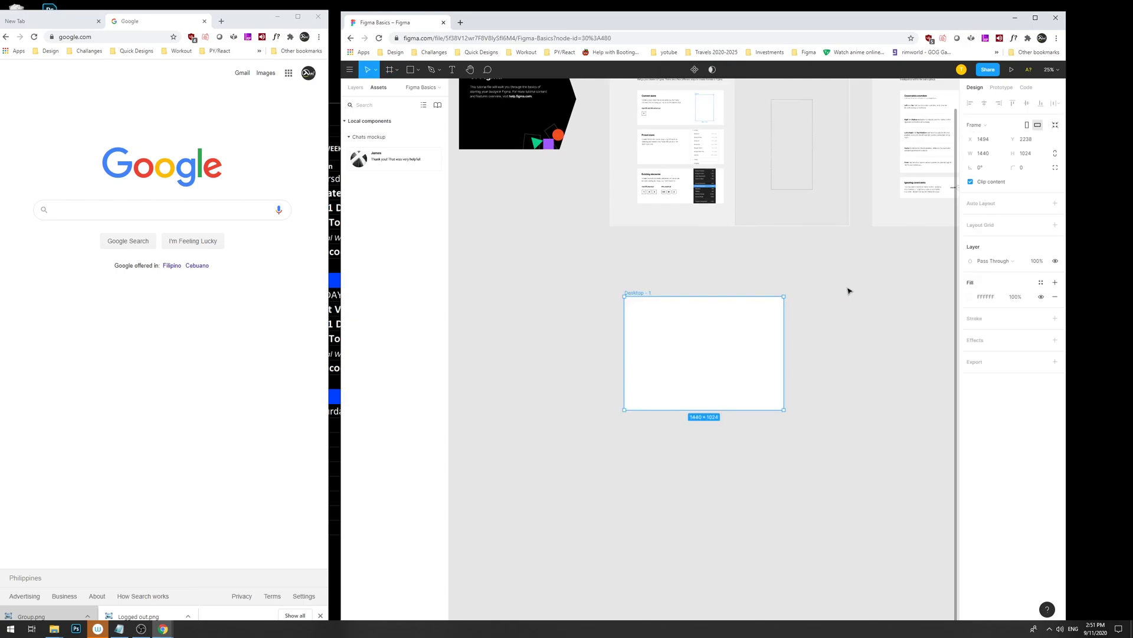
{"action": "left_click_drag", "start_coordinate": [848, 291], "coordinate": [852, 260]}
Copy the Google logo image from the Google page into the Desktop frame and move it above the frame's centre.
{"action": "left_click_drag", "start_coordinate": [174, 169], "coordinate": [701, 307]}
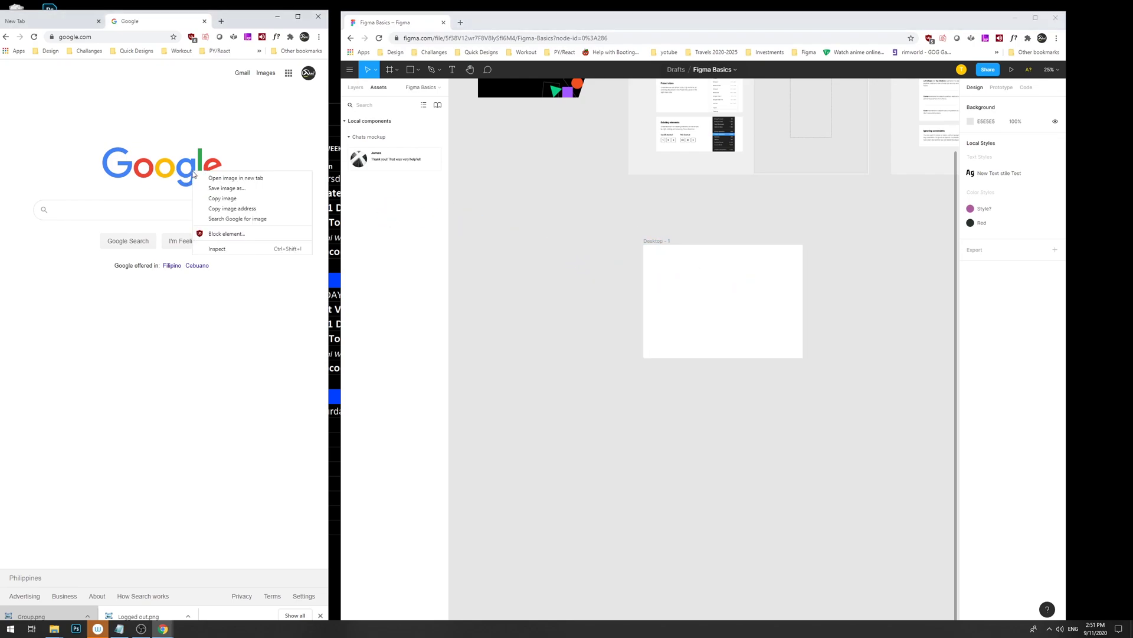
{"action": "left_click", "coordinate": [223, 199]}
{"action": "left_click", "coordinate": [764, 266]}
{"action": "key", "text": "ctrl+v"}
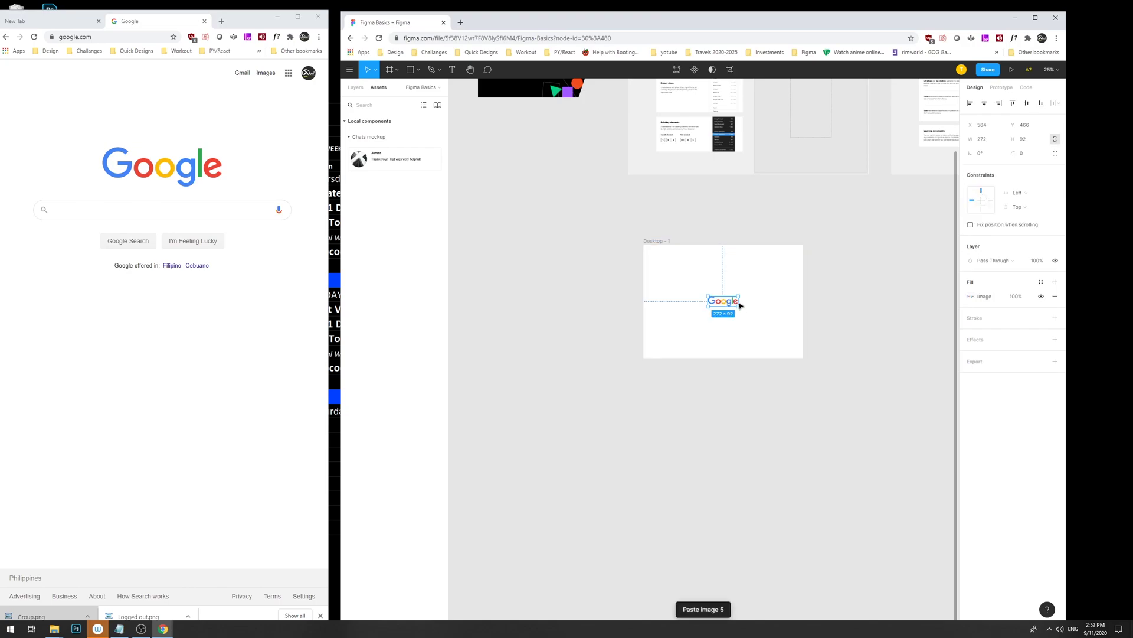
{"action": "key", "text": "ctrl+plus"}
{"action": "left_click_drag", "start_coordinate": [760, 253], "coordinate": [760, 215]}
{"action": "left_click_drag", "start_coordinate": [738, 263], "coordinate": [657, 254]}
Draw a search bar rectangle about 756 × 110 below the Google logo and set its corner radius to 100.
{"action": "key", "text": "r"}
{"action": "mouse_move", "coordinate": [587, 232]}
{"action": "left_mouse_down"}
{"action": "mouse_move", "coordinate": [734, 266]}
{"action": "mouse_move", "coordinate": [755, 256]}
{"action": "left_mouse_up"}
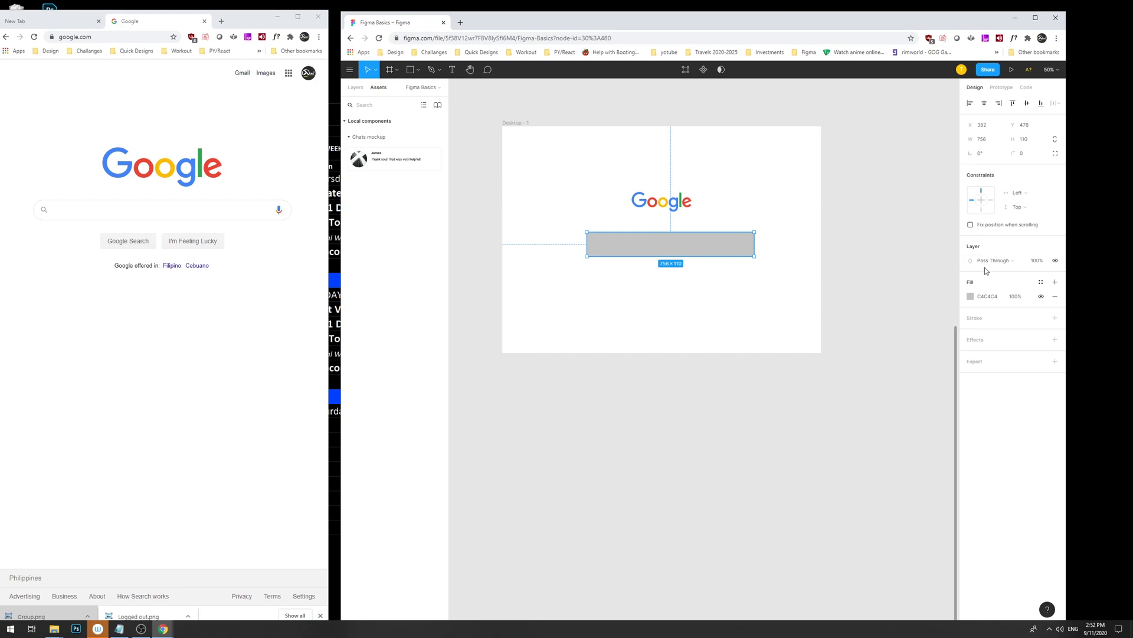
{"action": "left_click", "coordinate": [1017, 154]}
{"action": "type", "text": "100"}
{"action": "key", "text": "Return"}
Widen the search bar rectangle evenly on both sides to about 1140 and change its fill to white (FFFFFF).
{"action": "left_click", "coordinate": [693, 392]}
{"action": "left_click", "coordinate": [740, 241]}
{"action": "left_click_drag", "start_coordinate": [757, 240], "coordinate": [797, 242]}
{"action": "left_click", "coordinate": [971, 296]}
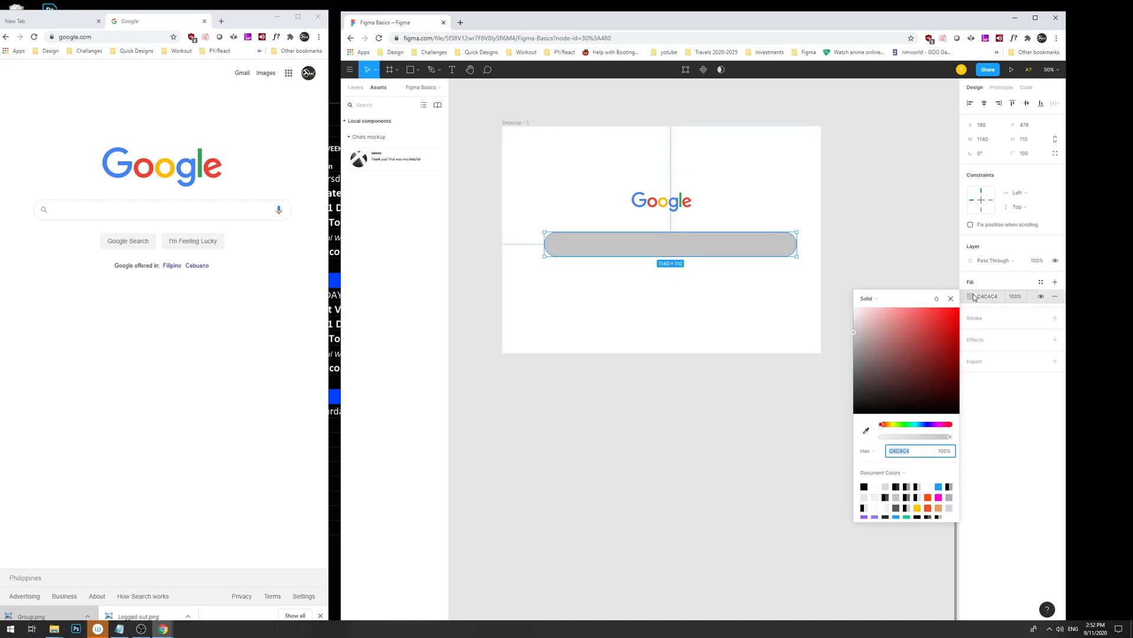
{"action": "left_click_drag", "start_coordinate": [891, 355], "coordinate": [739, 258]}
{"action": "left_click", "coordinate": [738, 258]}
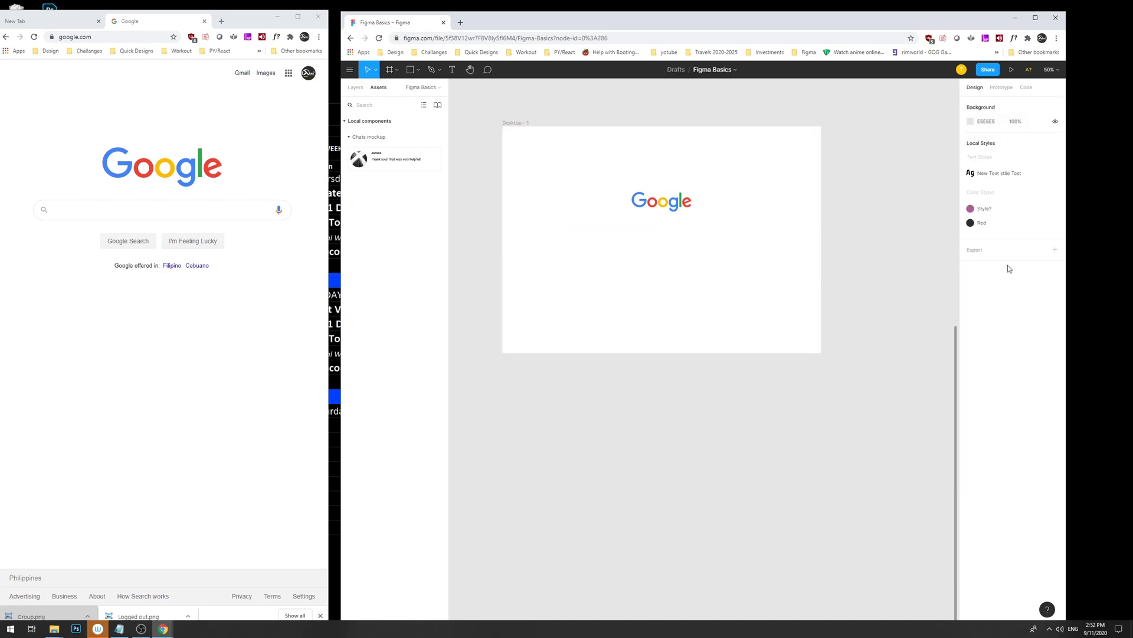
Add an inside stroke of 1 to the search bar rectangle and set its colour to light grey CACACA.
{"action": "left_click", "coordinate": [670, 244]}
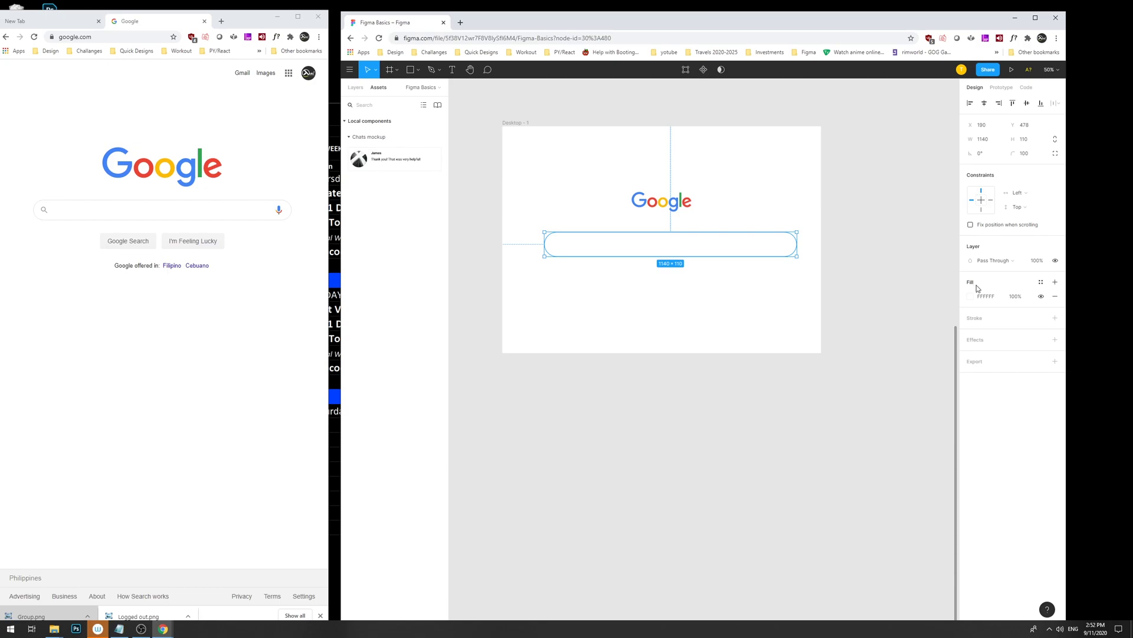
{"action": "left_click", "coordinate": [977, 319]}
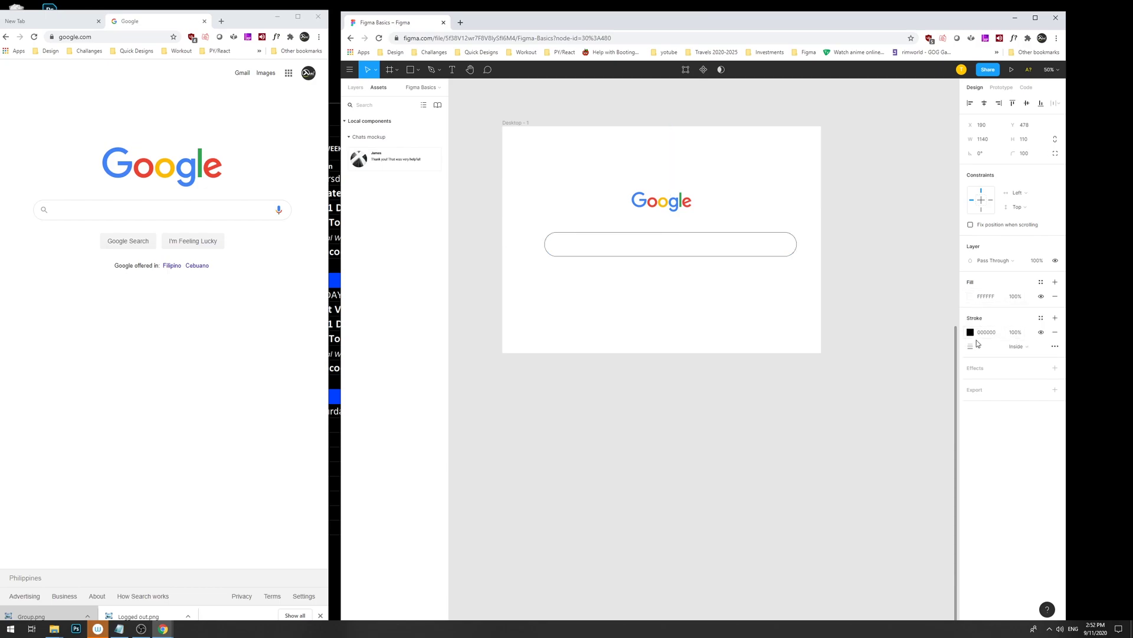
{"action": "left_click", "coordinate": [970, 334]}
{"action": "left_click", "coordinate": [899, 487]}
{"action": "type", "text": "D2D2D2"}
{"action": "key", "text": "Return"}
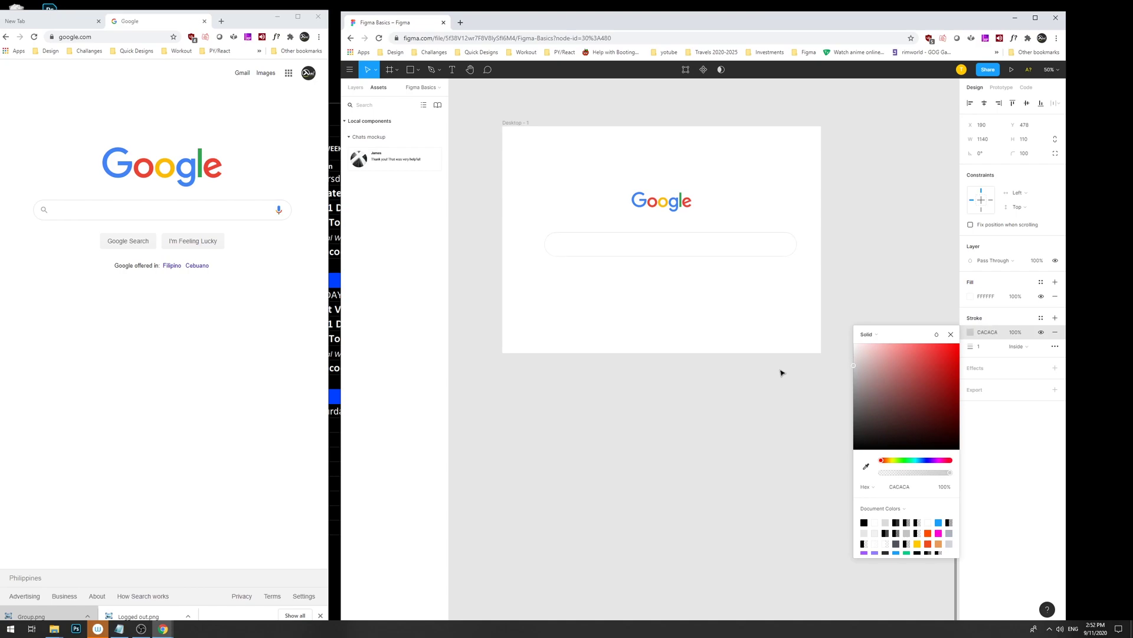
{"action": "left_click", "coordinate": [741, 313]}
Try to copy the microphone and magnifier icons from the Google page's search bar.
{"action": "left_click", "coordinate": [282, 213]}
{"action": "right_click", "coordinate": [282, 213]}
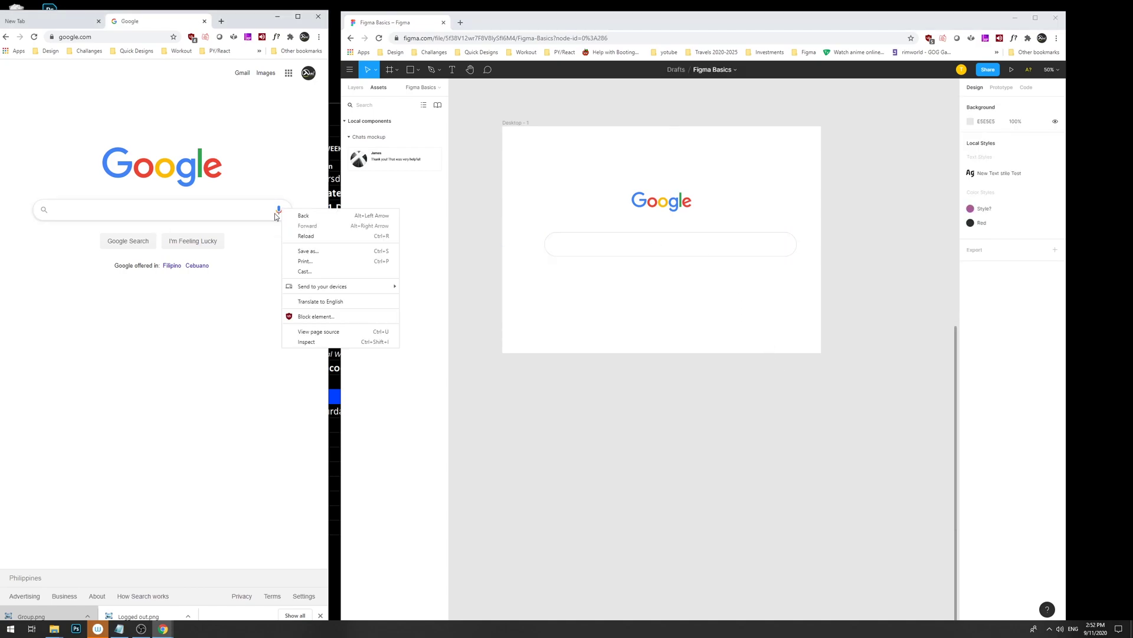
{"action": "left_click", "coordinate": [274, 214]}
{"action": "right_click", "coordinate": [43, 212]}
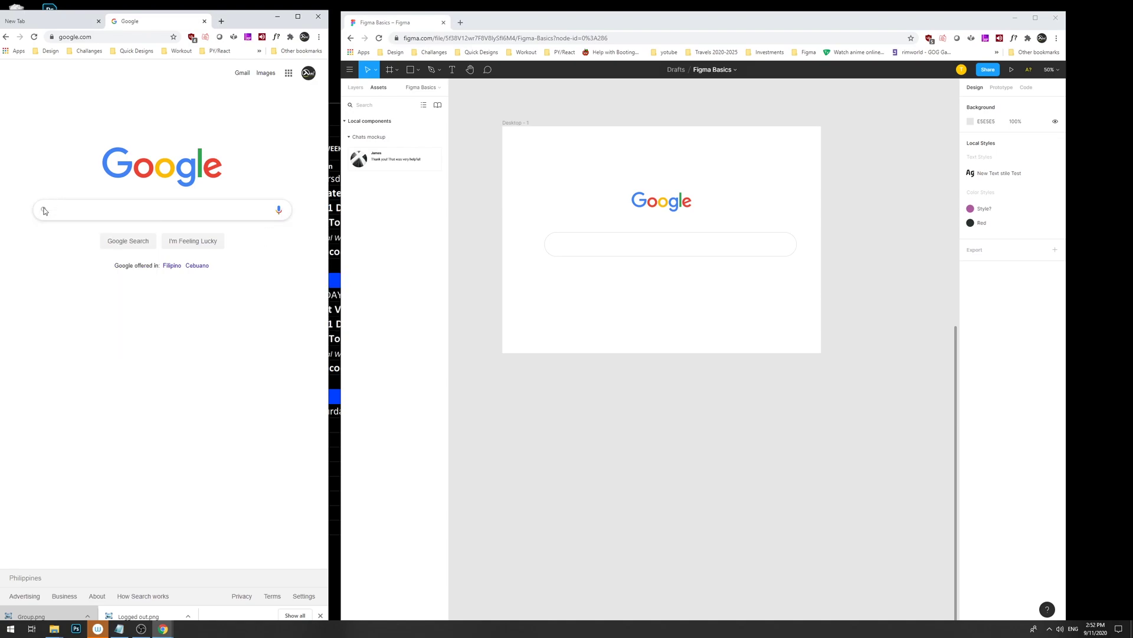
{"action": "left_click", "coordinate": [242, 331]}
View the Google page's source code and close it.
{"action": "right_click", "coordinate": [246, 151]}
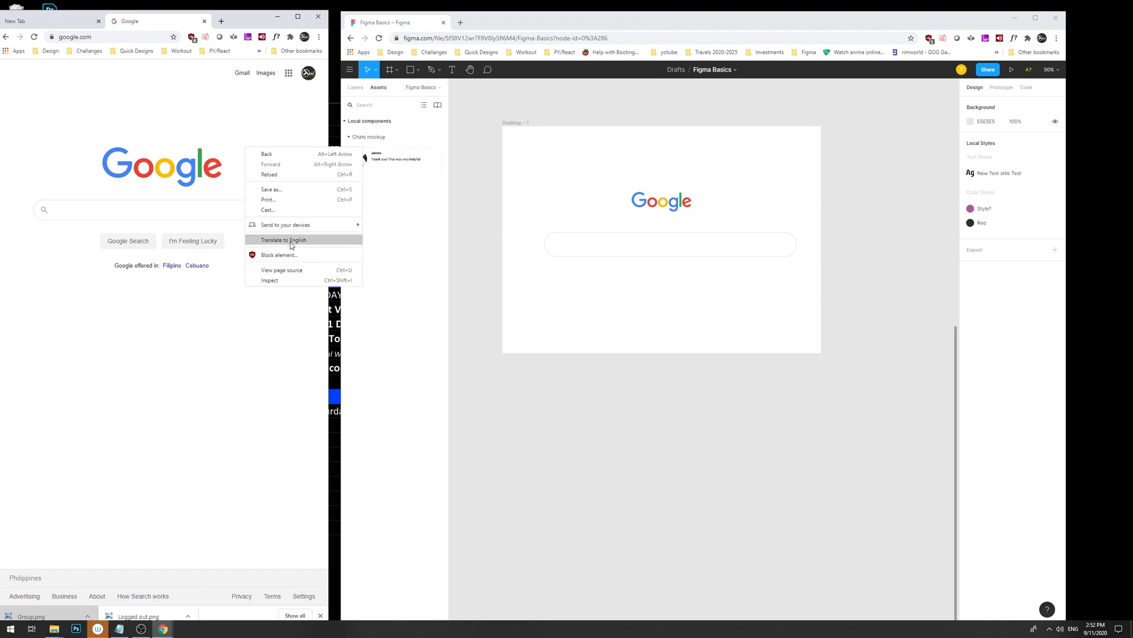
{"action": "left_click", "coordinate": [282, 270]}
{"action": "key", "text": "ctrl+w"}
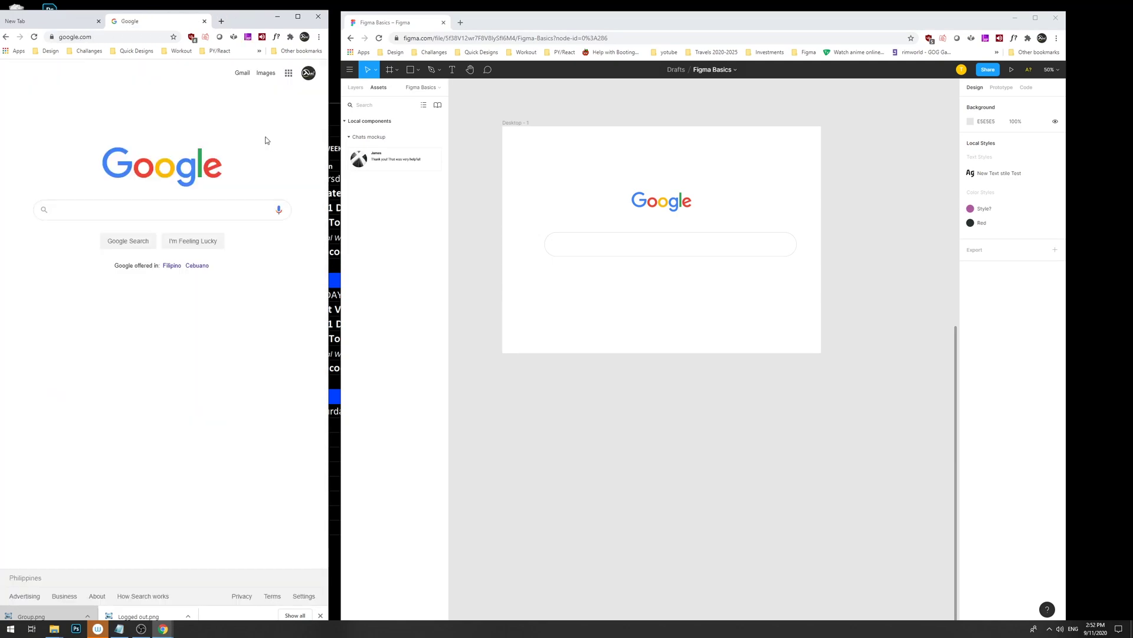
Inspect the Google page with the developer tools and display its application resources, shifting the browser window slightly aside.
{"action": "right_click", "coordinate": [260, 292]}
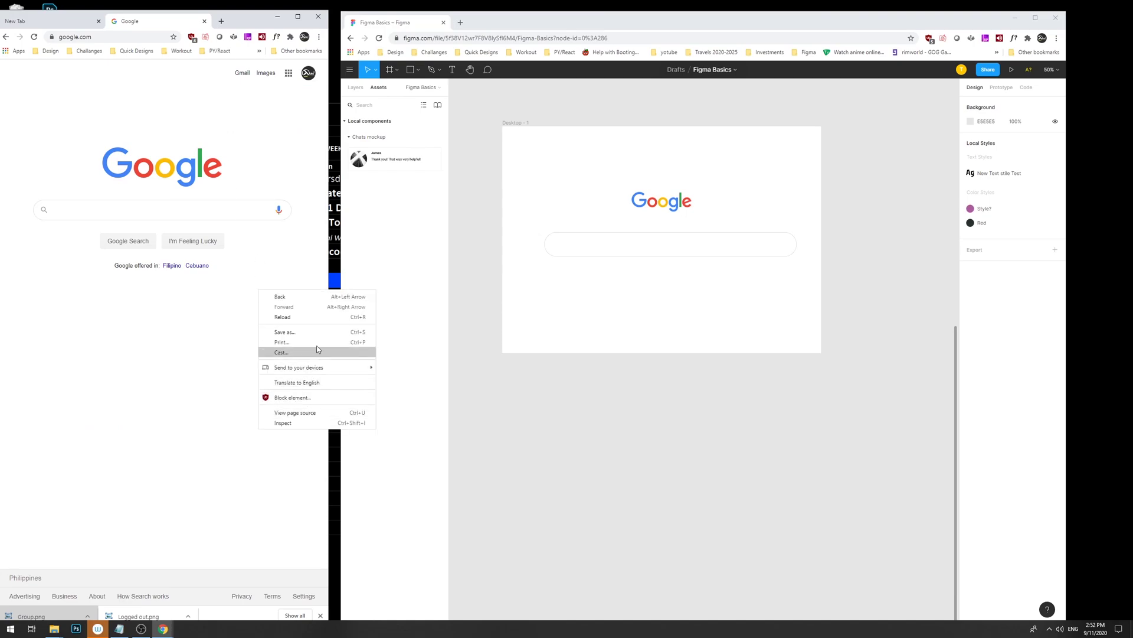
{"action": "left_click", "coordinate": [318, 422]}
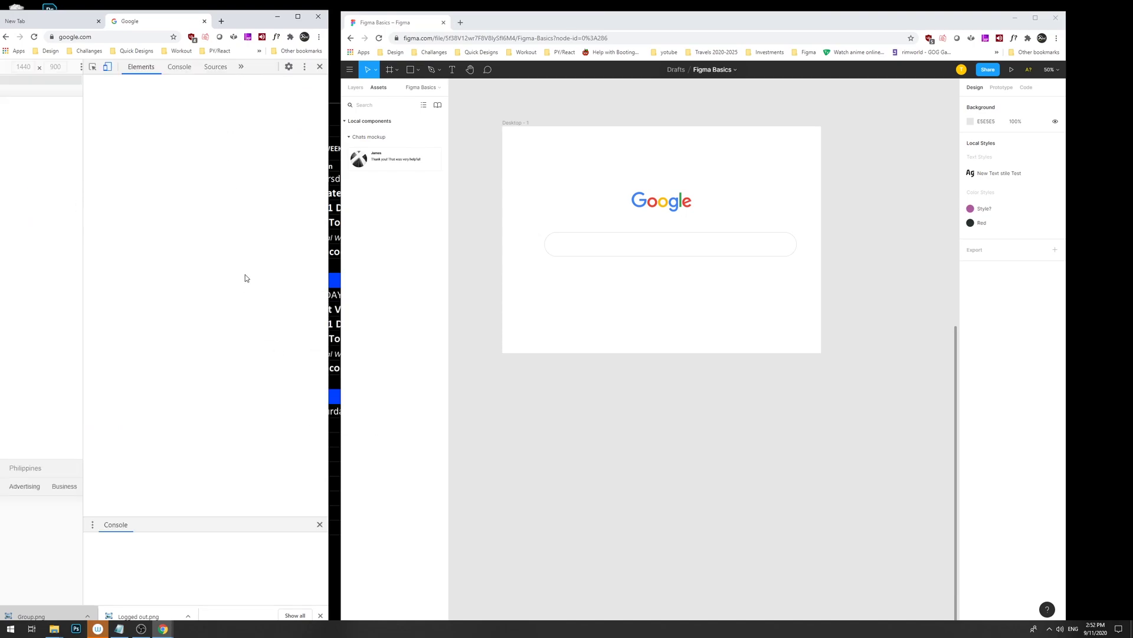
{"action": "left_click", "coordinate": [241, 67]}
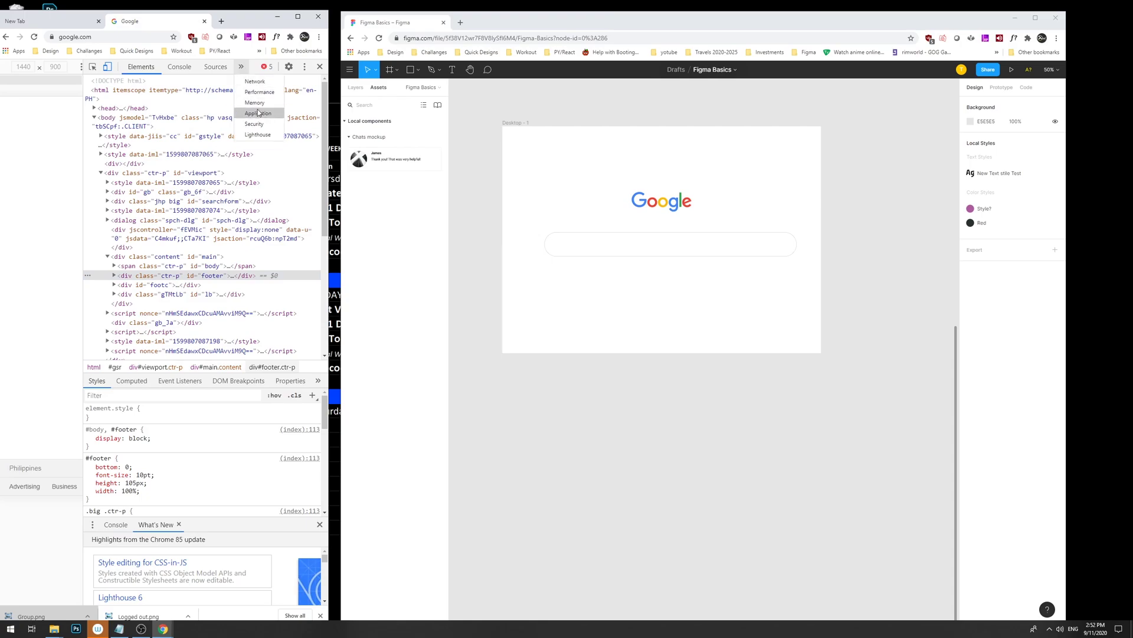
{"action": "left_click", "coordinate": [255, 111]}
{"action": "left_click_drag", "start_coordinate": [253, 28], "coordinate": [281, 27]}
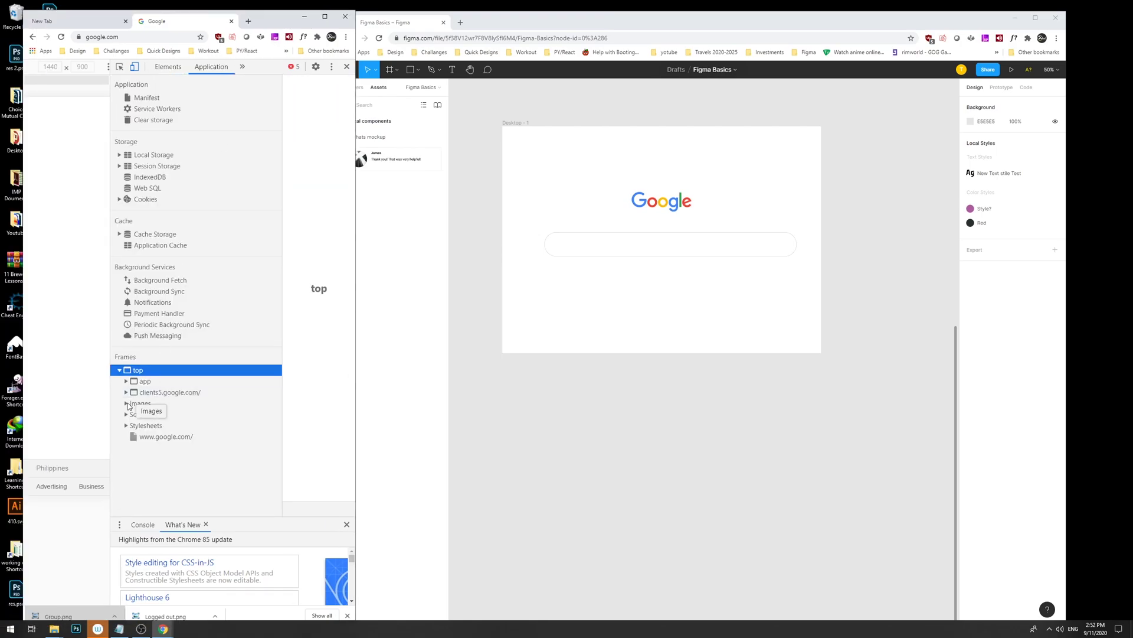
Look through the Google page's loaded image files for the search bar icons, previewing the logo, i1, i2 and desktop_searchbox_sprites302_hr.webp files.
{"action": "left_click", "coordinate": [126, 403]}
{"action": "left_click", "coordinate": [167, 416]}
{"action": "left_click", "coordinate": [168, 425]}
{"action": "left_click", "coordinate": [170, 447]}
{"action": "left_click", "coordinate": [169, 459]}
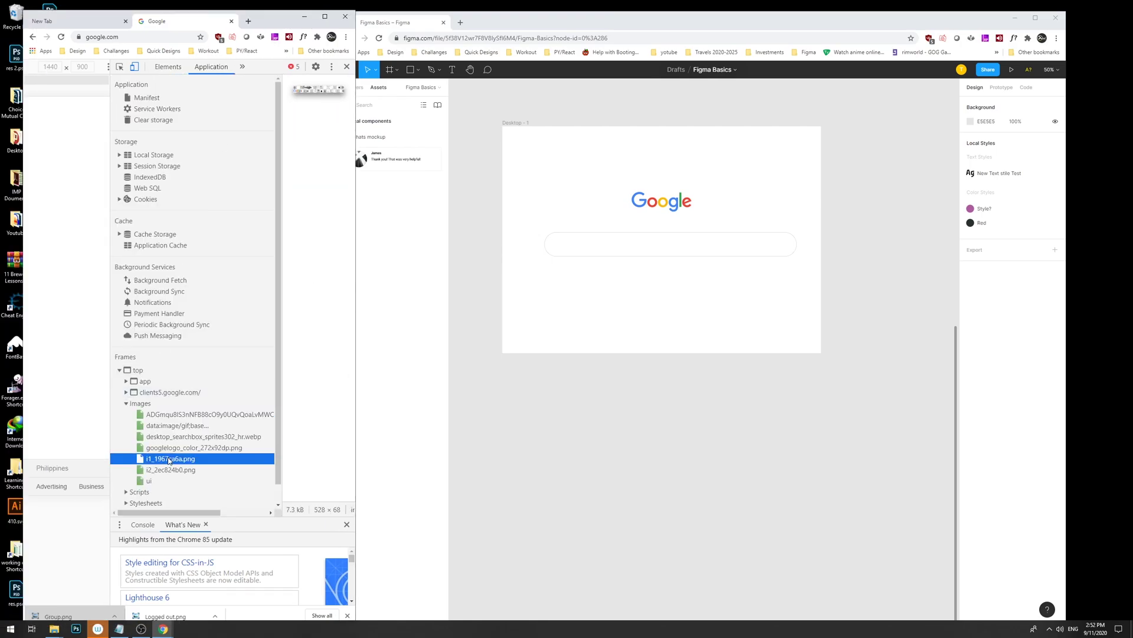
{"action": "left_click", "coordinate": [163, 471]}
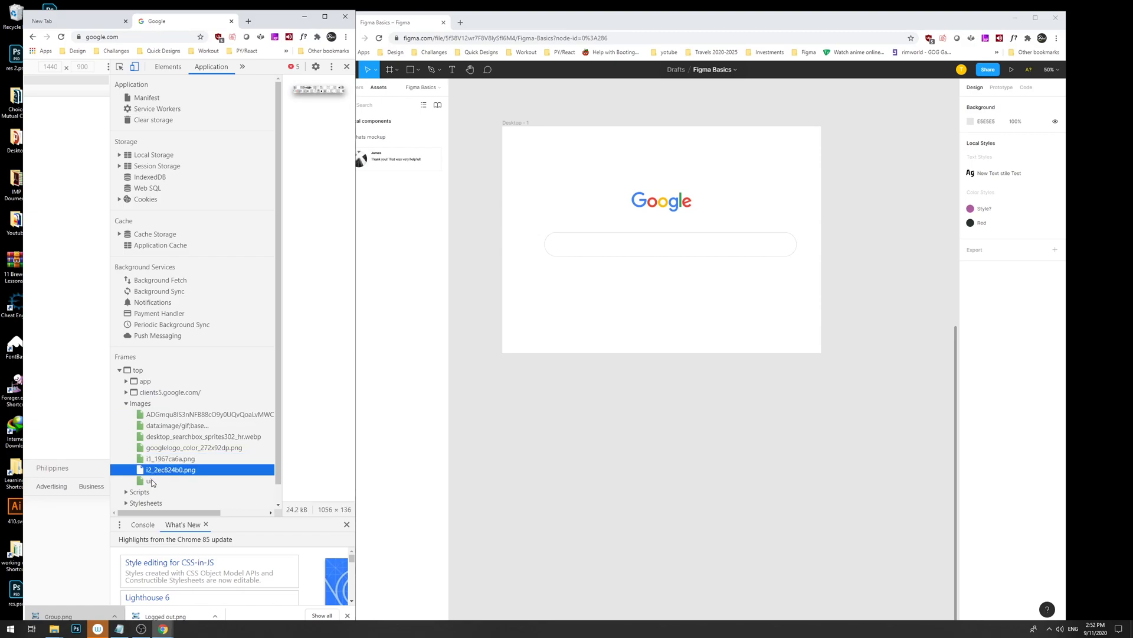
{"action": "left_click", "coordinate": [153, 481]}
{"action": "left_click", "coordinate": [160, 469]}
{"action": "left_click", "coordinate": [167, 459]}
{"action": "left_click", "coordinate": [171, 449]}
{"action": "left_click_drag", "start_coordinate": [171, 437], "coordinate": [570, 460]}
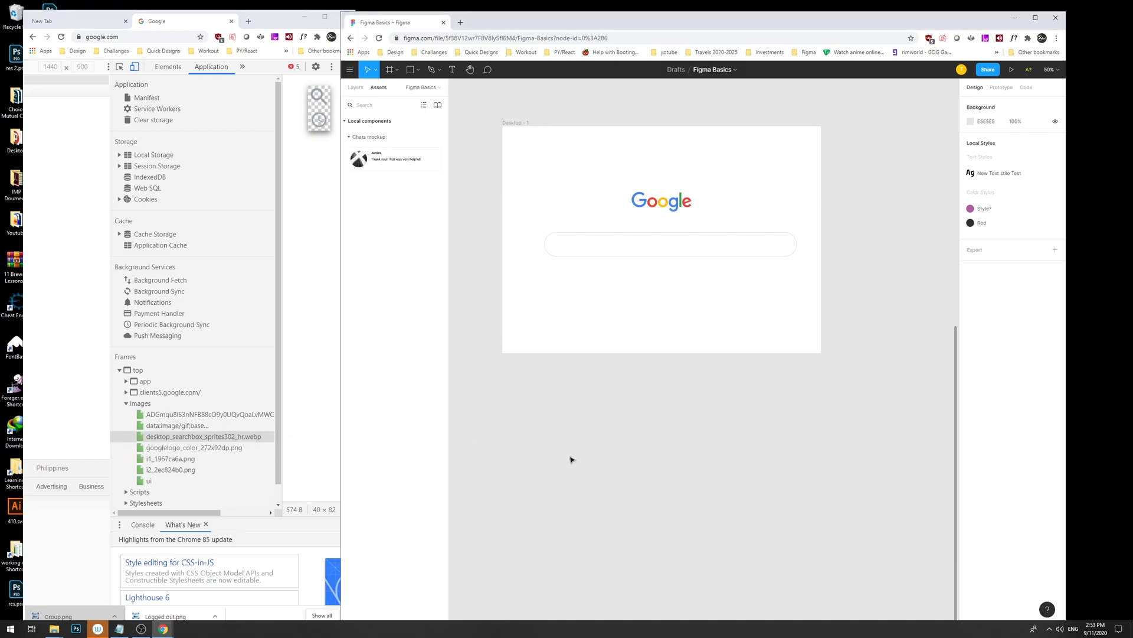
Copy the desktop_searchbox_sprites302_hr.webp image from its own tab and paste it into the Figma Basics file.
{"action": "right_click", "coordinate": [205, 440]}
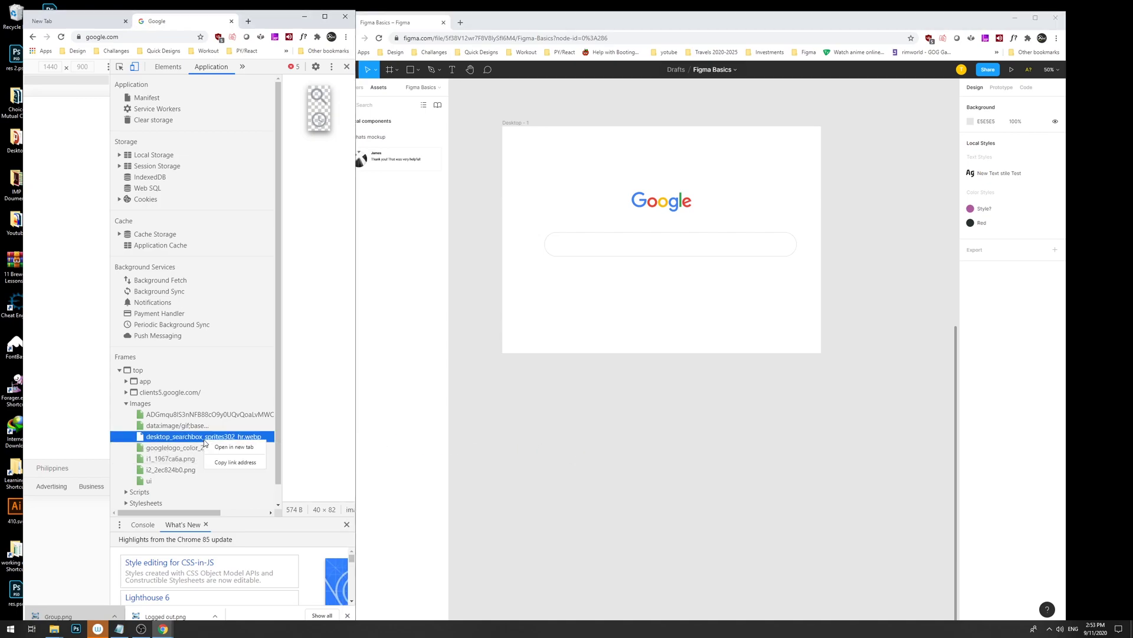
{"action": "left_click", "coordinate": [231, 447]}
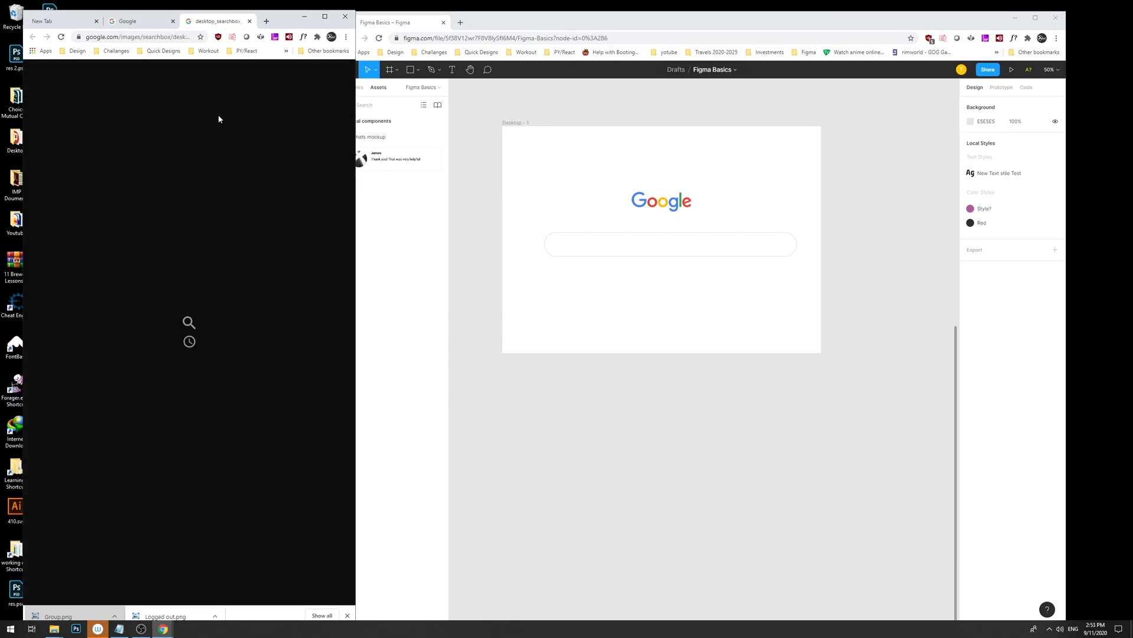
{"action": "right_click", "coordinate": [189, 325]}
{"action": "left_click", "coordinate": [214, 347]}
{"action": "left_click", "coordinate": [678, 347]}
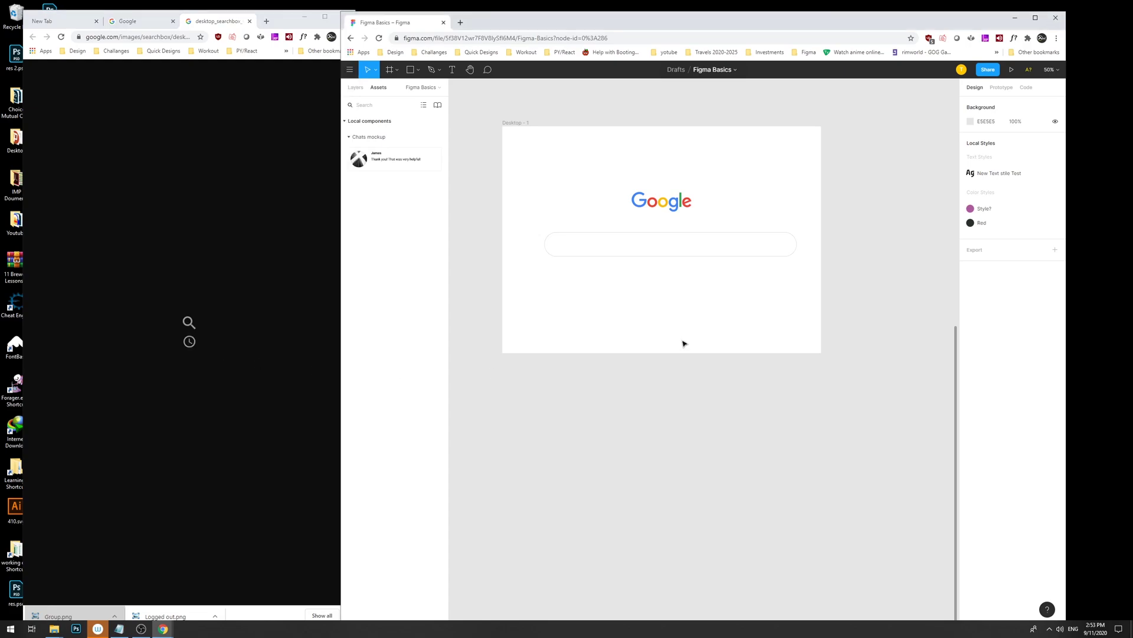
{"action": "key", "text": "ctrl+v"}
{"action": "left_click", "coordinate": [710, 319]}
Copy the i1_1967ca6a.png icon sheet from its own tab, paste it into Figma and position it below the search bar in Desktop - 1.
{"action": "left_click", "coordinate": [128, 20]}
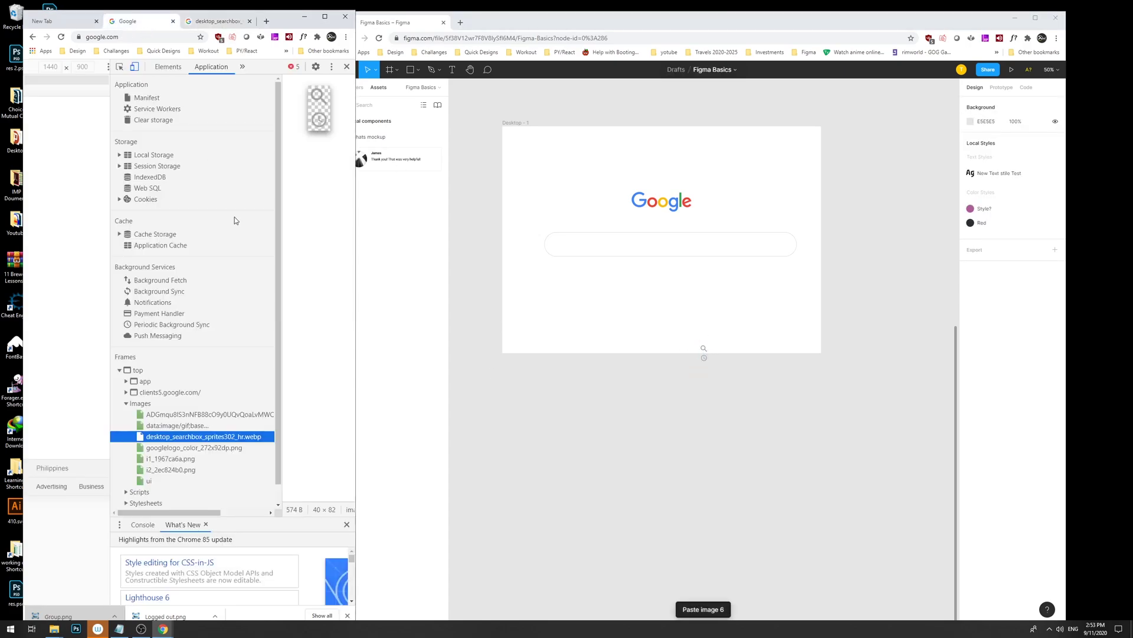
{"action": "left_click", "coordinate": [187, 426]}
{"action": "left_click", "coordinate": [190, 437]}
{"action": "left_click_drag", "start_coordinate": [194, 447], "coordinate": [161, 461]}
{"action": "left_click", "coordinate": [160, 461]}
{"action": "right_click", "coordinate": [163, 462]}
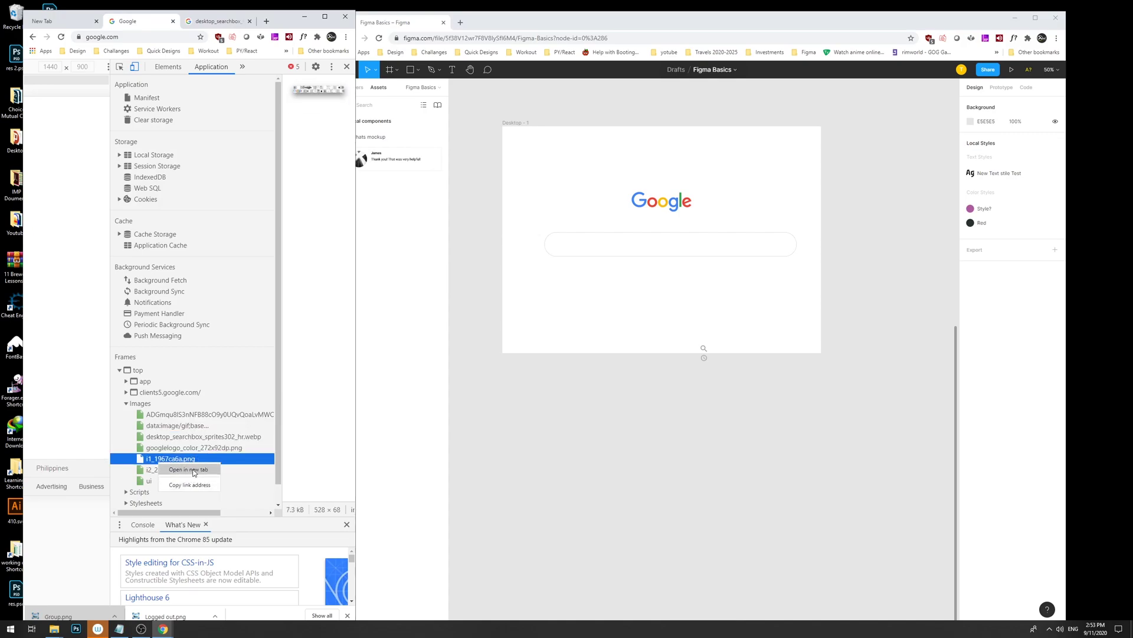
{"action": "left_click", "coordinate": [188, 469]}
{"action": "right_click", "coordinate": [205, 335]}
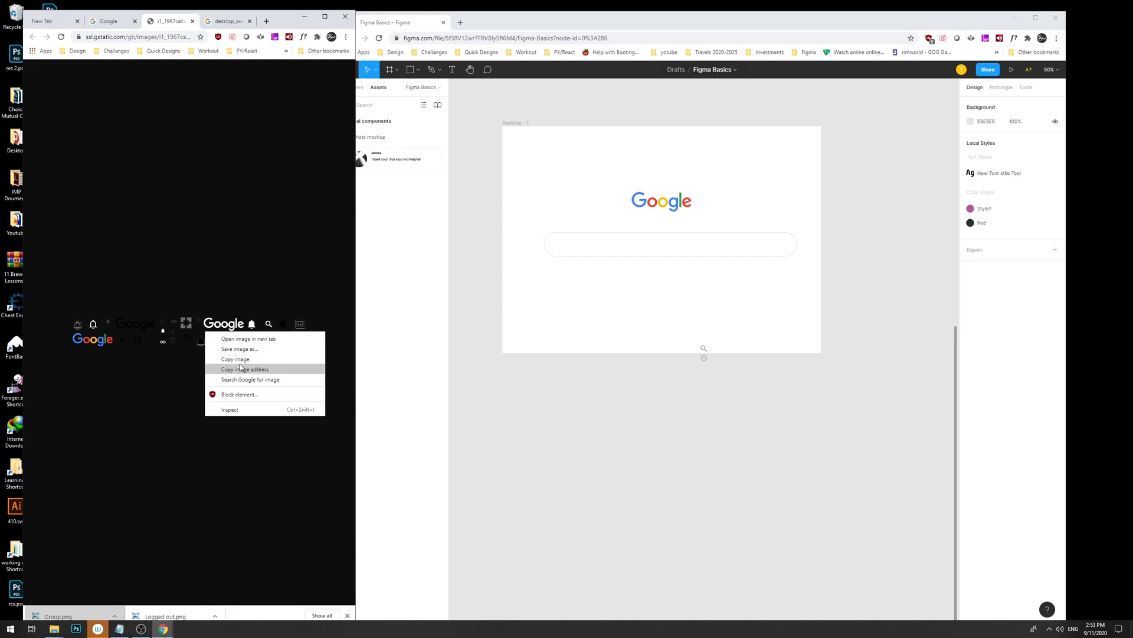
{"action": "left_click", "coordinate": [236, 366]}
{"action": "left_click", "coordinate": [637, 391]}
{"action": "key", "text": "ctrl+v"}
{"action": "left_click_drag", "start_coordinate": [694, 354], "coordinate": [665, 317]}
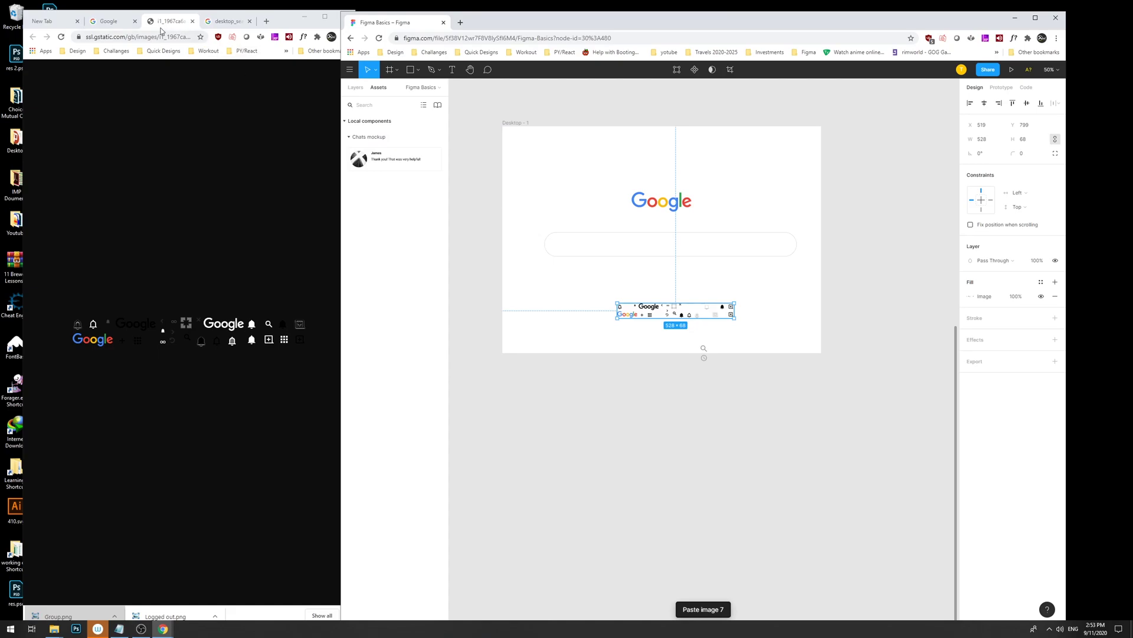
Find the profile picture among the Google page's loaded images, copy it from its own tab and paste it into Figma.
{"action": "left_click", "coordinate": [127, 22]}
{"action": "left_click", "coordinate": [200, 433]}
{"action": "left_click", "coordinate": [199, 437]}
{"action": "left_click", "coordinate": [201, 448]}
{"action": "left_click", "coordinate": [218, 414]}
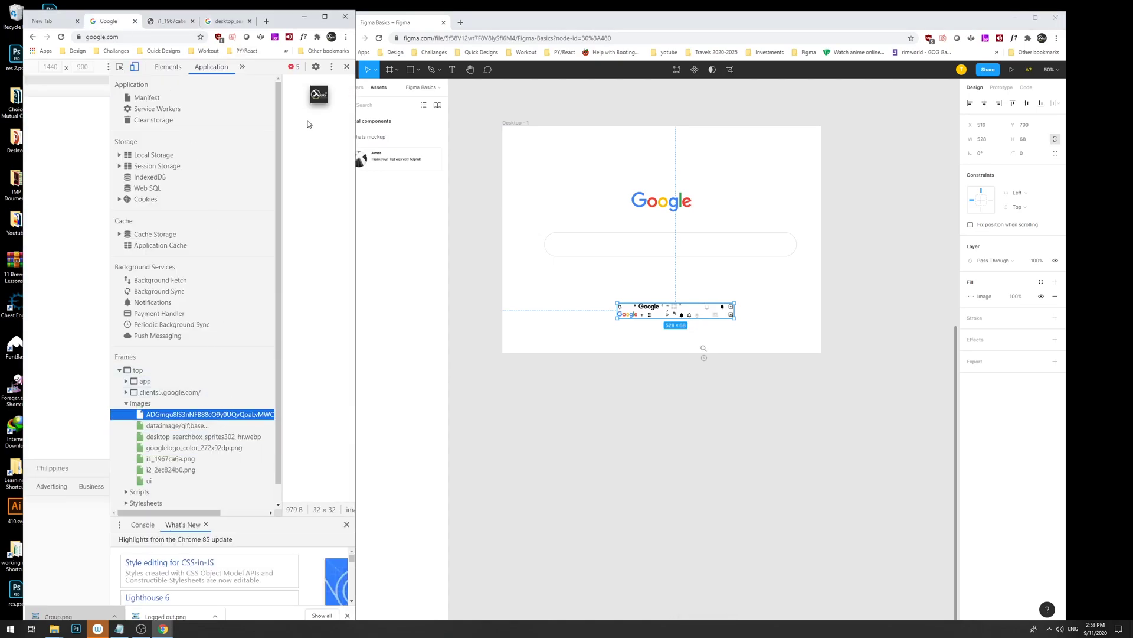
{"action": "right_click", "coordinate": [321, 104]}
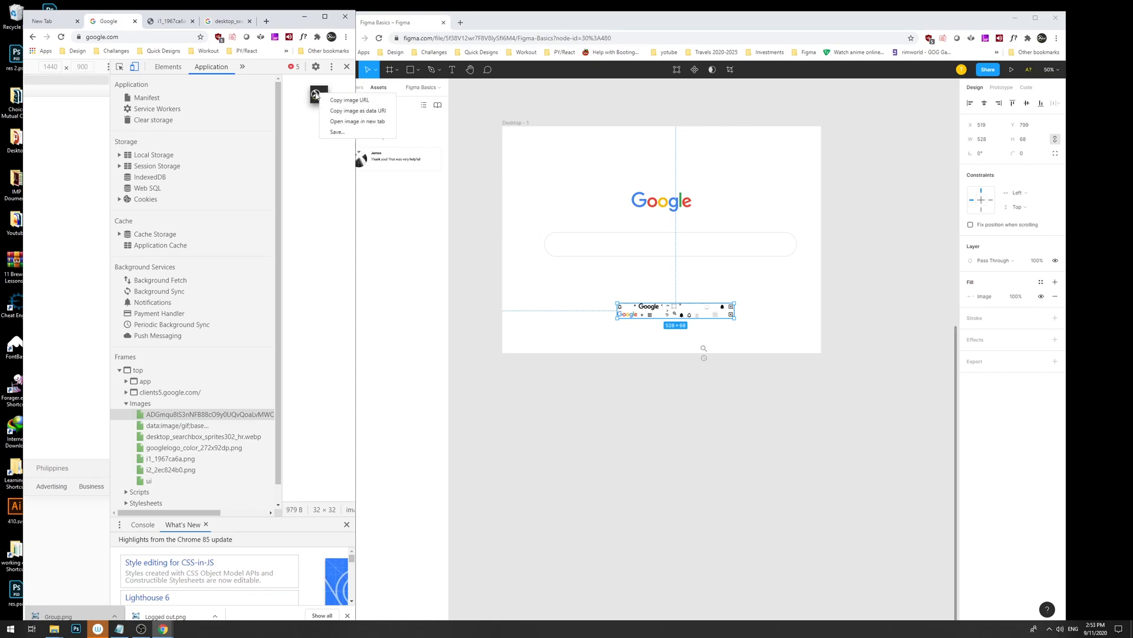
{"action": "left_click", "coordinate": [354, 121]}
{"action": "right_click", "coordinate": [188, 329]}
{"action": "left_click", "coordinate": [218, 362]}
{"action": "left_click", "coordinate": [769, 435]}
{"action": "key", "text": "ctrl+v"}
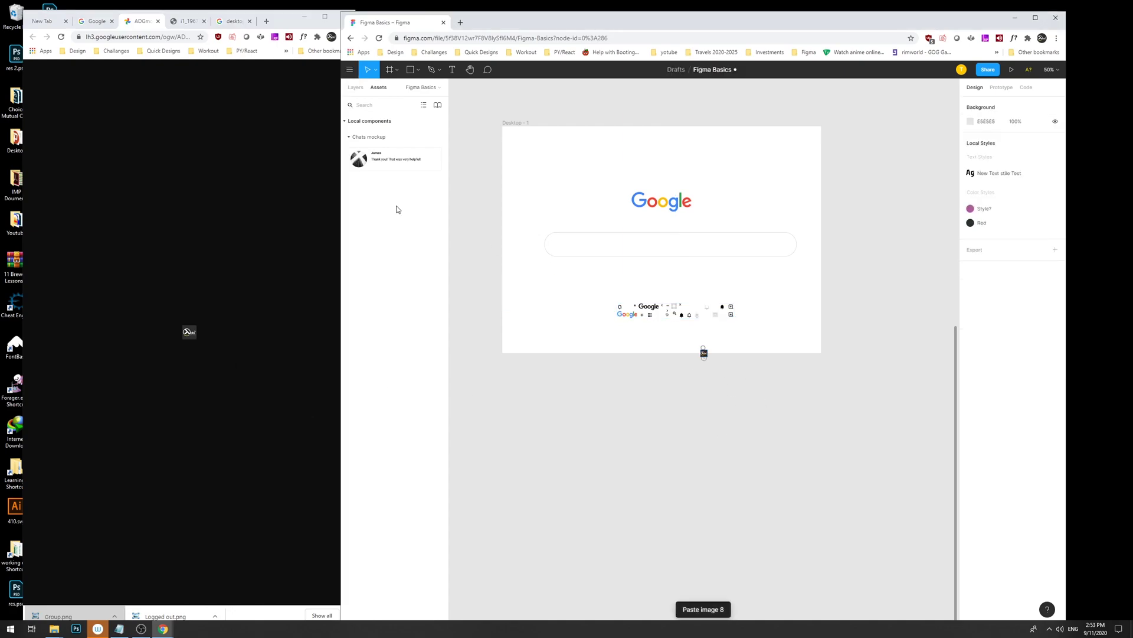
Close the Figma window, reopen the Figma Basics file in a separate window and widen it beside the Google browser window.
{"action": "key", "text": "ctrl+w"}
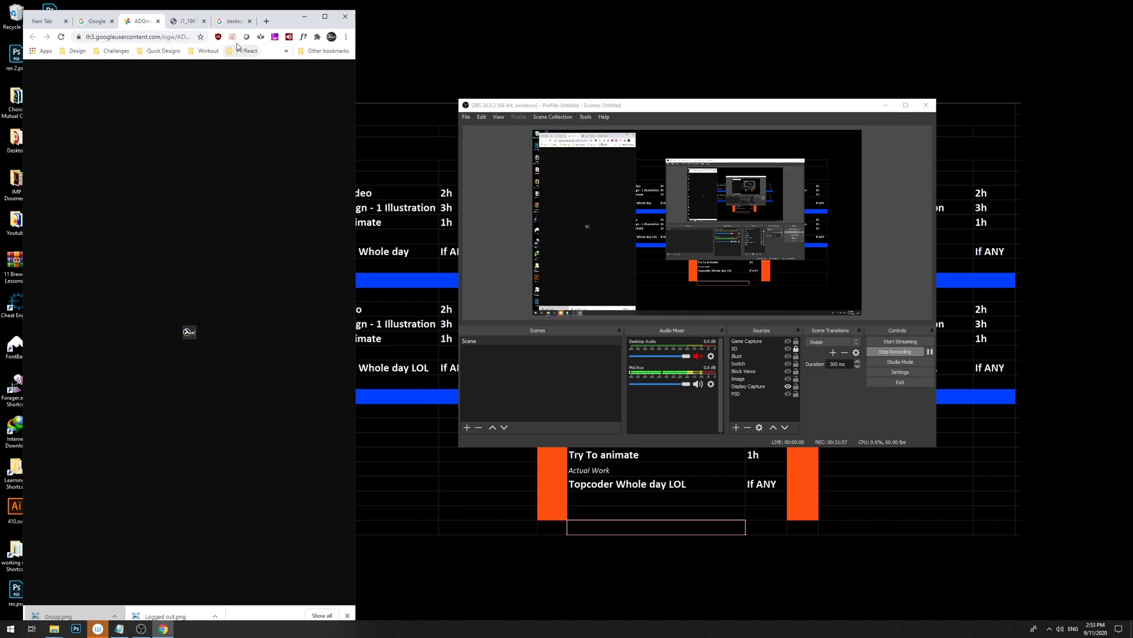
{"action": "left_click", "coordinate": [286, 51]}
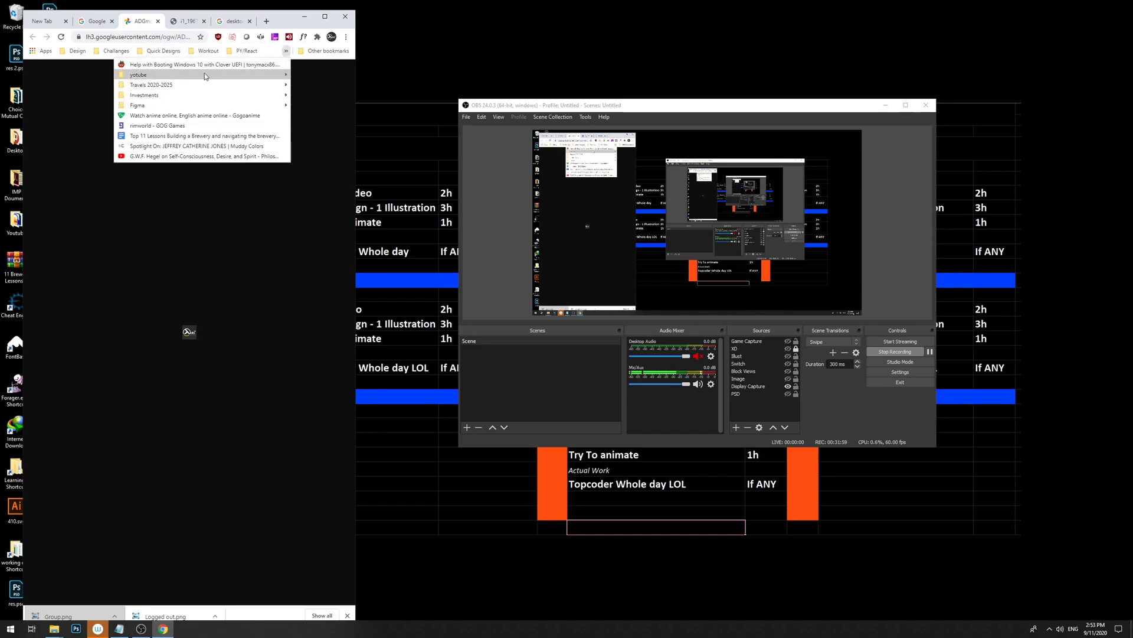
{"action": "middle_click", "coordinate": [312, 106]}
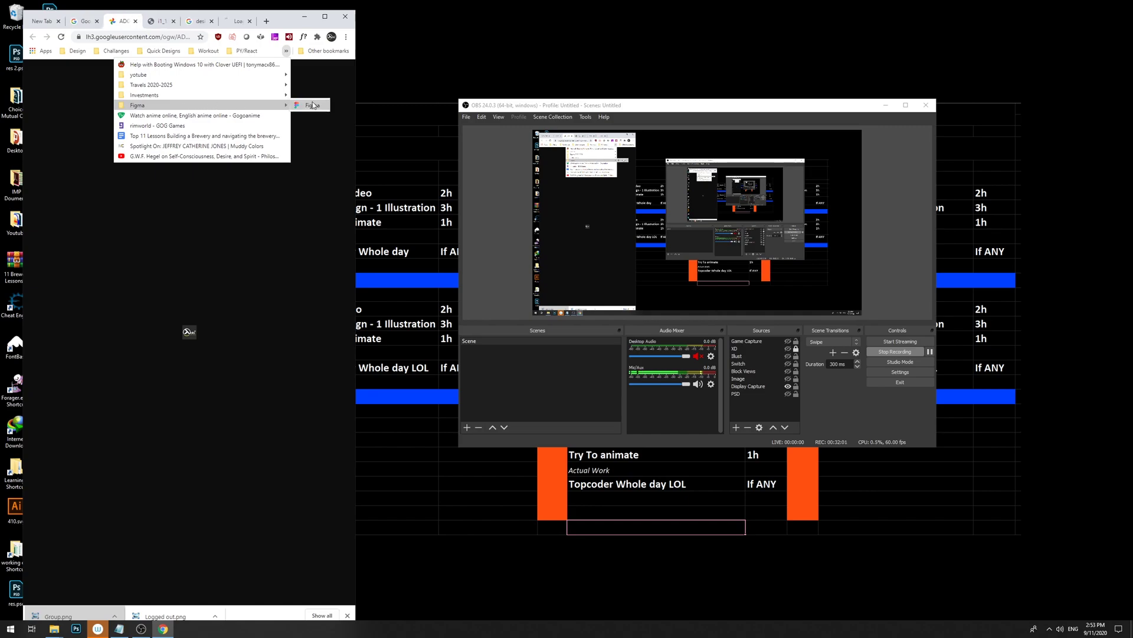
{"action": "left_click_drag", "start_coordinate": [234, 24], "coordinate": [496, 21]}
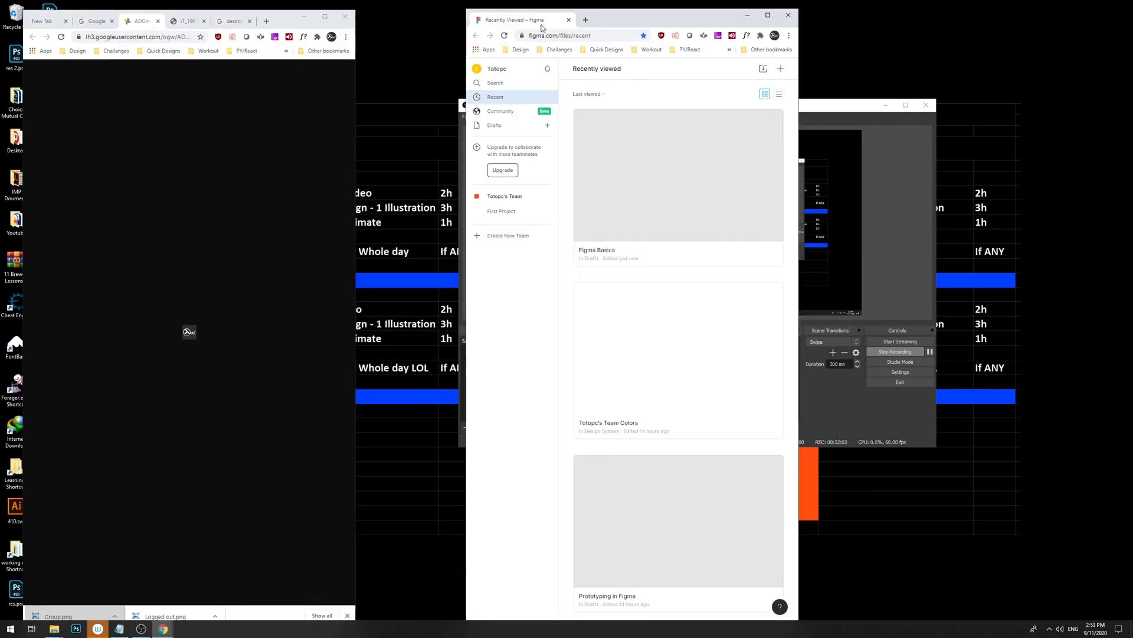
{"action": "left_click_drag", "start_coordinate": [578, 30], "coordinate": [505, 29]}
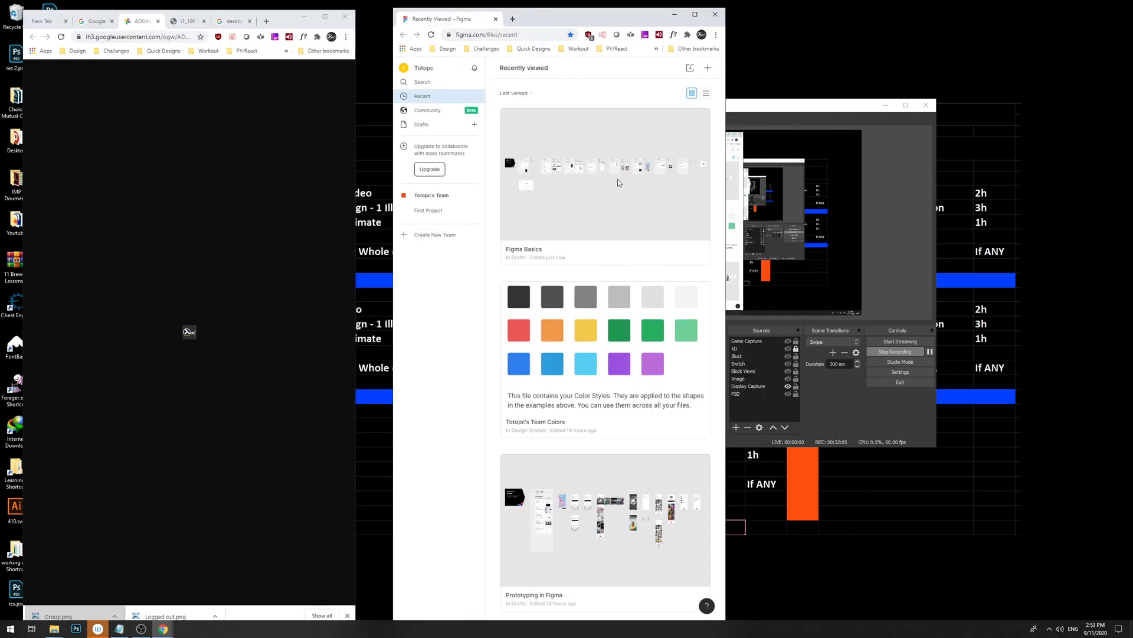
{"action": "left_click", "coordinate": [615, 182]}
{"action": "left_click_drag", "start_coordinate": [726, 171], "coordinate": [1132, 167]}
{"action": "left_click_drag", "start_coordinate": [728, 33], "coordinate": [690, 34]}
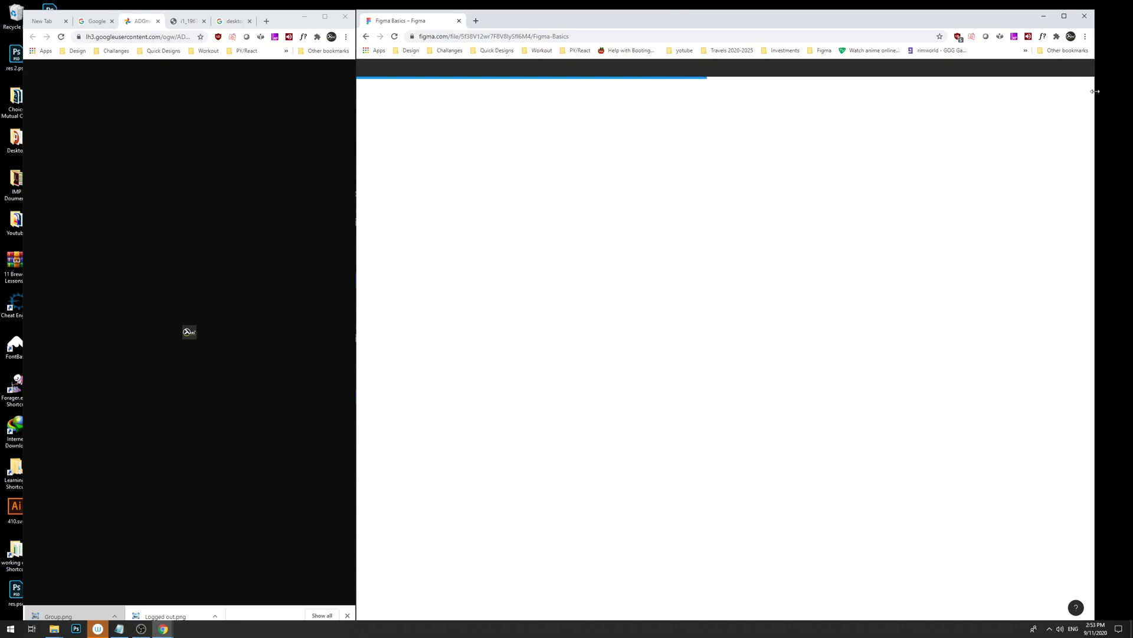
{"action": "left_click_drag", "start_coordinate": [1095, 92], "coordinate": [1132, 92]}
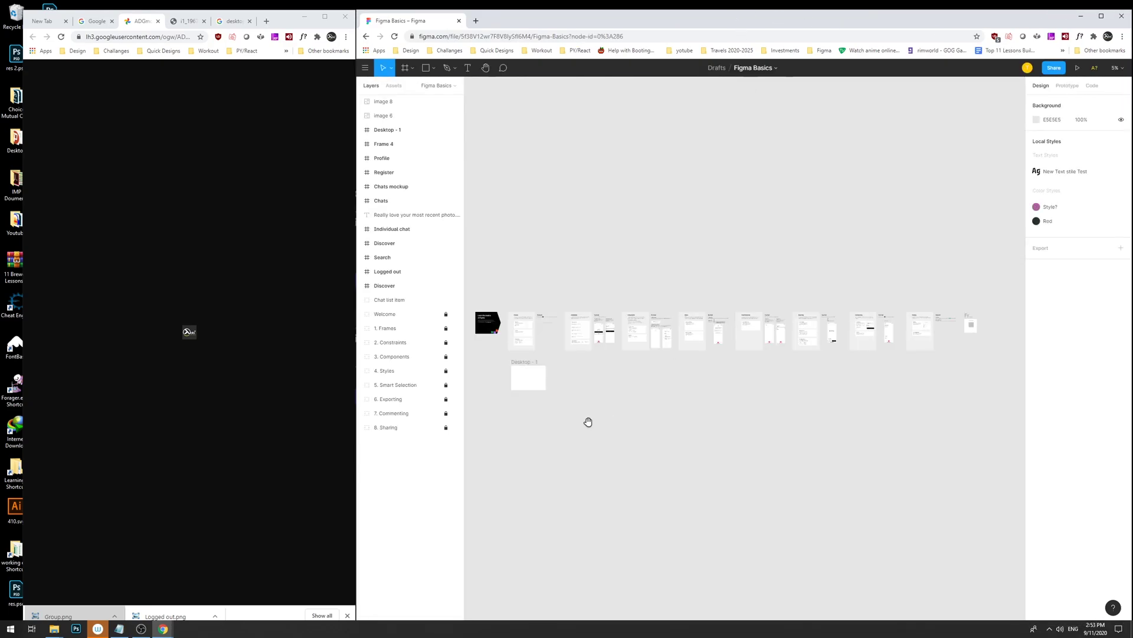
Move the pasted profile picture off the magnifier icon, into the Desktop - 1 frame near its lower edge at about X 823, Y 984.
{"action": "left_click_drag", "start_coordinate": [588, 421], "coordinate": [712, 376]}
{"action": "scroll", "coordinate": [714, 378], "scroll_direction": "up", "scroll_amount": 10}
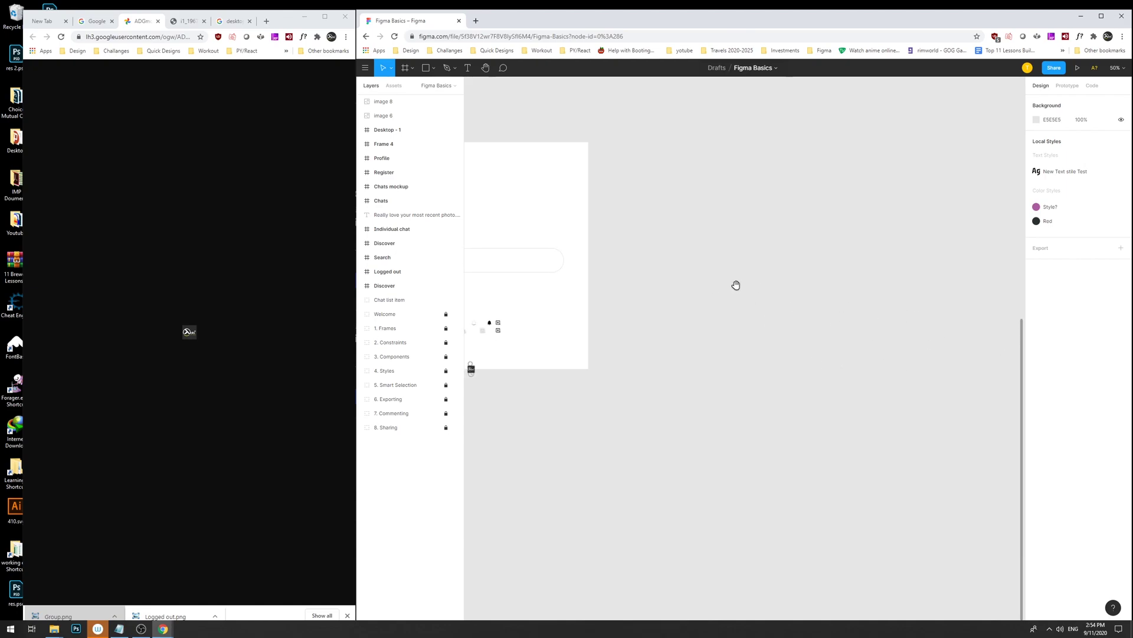
{"action": "left_click_drag", "start_coordinate": [736, 283], "coordinate": [895, 308]}
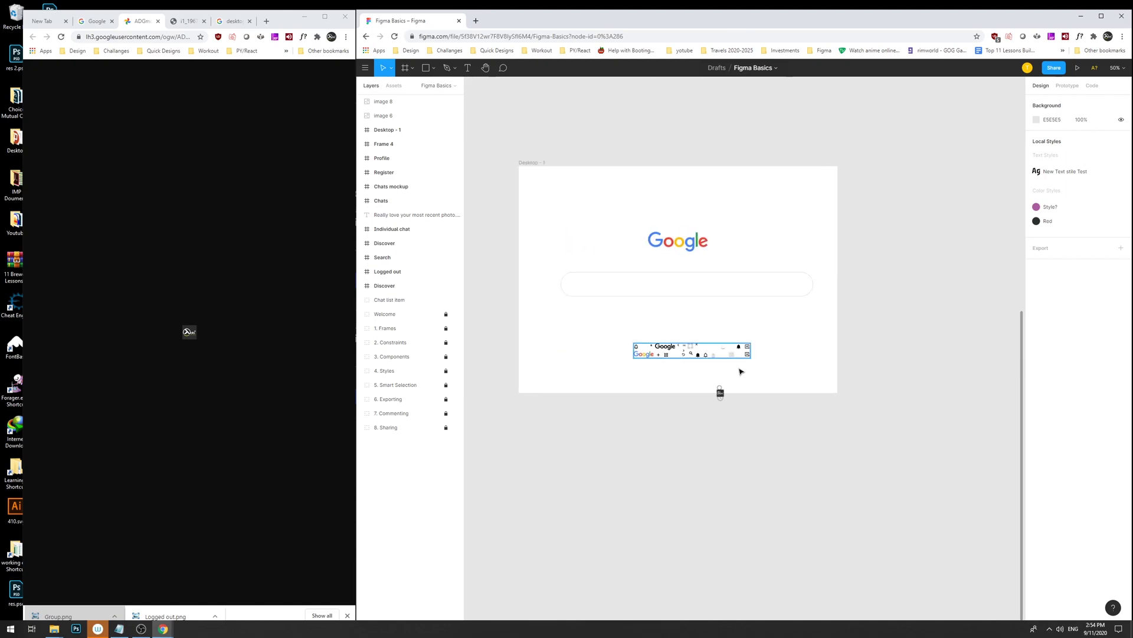
{"action": "left_click", "coordinate": [703, 386]}
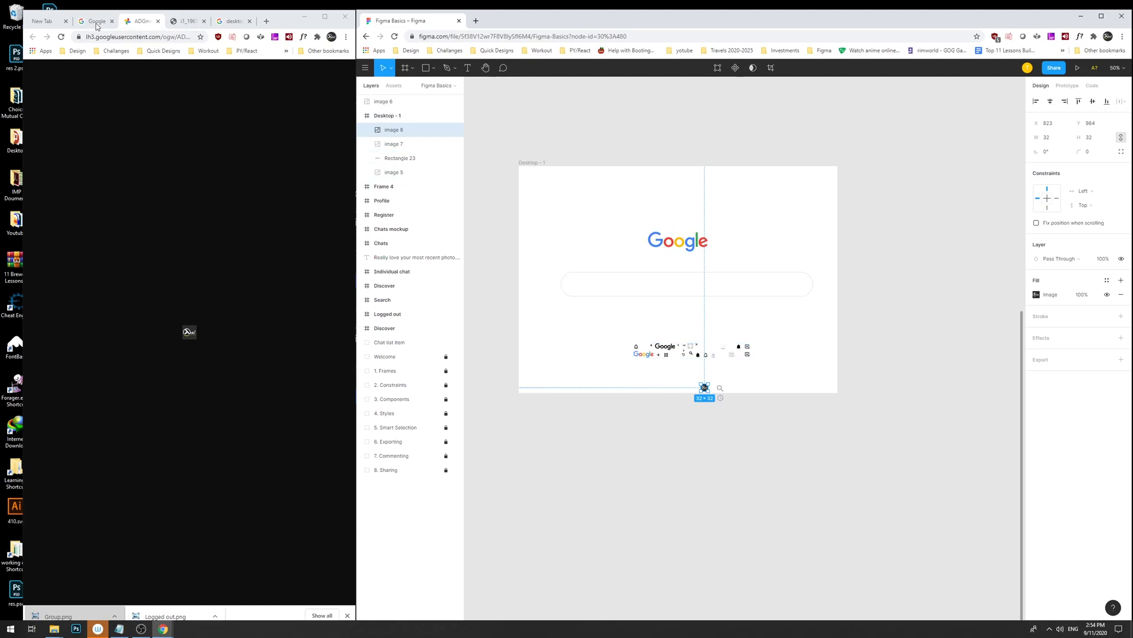
Close the developer tools on the Google page and run an image search for "microphone google" in a new tab.
{"action": "left_click", "coordinate": [95, 20]}
{"action": "left_click", "coordinate": [346, 66]}
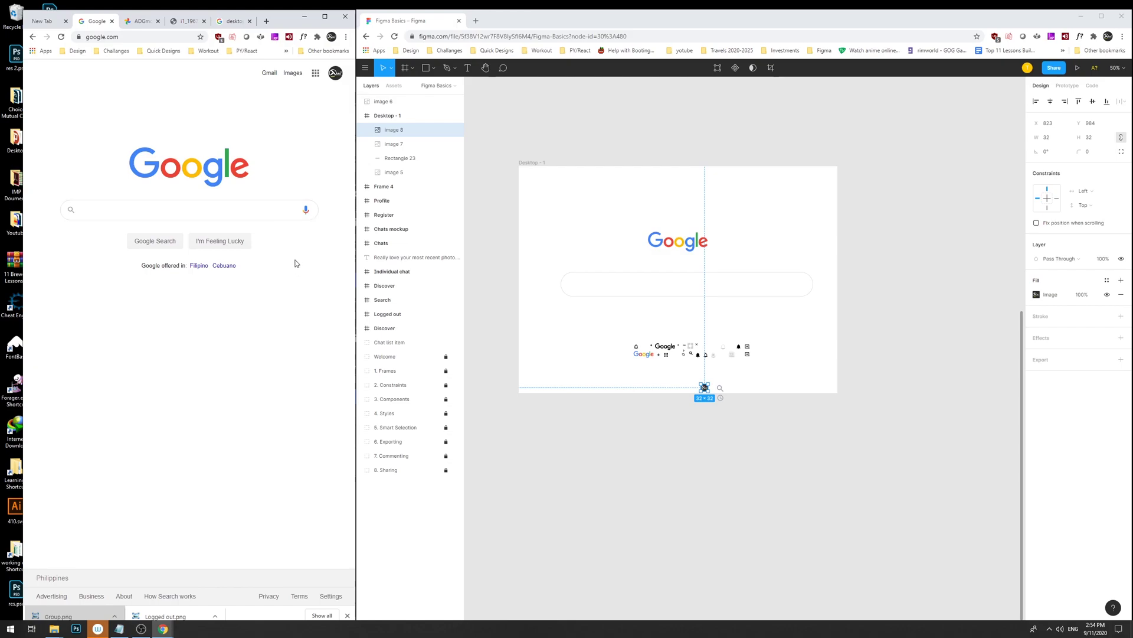
{"action": "key", "text": "ctrl+t"}
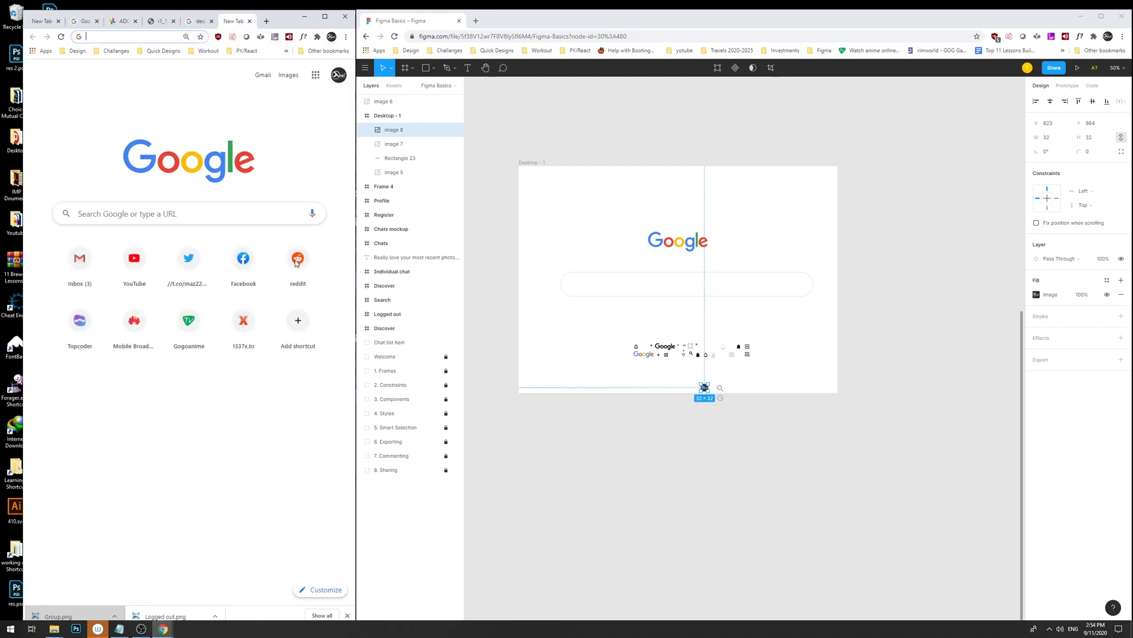
{"action": "type", "text": "mircoo"}
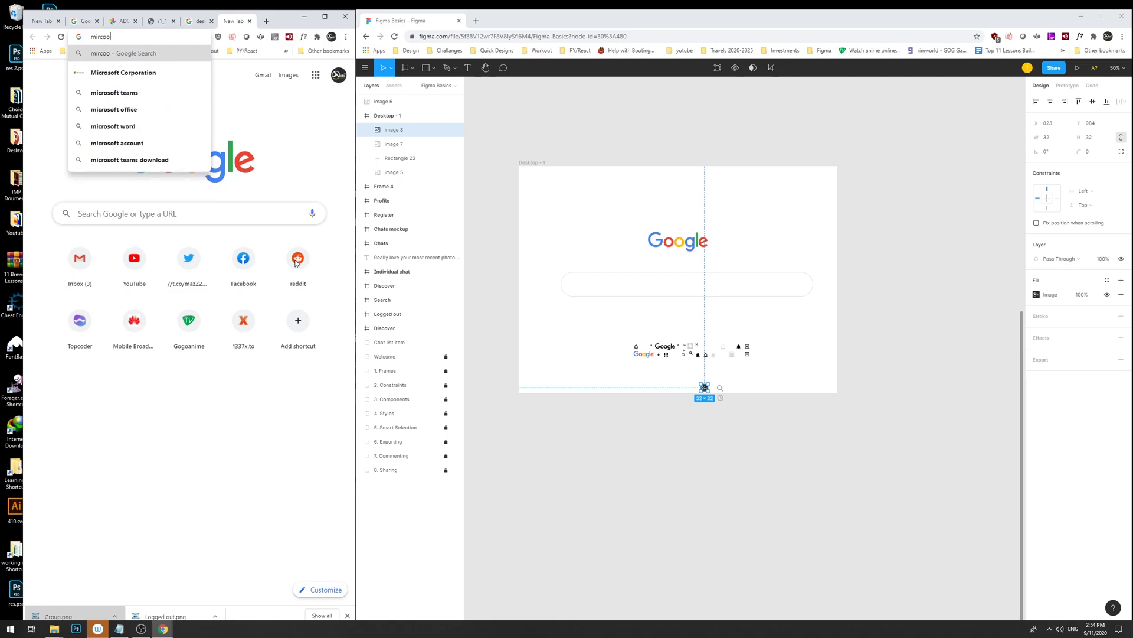
{"action": "type", "text": "phone google"}
{"action": "key", "text": "Return"}
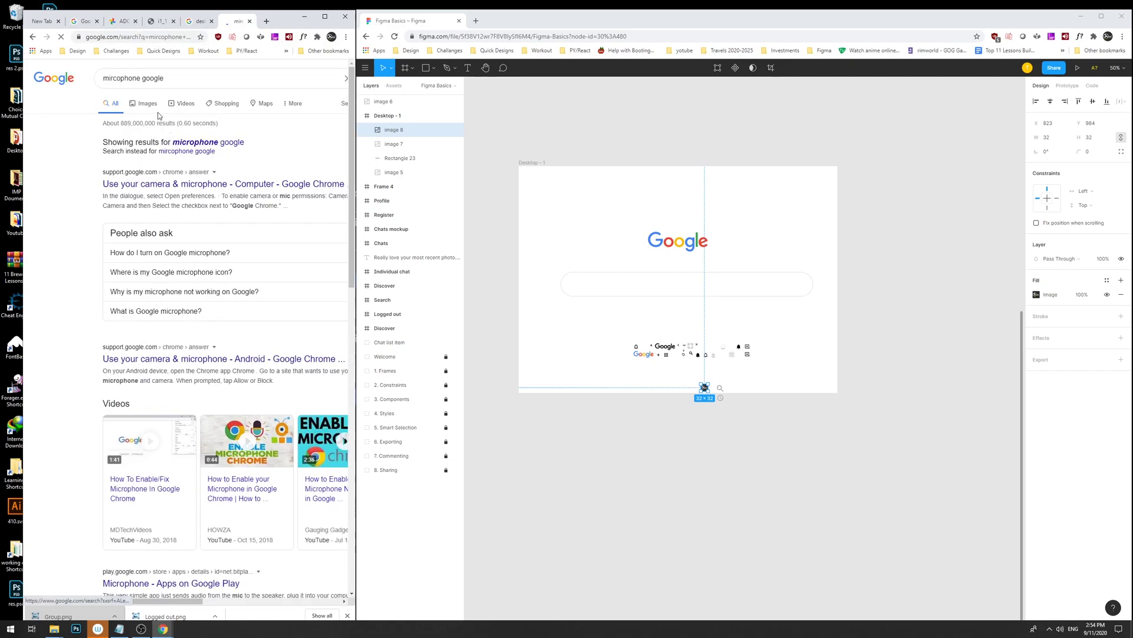
{"action": "left_click", "coordinate": [183, 78]}
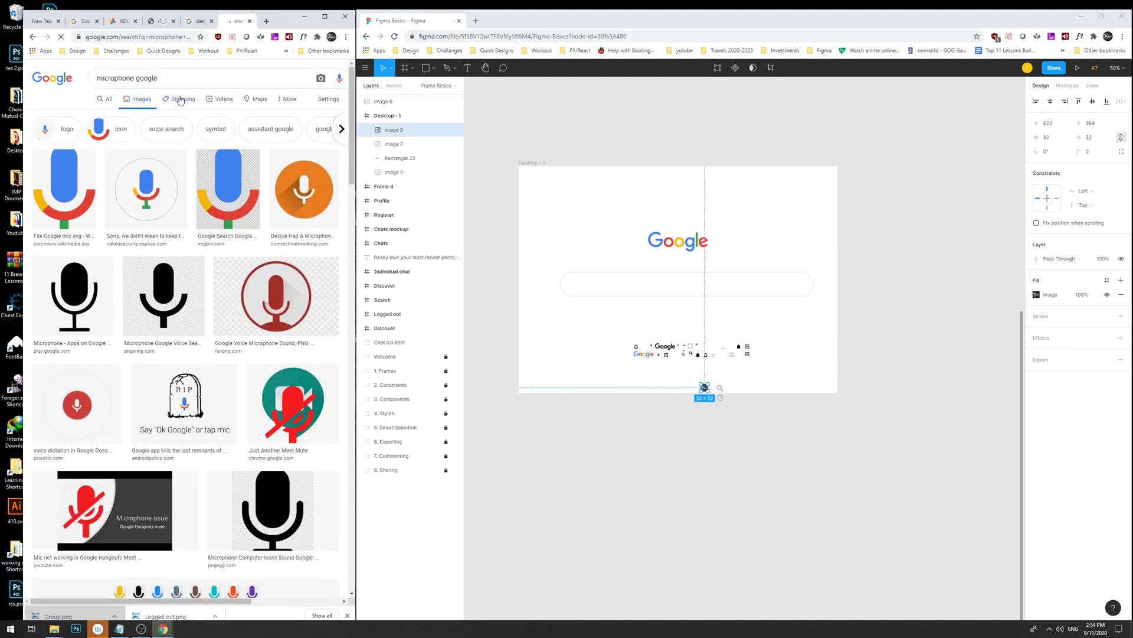
Copy the first coloured Google microphone image into Desktop - 1, place it over the search bar's right end and return to the Google page.
{"action": "left_click_drag", "start_coordinate": [64, 189], "coordinate": [737, 302]}
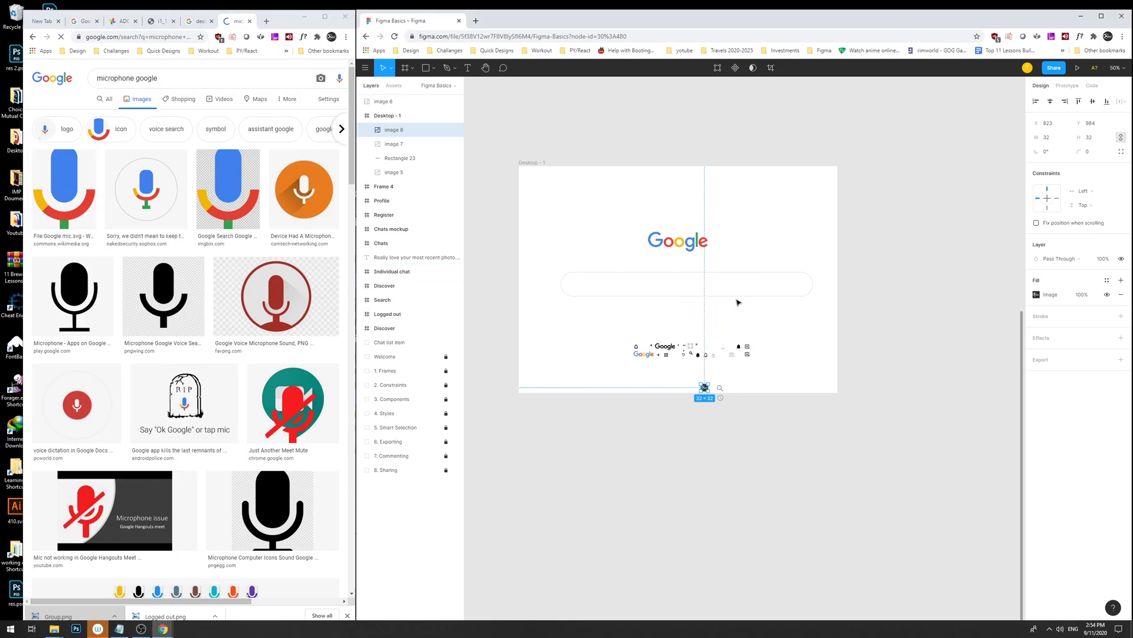
{"action": "left_click", "coordinate": [736, 319]}
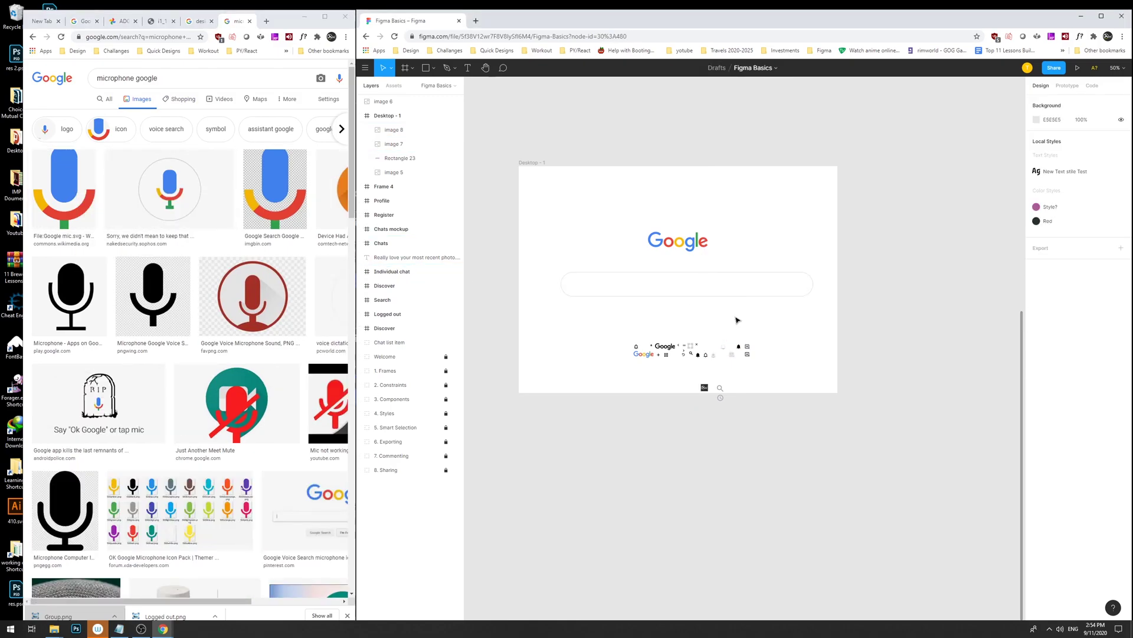
{"action": "key", "text": "ctrl+v"}
{"action": "left_click_drag", "start_coordinate": [736, 319], "coordinate": [789, 260]}
{"action": "left_click", "coordinate": [85, 22]}
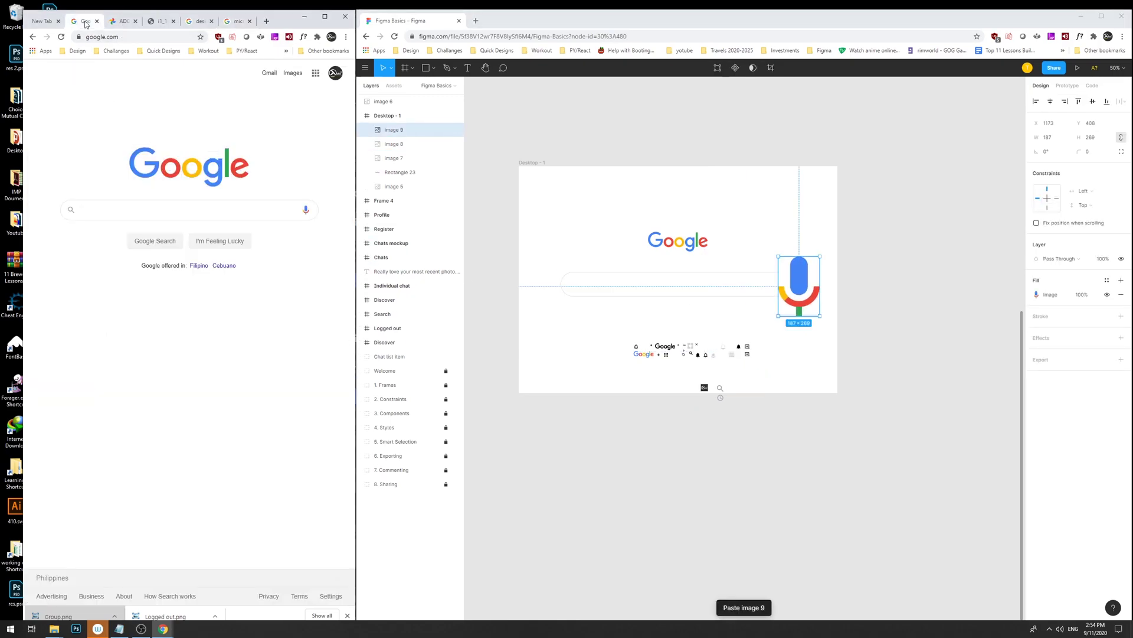
Try to shrink the microphone image to about 37 × 53 and place it inside the search bar's right end.
{"action": "left_click_drag", "start_coordinate": [822, 257], "coordinate": [800, 267]}
{"action": "key", "text": "ctrl+z"}
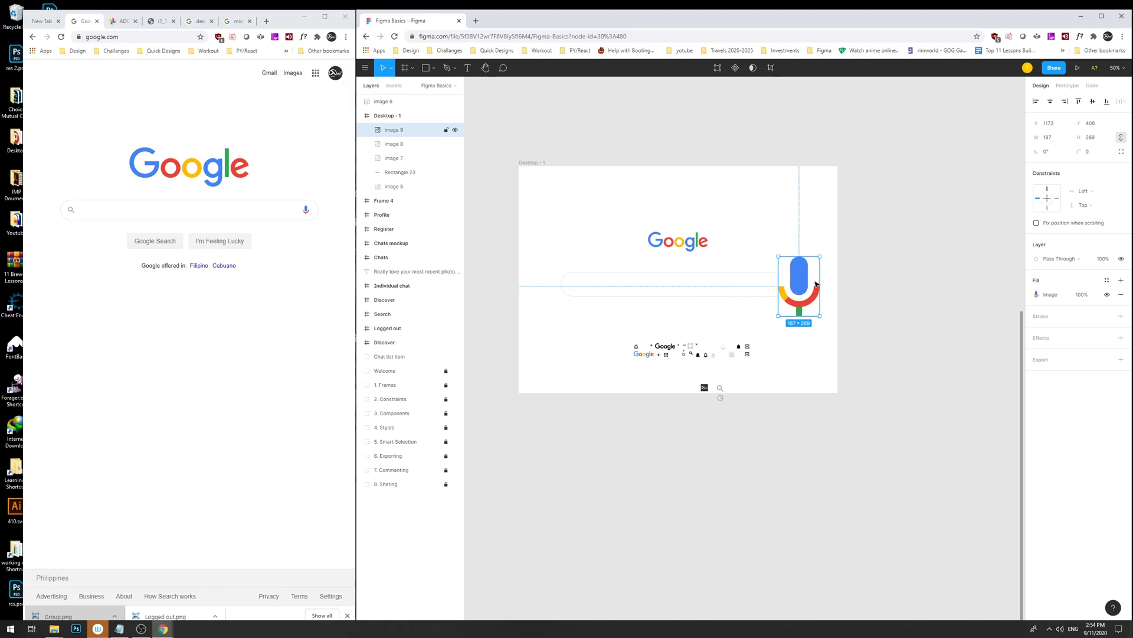
{"action": "key", "text": "shift+0"}
{"action": "left_click_drag", "start_coordinate": [814, 280], "coordinate": [710, 308]}
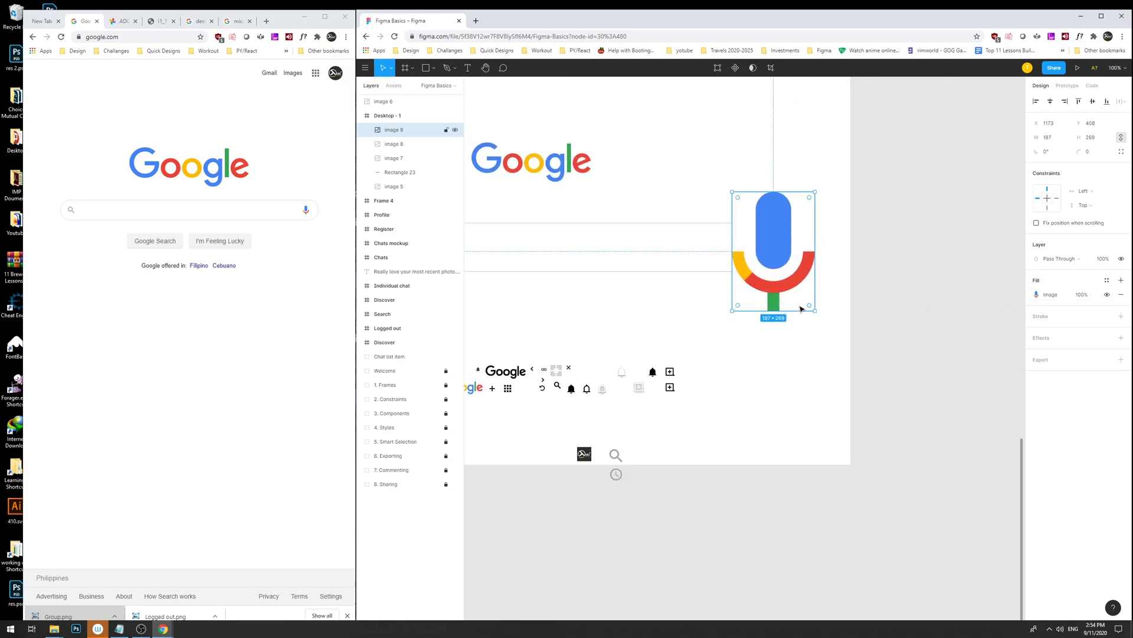
{"action": "left_click_drag", "start_coordinate": [813, 310], "coordinate": [746, 204]}
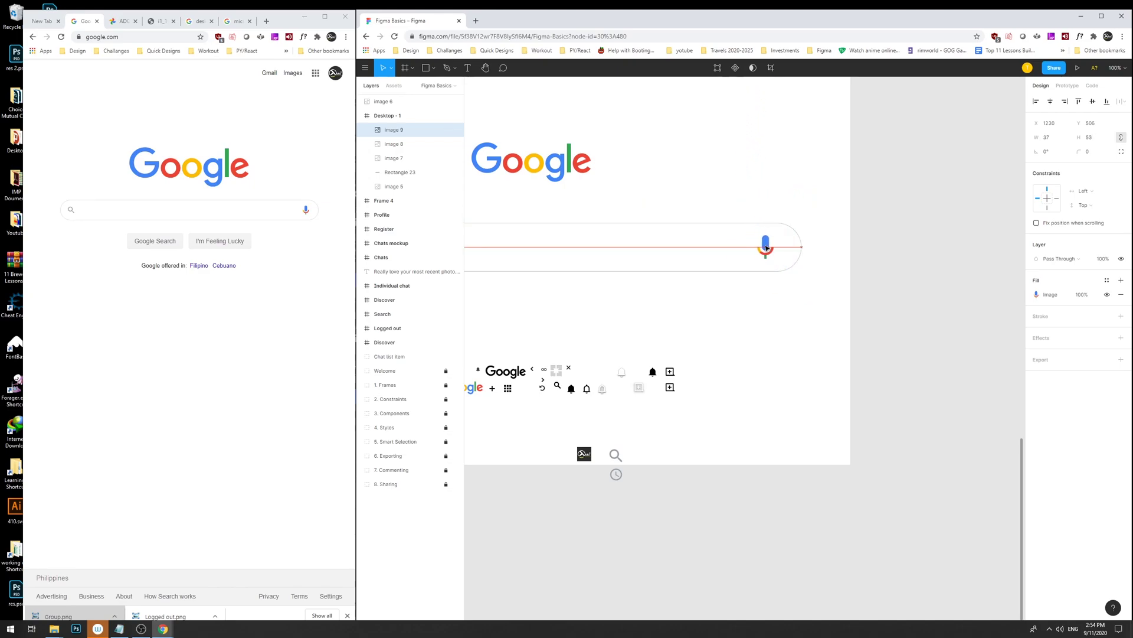
{"action": "key", "text": "ctrl+z"}
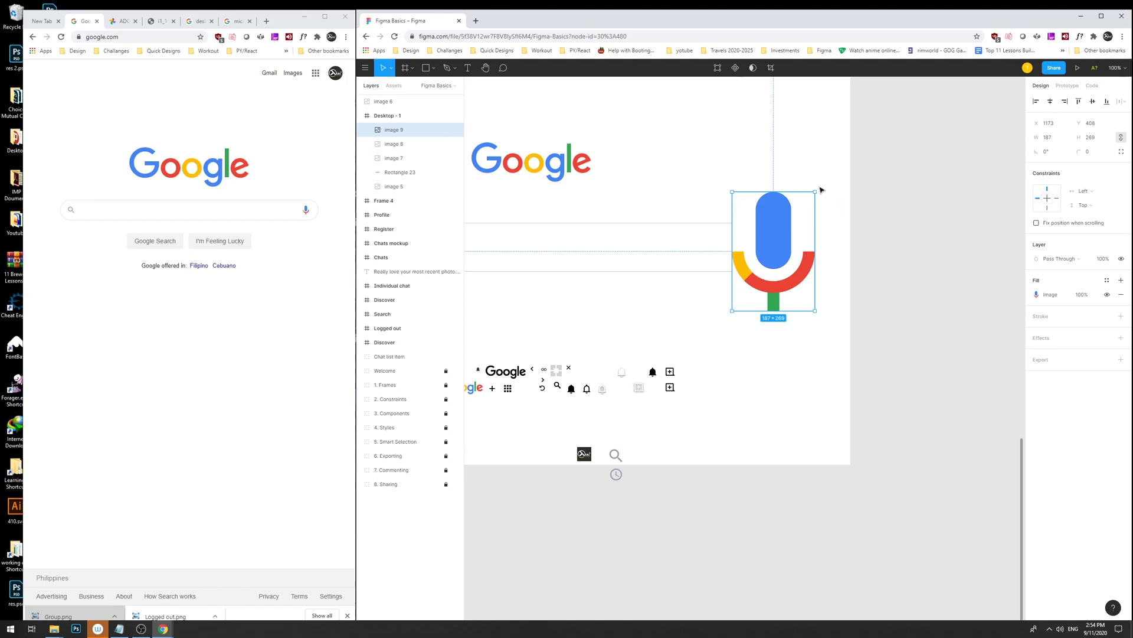
Shrink the microphone image proportionally so it fits inside the right end of the search bar.
{"action": "left_click_drag", "start_coordinate": [815, 192], "coordinate": [787, 231]}
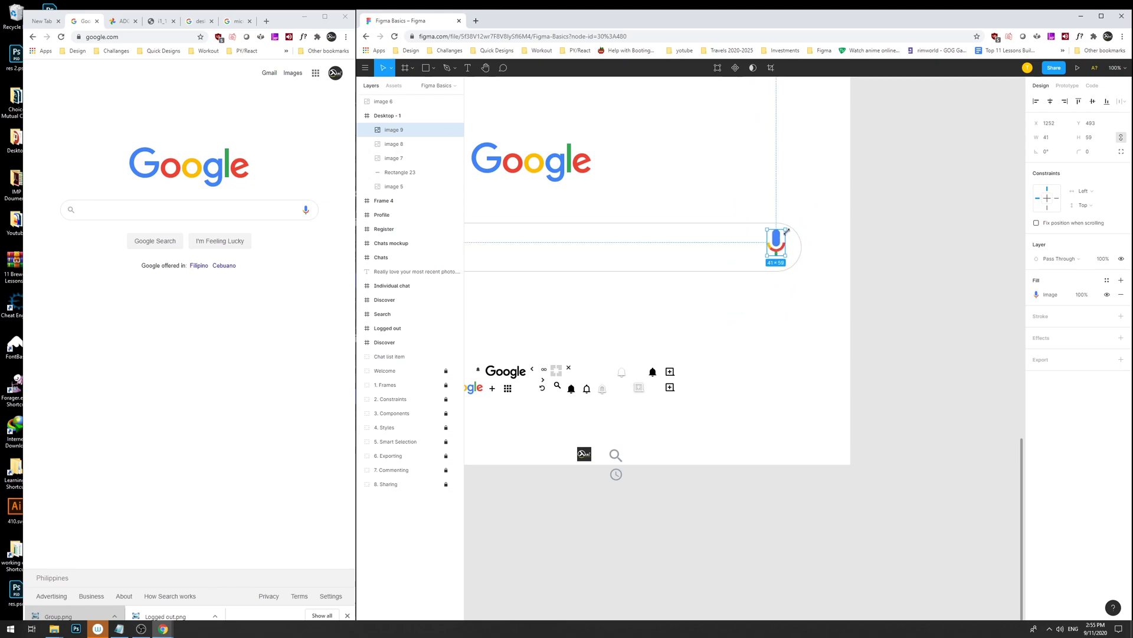
{"action": "left_click", "coordinate": [868, 322]}
{"action": "scroll", "coordinate": [920, 295], "scroll_direction": "left", "scroll_amount": 3}
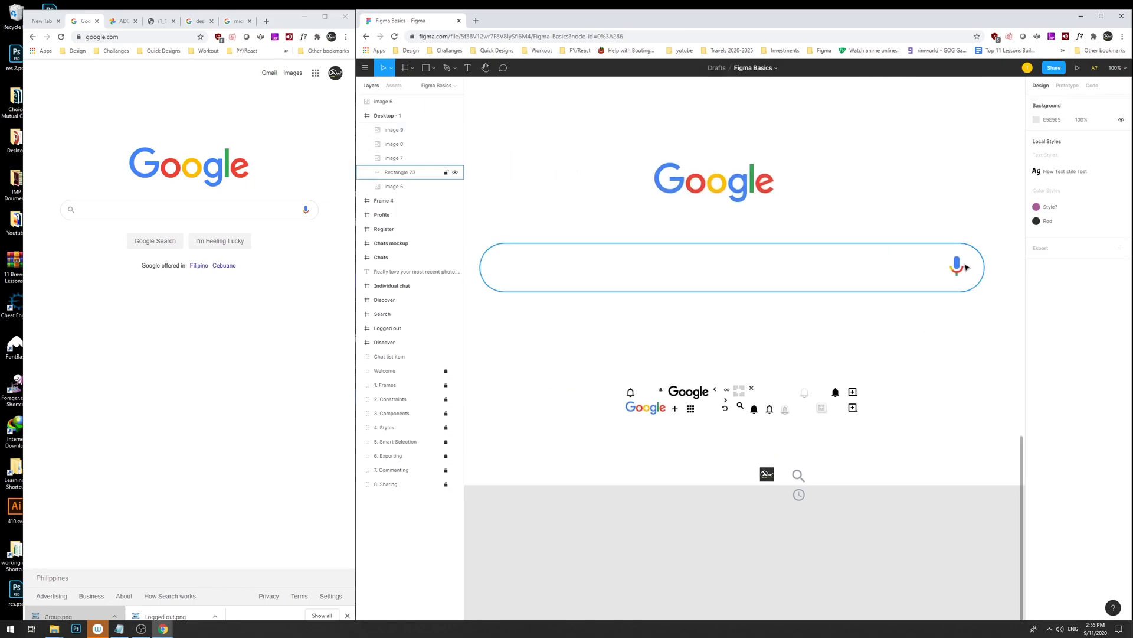
{"action": "left_click", "coordinate": [958, 266]}
{"action": "left_click", "coordinate": [688, 344]}
{"action": "scroll", "coordinate": [818, 417], "scroll_direction": "left", "scroll_amount": 1}
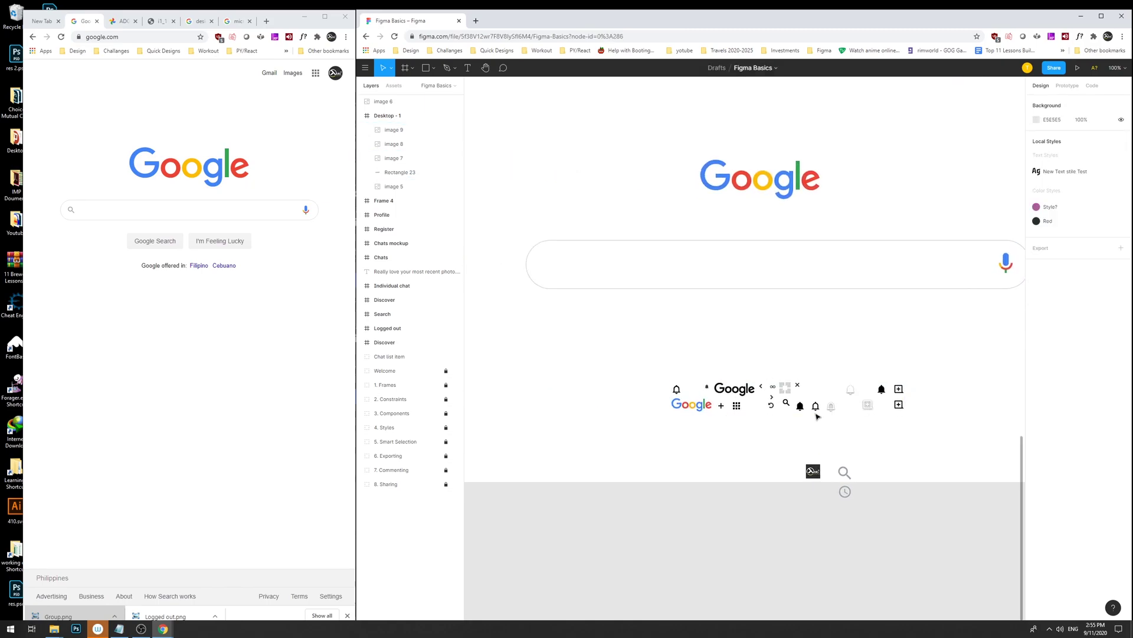
Shift the icon sheet up towards the search bar and place the magnifier-and-clock image inside the bar at about X 260, Y 492.
{"action": "left_click_drag", "start_coordinate": [714, 390], "coordinate": [626, 347]}
{"action": "left_click_drag", "start_coordinate": [845, 487], "coordinate": [568, 279]}
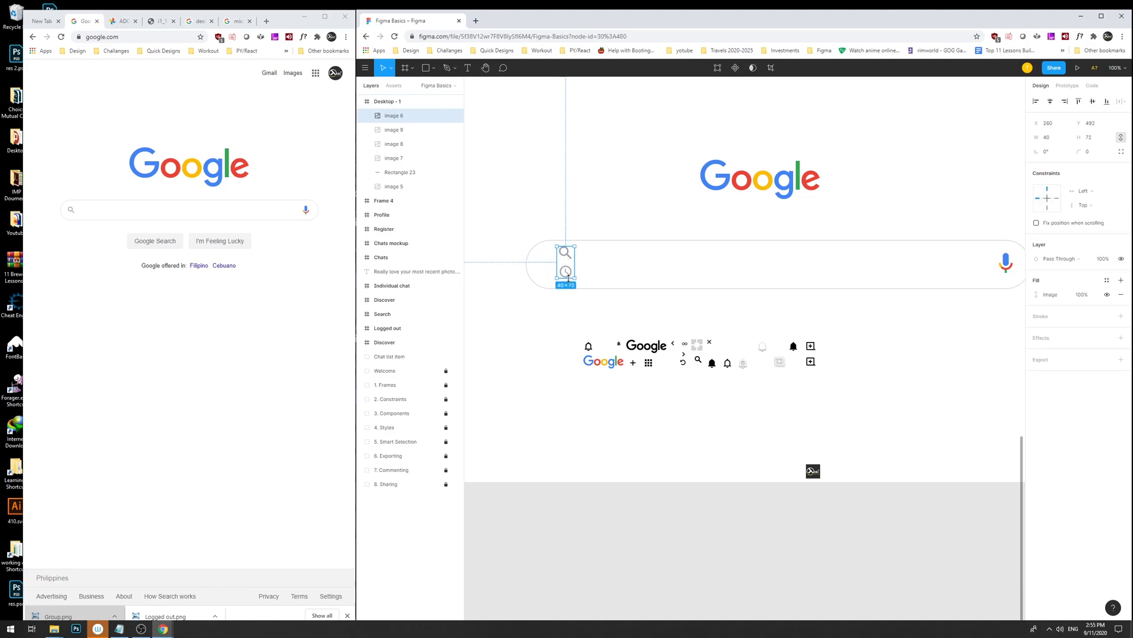
Try to crop the magnifier-and-clock image by reducing its height to about 30 and setting its horizontal constraint to Center.
{"action": "double_click", "coordinate": [571, 255]}
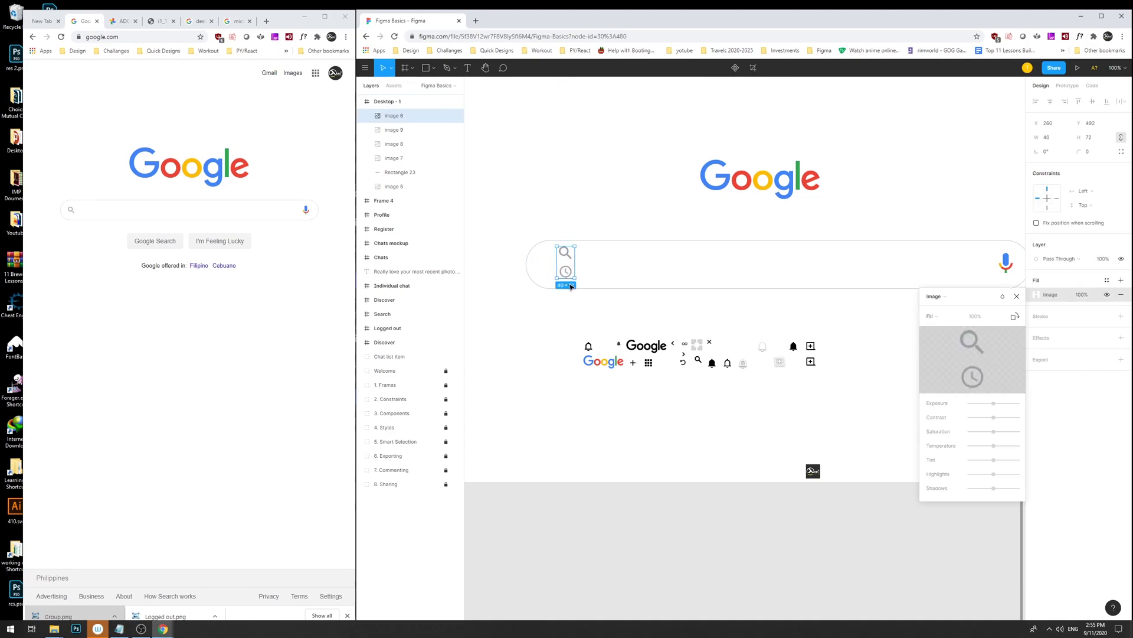
{"action": "left_click_drag", "start_coordinate": [573, 278], "coordinate": [569, 252]}
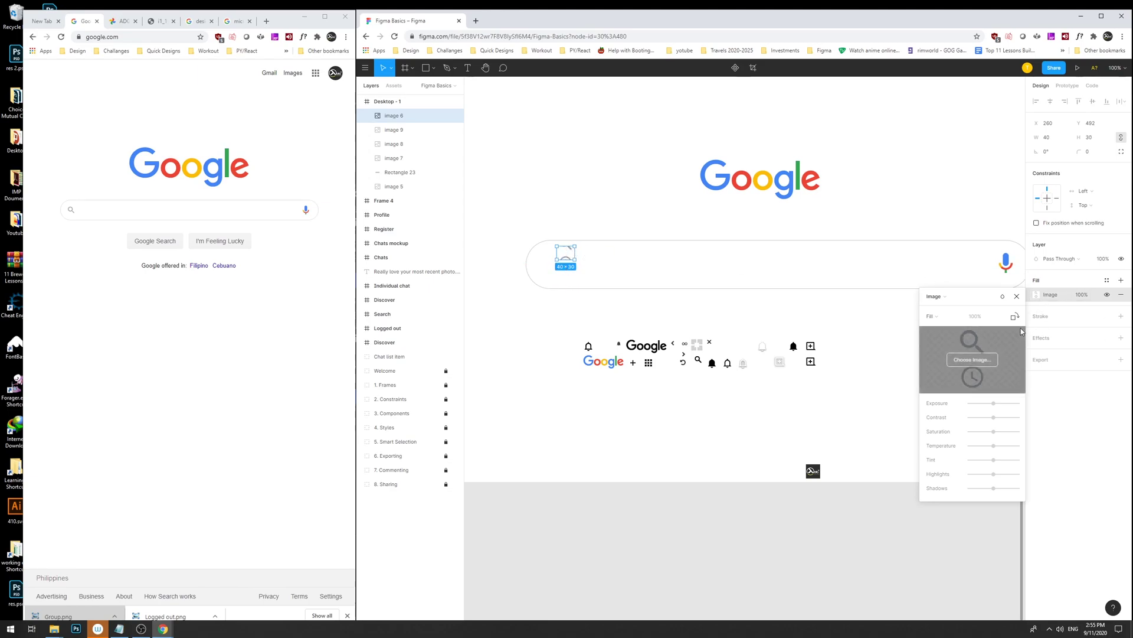
{"action": "left_click", "coordinate": [1050, 201]}
{"action": "left_click", "coordinate": [1079, 191]}
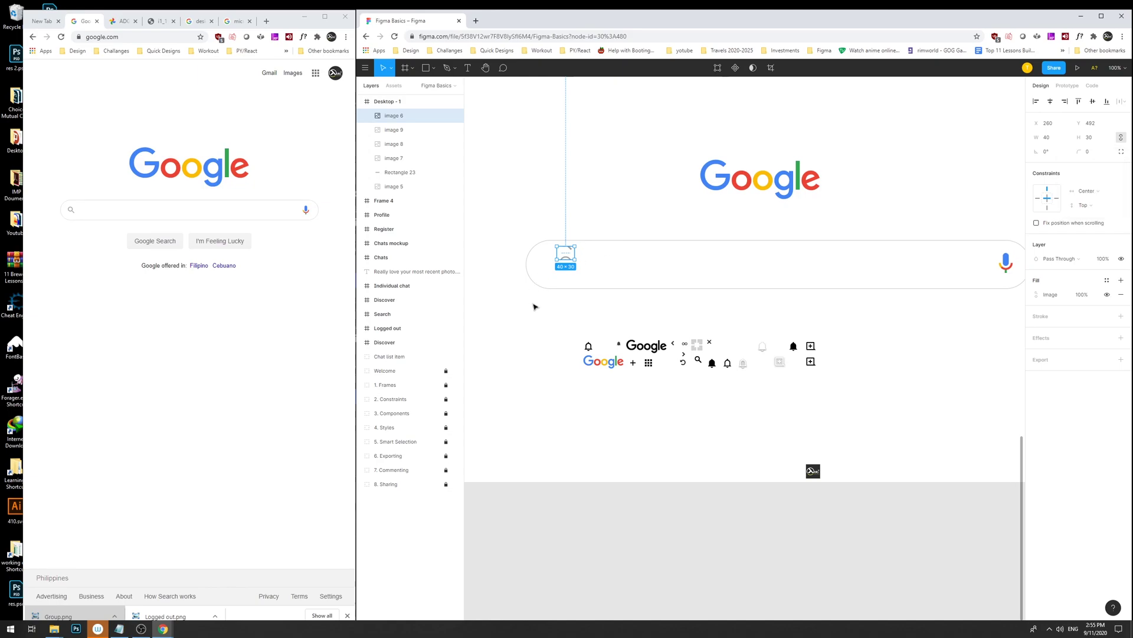
{"action": "double_click", "coordinate": [570, 256]}
{"action": "left_click", "coordinate": [571, 260]}
{"action": "left_click_drag", "start_coordinate": [576, 267], "coordinate": [588, 310]}
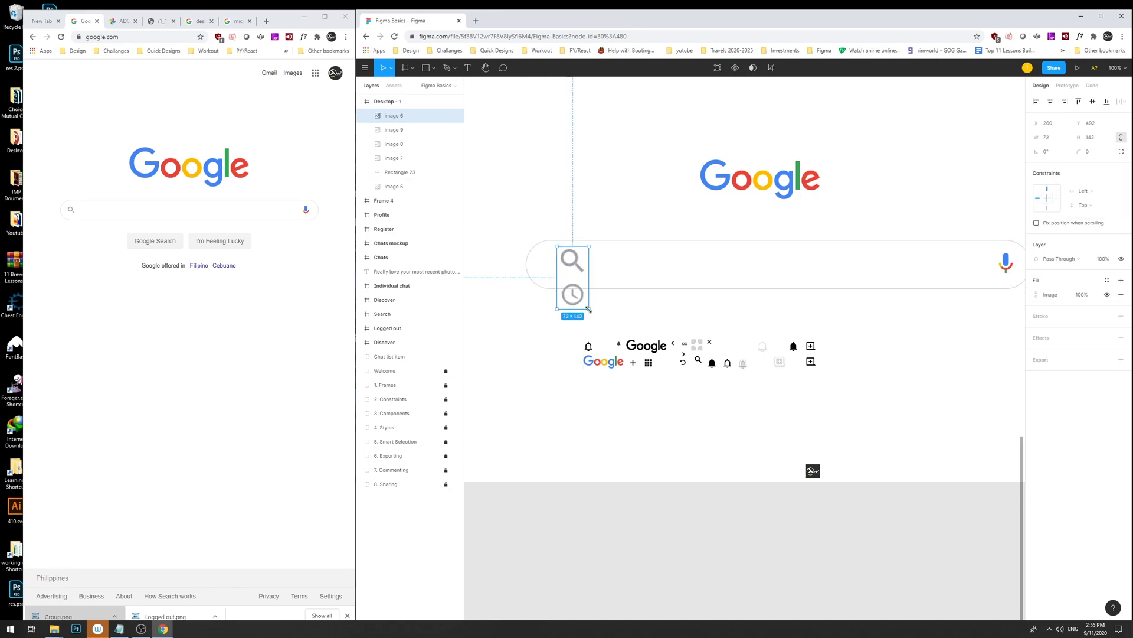
{"action": "key", "text": "ctrl+z"}
{"action": "key", "text": "ctrl+z"}
Try to cut off the clock by reducing the image's height to about 28 and switching its vertical constraint between Bottom and Top.
{"action": "right_click", "coordinate": [563, 255]}
{"action": "left_click", "coordinate": [566, 250]}
{"action": "left_click_drag", "start_coordinate": [568, 276], "coordinate": [565, 259]}
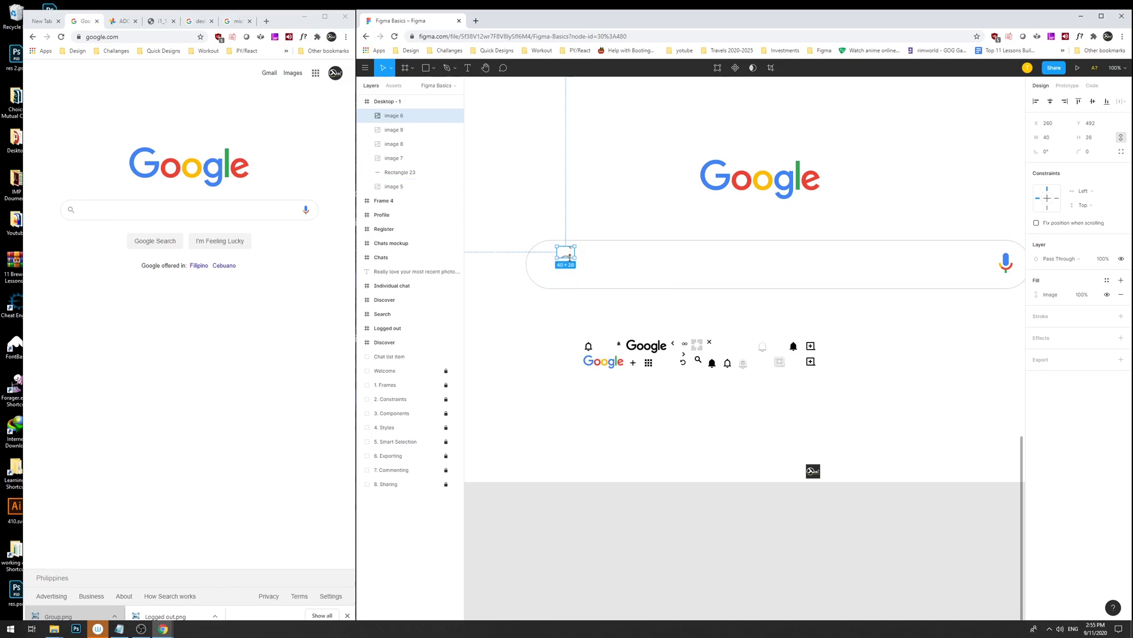
{"action": "left_click", "coordinate": [1048, 210]}
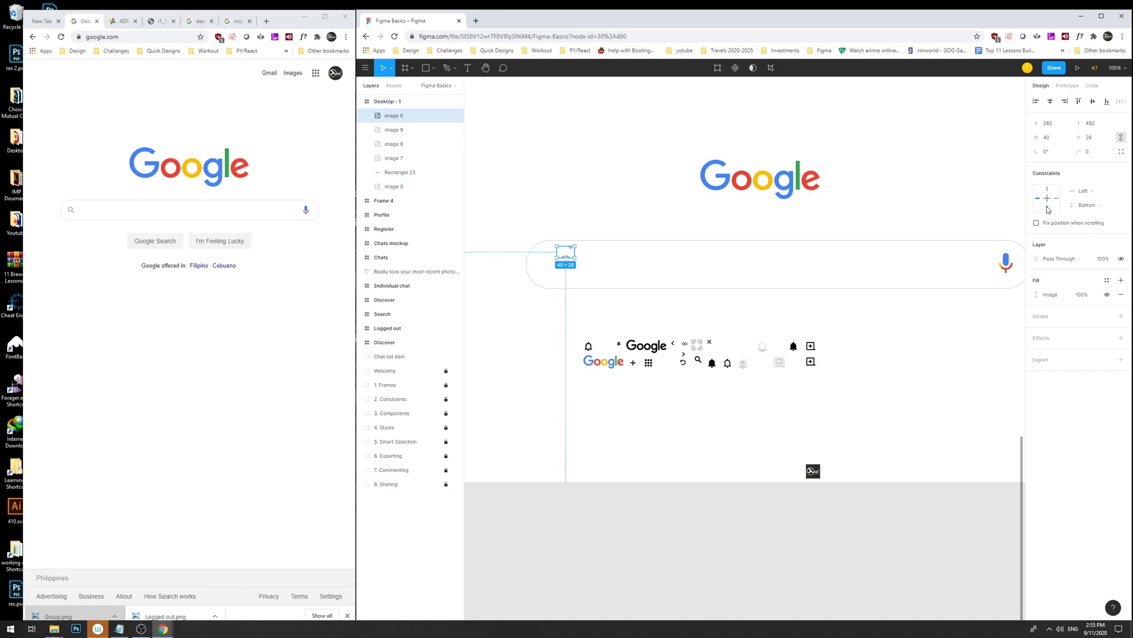
{"action": "left_click", "coordinate": [1048, 189]}
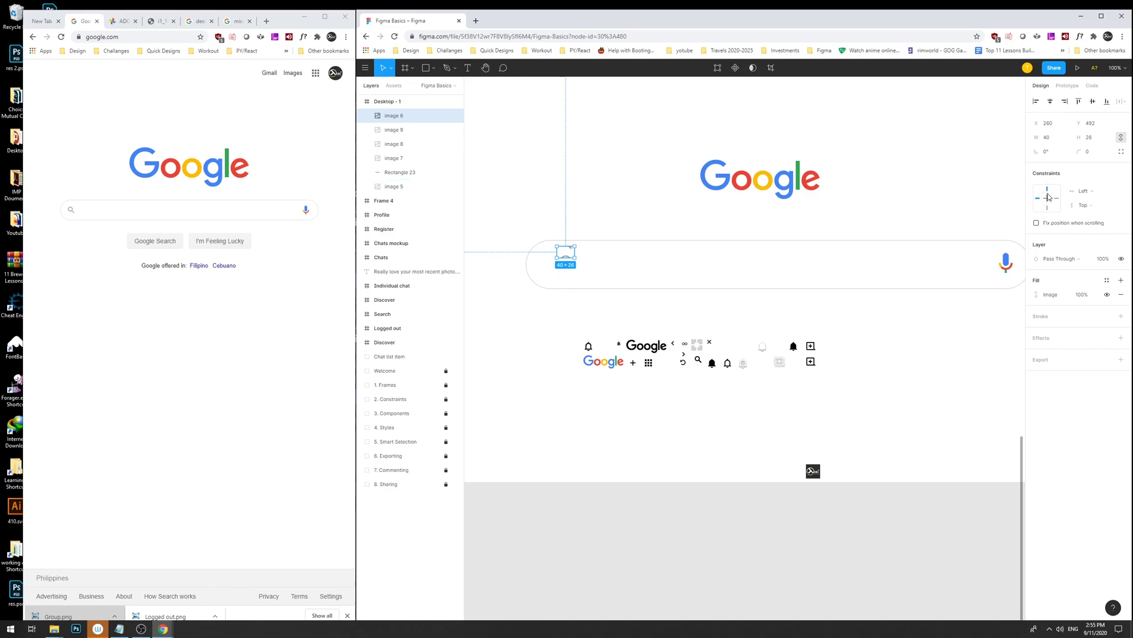
{"action": "left_click_drag", "start_coordinate": [576, 260], "coordinate": [598, 335]}
{"action": "key", "text": "ctrl+z"}
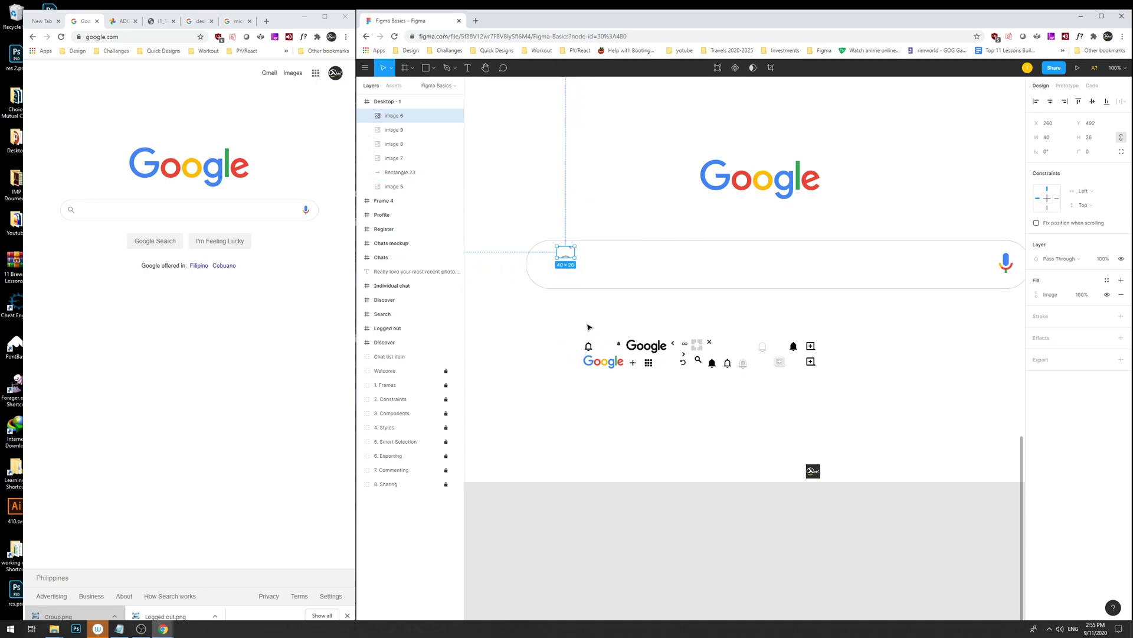
{"action": "key", "text": "ctrl+z"}
Examine the magnifier-and-clock image's layer options and image fill settings for a way to crop it.
{"action": "right_click", "coordinate": [564, 261]}
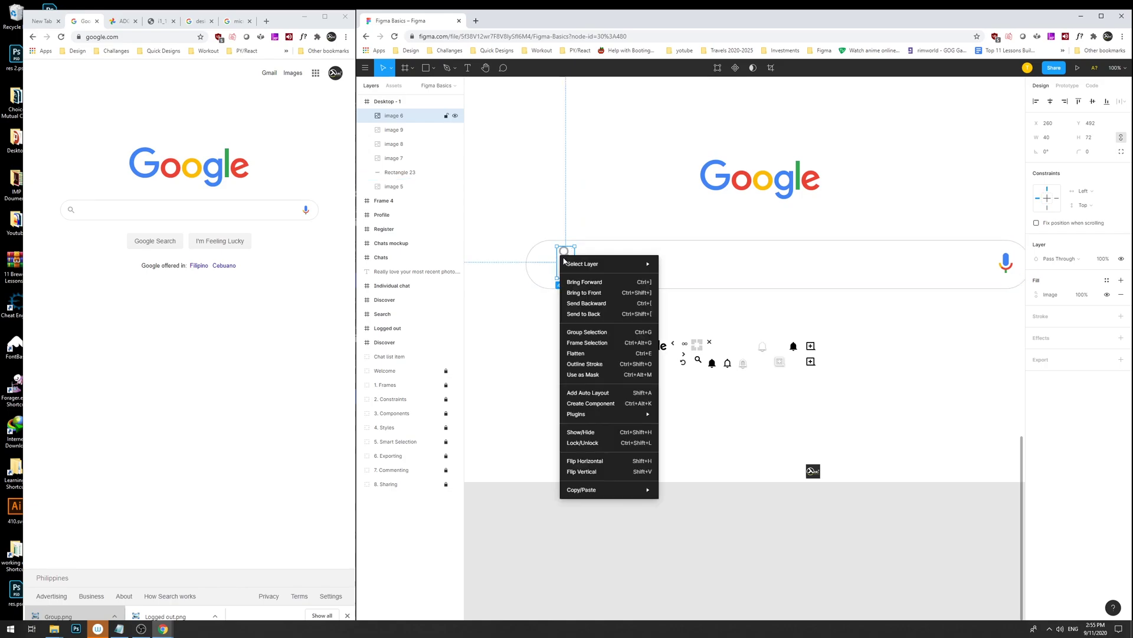
{"action": "left_click", "coordinate": [563, 253]}
{"action": "double_click", "coordinate": [563, 254]}
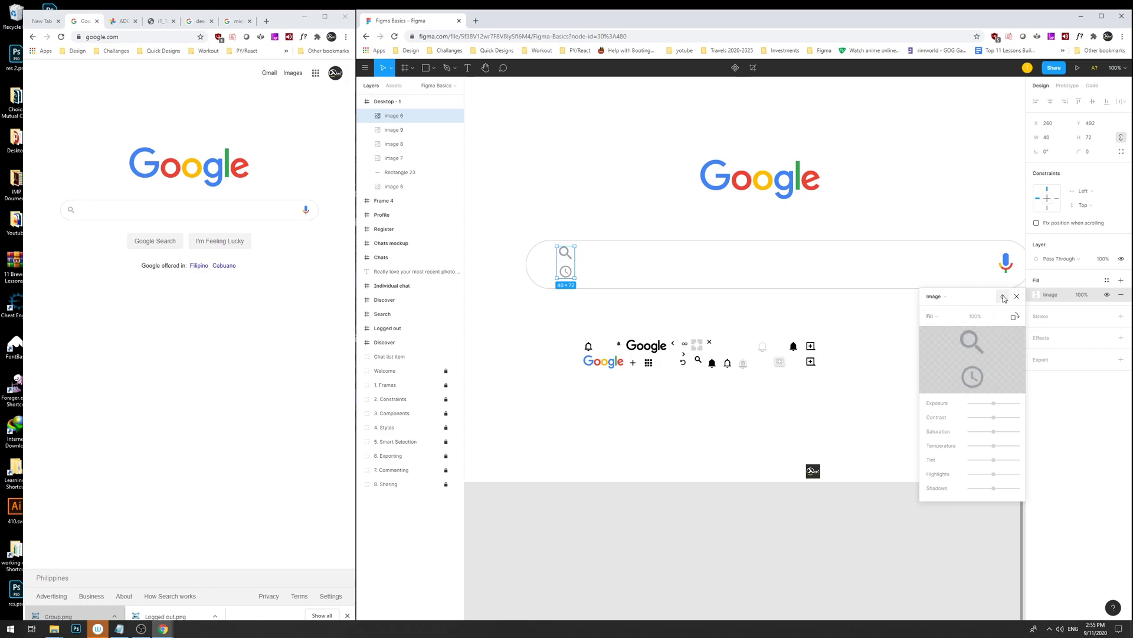
{"action": "left_click", "coordinate": [942, 297]}
{"action": "left_click", "coordinate": [609, 282]}
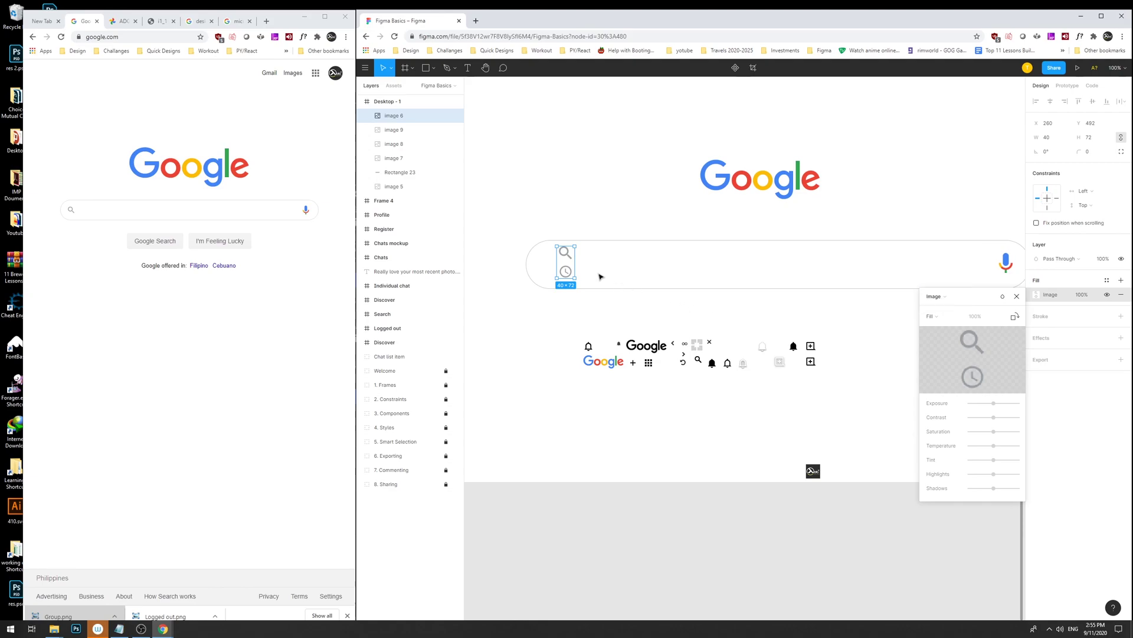
{"action": "right_click", "coordinate": [566, 255]}
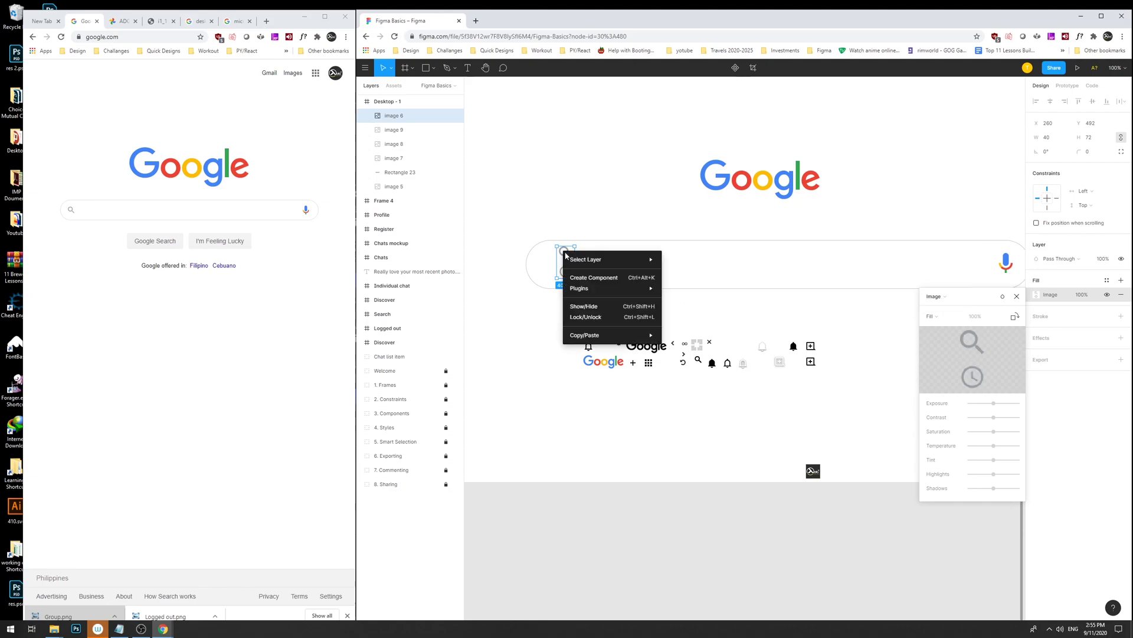
{"action": "left_click", "coordinate": [565, 255]}
{"action": "mouse_move", "coordinate": [575, 259]}
{"action": "left_mouse_down"}
{"action": "mouse_move", "coordinate": [615, 260]}
{"action": "mouse_move", "coordinate": [575, 260]}
{"action": "left_mouse_up"}
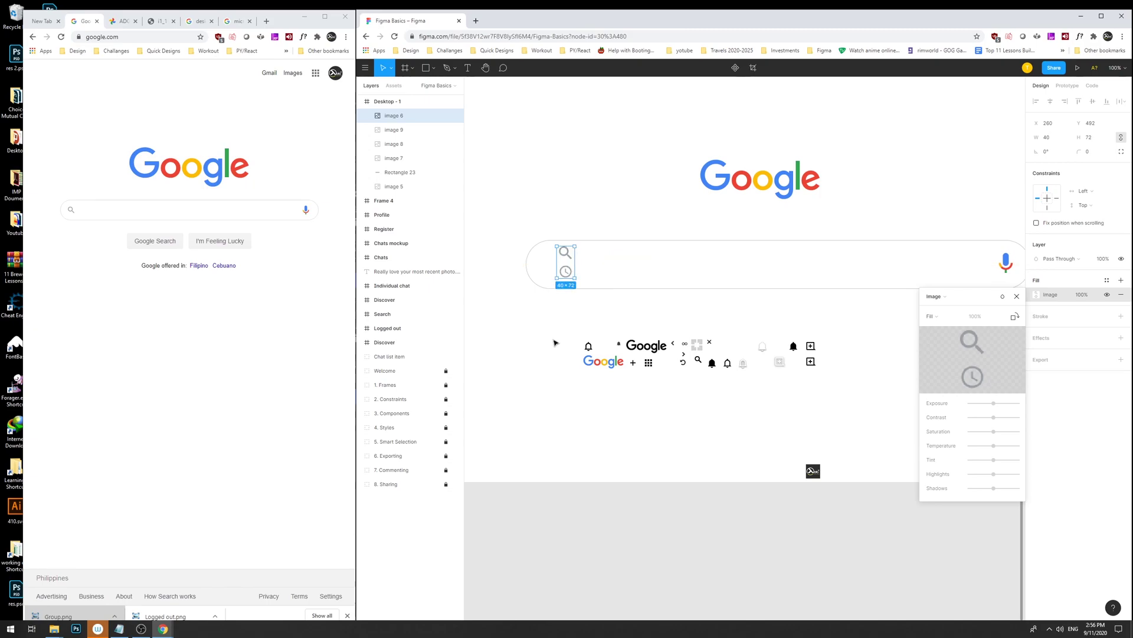
{"action": "scroll", "coordinate": [709, 396], "scroll_direction": "right", "scroll_amount": 2}
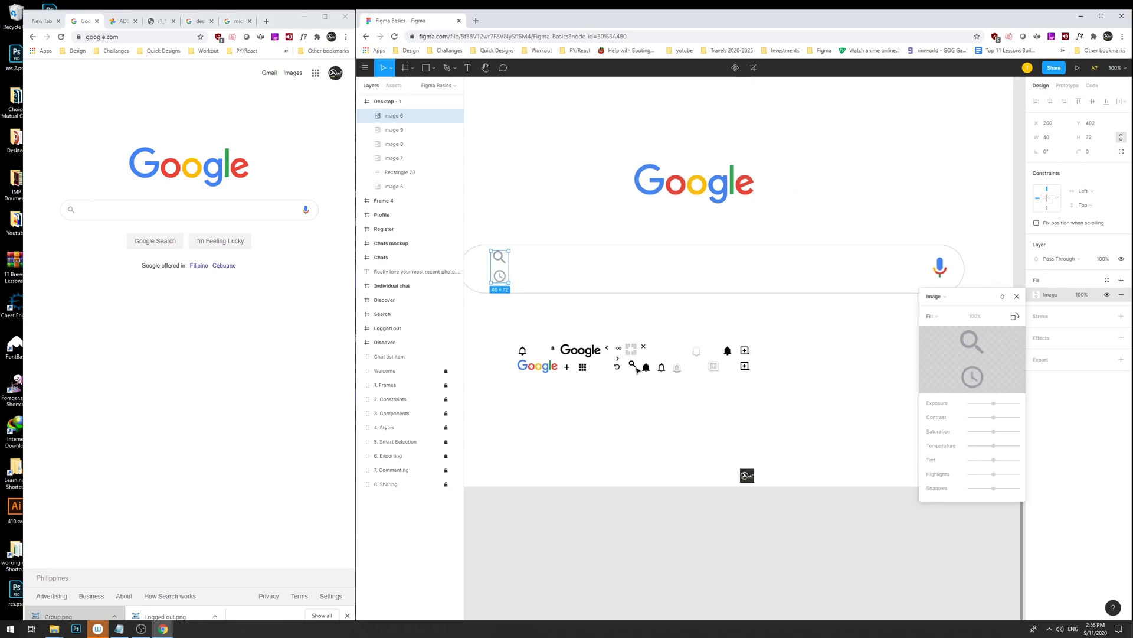
{"action": "scroll", "coordinate": [572, 353], "scroll_direction": "left", "scroll_amount": 2}
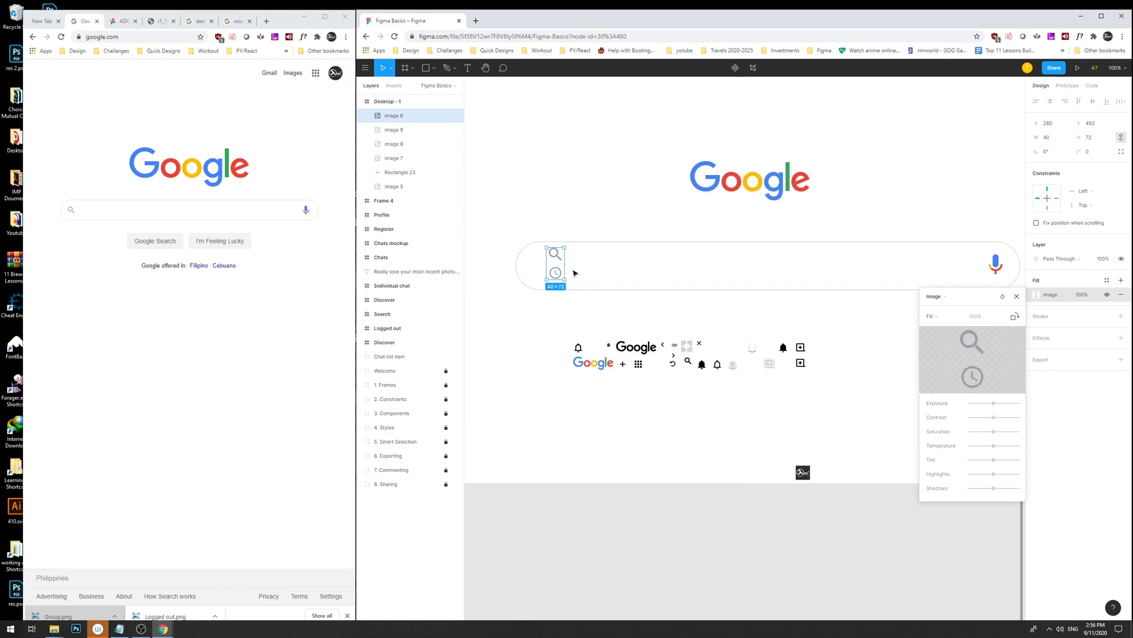
Run a Google search for "search icon" in a new browser tab.
{"action": "key", "text": "ctrl+t"}
{"action": "type", "text": "sea"}
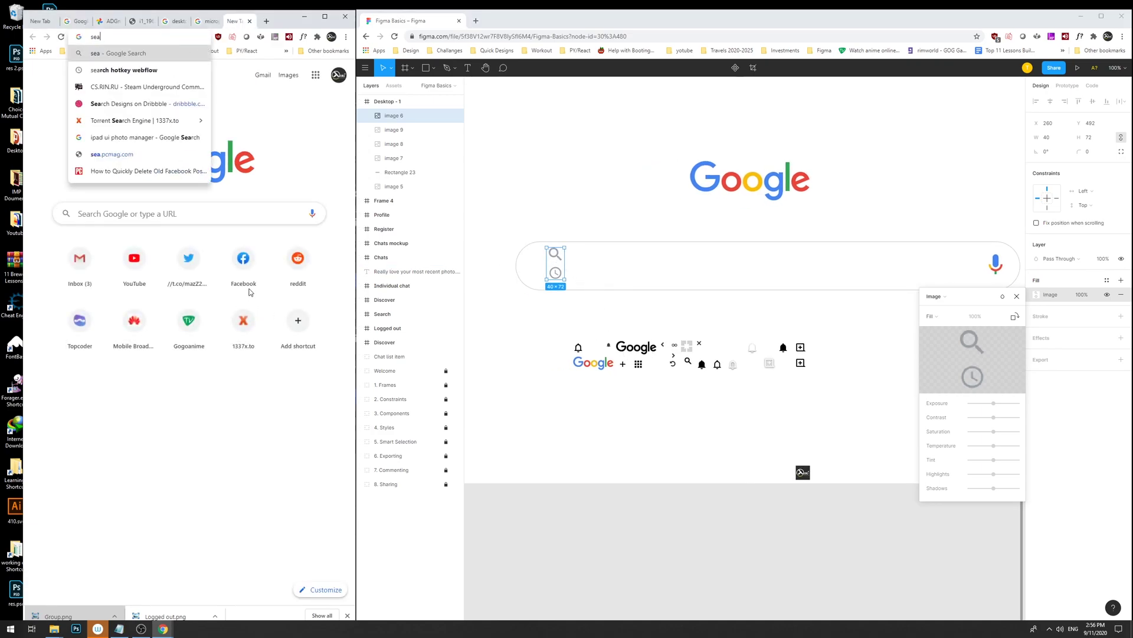
{"action": "type", "text": "rch icon"}
{"action": "key", "text": "Return"}
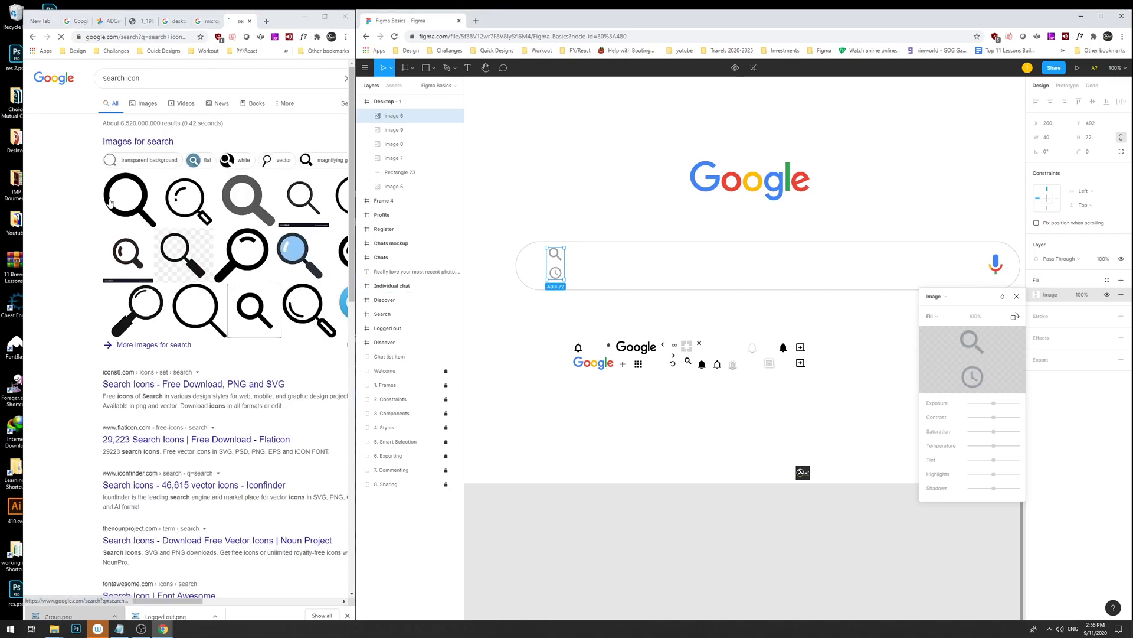
Copy the first black magnifier image from the results into Desktop - 1 and place it at about X 227, Y 571.
{"action": "right_click", "coordinate": [121, 200]}
{"action": "left_click", "coordinate": [677, 319]}
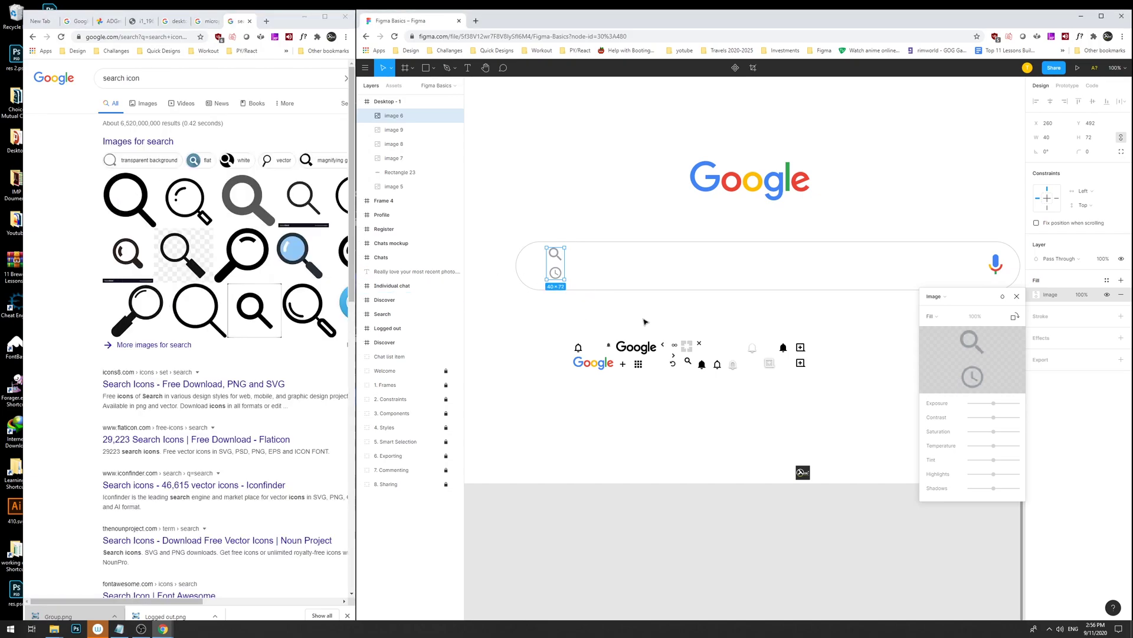
{"action": "right_click", "coordinate": [123, 205]}
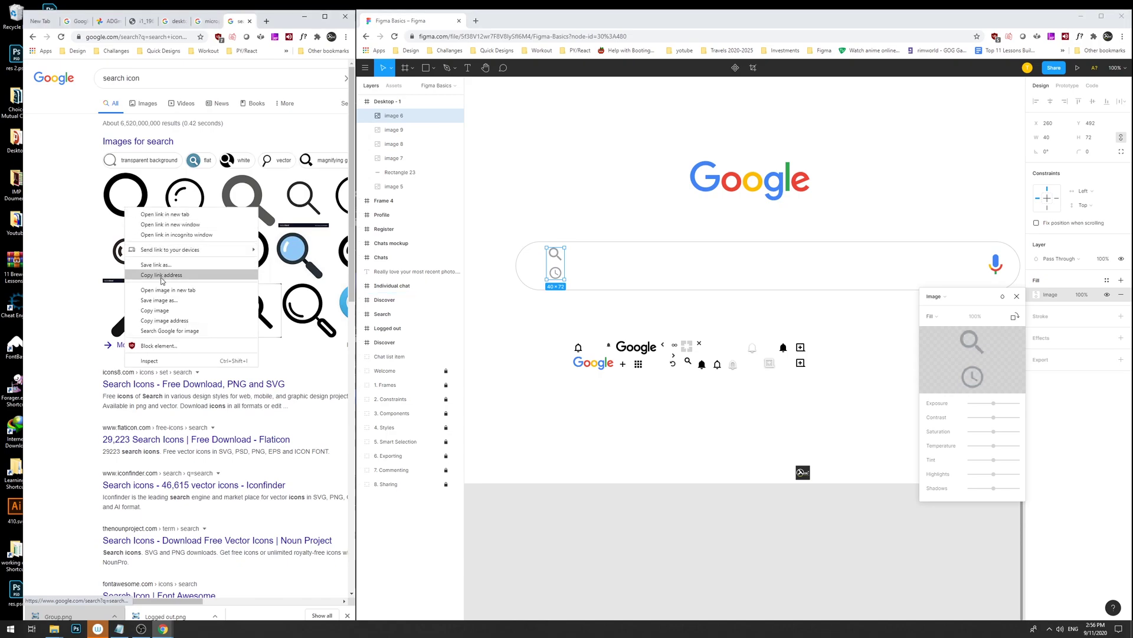
{"action": "left_click", "coordinate": [170, 316]}
{"action": "left_click", "coordinate": [750, 386]}
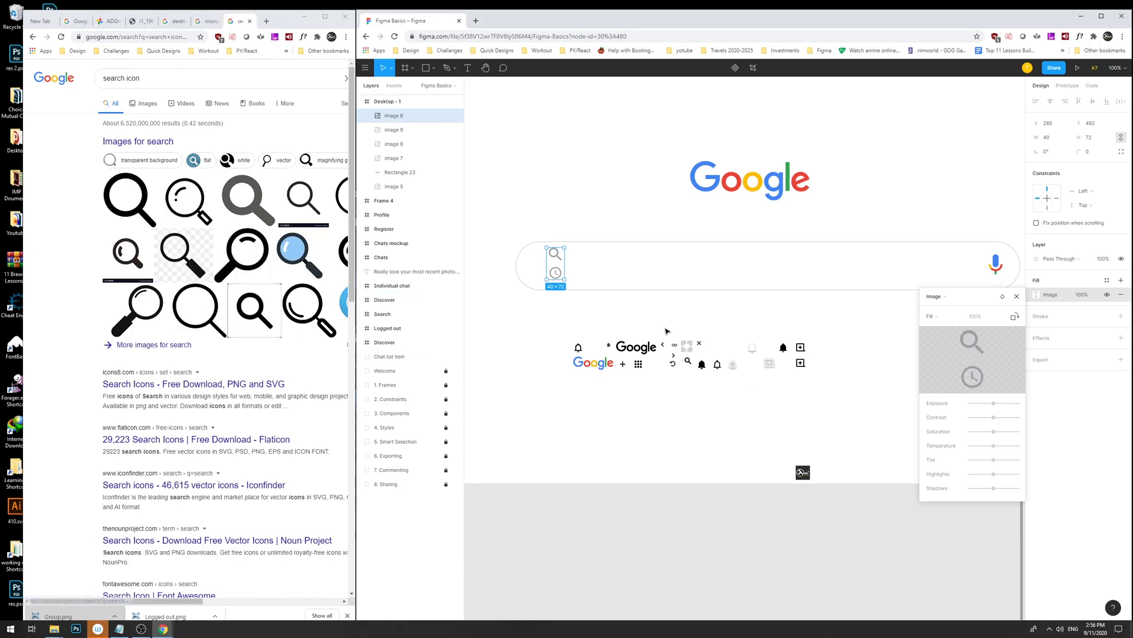
{"action": "left_click", "coordinate": [608, 315]}
{"action": "key", "text": "ctrl+v"}
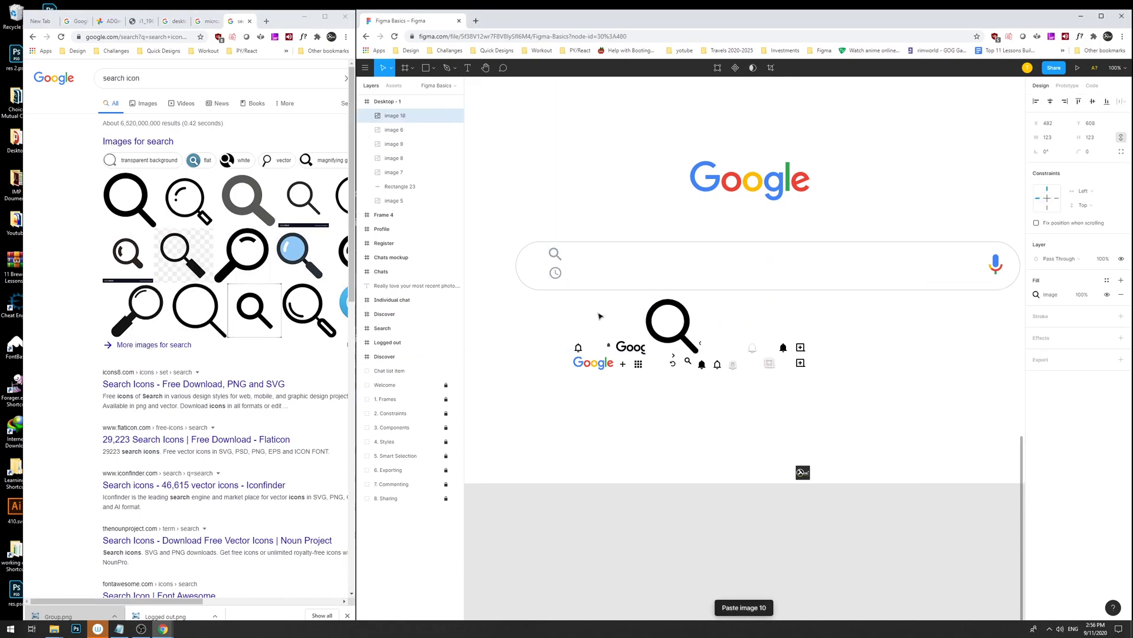
{"action": "left_click_drag", "start_coordinate": [679, 330], "coordinate": [567, 318]}
Check the black magnifier image's layer and fill options and move it below the search bar to about X 209, Y 625.
{"action": "right_click", "coordinate": [567, 318]}
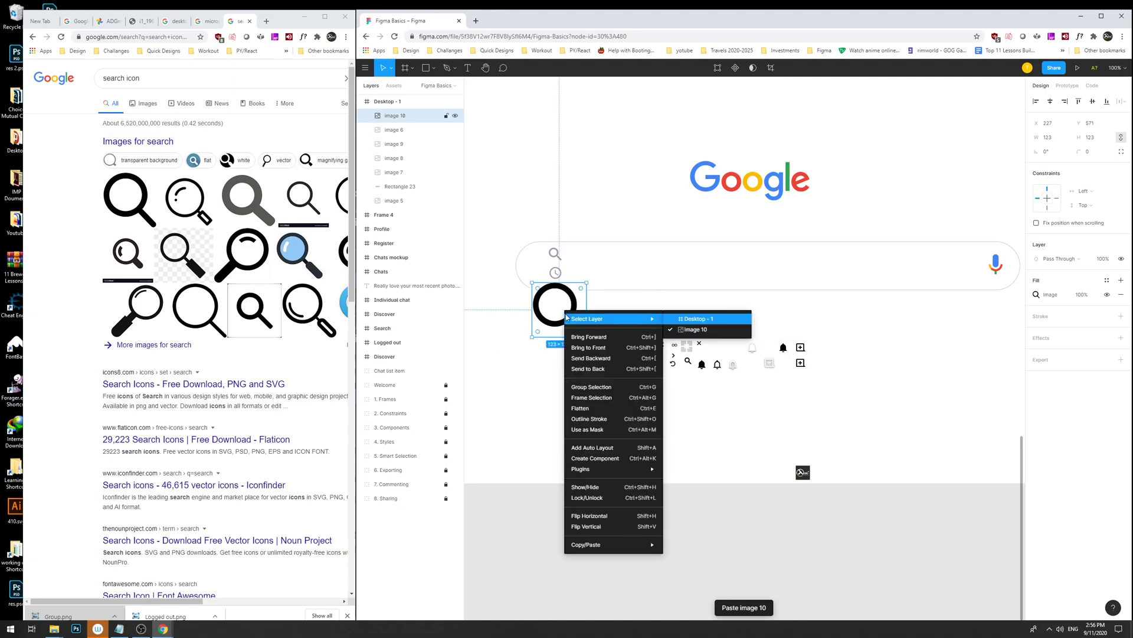
{"action": "left_click", "coordinate": [540, 305]}
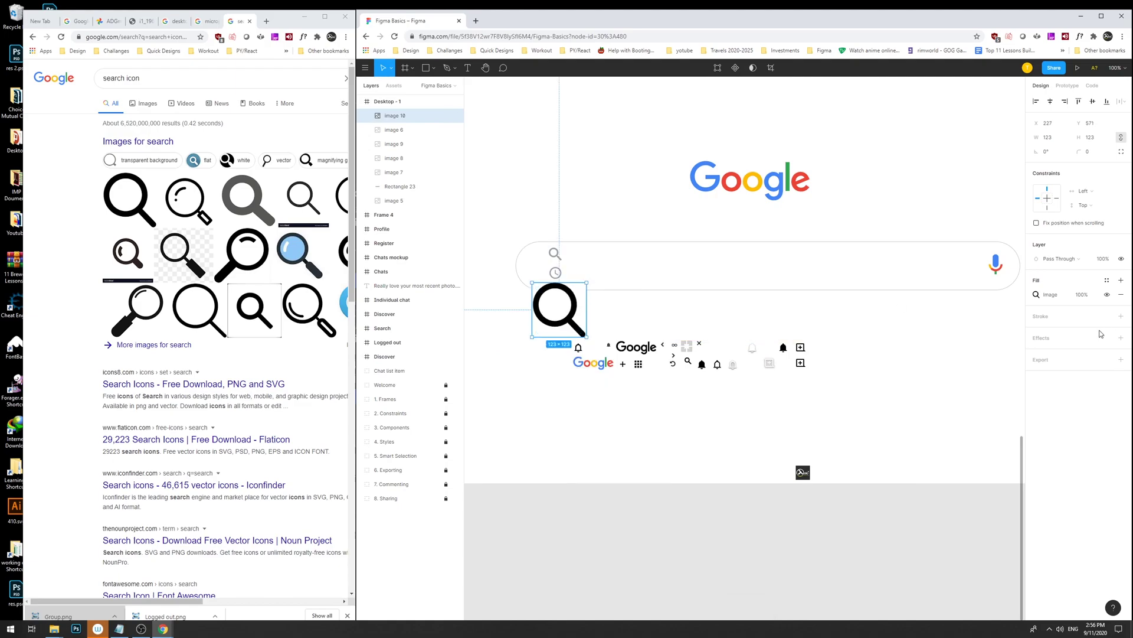
{"action": "left_click", "coordinate": [1037, 295]}
{"action": "left_click", "coordinate": [1041, 296]}
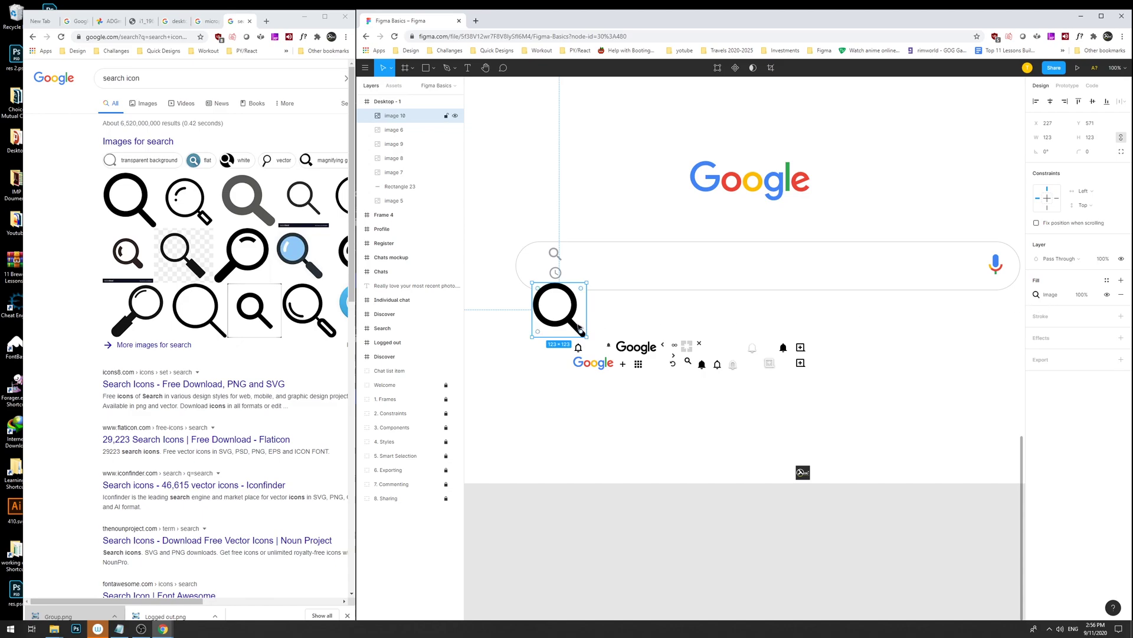
{"action": "left_click_drag", "start_coordinate": [580, 329], "coordinate": [571, 352]}
Check the magnifier-and-clock image's fill settings and select the black magnifier image below the search bar.
{"action": "left_click", "coordinate": [554, 264]}
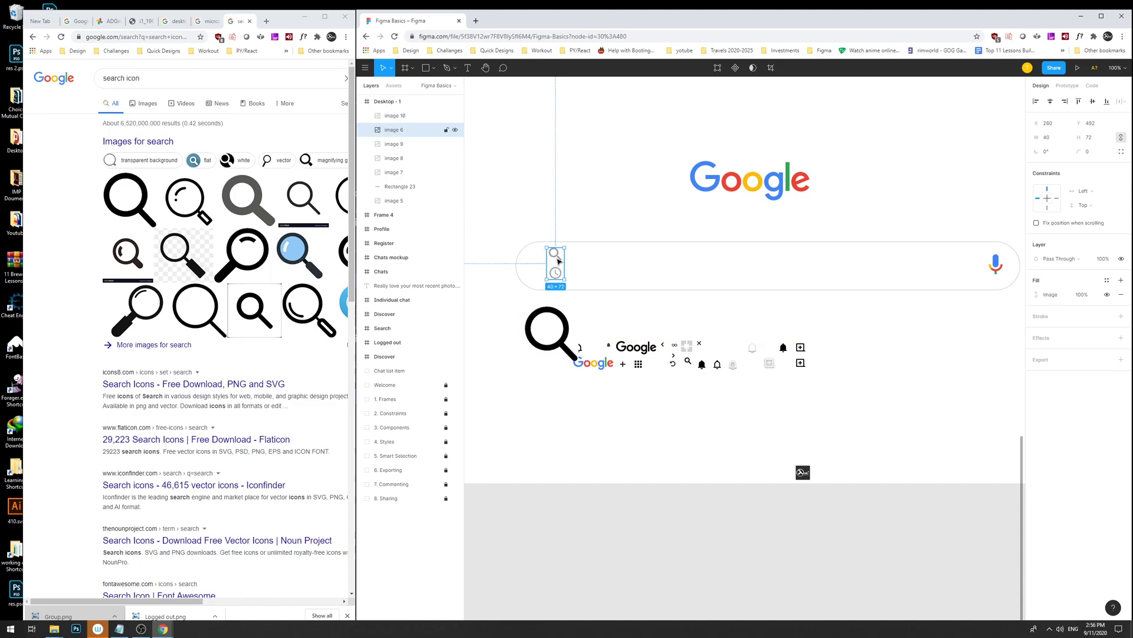
{"action": "left_click", "coordinate": [1048, 295]}
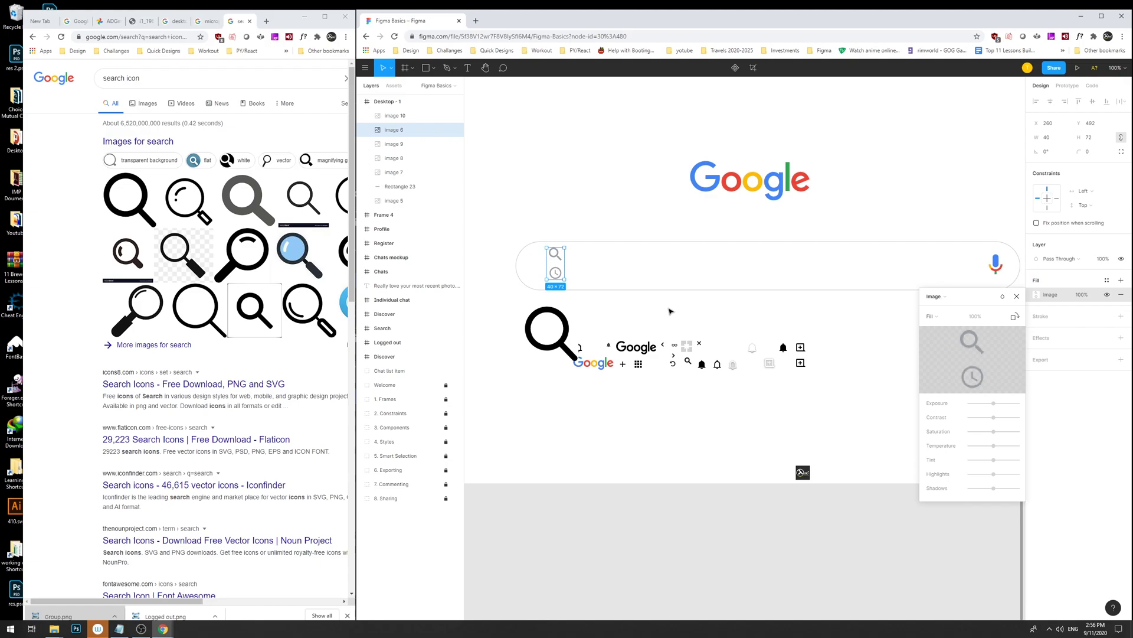
{"action": "key", "text": "Escape"}
{"action": "key", "text": "Escape"}
{"action": "left_click", "coordinate": [548, 330]}
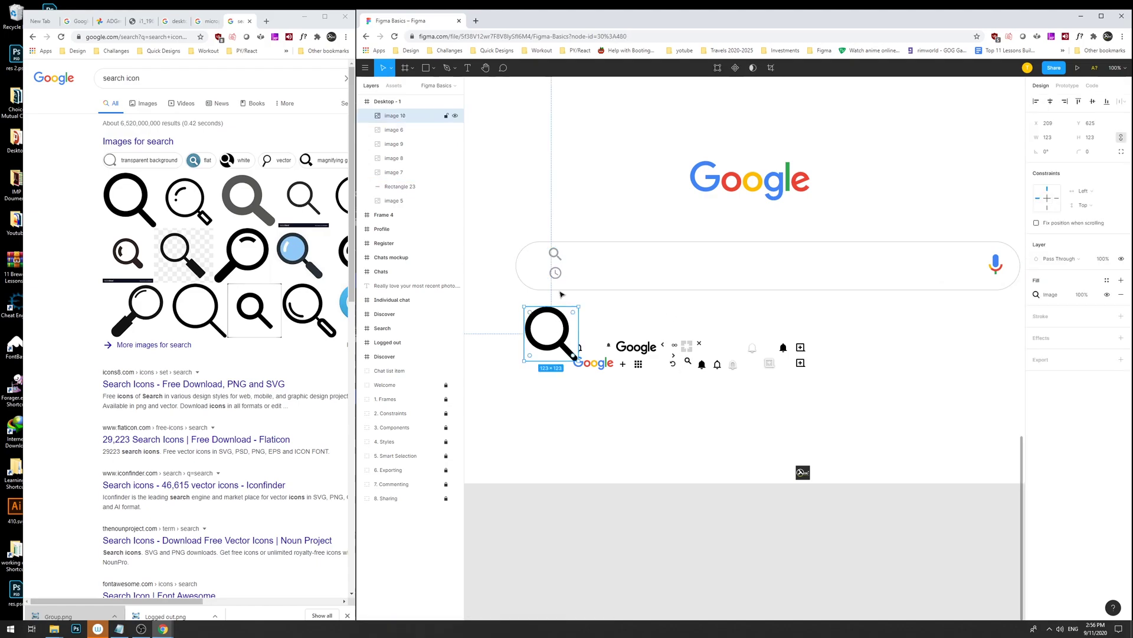
Delete the magnifier-and-clock image, then shrink the black magnifier to about 36 × 36 and place it at the search bar's left end.
{"action": "left_click", "coordinate": [560, 273]}
{"action": "key", "text": "Delete"}
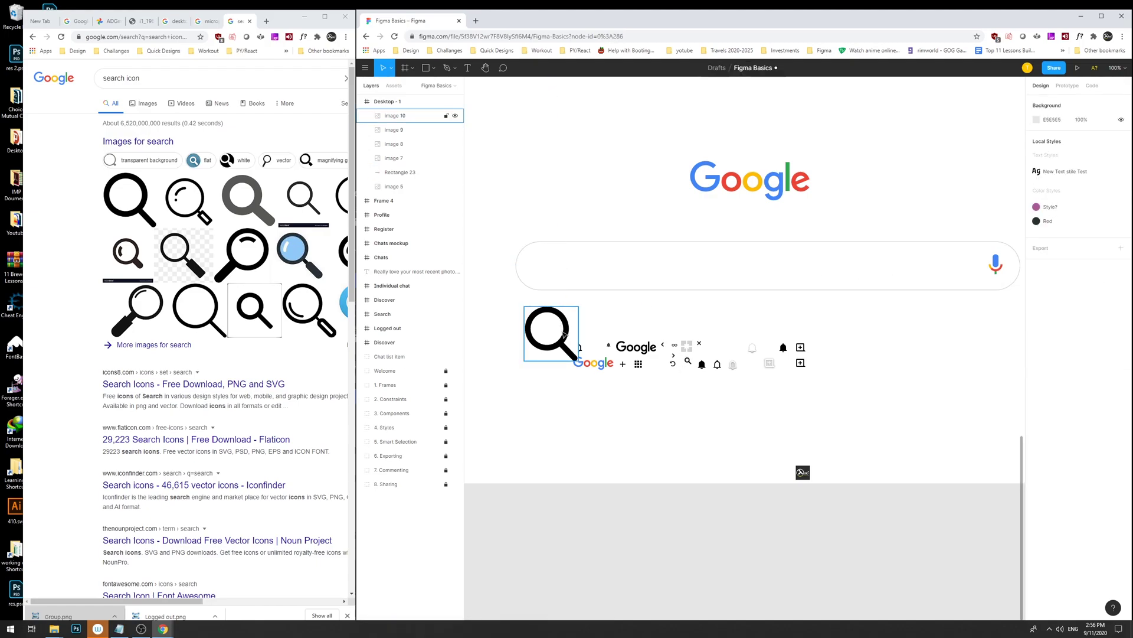
{"action": "left_click_drag", "start_coordinate": [566, 349], "coordinate": [546, 273]}
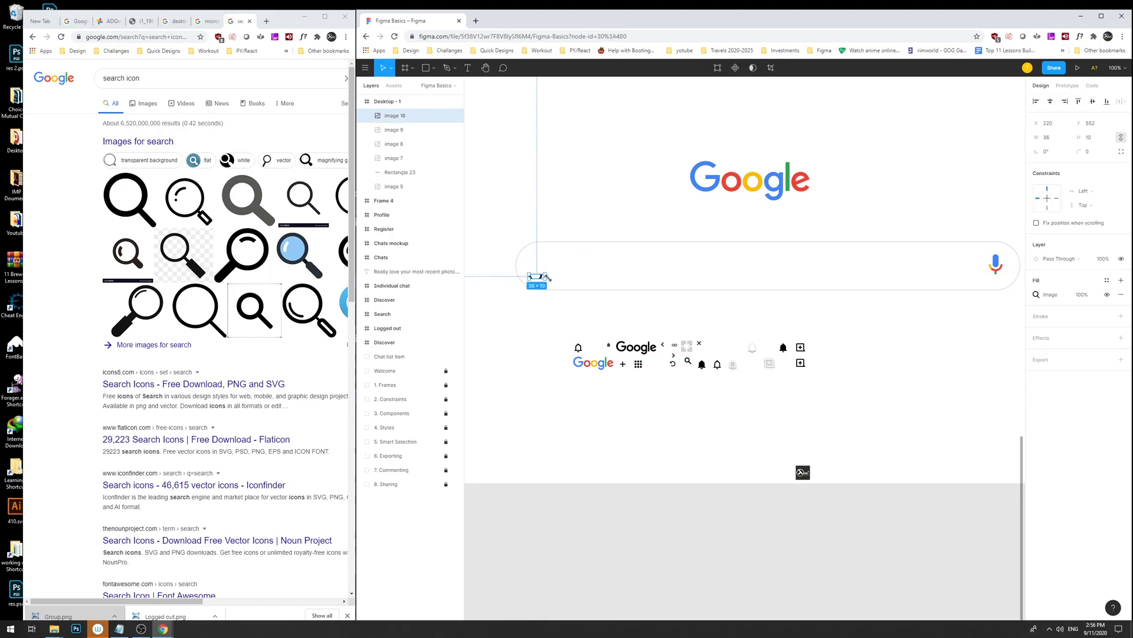
{"action": "left_click_drag", "start_coordinate": [540, 285], "coordinate": [548, 271]}
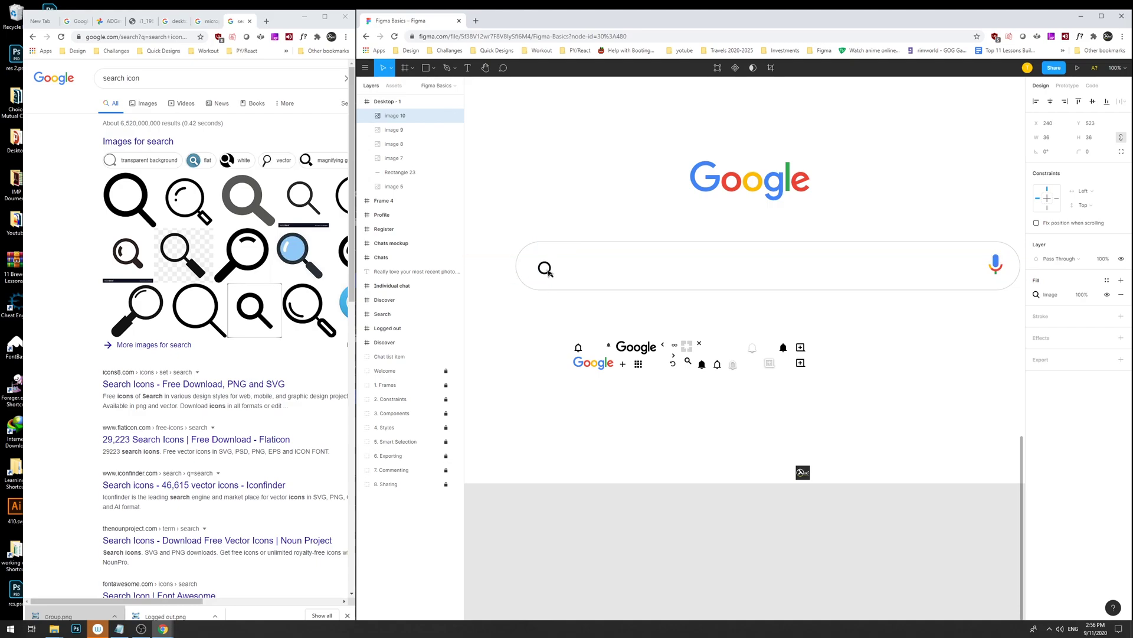
Check the black magnifier's image adjustments and fill blend modes, and select the icon strip image below the search bar.
{"action": "left_click", "coordinate": [1050, 297]}
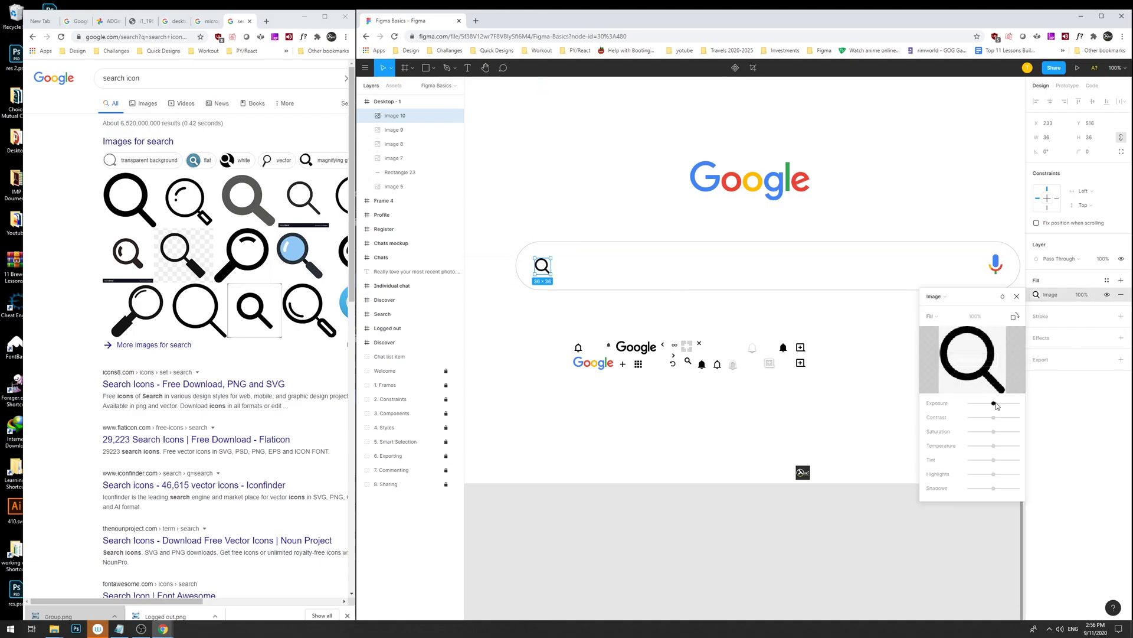
{"action": "left_click_drag", "start_coordinate": [994, 404], "coordinate": [994, 405]}
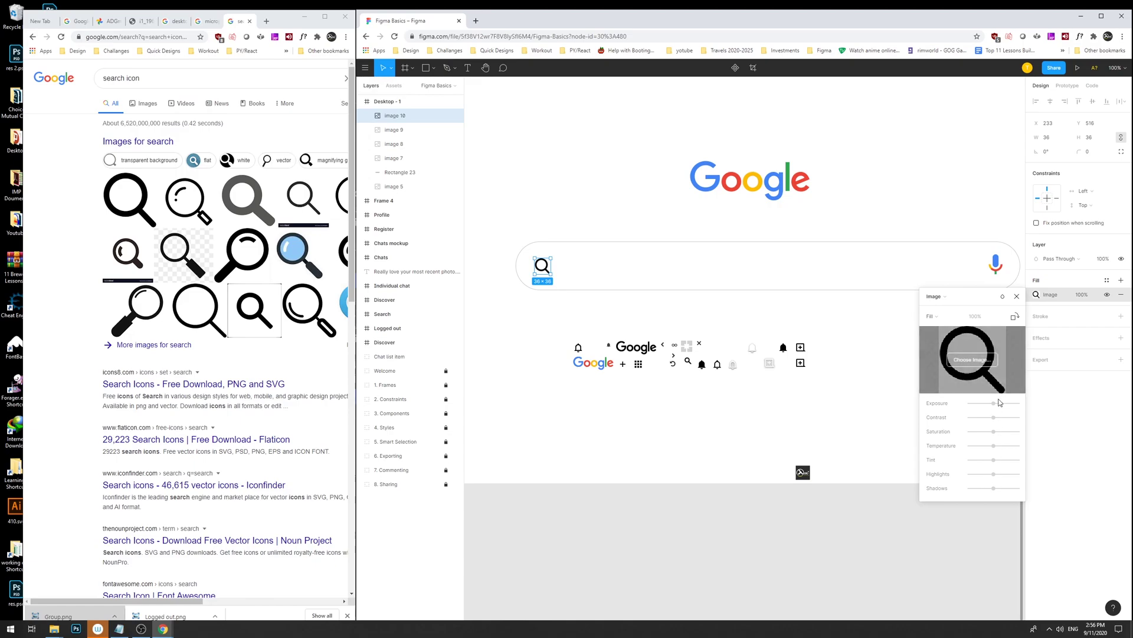
{"action": "left_click_drag", "start_coordinate": [994, 448], "coordinate": [1003, 475]}
{"action": "mouse_move", "coordinate": [993, 407]}
{"action": "left_mouse_down"}
{"action": "mouse_move", "coordinate": [980, 404]}
{"action": "mouse_move", "coordinate": [994, 404]}
{"action": "left_mouse_up"}
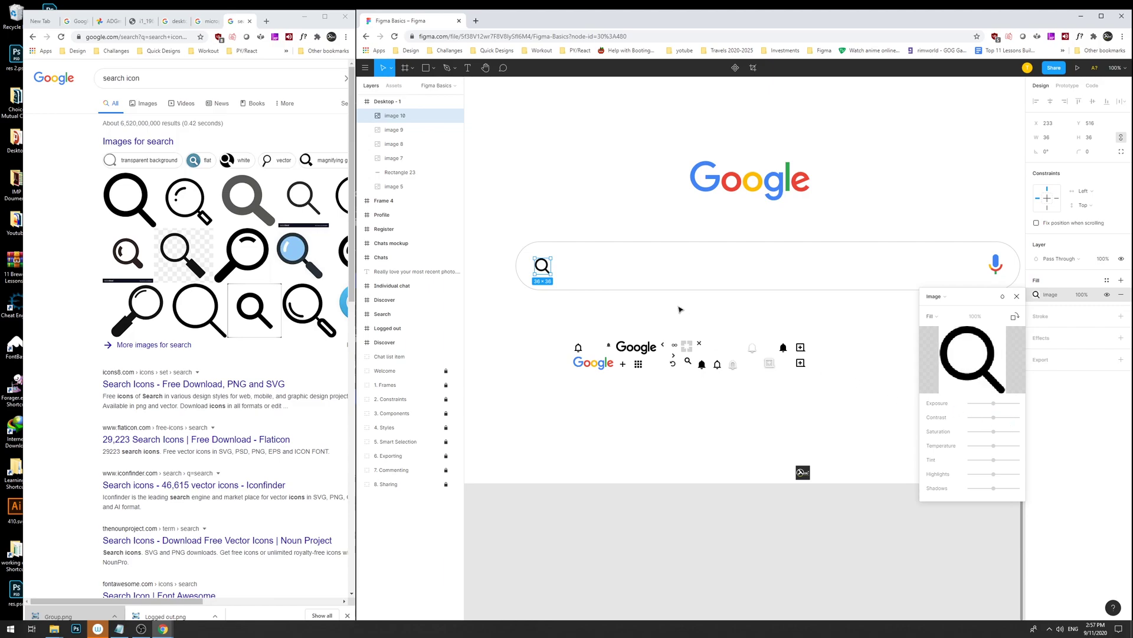
{"action": "left_click", "coordinate": [1002, 296]}
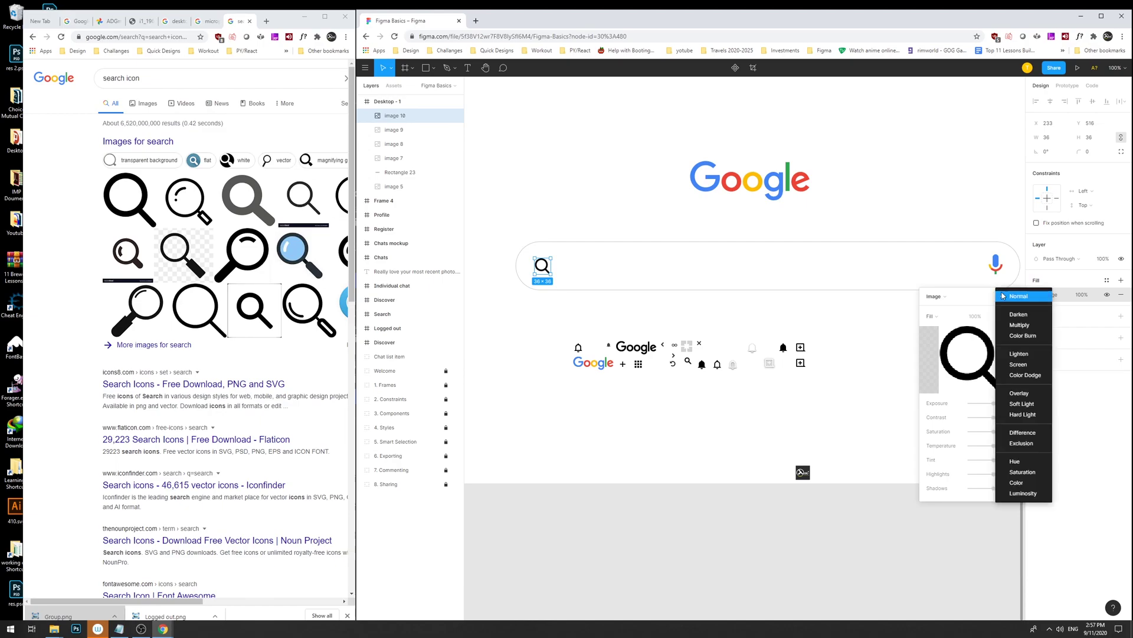
{"action": "left_click", "coordinate": [581, 305]}
{"action": "left_click", "coordinate": [581, 305]}
{"action": "left_click", "coordinate": [582, 304]}
{"action": "double_click", "coordinate": [598, 366]}
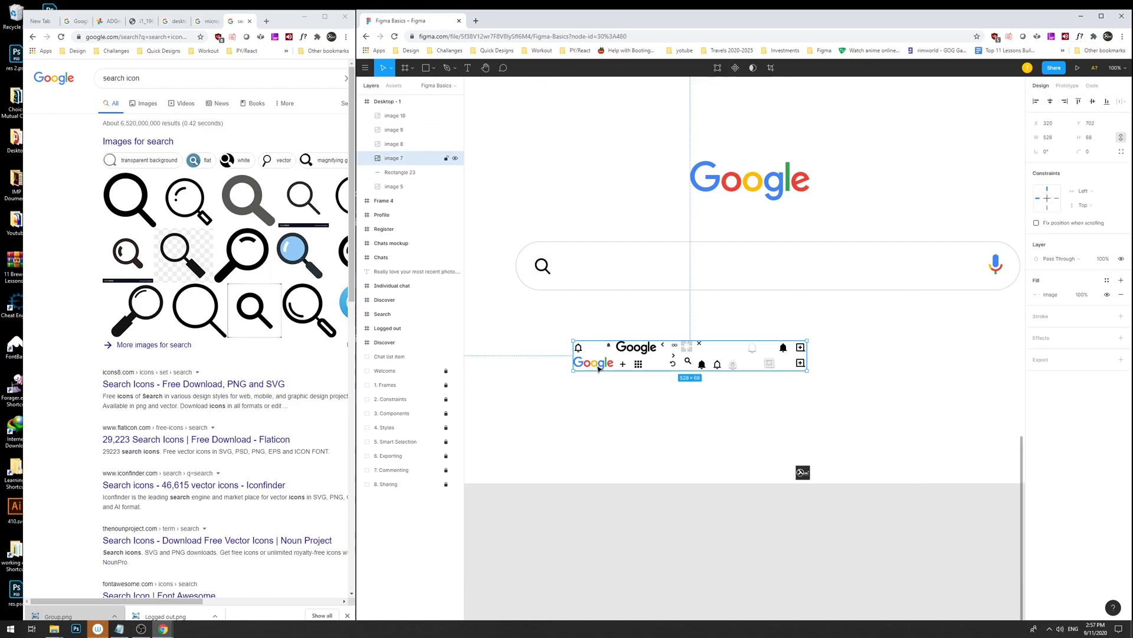
Open the large Google logo's image fill settings and try out its tint and saturation adjustments.
{"action": "left_click", "coordinate": [741, 183]}
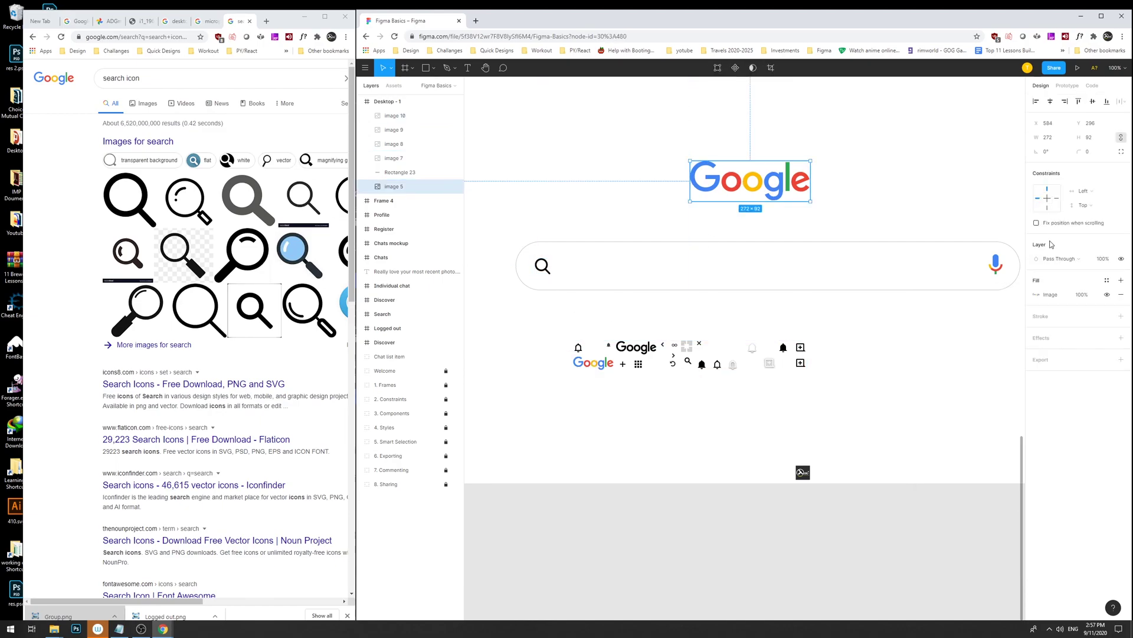
{"action": "left_click", "coordinate": [1040, 261]}
{"action": "left_click", "coordinate": [1063, 259]}
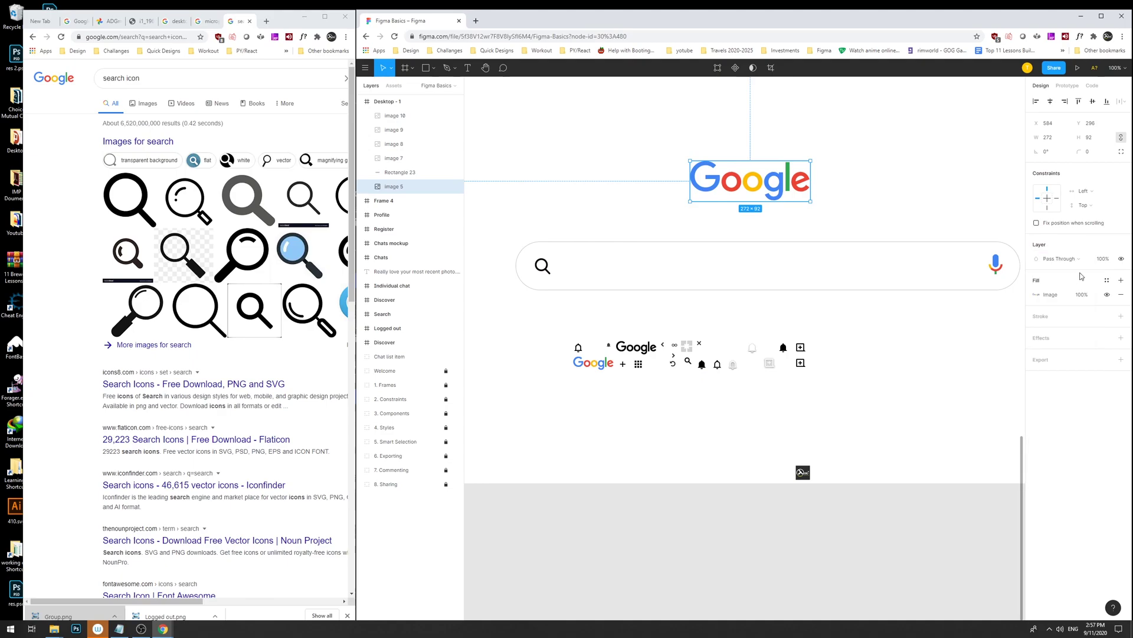
{"action": "left_click", "coordinate": [1049, 296]}
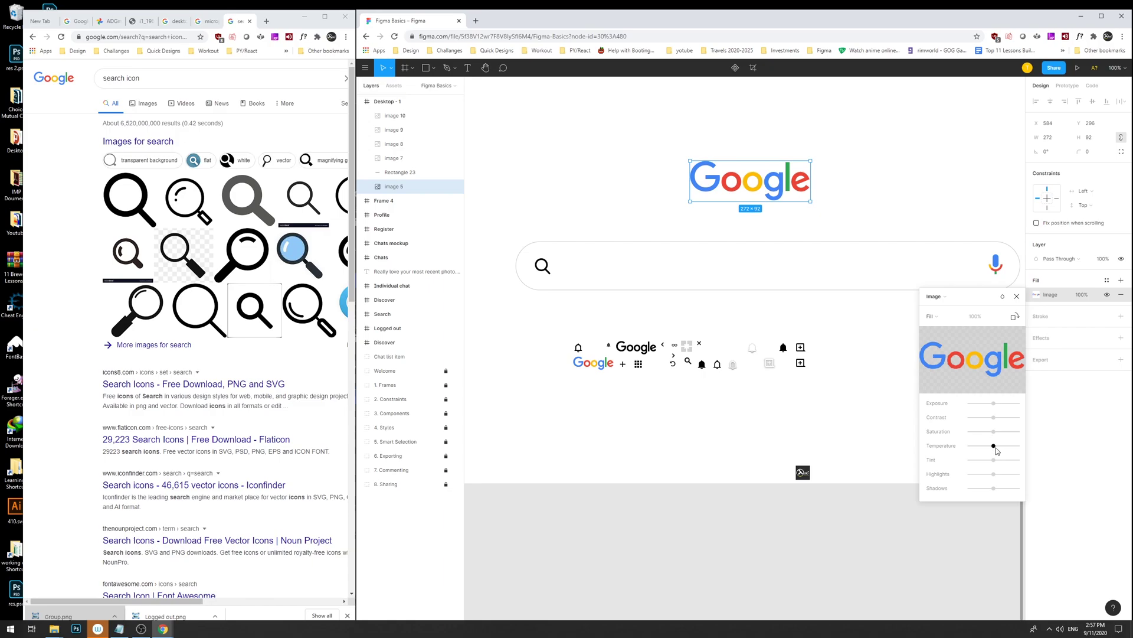
{"action": "mouse_move", "coordinate": [995, 460]}
{"action": "left_mouse_down"}
{"action": "mouse_move", "coordinate": [978, 462]}
{"action": "mouse_move", "coordinate": [1002, 460]}
{"action": "left_mouse_up"}
{"action": "key", "text": "Escape"}
{"action": "left_click", "coordinate": [1044, 295]}
{"action": "left_click_drag", "start_coordinate": [994, 434], "coordinate": [997, 432]}
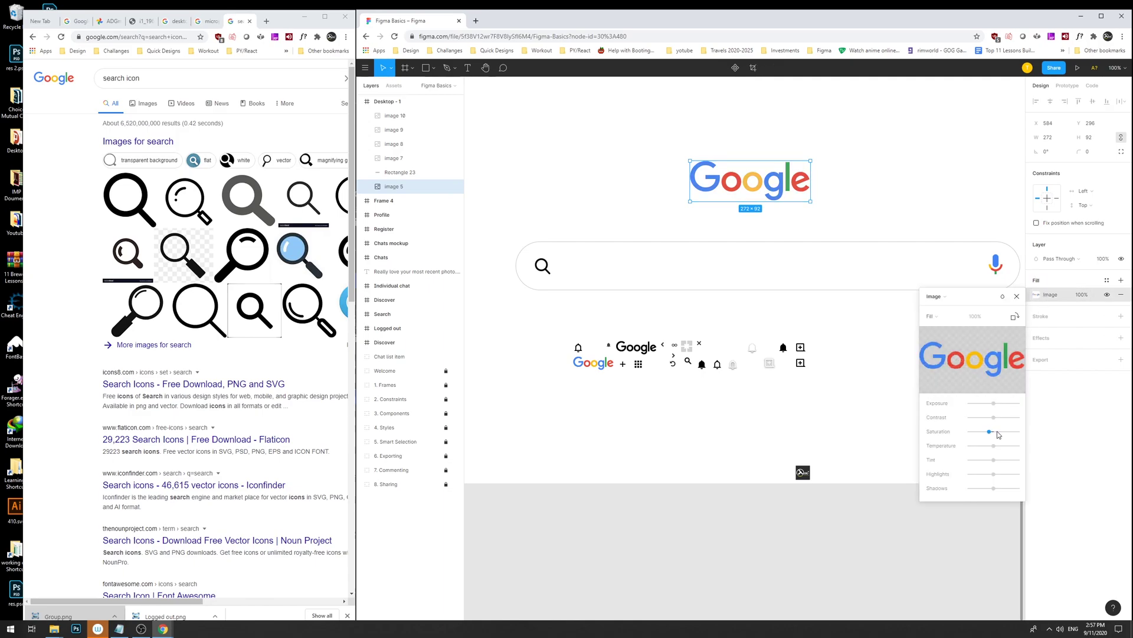
Lower the Google logo image's contrast slightly and switch its fill mode to Crop.
{"action": "left_click", "coordinate": [938, 318]}
{"action": "left_click", "coordinate": [997, 312]}
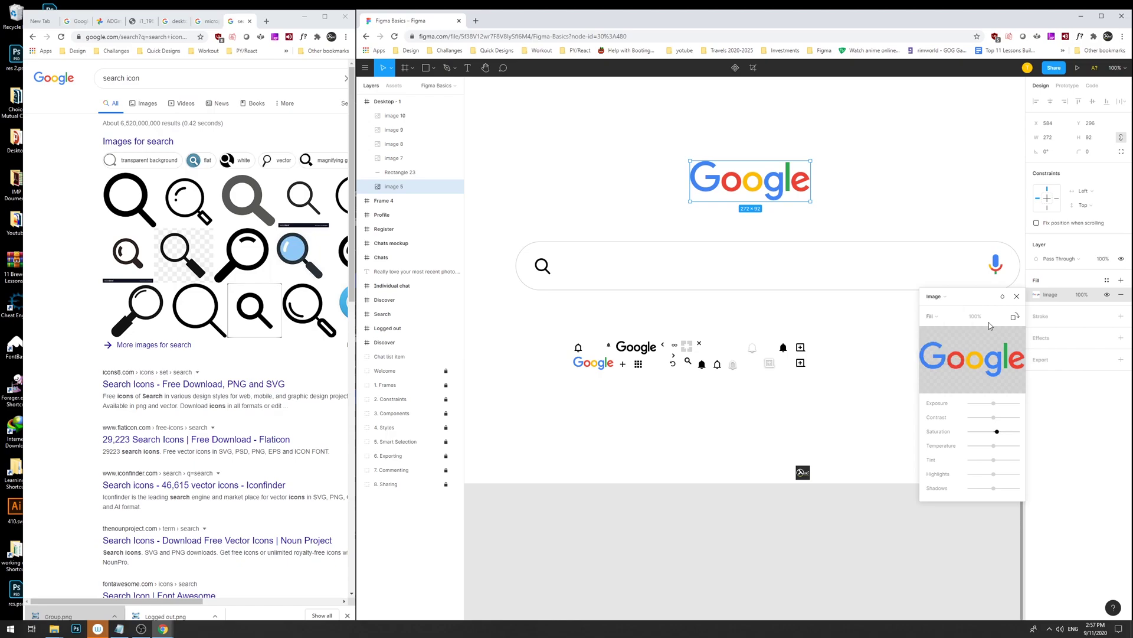
{"action": "left_click_drag", "start_coordinate": [998, 420], "coordinate": [991, 419]}
{"action": "left_click", "coordinate": [937, 317]}
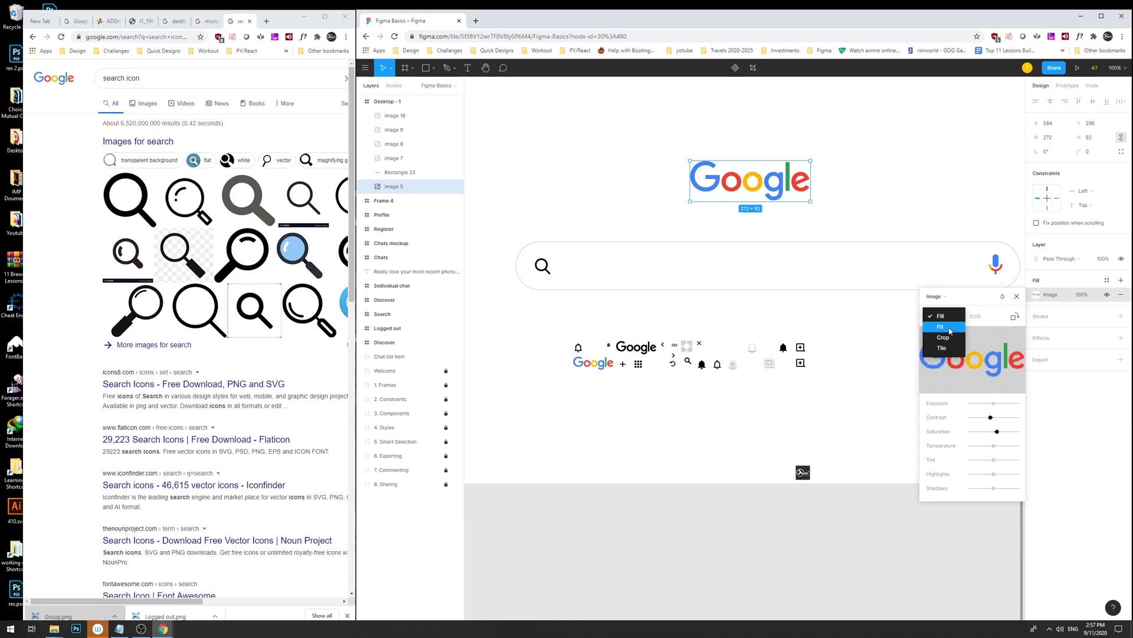
{"action": "left_click", "coordinate": [944, 337]}
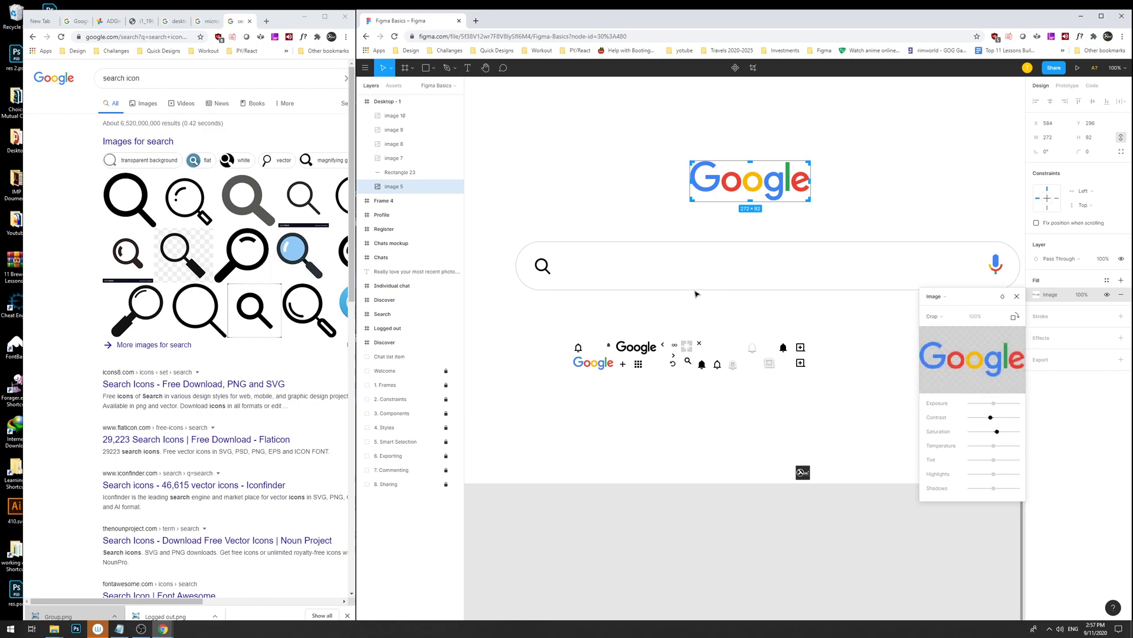
Undo the Google logo fill edits, the black magnifier's resizing and the deletion of the magnifier-and-clock image.
{"action": "left_click", "coordinate": [703, 320]}
{"action": "key", "text": "ctrl+z"}
{"action": "key", "text": "ctrl+z"}
{"action": "key", "text": "ctrl+z"}
{"action": "key", "text": "ctrl+z"}
{"action": "key", "text": "ctrl+z"}
{"action": "key", "text": "ctrl+z"}
{"action": "key", "text": "ctrl+z"}
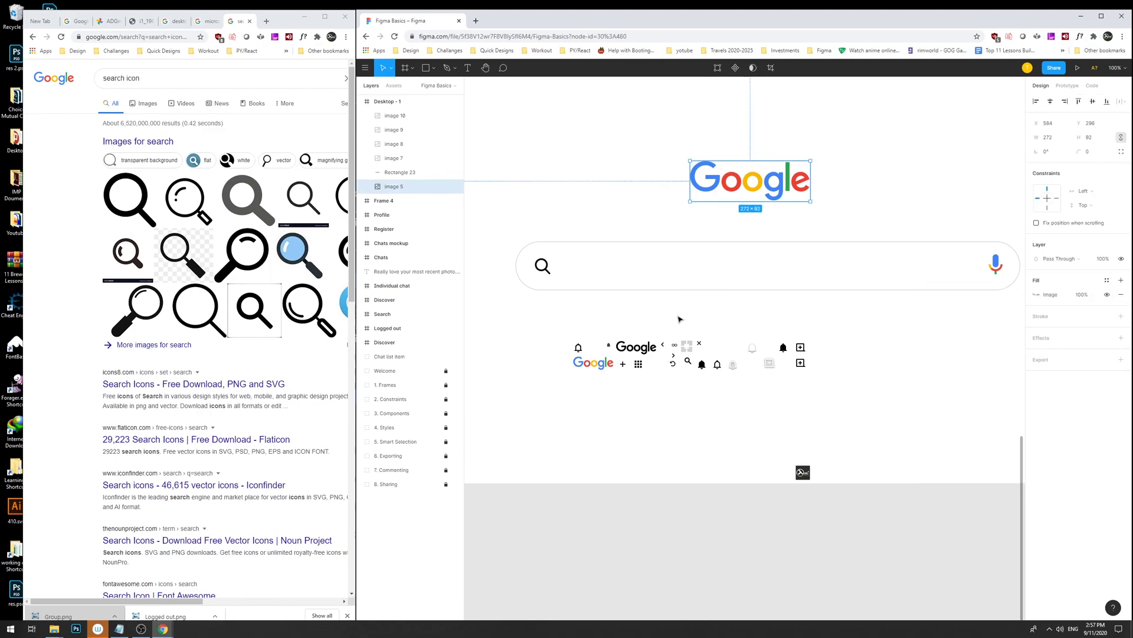
{"action": "key", "text": "ctrl+z"}
{"action": "key", "text": "ctrl+z"}
{"action": "key", "text": "ctrl+z"}
{"action": "key", "text": "ctrl+z"}
{"action": "key", "text": "ctrl+z"}
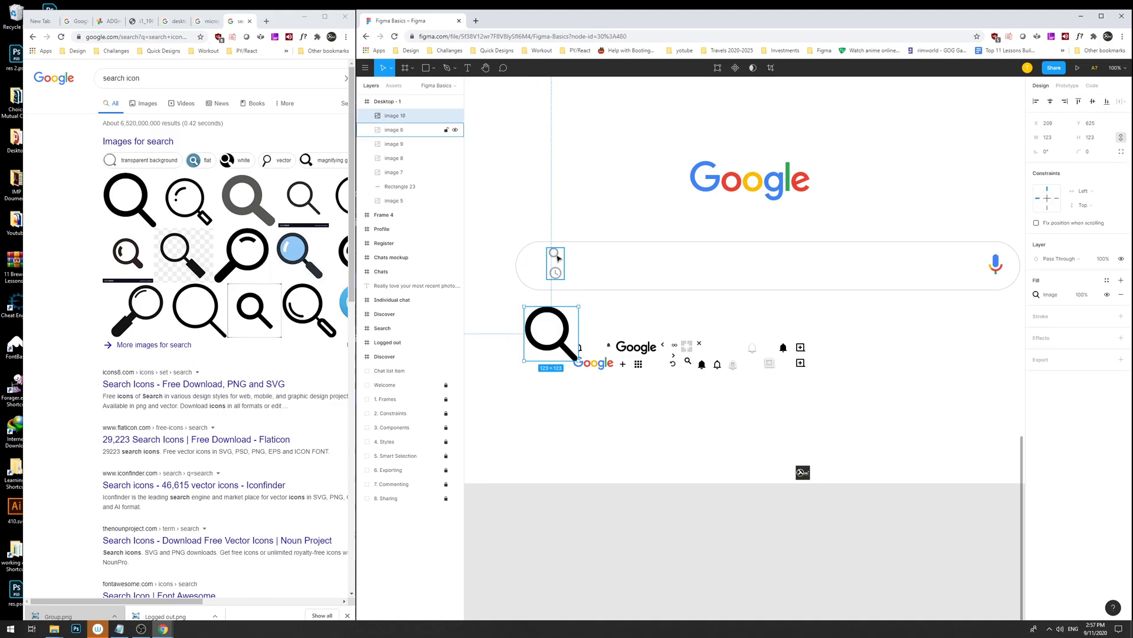
Crop the magnifier-and-clock image to about 40 × 47 so that only the grey magnifier remains.
{"action": "left_click", "coordinate": [1043, 296]}
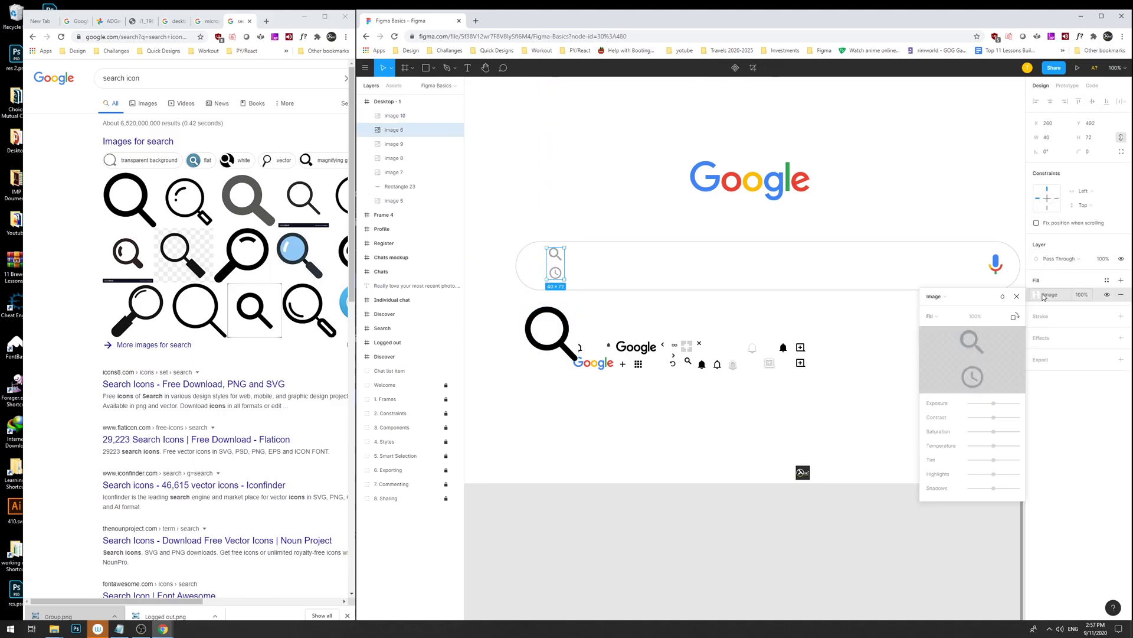
{"action": "left_click", "coordinate": [940, 317]}
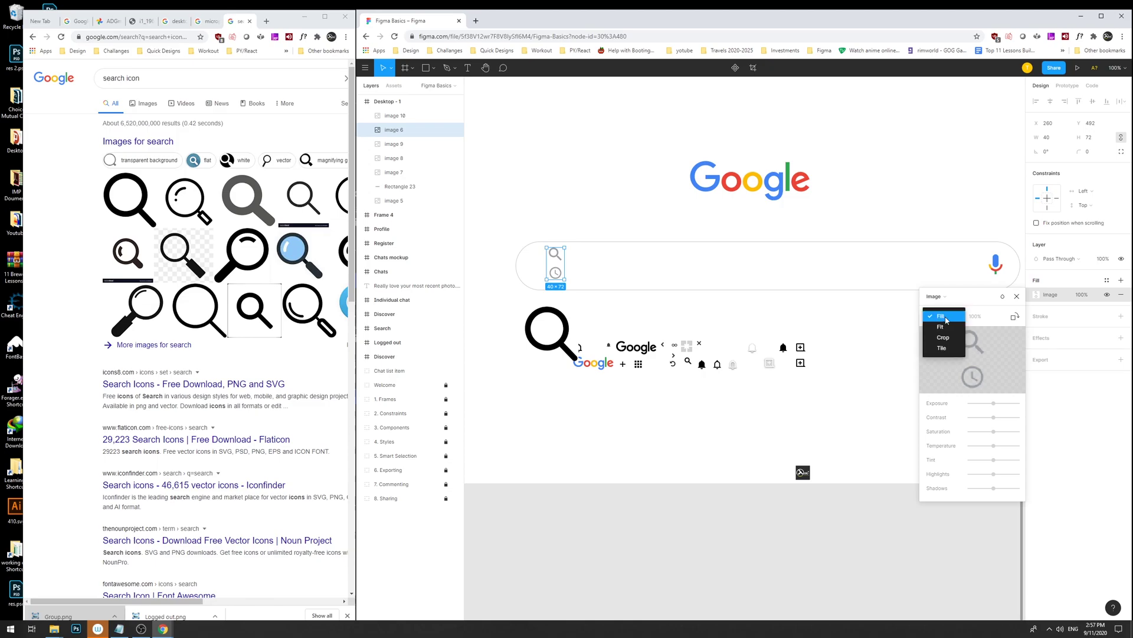
{"action": "left_click", "coordinate": [948, 340]}
{"action": "left_click_drag", "start_coordinate": [556, 276], "coordinate": [557, 242]}
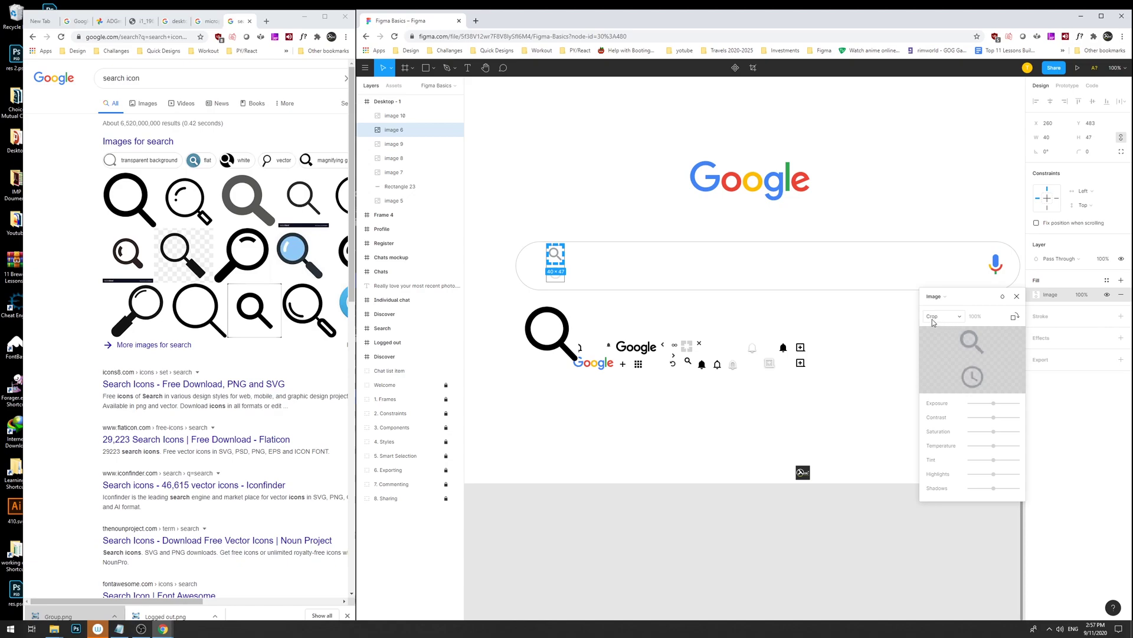
{"action": "key", "text": "Escape"}
Move the grey magnifier to the search bar's left end and delete the large black magnifier below the bar.
{"action": "left_click_drag", "start_coordinate": [560, 261], "coordinate": [540, 278]}
{"action": "key", "text": "space"}
{"action": "left_click_drag", "start_coordinate": [729, 328], "coordinate": [892, 347]}
{"action": "left_click_drag", "start_coordinate": [622, 333], "coordinate": [787, 374]}
{"action": "key", "text": "Delete"}
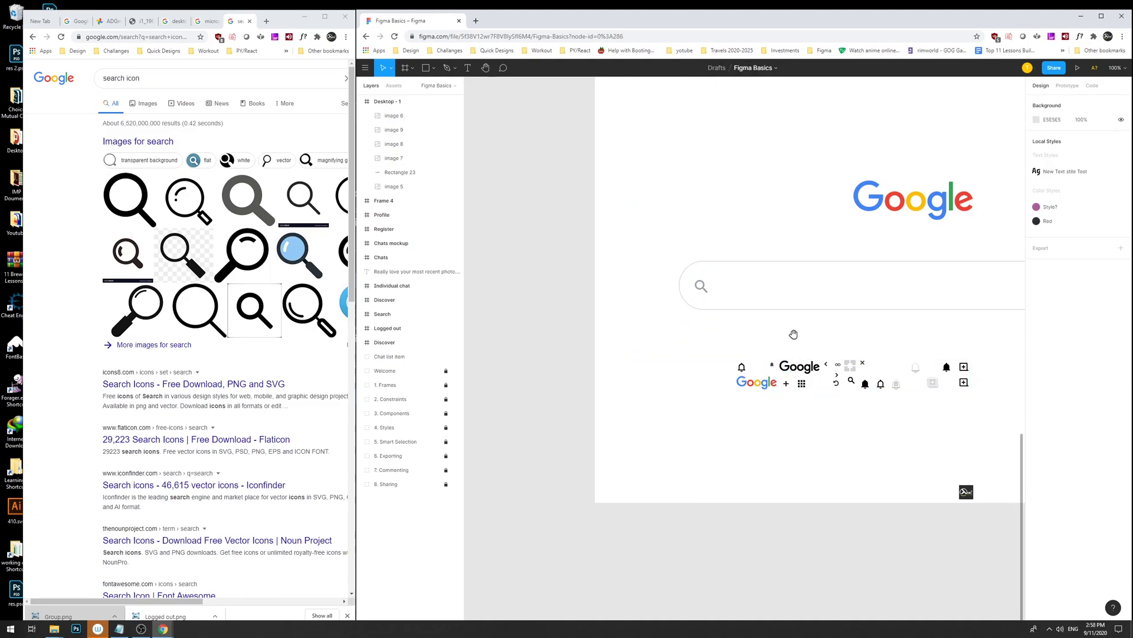
Bring up the Google home page in the reference browser and move the icon strip image further below the search bar.
{"action": "left_click_drag", "start_coordinate": [930, 334], "coordinate": [697, 337]}
{"action": "left_click", "coordinate": [70, 25]}
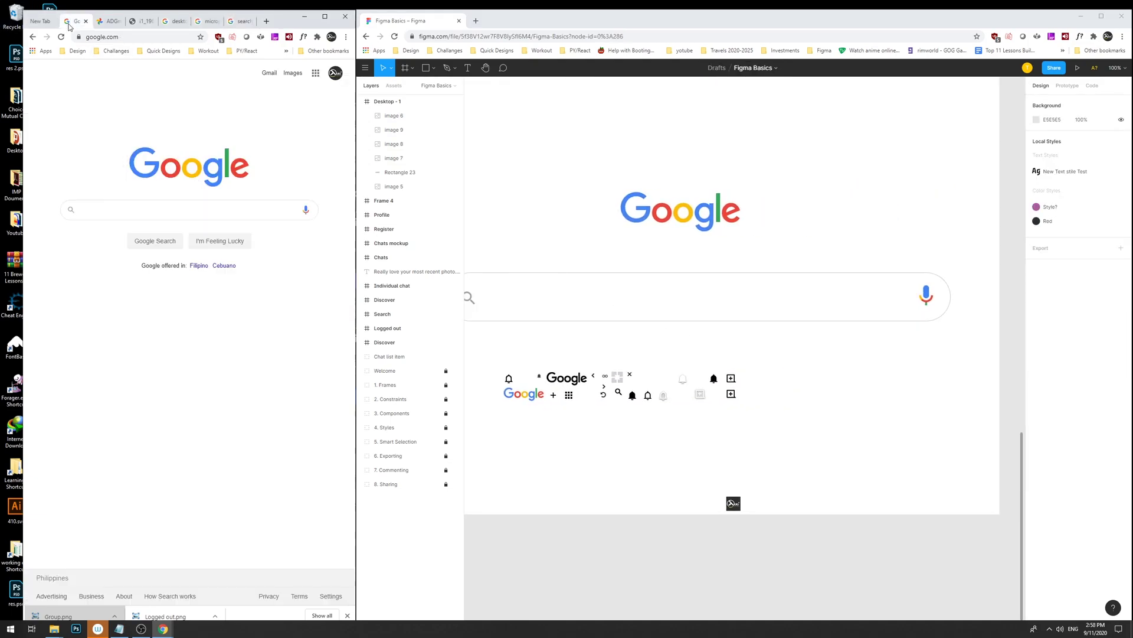
{"action": "left_click_drag", "start_coordinate": [612, 413], "coordinate": [608, 455]}
Add the text "Google Search" below the search bar and select all of its characters.
{"action": "key", "text": "t"}
{"action": "left_click", "coordinate": [648, 359]}
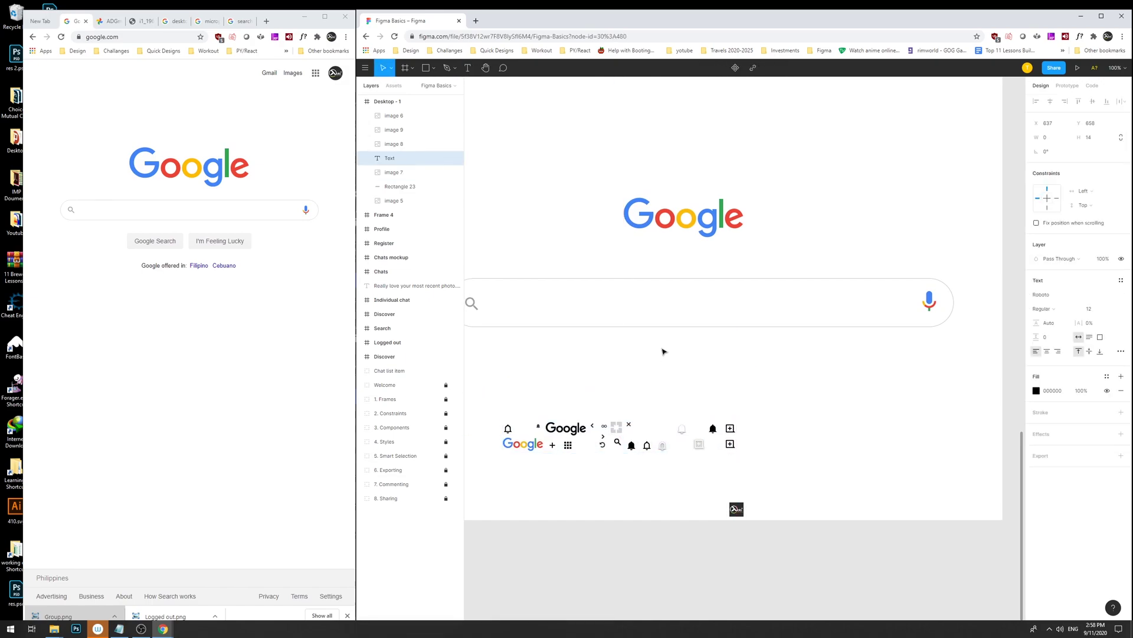
{"action": "type", "text": "Google"}
{"action": "key", "text": "ctrl+a"}
Inspect the Google home page's font with WhatFont and set the Google Search text's font to Arial.
{"action": "left_click", "coordinate": [303, 36]}
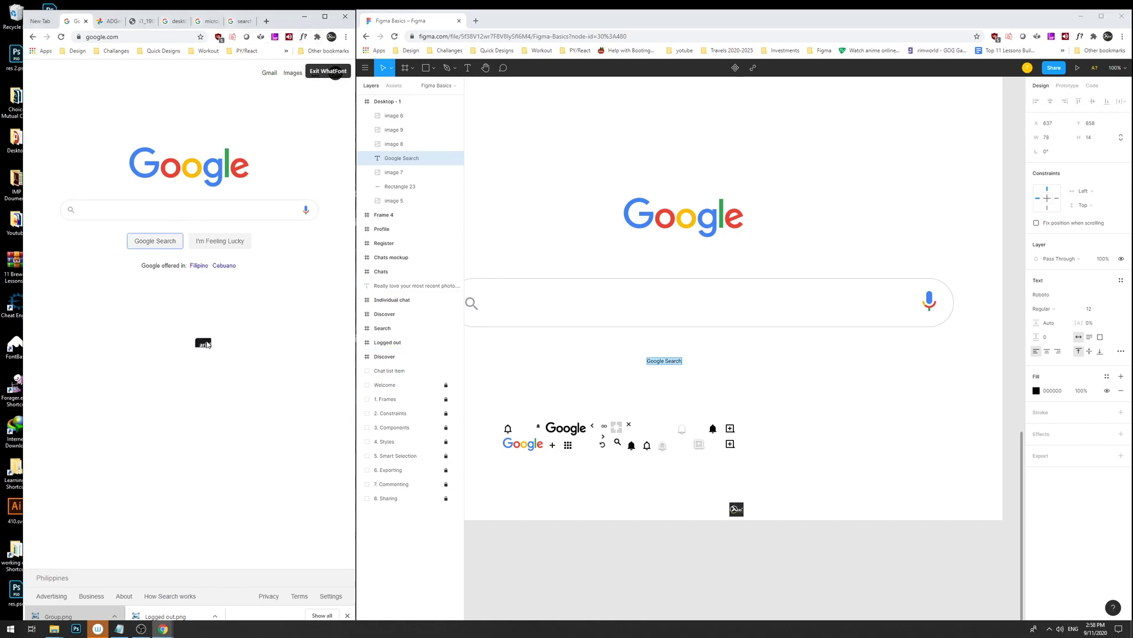
{"action": "left_click", "coordinate": [222, 345]}
{"action": "left_click", "coordinate": [818, 397]}
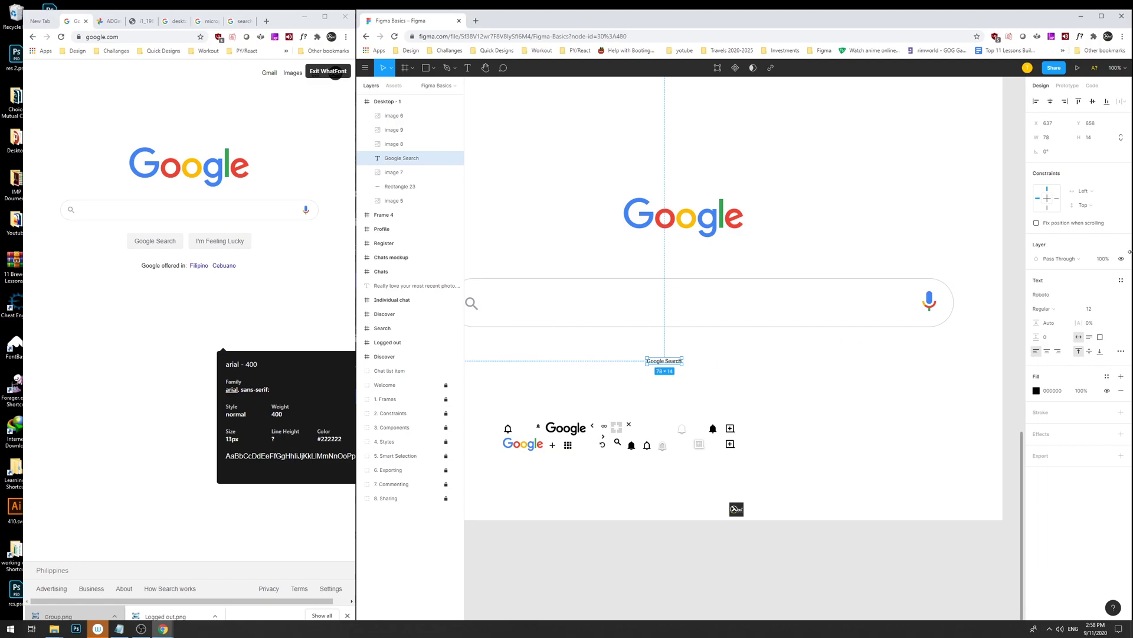
{"action": "left_click", "coordinate": [1054, 294]}
{"action": "type", "text": "arial"}
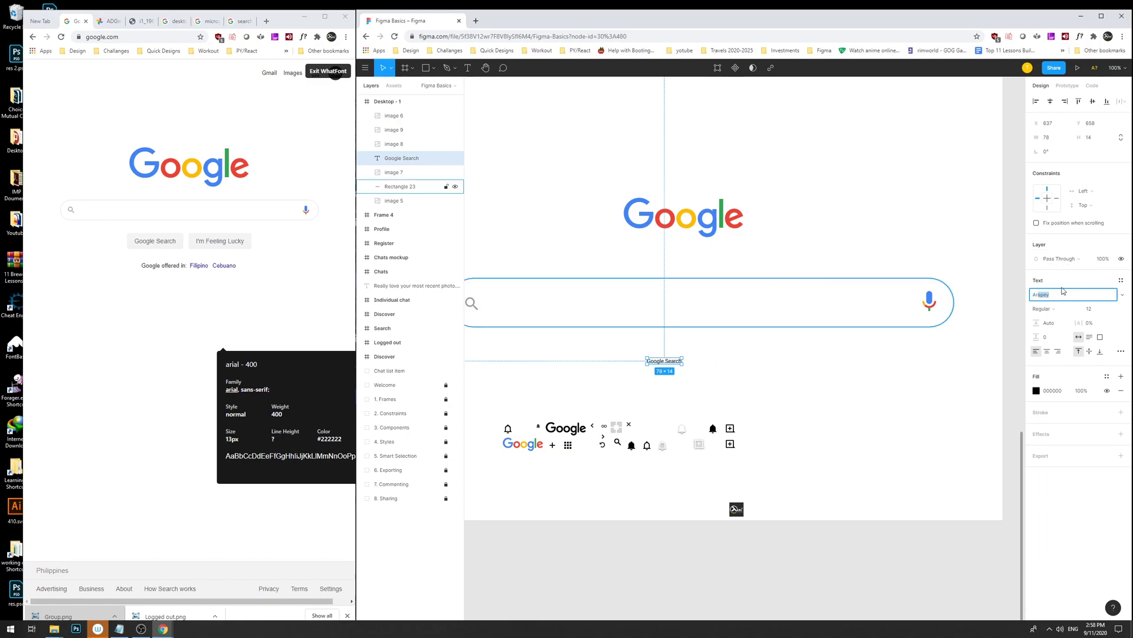
{"action": "key", "text": "Return"}
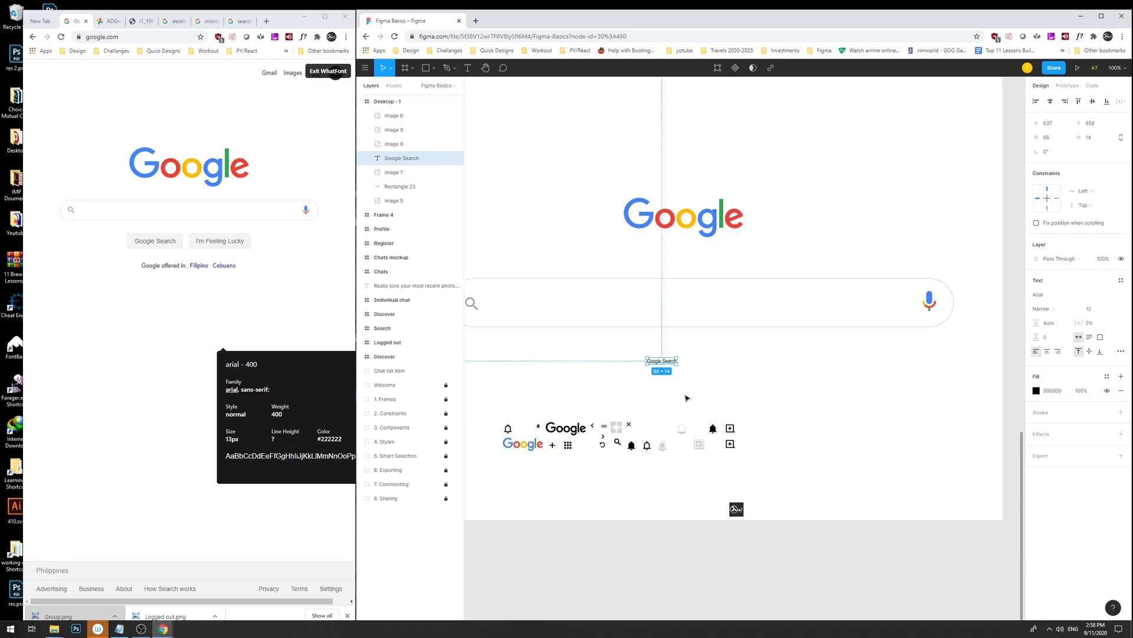
Set the Google Search text's font size to 14.
{"action": "left_click", "coordinate": [741, 391]}
{"action": "left_click", "coordinate": [662, 362]}
{"action": "left_click", "coordinate": [1091, 310]}
{"action": "type", "text": "14"}
{"action": "key", "text": "Return"}
{"action": "left_click", "coordinate": [873, 485]}
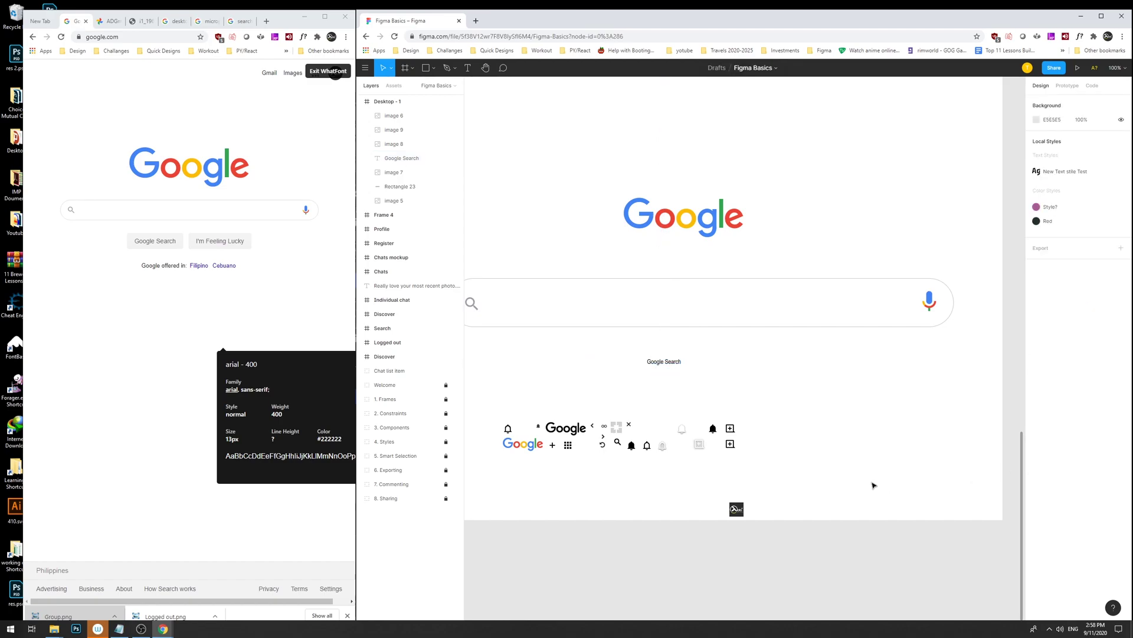
Set the Google Search text's style to Regular and move it to about X 537, Y 632.
{"action": "left_click_drag", "start_coordinate": [664, 361], "coordinate": [631, 353]}
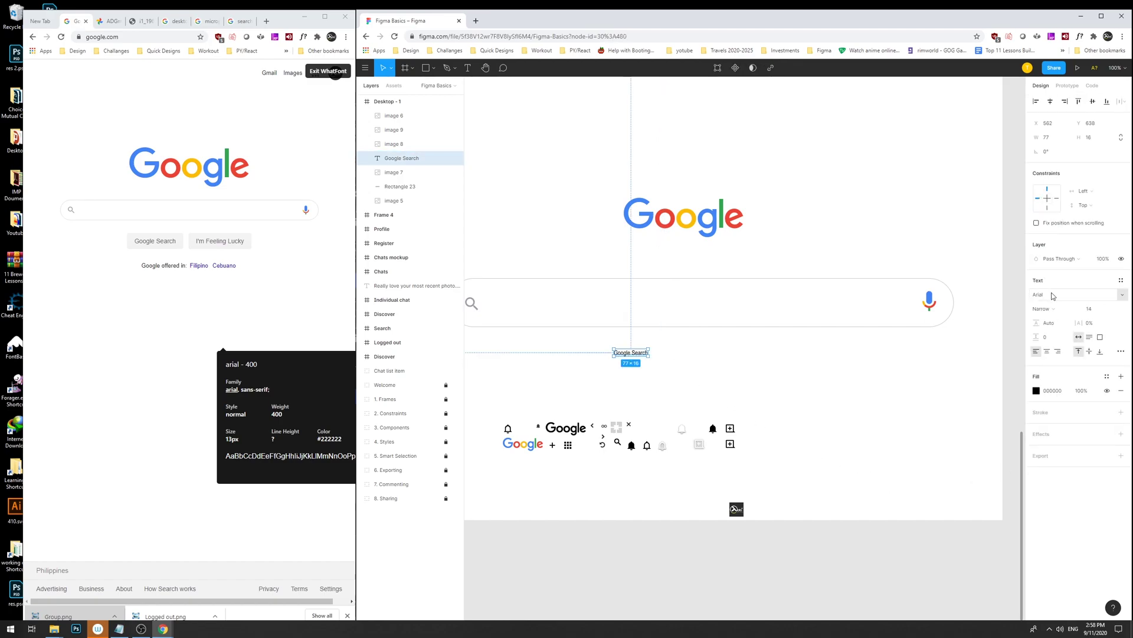
{"action": "left_click", "coordinate": [1056, 310]}
{"action": "key", "text": "Return"}
{"action": "left_click_drag", "start_coordinate": [640, 355], "coordinate": [629, 352]}
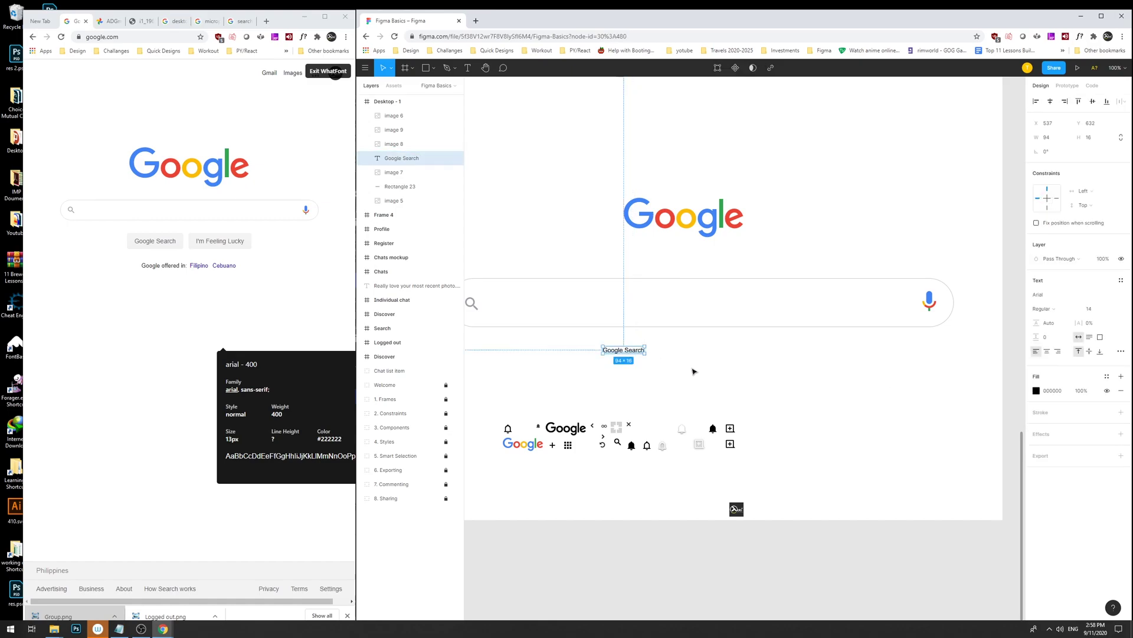
Set the Google Search text's fill colour to hex 222222.
{"action": "left_click", "coordinate": [1038, 391]}
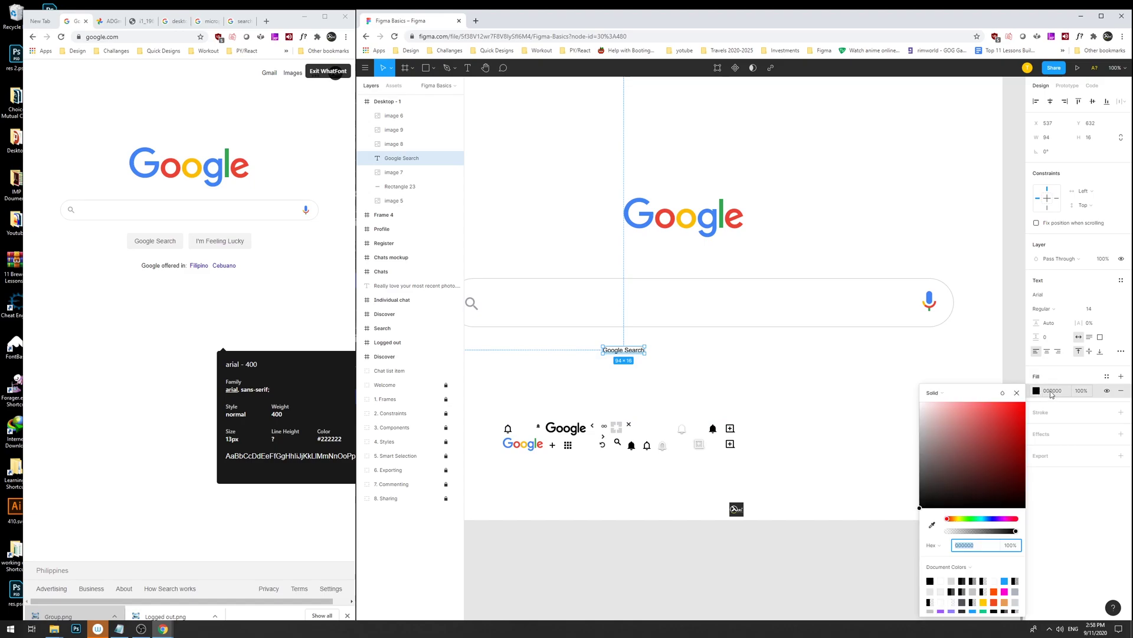
{"action": "type", "text": "22"}
{"action": "type", "text": "2"}
{"action": "key", "text": "Return"}
{"action": "left_click", "coordinate": [968, 547]}
{"action": "type", "text": "222"}
{"action": "key", "text": "Return"}
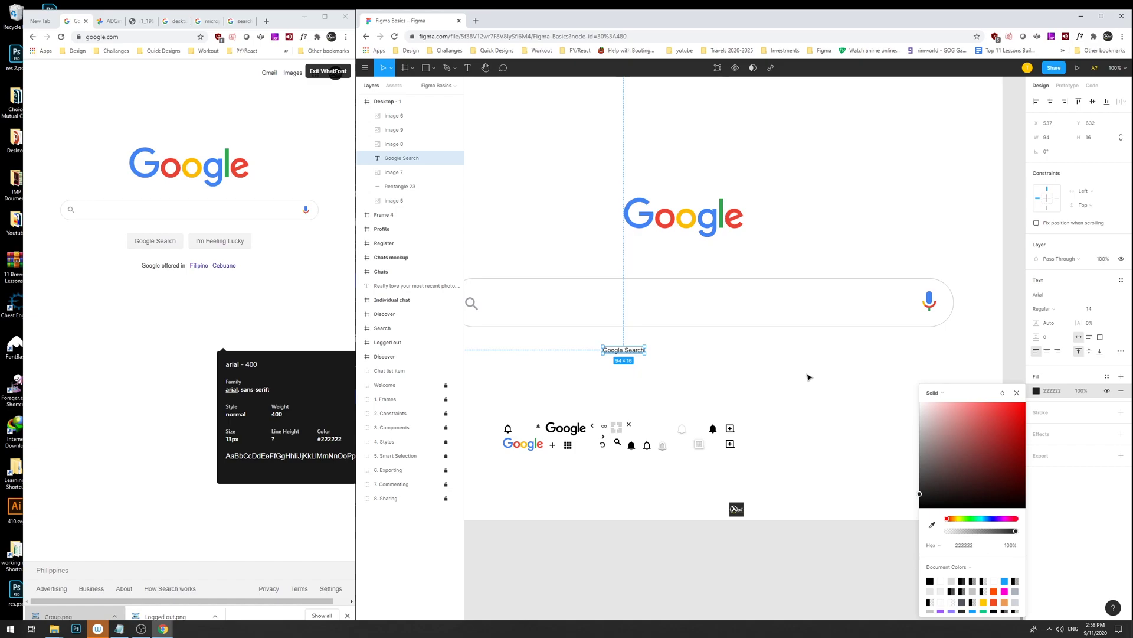
Move the Google Search text to about X 518, Y 617 and inspect the Google home page's font again with WhatFont.
{"action": "left_click", "coordinate": [783, 368]}
{"action": "left_click_drag", "start_coordinate": [623, 352], "coordinate": [610, 344]}
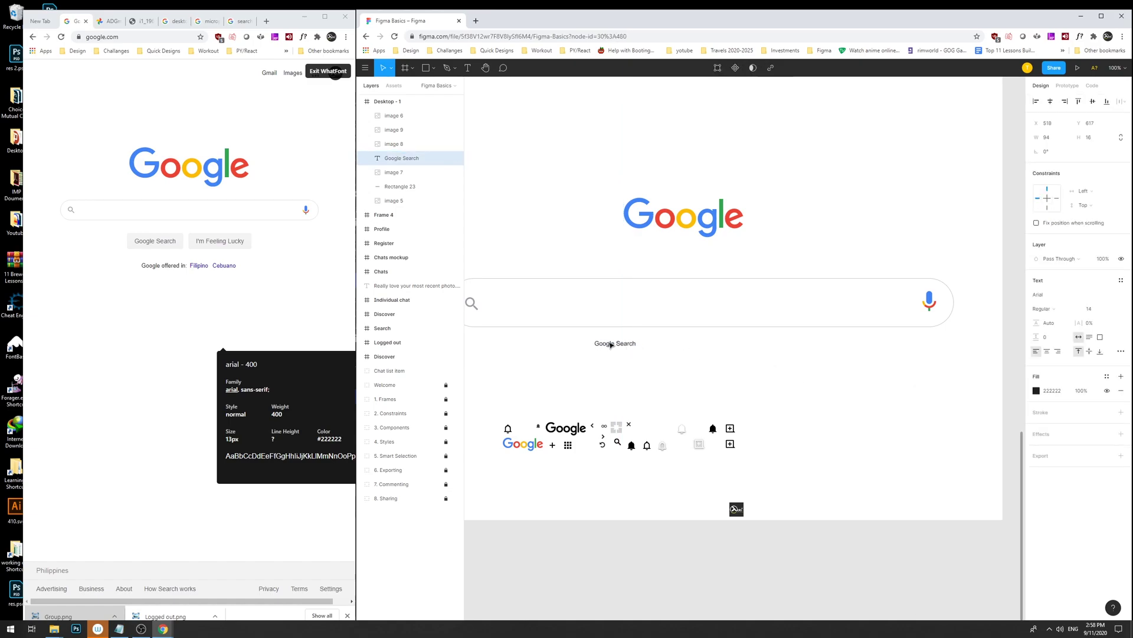
{"action": "left_click", "coordinate": [747, 385]}
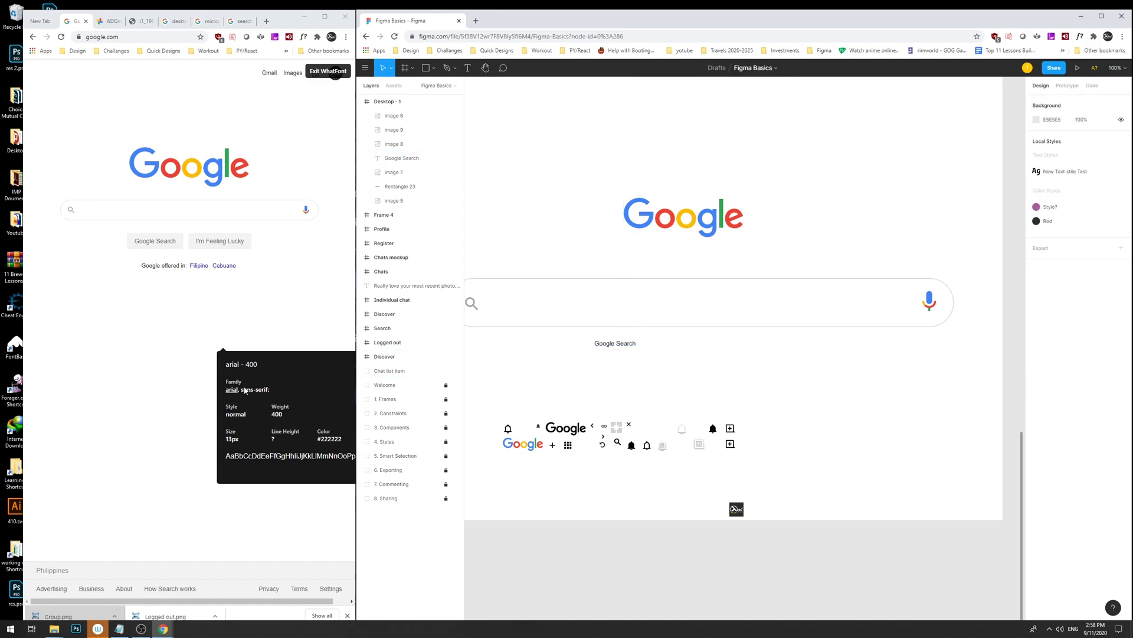
{"action": "left_click", "coordinate": [164, 391]}
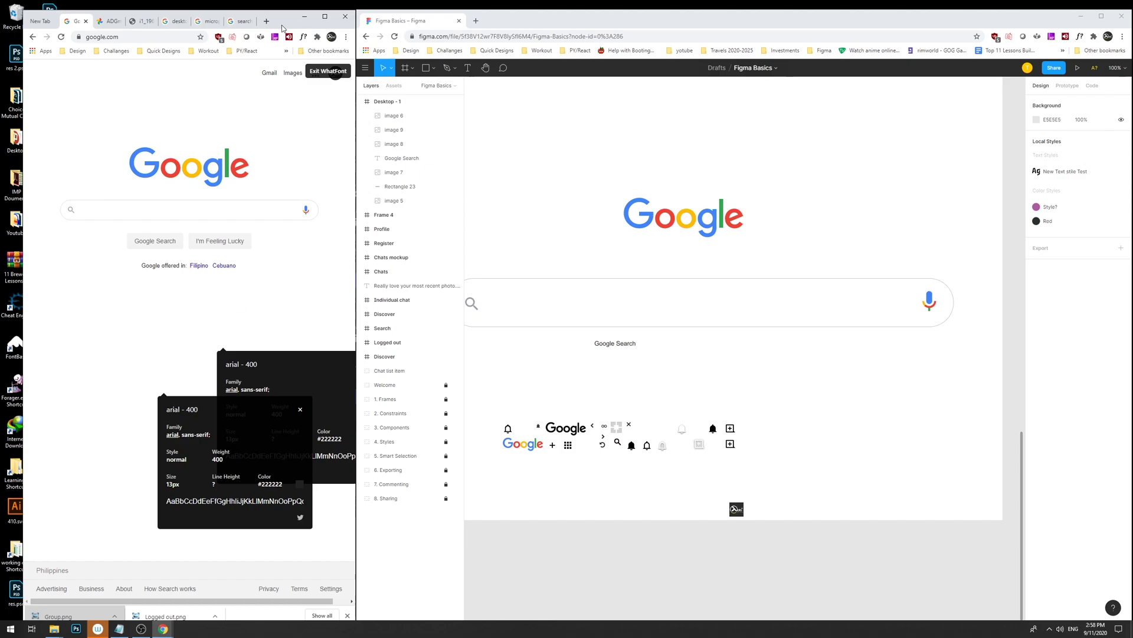
Close the front WhatFont panel on the Google home page and return to the Figma canvas.
{"action": "left_click_drag", "start_coordinate": [283, 27], "coordinate": [250, 25]}
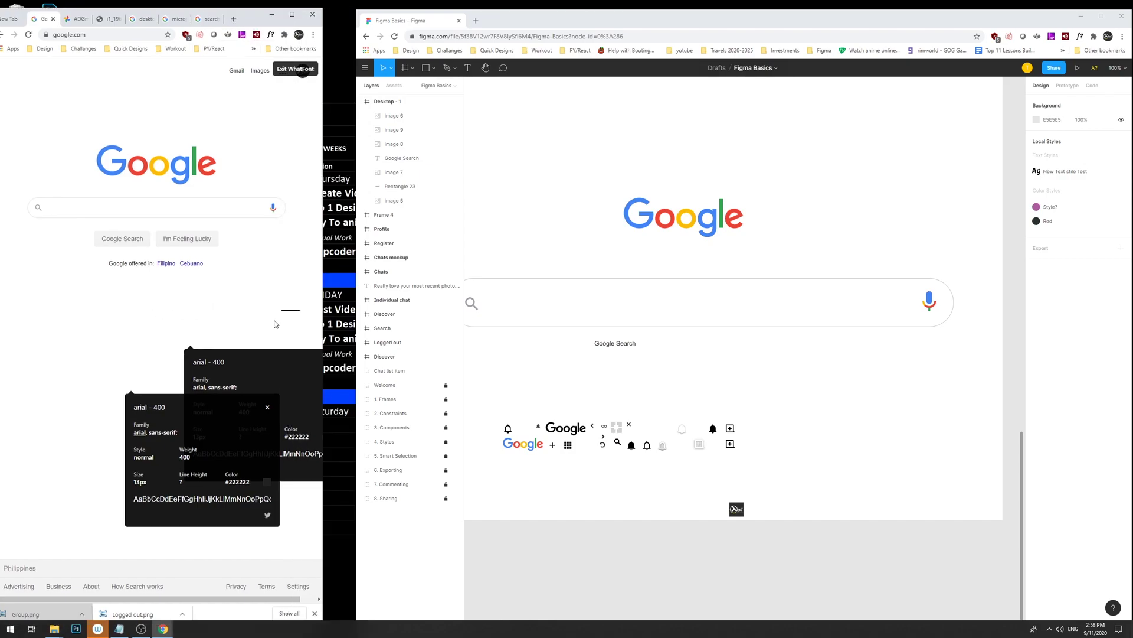
{"action": "left_click", "coordinate": [268, 408]}
{"action": "left_click", "coordinate": [612, 380]}
Draw a rectangle about 183 × 45 over the Google Search text and send it behind every other layer in the Desktop frame.
{"action": "left_click", "coordinate": [618, 345]}
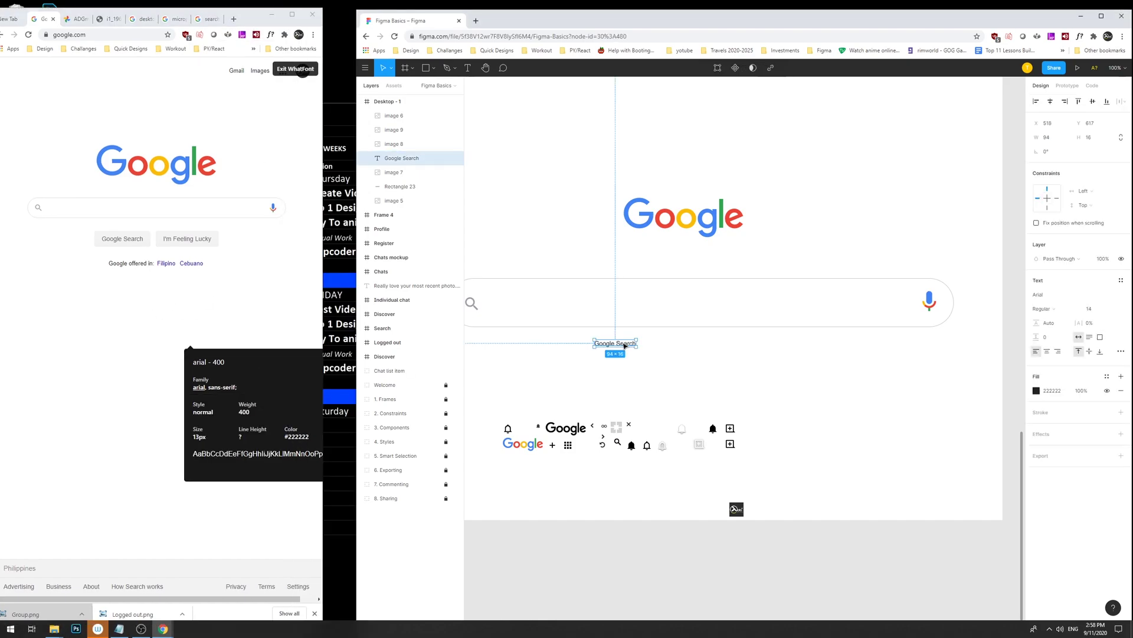
{"action": "key", "text": "r"}
{"action": "left_click_drag", "start_coordinate": [578, 337], "coordinate": [659, 357]}
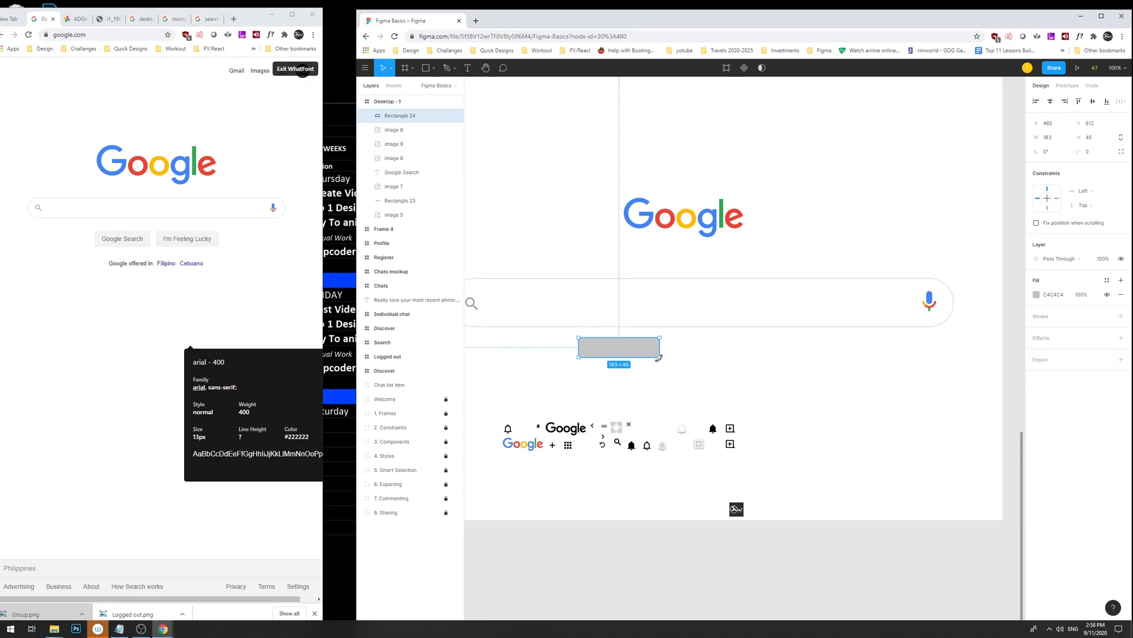
{"action": "key", "text": "ctrl+bracketleft"}
{"action": "key", "text": "ctrl+bracketleft"}
{"action": "key", "text": "ctrl+bracketleft"}
{"action": "key", "text": "ctrl+bracketleft"}
{"action": "key", "text": "ctrl+bracketleft"}
{"action": "key", "text": "ctrl+bracketleft"}
{"action": "key", "text": "ctrl+bracketleft"}
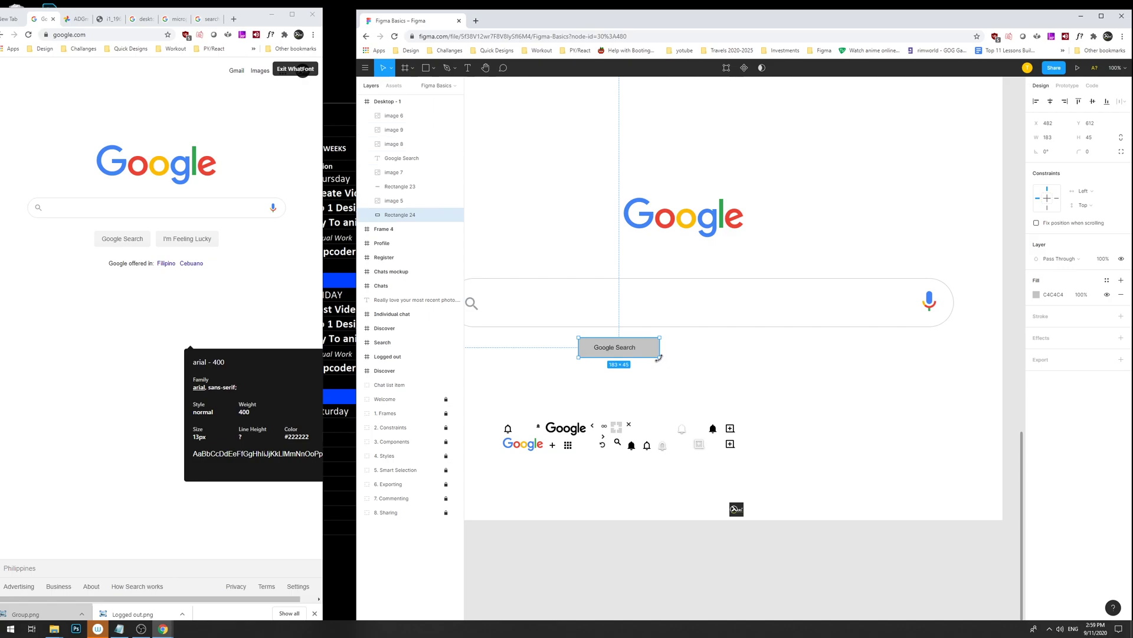
Narrow the button rectangle to about 161 × 45 around the Google Search text.
{"action": "left_click", "coordinate": [705, 375]}
{"action": "left_click_drag", "start_coordinate": [651, 347], "coordinate": [703, 338]}
{"action": "left_click", "coordinate": [657, 354]}
{"action": "left_click", "coordinate": [643, 349]}
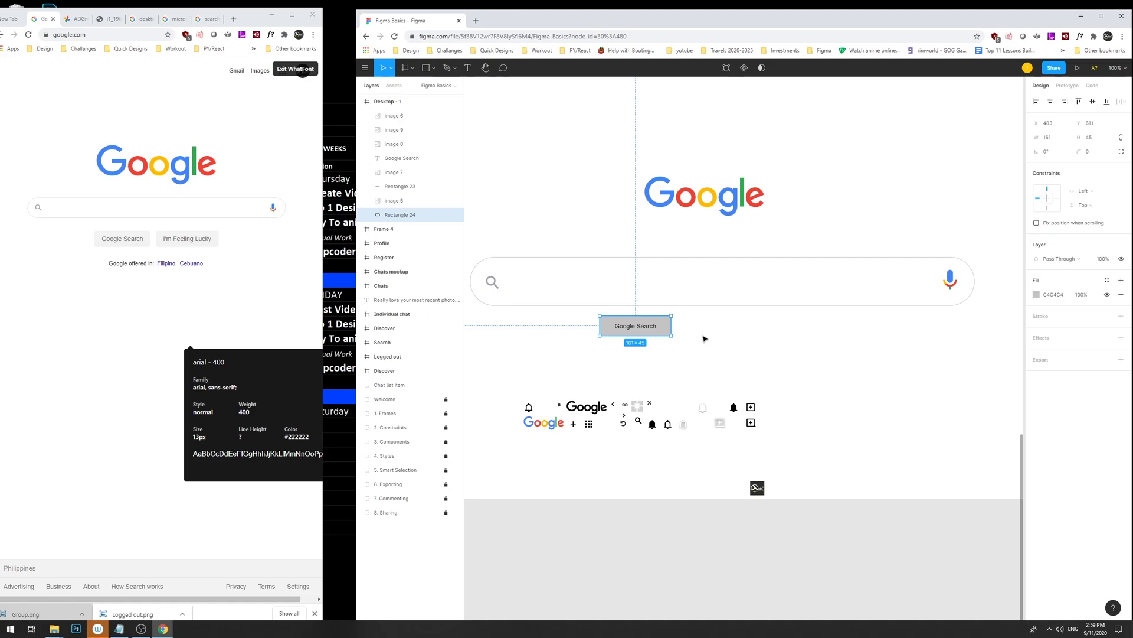
{"action": "left_click", "coordinate": [715, 342]}
{"action": "left_click", "coordinate": [670, 329]}
{"action": "scroll", "coordinate": [794, 328], "scroll_direction": "down", "scroll_amount": 1}
{"action": "scroll", "coordinate": [827, 352], "scroll_direction": "up", "scroll_amount": 1}
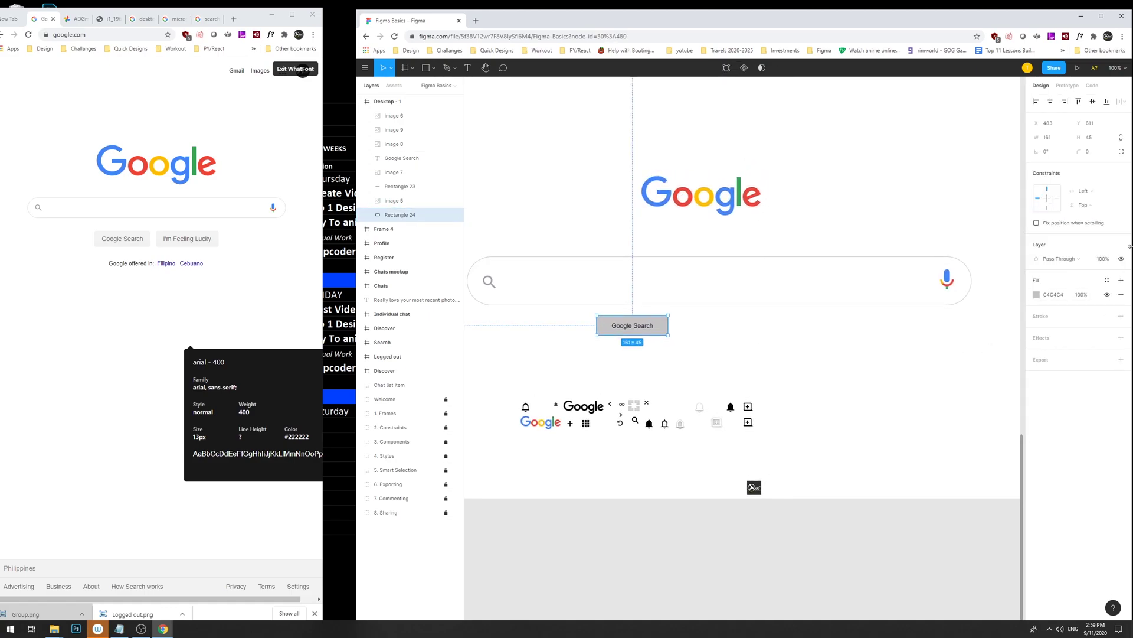
Set the button rectangle's corner radius to 5.
{"action": "left_click", "coordinate": [1092, 152]}
{"action": "type", "text": "5"}
{"action": "key", "text": "Return"}
{"action": "left_click", "coordinate": [684, 349]}
Set the button rectangle's fill to hex F0F0F0 and adjust it to F2F2F2.
{"action": "left_click", "coordinate": [644, 328]}
{"action": "left_click", "coordinate": [1036, 295]}
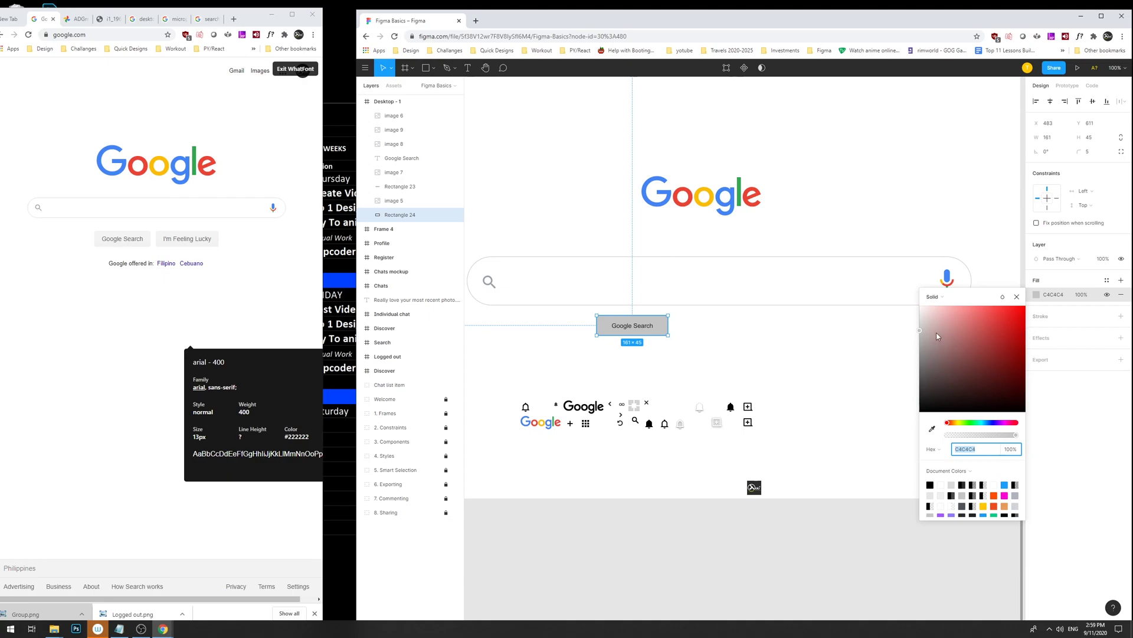
{"action": "type", "text": "f0f0f0"}
{"action": "key", "text": "Return"}
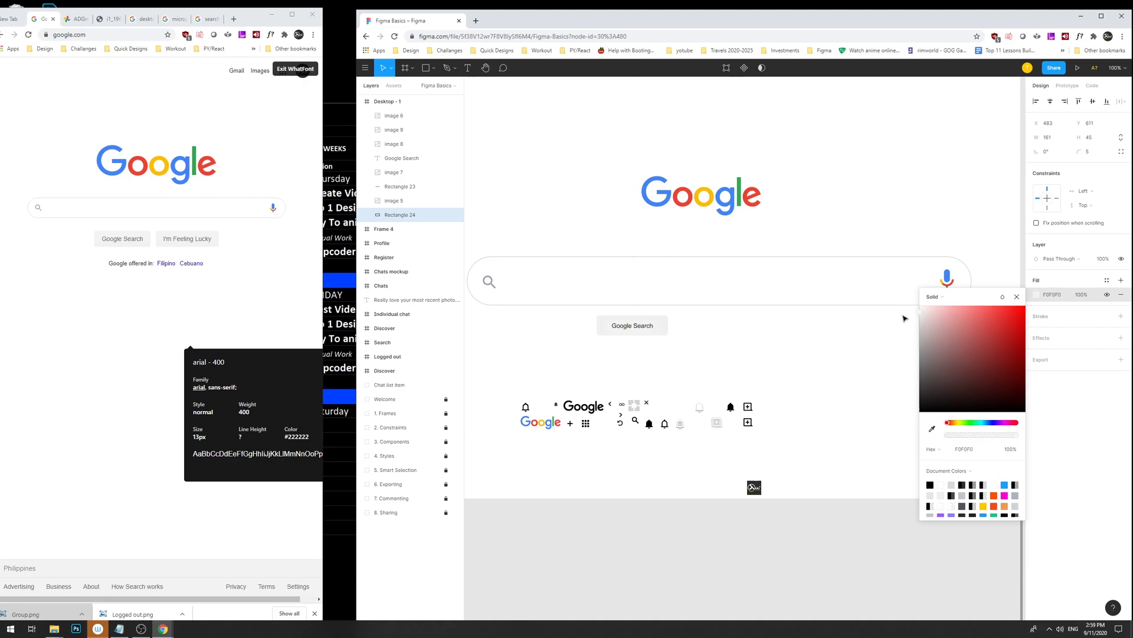
{"action": "left_click_drag", "start_coordinate": [901, 315], "coordinate": [893, 317]}
{"action": "left_click", "coordinate": [852, 341]}
Lower the Google Search text's fill opacity to about 61%.
{"action": "left_click", "coordinate": [632, 325]}
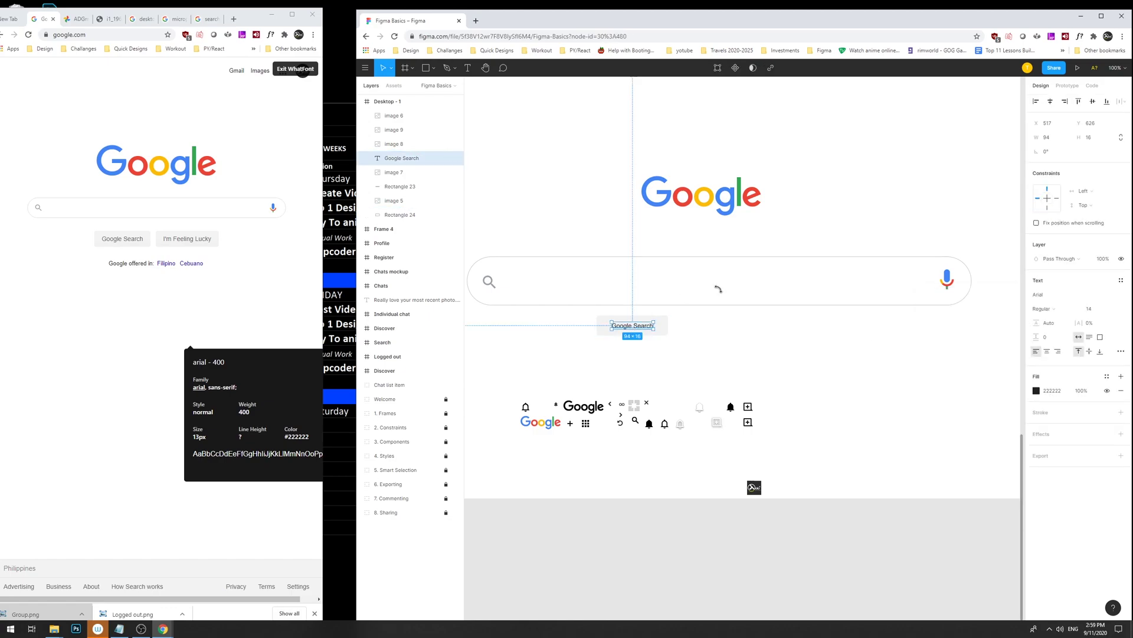
{"action": "left_click", "coordinate": [1032, 390]}
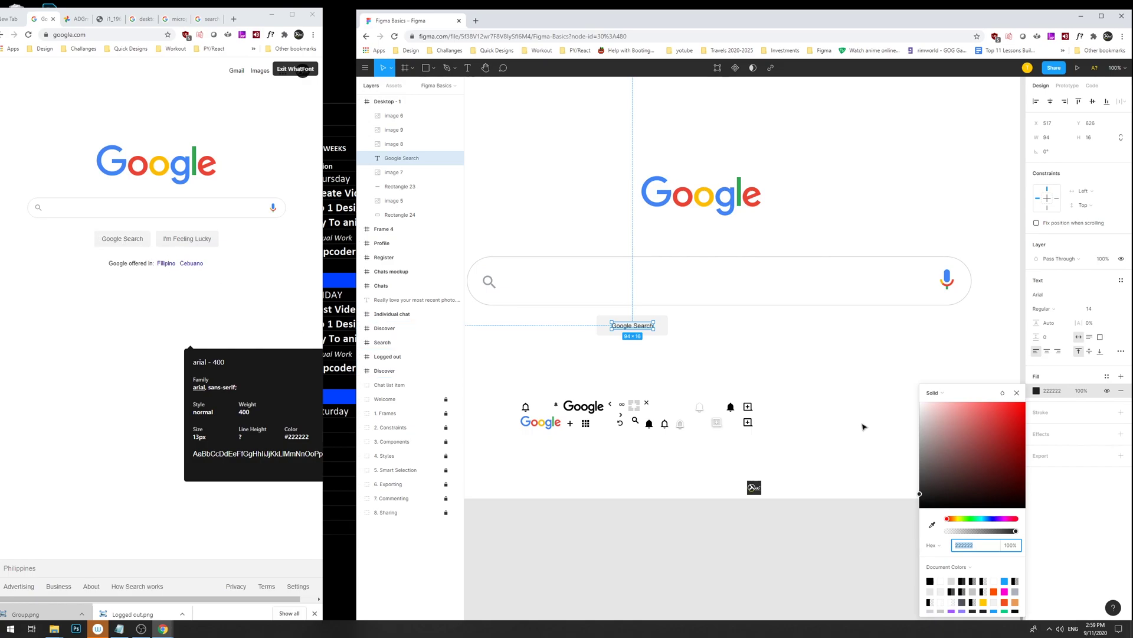
{"action": "left_click_drag", "start_coordinate": [1011, 533], "coordinate": [989, 532]}
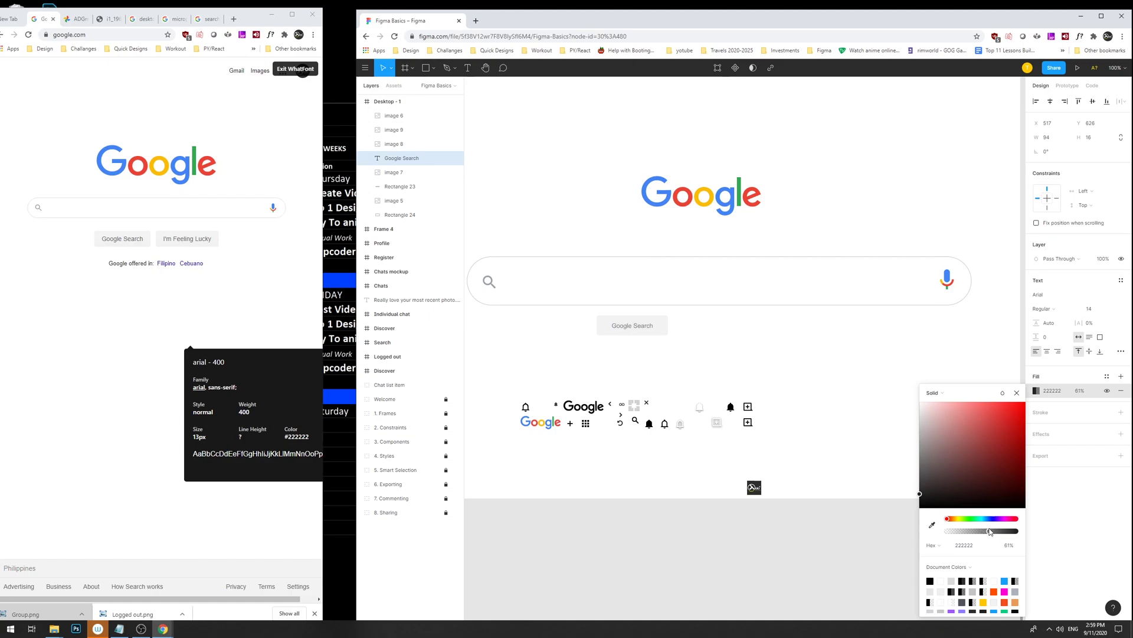
{"action": "left_click", "coordinate": [751, 304]}
Shrink the button rectangle to about 129 × 37 around its text and duplicate the Google Search button beside the original.
{"action": "left_click", "coordinate": [660, 320]}
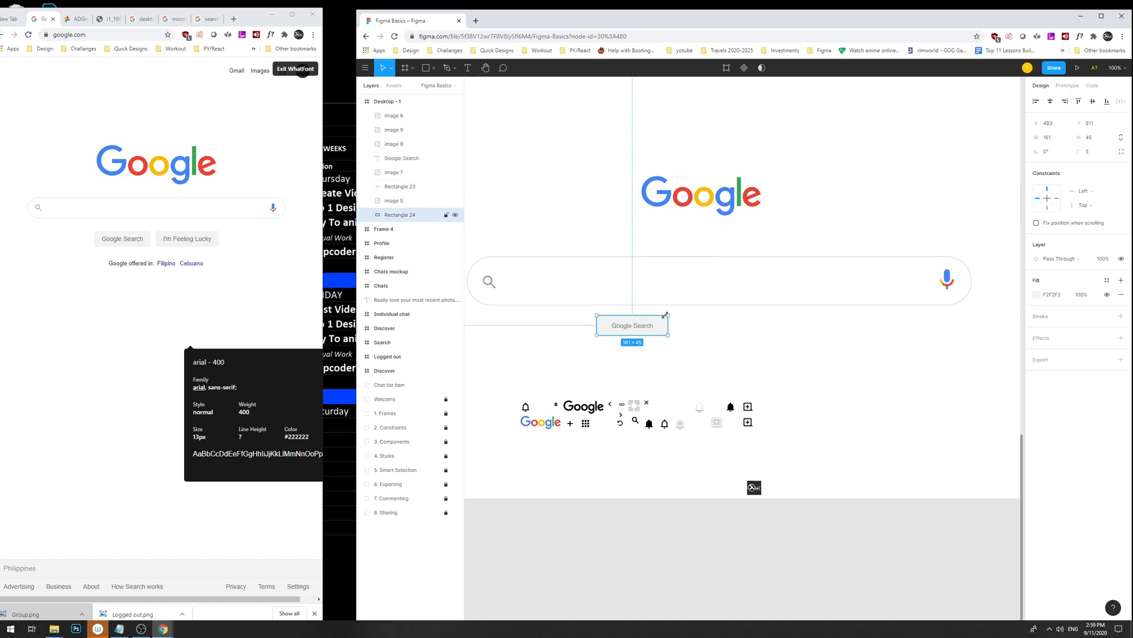
{"action": "left_click_drag", "start_coordinate": [663, 315], "coordinate": [660, 317]}
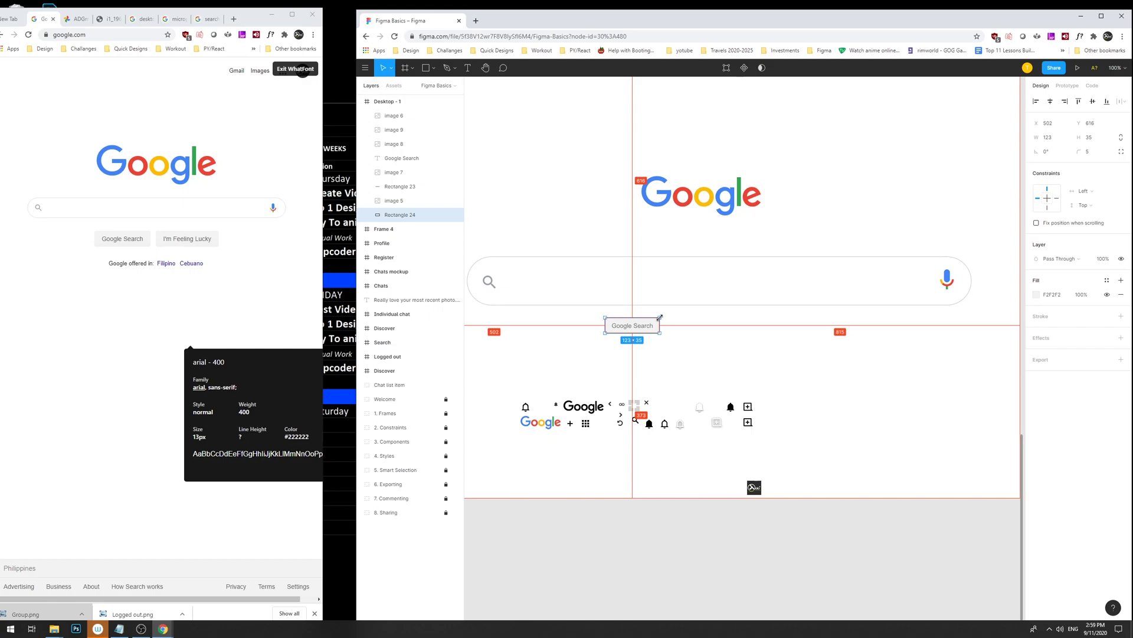
{"action": "left_click", "coordinate": [711, 357]}
{"action": "left_click_drag", "start_coordinate": [710, 355], "coordinate": [743, 327]}
{"action": "left_click", "coordinate": [743, 342]}
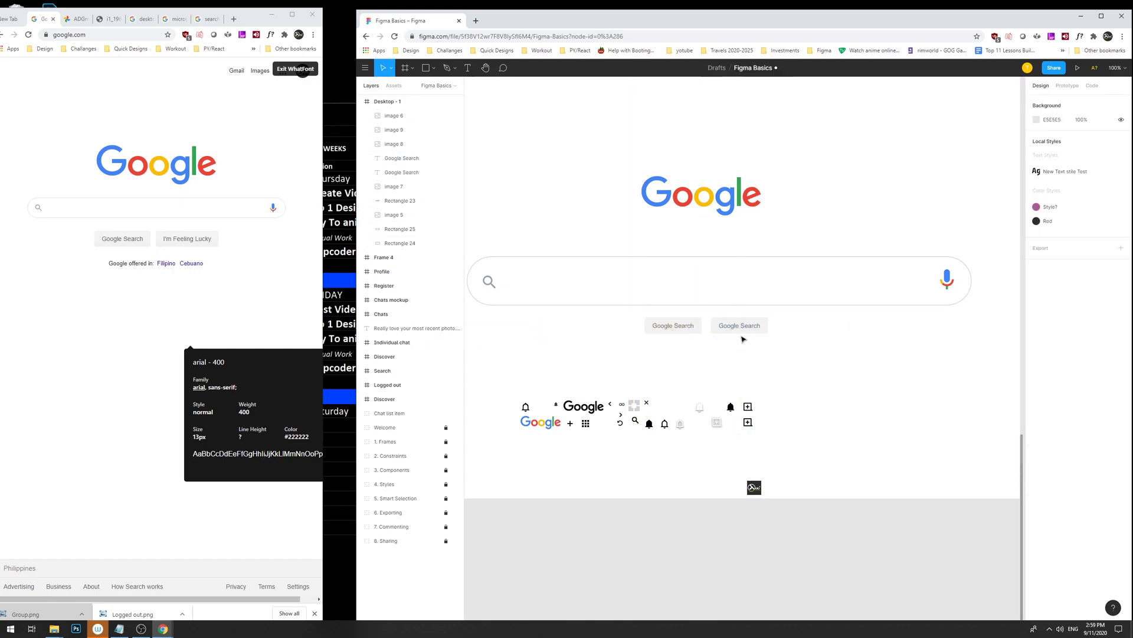
Change the duplicated button's text to I'm Feeling Lucky.
{"action": "left_click", "coordinate": [742, 328]}
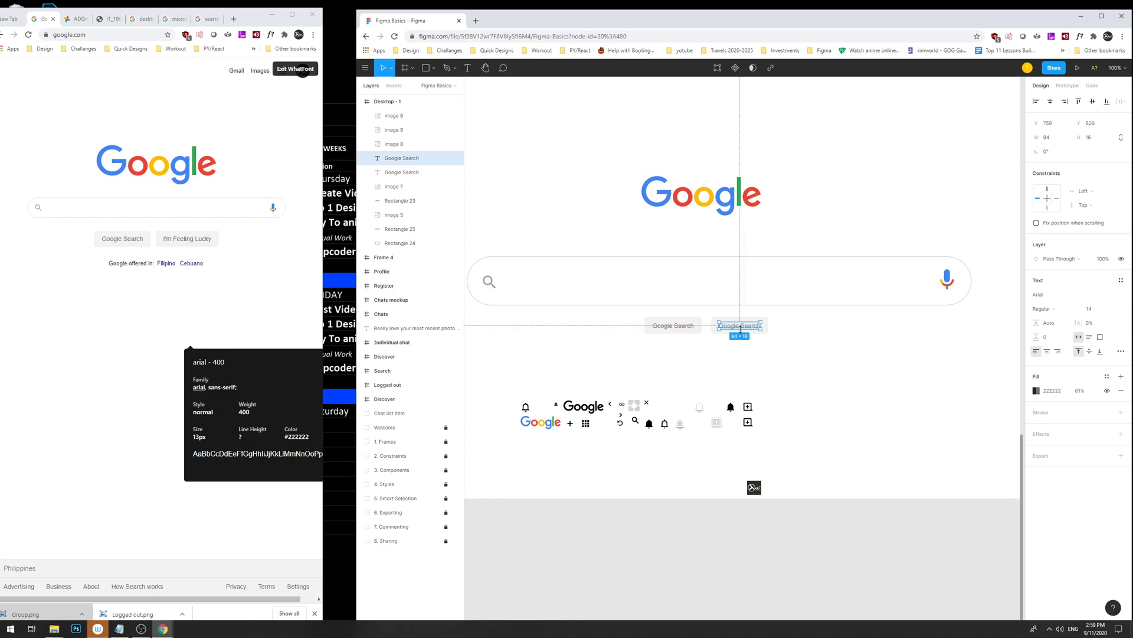
{"action": "double_click", "coordinate": [743, 328]}
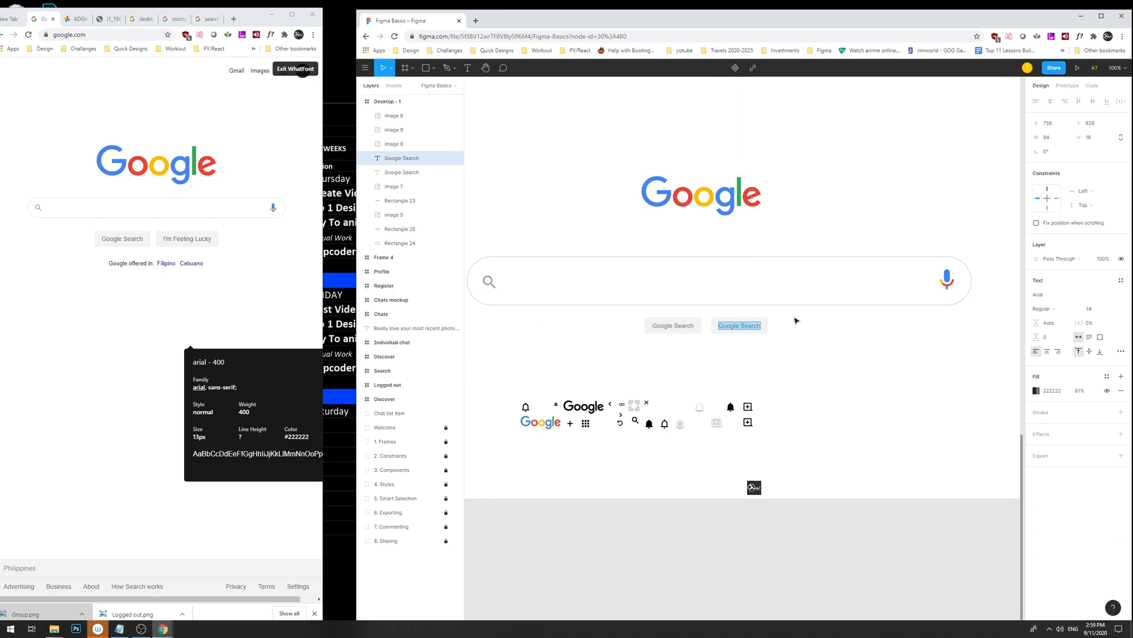
{"action": "type", "text": "Im"}
{"action": "type", "text": "'m Feeling L"}
{"action": "type", "text": "ukcy"}
{"action": "key", "text": "Escape"}
{"action": "left_click_drag", "start_coordinate": [792, 356], "coordinate": [714, 317]}
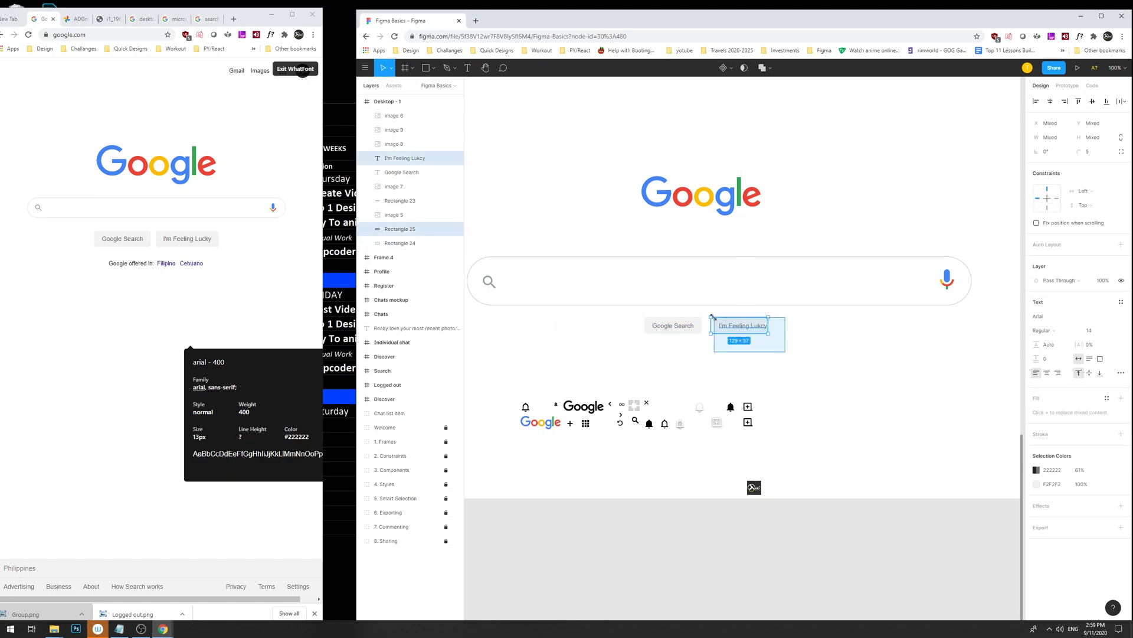
{"action": "left_click", "coordinate": [841, 375]}
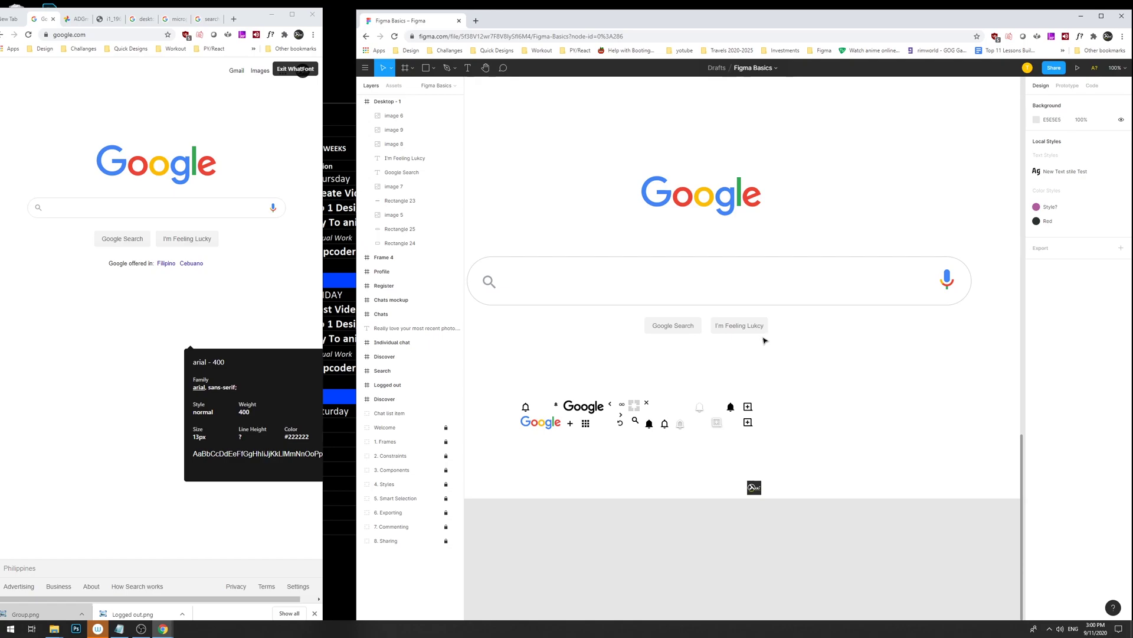
{"action": "double_click", "coordinate": [761, 327]}
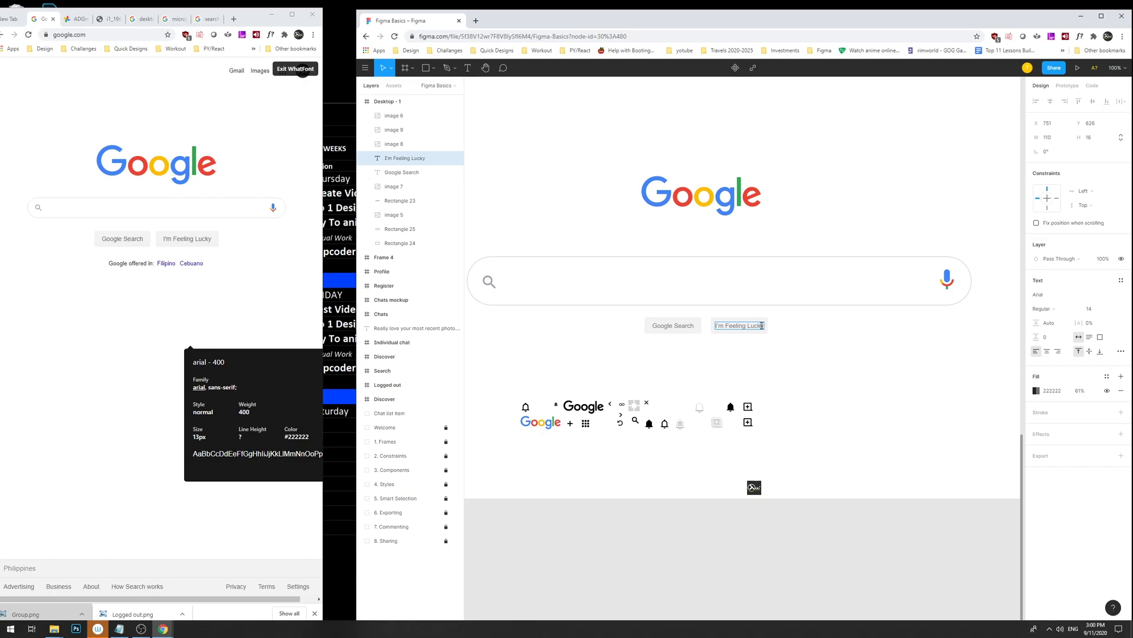
Group the I'm Feeling Lucky text with its rectangle and try widening the group to about 158.
{"action": "left_click_drag", "start_coordinate": [797, 346], "coordinate": [716, 311]}
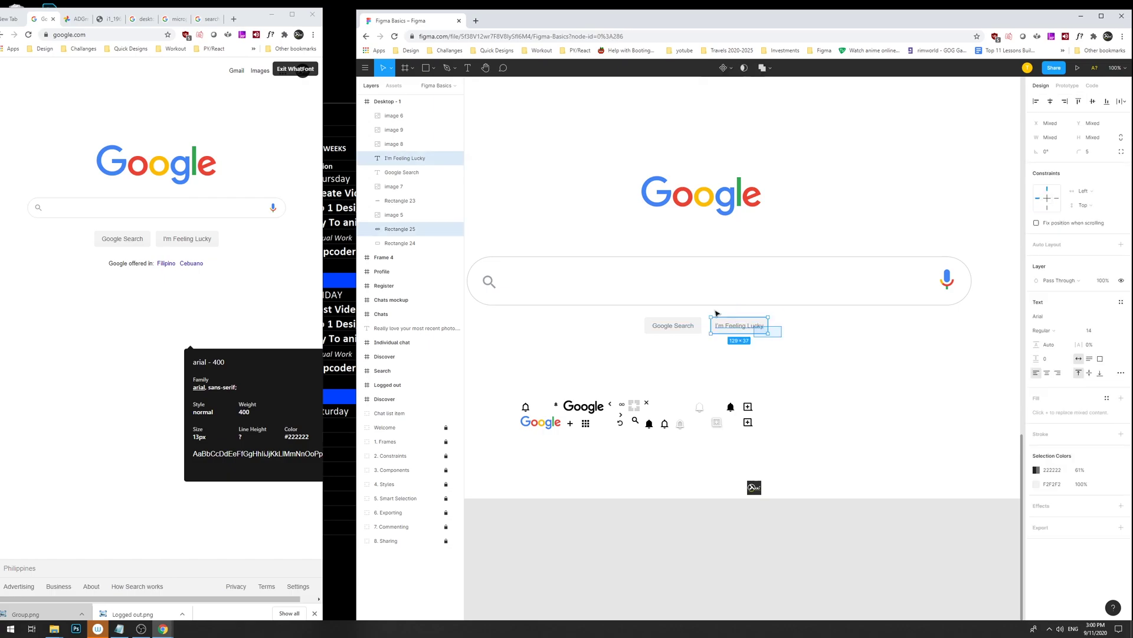
{"action": "key", "text": "ctrl+g"}
{"action": "key", "text": "Escape"}
{"action": "left_click", "coordinate": [765, 329]}
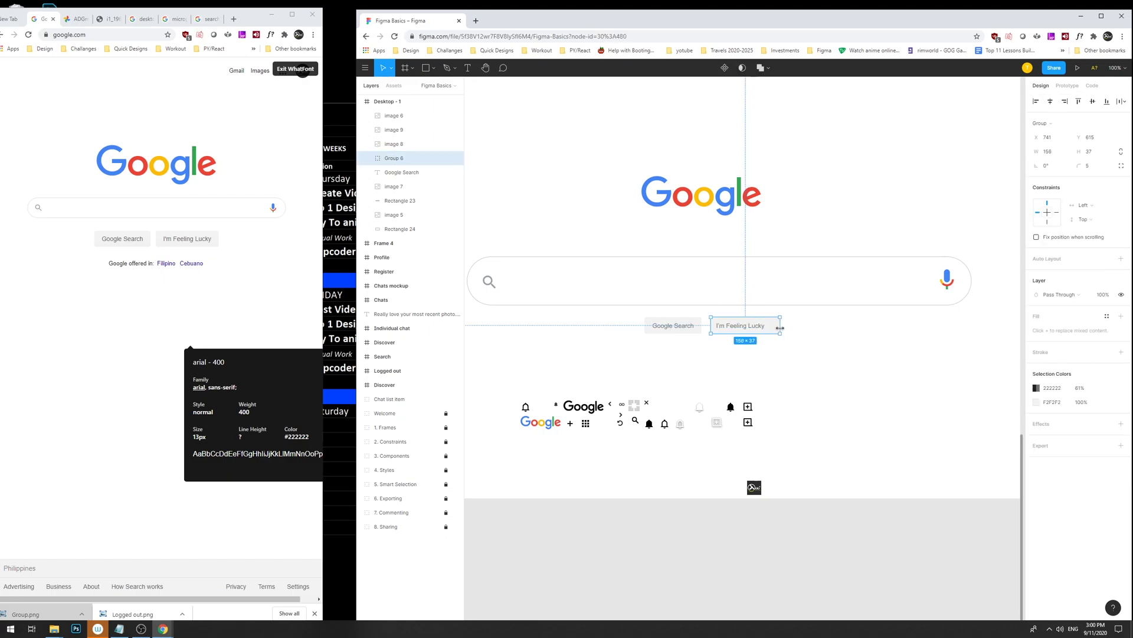
Set the I'm Feeling Lucky group's horizontal constraint to Center, test widening the group, and undo the test resizes.
{"action": "left_click", "coordinate": [1047, 214]}
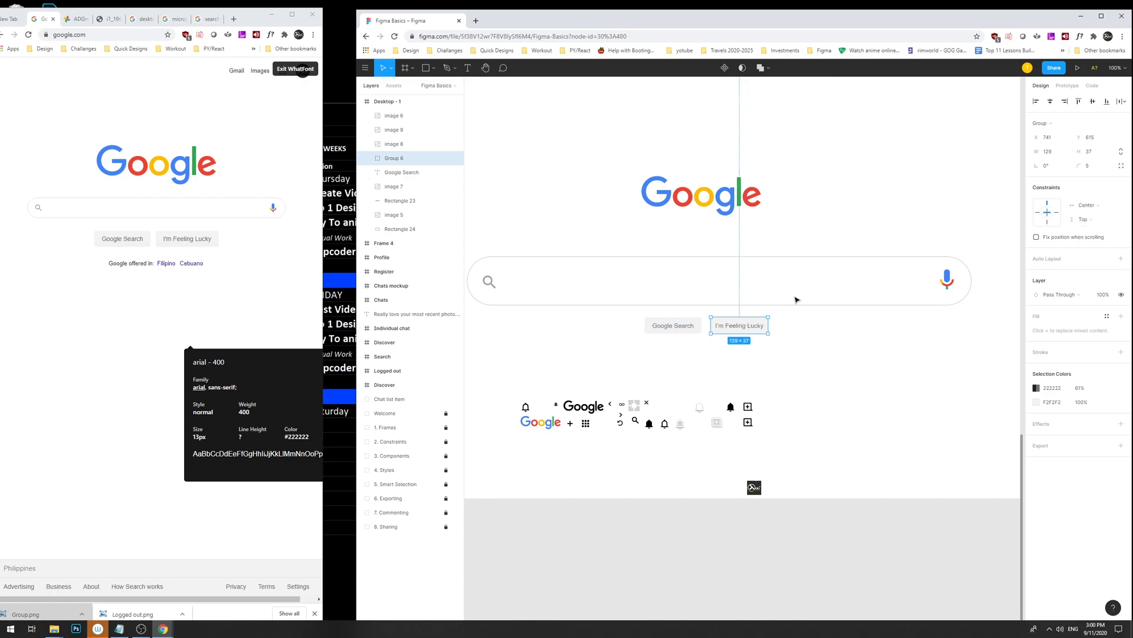
{"action": "left_click_drag", "start_coordinate": [768, 326], "coordinate": [816, 328]}
{"action": "key", "text": "ctrl+z"}
{"action": "left_click", "coordinate": [1049, 217]}
{"action": "key", "text": "ctrl+z"}
{"action": "key", "text": "ctrl+z"}
Set the vertical constraint of the I'm Feeling Lucky text inside the group to Center and test resizing the group.
{"action": "left_click", "coordinate": [772, 329]}
{"action": "left_click", "coordinate": [749, 326]}
{"action": "double_click", "coordinate": [751, 328]}
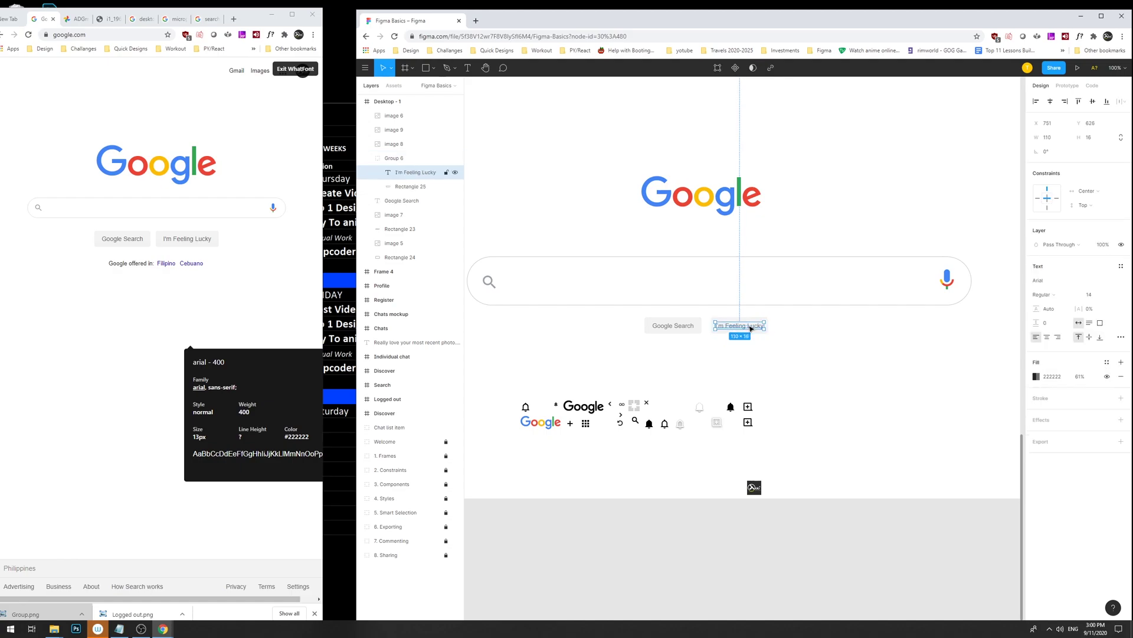
{"action": "left_click", "coordinate": [1047, 199]}
{"action": "key", "text": "Escape"}
{"action": "mouse_move", "coordinate": [769, 325]}
{"action": "left_mouse_down"}
{"action": "mouse_move", "coordinate": [842, 325]}
{"action": "mouse_move", "coordinate": [767, 325]}
{"action": "left_mouse_up"}
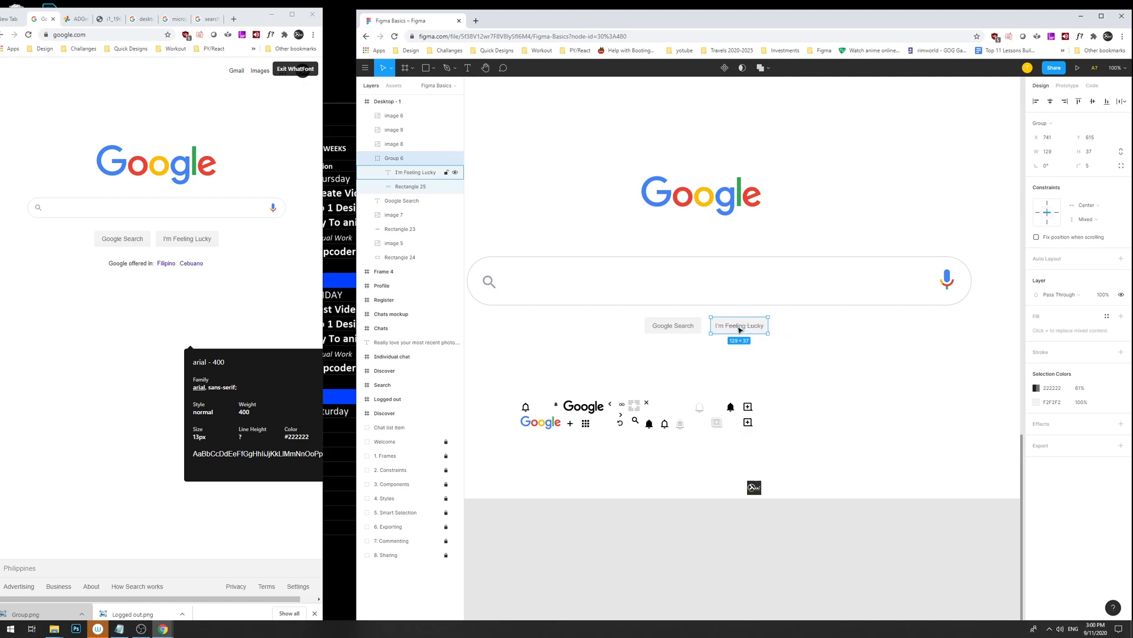
Ungroup the I'm Feeling Lucky text and rectangle, closing the browser tab opened by mistake.
{"action": "key", "text": "ctrl+shift+t"}
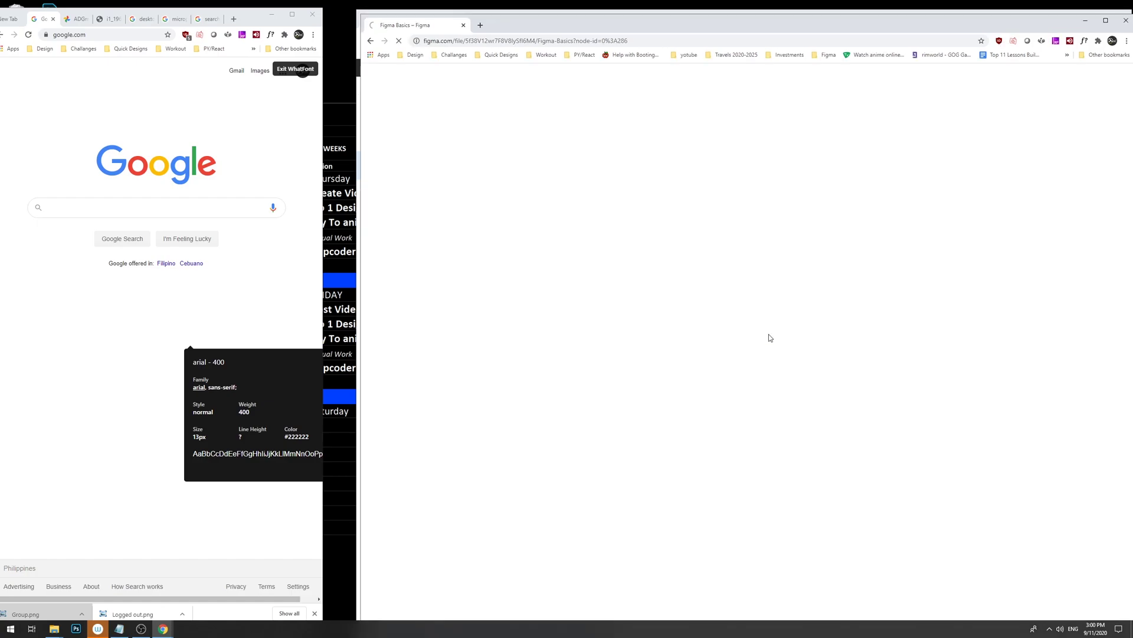
{"action": "key", "text": "ctrl+w"}
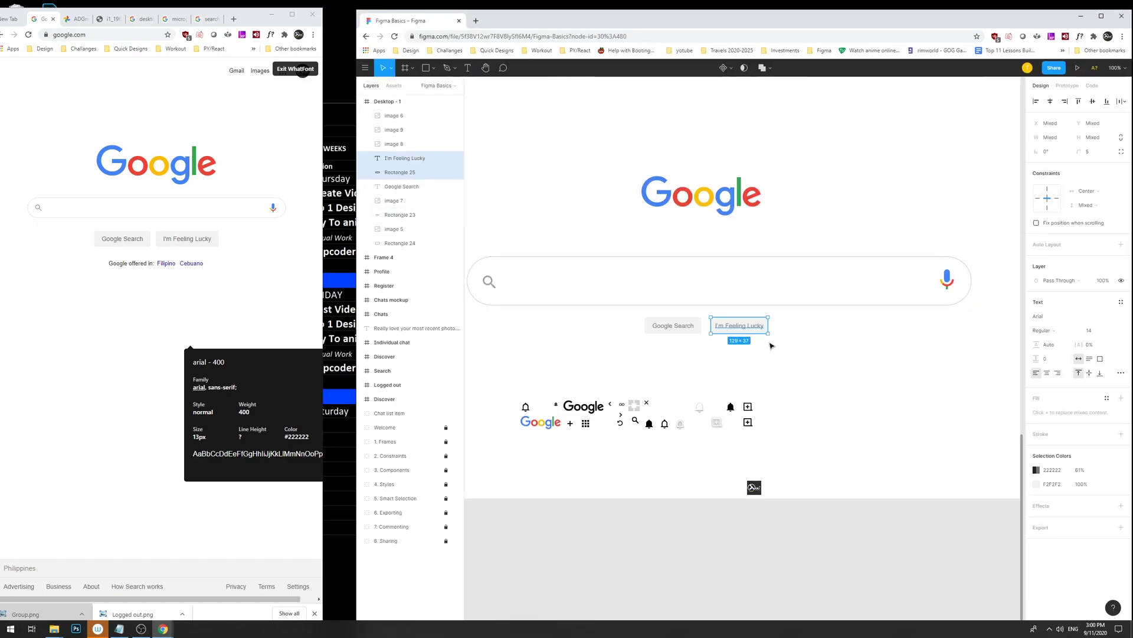
Widen the I'm Feeling Lucky text and rectangle together to about 189 and align their horizontal centres.
{"action": "double_click", "coordinate": [751, 330]}
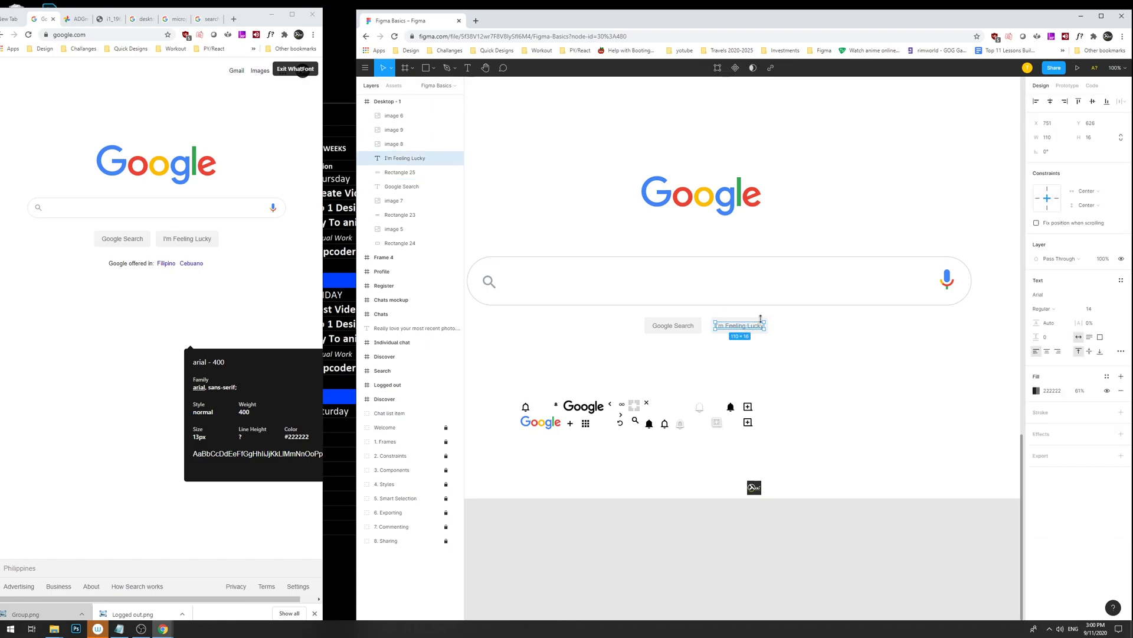
{"action": "left_click_drag", "start_coordinate": [772, 349], "coordinate": [795, 328]}
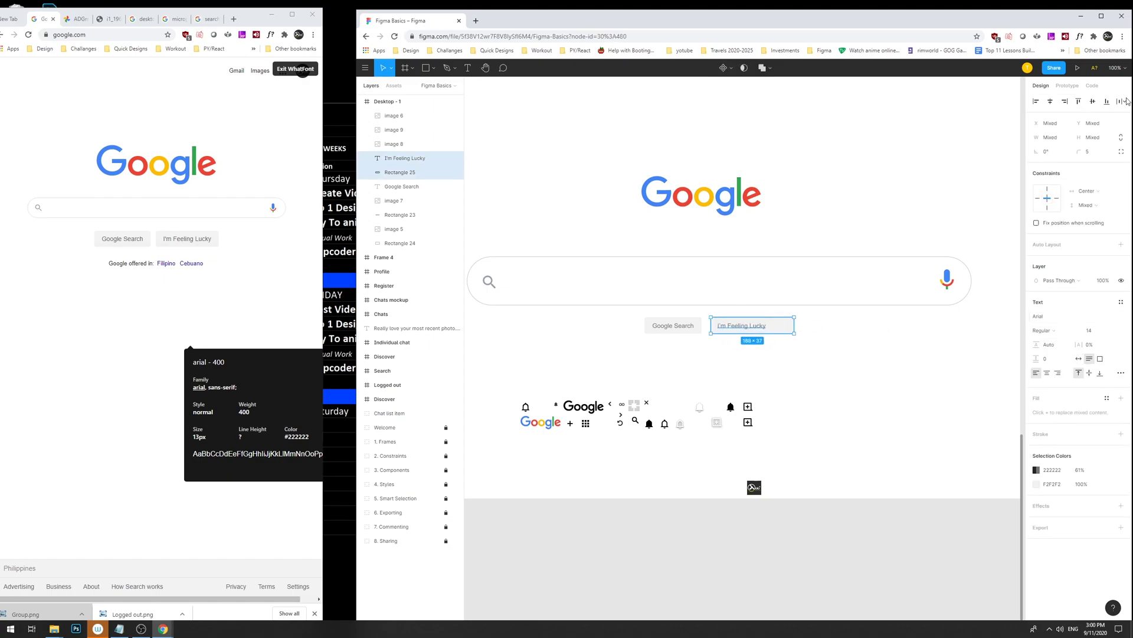
{"action": "left_click", "coordinate": [1051, 102]}
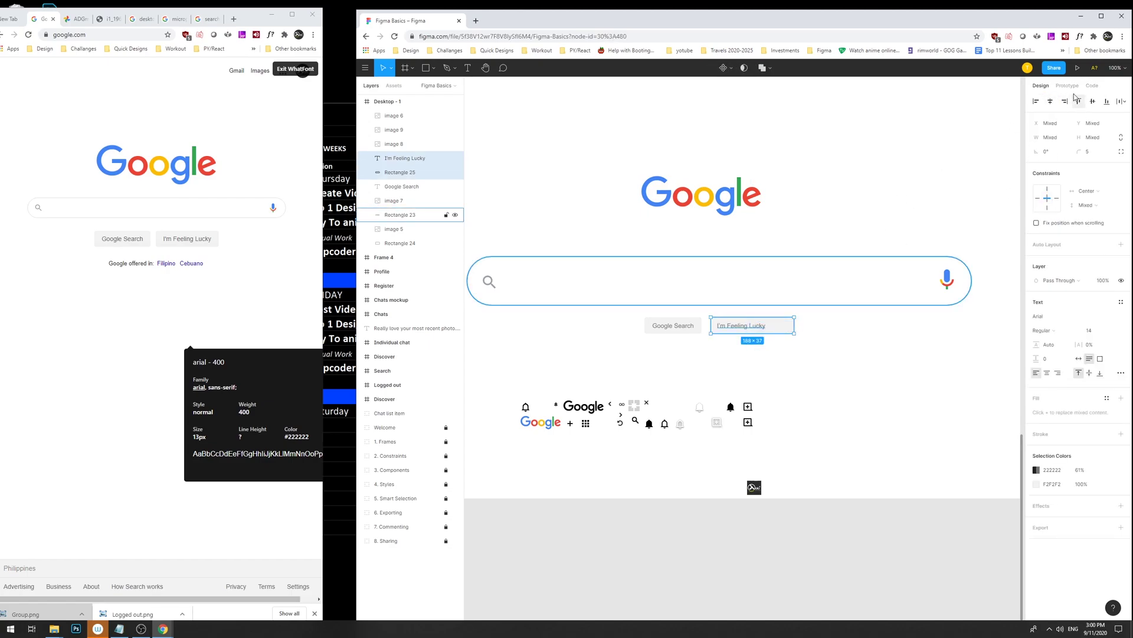
Centre-align the I'm Feeling Lucky text within its text box.
{"action": "left_click", "coordinate": [824, 370]}
{"action": "left_click", "coordinate": [754, 326]}
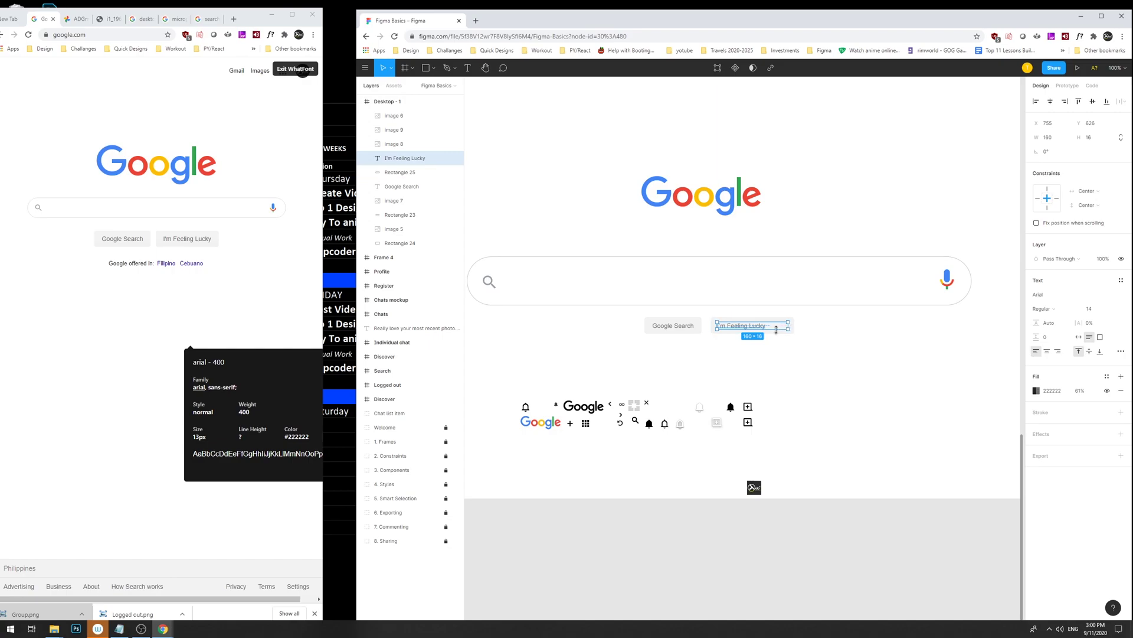
{"action": "left_click", "coordinate": [734, 320], "text": "shift"}
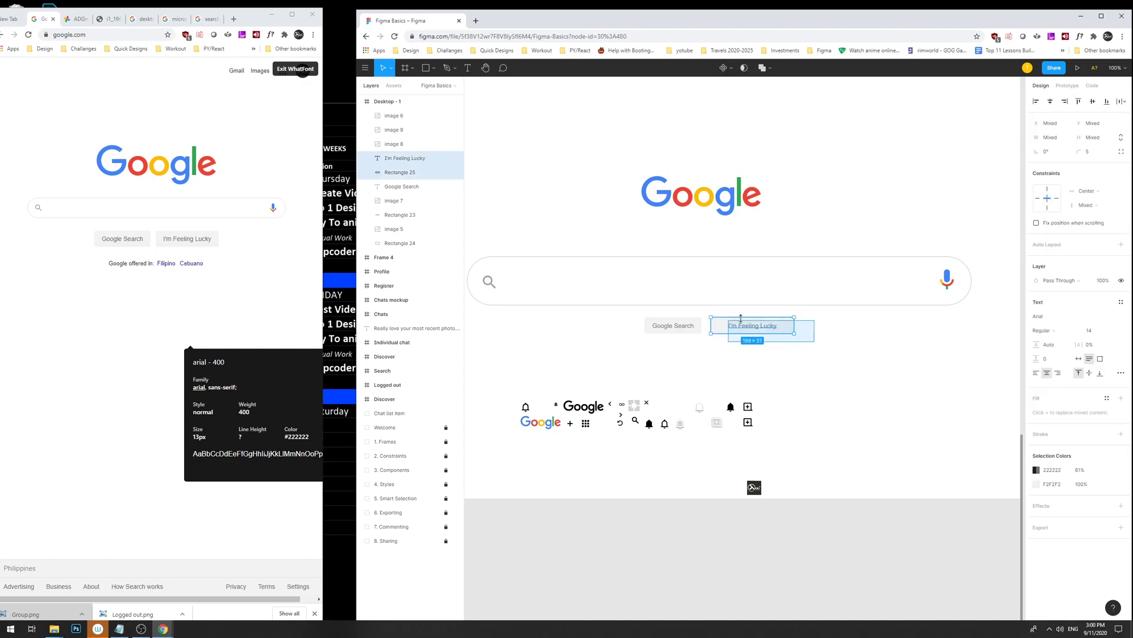
Resize the I'm Feeling Lucky button to about 155 wide and group its text with the rectangle.
{"action": "mouse_move", "coordinate": [795, 326]}
{"action": "left_mouse_down"}
{"action": "mouse_move", "coordinate": [778, 325]}
{"action": "mouse_move", "coordinate": [813, 326]}
{"action": "left_mouse_up"}
{"action": "left_click", "coordinate": [795, 329]}
{"action": "left_click_drag", "start_coordinate": [813, 335], "coordinate": [739, 313]}
{"action": "key", "text": "ctrl+g"}
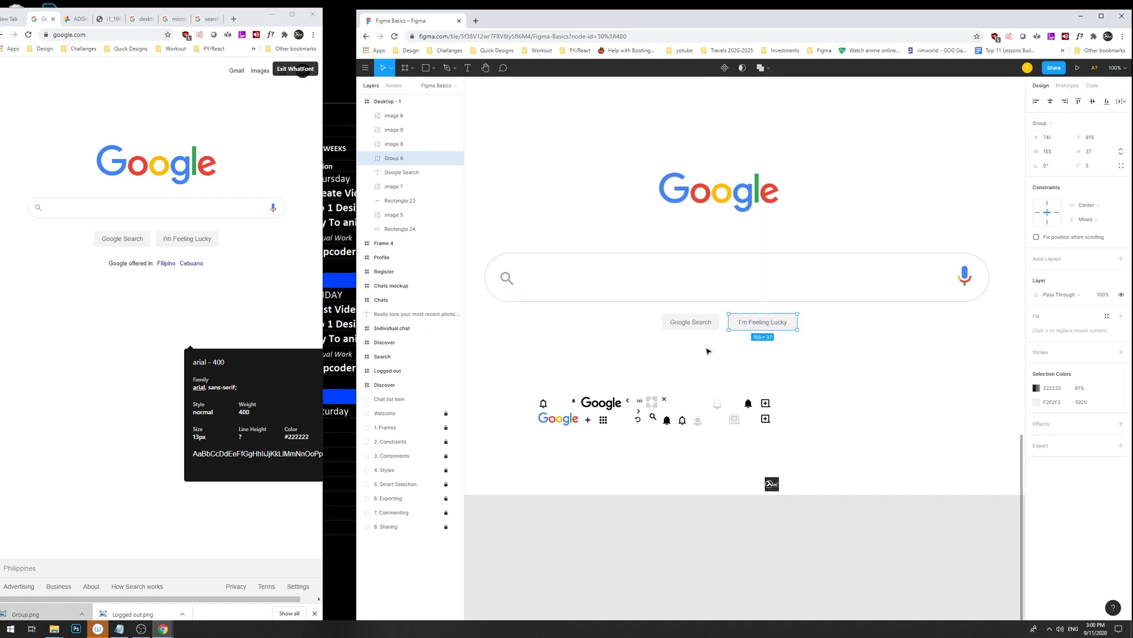
Add the text "Google offerd in: Filipino Cebuano" below the two buttons.
{"action": "left_click", "coordinate": [770, 356]}
{"action": "scroll", "coordinate": [771, 355], "scroll_direction": "down", "scroll_amount": 2}
{"action": "key", "text": "t"}
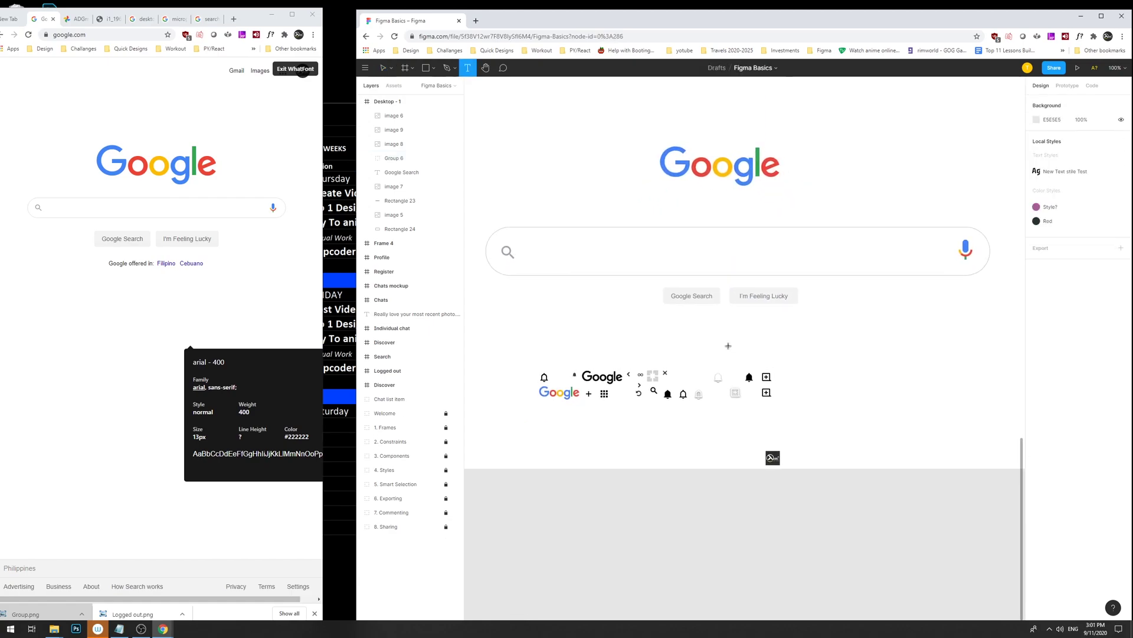
{"action": "left_click", "coordinate": [692, 322]}
{"action": "type", "text": "Gp"}
{"action": "key", "text": "BackSpace"}
{"action": "type", "text": "oogle offerd in: Fil"}
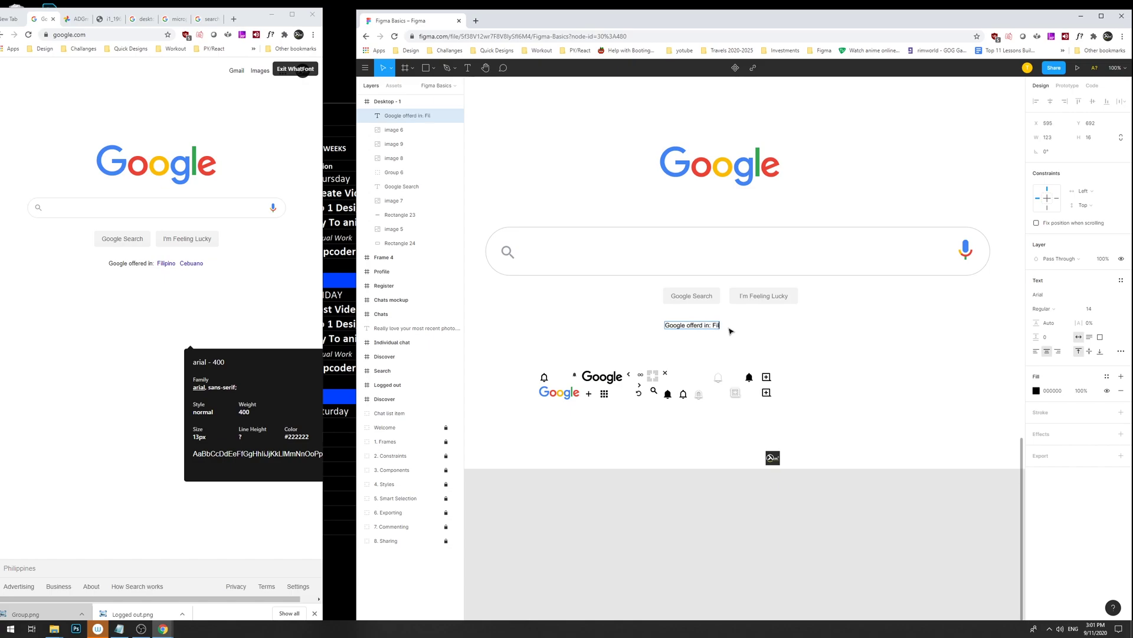
{"action": "type", "text": "ipino Cebuano"}
Widen the spacing before Filipino and Cebuano in the language text and move the text to about X 614, Y 672.
{"action": "left_click", "coordinate": [730, 331]}
{"action": "double_click", "coordinate": [696, 326]}
{"action": "left_click", "coordinate": [691, 325]}
{"action": "left_click", "coordinate": [716, 326]}
{"action": "key", "text": "Escape"}
{"action": "left_click_drag", "start_coordinate": [735, 328], "coordinate": [768, 318]}
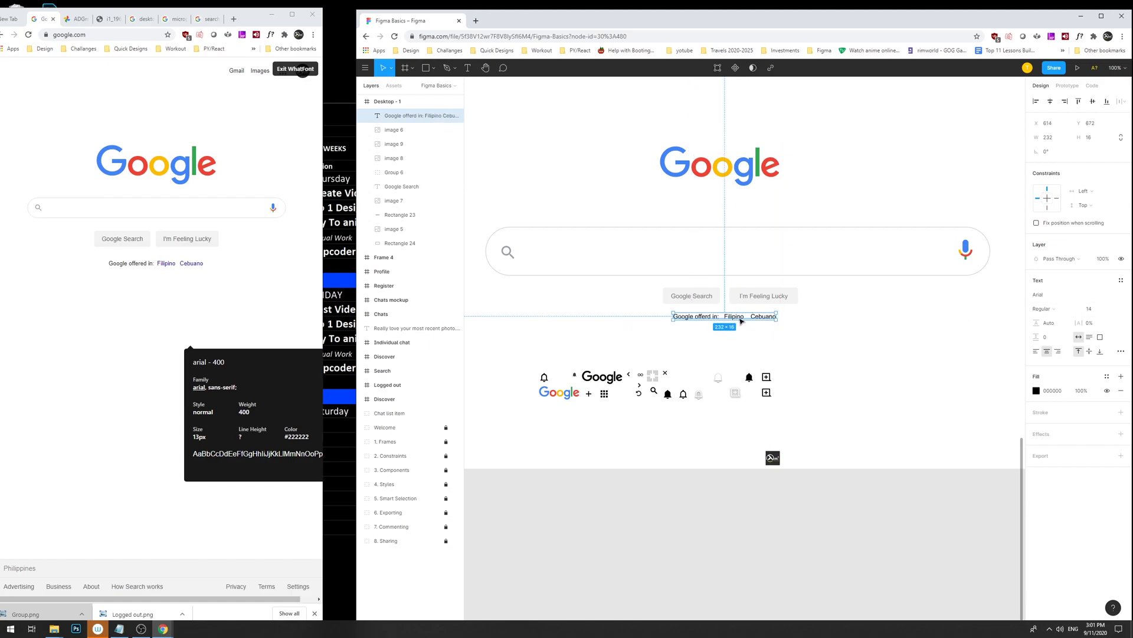
Colour the words Filipino and Cebuano in the language line with the blue sampled from the small coloured Google logo.
{"action": "double_click", "coordinate": [738, 317]}
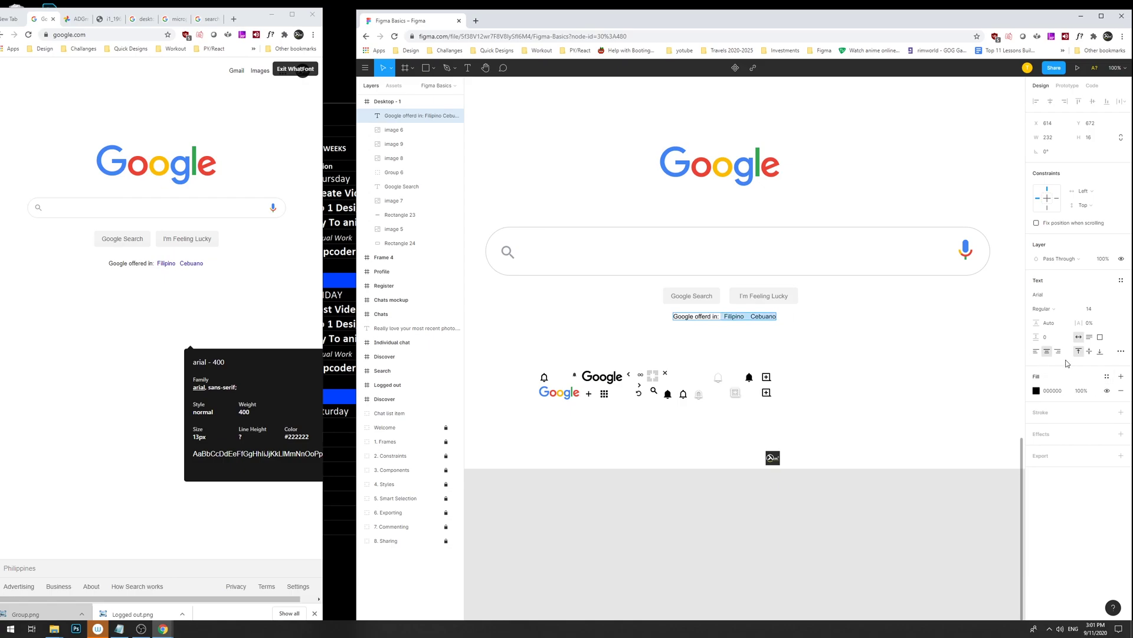
{"action": "left_click", "coordinate": [1038, 392]}
{"action": "left_click", "coordinate": [931, 524]}
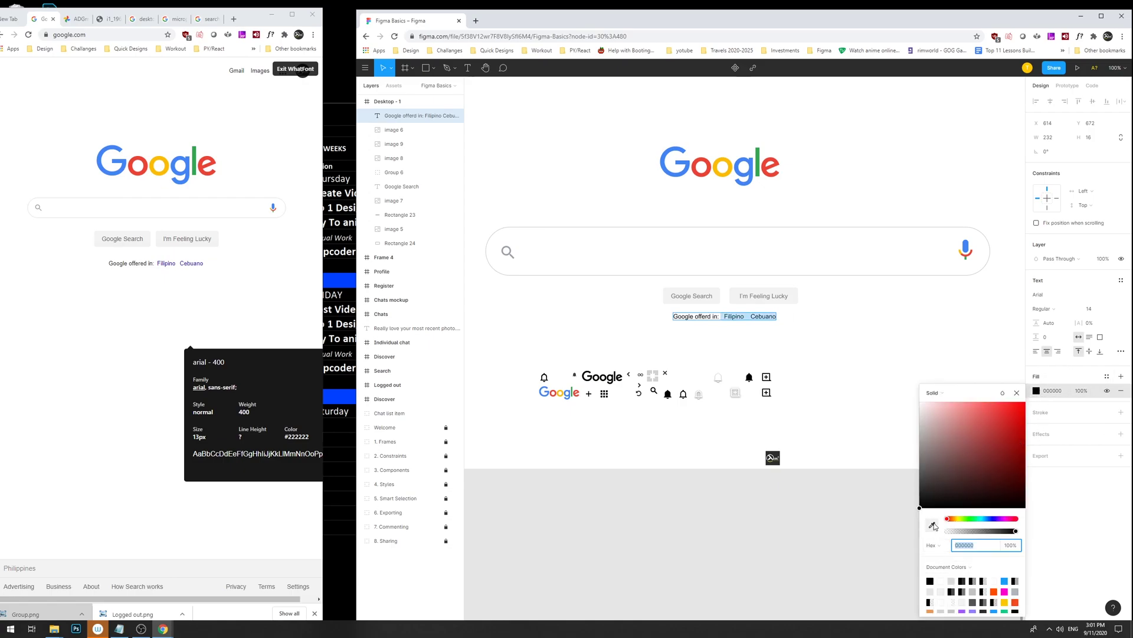
{"action": "left_click", "coordinate": [549, 391]}
{"action": "key", "text": "Escape"}
{"action": "left_click", "coordinate": [822, 345]}
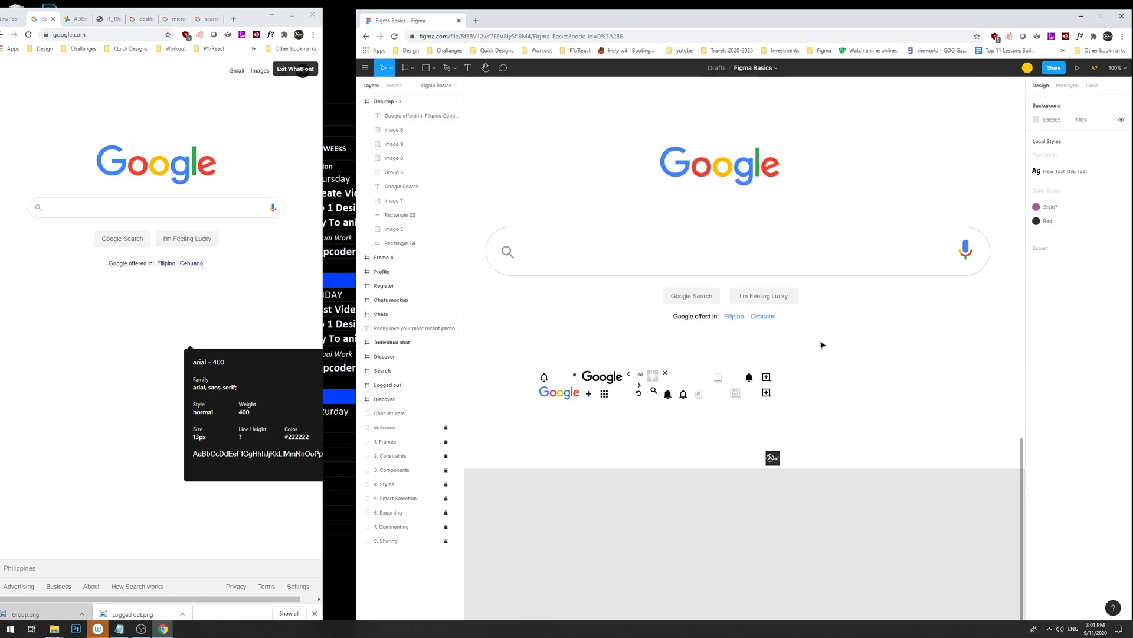
Darken the fill of Filipino and Cebuano and shift its hue to a deep indigo, about 2D1493.
{"action": "left_click", "coordinate": [731, 319]}
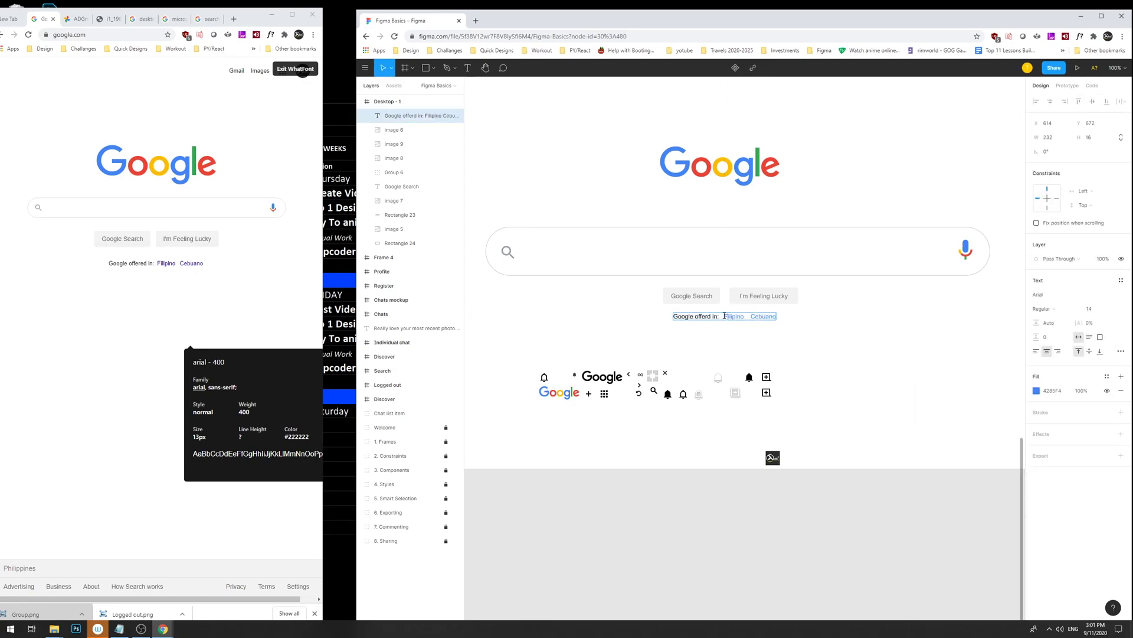
{"action": "left_click", "coordinate": [1038, 391]}
{"action": "left_click_drag", "start_coordinate": [986, 438], "coordinate": [1006, 455]}
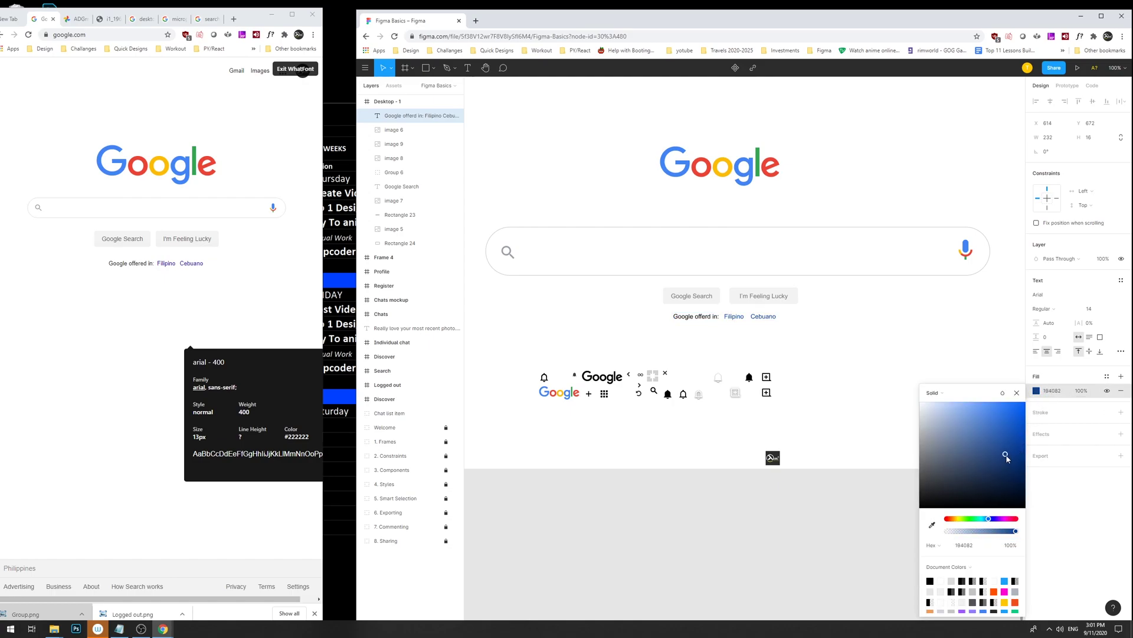
{"action": "left_click_drag", "start_coordinate": [994, 520], "coordinate": [997, 520]}
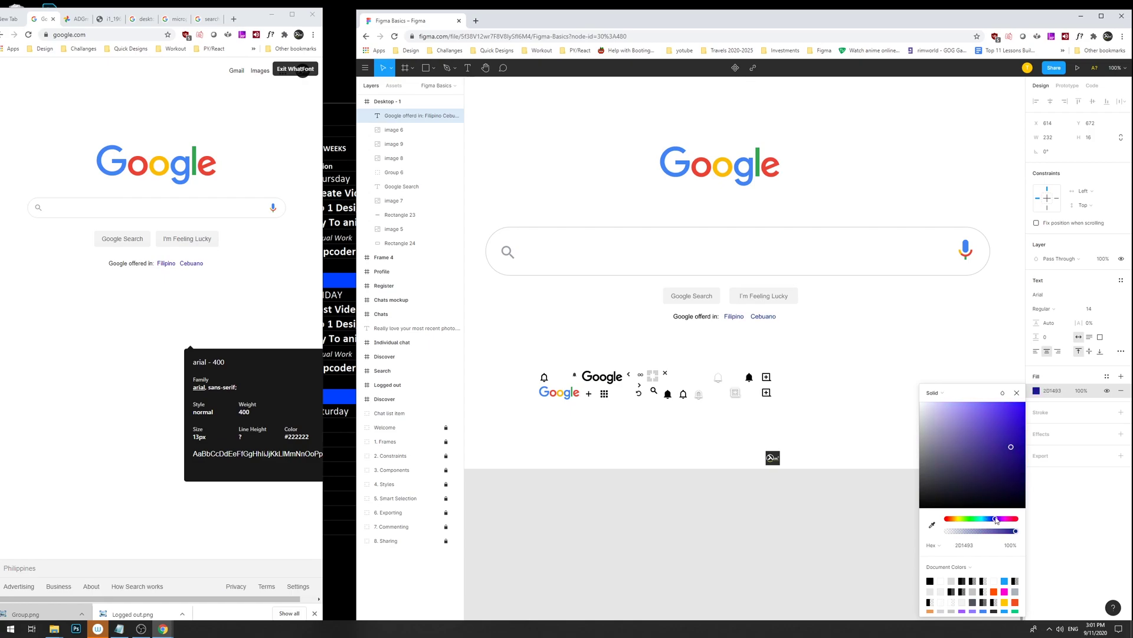
{"action": "key", "text": "Escape"}
{"action": "left_click", "coordinate": [778, 331]}
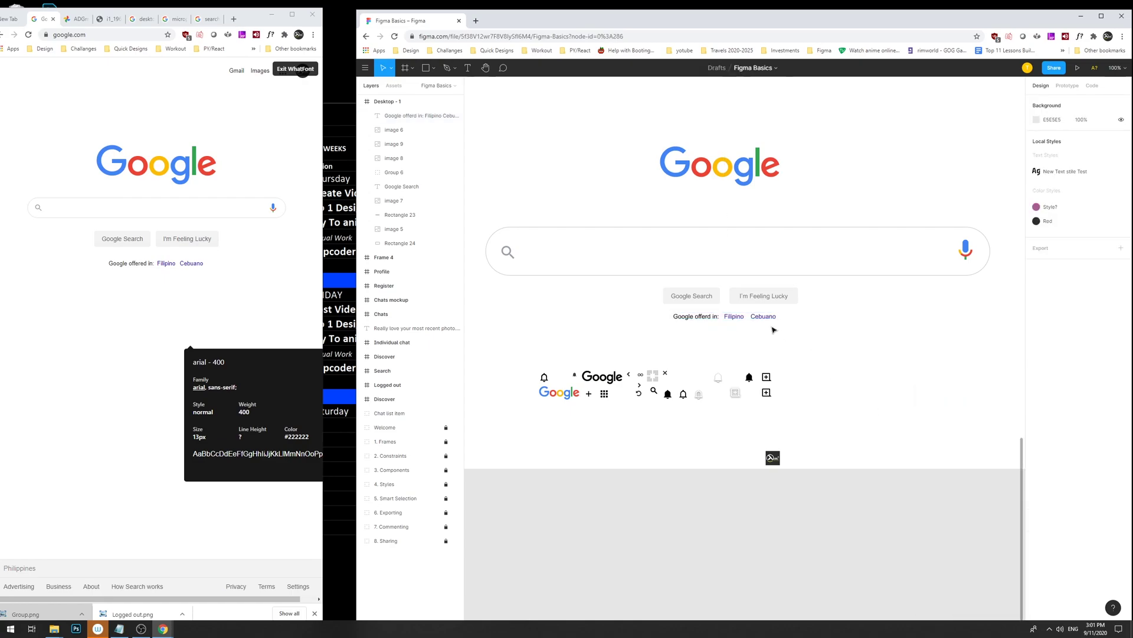
Set the fill of the "Google offerd in:" part of the language line to 222222.
{"action": "left_click_drag", "start_coordinate": [768, 321], "coordinate": [643, 316]}
{"action": "key", "text": "ctrl+z"}
{"action": "double_click", "coordinate": [691, 318]}
{"action": "left_click_drag", "start_coordinate": [722, 318], "coordinate": [624, 318]}
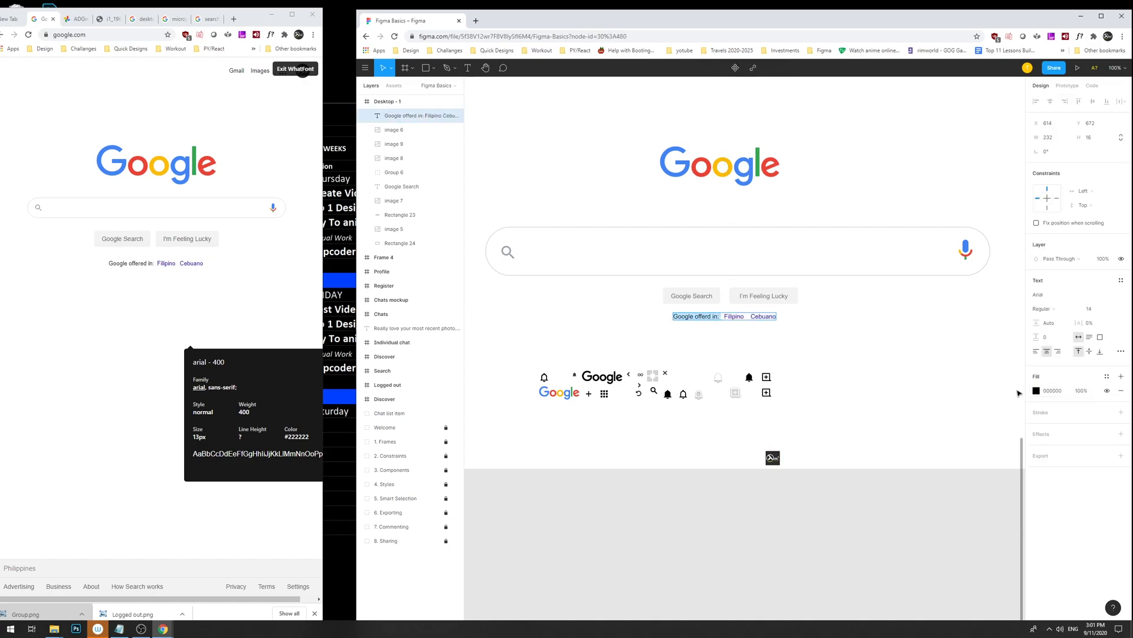
{"action": "left_click", "coordinate": [1036, 391]}
{"action": "left_click", "coordinate": [931, 581]}
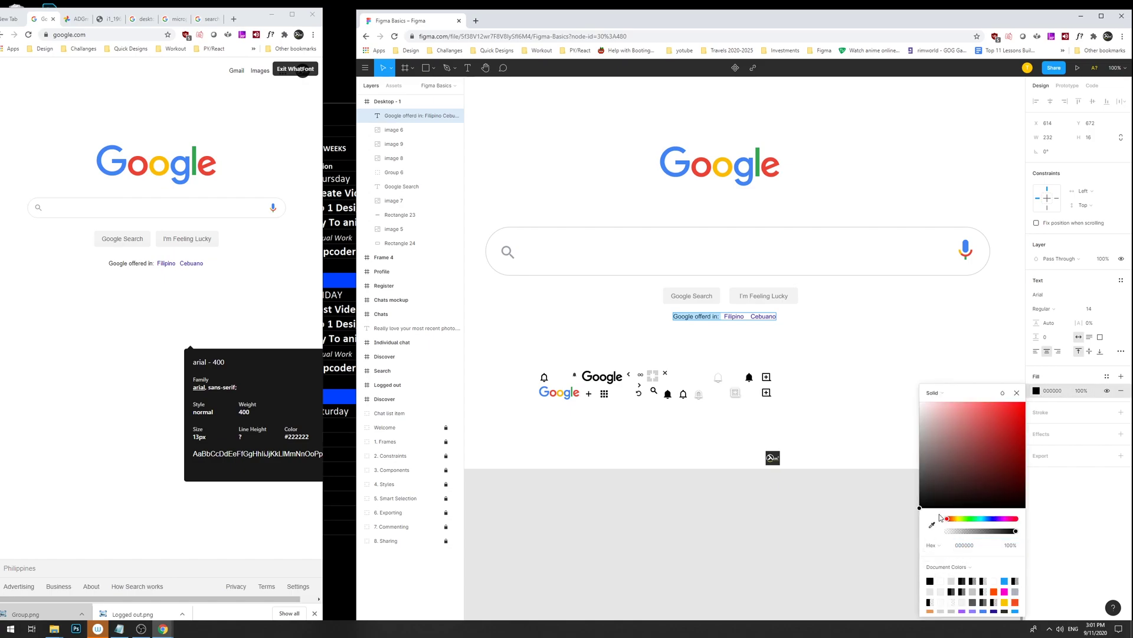
{"action": "left_click", "coordinate": [976, 543]}
{"action": "type", "text": "2"}
{"action": "left_click", "coordinate": [810, 376]}
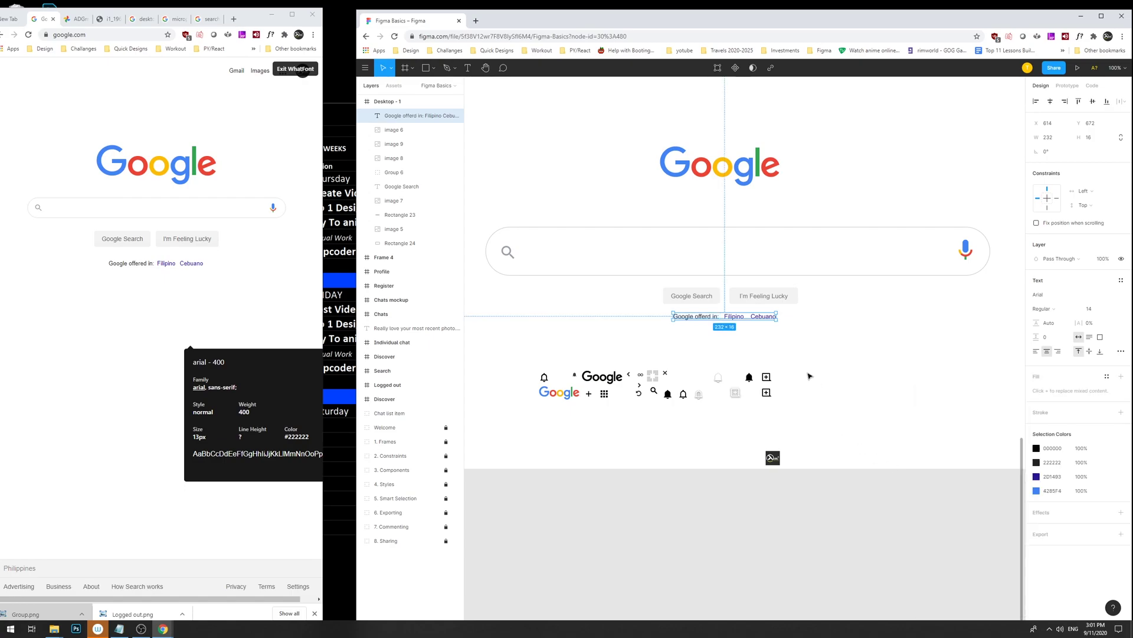
Select the icon sheet image together with the language line above it and delete both.
{"action": "left_click", "coordinate": [810, 363]}
{"action": "left_click_drag", "start_coordinate": [826, 353], "coordinate": [825, 375]}
{"action": "scroll", "coordinate": [824, 374], "scroll_direction": "up", "scroll_amount": 1}
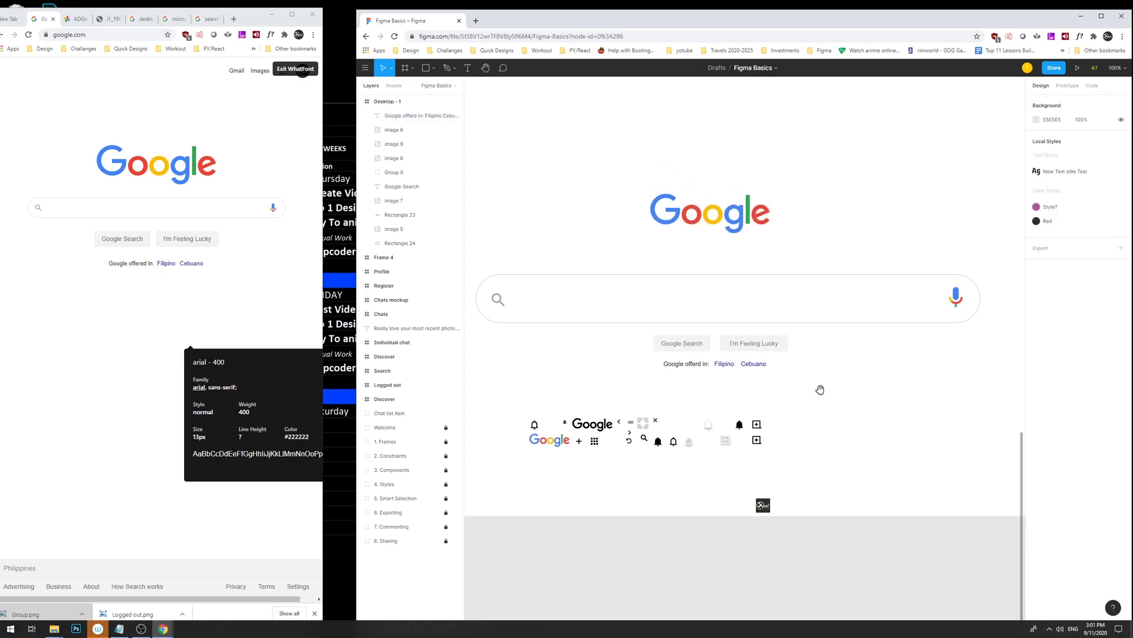
{"action": "left_click_drag", "start_coordinate": [882, 494], "coordinate": [883, 496]}
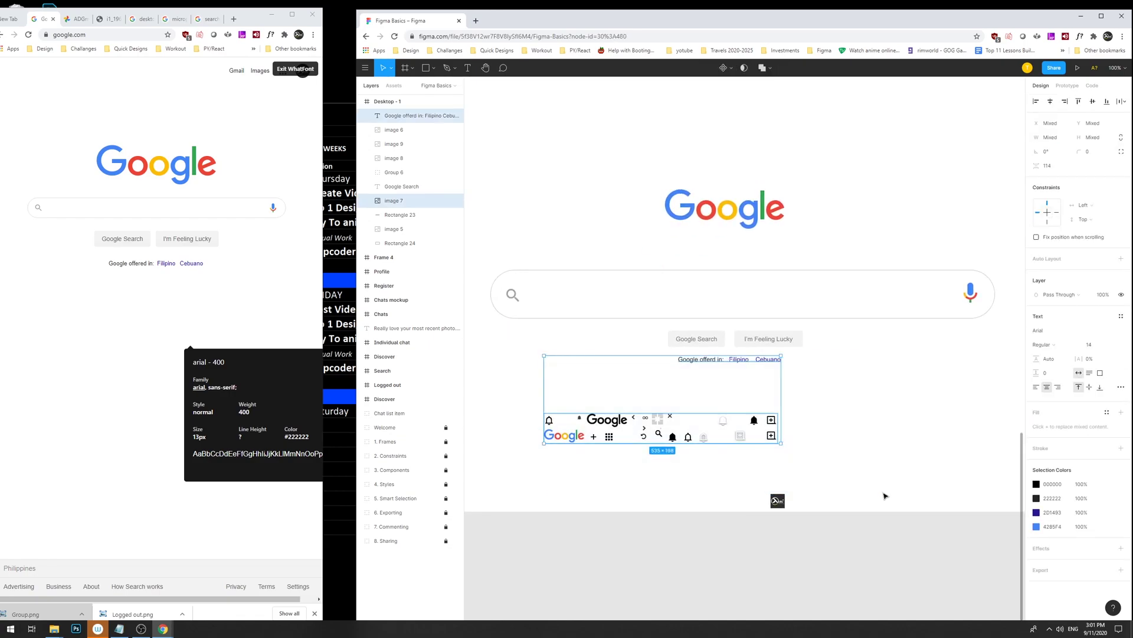
{"action": "key", "text": "Delete"}
Place the profile picture in the frame's upper-right area at about 139 × 139 and draw a circle over it.
{"action": "left_click_drag", "start_coordinate": [664, 161], "coordinate": [608, 233]}
{"action": "mouse_move", "coordinate": [601, 154]}
{"action": "left_mouse_down"}
{"action": "mouse_move", "coordinate": [554, 271]}
{"action": "mouse_move", "coordinate": [567, 151]}
{"action": "left_mouse_up"}
{"action": "mouse_move", "coordinate": [741, 499]}
{"action": "left_mouse_down"}
{"action": "mouse_move", "coordinate": [856, 133]}
{"action": "mouse_move", "coordinate": [769, 285]}
{"action": "mouse_move", "coordinate": [803, 266]}
{"action": "mouse_move", "coordinate": [818, 236]}
{"action": "mouse_move", "coordinate": [817, 299]}
{"action": "mouse_move", "coordinate": [772, 243]}
{"action": "left_mouse_up"}
{"action": "left_click", "coordinate": [856, 330]}
{"action": "key", "text": "o"}
{"action": "left_click", "coordinate": [853, 322]}
Try to use the selected profile picture and circle as a mask with the picture behind the circle.
{"action": "right_click", "coordinate": [788, 260]}
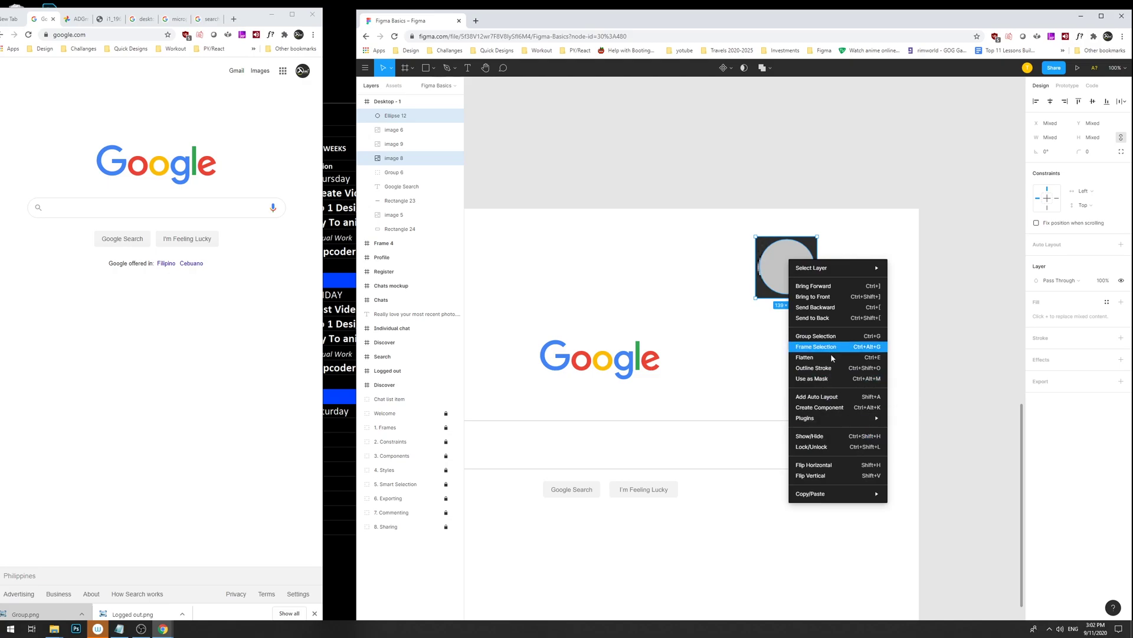
{"action": "left_click", "coordinate": [828, 378]}
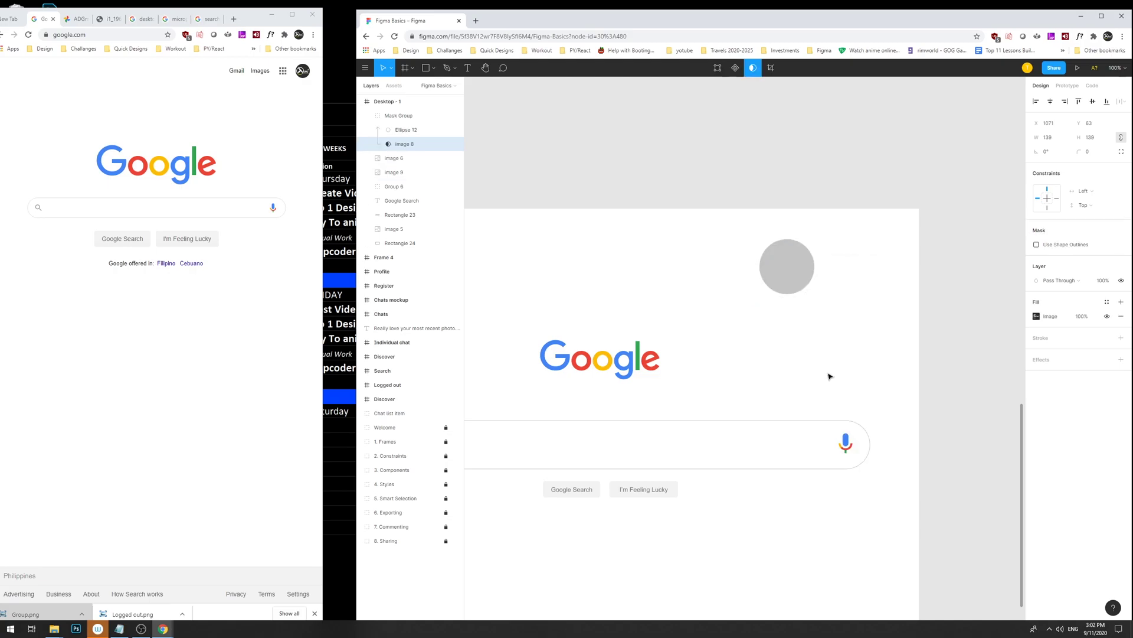
{"action": "key", "text": "ctrl+z"}
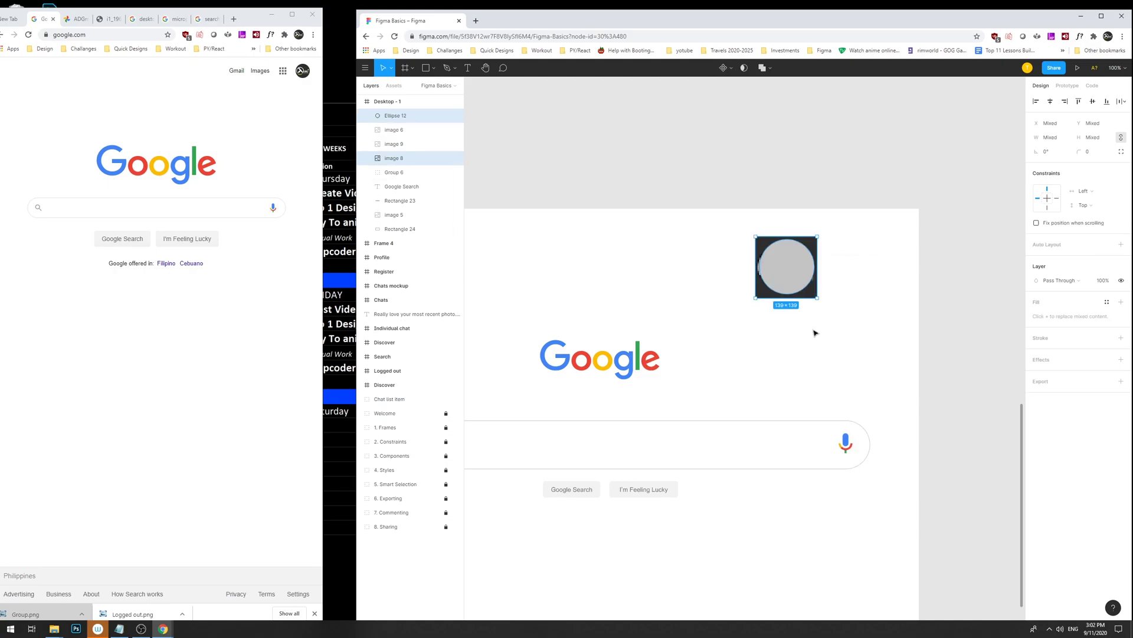
Bring the profile picture in front of the circle and use the circle as its mask.
{"action": "left_click", "coordinate": [830, 312]}
{"action": "left_click", "coordinate": [815, 295]}
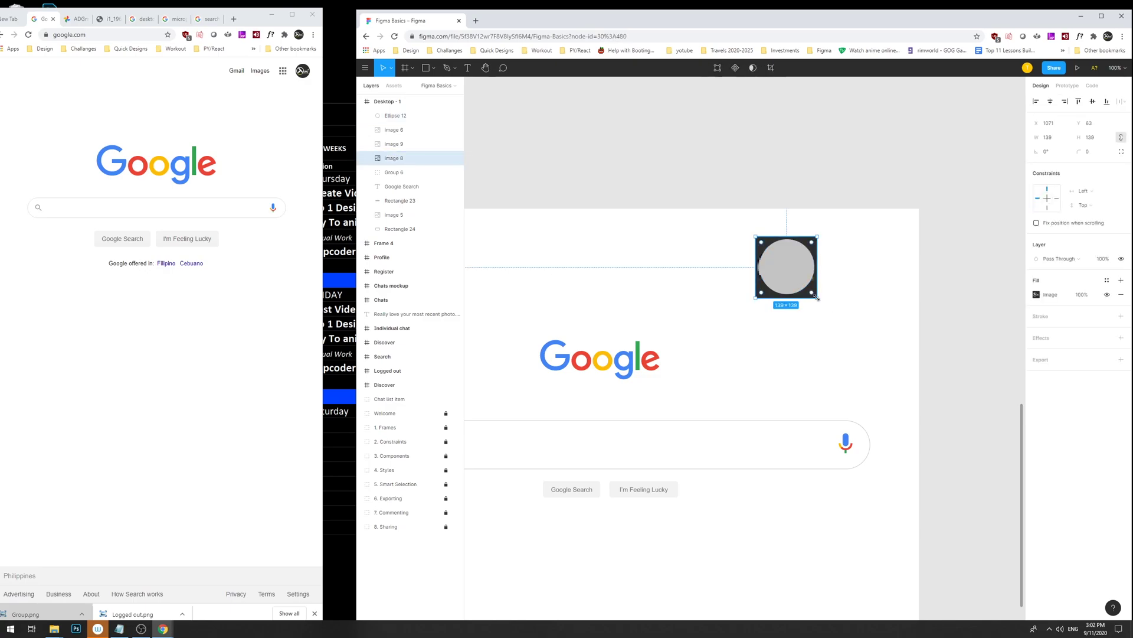
{"action": "key", "text": "ctrl+x"}
{"action": "key", "text": "ctrl+v"}
{"action": "left_click_drag", "start_coordinate": [860, 331], "coordinate": [753, 235]}
{"action": "right_click", "coordinate": [765, 254]}
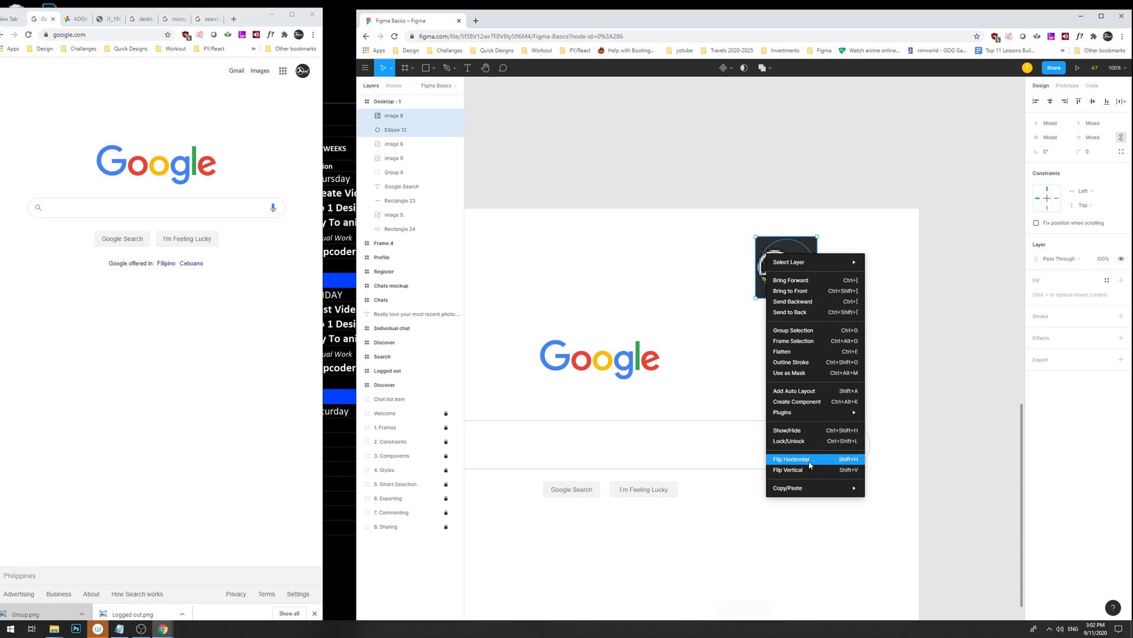
{"action": "left_click", "coordinate": [810, 373]}
Try to adjust the profile picture inside its circular mask.
{"action": "double_click", "coordinate": [767, 260]}
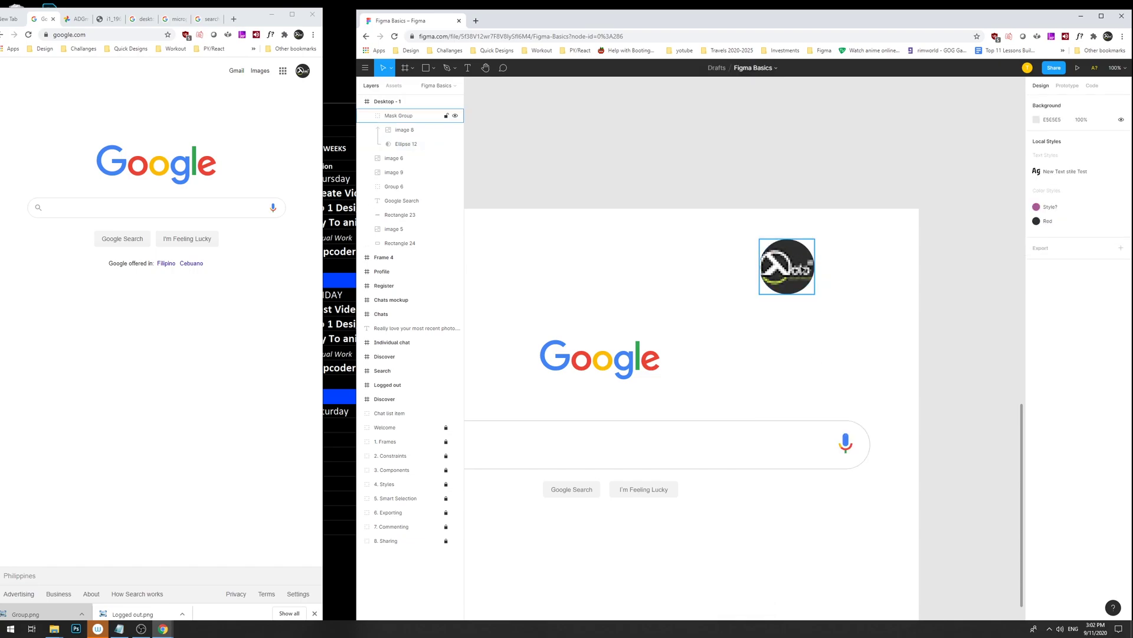
{"action": "left_click_drag", "start_coordinate": [816, 236], "coordinate": [819, 239]}
{"action": "key", "text": "ctrl+z"}
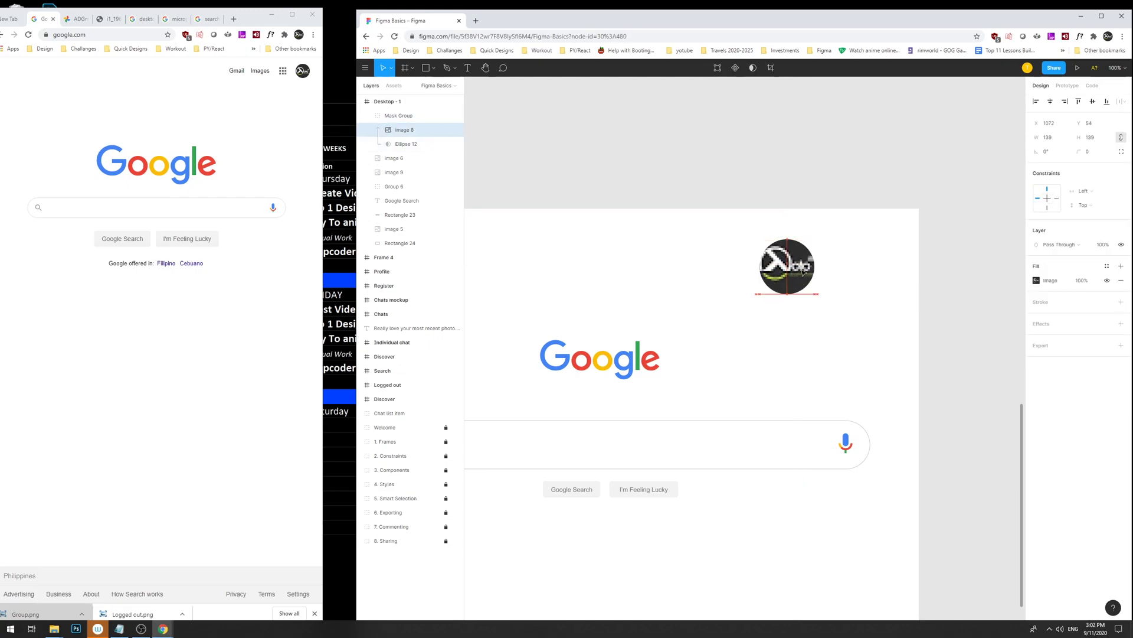
{"action": "left_click_drag", "start_coordinate": [817, 236], "coordinate": [814, 242]}
{"action": "left_click", "coordinate": [812, 296]}
{"action": "key", "text": "ctrl+z"}
Shrink the masked profile picture to a small avatar and place it near the frame's top-right corner.
{"action": "left_click", "coordinate": [807, 288]}
{"action": "left_click_drag", "start_coordinate": [813, 293], "coordinate": [895, 233]}
{"action": "left_click", "coordinate": [783, 244]}
Add the text "Gmail Images" in the frame's upper-right area, with a wide gap between the two words.
{"action": "key", "text": "t"}
{"action": "left_click", "coordinate": [782, 244]}
{"action": "type", "text": "Gma"}
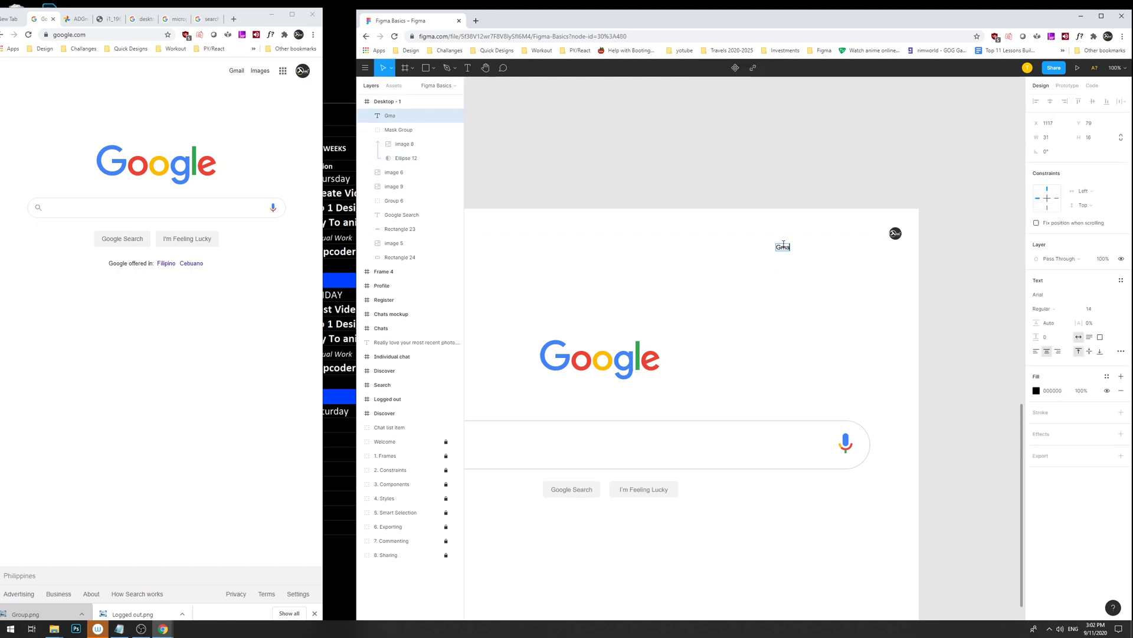
{"action": "type", "text": "il Images"}
{"action": "key", "text": "BackSpace"}
{"action": "key", "text": "BackSpace"}
{"action": "key", "text": "BackSpace"}
{"action": "key", "text": "BackSpace"}
{"action": "key", "text": "BackSpace"}
{"action": "key", "text": "BackSpace"}
{"action": "key", "text": "BackSpace"}
{"action": "type", "text": "Images"}
{"action": "key", "text": "Escape"}
{"action": "left_click", "coordinate": [896, 291]}
Adjust the gap between Gmail and Images and move the text beside the avatar at about X 1174, Y 48.
{"action": "left_click_drag", "start_coordinate": [804, 249], "coordinate": [850, 238]}
{"action": "double_click", "coordinate": [836, 235]}
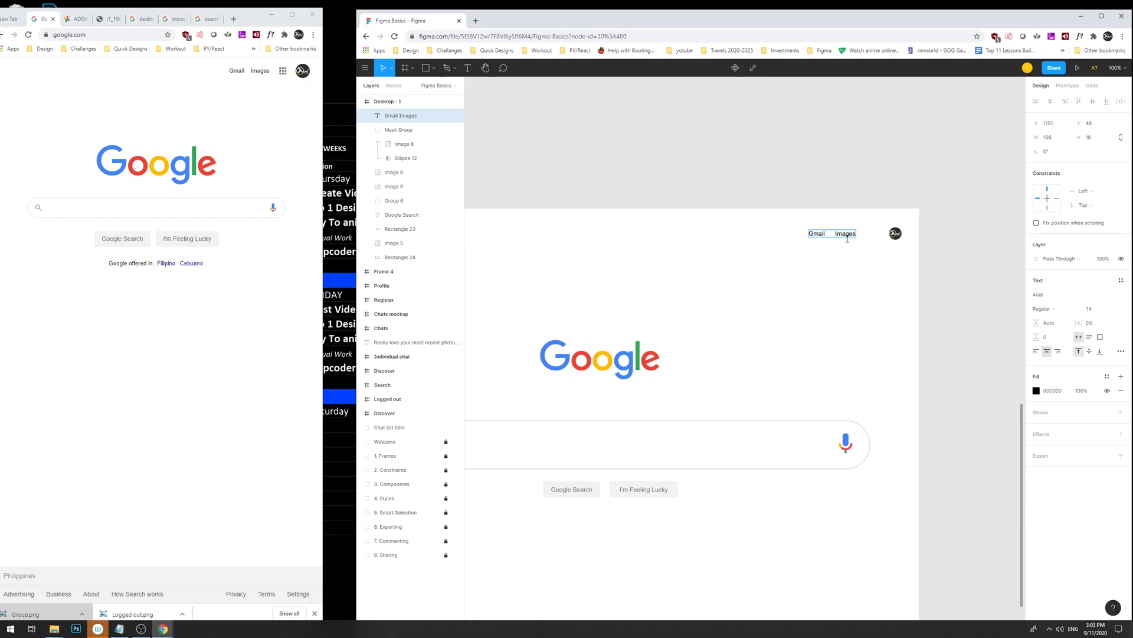
{"action": "key", "text": "Escape"}
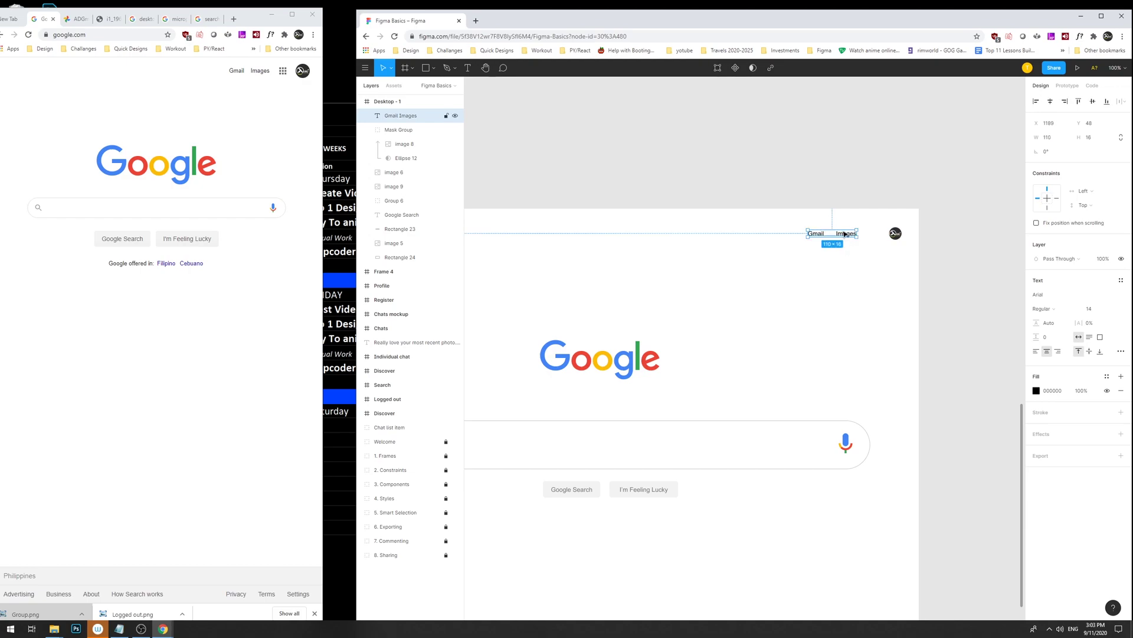
{"action": "double_click", "coordinate": [835, 235]}
{"action": "left_click", "coordinate": [835, 235]}
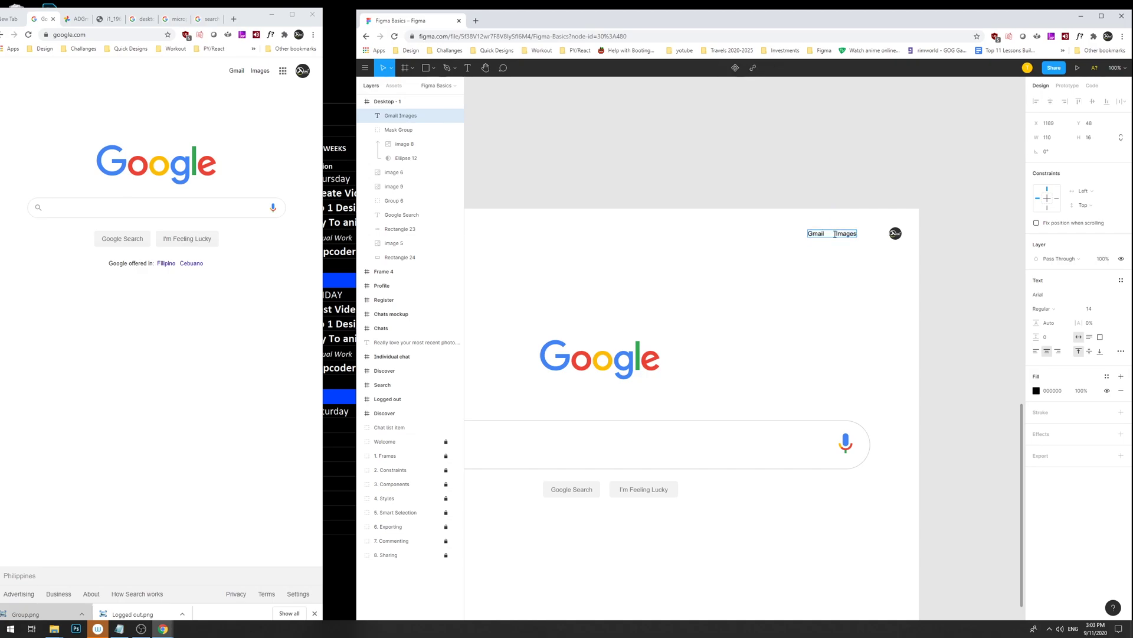
{"action": "key", "text": "Escape"}
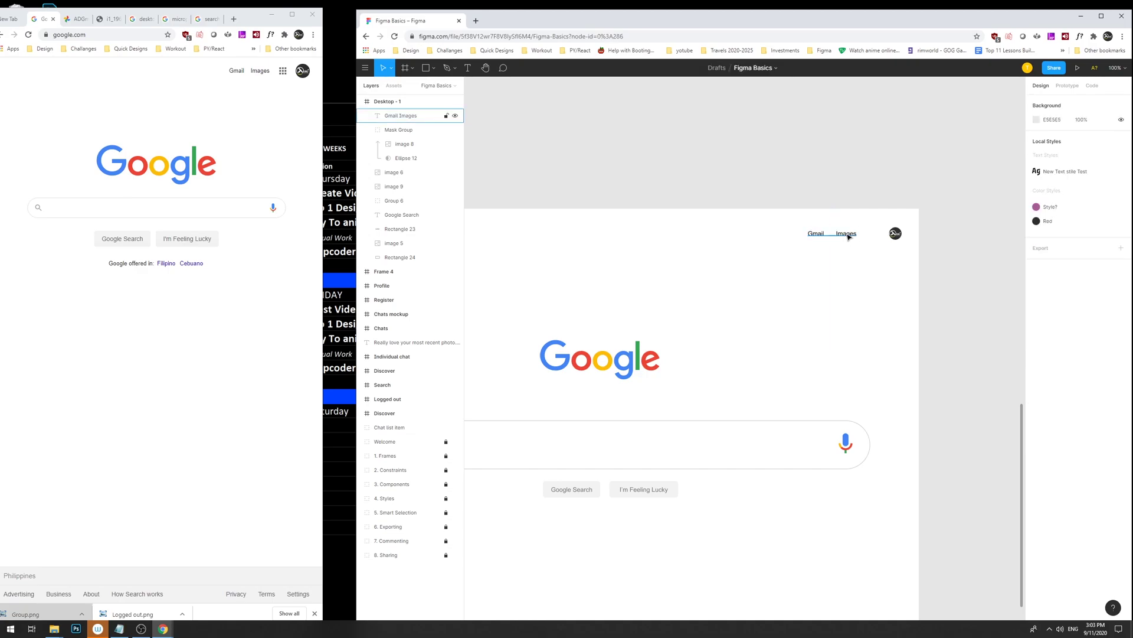
{"action": "left_click_drag", "start_coordinate": [840, 234], "coordinate": [782, 219]}
{"action": "scroll", "coordinate": [756, 182], "scroll_direction": "down", "scroll_amount": 3}
{"action": "scroll", "coordinate": [855, 192], "scroll_direction": "left", "scroll_amount": 3}
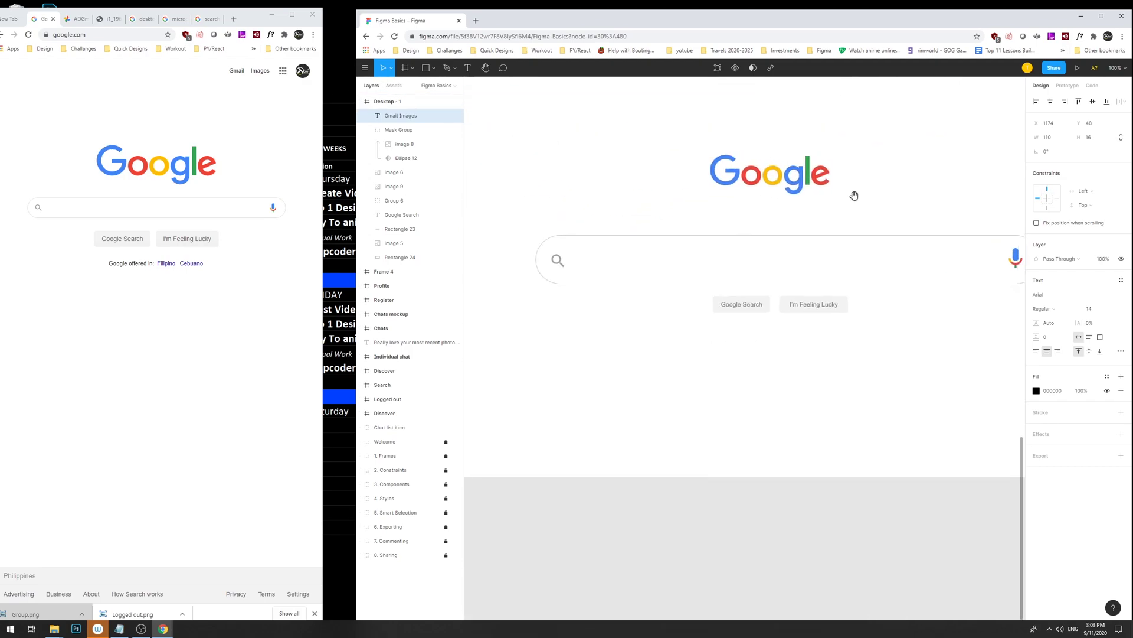
{"action": "right_click", "coordinate": [281, 70]}
{"action": "left_click", "coordinate": [235, 105]}
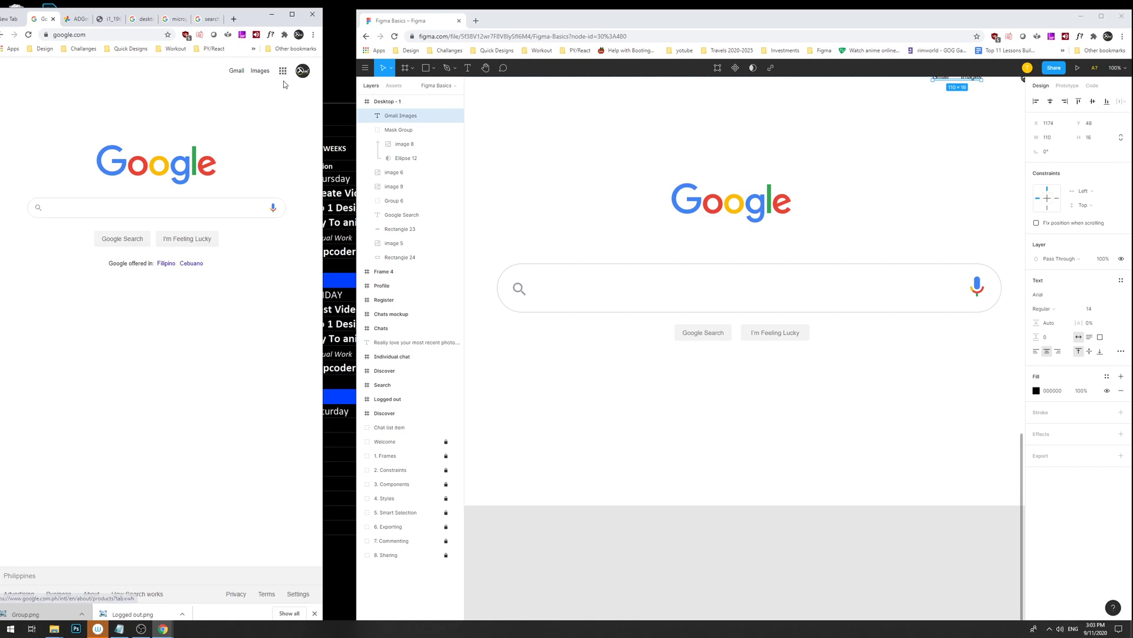
{"action": "right_click", "coordinate": [284, 85]}
{"action": "left_click", "coordinate": [209, 97]}
{"action": "left_click", "coordinate": [962, 177]}
Draw a 14 × 14 square below the Gmail Images text and duplicate it into a three-by-three grid.
{"action": "left_click_drag", "start_coordinate": [986, 143], "coordinate": [757, 254]}
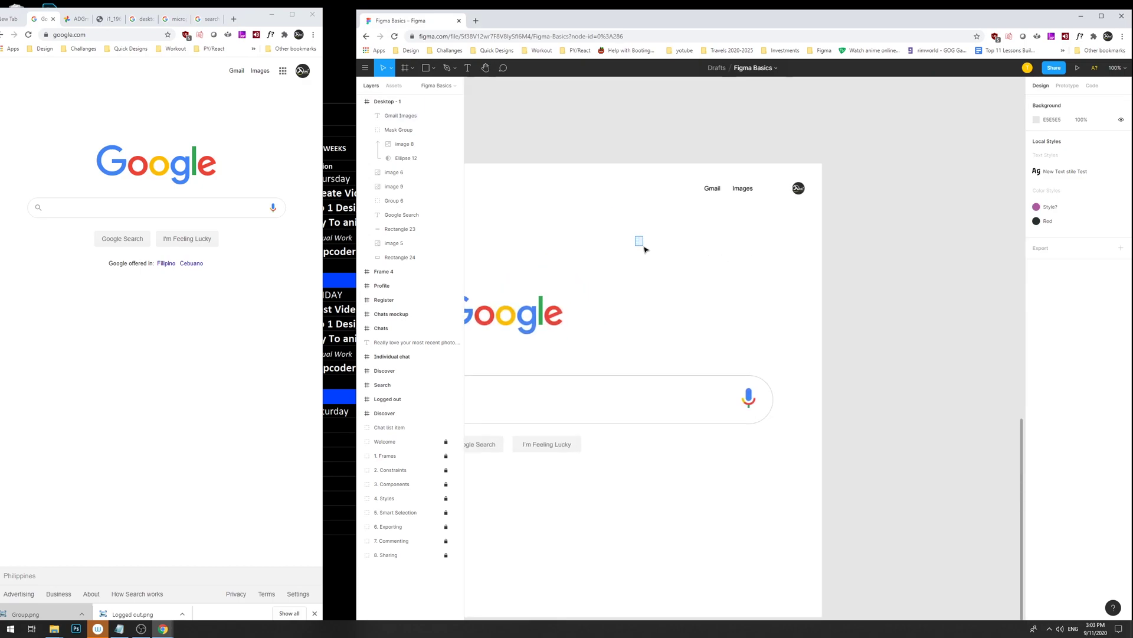
{"action": "key", "text": "r"}
{"action": "left_click_drag", "start_coordinate": [637, 231], "coordinate": [654, 260]}
{"action": "key", "text": "ctrl+d"}
{"action": "key", "text": "ctrl+d"}
{"action": "key", "text": "ctrl+d"}
{"action": "key", "text": "ctrl+d"}
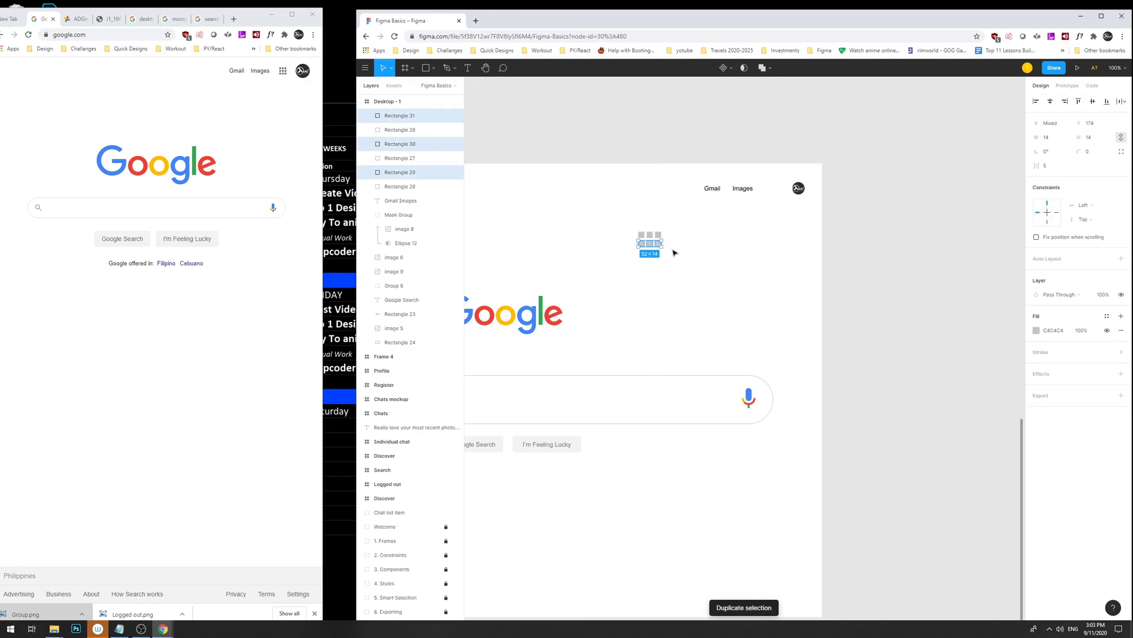
Select the nine grid squares and set the vertical spacing between their rows to 7.
{"action": "left_click_drag", "start_coordinate": [618, 217], "coordinate": [676, 260]}
{"action": "scroll", "coordinate": [675, 260], "scroll_direction": "up", "scroll_amount": 6}
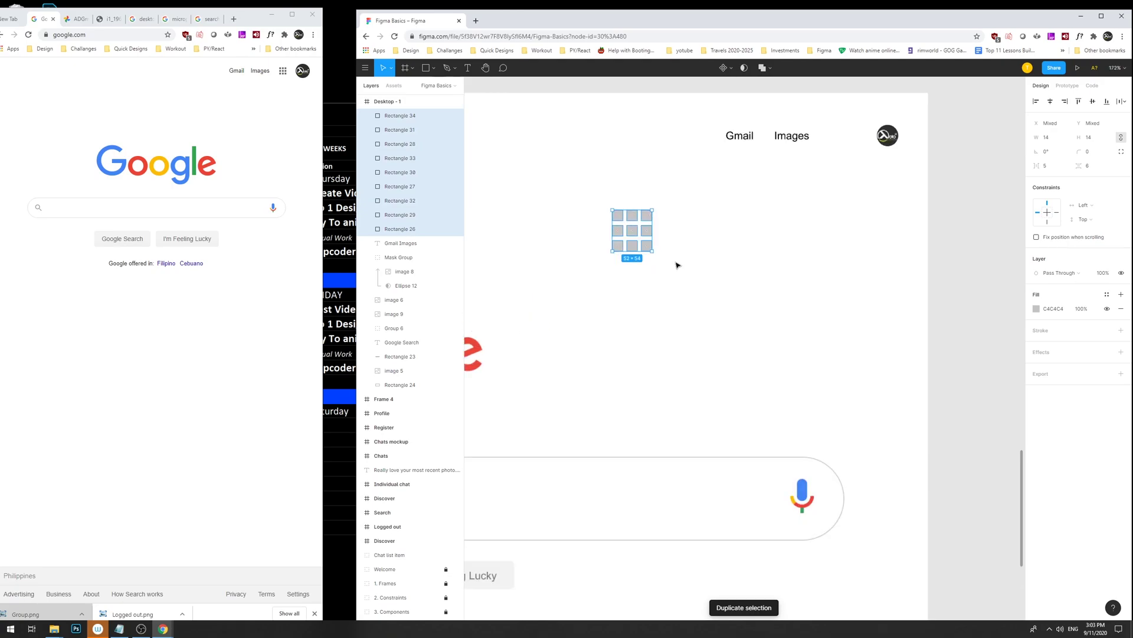
{"action": "left_click_drag", "start_coordinate": [610, 191], "coordinate": [611, 194]}
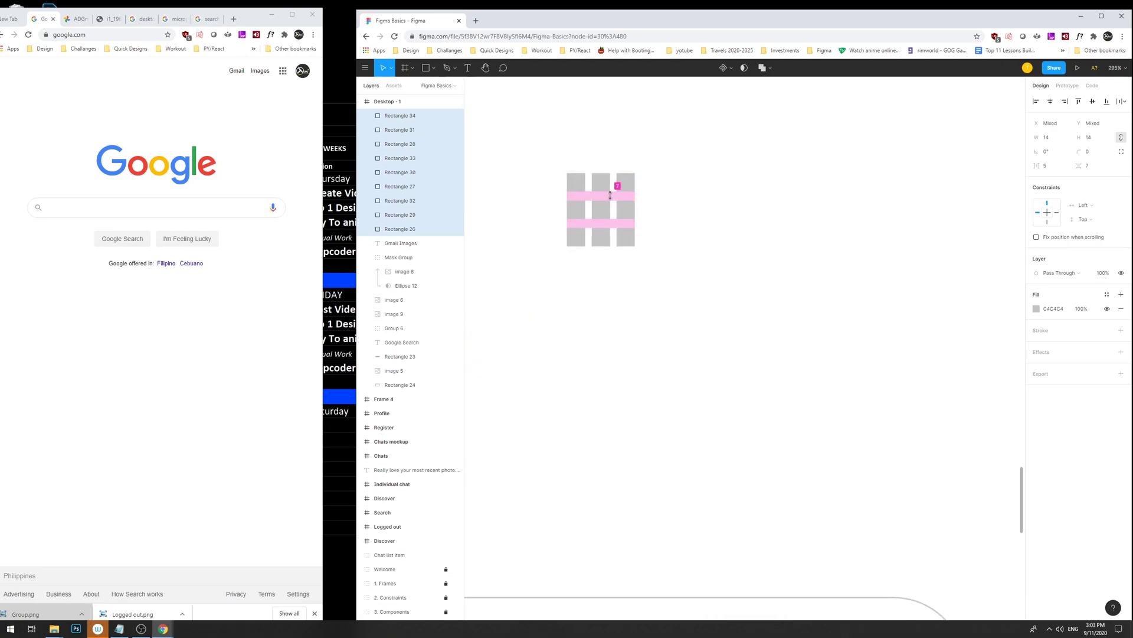
{"action": "left_click", "coordinate": [664, 207]}
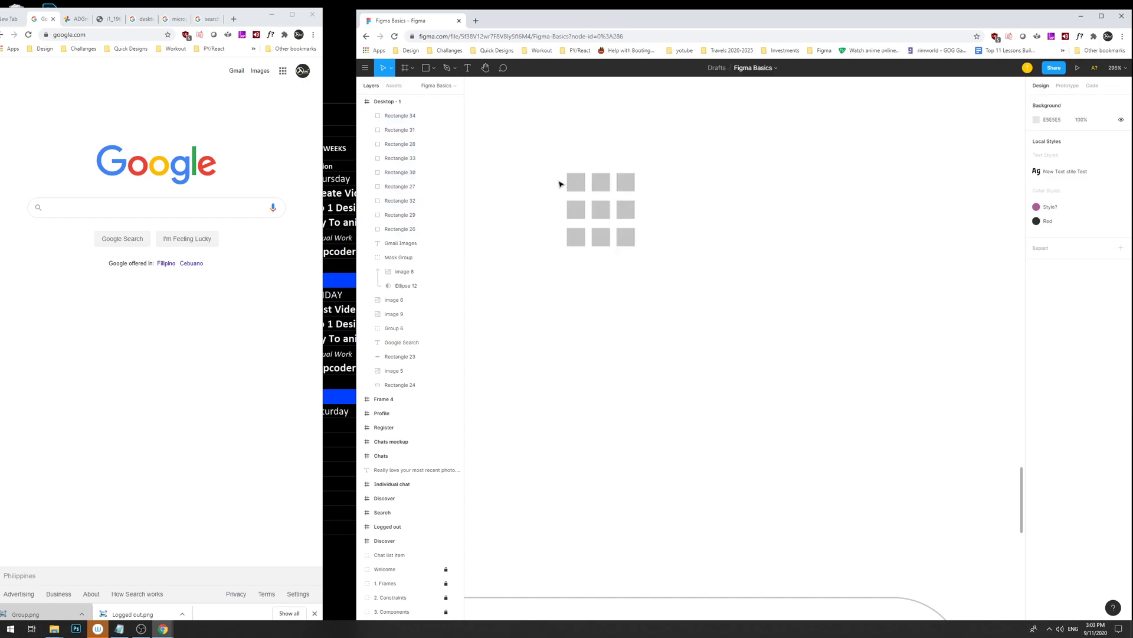
Set the vertical spacing between the grid's rows to 5, matching the horizontal spacing of its squares.
{"action": "left_click_drag", "start_coordinate": [549, 174], "coordinate": [608, 180]}
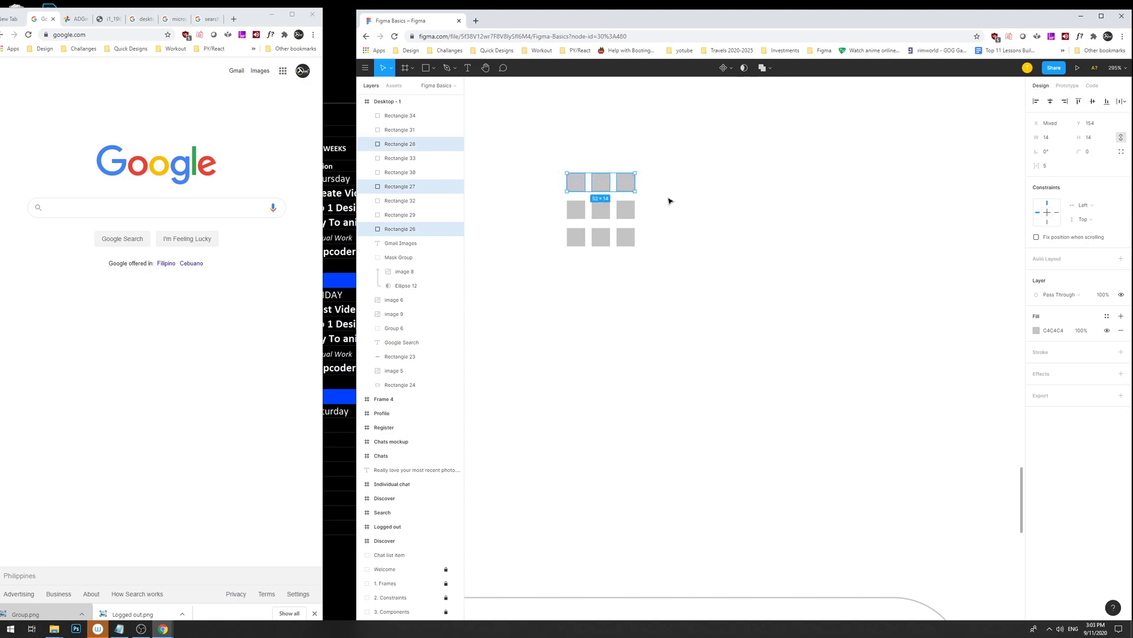
{"action": "scroll", "coordinate": [670, 197], "scroll_direction": "up", "scroll_amount": 5}
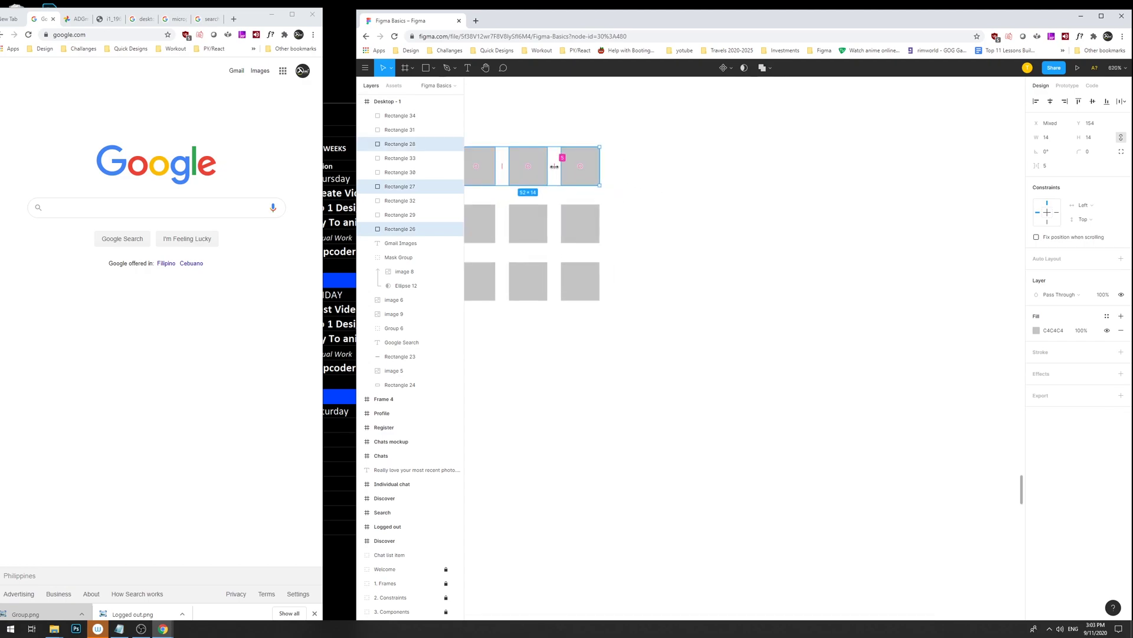
{"action": "left_click_drag", "start_coordinate": [634, 203], "coordinate": [747, 213]}
{"action": "left_click_drag", "start_coordinate": [749, 328], "coordinate": [619, 210]}
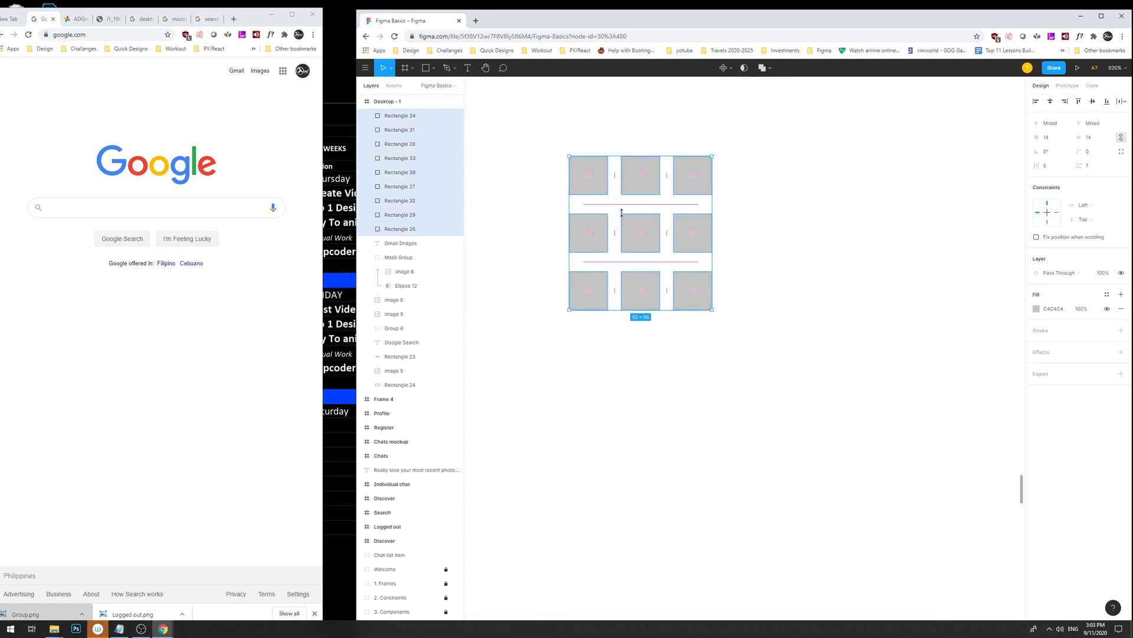
{"action": "left_click", "coordinate": [749, 218]}
{"action": "left_click_drag", "start_coordinate": [759, 328], "coordinate": [580, 158]}
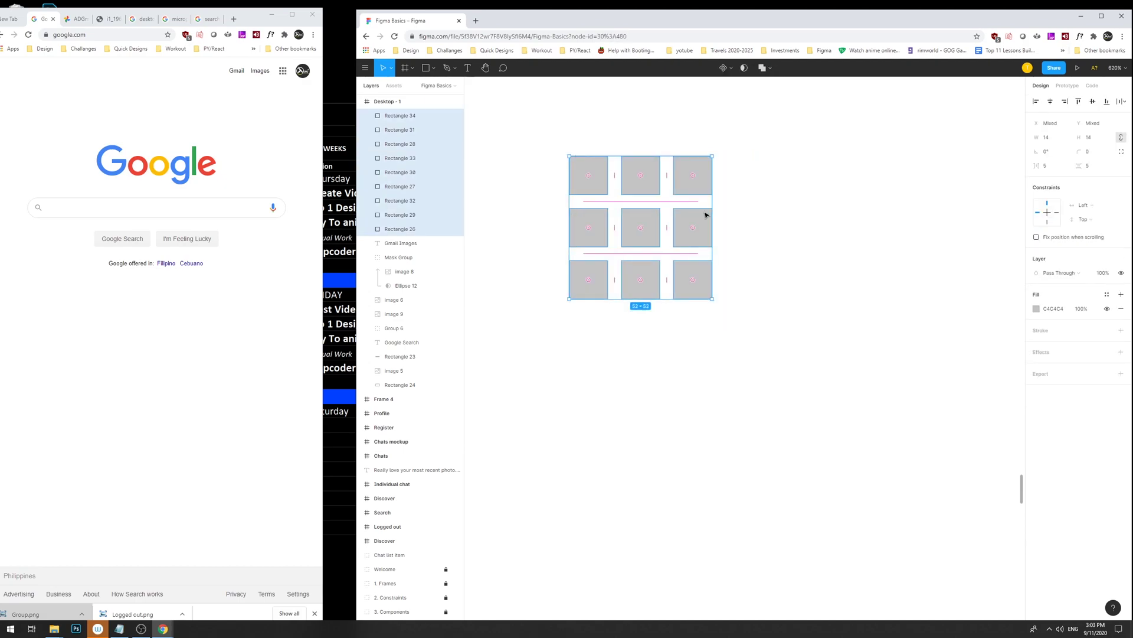
Set the fill color of the nine selected grid squares to 222222.
{"action": "key", "text": "ctrl+minus"}
{"action": "key", "text": "ctrl+minus"}
{"action": "left_click_drag", "start_coordinate": [769, 271], "coordinate": [742, 249]}
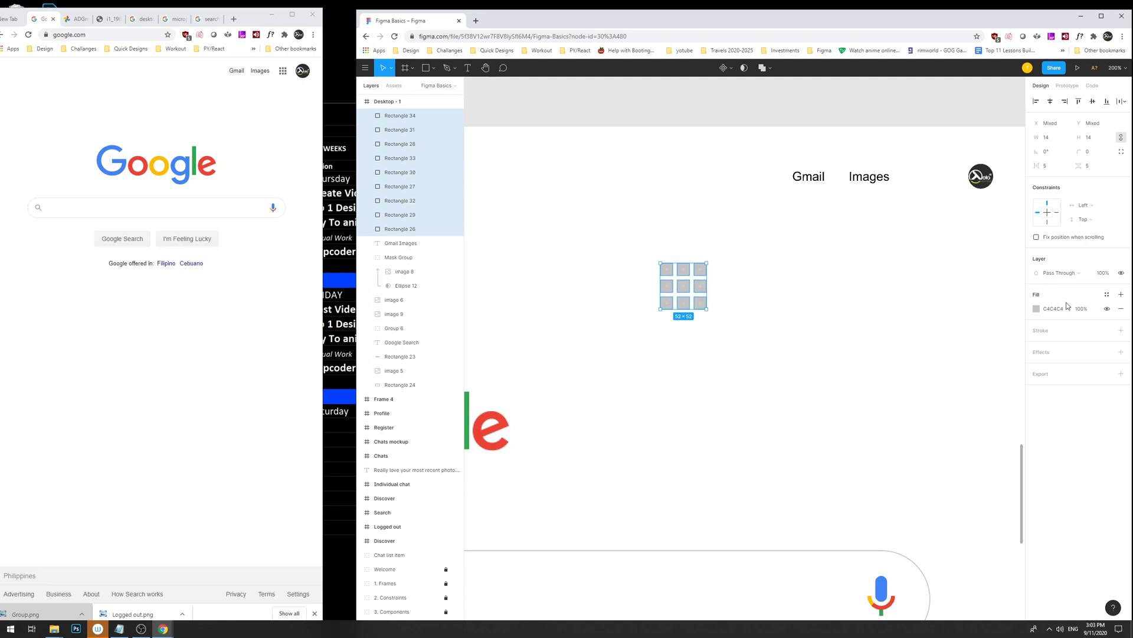
{"action": "left_click", "coordinate": [1037, 310]}
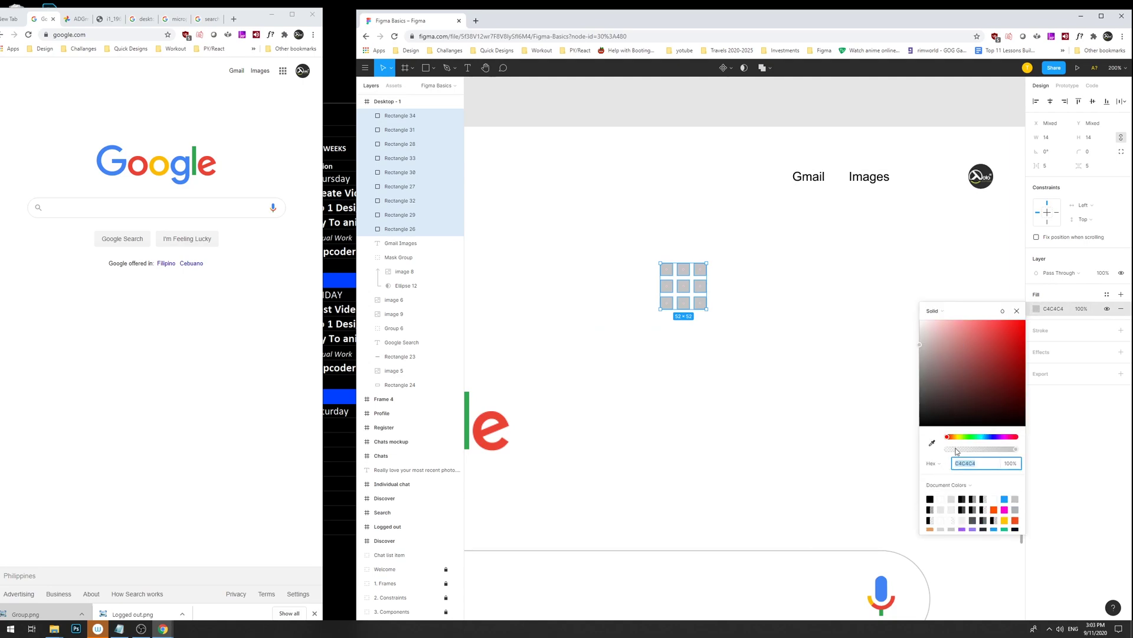
{"action": "type", "text": "222222"}
{"action": "key", "text": "Return"}
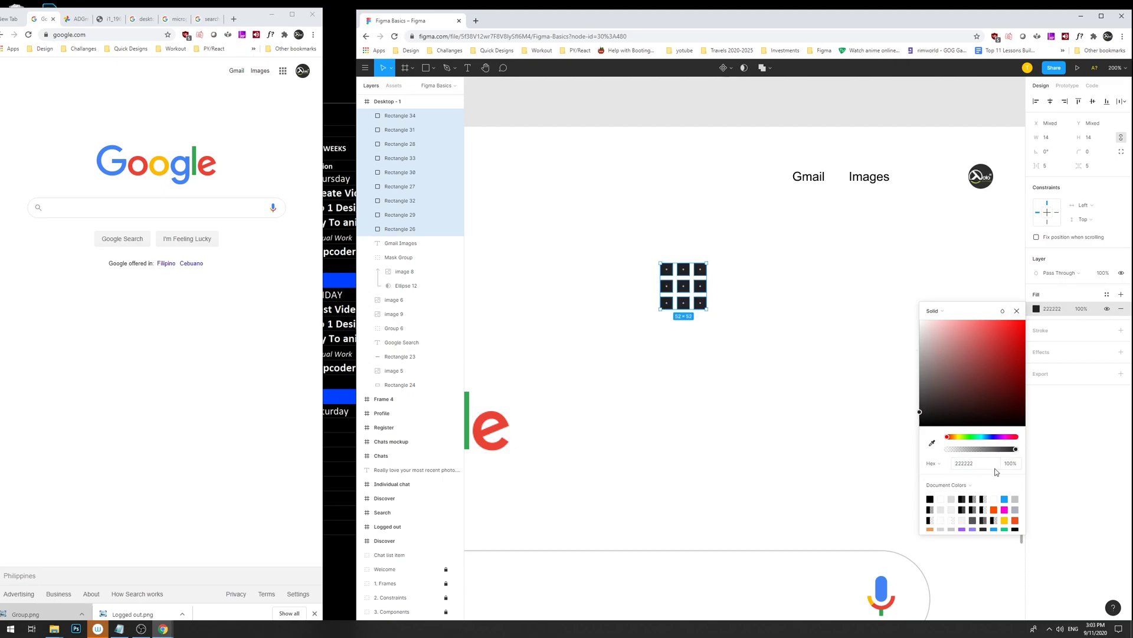
{"action": "left_click", "coordinate": [1025, 515]}
Try a dark reddish-brown fill on the grid squares and set the color back to 222222.
{"action": "left_click", "coordinate": [1051, 309]}
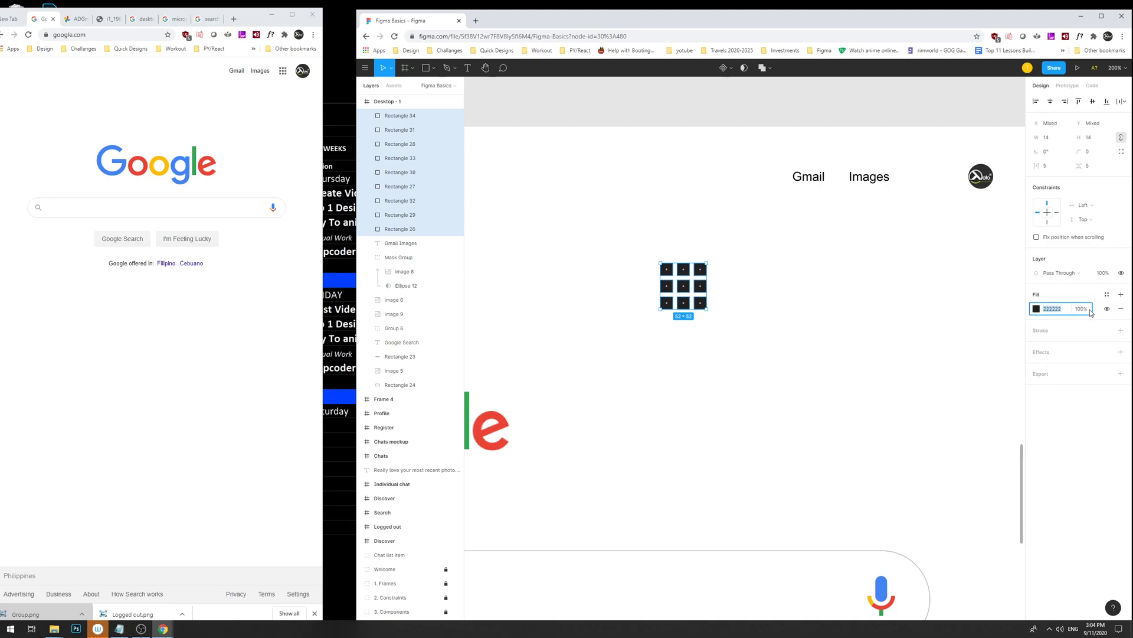
{"action": "left_click", "coordinate": [1036, 309]}
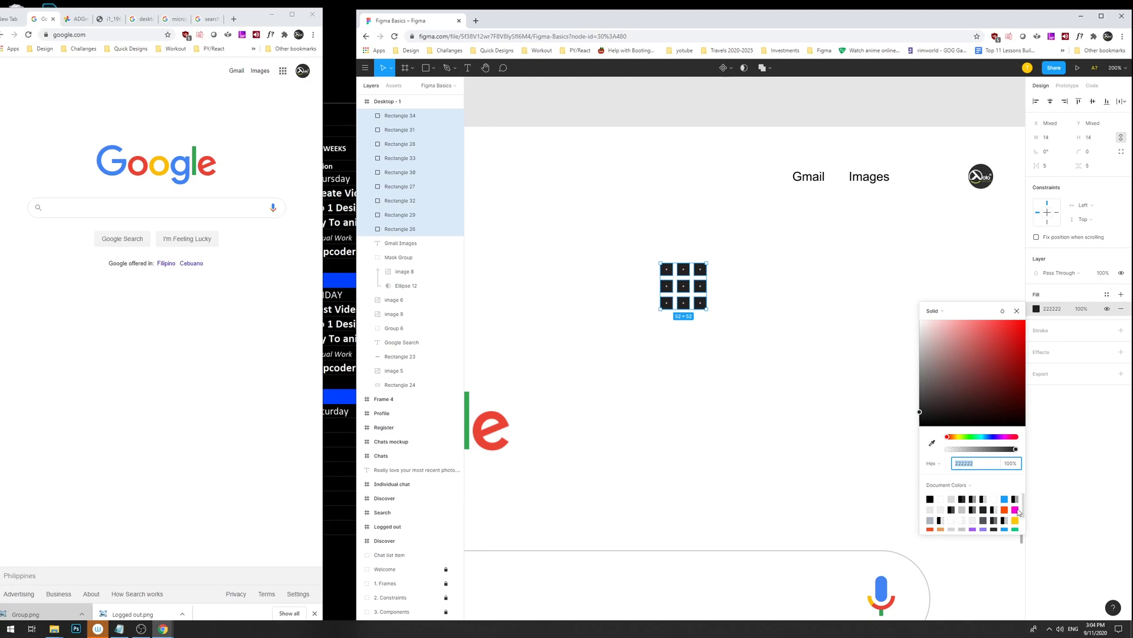
{"action": "scroll", "coordinate": [1020, 514], "scroll_direction": "down", "scroll_amount": 1}
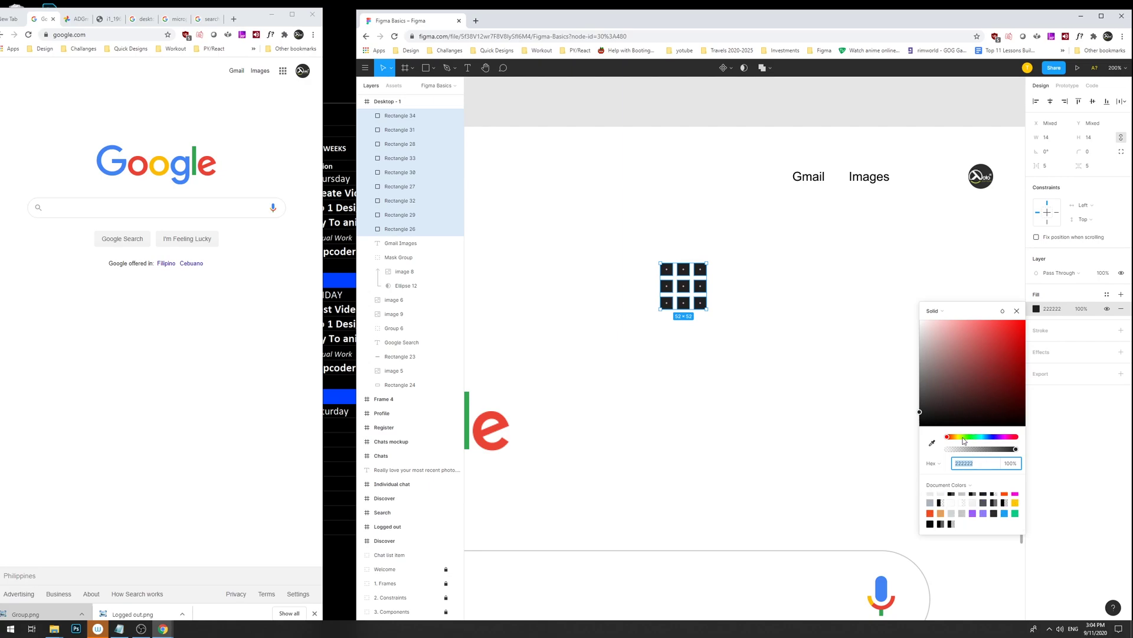
{"action": "scroll", "coordinate": [972, 507], "scroll_direction": "up", "scroll_amount": 1}
{"action": "left_click", "coordinate": [972, 524]}
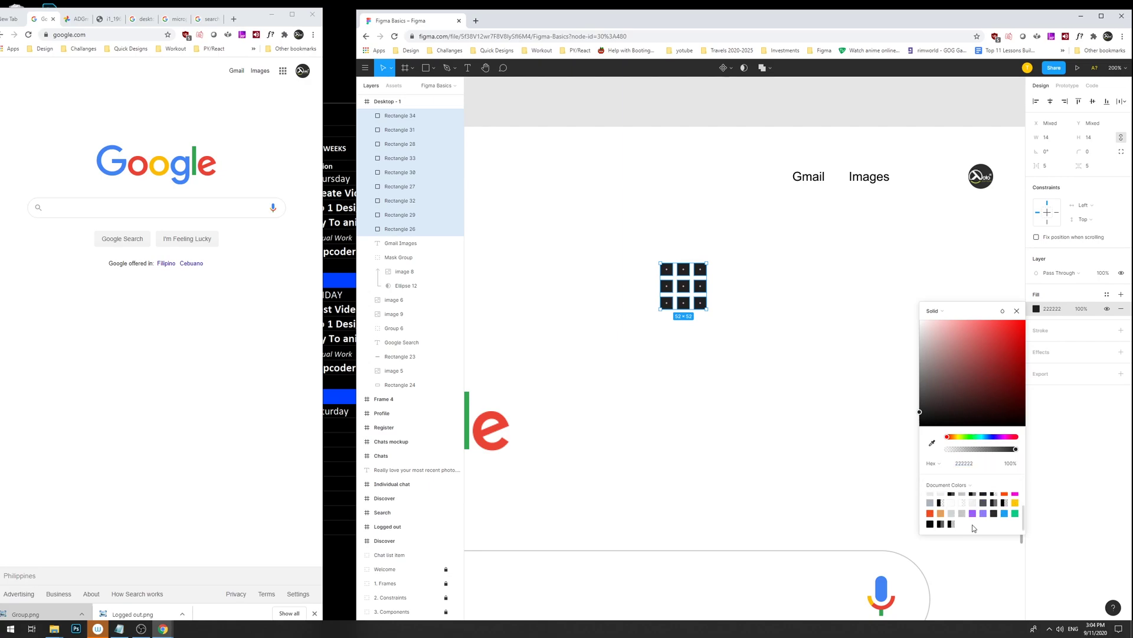
{"action": "left_click", "coordinate": [955, 393]}
{"action": "left_click", "coordinate": [969, 464]}
{"action": "type", "text": "222222"}
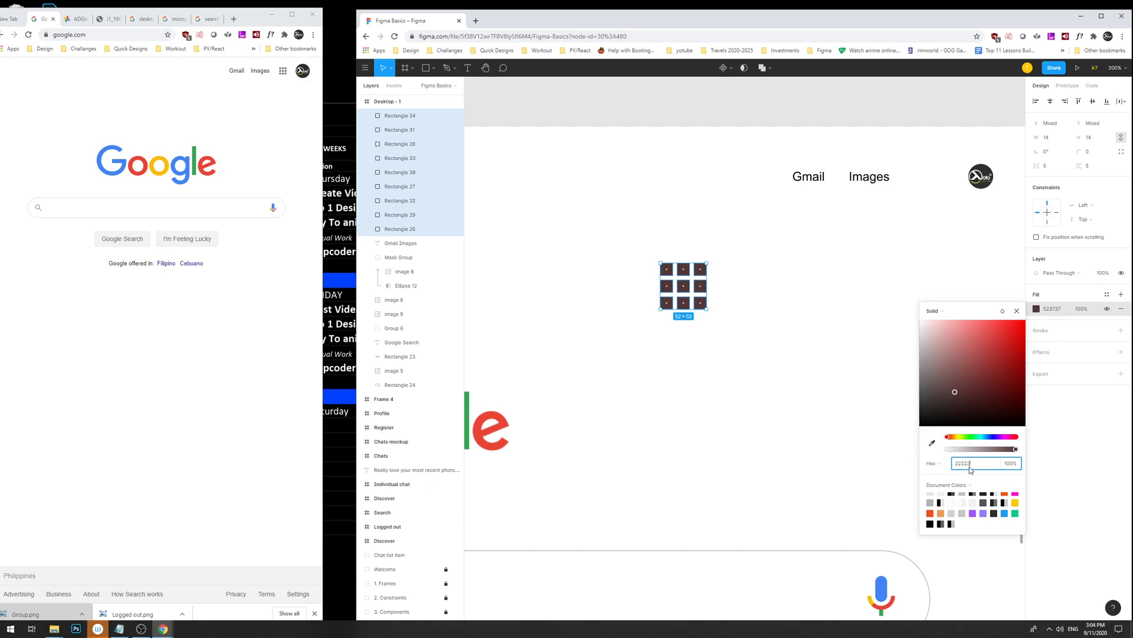
{"action": "key", "text": "Return"}
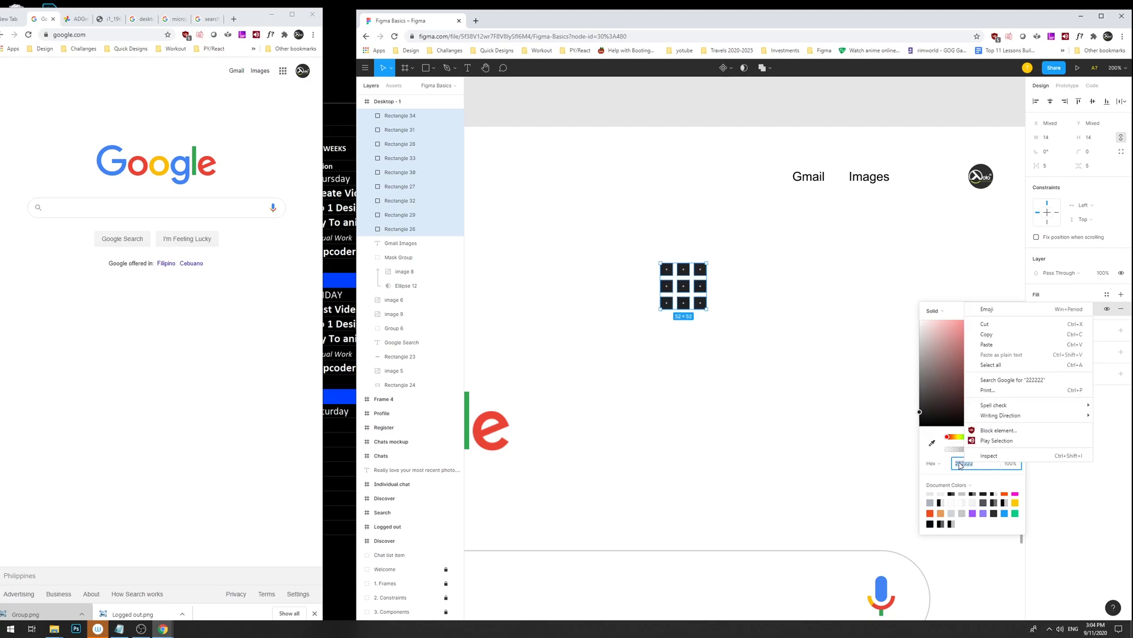
Look at the fill's blend modes, shift the picker hue, and try adding an extra fill to the squares before removing it.
{"action": "left_click", "coordinate": [1006, 311]}
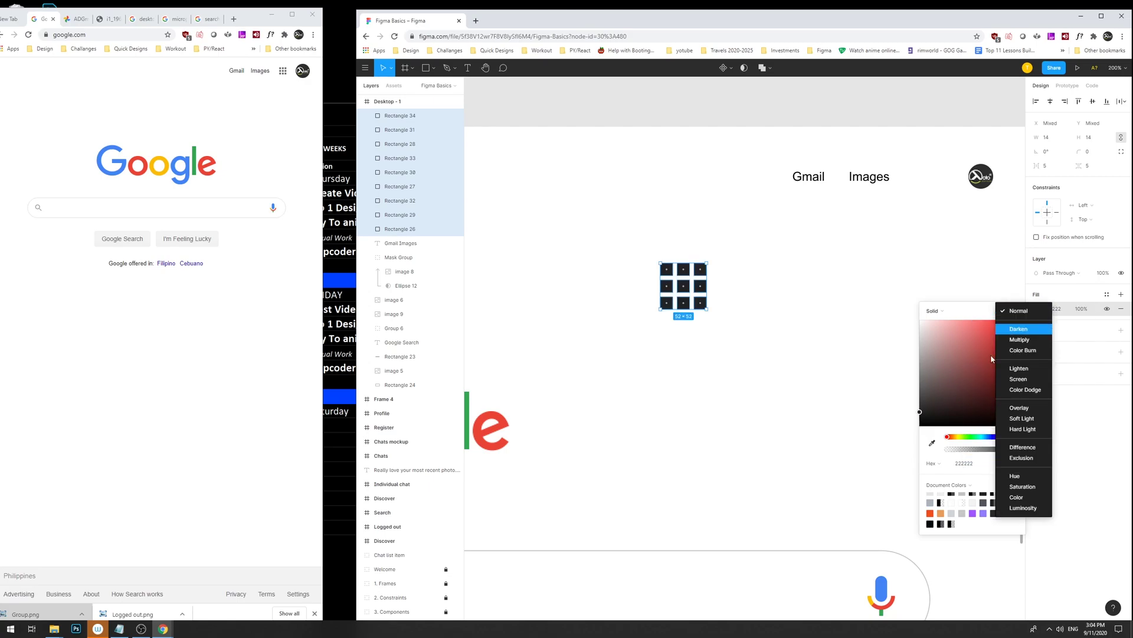
{"action": "left_click", "coordinate": [972, 466]}
{"action": "left_click_drag", "start_coordinate": [995, 436], "coordinate": [1009, 437]}
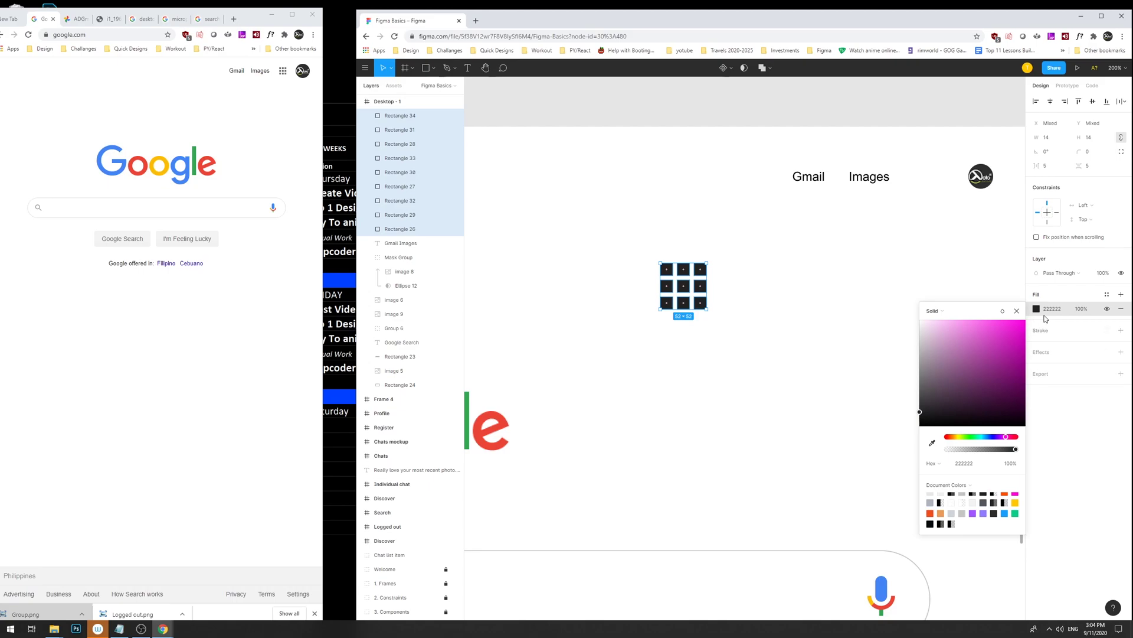
{"action": "left_click", "coordinate": [1121, 294]}
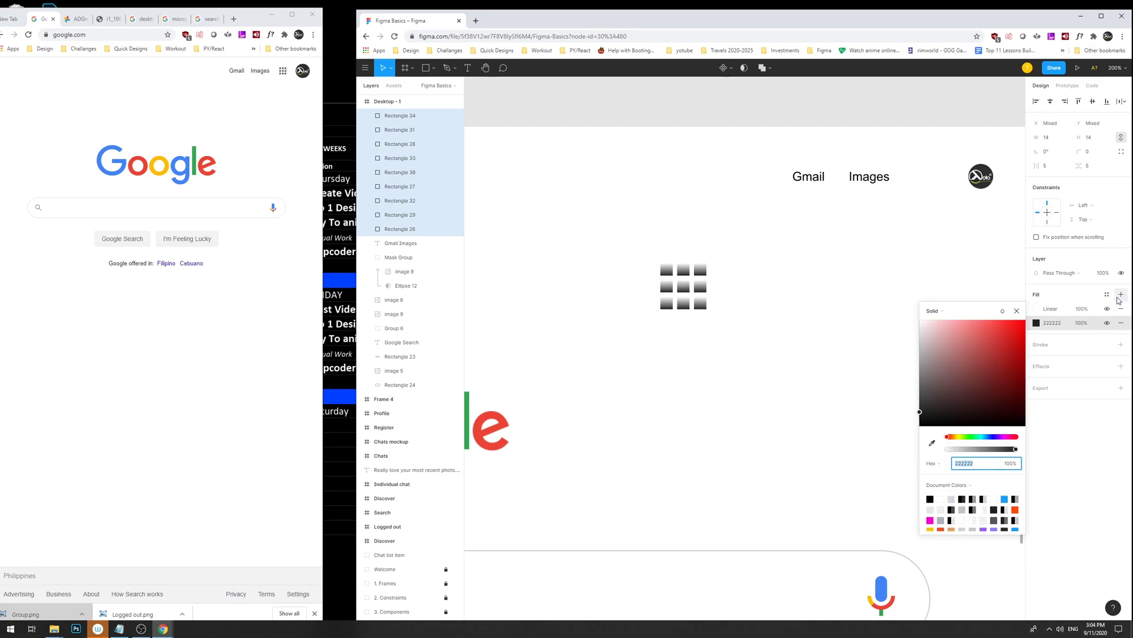
{"action": "left_click", "coordinate": [1121, 308]}
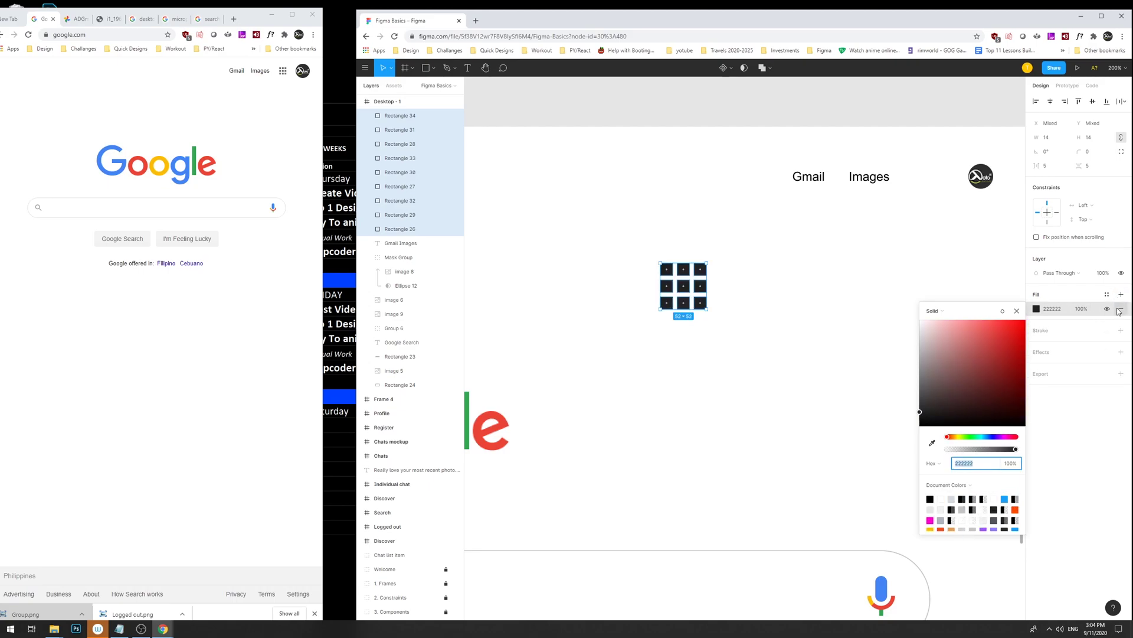
Examine the color styles and the document, local and team color palettes available for the squares' fill.
{"action": "left_click", "coordinate": [1107, 294]}
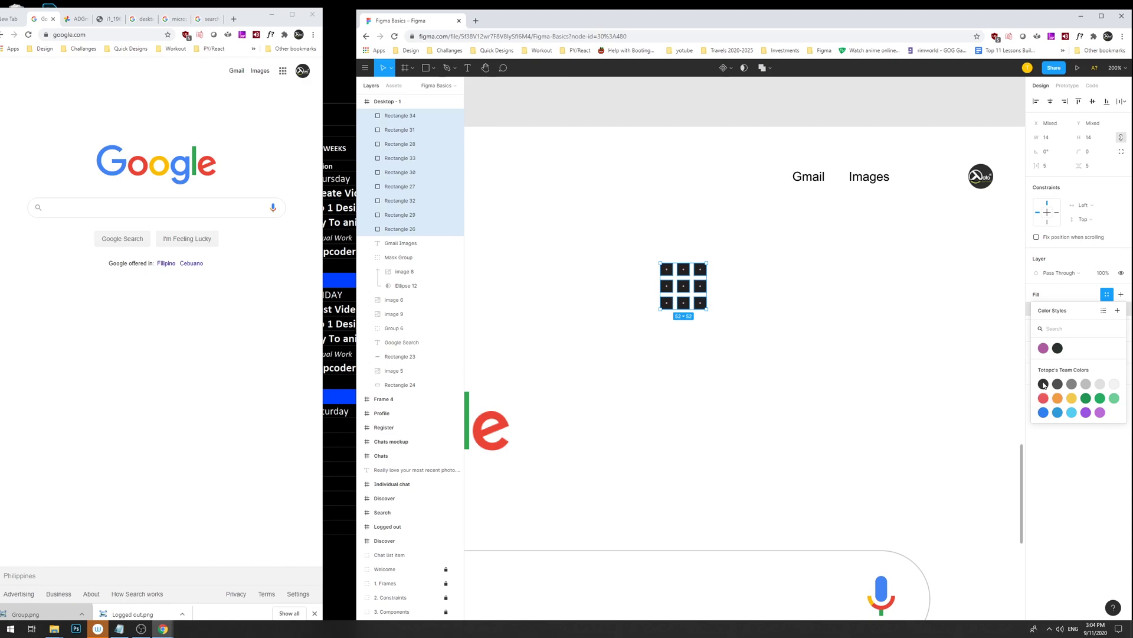
{"action": "left_click", "coordinate": [1097, 467]}
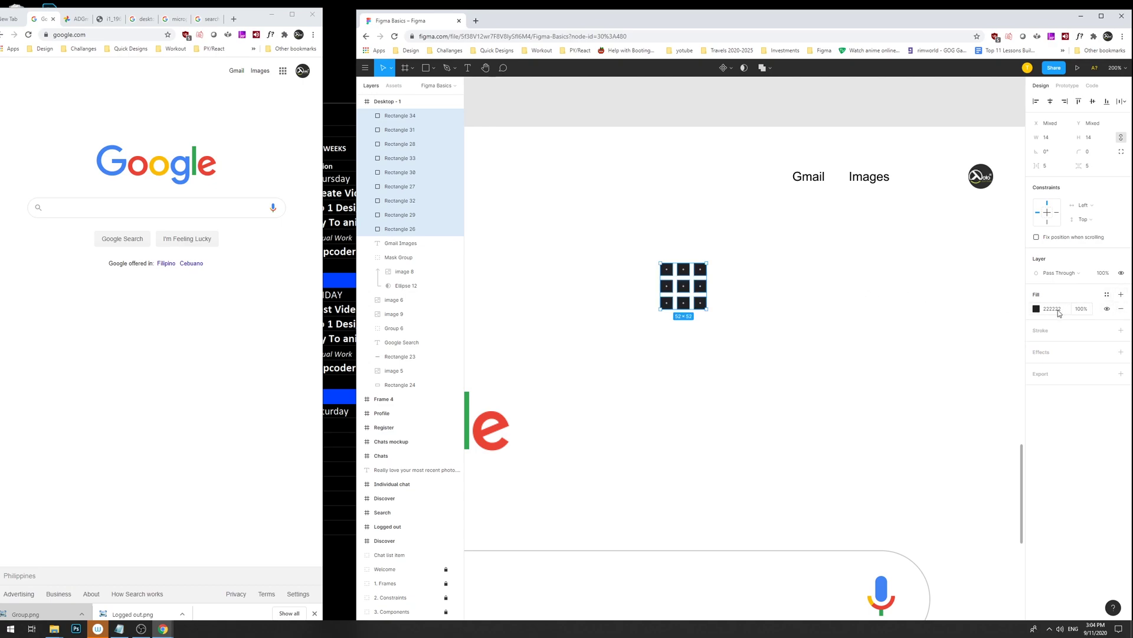
{"action": "left_click", "coordinate": [1035, 310]}
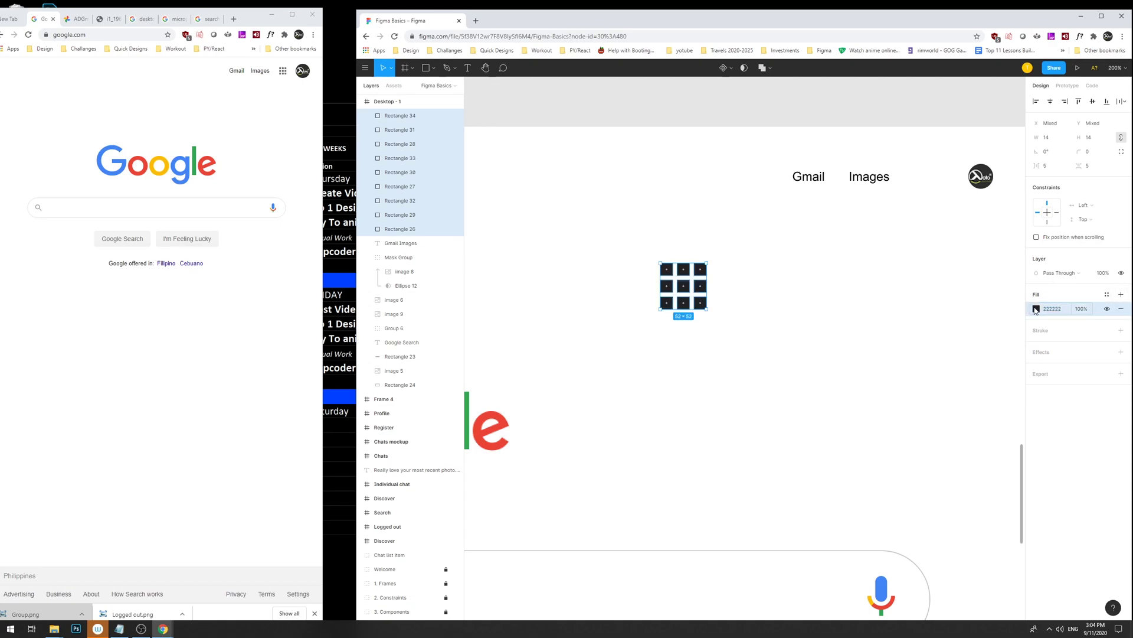
{"action": "left_click", "coordinate": [1036, 310]}
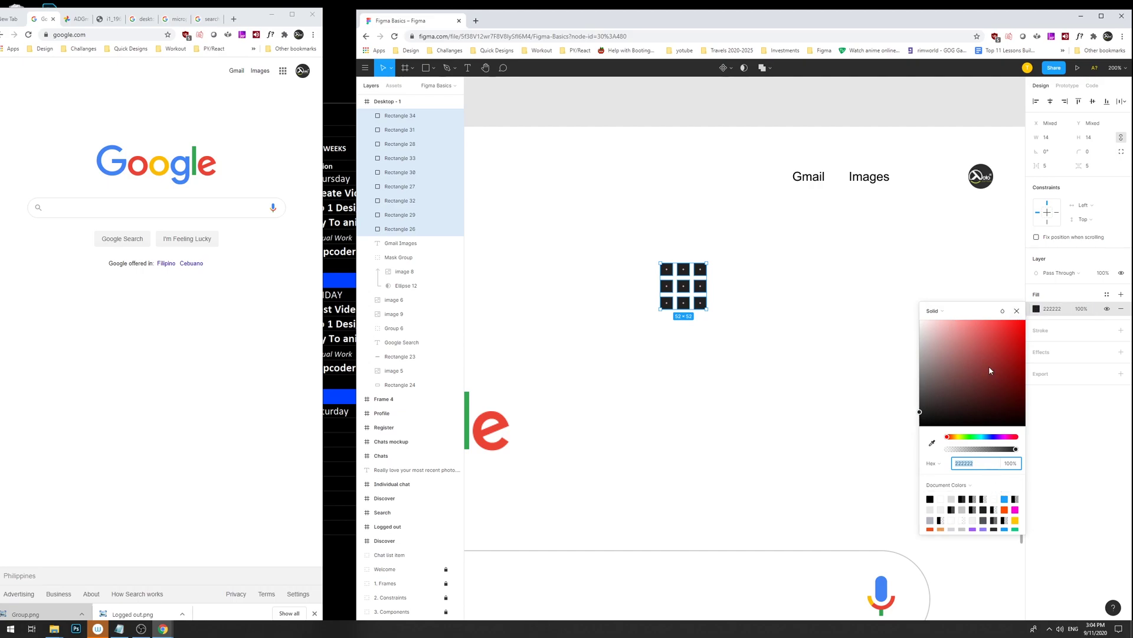
{"action": "left_click", "coordinate": [960, 436]}
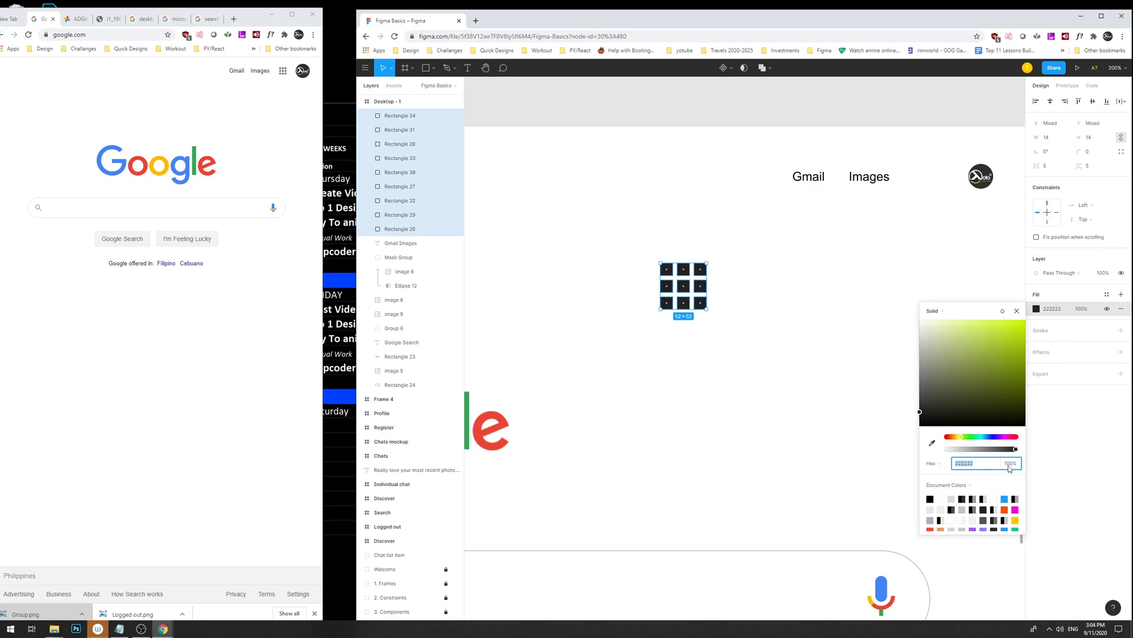
{"action": "left_click", "coordinate": [1006, 485]}
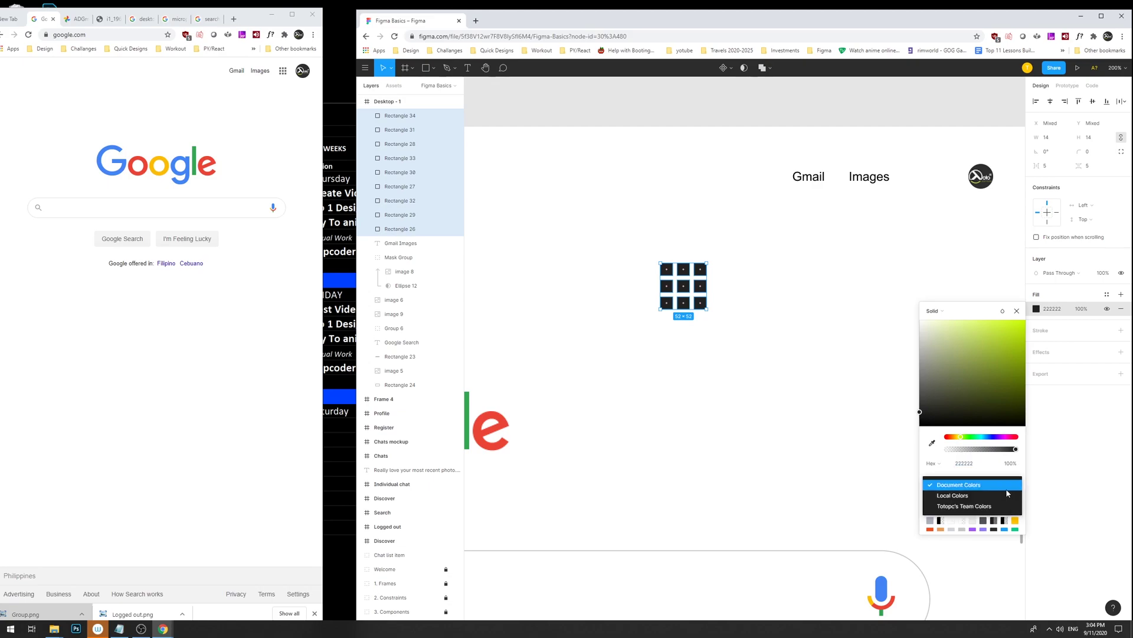
{"action": "left_click", "coordinate": [1008, 493]}
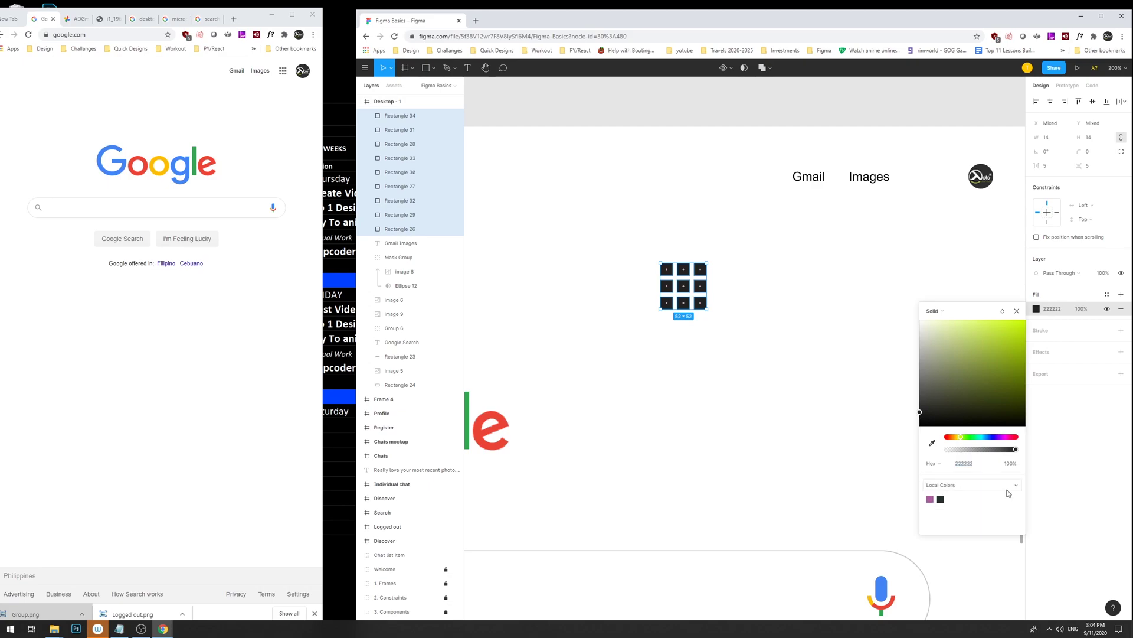
{"action": "left_click", "coordinate": [964, 485]}
{"action": "left_click", "coordinate": [963, 494]}
{"action": "left_click", "coordinate": [971, 485]}
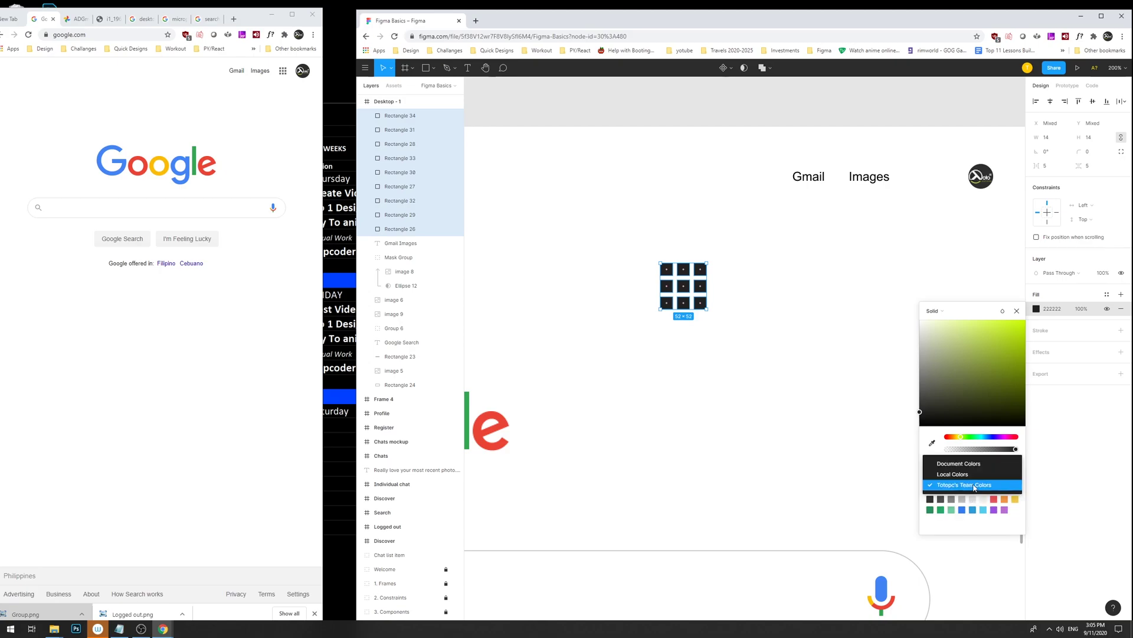
{"action": "left_click", "coordinate": [985, 465]}
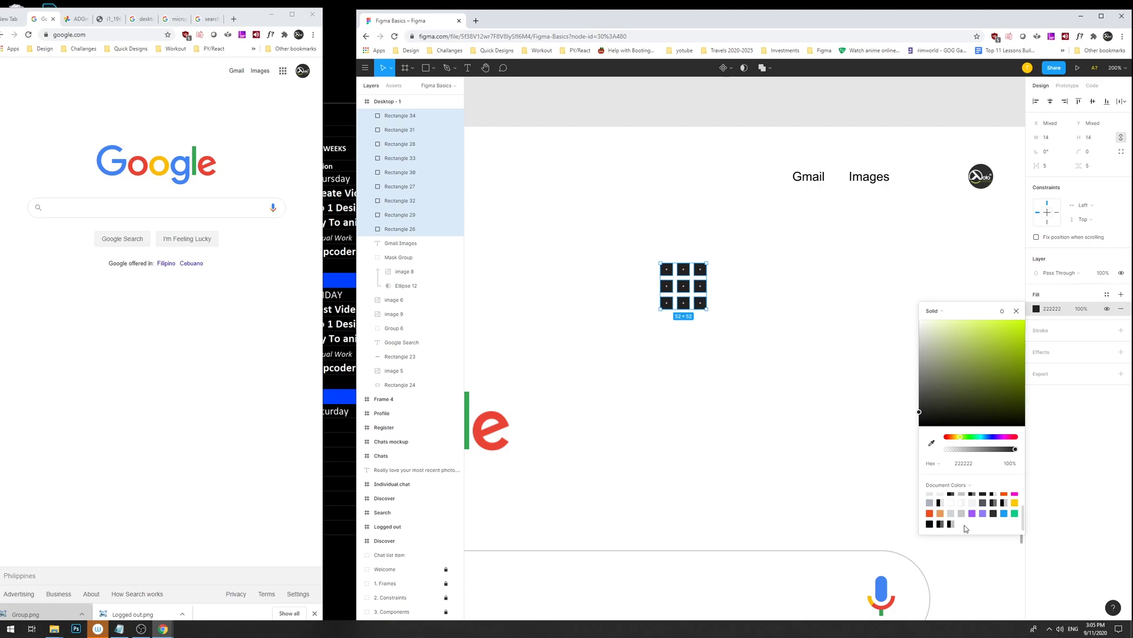
{"action": "left_click", "coordinate": [835, 361]}
Select the nine dark grid squares and group them.
{"action": "scroll", "coordinate": [792, 329], "scroll_direction": "up", "scroll_amount": 2}
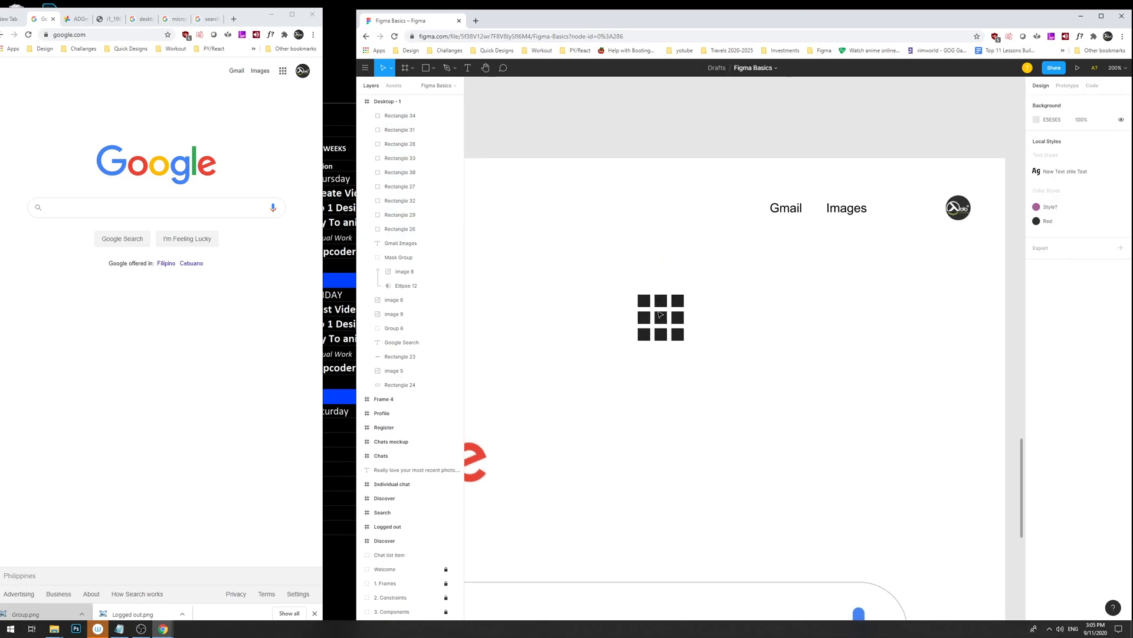
{"action": "left_click_drag", "start_coordinate": [770, 363], "coordinate": [598, 280]}
{"action": "left_click_drag", "start_coordinate": [685, 306], "coordinate": [851, 258]}
{"action": "key", "text": "ctrl+z"}
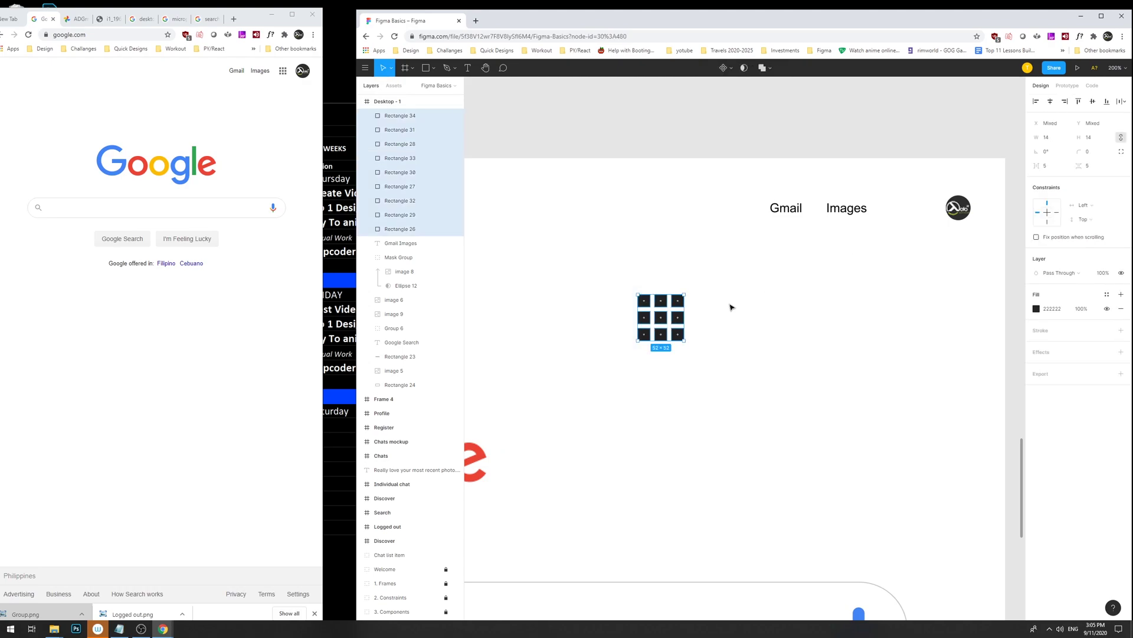
{"action": "key", "text": "ctrl+g"}
Scale the grid group down to 13 × 13 and set its color opacity to 50%.
{"action": "left_click_drag", "start_coordinate": [685, 341], "coordinate": [650, 282]}
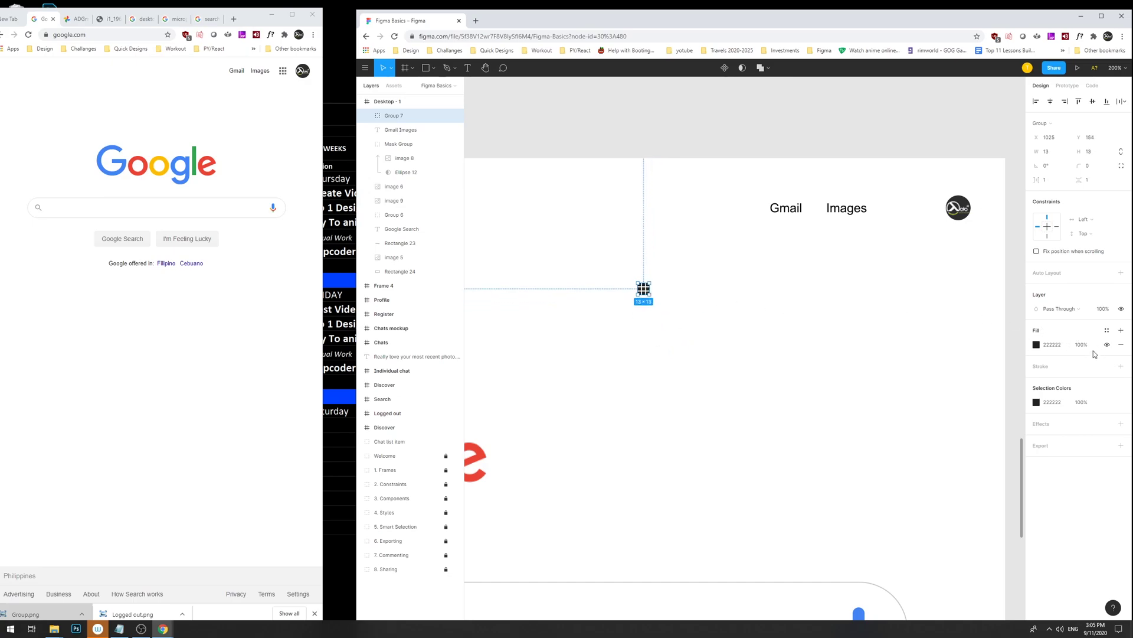
{"action": "left_click", "coordinate": [1054, 404]}
{"action": "left_click", "coordinate": [746, 308]}
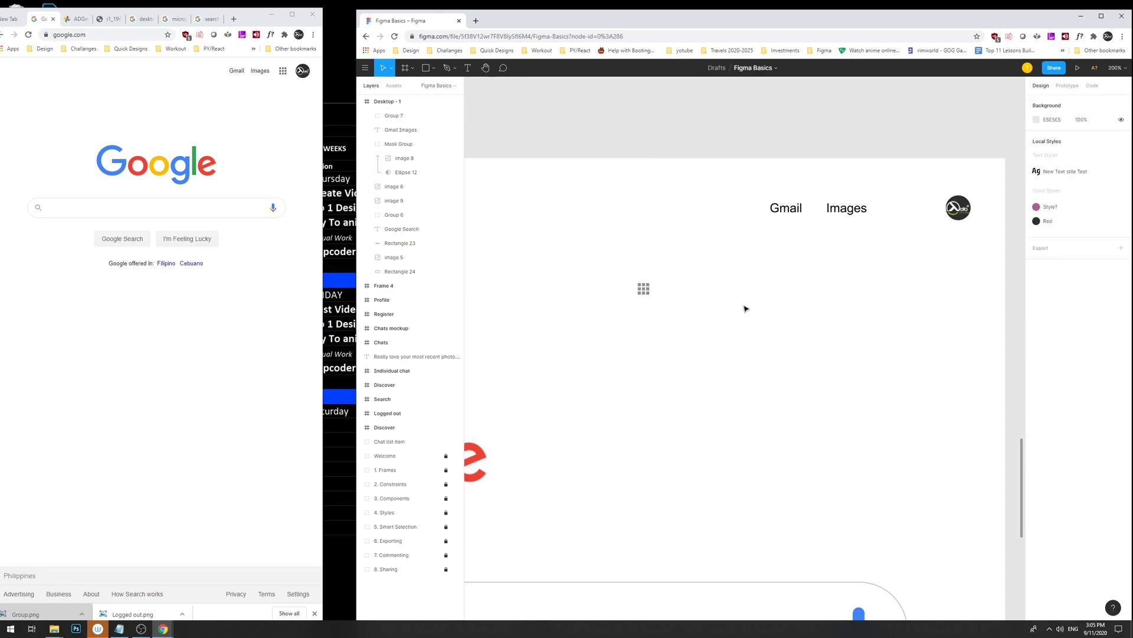
Place the grid icon between Images and the avatar, vertically centered with them and with a gap of 27 on each side.
{"action": "left_click", "coordinate": [643, 288]}
{"action": "left_click_drag", "start_coordinate": [703, 271], "coordinate": [903, 208]}
{"action": "left_click", "coordinate": [918, 308]}
{"action": "left_click_drag", "start_coordinate": [821, 227], "coordinate": [771, 207]}
{"action": "left_click_drag", "start_coordinate": [701, 165], "coordinate": [872, 188]}
{"action": "left_click", "coordinate": [801, 176]}
{"action": "left_click_drag", "start_coordinate": [949, 241], "coordinate": [717, 168]}
{"action": "left_click", "coordinate": [1095, 102]}
{"action": "left_click", "coordinate": [958, 152]}
{"action": "left_click", "coordinate": [871, 196]}
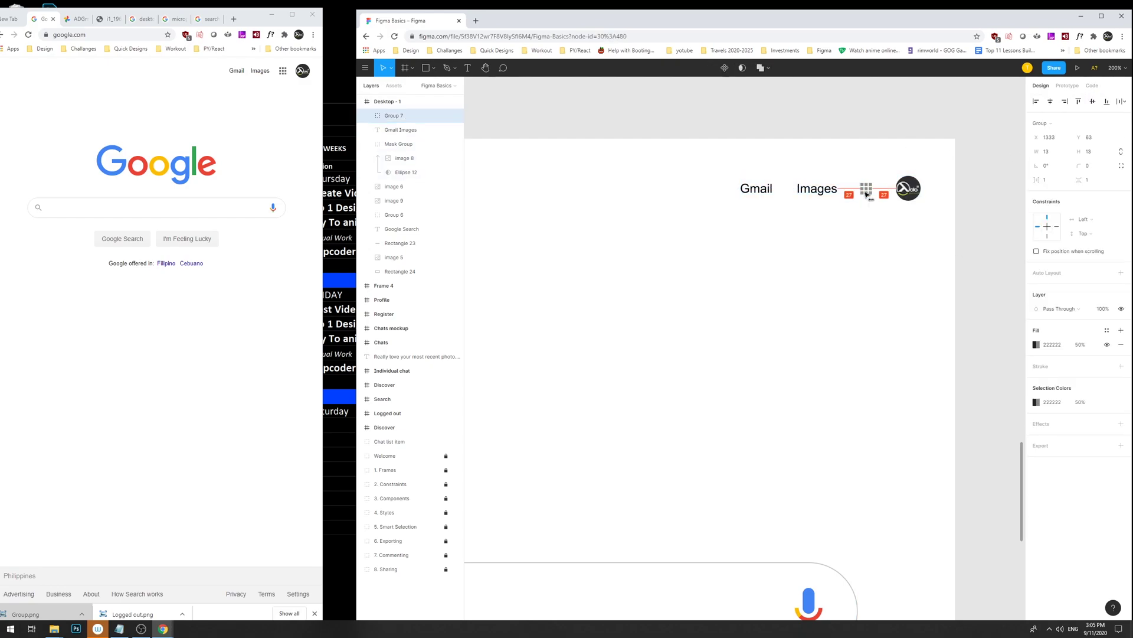
Compare the whole Desktop mockup with the real Google home page at full window size in the other browser window.
{"action": "left_click", "coordinate": [834, 293]}
{"action": "left_click_drag", "start_coordinate": [835, 293], "coordinate": [879, 244]}
{"action": "key", "text": "minus"}
{"action": "key", "text": "minus"}
{"action": "key", "text": "minus"}
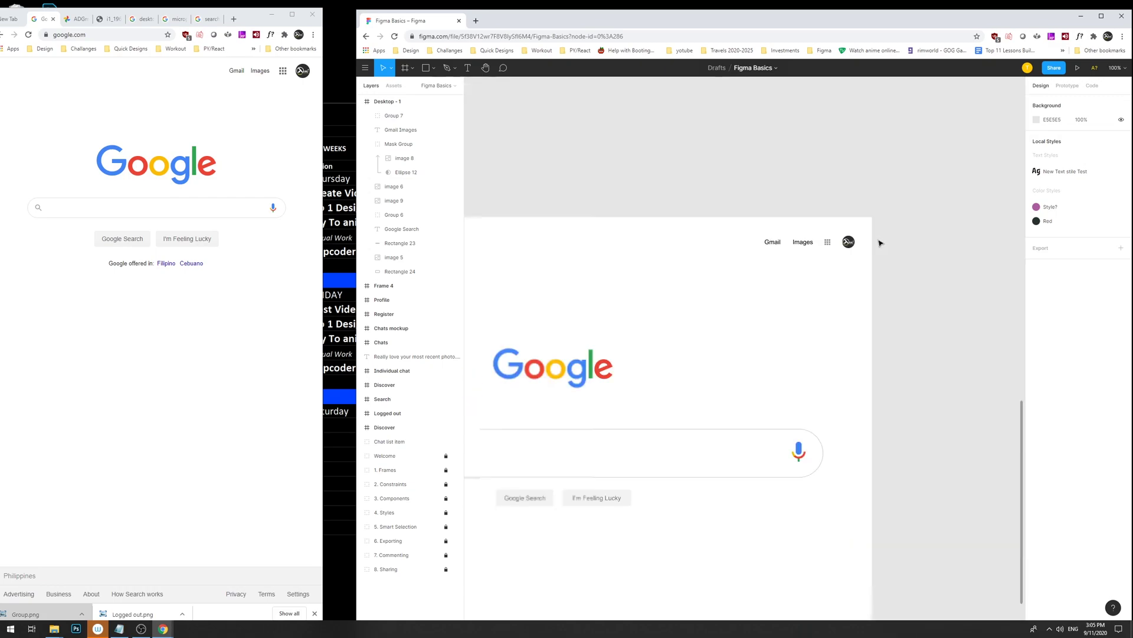
{"action": "scroll", "coordinate": [857, 294], "scroll_direction": "down", "scroll_amount": 2}
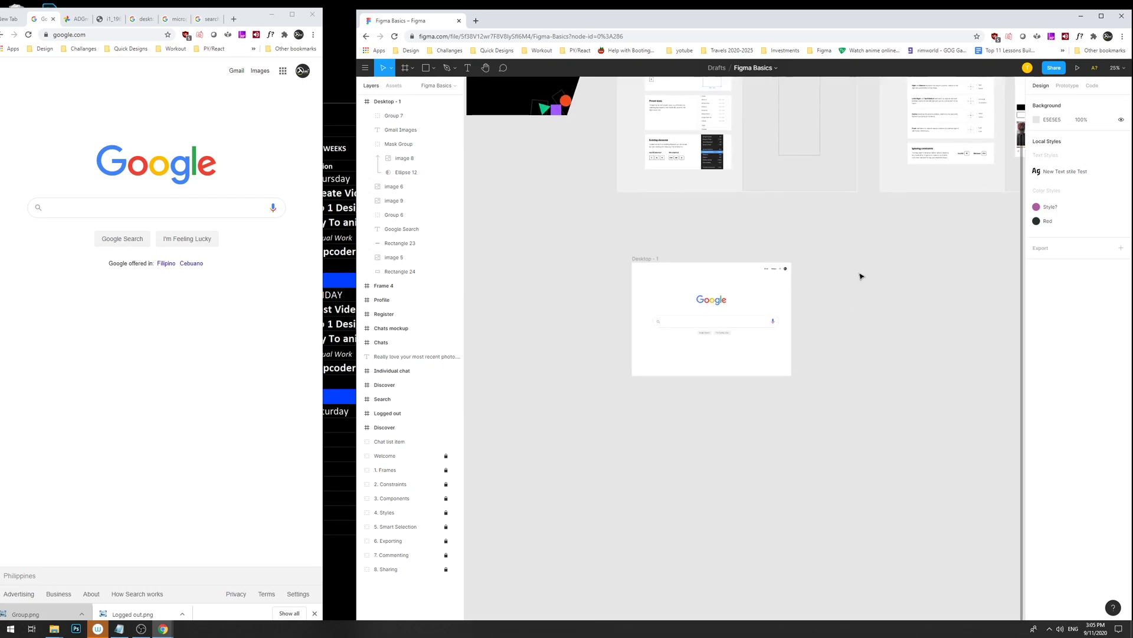
{"action": "key", "text": "plus"}
{"action": "left_click", "coordinate": [89, 348]}
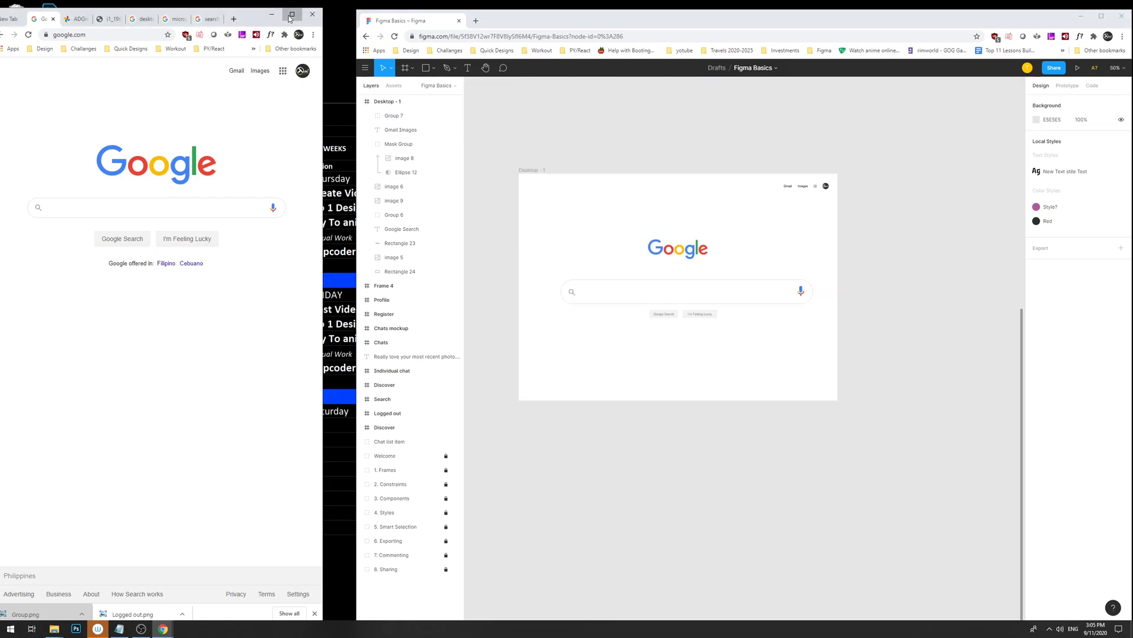
{"action": "left_click", "coordinate": [292, 14]}
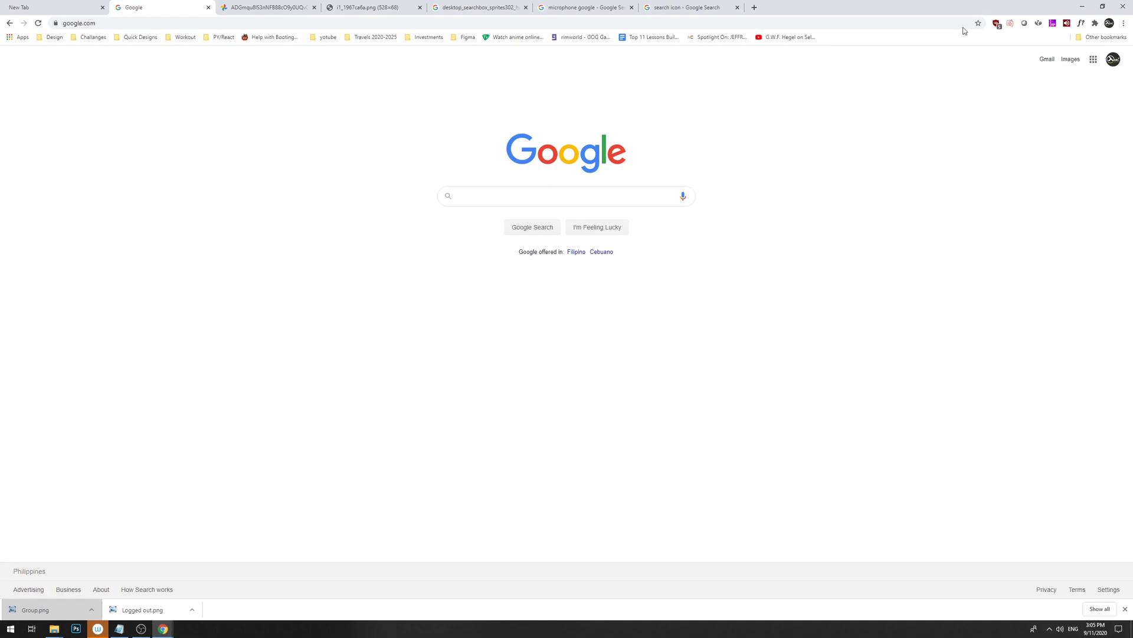
{"action": "left_click", "coordinate": [1102, 7]}
{"action": "left_click", "coordinate": [752, 428]}
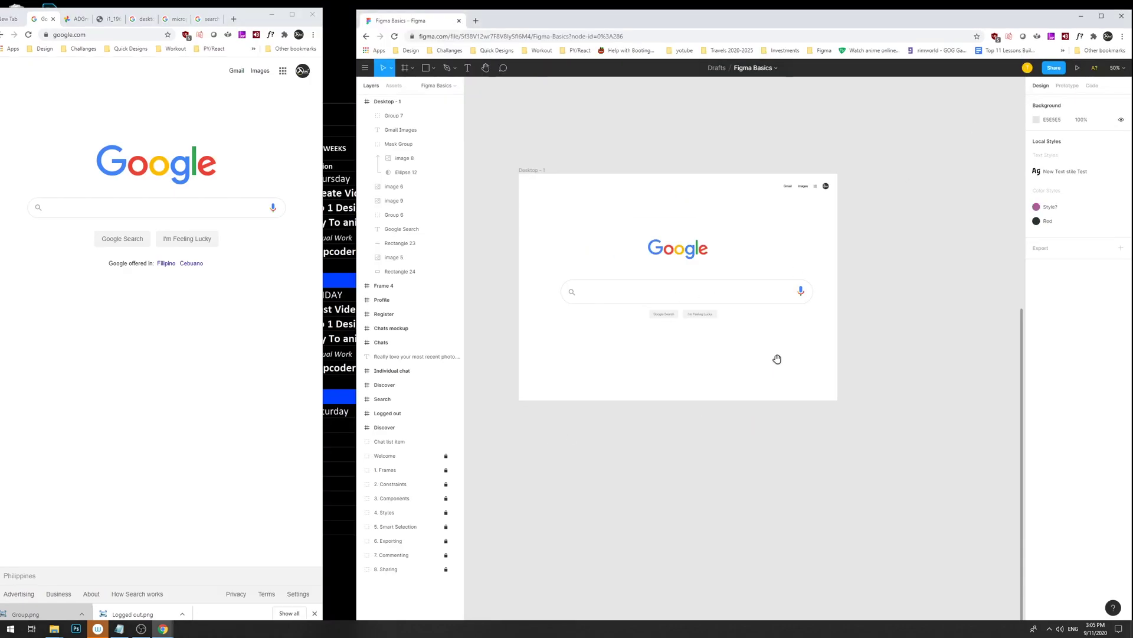
Group the search bar with its magnifier and microphone icons and shrink the group to about 608 × 65, centered below the logo.
{"action": "left_click", "coordinate": [787, 306]}
{"action": "left_click_drag", "start_coordinate": [850, 287], "coordinate": [583, 298]}
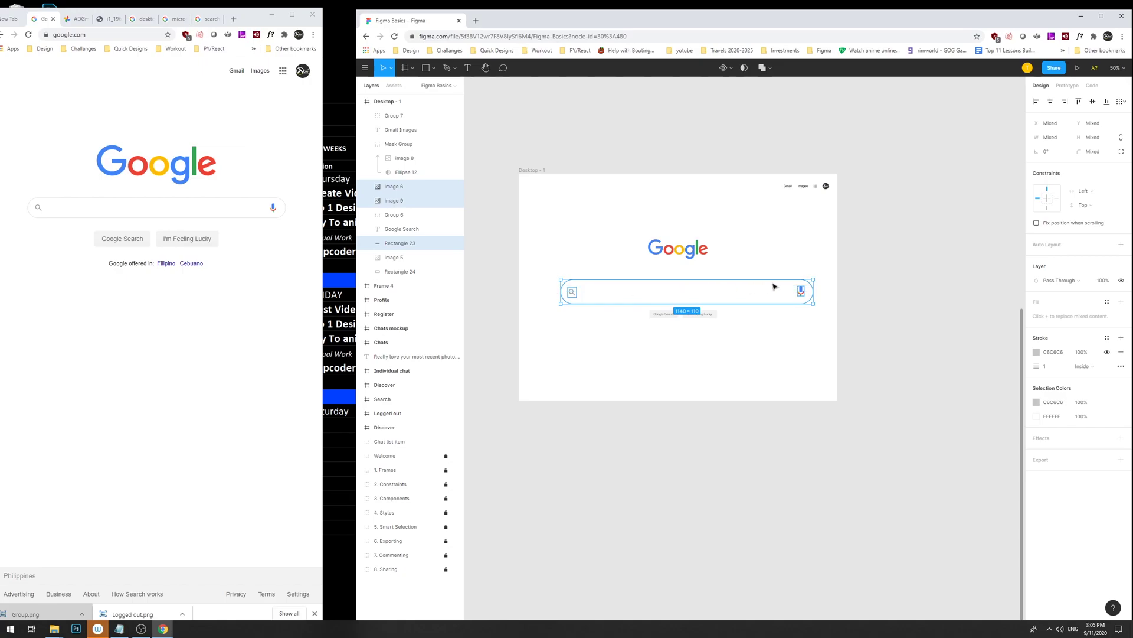
{"action": "key", "text": "ctrl+g"}
{"action": "left_click_drag", "start_coordinate": [815, 281], "coordinate": [744, 271]}
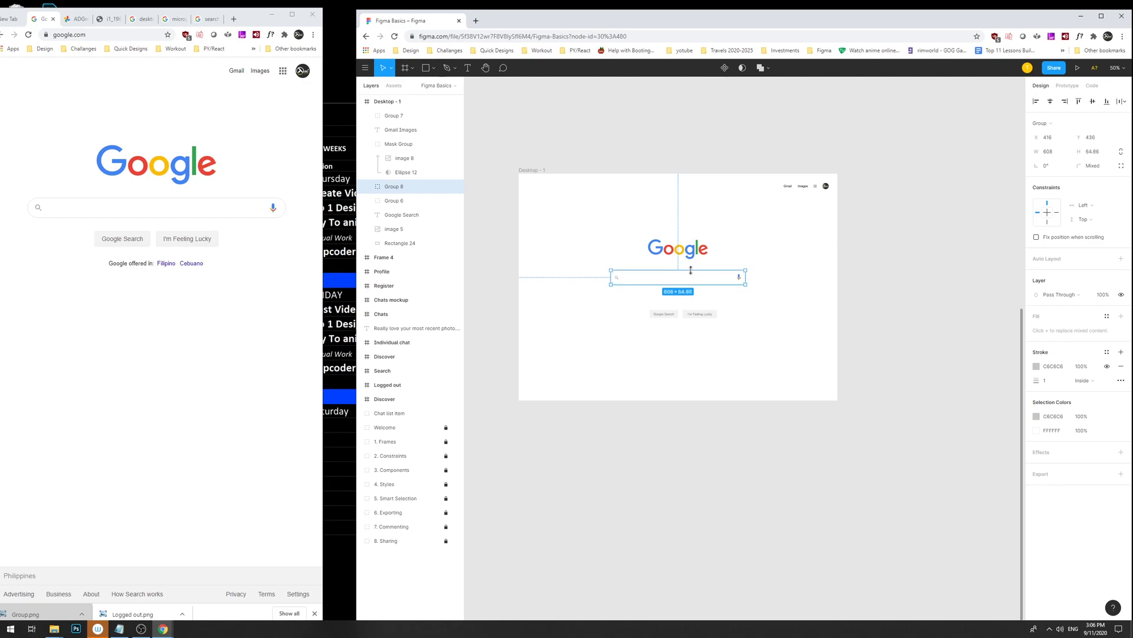
Move the Google Search and I'm Feeling Lucky buttons up to just below the search bar and group them.
{"action": "left_click_drag", "start_coordinate": [758, 345], "coordinate": [606, 288]}
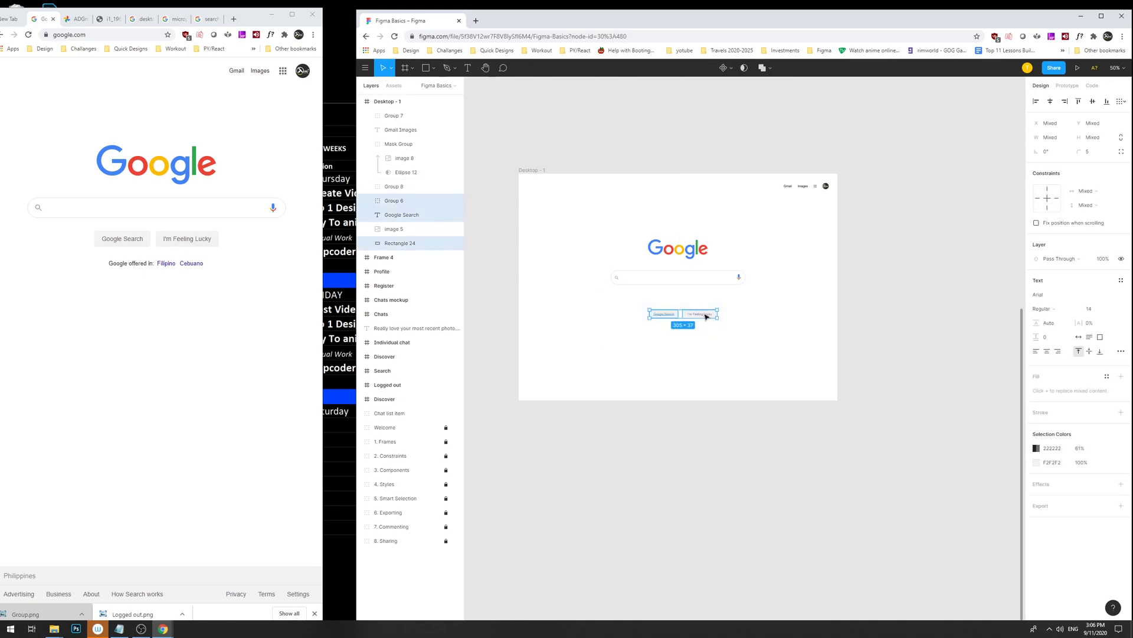
{"action": "left_click_drag", "start_coordinate": [709, 314], "coordinate": [701, 297]}
{"action": "key", "text": "ctrl+g"}
Align the logo, search bar and button group by their horizontal centers and group all three together.
{"action": "left_click_drag", "start_coordinate": [755, 324], "coordinate": [562, 186]}
{"action": "left_click", "coordinate": [1051, 102]}
{"action": "left_click", "coordinate": [1051, 101]}
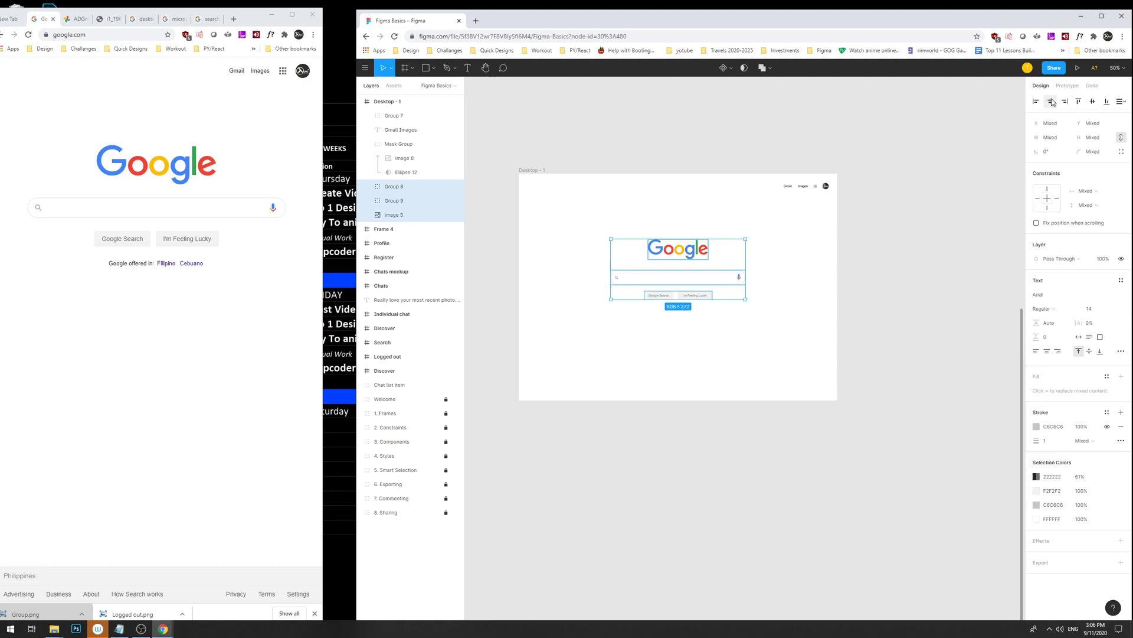
{"action": "key", "text": "ctrl+g"}
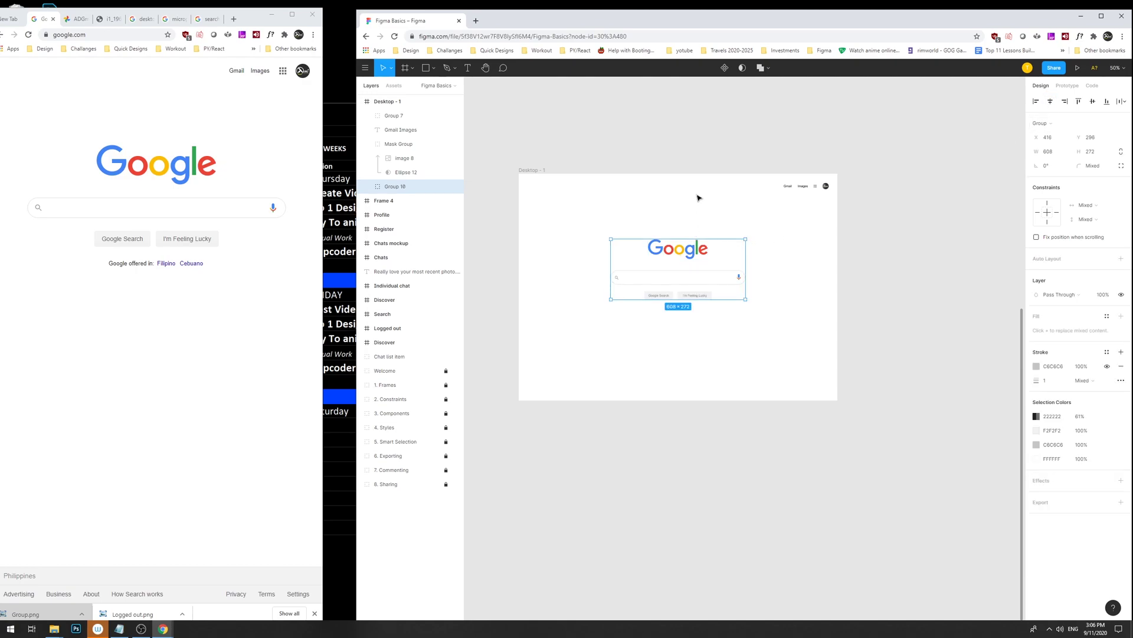
Try a small rectangle centered horizontally above the logo as an alignment check, and remove it.
{"action": "left_click", "coordinate": [686, 210]}
{"action": "key", "text": "r"}
{"action": "left_click_drag", "start_coordinate": [664, 195], "coordinate": [686, 205]}
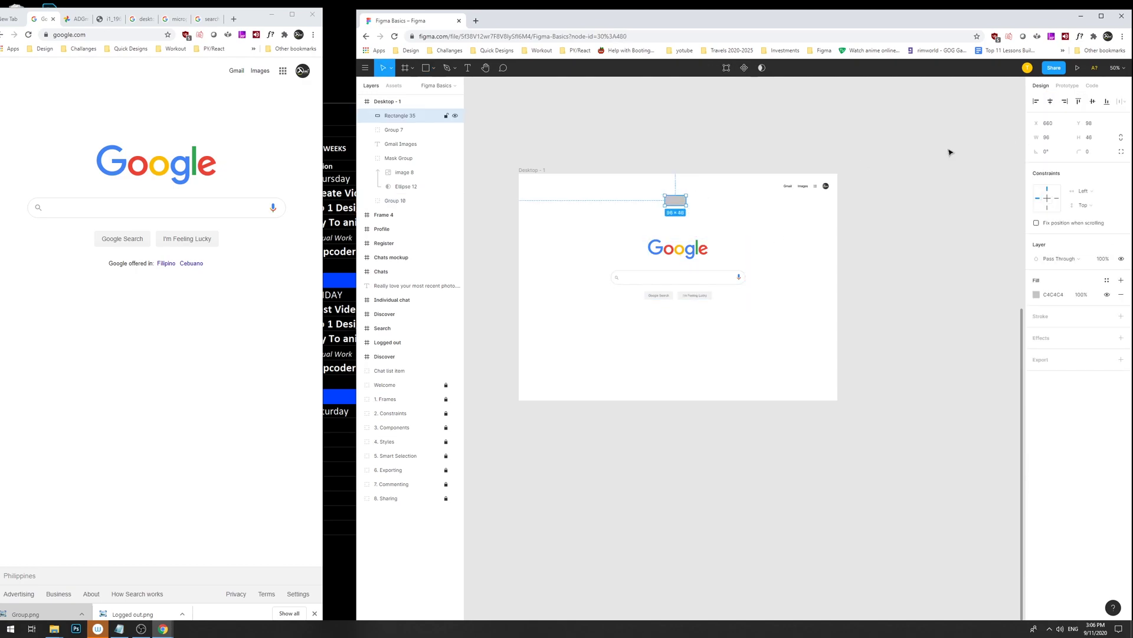
{"action": "left_click", "coordinate": [1050, 101]}
{"action": "left_click_drag", "start_coordinate": [818, 329], "coordinate": [837, 322]}
{"action": "key", "text": "ctrl+z"}
{"action": "left_click", "coordinate": [726, 203]}
{"action": "left_click", "coordinate": [690, 195]}
{"action": "key", "text": "Delete"}
{"action": "left_click", "coordinate": [700, 248]}
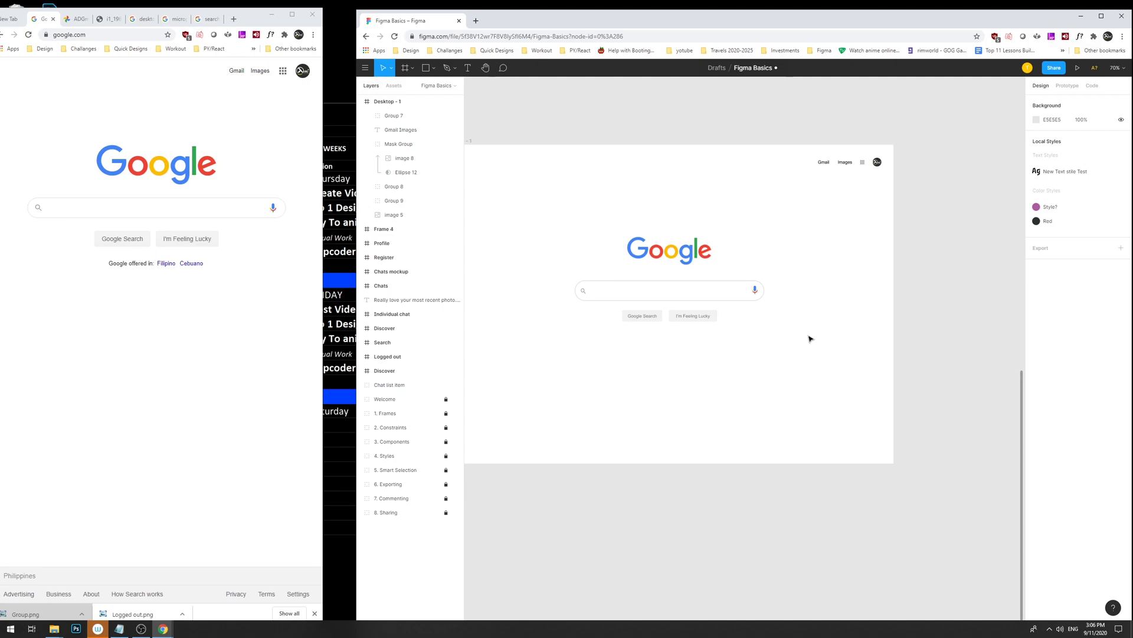
Group the logo, search bar and buttons again, with the canvas at 100% zoom.
{"action": "left_click_drag", "start_coordinate": [741, 379], "coordinate": [661, 207]}
{"action": "key", "text": "ctrl+0"}
{"action": "key", "text": "ctrl+g"}
{"action": "left_click", "coordinate": [830, 347]}
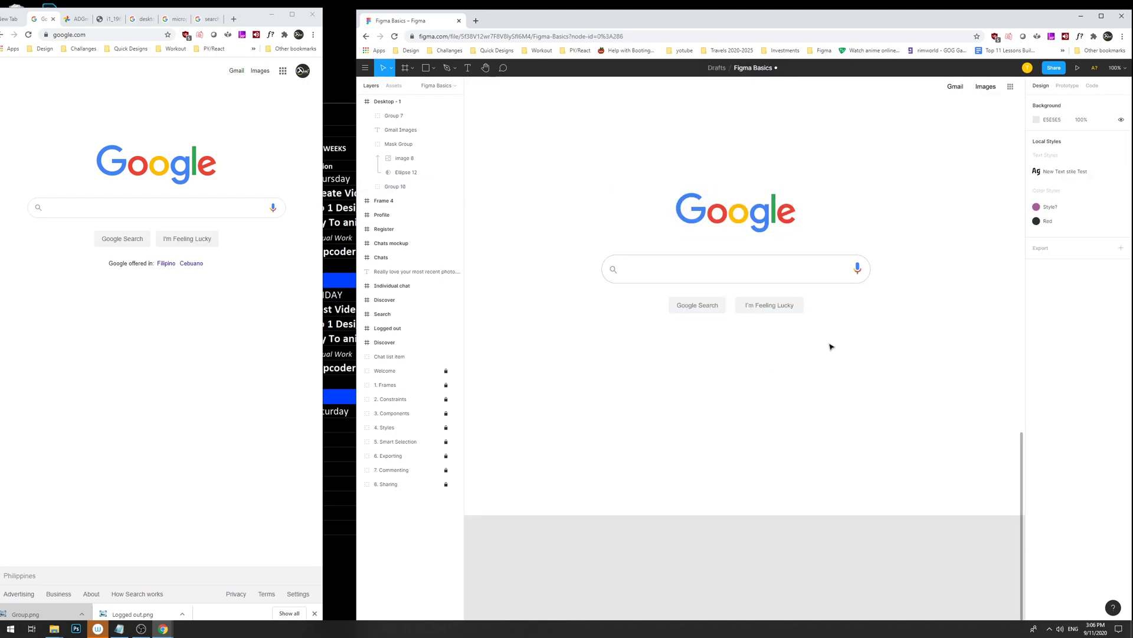
{"action": "key", "text": "ctrl+v"}
{"action": "key", "text": "Delete"}
Resize the magnifier icon inside the search bar to about 22 × 26.
{"action": "left_click", "coordinate": [617, 278], "text": "ctrl"}
{"action": "left_click", "coordinate": [616, 271]}
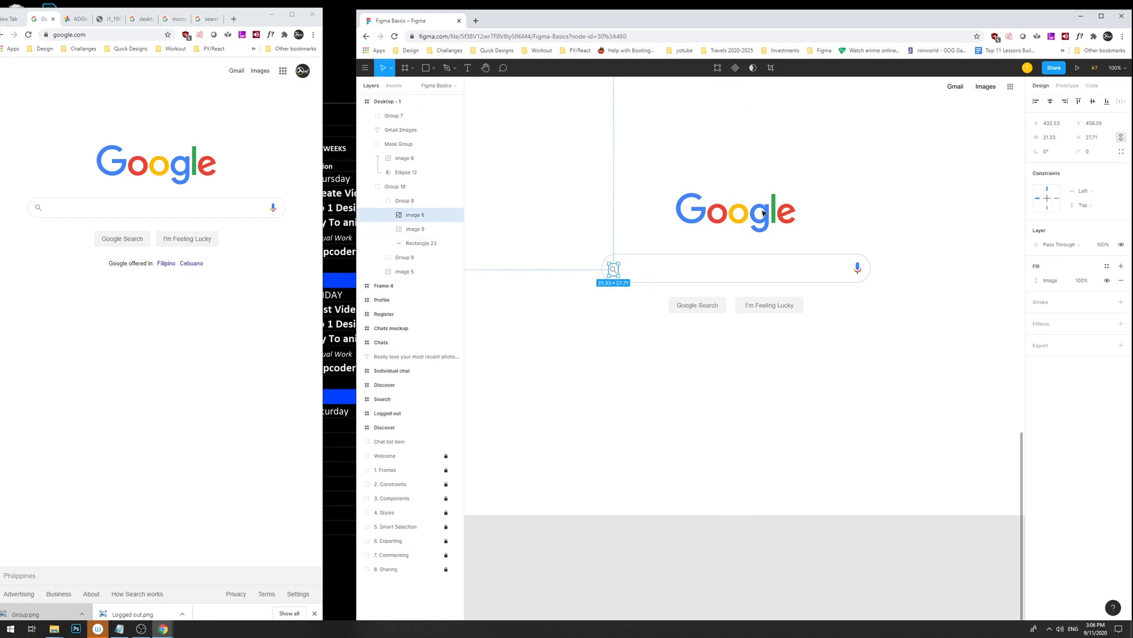
{"action": "left_click_drag", "start_coordinate": [618, 275], "coordinate": [615, 270]}
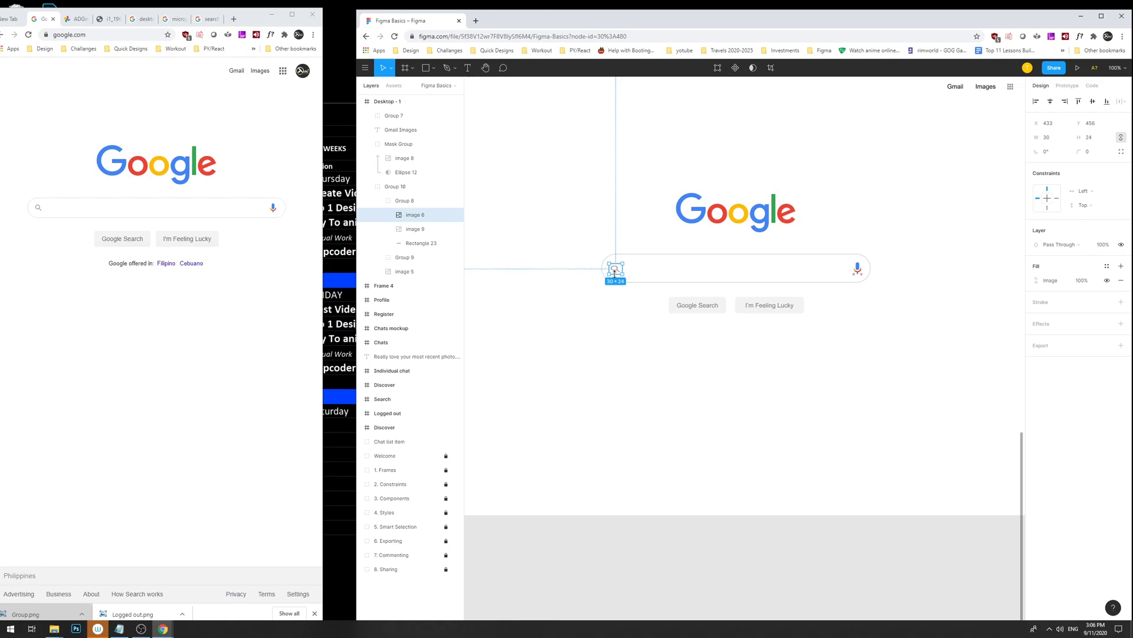
{"action": "key", "text": "ctrl+z"}
{"action": "scroll", "coordinate": [615, 270], "scroll_direction": "up", "scroll_amount": 5}
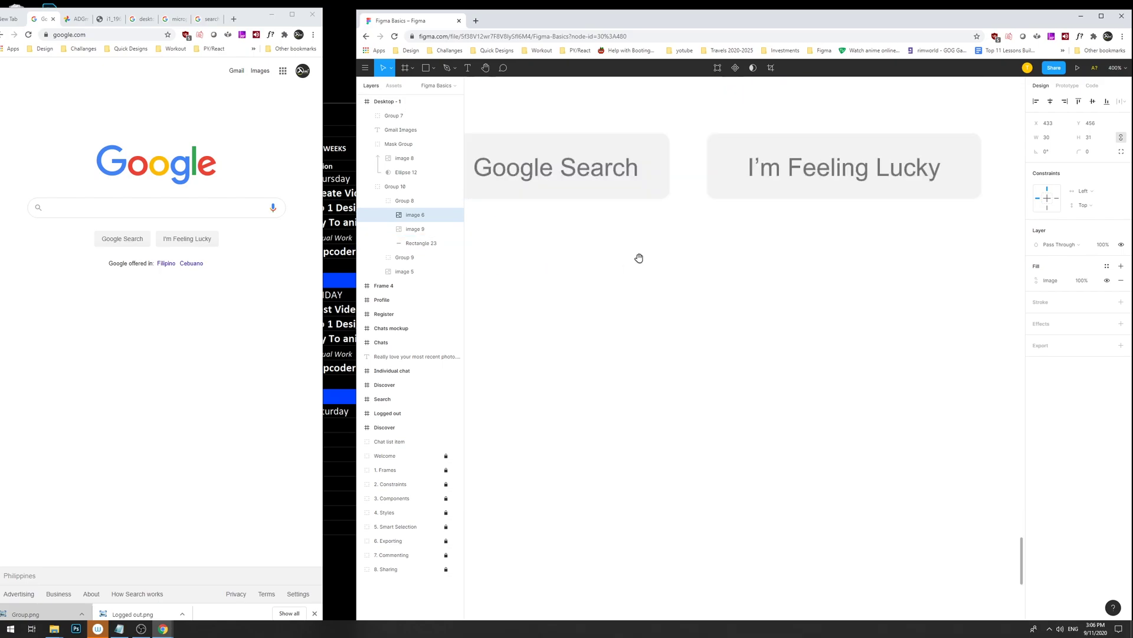
{"action": "left_click_drag", "start_coordinate": [574, 241], "coordinate": [559, 233]}
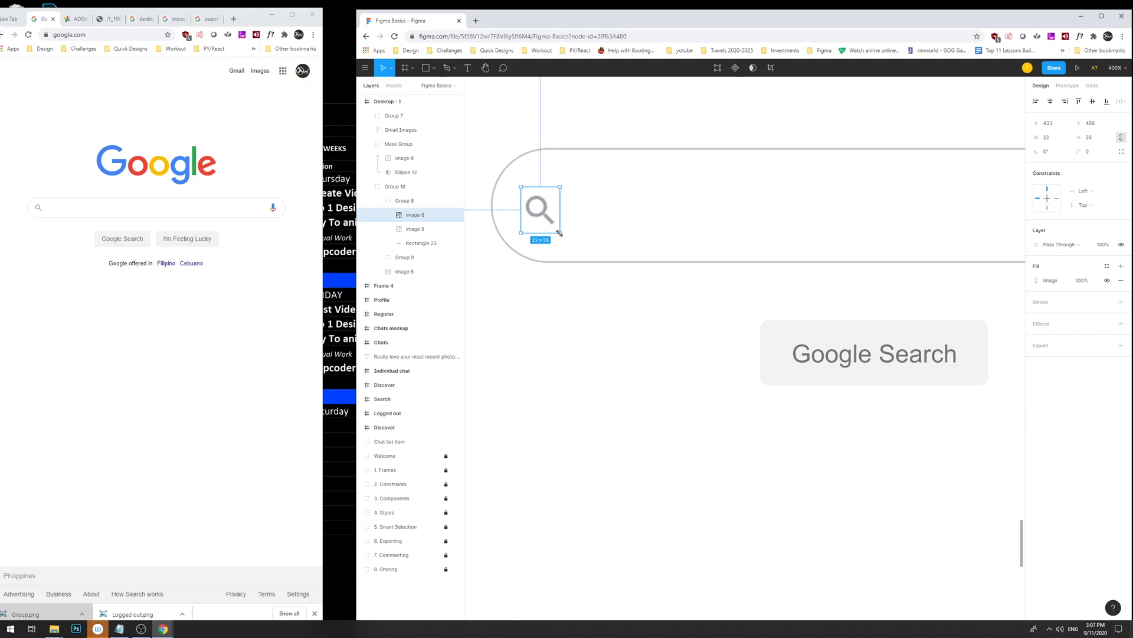
Nudge the logo, search bar and buttons up by 2 and ungroup them and their nested groups into separate layers.
{"action": "left_click", "coordinate": [575, 317]}
{"action": "left_click", "coordinate": [569, 235]}
{"action": "left_click", "coordinate": [569, 233]}
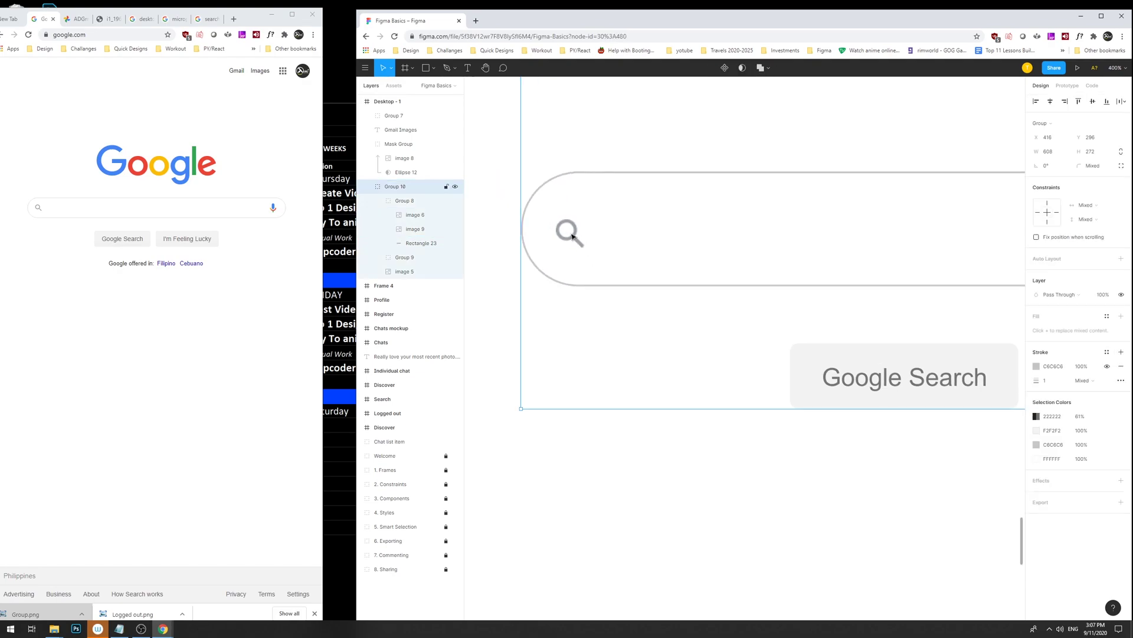
{"action": "key", "text": "ctrl+shift+g"}
{"action": "left_click", "coordinate": [569, 230]}
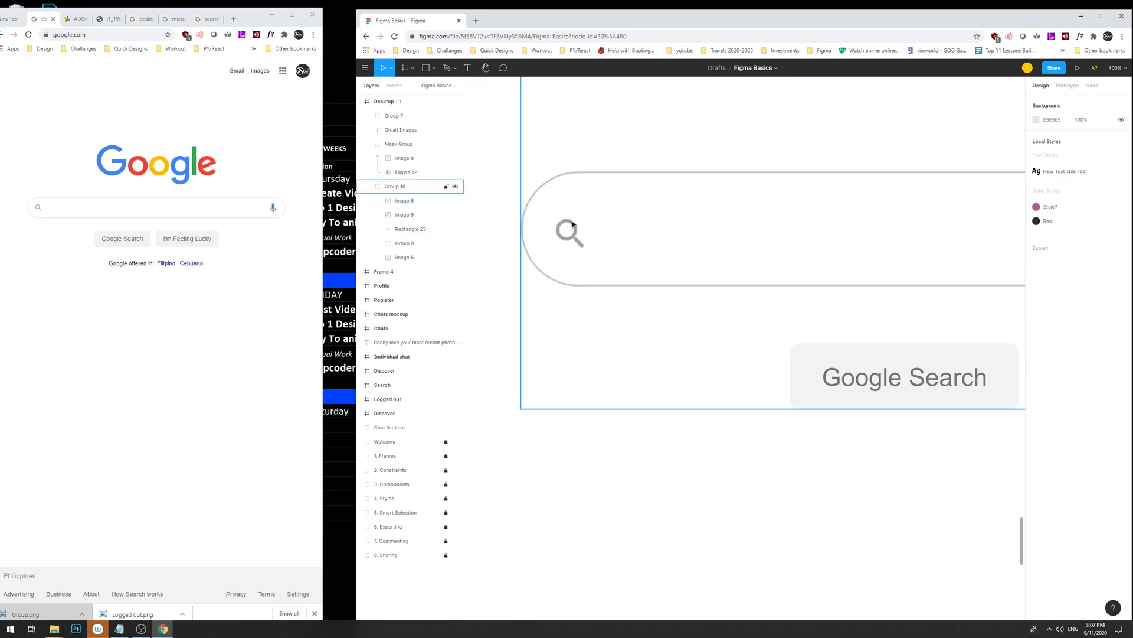
{"action": "key", "text": "ctrl+shift+g"}
{"action": "key", "text": "Up"}
{"action": "key", "text": "Up"}
{"action": "left_click", "coordinate": [577, 234]}
{"action": "key", "text": "ctrl+z"}
{"action": "key", "text": "ctrl+shift+g"}
{"action": "left_click", "coordinate": [648, 432]}
Adjust the magnifier's image fill with lower exposure, maximum contrast, slightly lower saturation, cooler temperature and a strong positive tint.
{"action": "left_click", "coordinate": [570, 229]}
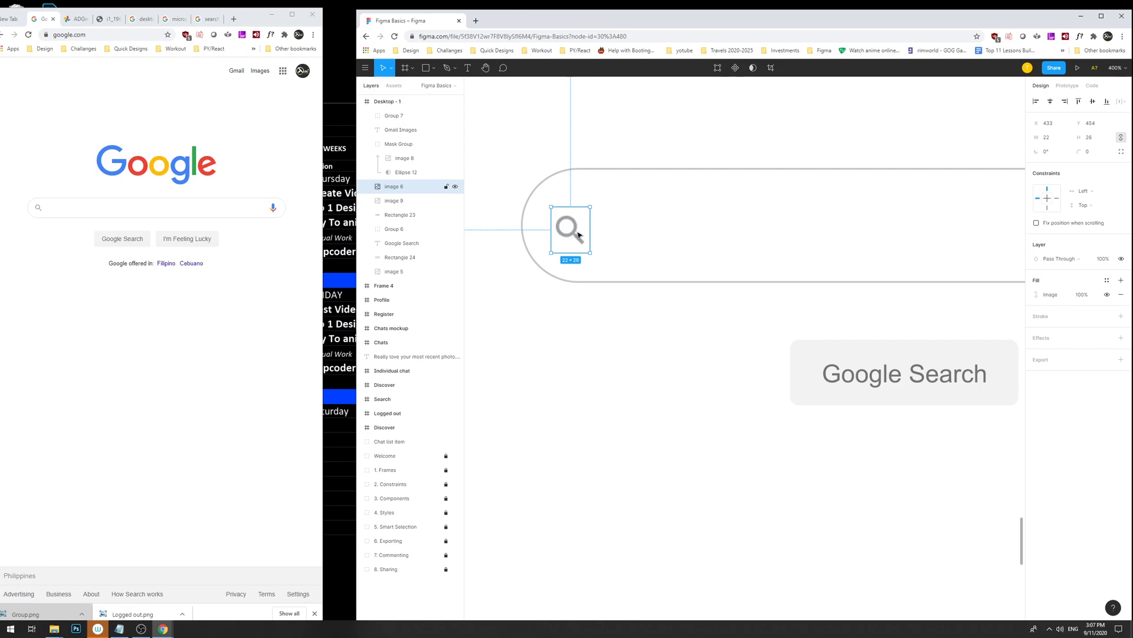
{"action": "left_click", "coordinate": [1072, 295]}
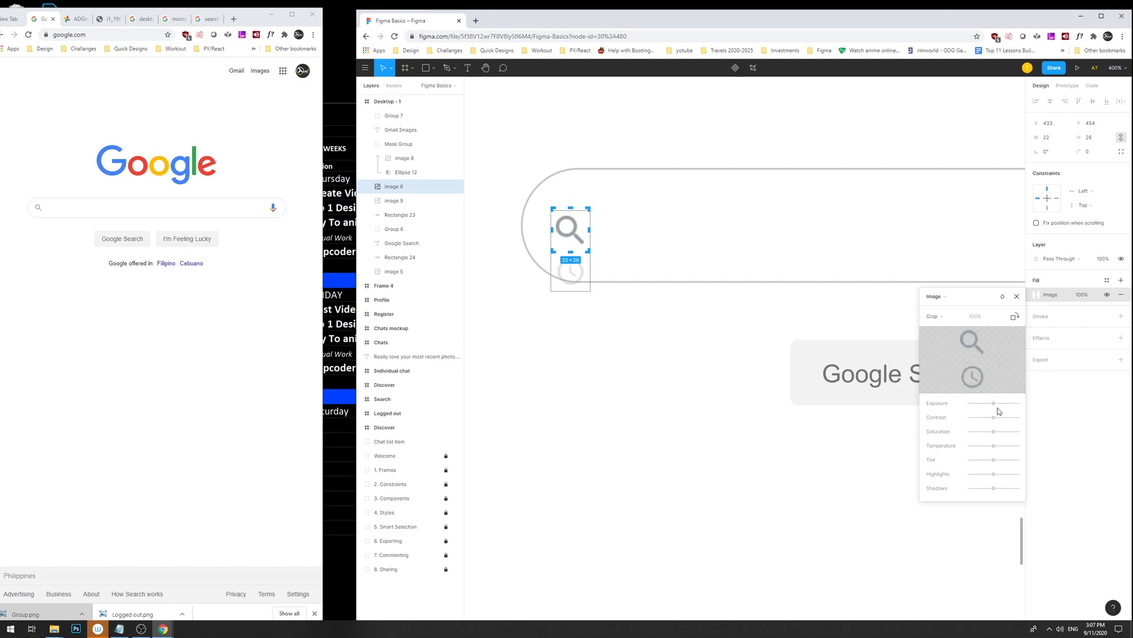
{"action": "mouse_move", "coordinate": [994, 403]}
{"action": "left_mouse_down"}
{"action": "mouse_move", "coordinate": [1008, 407]}
{"action": "mouse_move", "coordinate": [986, 404]}
{"action": "mouse_move", "coordinate": [979, 440]}
{"action": "mouse_move", "coordinate": [1022, 418]}
{"action": "mouse_move", "coordinate": [982, 448]}
{"action": "mouse_move", "coordinate": [976, 408]}
{"action": "mouse_move", "coordinate": [987, 406]}
{"action": "left_mouse_up"}
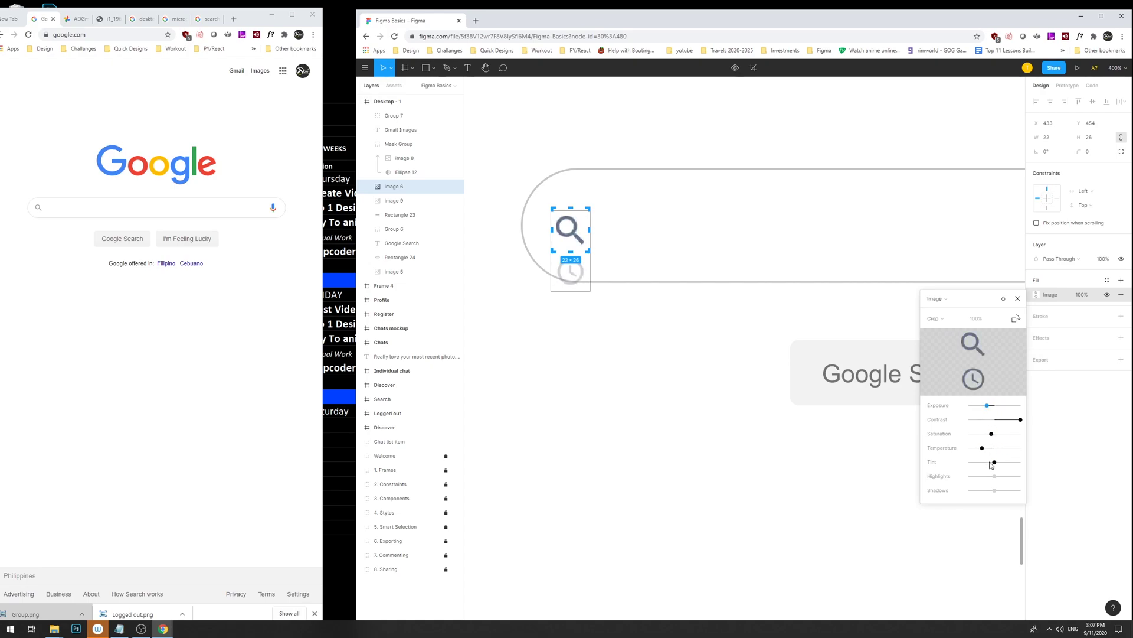
{"action": "left_click_drag", "start_coordinate": [992, 462], "coordinate": [1026, 458]}
{"action": "left_click", "coordinate": [1004, 298]}
{"action": "left_click", "coordinate": [1004, 299]}
{"action": "key", "text": "Escape"}
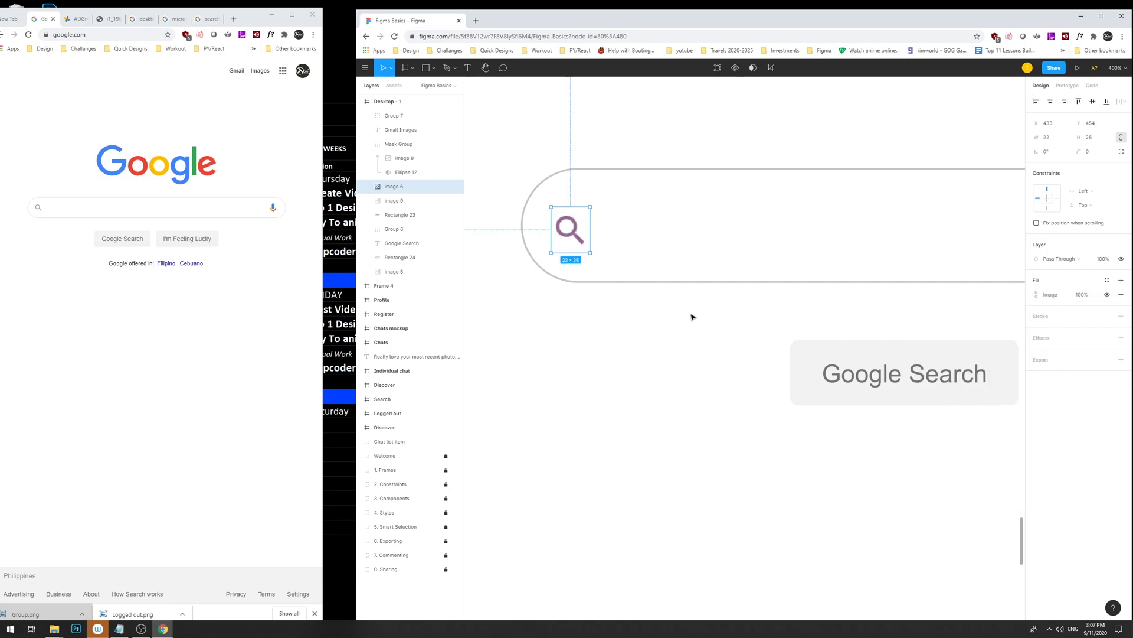
{"action": "left_click_drag", "start_coordinate": [679, 330], "coordinate": [679, 348]}
{"action": "left_click", "coordinate": [700, 339]}
{"action": "left_click_drag", "start_coordinate": [759, 337], "coordinate": [538, 329]}
{"action": "left_click_drag", "start_coordinate": [795, 335], "coordinate": [442, 313]}
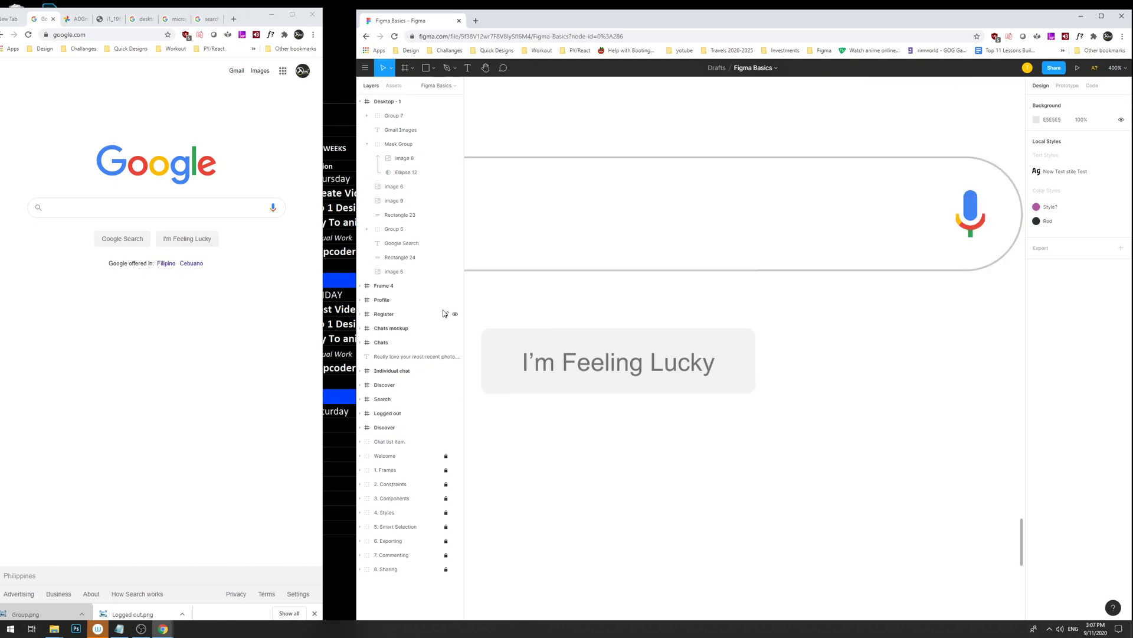
{"action": "left_click_drag", "start_coordinate": [665, 317], "coordinate": [777, 315]}
{"action": "key", "text": "minus"}
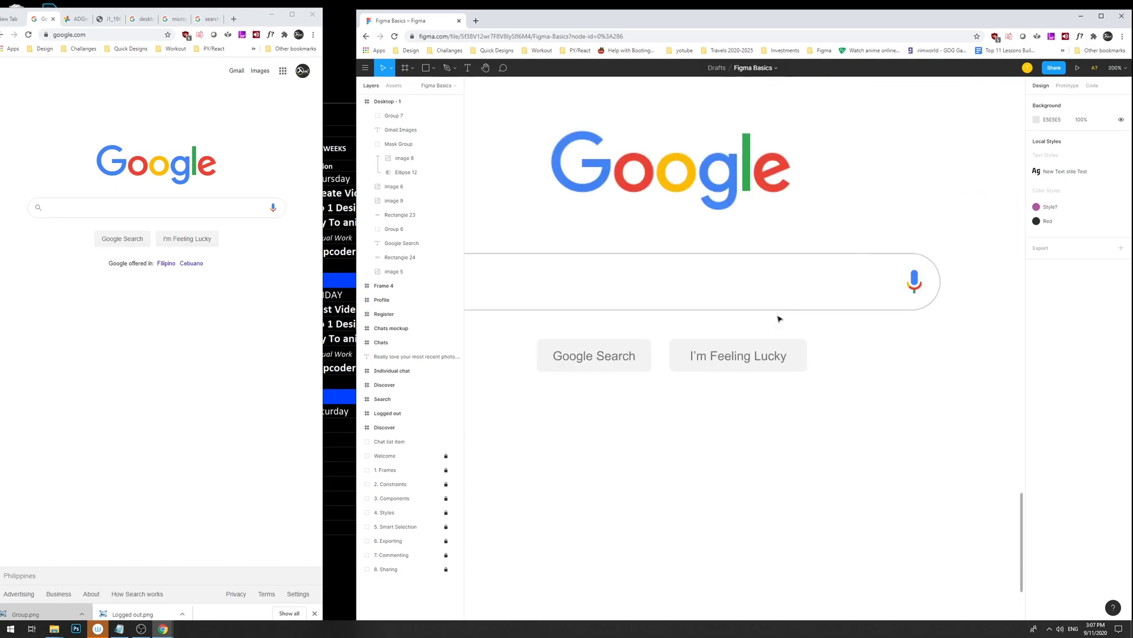
{"action": "left_click_drag", "start_coordinate": [828, 412], "coordinate": [860, 384]}
{"action": "key", "text": "ctrl+z"}
{"action": "left_click_drag", "start_coordinate": [792, 420], "coordinate": [849, 345]}
{"action": "left_click", "coordinate": [822, 347]}
Try the I'm Feeling Lucky button in a spot below Google Search, look through its layer options, and undo the move.
{"action": "left_click_drag", "start_coordinate": [814, 286], "coordinate": [678, 354]}
{"action": "key", "text": "ctrl+z"}
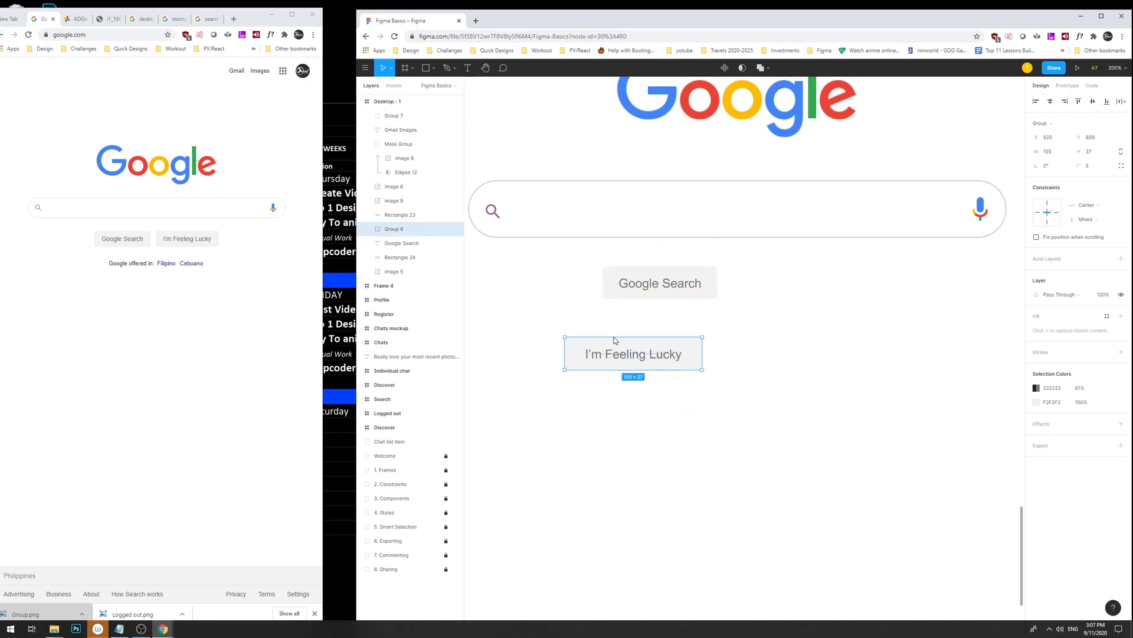
{"action": "right_click", "coordinate": [611, 336]}
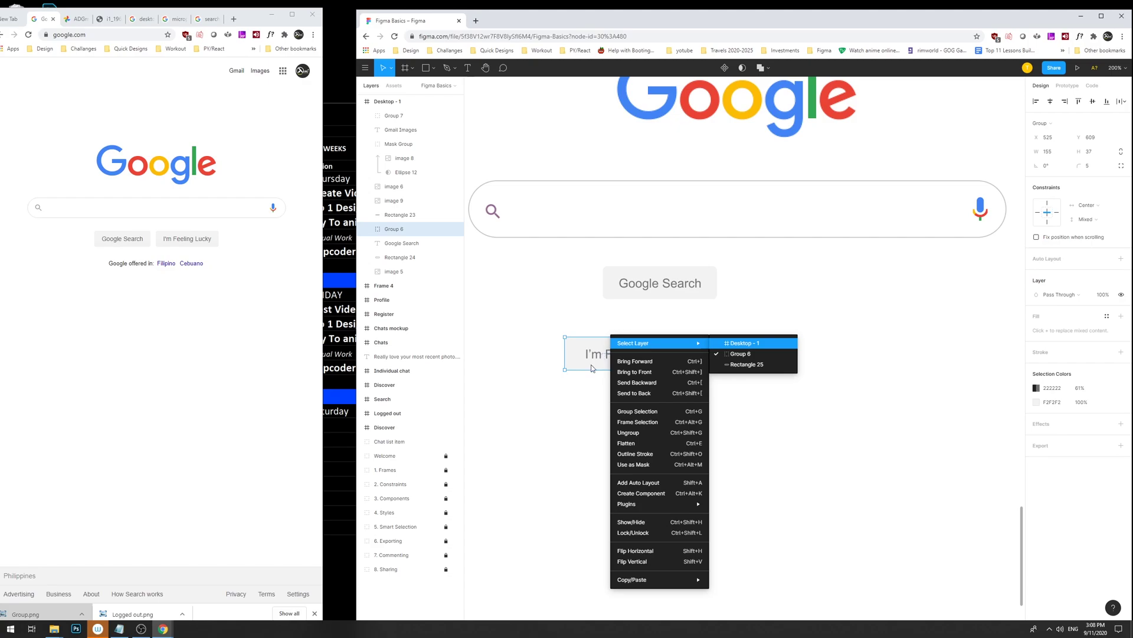
{"action": "left_click", "coordinate": [598, 366]}
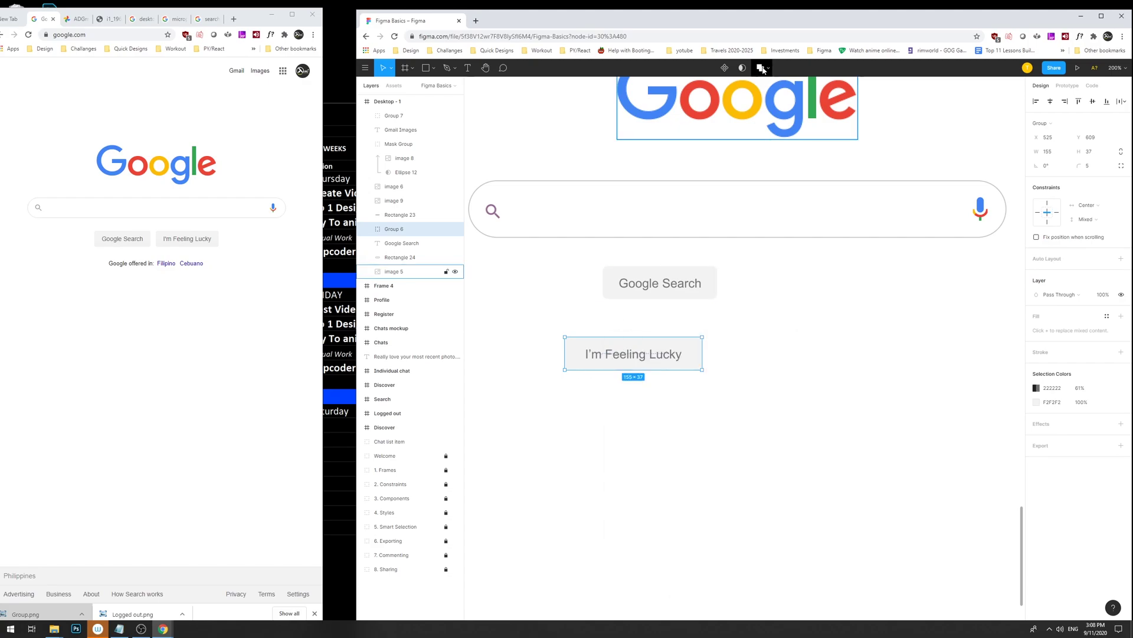
{"action": "left_click", "coordinate": [724, 68]}
{"action": "left_click_drag", "start_coordinate": [702, 337], "coordinate": [750, 308]}
{"action": "key", "text": "ctrl+z"}
{"action": "key", "text": "ctrl+z"}
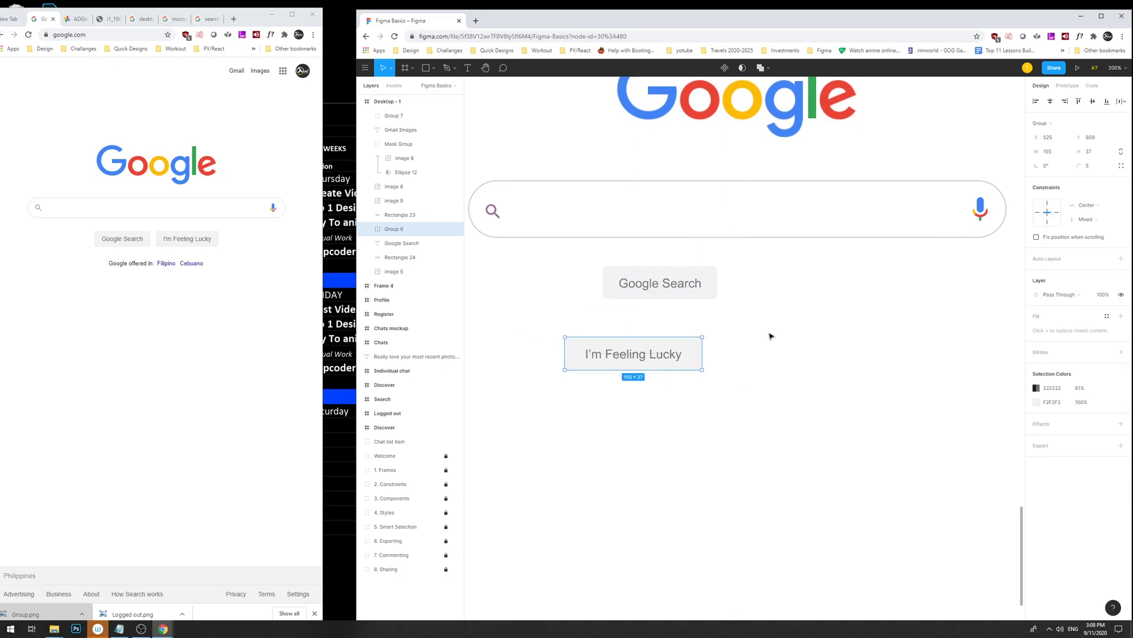
{"action": "left_click_drag", "start_coordinate": [774, 376], "coordinate": [574, 323]}
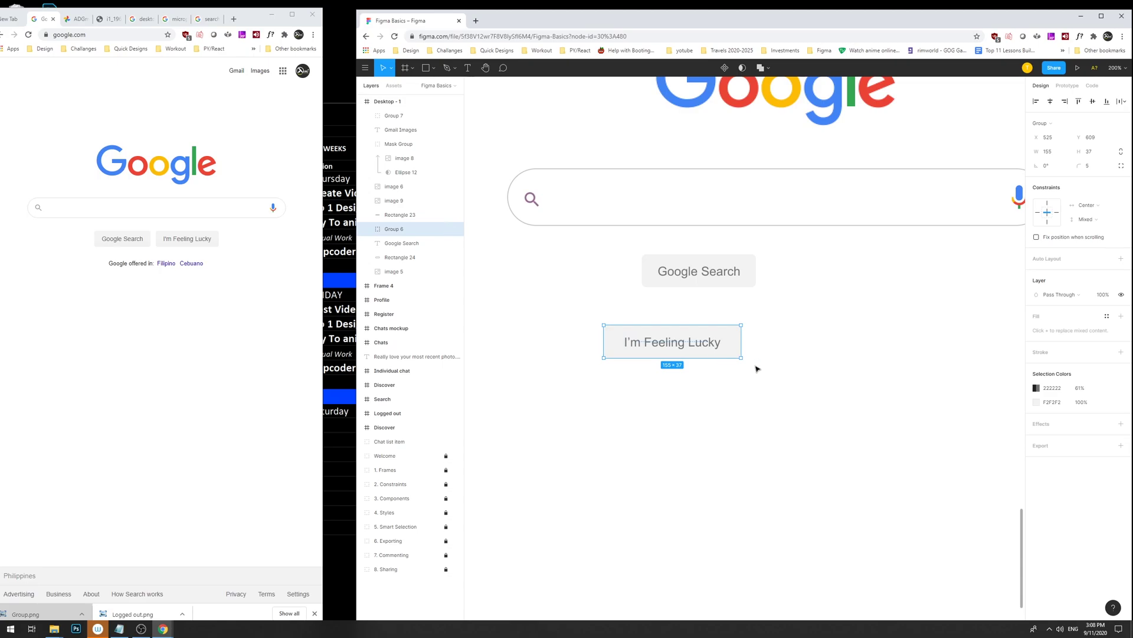
{"action": "key", "text": "ctrl+z"}
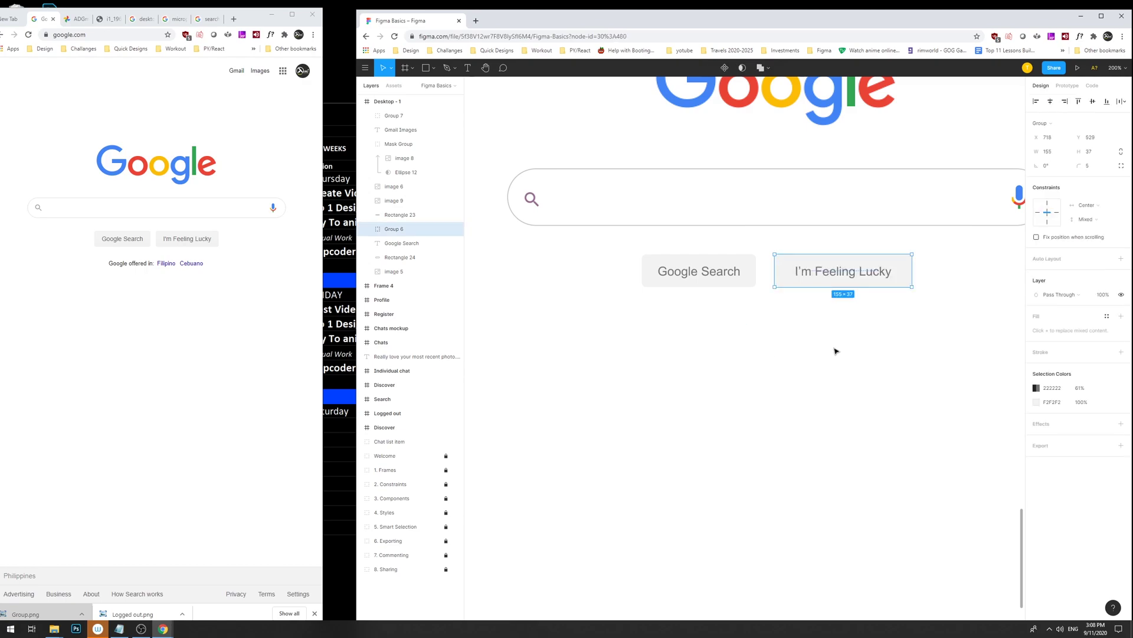
Review the mockup at 100% zoom, checking the magnifier icon, the buttons and the overall layout.
{"action": "left_click_drag", "start_coordinate": [835, 351], "coordinate": [706, 372]}
{"action": "left_click", "coordinate": [706, 372]}
{"action": "key", "text": "shift+0"}
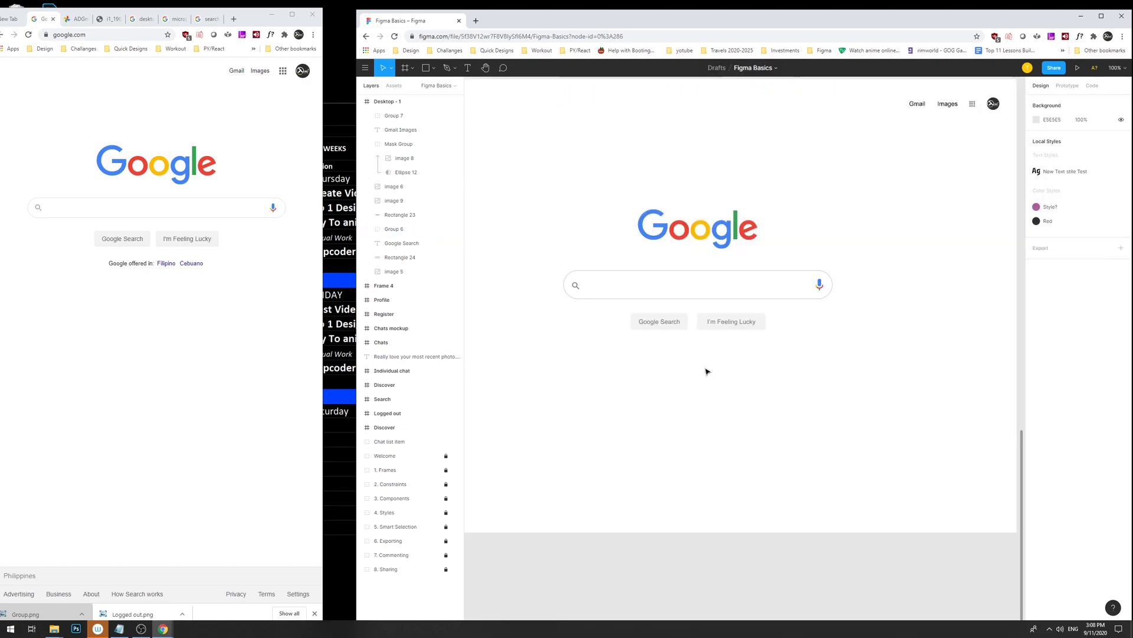
{"action": "left_click", "coordinate": [576, 286]}
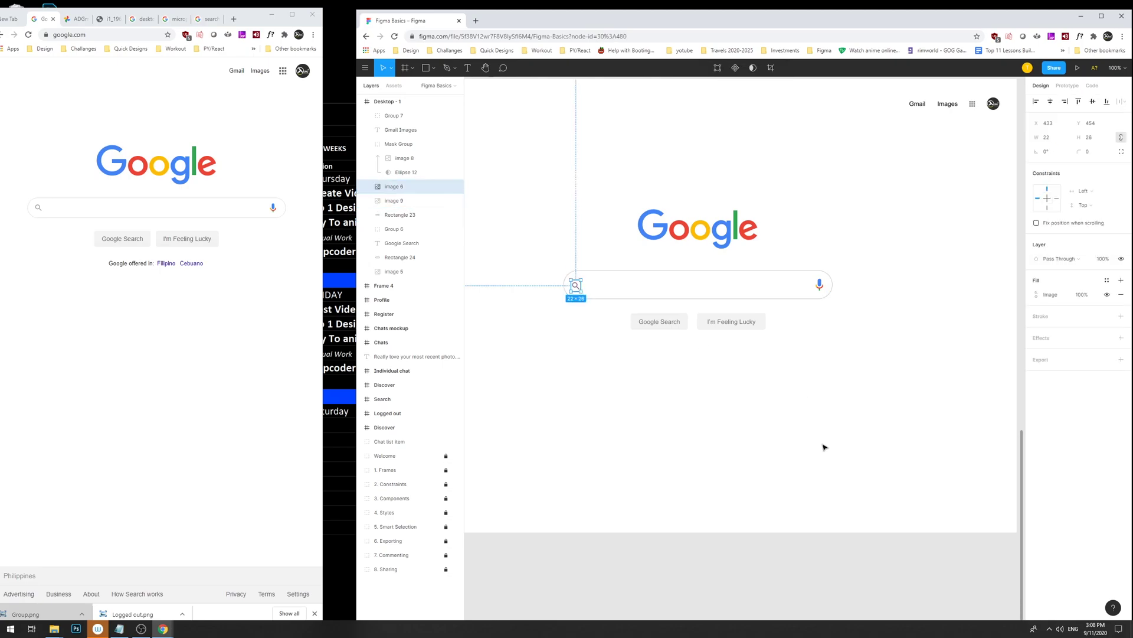
{"action": "scroll", "coordinate": [767, 343], "scroll_direction": "right", "scroll_amount": 2}
{"action": "left_click", "coordinate": [721, 314]}
{"action": "scroll", "coordinate": [736, 398], "scroll_direction": "up", "scroll_amount": 5}
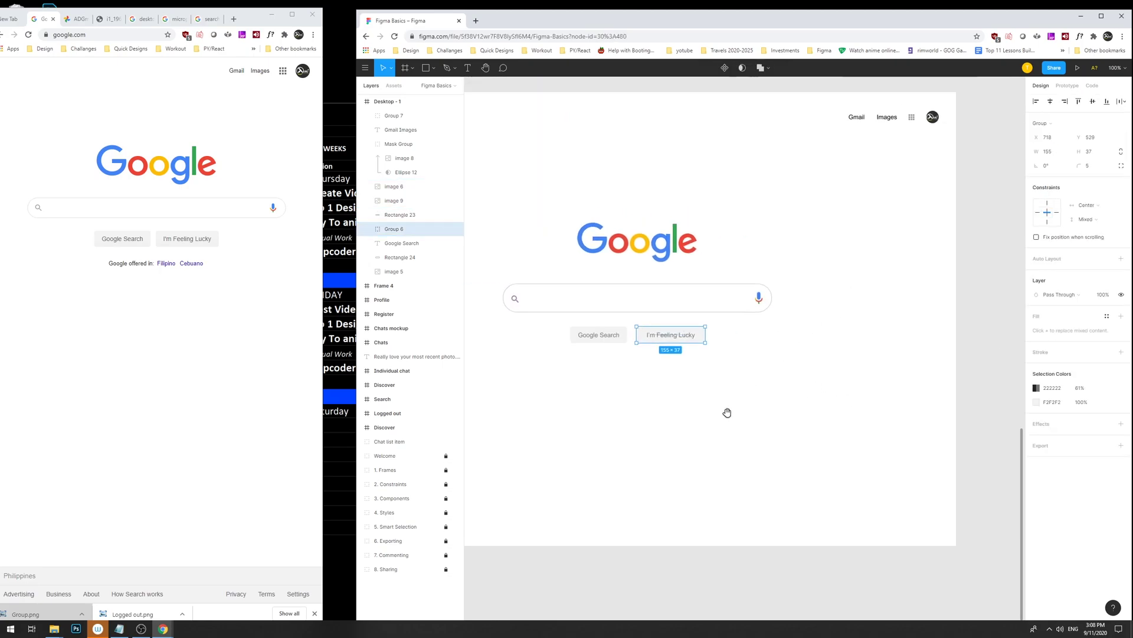
{"action": "scroll", "coordinate": [703, 344], "scroll_direction": "down", "scroll_amount": 5}
{"action": "scroll", "coordinate": [912, 223], "scroll_direction": "left", "scroll_amount": 4}
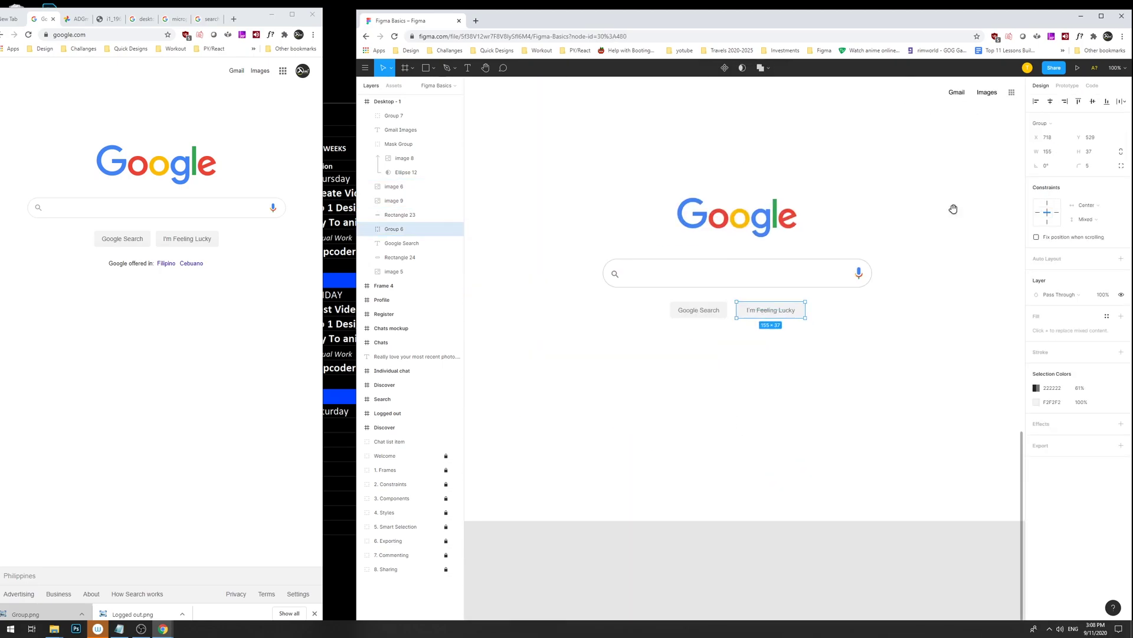
{"action": "key", "text": "minus"}
Look through the Figma Basics lessons from Frames and Constraints through Styles to Smart Selection.
{"action": "left_click_drag", "start_coordinate": [908, 230], "coordinate": [769, 471]}
{"action": "scroll", "coordinate": [854, 444], "scroll_direction": "left", "scroll_amount": 3}
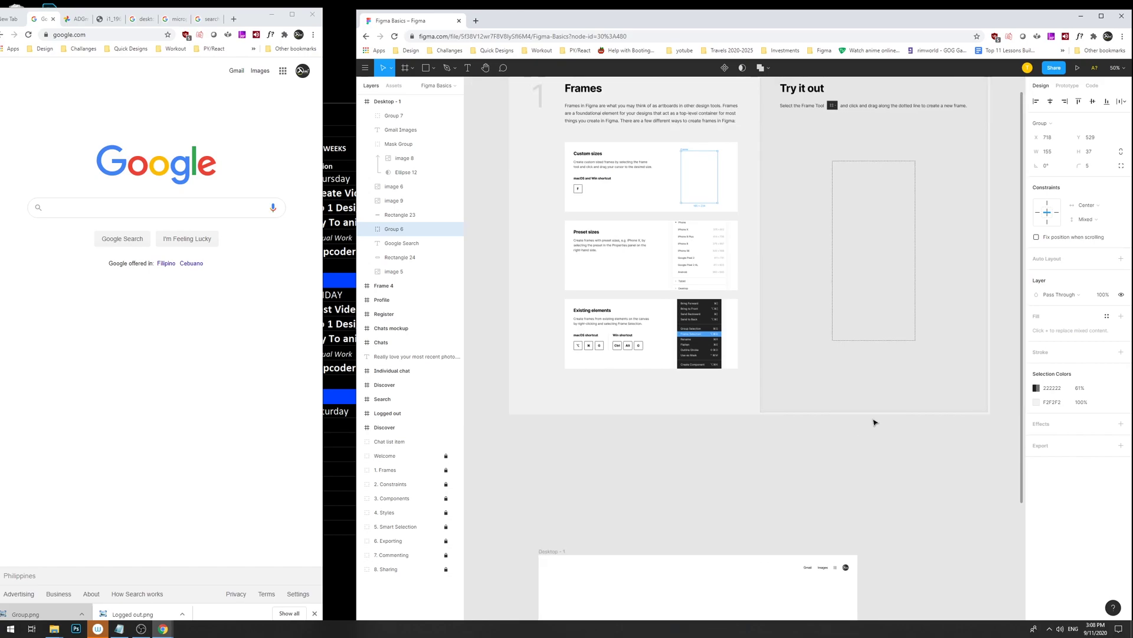
{"action": "scroll", "coordinate": [736, 407], "scroll_direction": "right", "scroll_amount": 12}
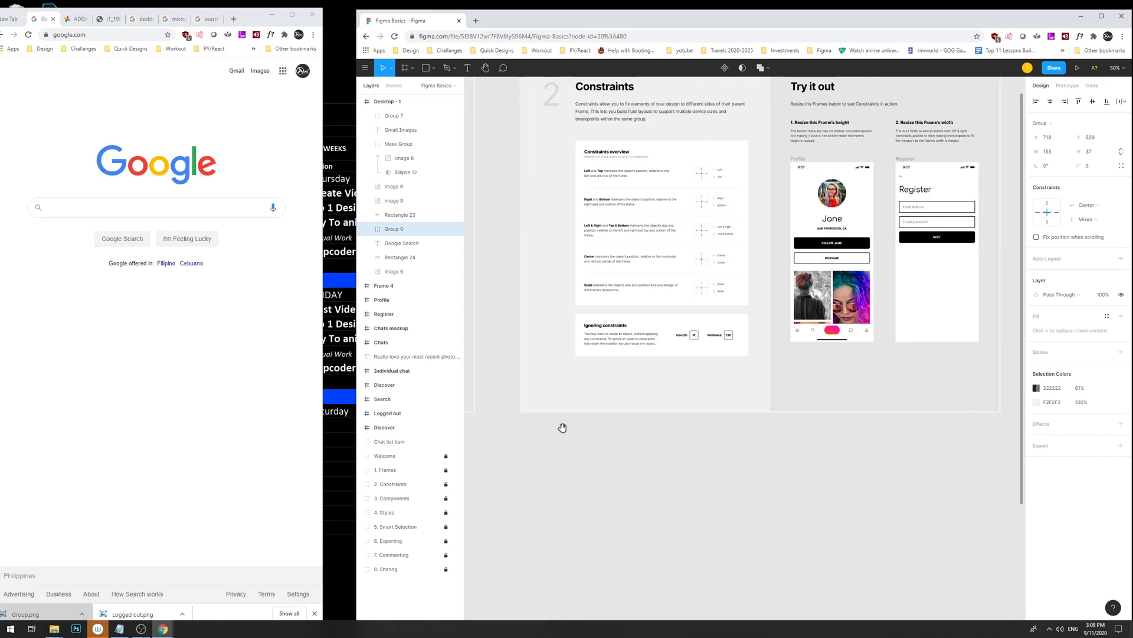
{"action": "scroll", "coordinate": [647, 443], "scroll_direction": "right", "scroll_amount": 10}
{"action": "scroll", "coordinate": [693, 422], "scroll_direction": "left", "scroll_amount": 10}
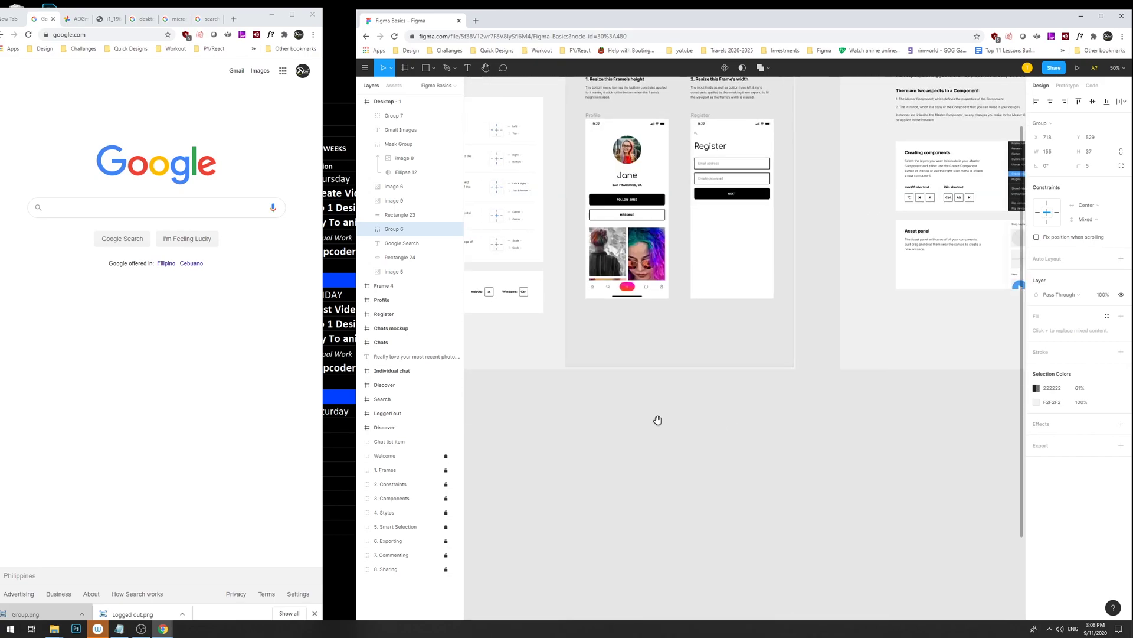
{"action": "scroll", "coordinate": [661, 406], "scroll_direction": "right", "scroll_amount": 10}
{"action": "scroll", "coordinate": [660, 406], "scroll_direction": "right", "scroll_amount": 10}
{"action": "scroll", "coordinate": [741, 427], "scroll_direction": "up", "scroll_amount": 2}
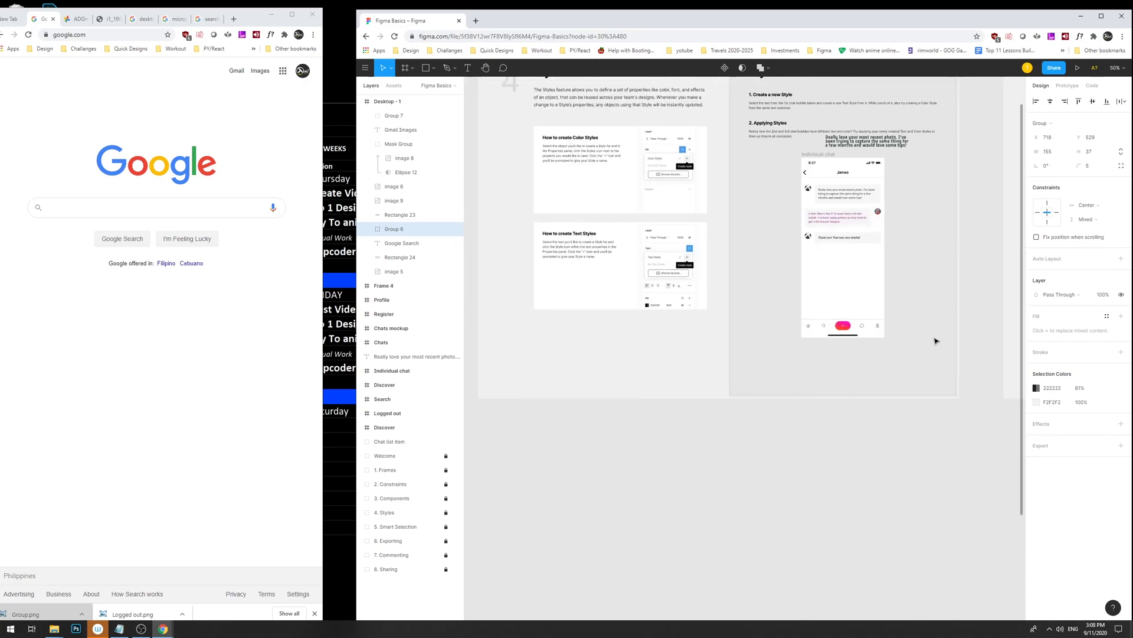
{"action": "scroll", "coordinate": [884, 350], "scroll_direction": "right", "scroll_amount": 10}
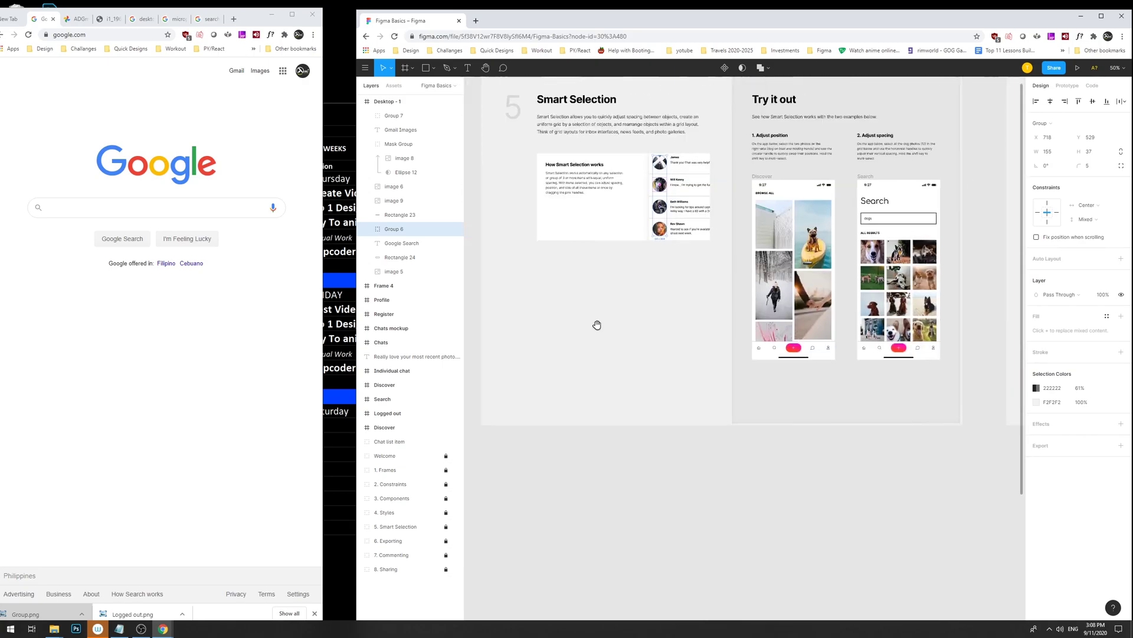
{"action": "scroll", "coordinate": [646, 312], "scroll_direction": "right", "scroll_amount": 3}
Try swapping the white building photo and the dog-on-boat photo in the Smart Selection Discover example, and undo the swap.
{"action": "left_click", "coordinate": [733, 221]}
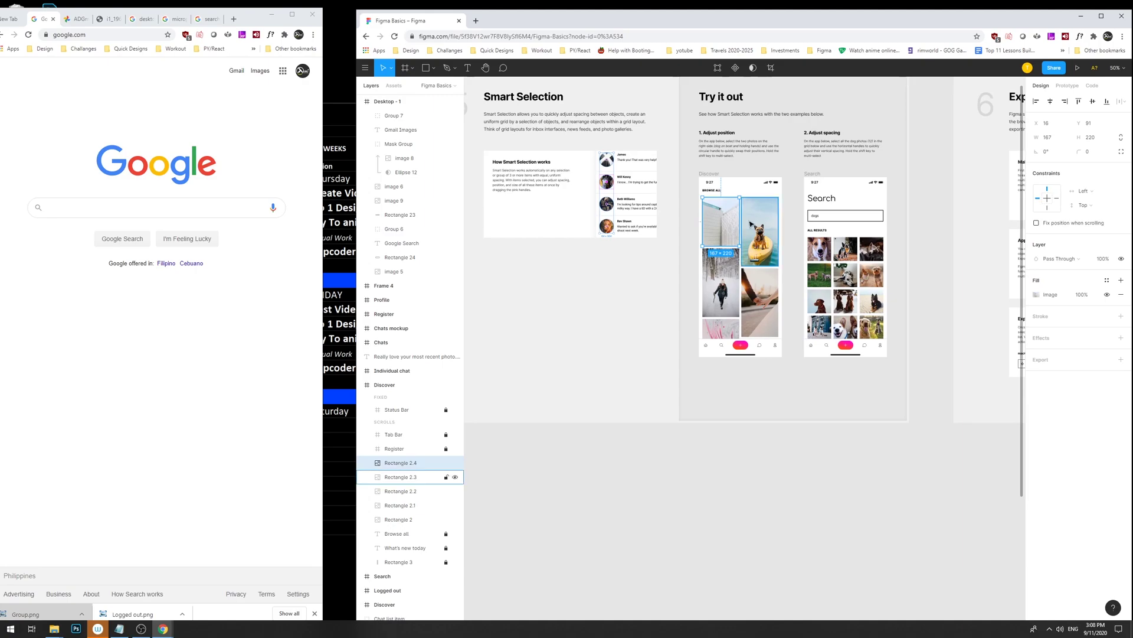
{"action": "left_click", "coordinate": [753, 224], "text": "shift"}
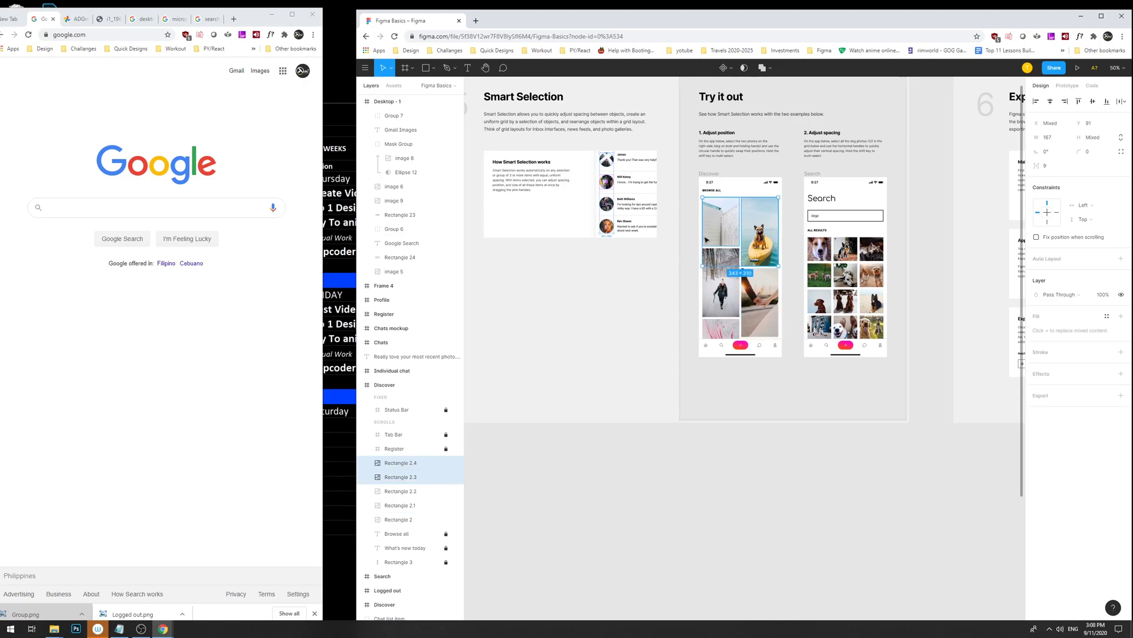
{"action": "left_click", "coordinate": [769, 388]}
{"action": "scroll", "coordinate": [764, 362], "scroll_direction": "right", "scroll_amount": 3}
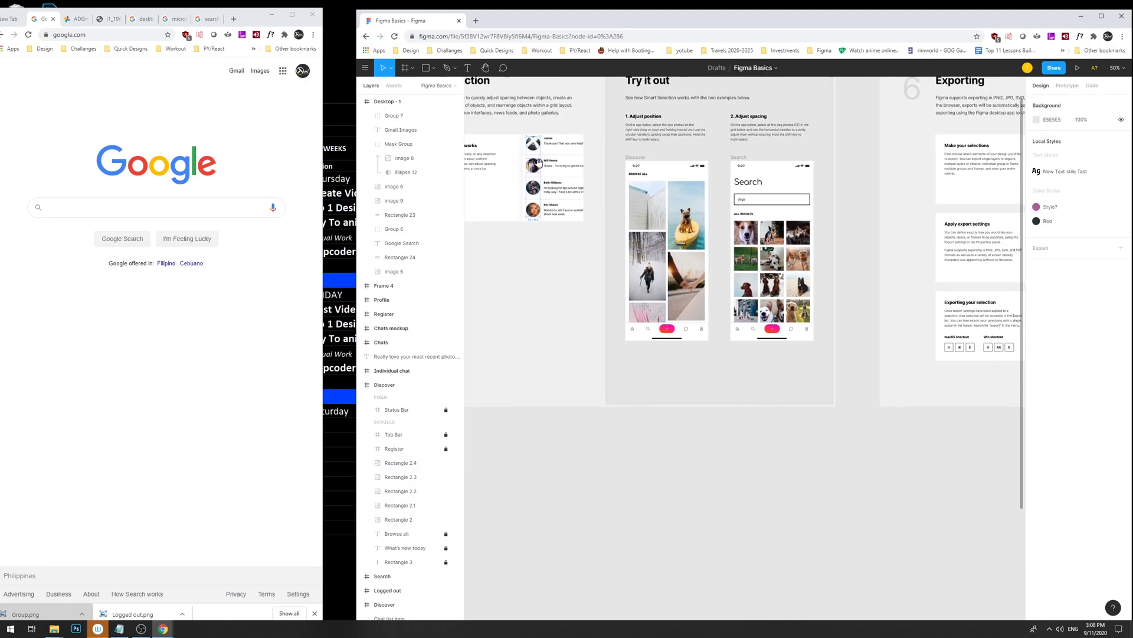
{"action": "left_click", "coordinate": [680, 220], "text": "shift"}
{"action": "scroll", "coordinate": [749, 274], "scroll_direction": "up", "scroll_amount": 2}
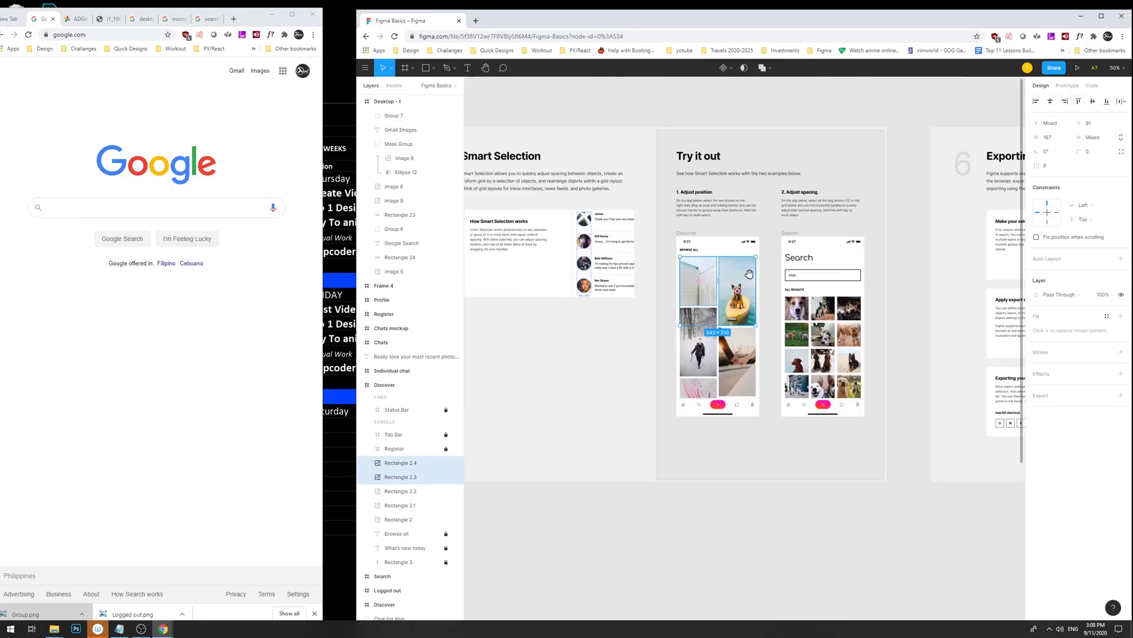
{"action": "scroll", "coordinate": [751, 277], "scroll_direction": "up", "scroll_amount": 5}
{"action": "scroll", "coordinate": [716, 288], "scroll_direction": "up", "scroll_amount": 1}
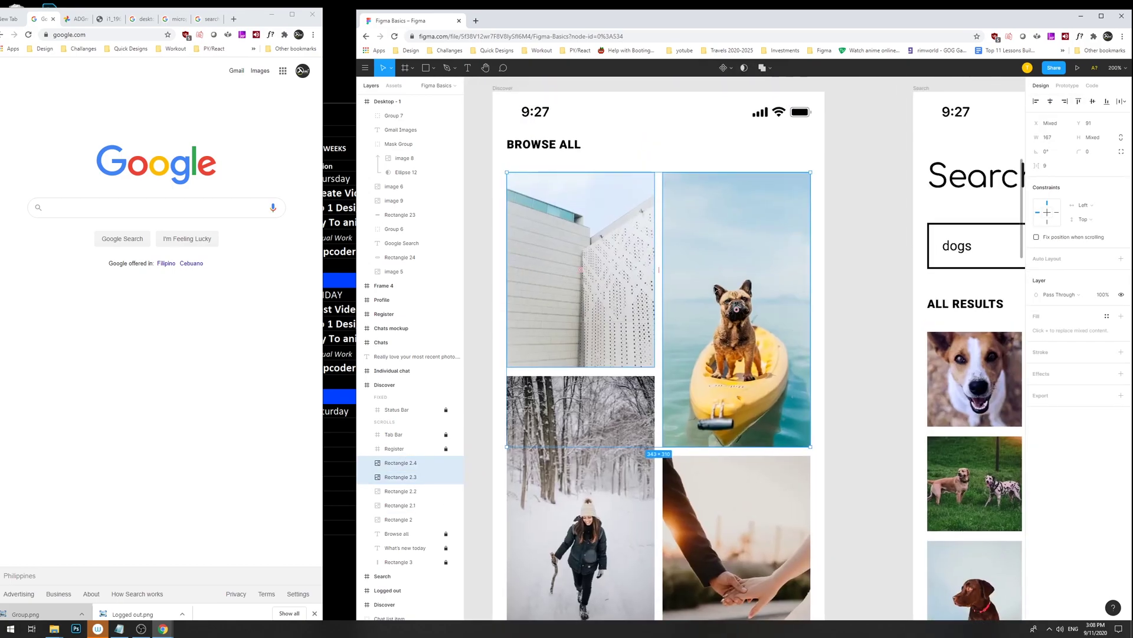
{"action": "mouse_move", "coordinate": [605, 263]}
{"action": "left_mouse_down"}
{"action": "mouse_move", "coordinate": [578, 261]}
{"action": "mouse_move", "coordinate": [586, 273]}
{"action": "left_mouse_up"}
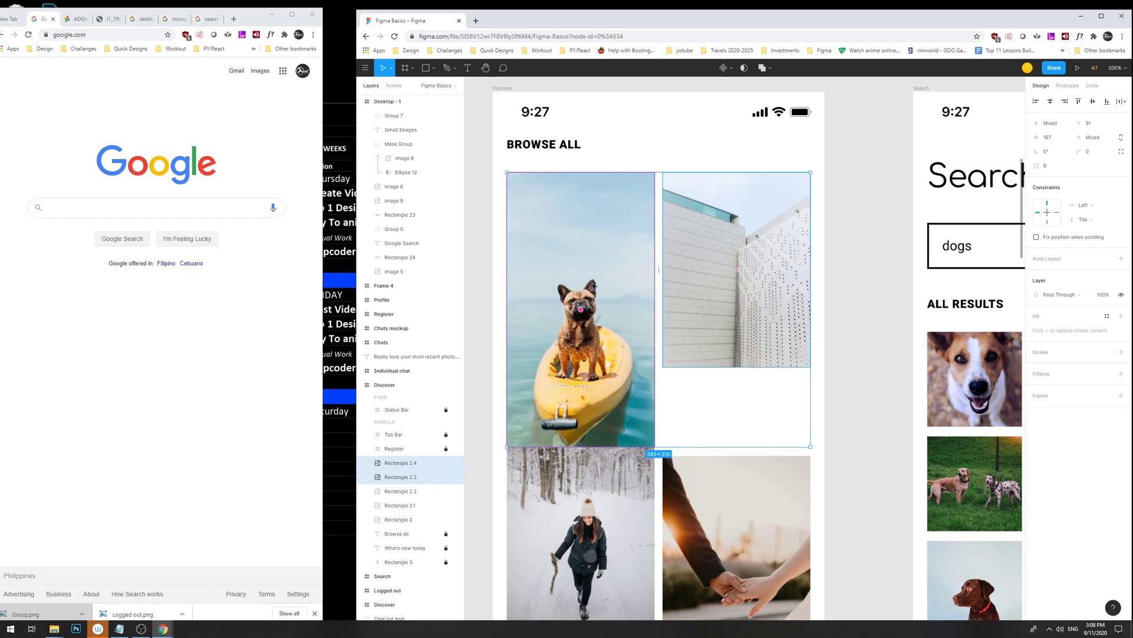
{"action": "key", "text": "ctrl+z"}
Look through the Exporting, Commenting and Sharing lessons, and return past the earlier lessons to the Google mockup.
{"action": "key", "text": "ctrl+minus"}
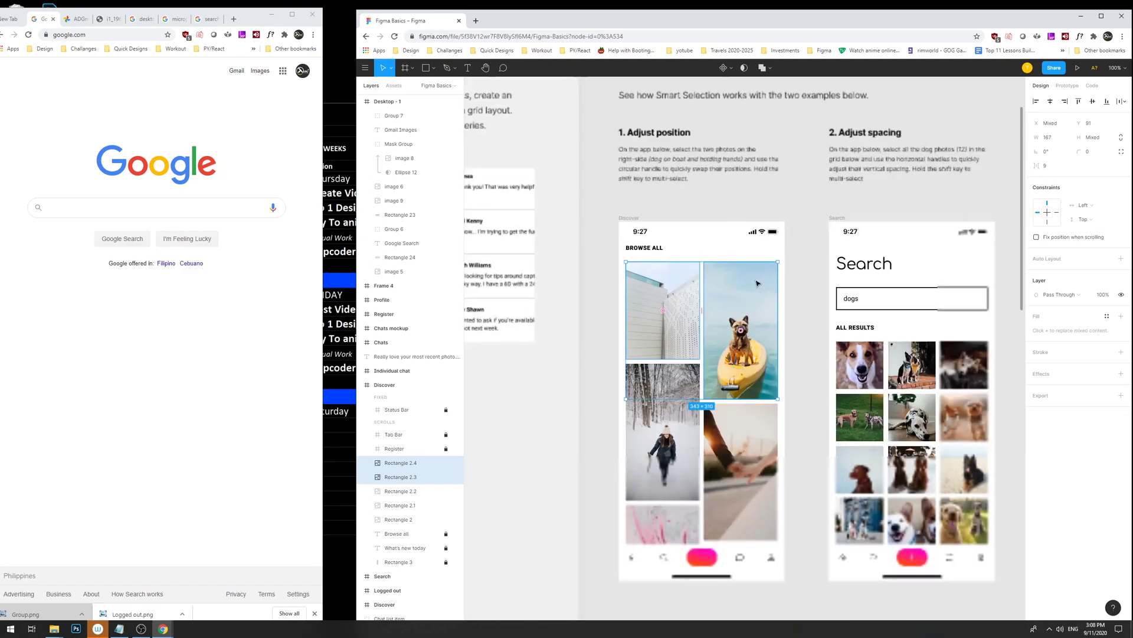
{"action": "scroll", "coordinate": [691, 293], "scroll_direction": "right", "scroll_amount": 5}
{"action": "scroll", "coordinate": [589, 197], "scroll_direction": "down", "scroll_amount": 10}
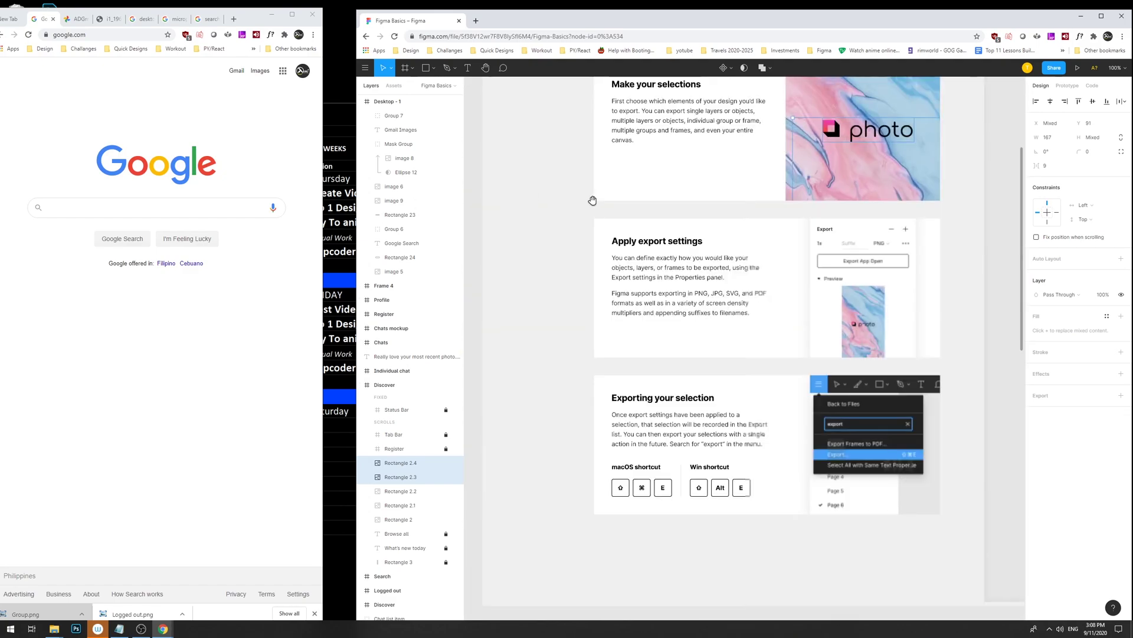
{"action": "scroll", "coordinate": [762, 279], "scroll_direction": "up", "scroll_amount": 1}
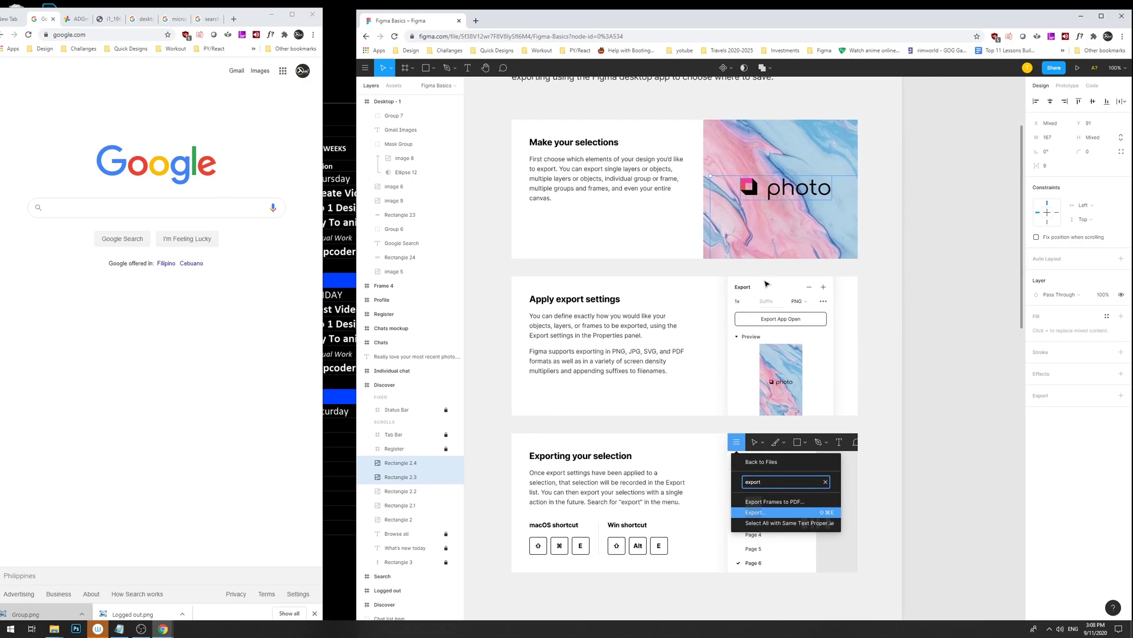
{"action": "key", "text": "ctrl+minus"}
{"action": "key", "text": "ctrl+minus"}
{"action": "left_click_drag", "start_coordinate": [867, 285], "coordinate": [623, 222]}
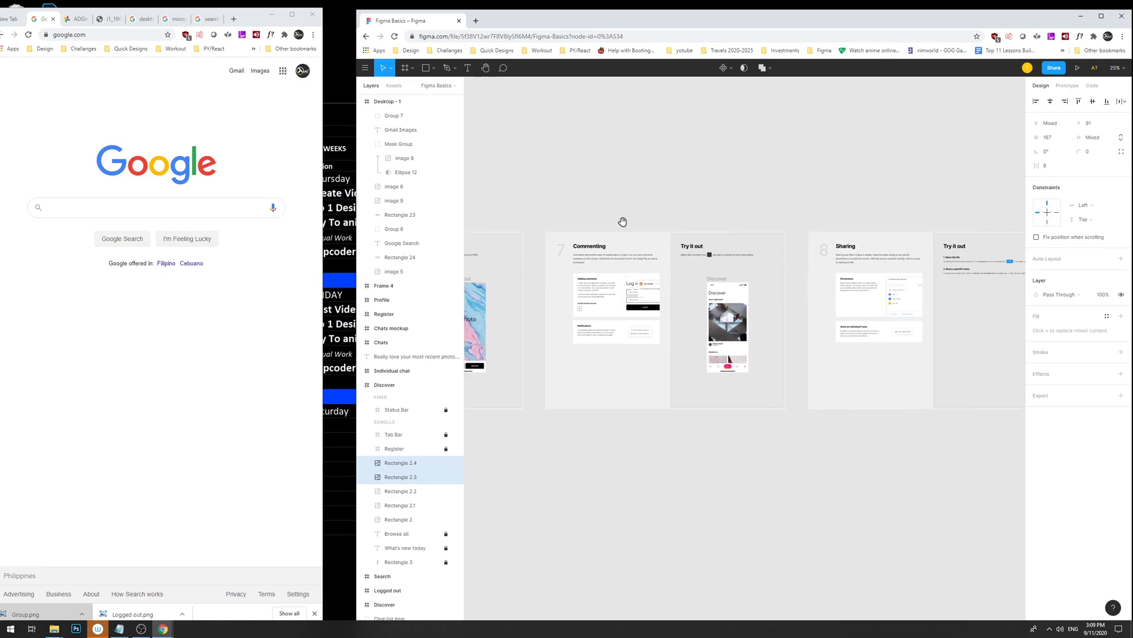
{"action": "scroll", "coordinate": [622, 222], "scroll_direction": "right", "scroll_amount": 5}
{"action": "scroll", "coordinate": [713, 212], "scroll_direction": "left", "scroll_amount": 15}
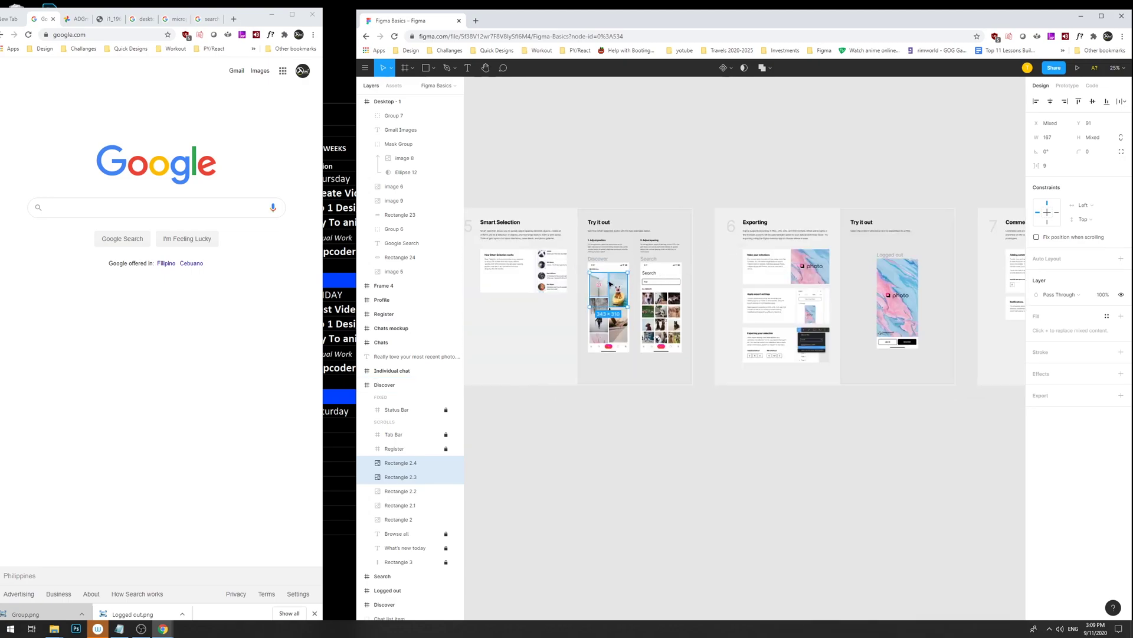
{"action": "scroll", "coordinate": [641, 285], "scroll_direction": "left", "scroll_amount": 8}
{"action": "scroll", "coordinate": [619, 293], "scroll_direction": "left", "scroll_amount": 11}
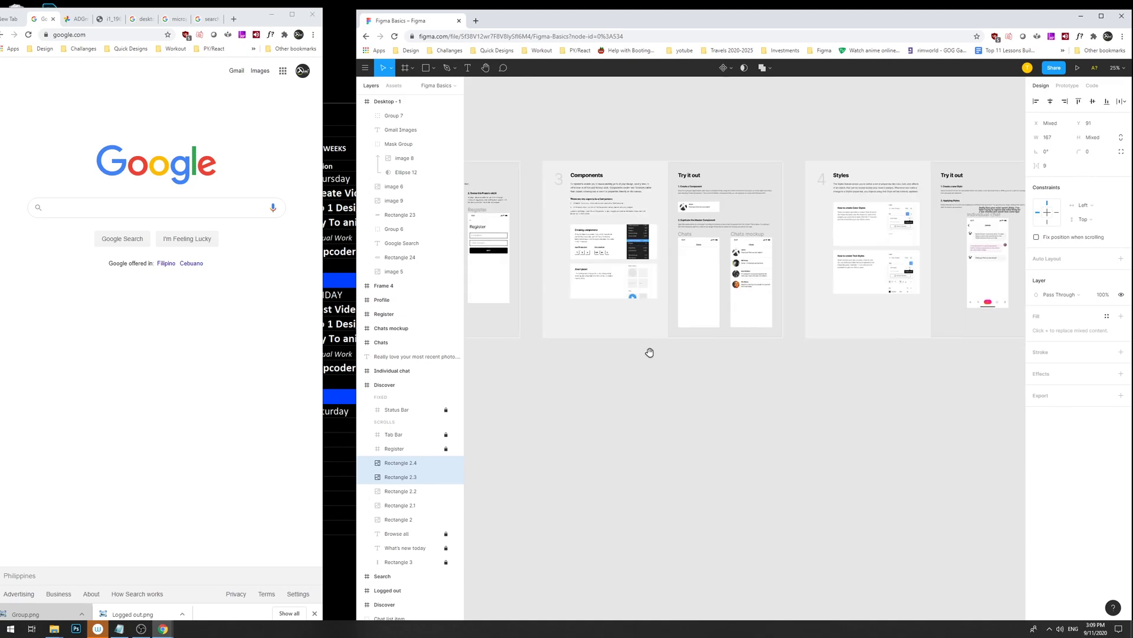
{"action": "scroll", "coordinate": [750, 344], "scroll_direction": "left", "scroll_amount": 11}
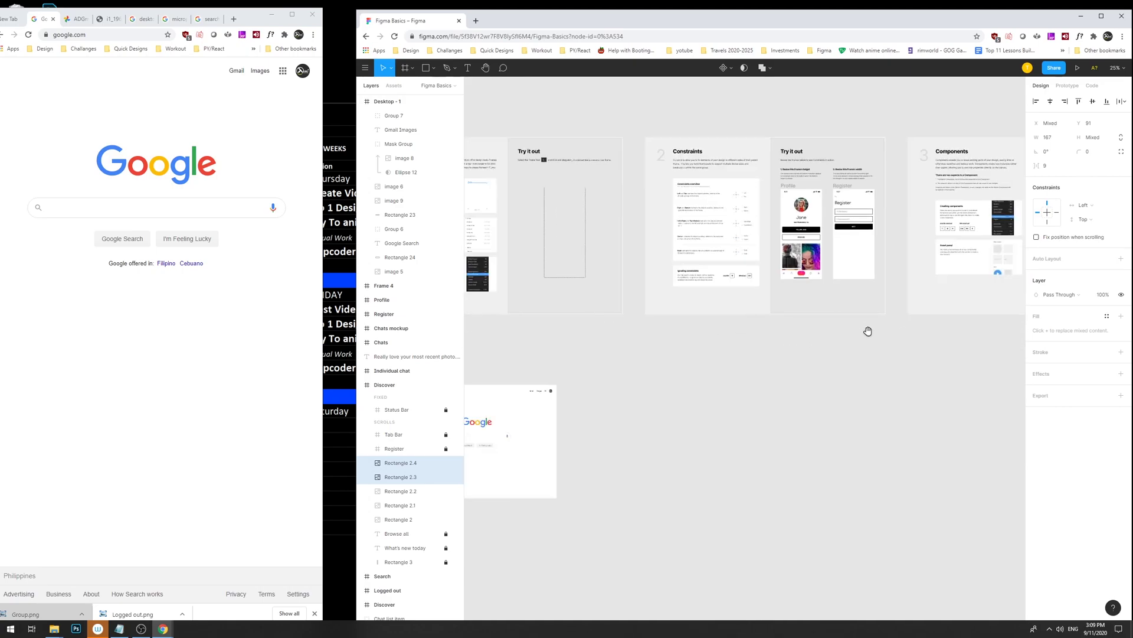
{"action": "scroll", "coordinate": [540, 241], "scroll_direction": "left", "scroll_amount": 2}
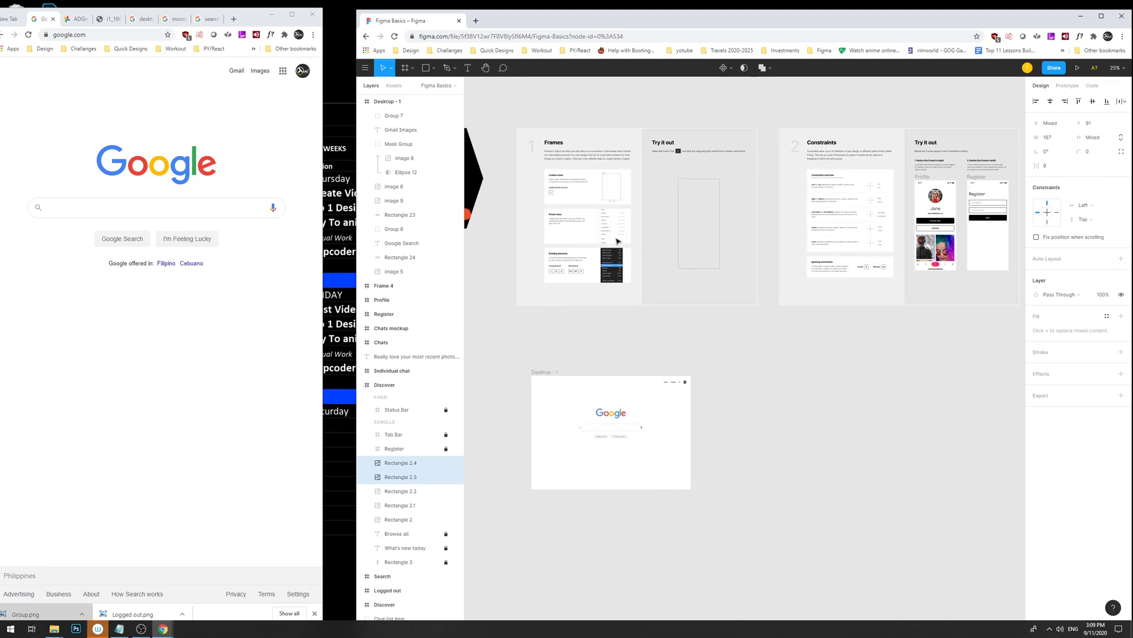
Examine the magnifier icon in the mockup's search bar at 100% zoom, selecting and deselecting it to check its appearance.
{"action": "scroll", "coordinate": [826, 316], "scroll_direction": "down", "scroll_amount": 2}
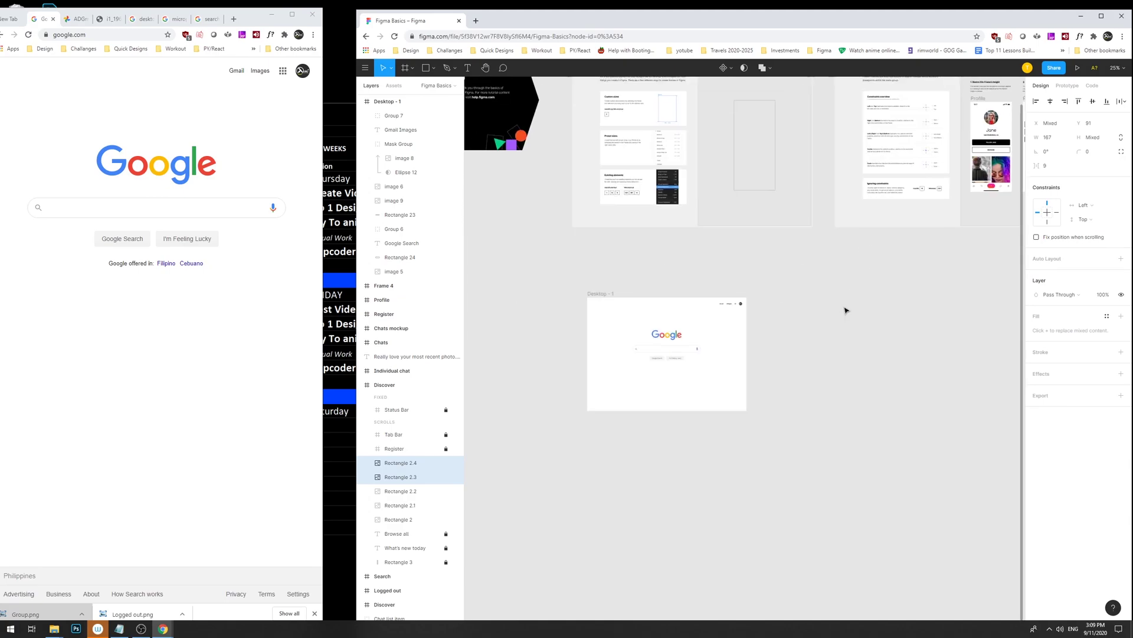
{"action": "key", "text": "ctrl+plus"}
{"action": "key", "text": "ctrl+plus"}
{"action": "scroll", "coordinate": [810, 241], "scroll_direction": "left", "scroll_amount": 5}
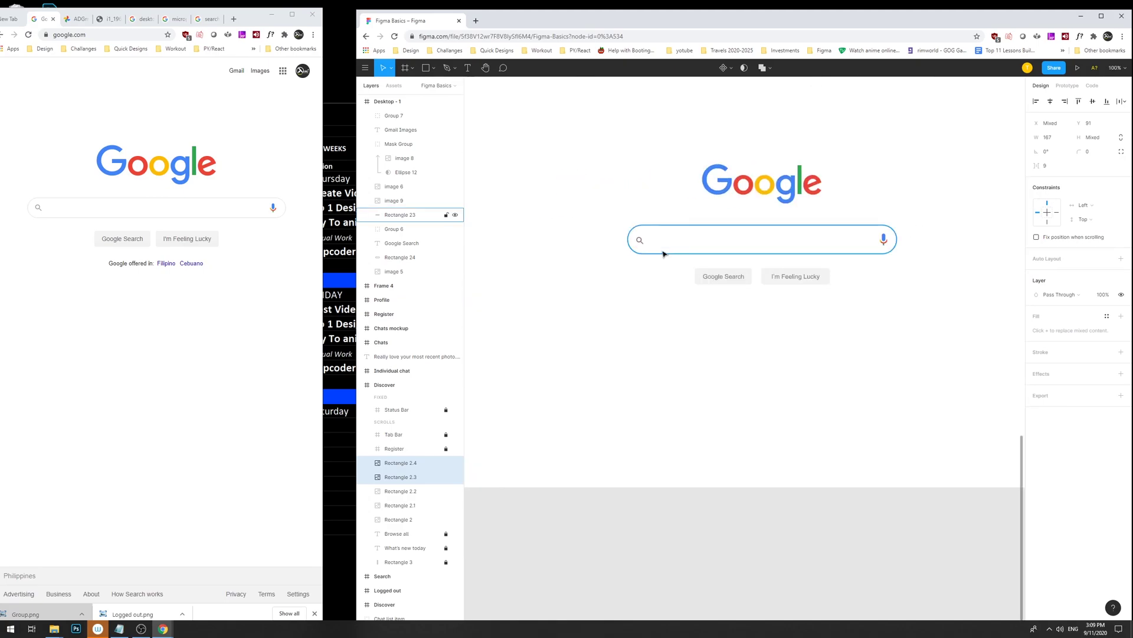
{"action": "left_click", "coordinate": [640, 239]}
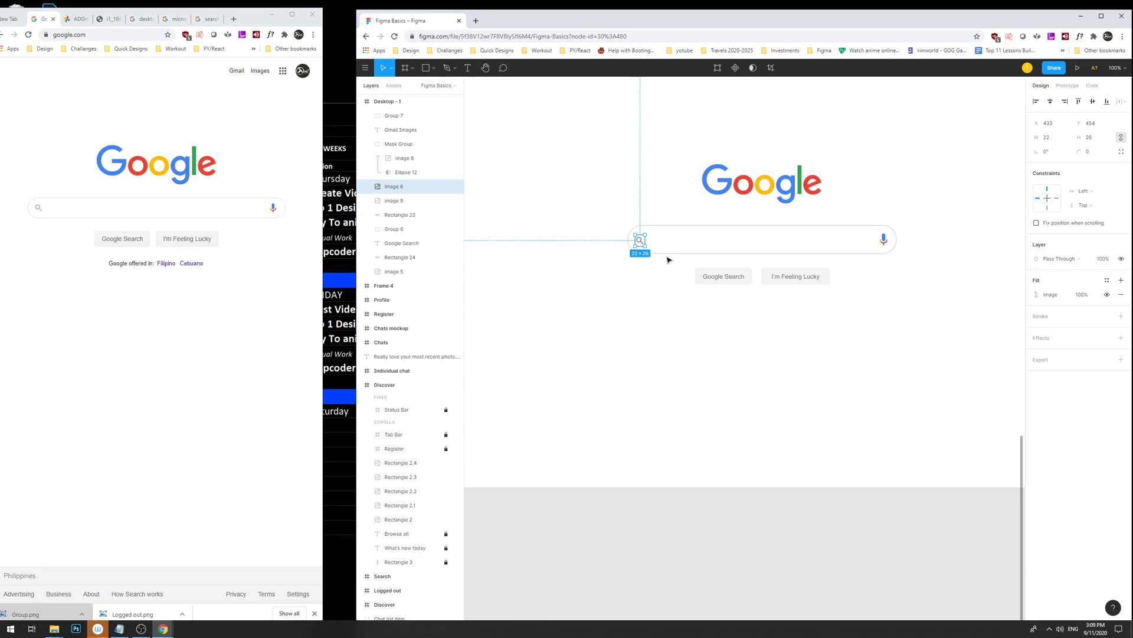
{"action": "left_click_drag", "start_coordinate": [642, 247], "coordinate": [645, 245]}
{"action": "left_click", "coordinate": [615, 314]}
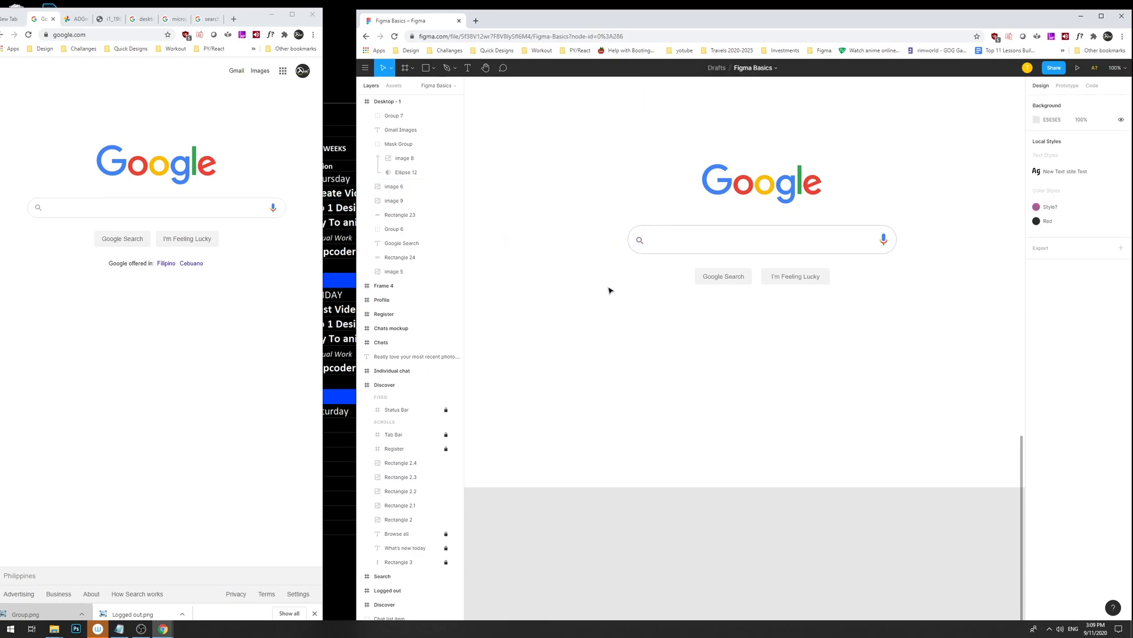
{"action": "left_click", "coordinate": [642, 246]}
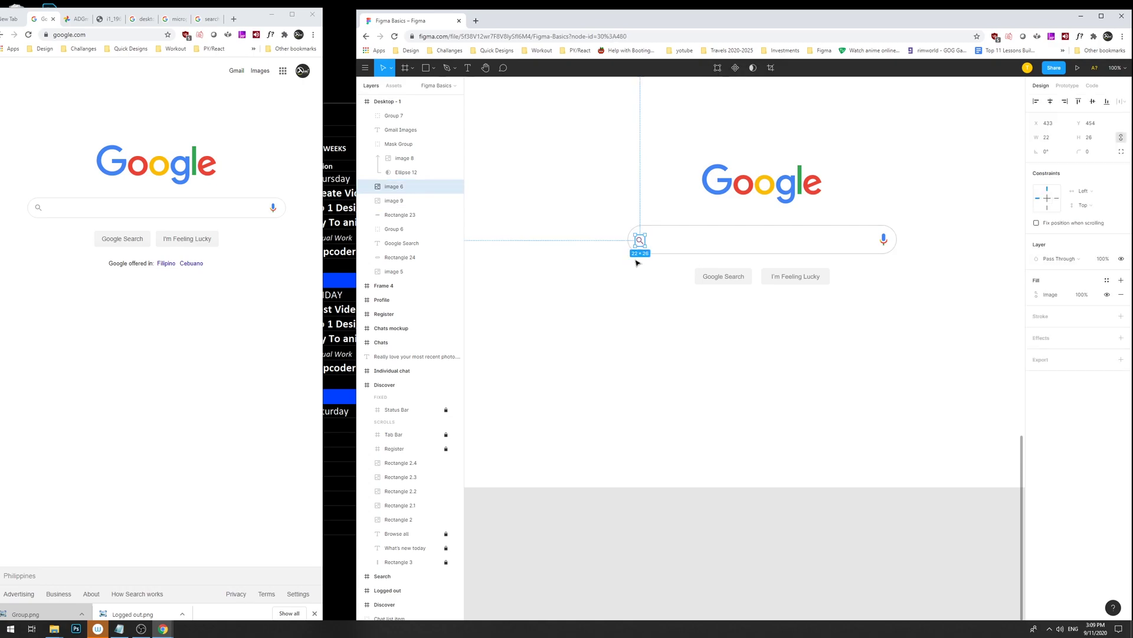
{"action": "left_click", "coordinate": [581, 257]}
{"action": "scroll", "coordinate": [552, 193], "scroll_direction": "up", "scroll_amount": 1}
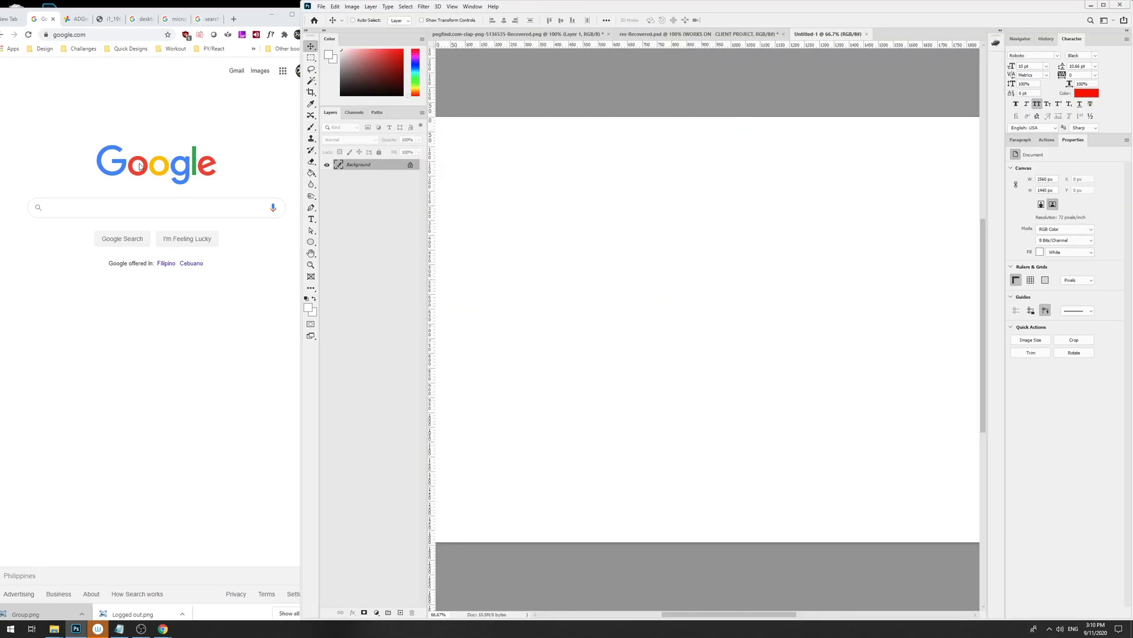
Copy the Google logo from the web page, paste it into Photoshop's Untitled-1 document, and return to Figma.
{"action": "right_click", "coordinate": [148, 173]}
{"action": "left_click", "coordinate": [177, 197]}
{"action": "left_click", "coordinate": [754, 291]}
{"action": "key", "text": "ctrl+v"}
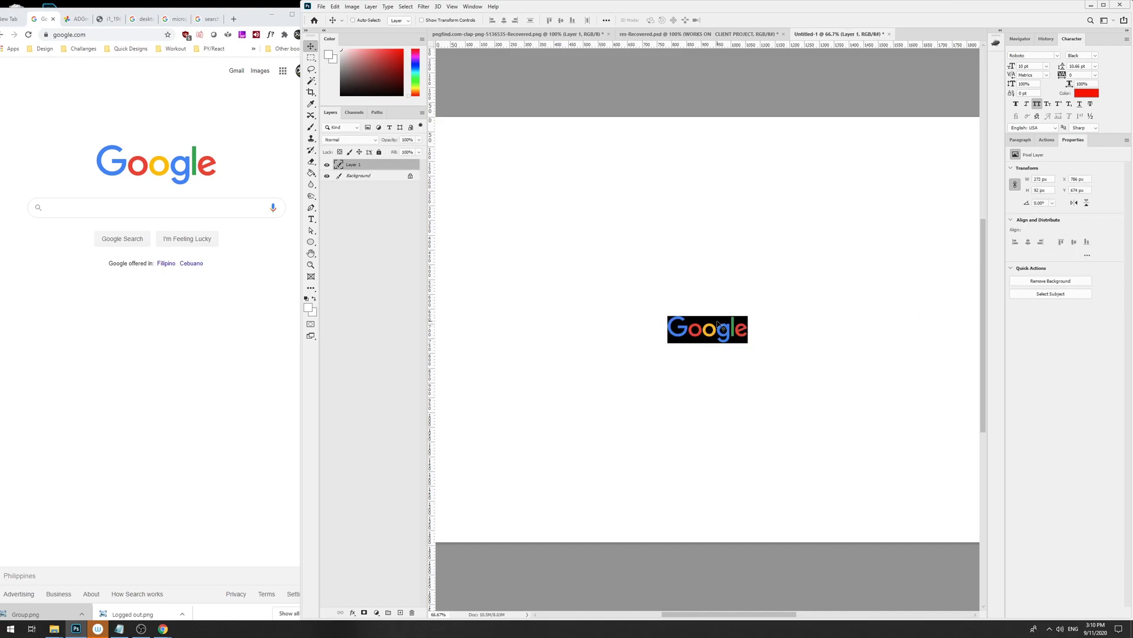
{"action": "left_click", "coordinate": [262, 342]}
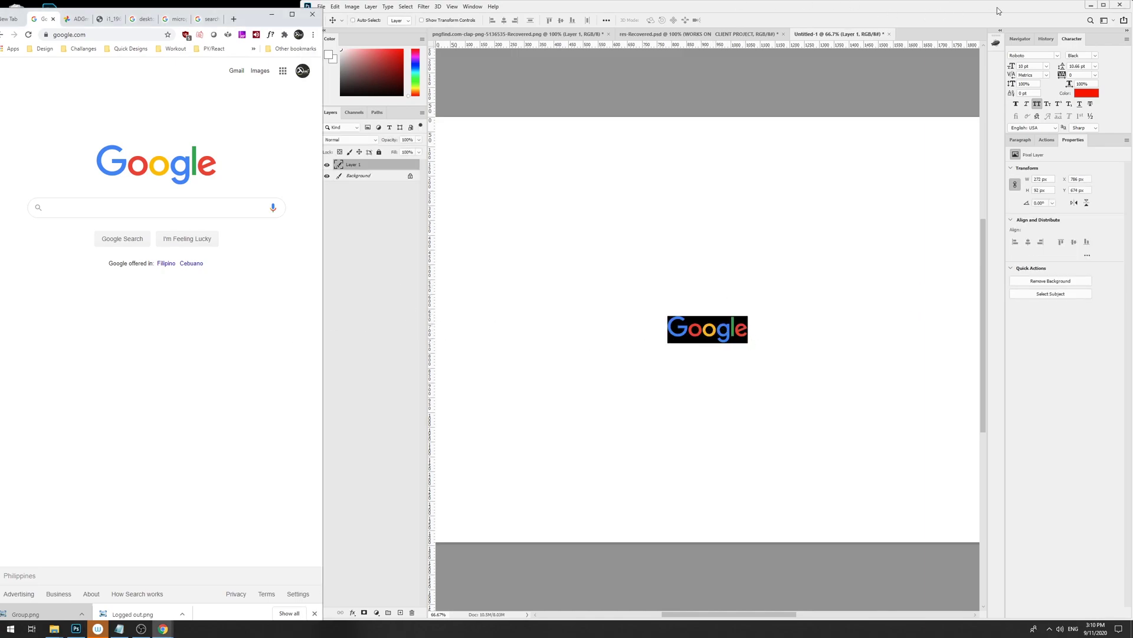
{"action": "left_click", "coordinate": [1090, 6]}
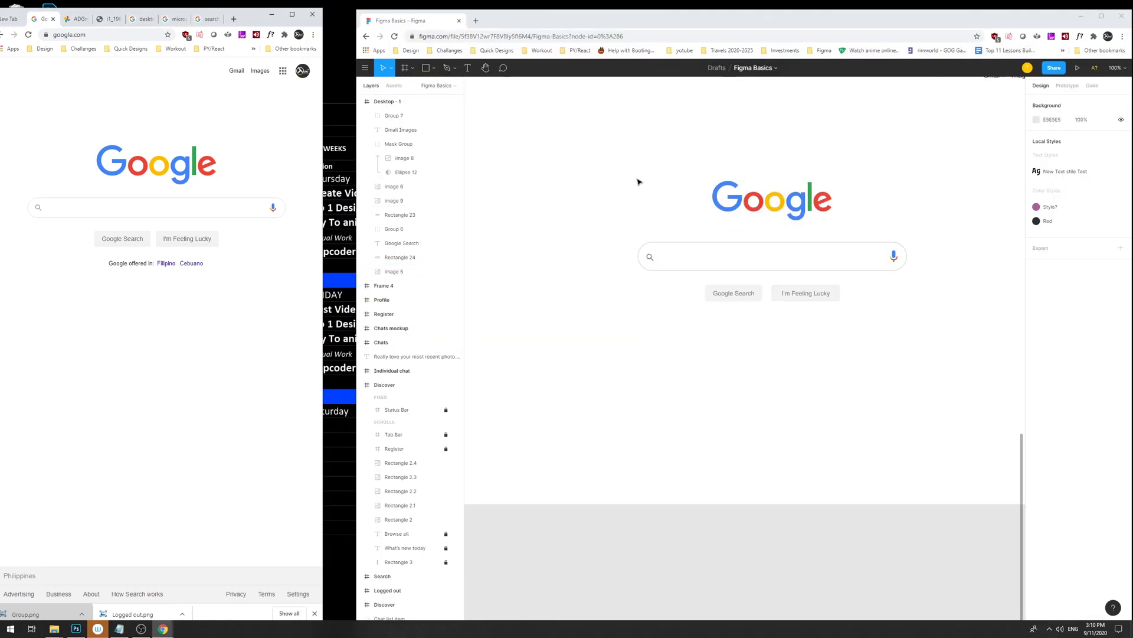
Paste the web page's Google logo into the Desktop - 1 frame and place it above the existing logo at about X 502, Y 113.
{"action": "right_click", "coordinate": [193, 171]}
{"action": "left_click", "coordinate": [218, 194]}
{"action": "left_click", "coordinate": [784, 253]}
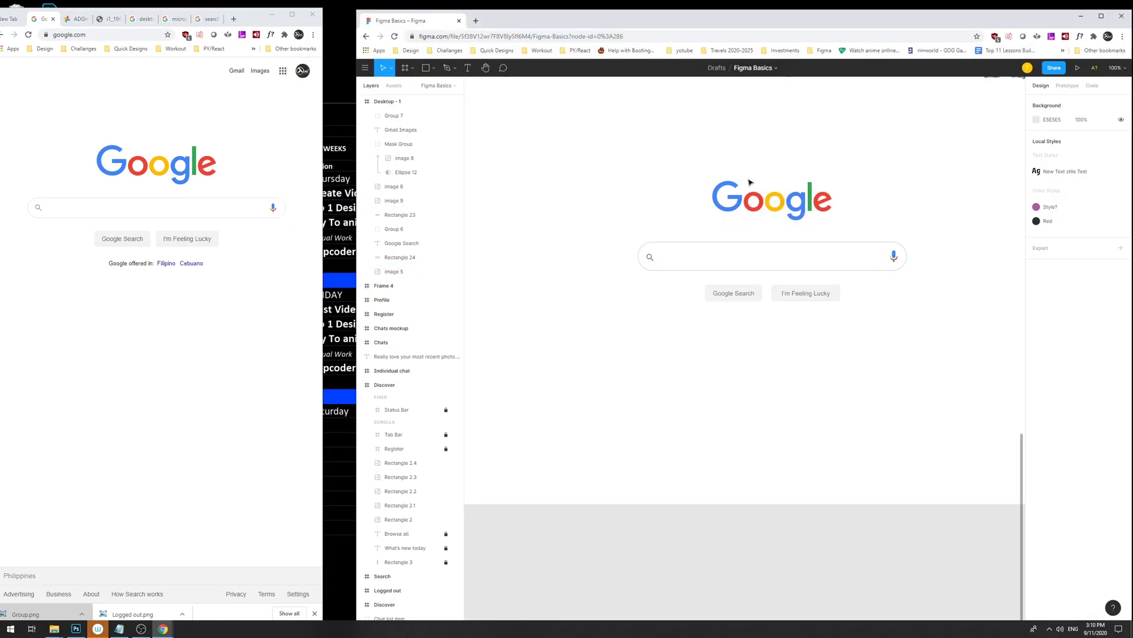
{"action": "key", "text": "ctrl+v"}
{"action": "left_click_drag", "start_coordinate": [761, 353], "coordinate": [910, 133]}
{"action": "left_click_drag", "start_coordinate": [666, 170], "coordinate": [716, 158]}
{"action": "left_click_drag", "start_coordinate": [617, 179], "coordinate": [715, 253]}
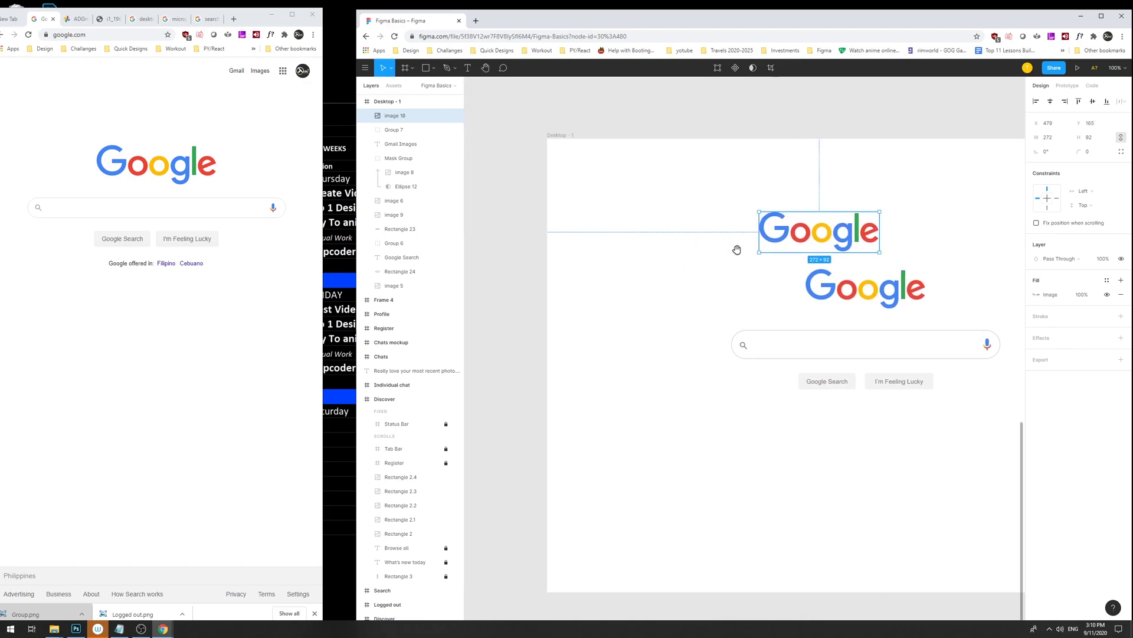
{"action": "left_click_drag", "start_coordinate": [811, 233], "coordinate": [757, 176]}
Try bringing the web page's logo directly onto the mockup, and shift the pasted logo to about X 516, Y 131.
{"action": "left_click_drag", "start_coordinate": [169, 173], "coordinate": [715, 232]}
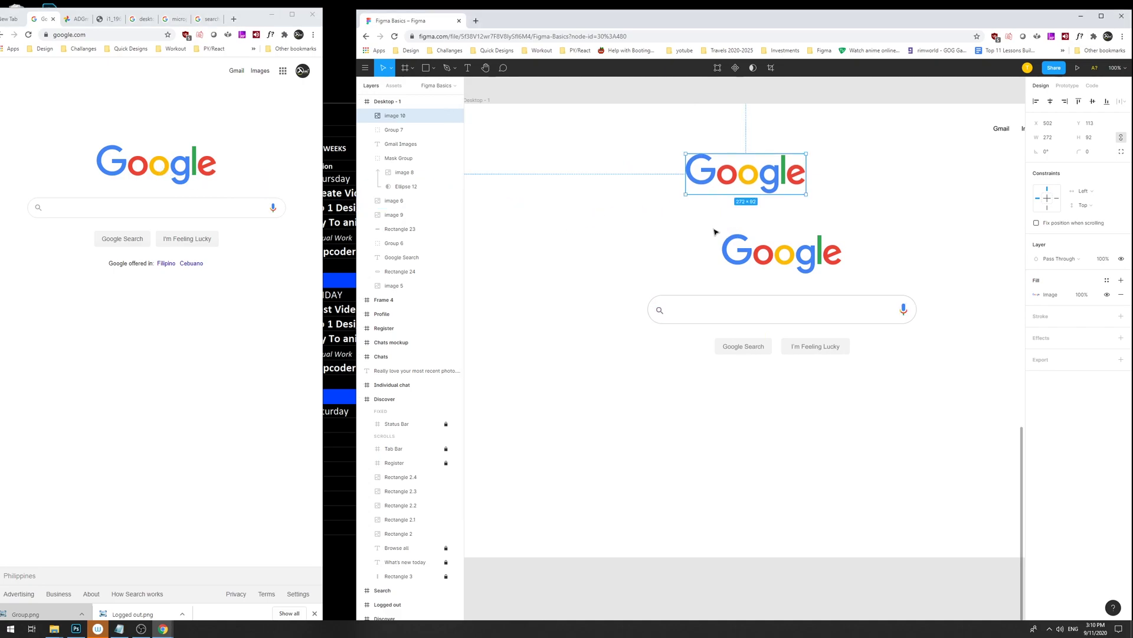
{"action": "left_click", "coordinate": [618, 224]}
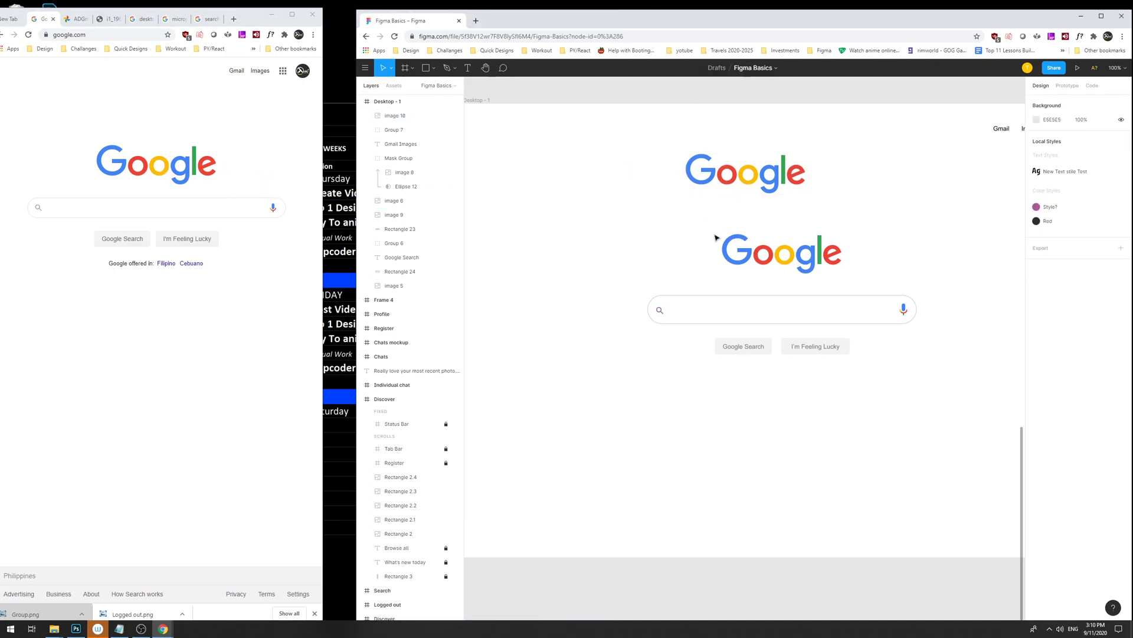
{"action": "left_click_drag", "start_coordinate": [188, 180], "coordinate": [730, 223]}
{"action": "left_click_drag", "start_coordinate": [641, 219], "coordinate": [603, 232]}
{"action": "left_click", "coordinate": [732, 192]}
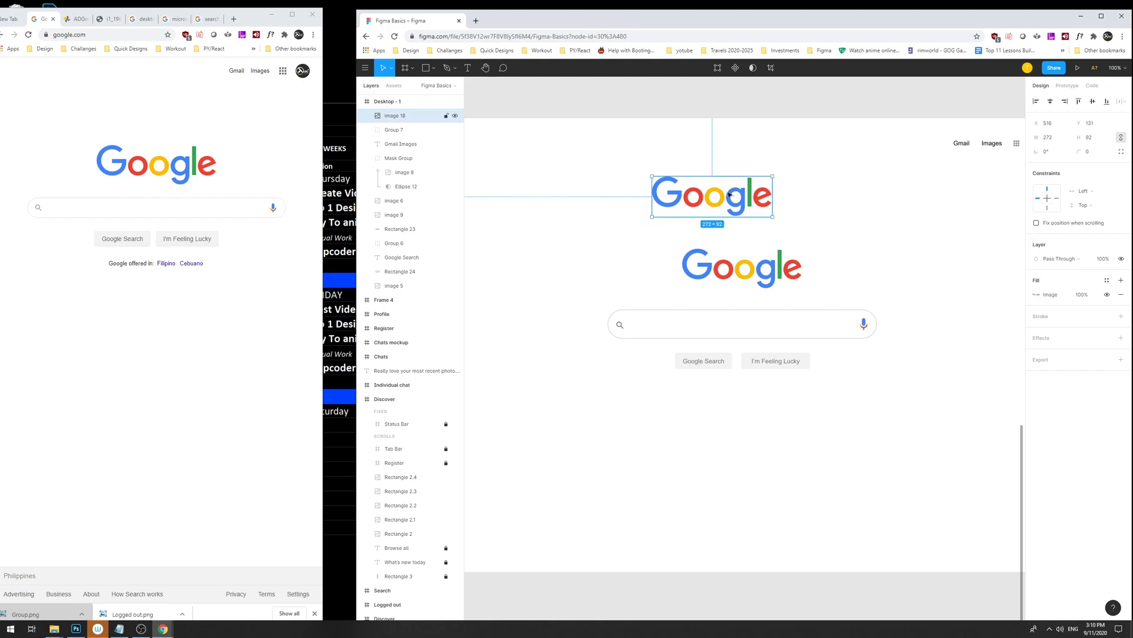
{"action": "scroll", "coordinate": [710, 201], "scroll_direction": "left", "scroll_amount": 1}
Try pasting and repositioning another copy of the web page's Google logo in the mockup, and remove that extra copy.
{"action": "right_click", "coordinate": [177, 176]}
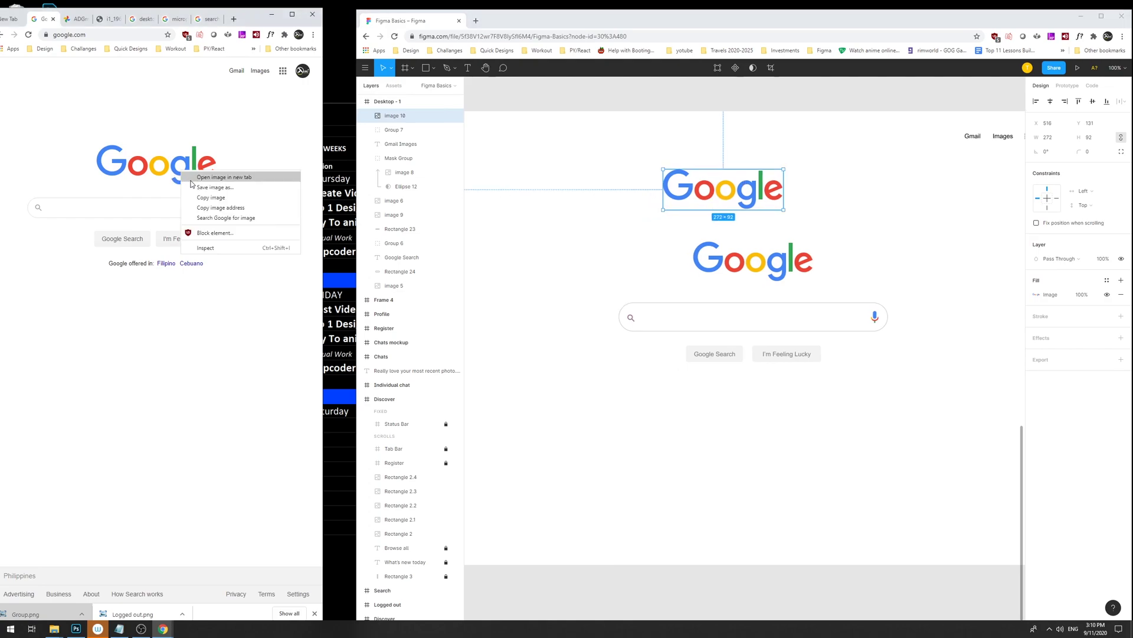
{"action": "left_click", "coordinate": [214, 201]}
{"action": "left_click", "coordinate": [701, 223]}
{"action": "key", "text": "ctrl+v"}
{"action": "left_click_drag", "start_coordinate": [743, 362], "coordinate": [631, 234]}
{"action": "key", "text": "ctrl+z"}
{"action": "key", "text": "ctrl+minus"}
{"action": "key", "text": "Delete"}
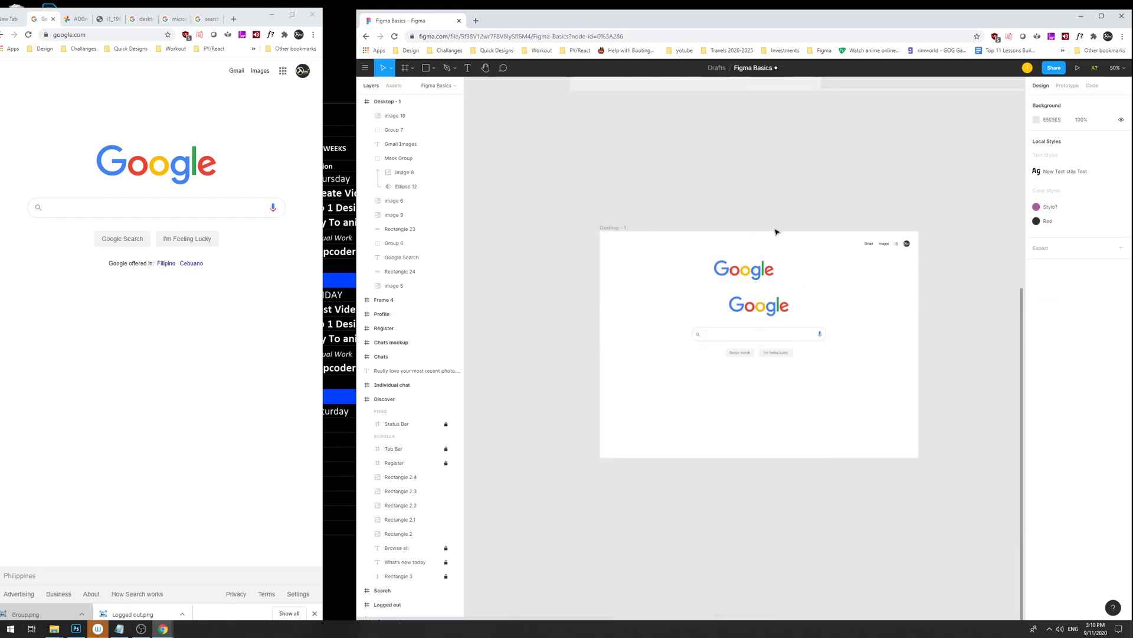
Delete the extra Google logo that sits above the original one in the Desktop - 1 frame.
{"action": "left_click", "coordinate": [745, 270]}
{"action": "key", "text": "Delete"}
{"action": "left_click_drag", "start_coordinate": [854, 289], "coordinate": [797, 277]}
{"action": "left_click", "coordinate": [643, 328]}
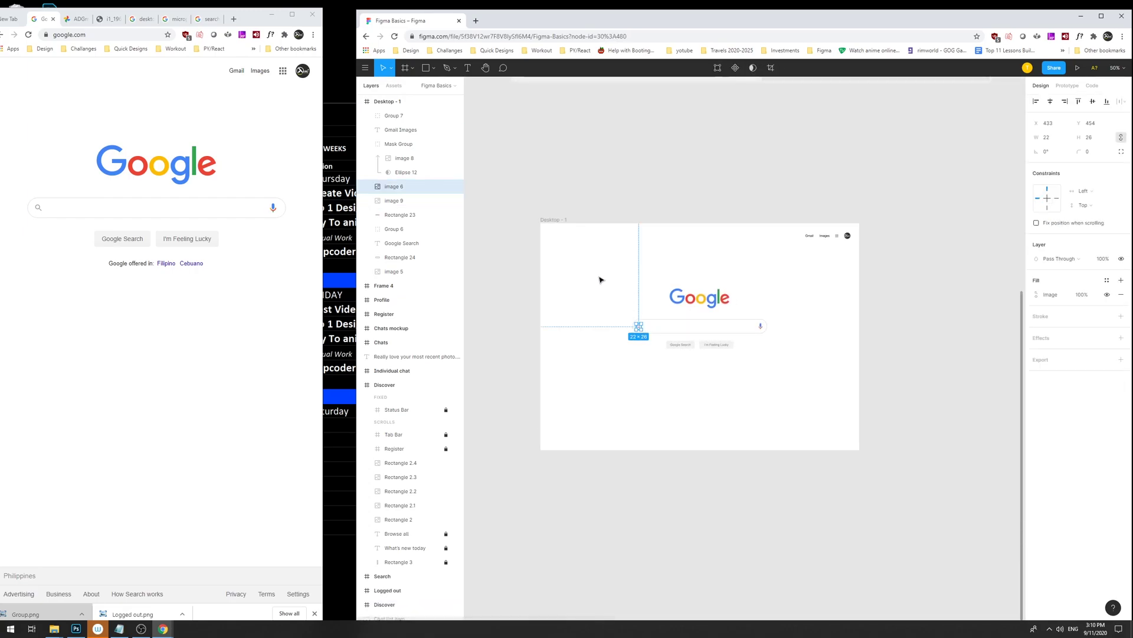
Widen the Figma browser window so its edge meets the Google page window.
{"action": "left_click_drag", "start_coordinate": [600, 281], "coordinate": [574, 393]}
{"action": "left_click_drag", "start_coordinate": [792, 321], "coordinate": [898, 358]}
{"action": "scroll", "coordinate": [817, 342], "scroll_direction": "left", "scroll_amount": 2}
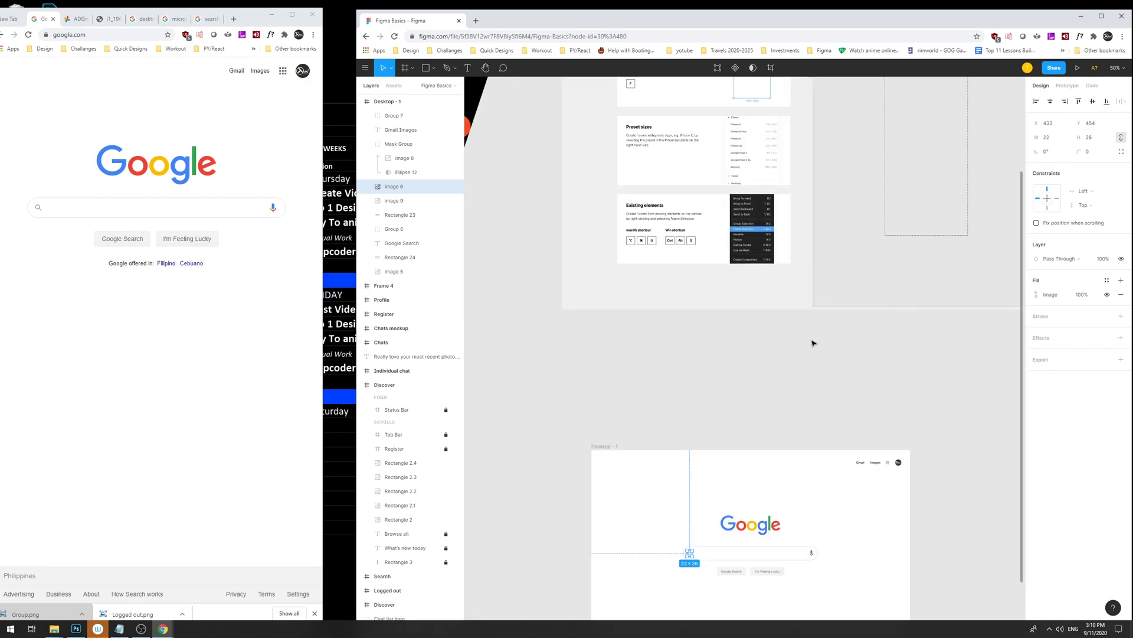
{"action": "scroll", "coordinate": [812, 343], "scroll_direction": "down", "scroll_amount": 5}
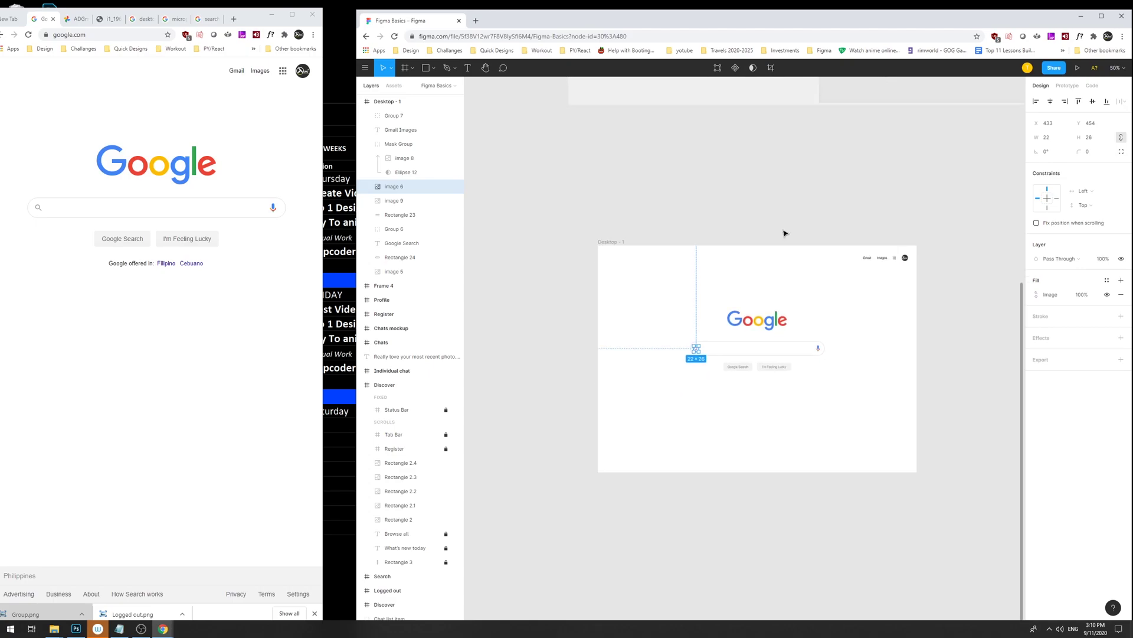
{"action": "scroll", "coordinate": [784, 233], "scroll_direction": "up", "scroll_amount": 2}
{"action": "scroll", "coordinate": [768, 390], "scroll_direction": "up", "scroll_amount": 3}
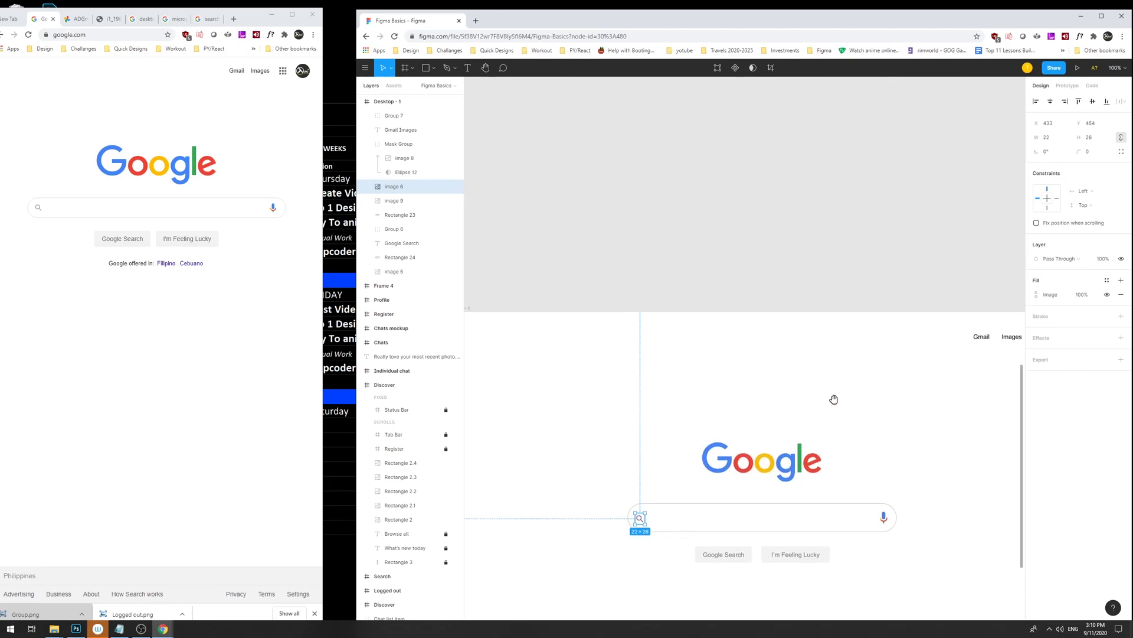
{"action": "left_click_drag", "start_coordinate": [357, 139], "coordinate": [322, 147]}
{"action": "left_click_drag", "start_coordinate": [618, 172], "coordinate": [618, 211]}
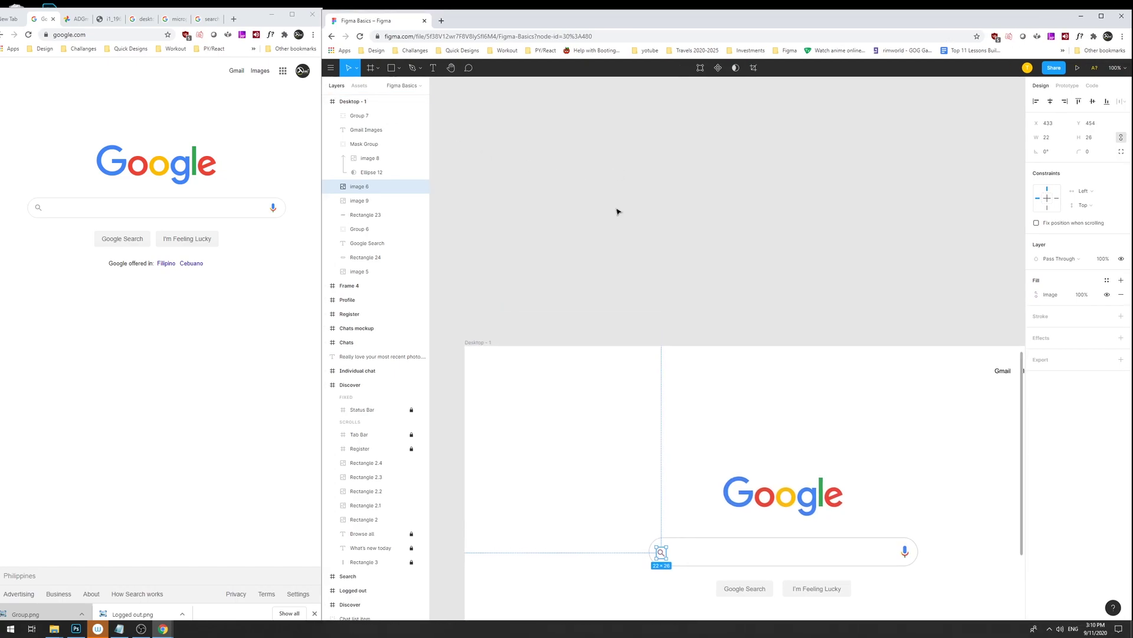
Look over the Figma Basics lesson boards from Frames through Sharing and return to the Desktop - 1 mockup.
{"action": "key", "text": "minus"}
{"action": "scroll", "coordinate": [764, 281], "scroll_direction": "right", "scroll_amount": 10}
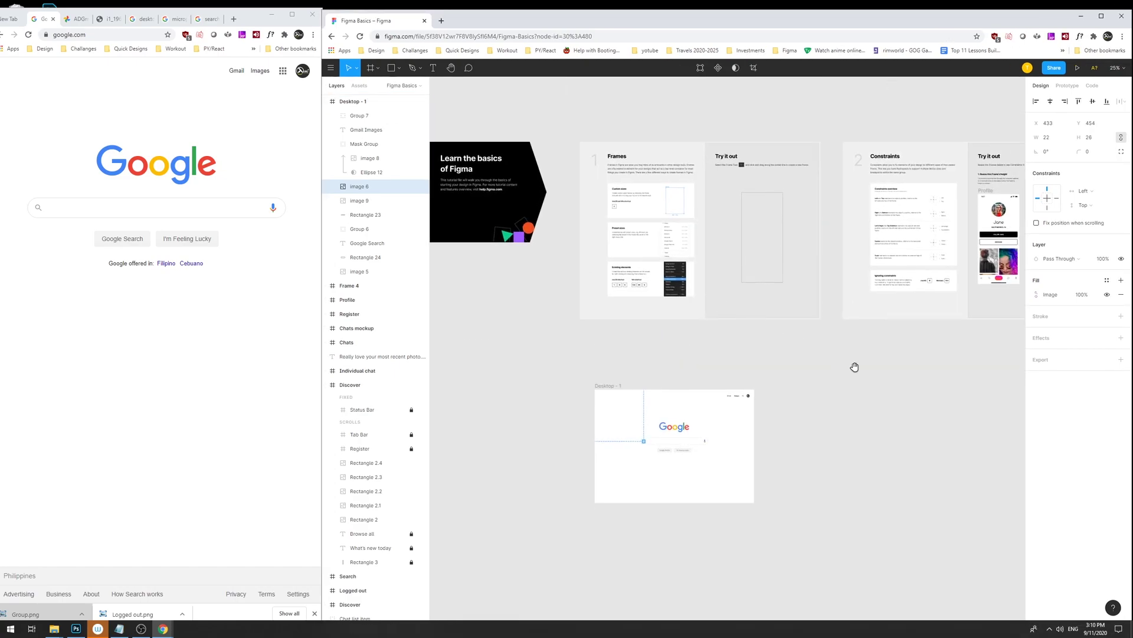
{"action": "left_click_drag", "start_coordinate": [674, 326], "coordinate": [823, 337]}
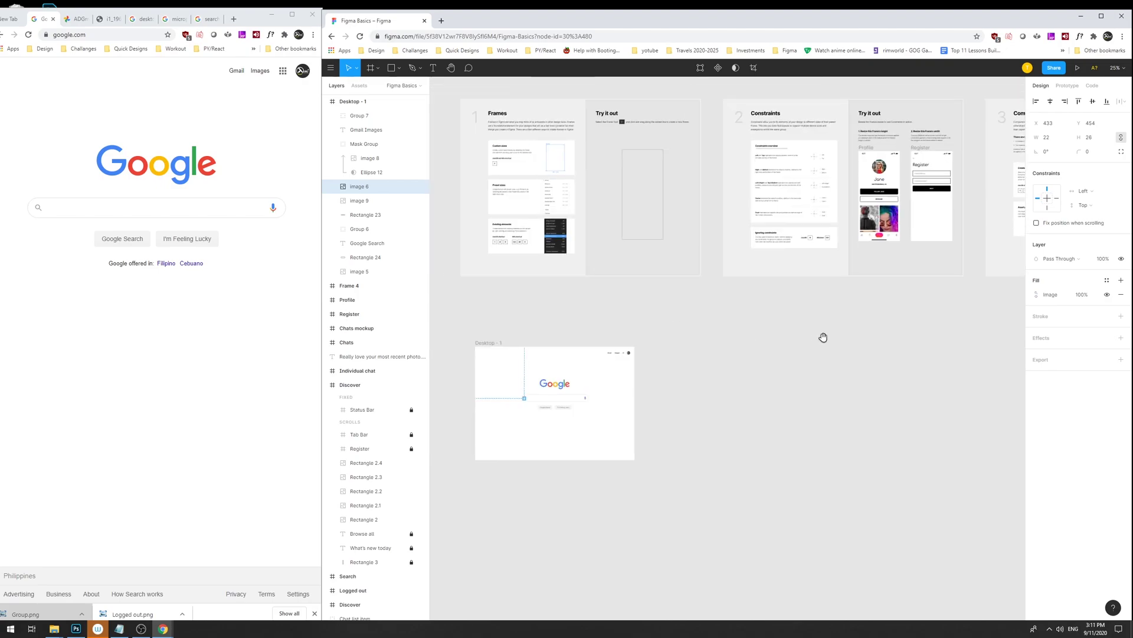
{"action": "scroll", "coordinate": [781, 342], "scroll_direction": "right", "scroll_amount": 20}
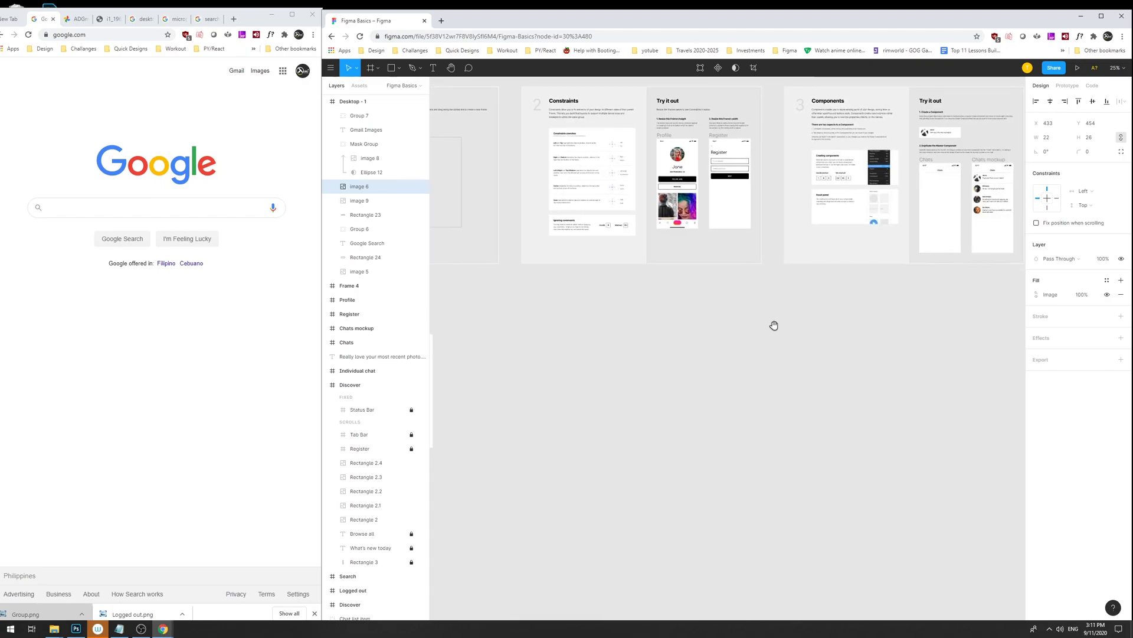
{"action": "scroll", "coordinate": [670, 334], "scroll_direction": "right", "scroll_amount": 18}
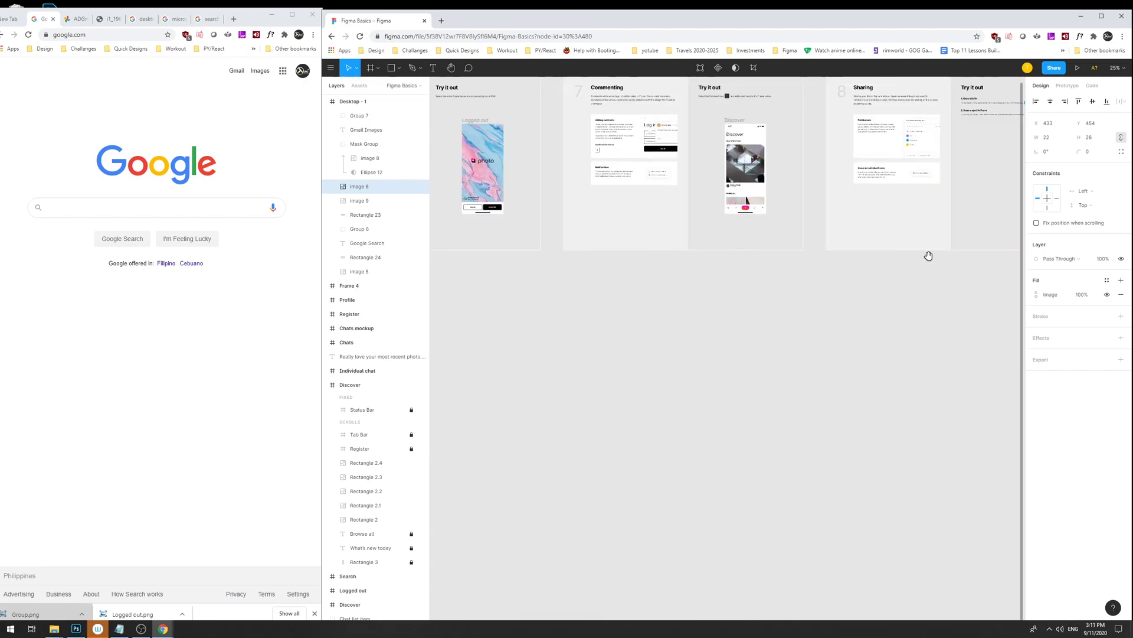
{"action": "scroll", "coordinate": [900, 261], "scroll_direction": "right", "scroll_amount": 7}
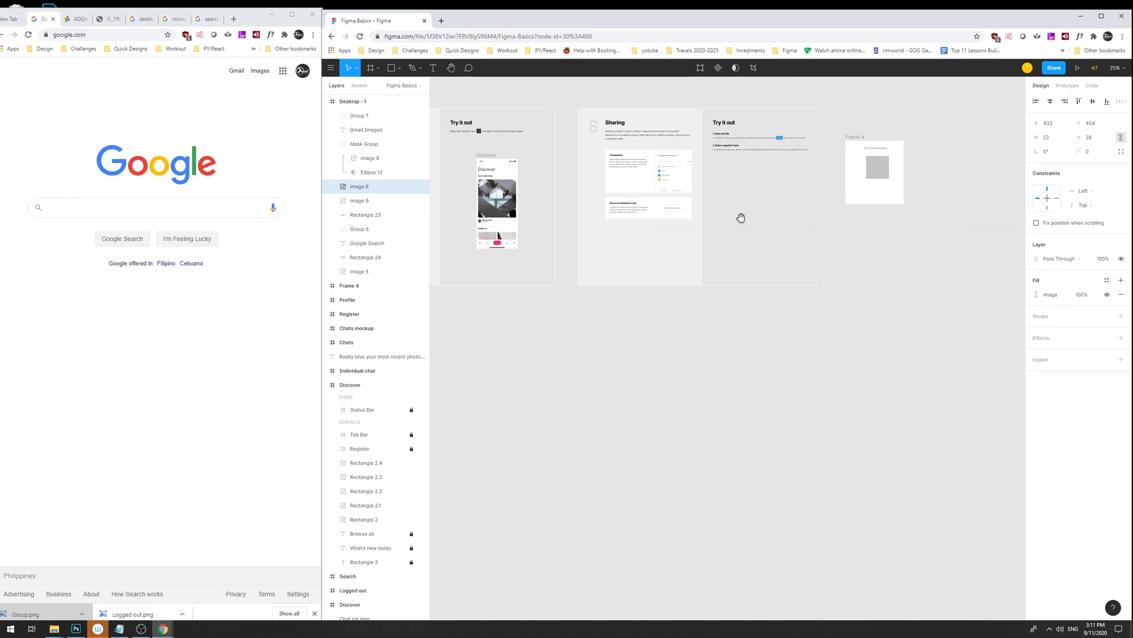
{"action": "left_click_drag", "start_coordinate": [742, 221], "coordinate": [925, 240]}
{"action": "left_click_drag", "start_coordinate": [603, 293], "coordinate": [608, 261]}
{"action": "scroll", "coordinate": [638, 271], "scroll_direction": "left", "scroll_amount": 7}
{"action": "left_click_drag", "start_coordinate": [566, 316], "coordinate": [979, 277]}
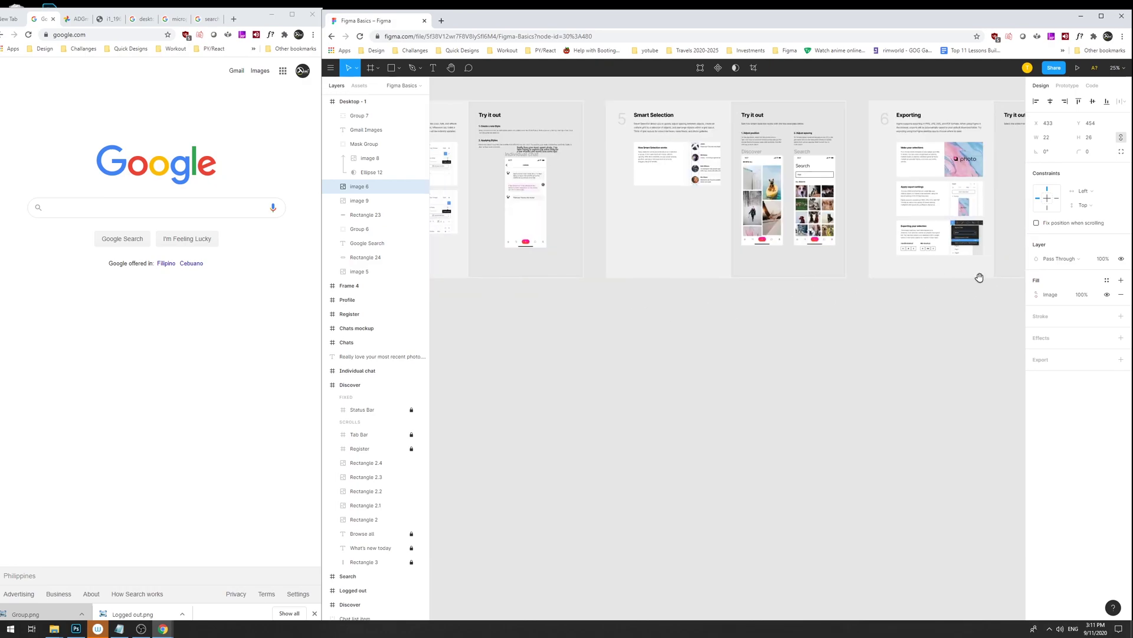
{"action": "left_click_drag", "start_coordinate": [501, 336], "coordinate": [1003, 277]}
{"action": "left_click_drag", "start_coordinate": [500, 293], "coordinate": [976, 206]}
{"action": "left_click_drag", "start_coordinate": [719, 200], "coordinate": [646, 258]}
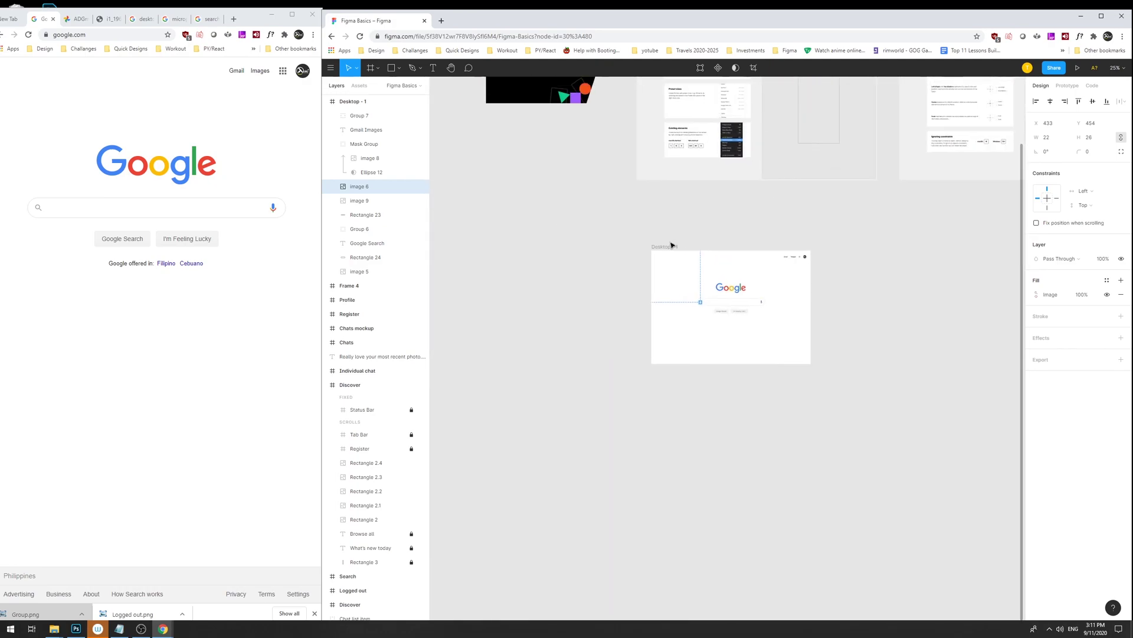
Duplicate the Desktop - 1 frame into six more copies and scatter them beneath the lesson boards.
{"action": "left_click", "coordinate": [671, 244]}
{"action": "key", "text": "ctrl+d"}
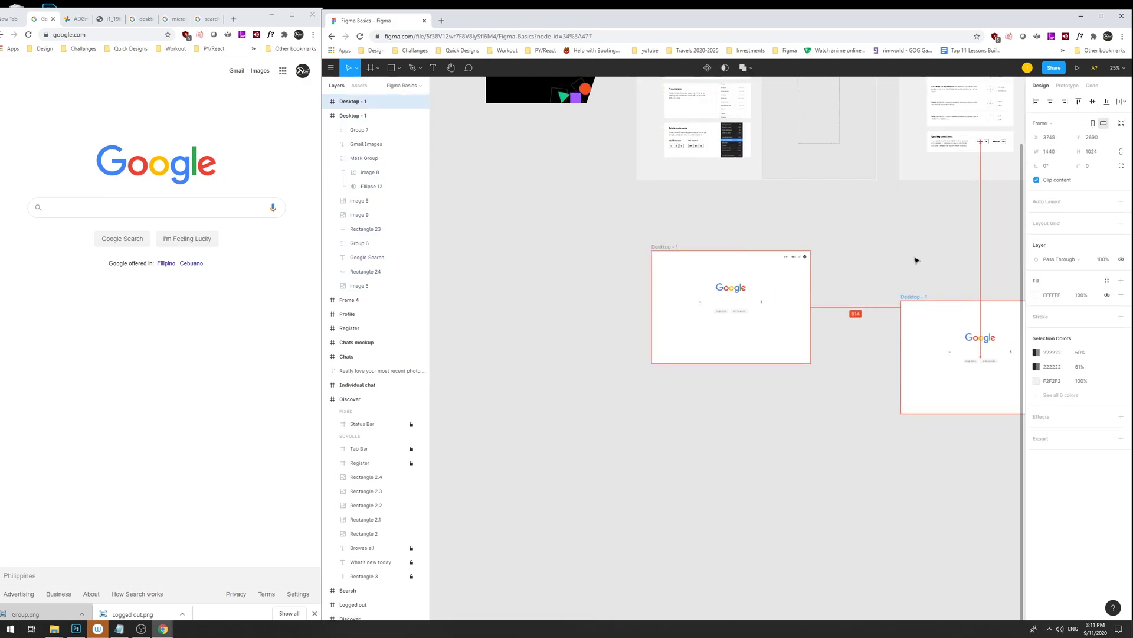
{"action": "left_click_drag", "start_coordinate": [915, 262], "coordinate": [719, 238]}
{"action": "left_click_drag", "start_coordinate": [634, 212], "coordinate": [816, 118], "text": "alt"}
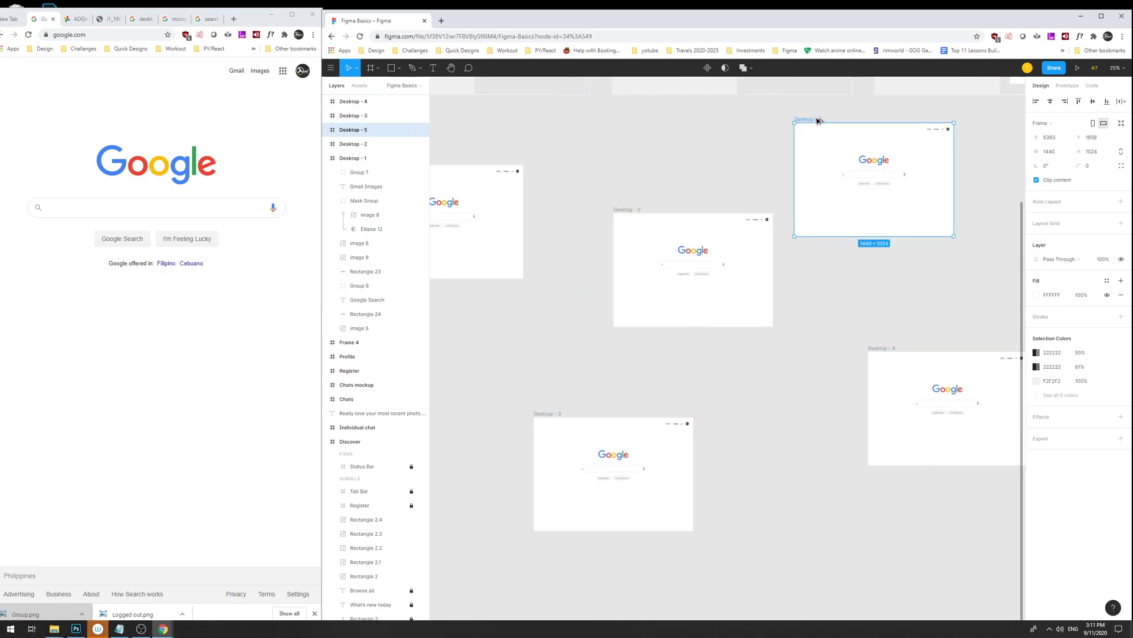
{"action": "left_click_drag", "start_coordinate": [881, 349], "coordinate": [842, 326], "text": "alt"}
{"action": "left_click_drag", "start_coordinate": [630, 210], "coordinate": [581, 325], "text": "alt"}
Duplicate the whole cluster of Google mockup frames repeatedly and spread the copies above and below the lesson boards.
{"action": "key", "text": "ctrl+minus"}
{"action": "key", "text": "ctrl+minus"}
{"action": "key", "text": "ctrl+minus"}
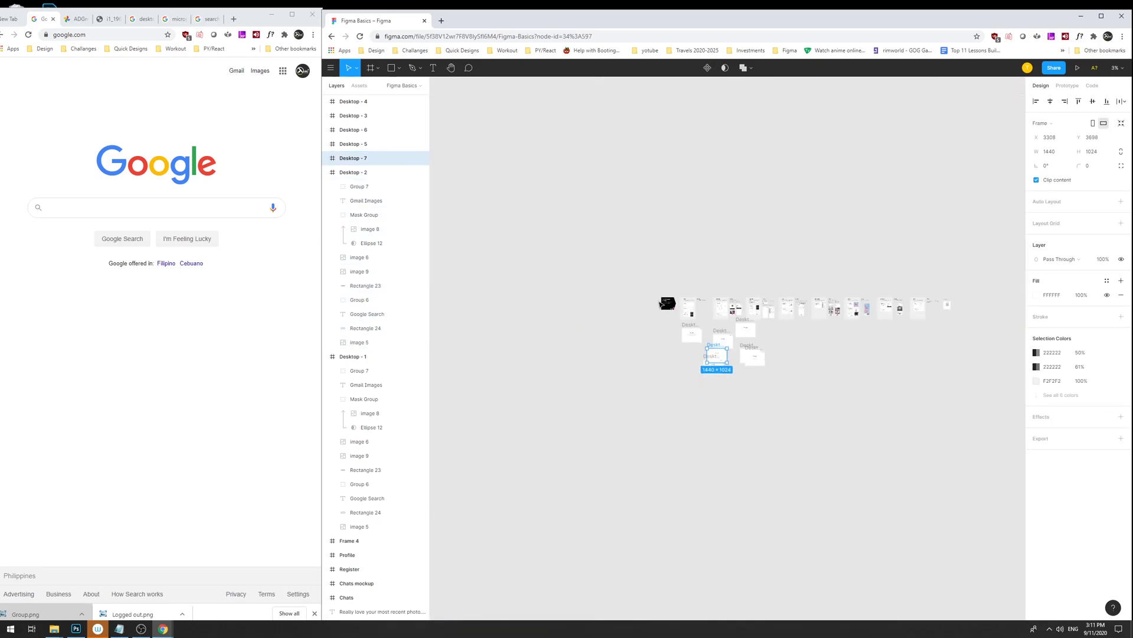
{"action": "left_click_drag", "start_coordinate": [800, 421], "coordinate": [630, 302]}
{"action": "left_click_drag", "start_coordinate": [750, 323], "coordinate": [729, 224], "text": "alt"}
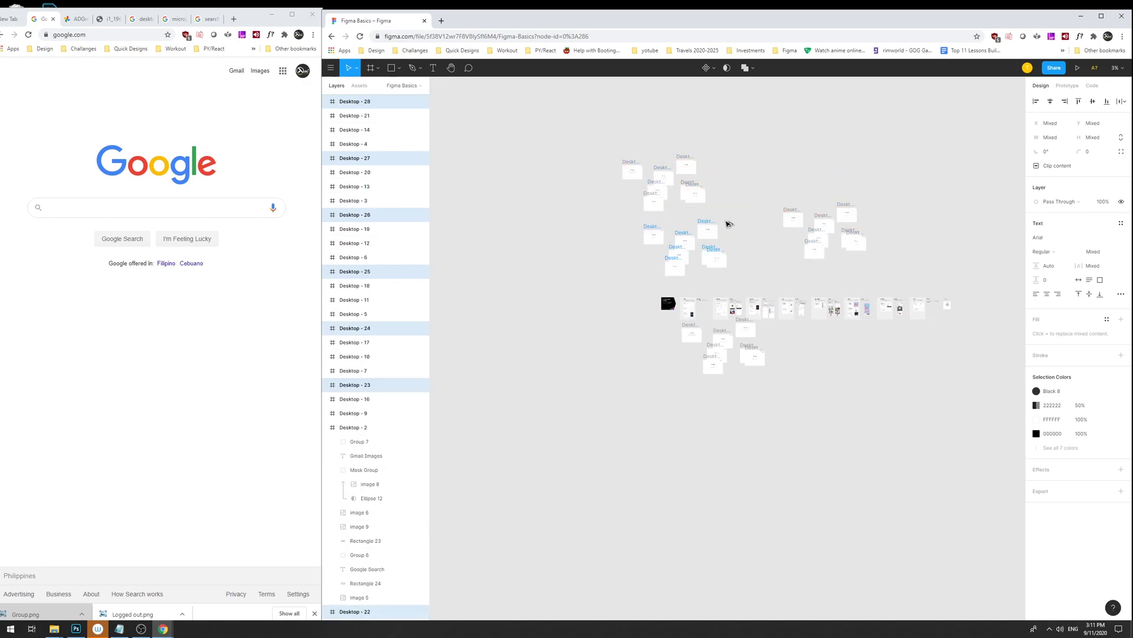
{"action": "left_click_drag", "start_coordinate": [823, 390], "coordinate": [873, 134], "text": "alt"}
{"action": "scroll", "coordinate": [761, 240], "scroll_direction": "up", "scroll_amount": 2, "text": "ctrl"}
{"action": "scroll", "coordinate": [762, 241], "scroll_direction": "up", "scroll_amount": 3, "text": "ctrl"}
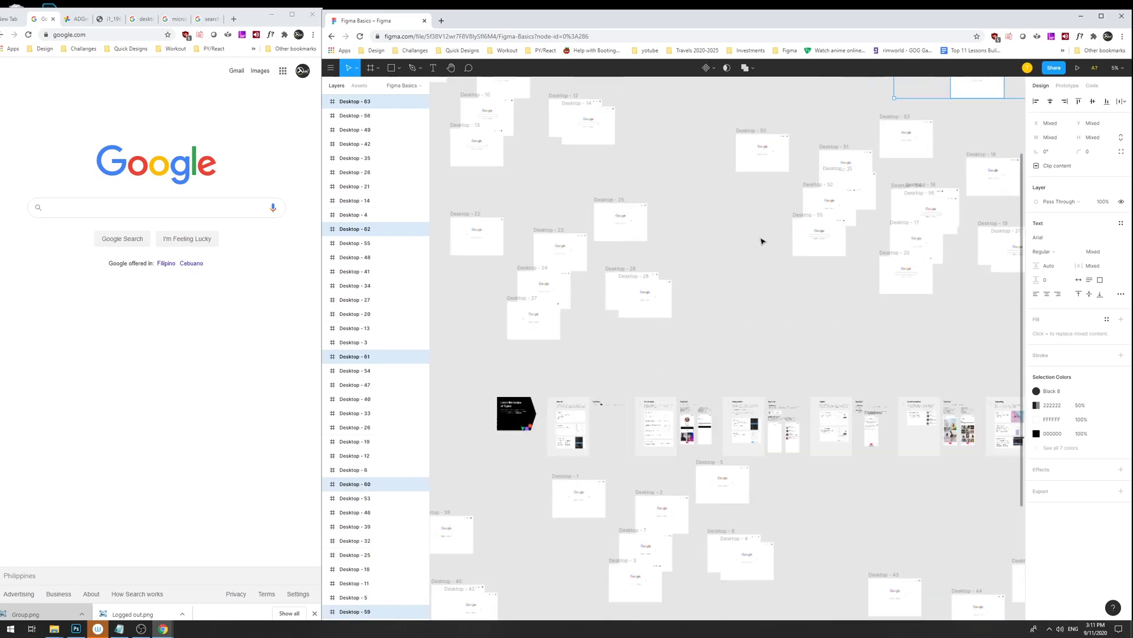
{"action": "left_click", "coordinate": [716, 236]}
{"action": "left_click", "coordinate": [901, 283]}
{"action": "scroll", "coordinate": [642, 315], "scroll_direction": "down", "scroll_amount": 2}
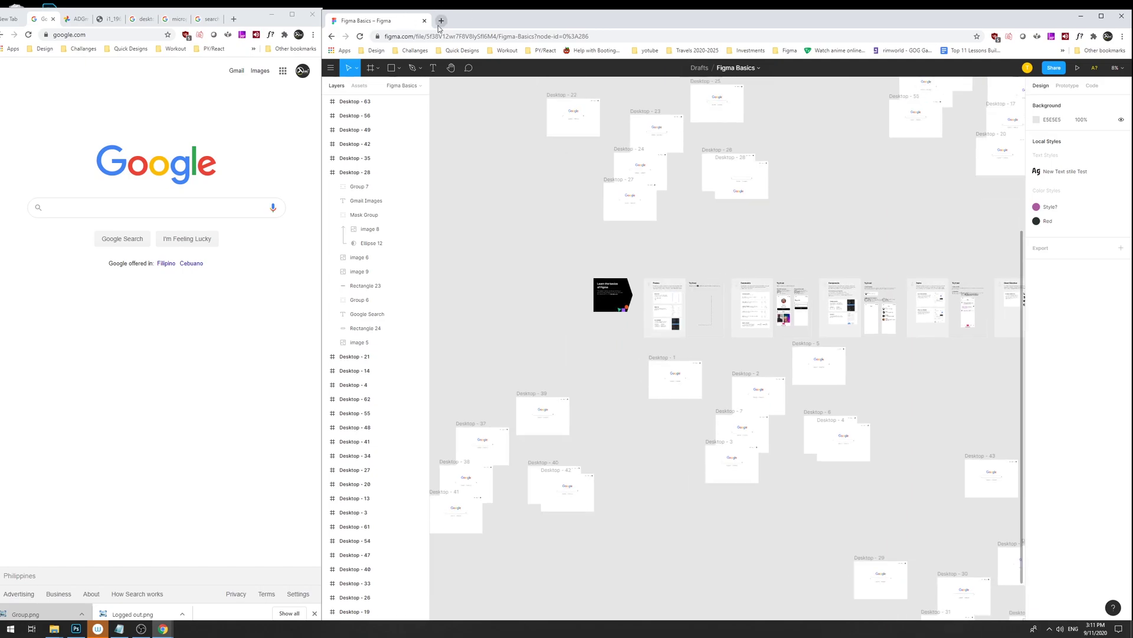
Load Dribbble in a new browser tab and open the Doge House of Ramen UI + Digital Painting shot.
{"action": "left_click", "coordinate": [441, 22]}
{"action": "key", "text": "ctrl+t"}
{"action": "type", "text": "drib"}
{"action": "key", "text": "Return"}
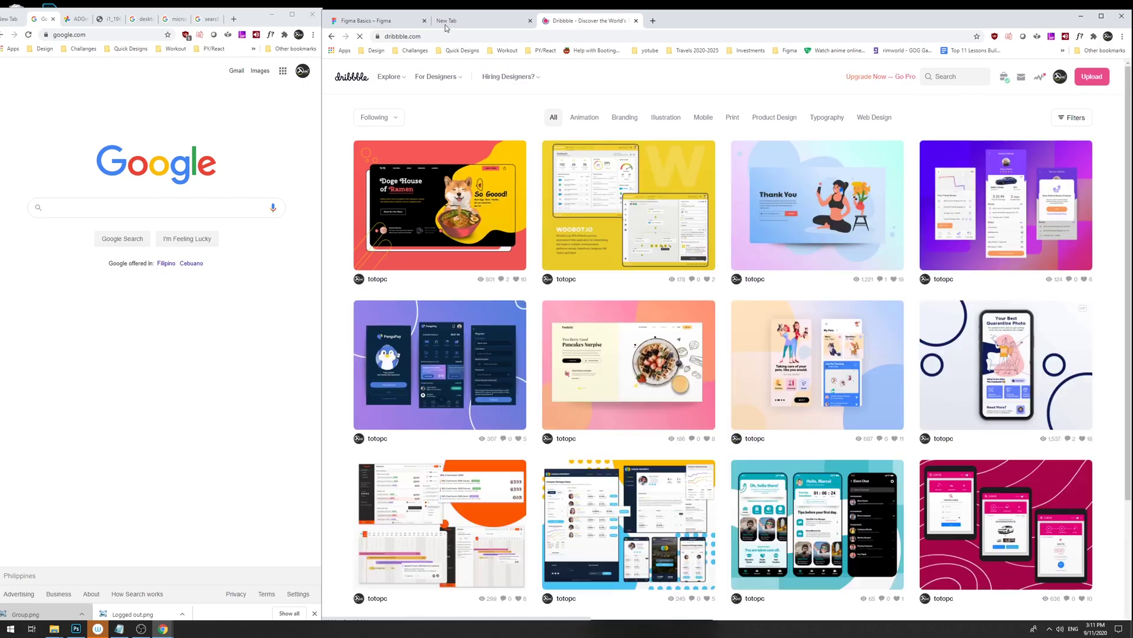
{"action": "right_click", "coordinate": [468, 228]}
{"action": "left_click", "coordinate": [463, 205]}
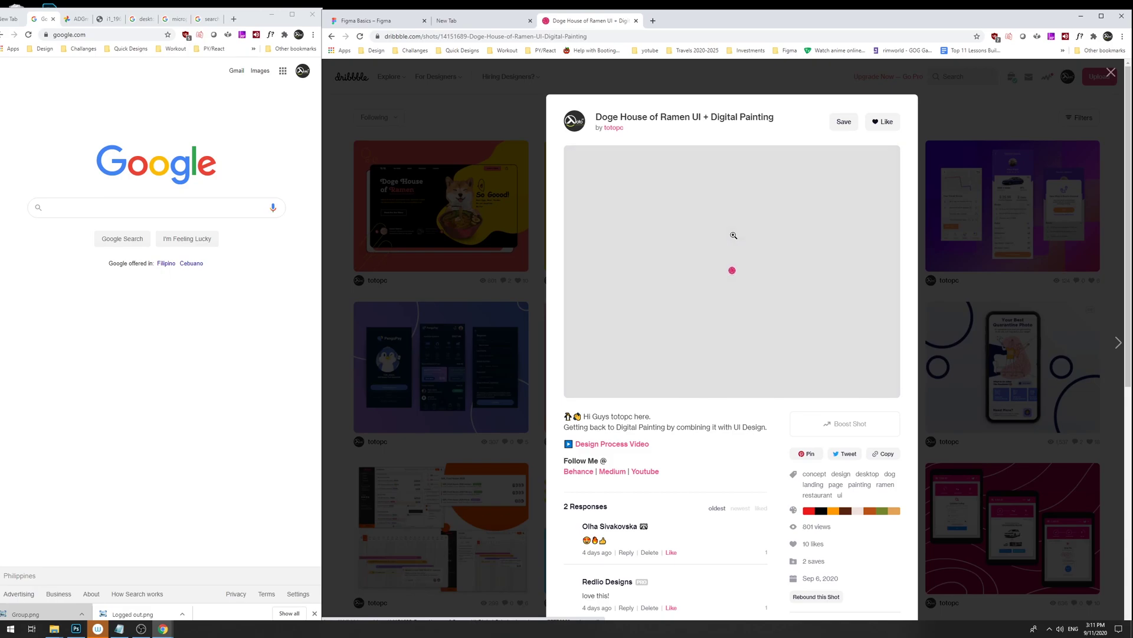
Copy the Doge House of Ramen shot image and paste it onto the Figma canvas.
{"action": "right_click", "coordinate": [734, 236]}
{"action": "left_click", "coordinate": [766, 344]}
{"action": "key", "text": "ctrl+1"}
{"action": "key", "text": "ctrl+v"}
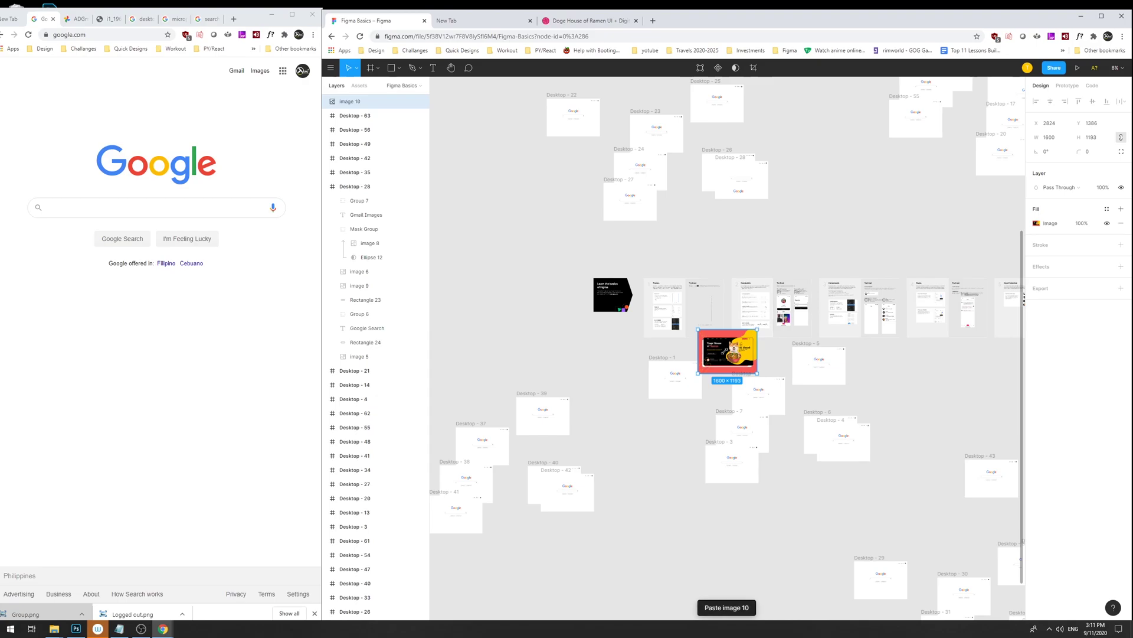
Scatter many copies of the Doge House of Ramen image around the canvas, plus another copy of a Google mockup frame.
{"action": "key", "text": "ctrl+v"}
{"action": "key", "text": "ctrl+v"}
{"action": "left_click_drag", "start_coordinate": [766, 223], "coordinate": [599, 333], "text": "alt"}
{"action": "left_click_drag", "start_coordinate": [635, 317], "coordinate": [867, 196]}
{"action": "left_click", "coordinate": [636, 264]}
{"action": "left_click_drag", "start_coordinate": [781, 230], "coordinate": [932, 460], "text": "alt"}
{"action": "left_click", "coordinate": [791, 229]}
{"action": "left_click_drag", "start_coordinate": [804, 371], "coordinate": [804, 386], "text": "alt"}
{"action": "left_click_drag", "start_coordinate": [770, 228], "coordinate": [563, 324], "text": "alt"}
{"action": "left_click_drag", "start_coordinate": [867, 225], "coordinate": [647, 330], "text": "alt"}
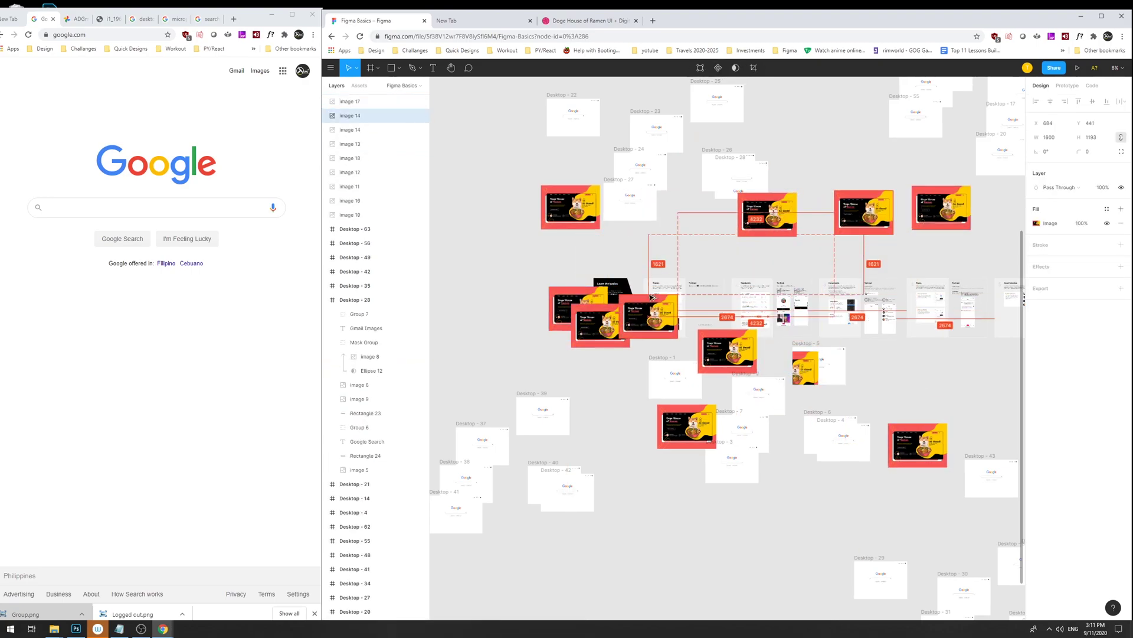
{"action": "left_click_drag", "start_coordinate": [712, 151], "coordinate": [765, 313], "text": "alt"}
Examine how the canvas filled with mockup frames and ramen images handles panning and zooming.
{"action": "left_click_drag", "start_coordinate": [837, 307], "coordinate": [798, 176]}
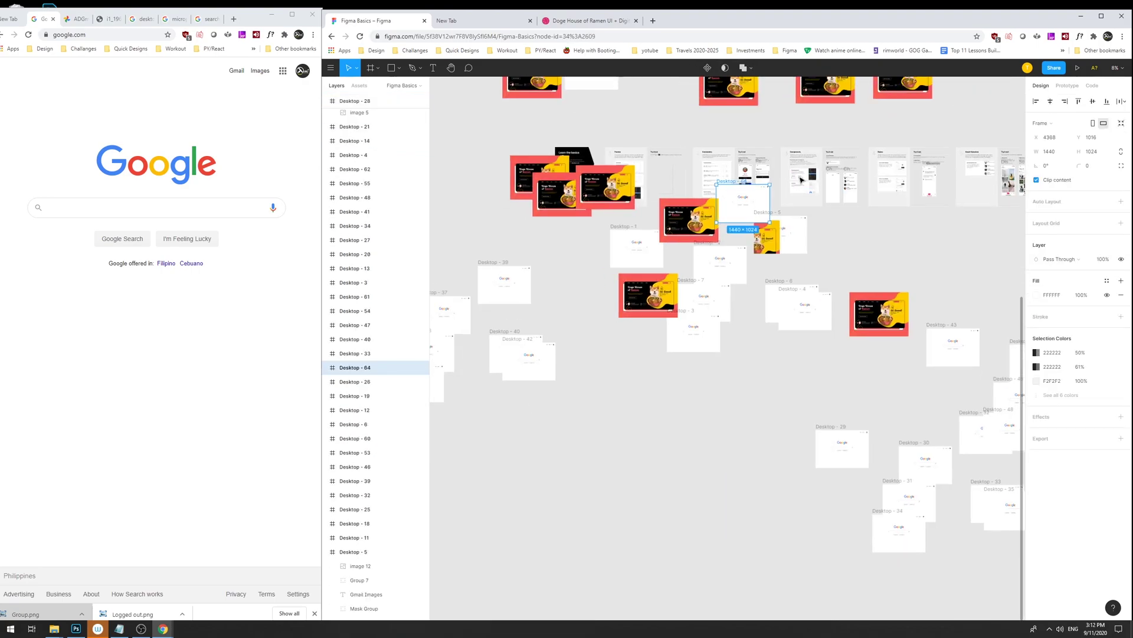
{"action": "scroll", "coordinate": [801, 180], "scroll_direction": "up", "scroll_amount": 5}
{"action": "scroll", "coordinate": [801, 180], "scroll_direction": "down", "scroll_amount": 3}
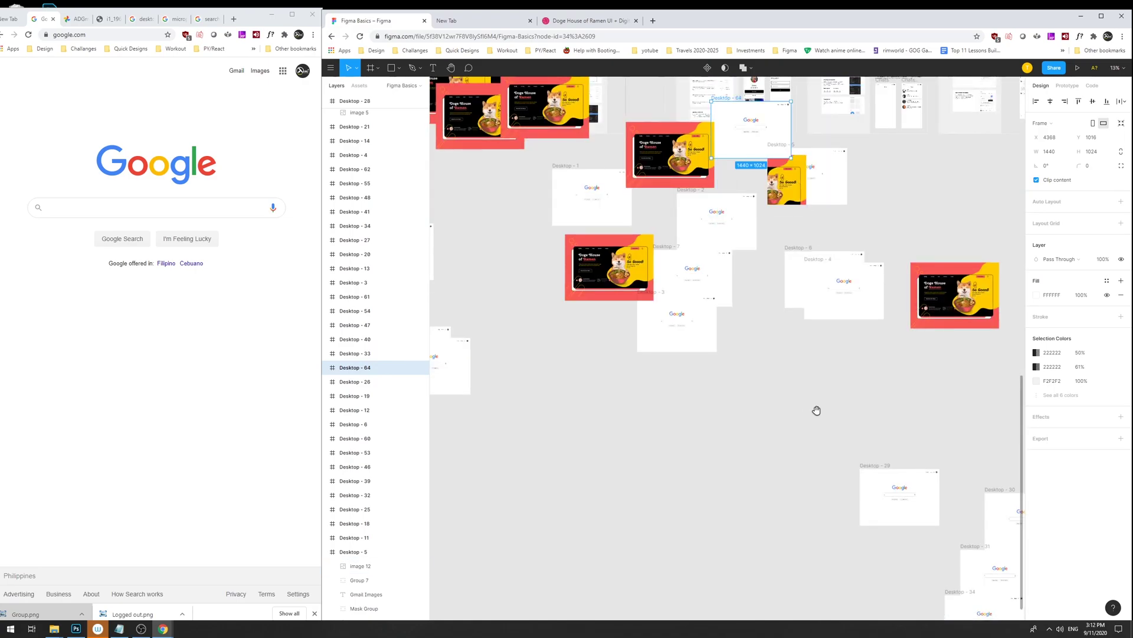
{"action": "left_click_drag", "start_coordinate": [821, 410], "coordinate": [827, 453]}
{"action": "scroll", "coordinate": [842, 326], "scroll_direction": "up", "scroll_amount": 2}
{"action": "scroll", "coordinate": [842, 326], "scroll_direction": "left", "scroll_amount": 2}
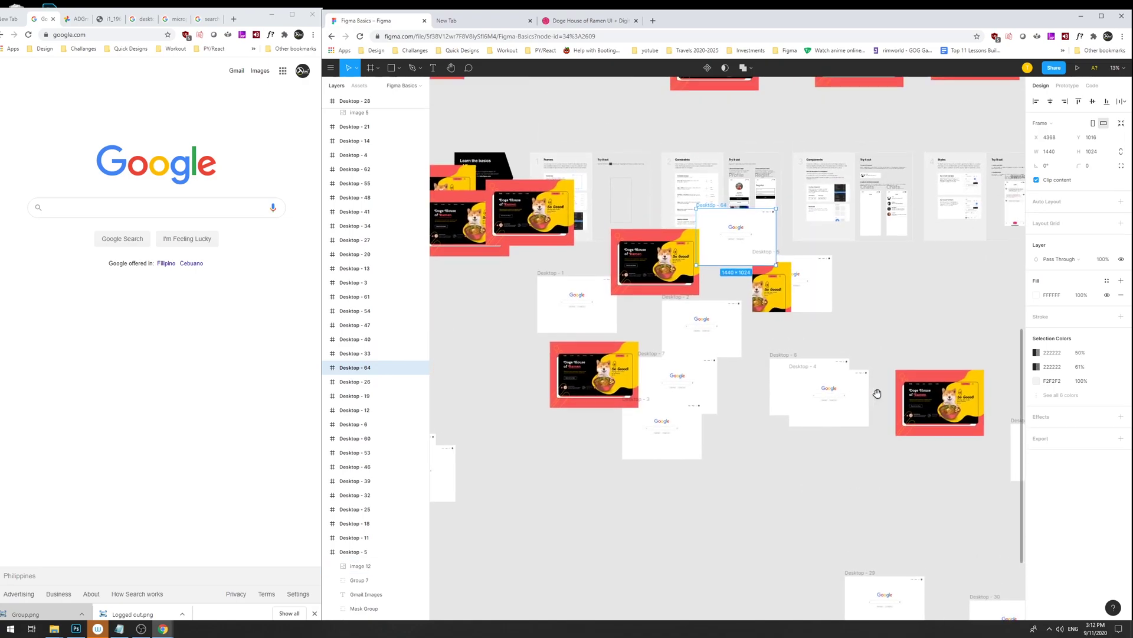
{"action": "scroll", "coordinate": [795, 350], "scroll_direction": "up", "scroll_amount": 5}
{"action": "left_click_drag", "start_coordinate": [857, 291], "coordinate": [821, 550]}
{"action": "scroll", "coordinate": [820, 550], "scroll_direction": "up", "scroll_amount": 3}
{"action": "scroll", "coordinate": [820, 550], "scroll_direction": "left", "scroll_amount": 2}
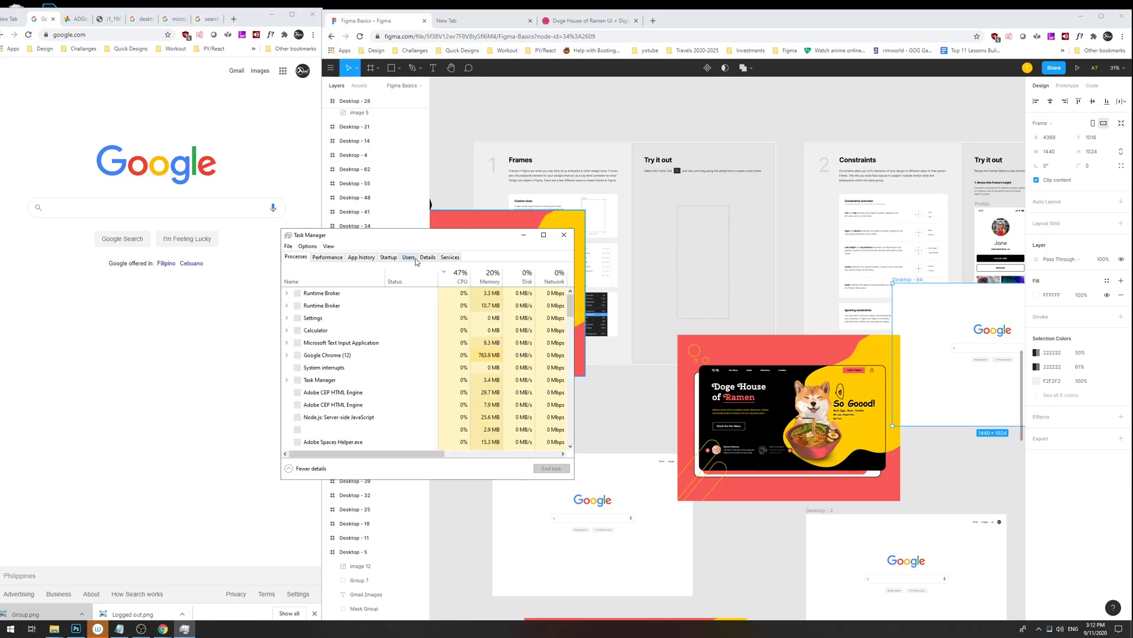
Sort the Task Manager processes by memory to check usage, and close Task Manager.
{"action": "left_click", "coordinate": [494, 277]}
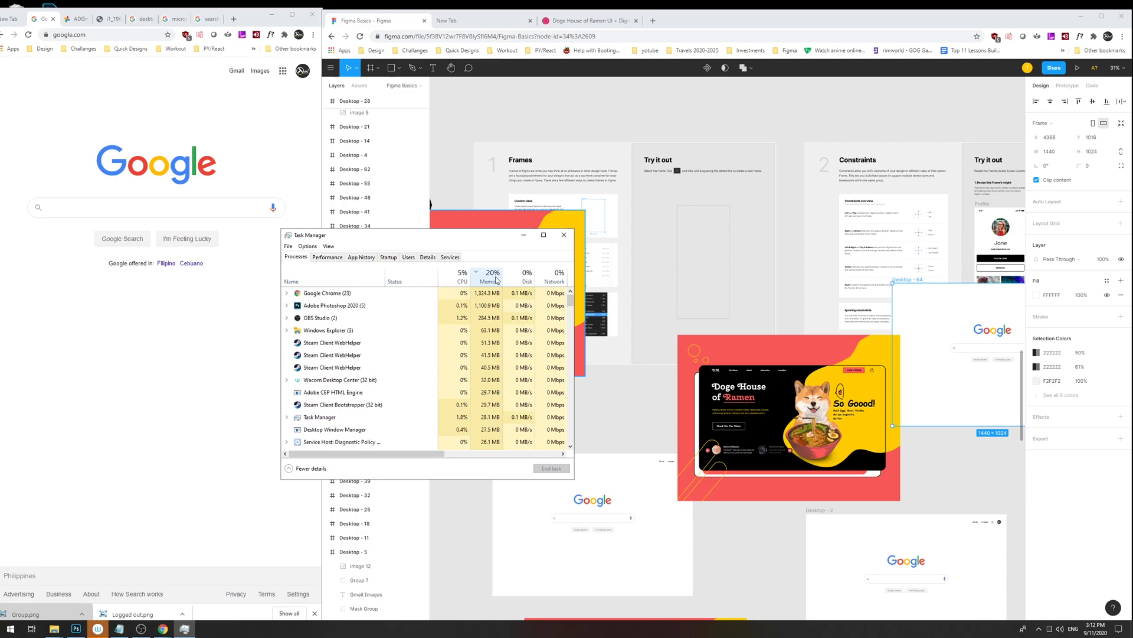
{"action": "left_click", "coordinate": [564, 238]}
{"action": "left_click_drag", "start_coordinate": [800, 270], "coordinate": [692, 211]}
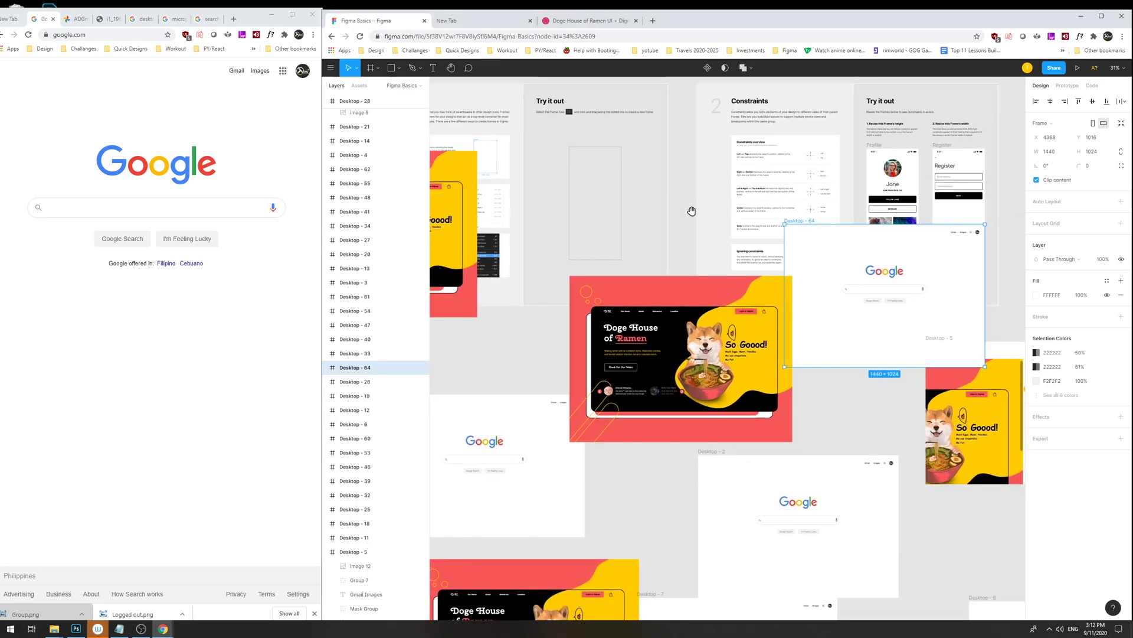
Add more copies of the Doge House of Ramen image and Google mockup frames in the area above the lesson boards.
{"action": "key", "text": "minus"}
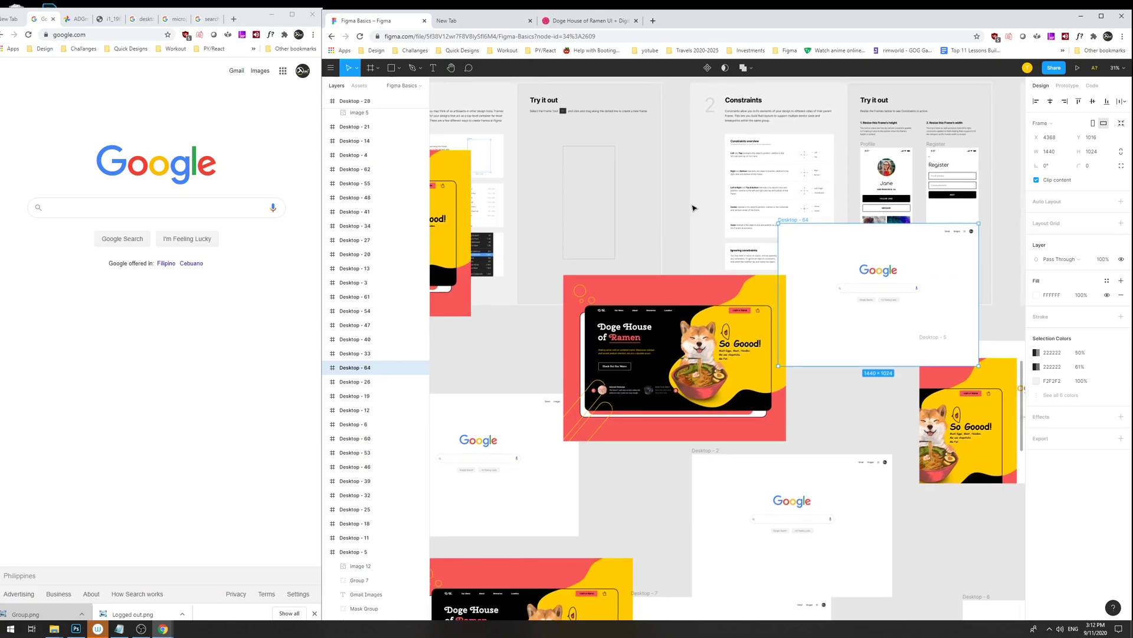
{"action": "key", "text": "ctrl+minus"}
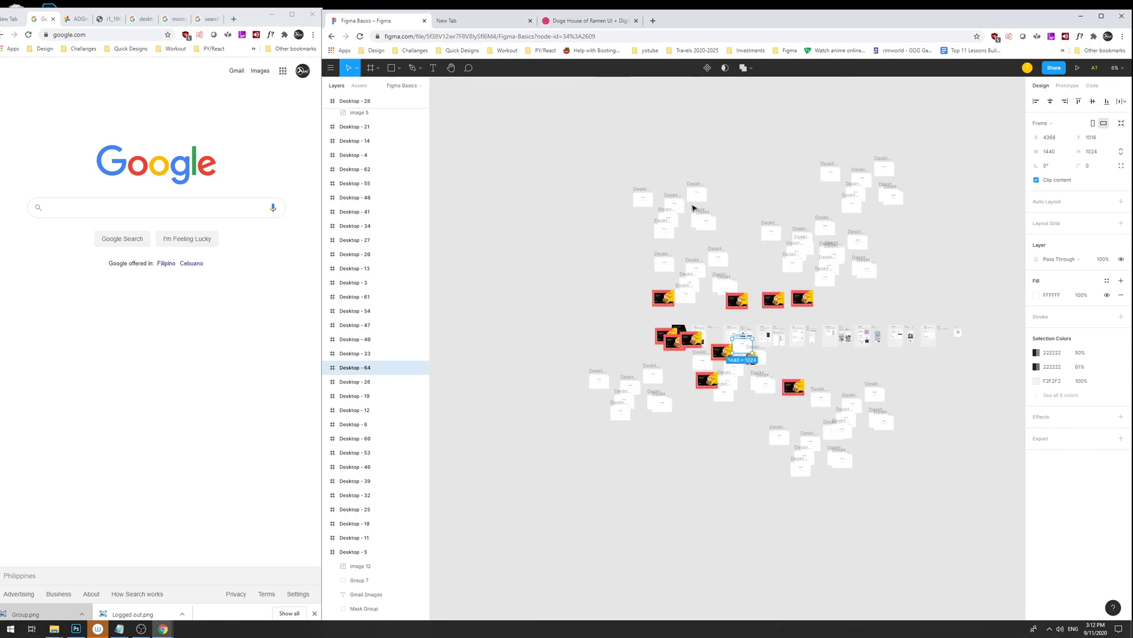
{"action": "key", "text": "ctrl+equal"}
{"action": "key", "text": "ctrl+equal"}
{"action": "left_click_drag", "start_coordinate": [726, 364], "coordinate": [903, 181]}
{"action": "left_click_drag", "start_coordinate": [902, 178], "coordinate": [770, 154]}
{"action": "left_click_drag", "start_coordinate": [642, 258], "coordinate": [768, 159]}
{"action": "left_click_drag", "start_coordinate": [548, 173], "coordinate": [814, 166]}
{"action": "left_click_drag", "start_coordinate": [589, 188], "coordinate": [834, 290]}
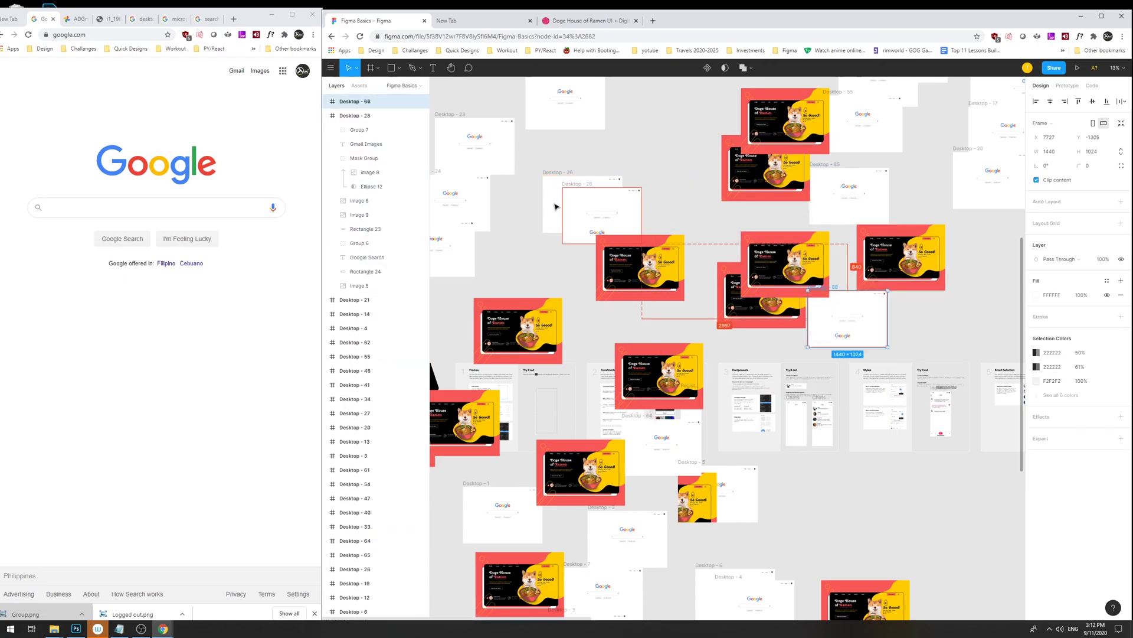
{"action": "left_click_drag", "start_coordinate": [551, 174], "coordinate": [793, 93]}
Place another Doge House of Ramen image copy at about X 6556, Y -11627, and inspect the crowded canvas around the lessons.
{"action": "scroll", "coordinate": [663, 175], "scroll_direction": "down", "scroll_amount": 6}
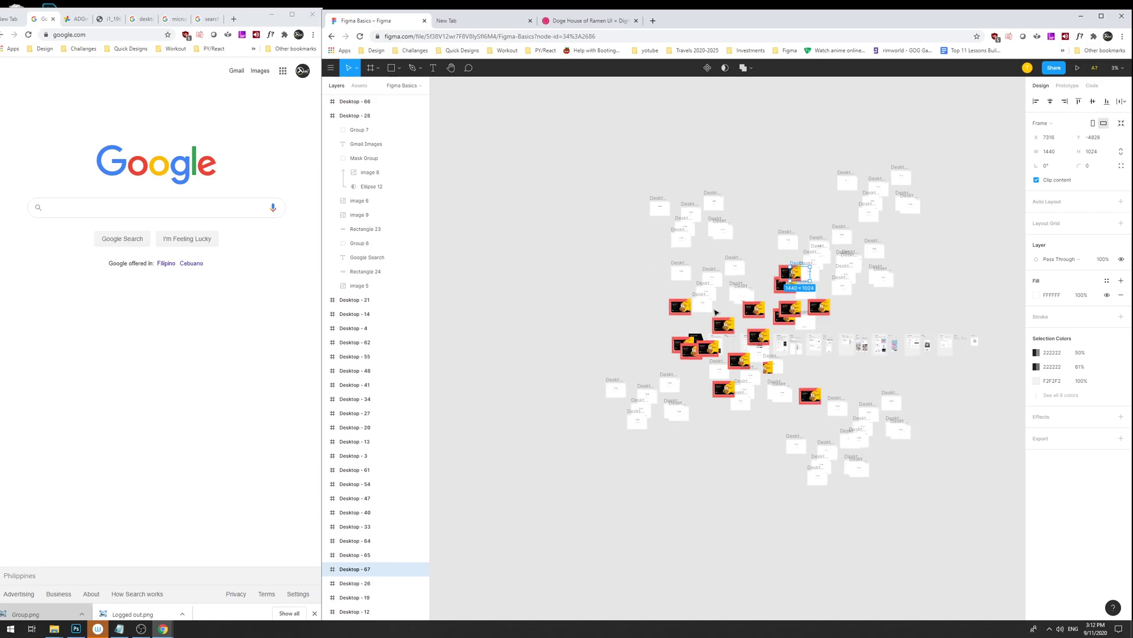
{"action": "left_click", "coordinate": [635, 258]}
{"action": "left_click_drag", "start_coordinate": [635, 258], "coordinate": [789, 186]}
{"action": "key", "text": "ctrl+plus"}
{"action": "scroll", "coordinate": [788, 193], "scroll_direction": "up", "scroll_amount": 8}
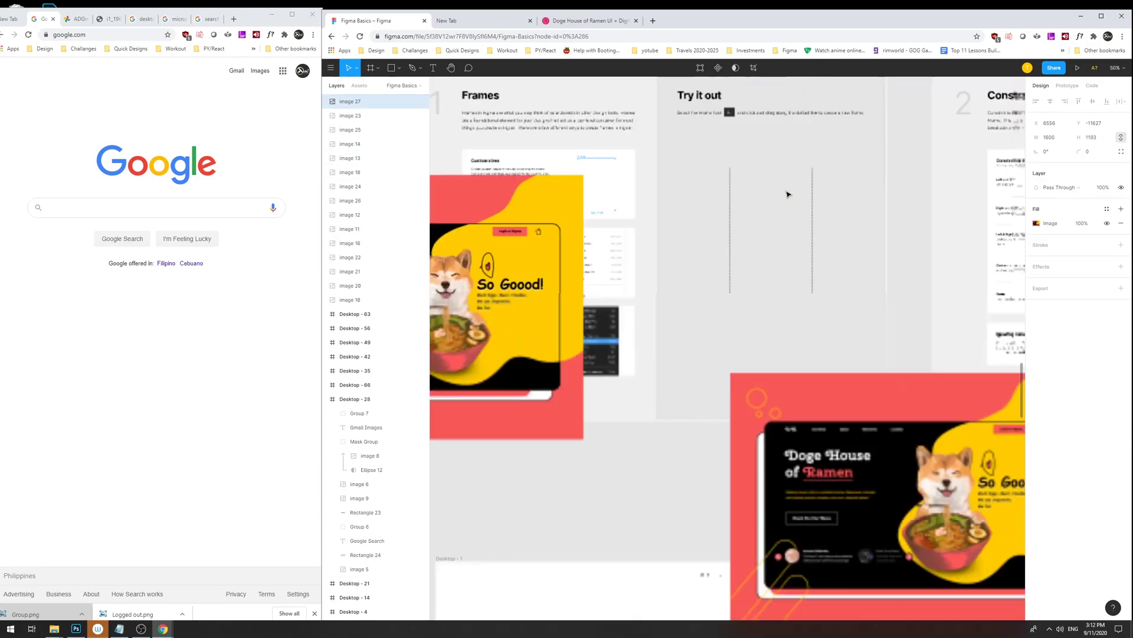
{"action": "scroll", "coordinate": [788, 193], "scroll_direction": "down", "scroll_amount": 5}
{"action": "left_click_drag", "start_coordinate": [788, 194], "coordinate": [779, 304]}
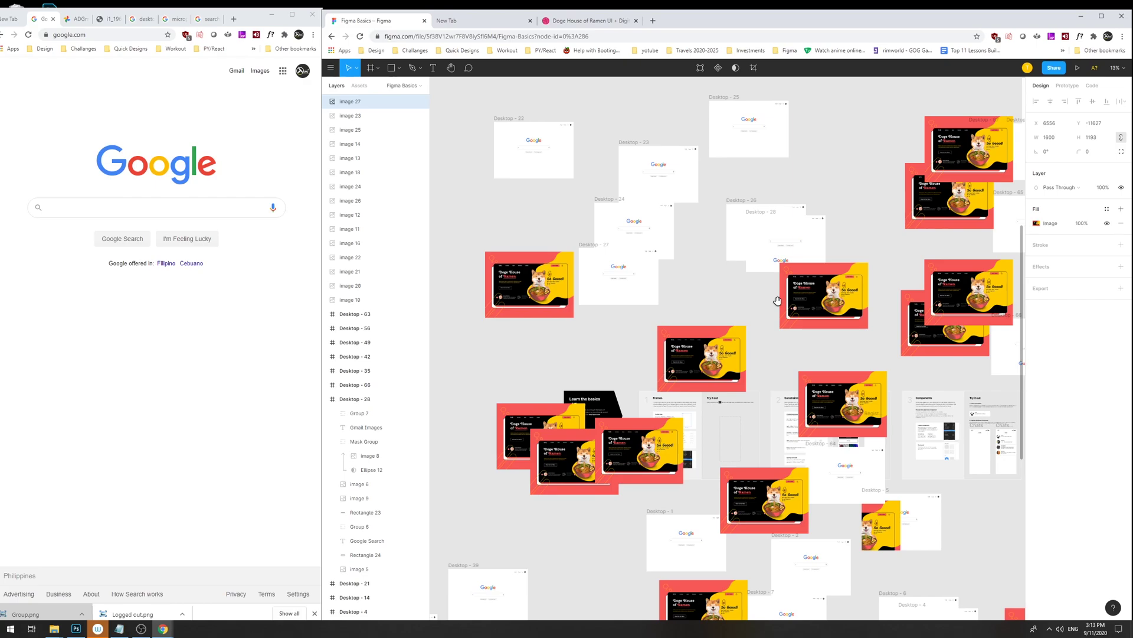
{"action": "scroll", "coordinate": [778, 300], "scroll_direction": "down", "scroll_amount": 10}
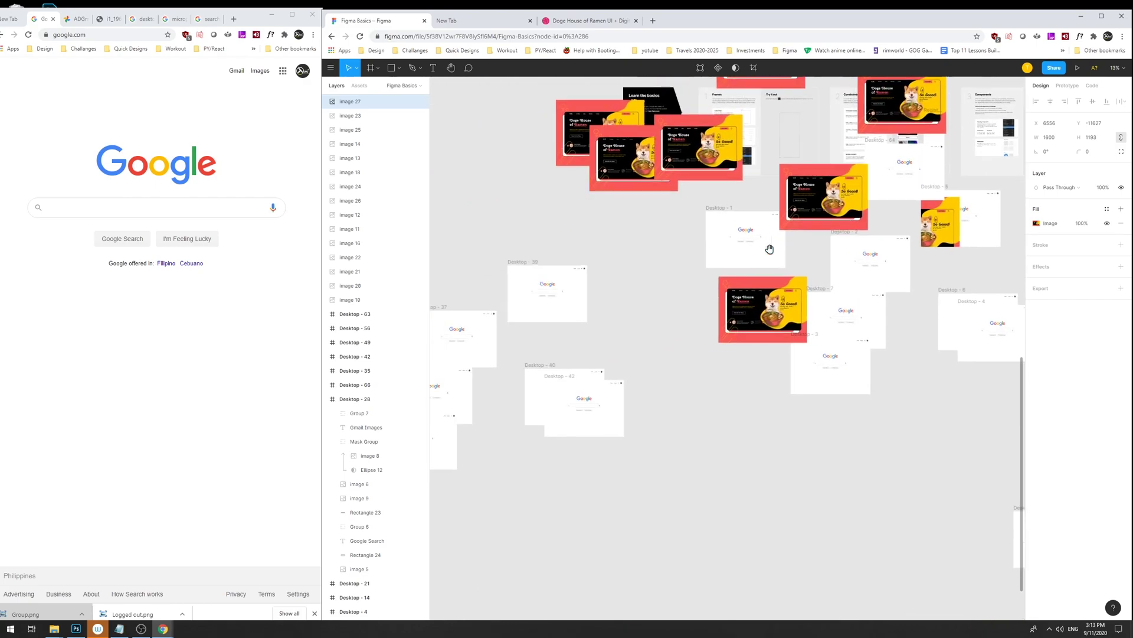
Inspect a duplicated Google mockup up close and check how its search icon responds to being selected and deselected.
{"action": "scroll", "coordinate": [738, 265], "scroll_direction": "up", "scroll_amount": 1}
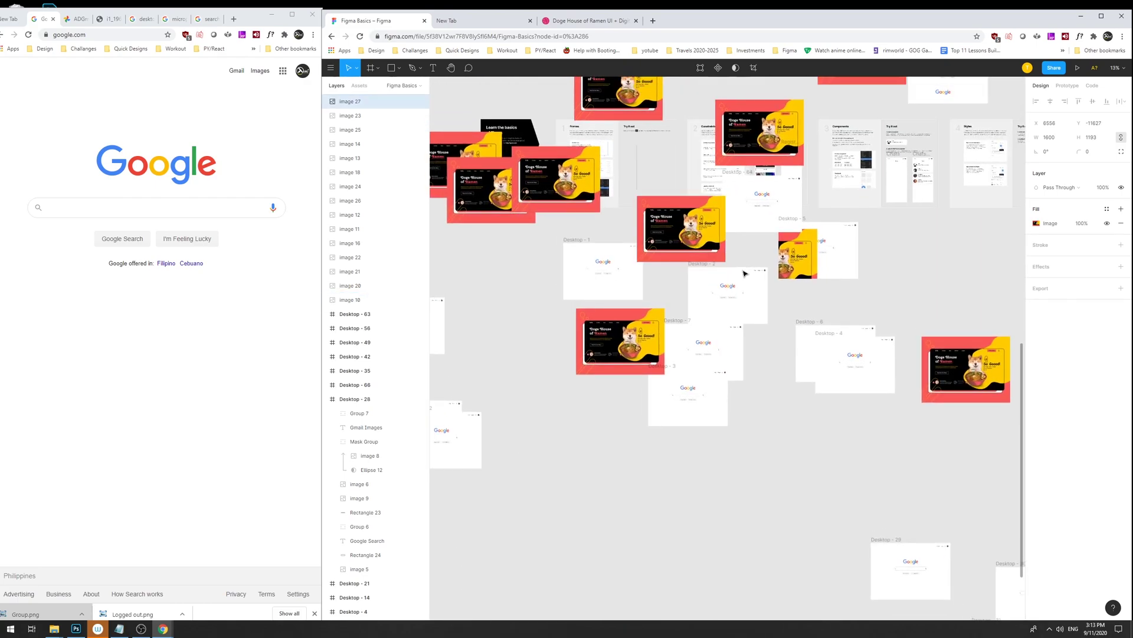
{"action": "scroll", "coordinate": [744, 273], "scroll_direction": "up", "scroll_amount": 10}
{"action": "scroll", "coordinate": [762, 458], "scroll_direction": "up", "scroll_amount": 8}
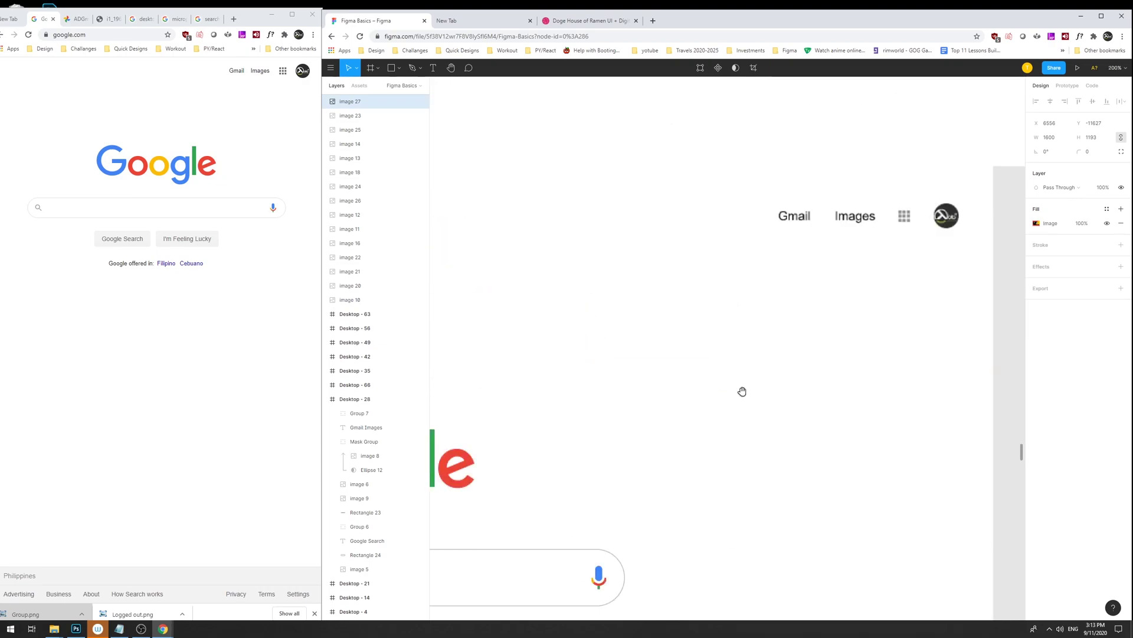
{"action": "scroll", "coordinate": [719, 439], "scroll_direction": "up", "scroll_amount": 3}
{"action": "key", "text": "minus"}
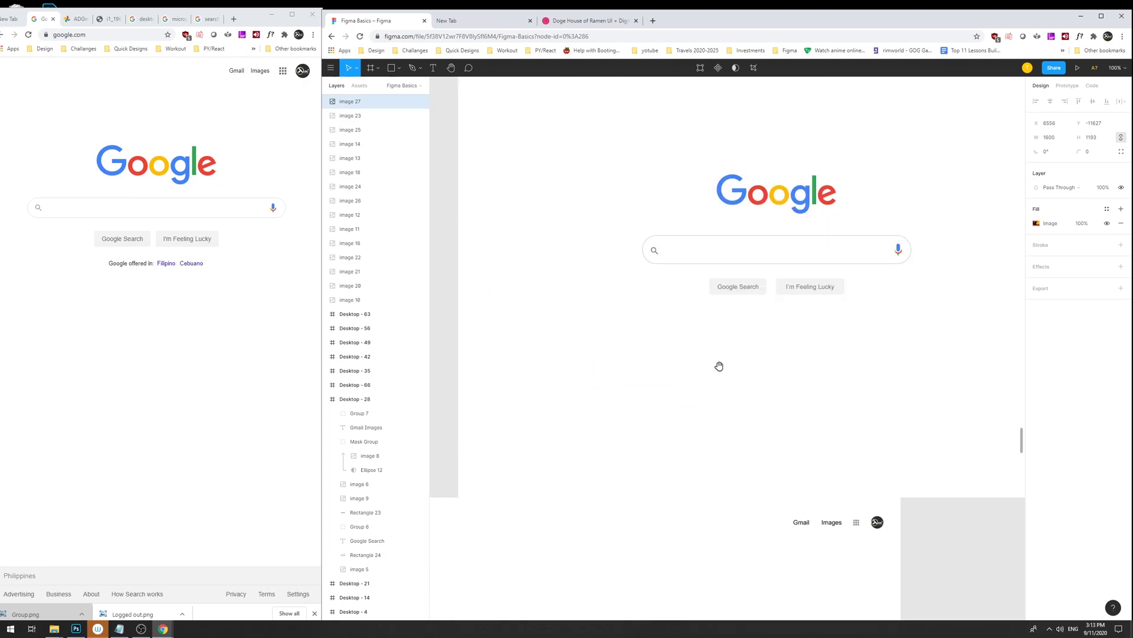
{"action": "double_click", "coordinate": [653, 259]}
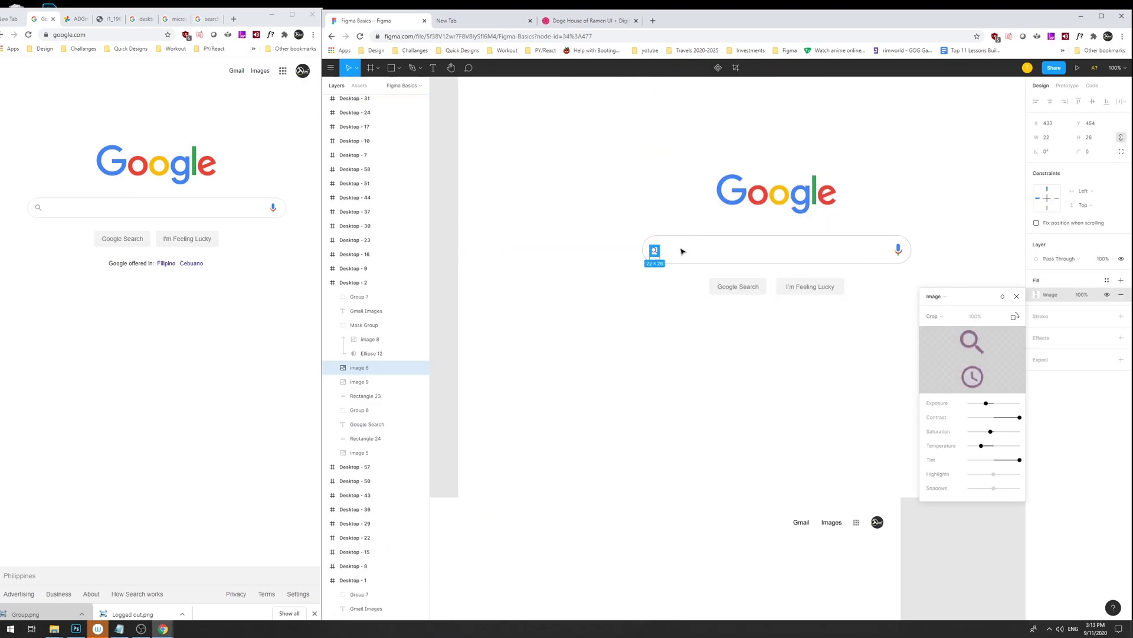
{"action": "left_click", "coordinate": [665, 321]}
{"action": "scroll", "coordinate": [676, 273], "scroll_direction": "up", "scroll_amount": 1}
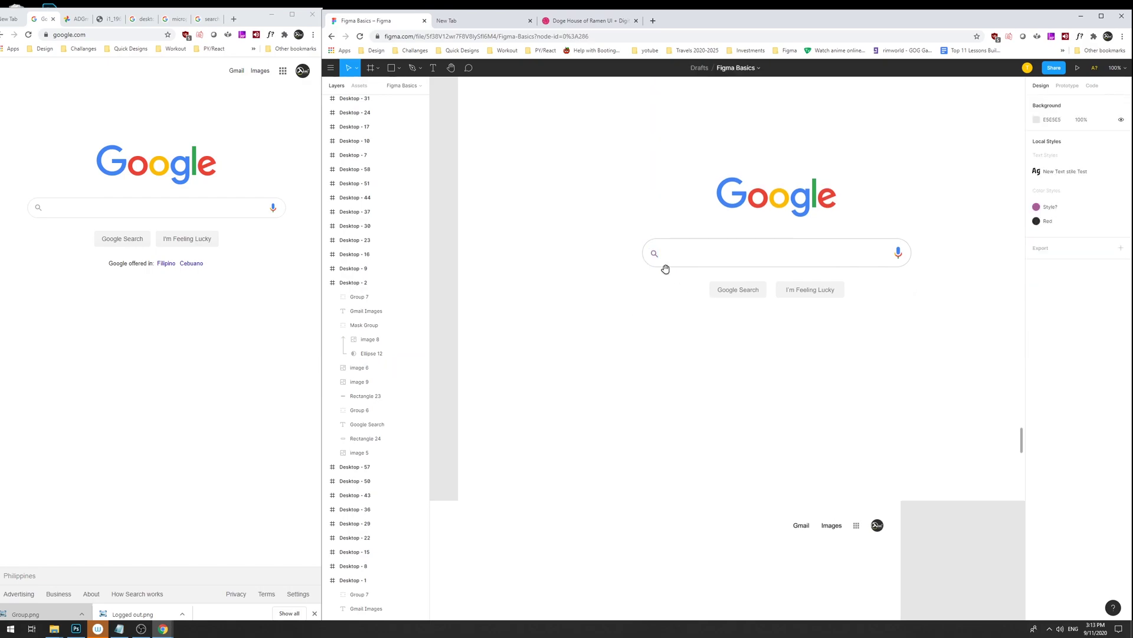
{"action": "left_click", "coordinate": [657, 255]}
{"action": "left_click", "coordinate": [670, 285]}
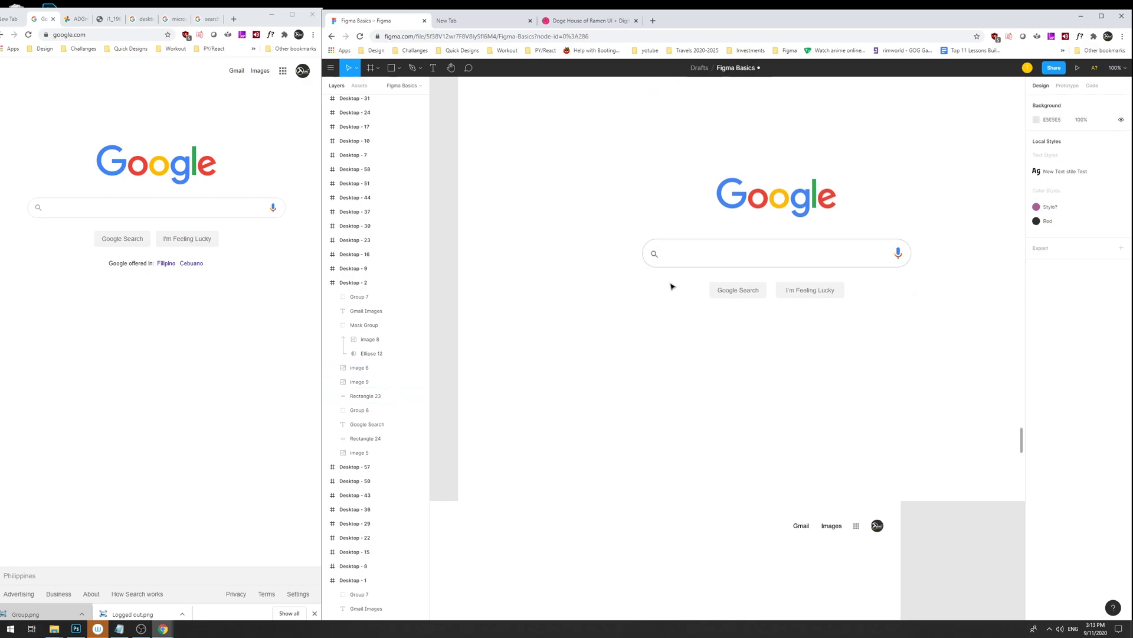
{"action": "left_click", "coordinate": [653, 255]}
{"action": "left_click", "coordinate": [731, 278]}
{"action": "left_click", "coordinate": [654, 254]}
{"action": "left_click", "coordinate": [669, 287]}
Move three overlapping Doge House of Ramen image copies to separate spots above the lesson boards.
{"action": "key", "text": "ctrl+equal"}
{"action": "key", "text": "ctrl+minus"}
{"action": "key", "text": "ctrl+minus"}
{"action": "key", "text": "ctrl+minus"}
{"action": "key", "text": "ctrl+minus"}
{"action": "key", "text": "ctrl+minus"}
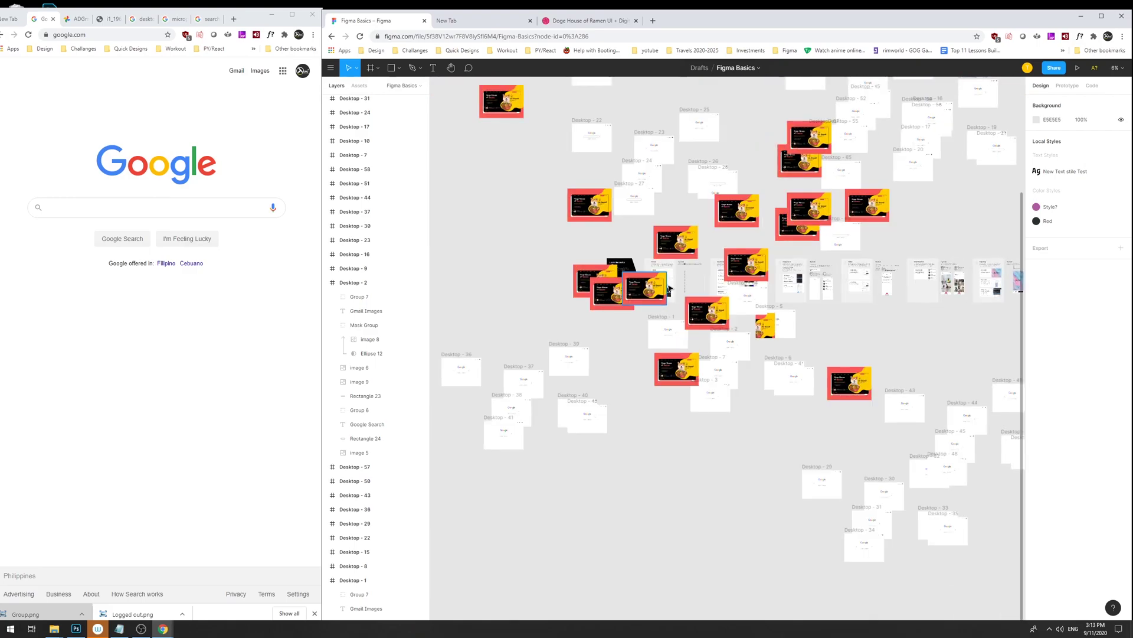
{"action": "scroll", "coordinate": [690, 176], "scroll_direction": "right", "scroll_amount": 3}
{"action": "scroll", "coordinate": [690, 176], "scroll_direction": "up", "scroll_amount": 1}
{"action": "left_click_drag", "start_coordinate": [690, 177], "coordinate": [604, 196]}
{"action": "left_click_drag", "start_coordinate": [681, 198], "coordinate": [643, 103]}
{"action": "left_click_drag", "start_coordinate": [690, 246], "coordinate": [678, 185]}
{"action": "left_click", "coordinate": [622, 202]}
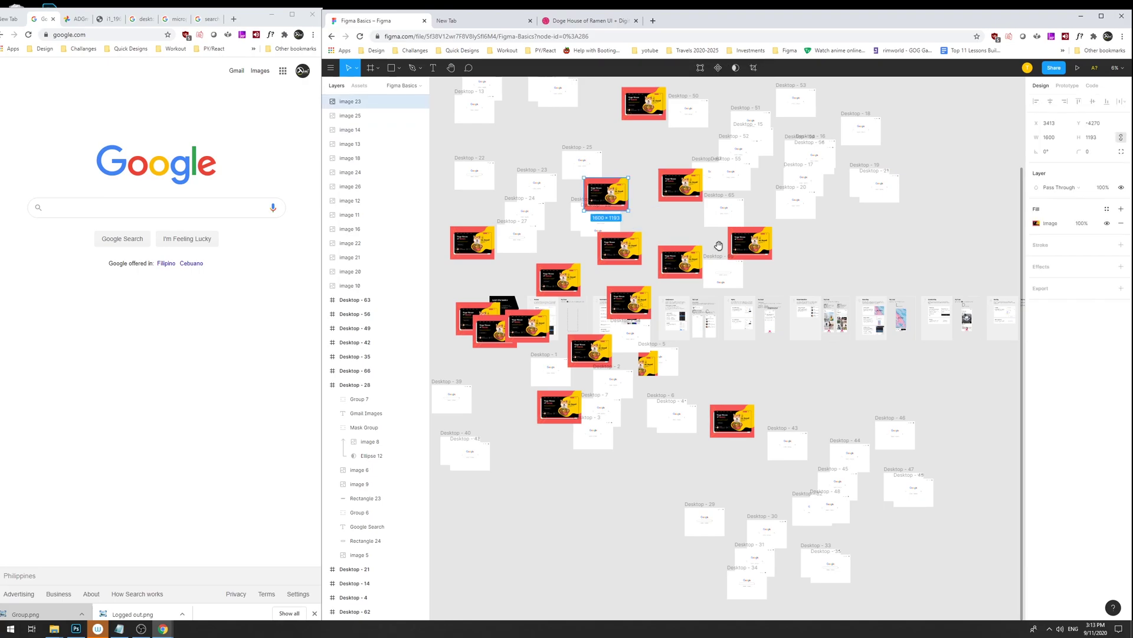
Undo the image moves and all added ramen images and duplicated Google mockup frames, back to the single original Desktop - 1 frame.
{"action": "scroll", "coordinate": [702, 242], "scroll_direction": "left", "scroll_amount": 3}
{"action": "scroll", "coordinate": [703, 242], "scroll_direction": "up", "scroll_amount": 2}
{"action": "key", "text": "ctrl+z"}
{"action": "key", "text": "ctrl+z"}
{"action": "key", "text": "ctrl+z"}
{"action": "key", "text": "ctrl+z"}
{"action": "key", "text": "ctrl+z"}
{"action": "key", "text": "ctrl+z"}
{"action": "key", "text": "ctrl+z"}
{"action": "key", "text": "ctrl+z"}
{"action": "key", "text": "ctrl+z"}
{"action": "key", "text": "ctrl+z"}
{"action": "key", "text": "ctrl+z"}
{"action": "key", "text": "ctrl+z"}
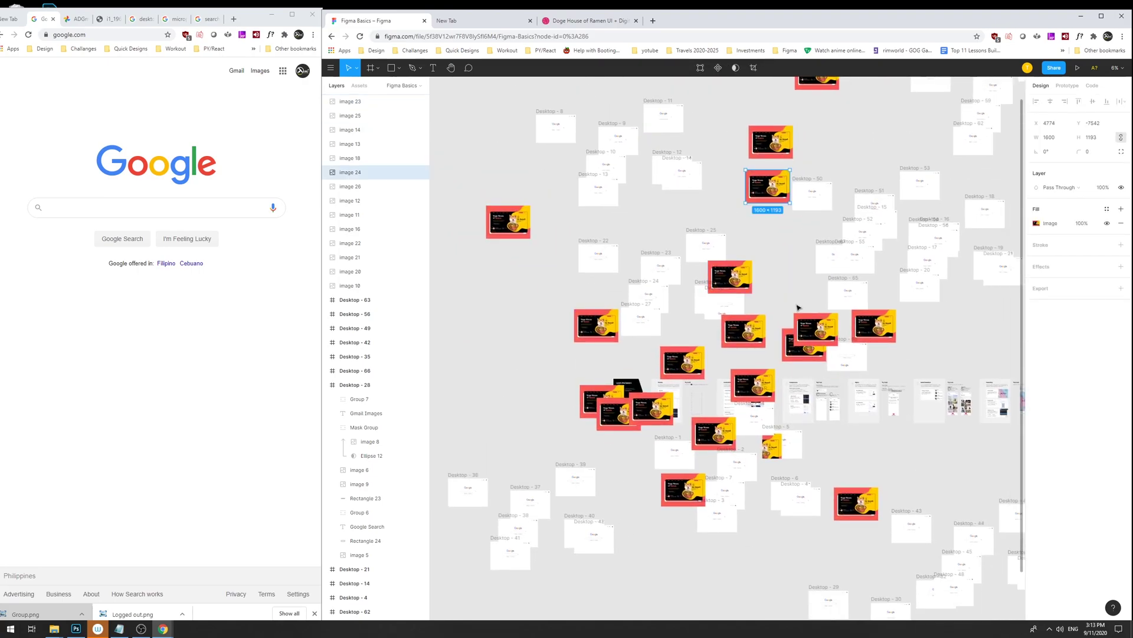
{"action": "key", "text": "ctrl+z"}
{"action": "key", "text": "ctrl+z"}
{"action": "key", "text": "ctrl+z"}
{"action": "key", "text": "ctrl+z"}
{"action": "key", "text": "ctrl+z"}
{"action": "key", "text": "ctrl+z"}
{"action": "key", "text": "ctrl+z"}
{"action": "key", "text": "ctrl+z"}
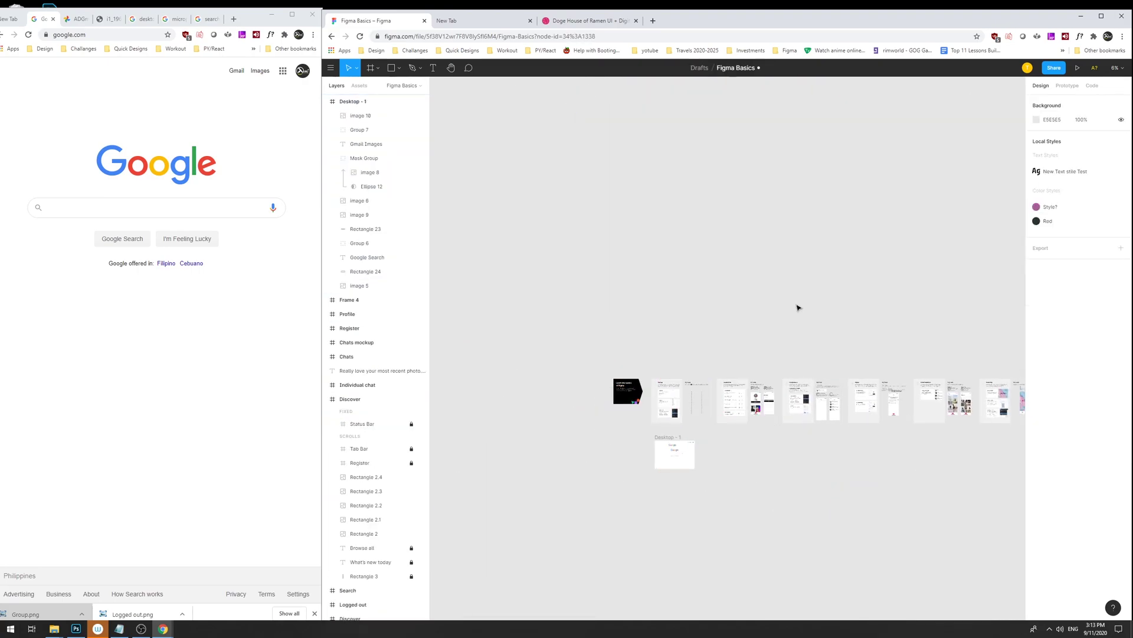
{"action": "key", "text": "ctrl+z"}
{"action": "key", "text": "ctrl+z"}
{"action": "key", "text": "ctrl+z"}
{"action": "key", "text": "ctrl+z"}
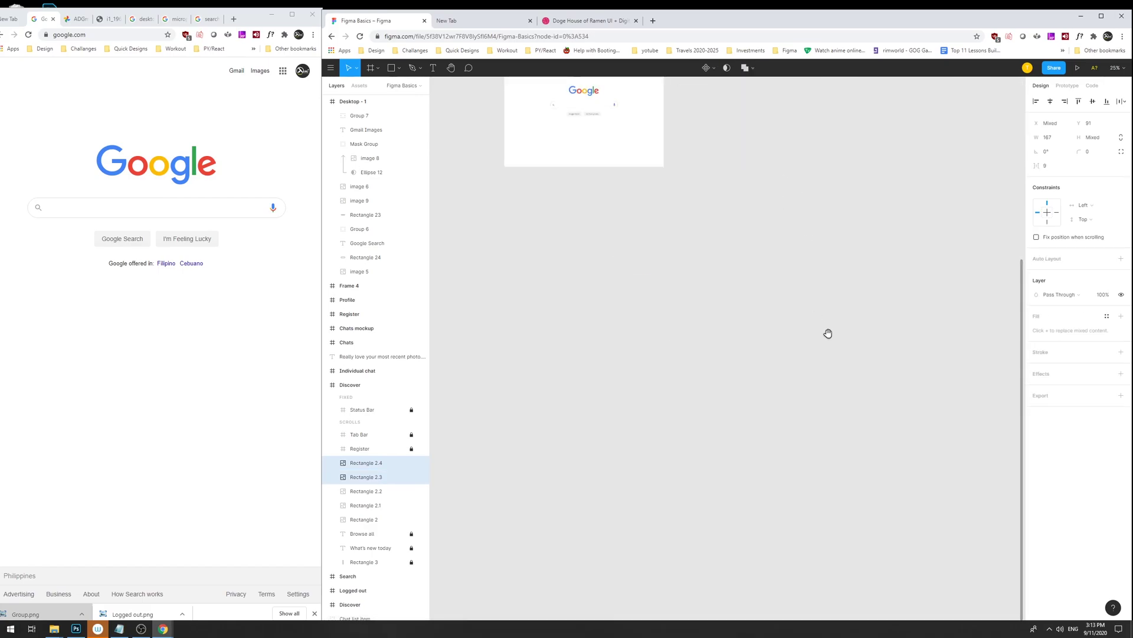
Select the search icon together with the rounded search box outline in the original Google mockup.
{"action": "left_click_drag", "start_coordinate": [824, 328], "coordinate": [835, 442]}
{"action": "left_click_drag", "start_coordinate": [809, 299], "coordinate": [823, 323]}
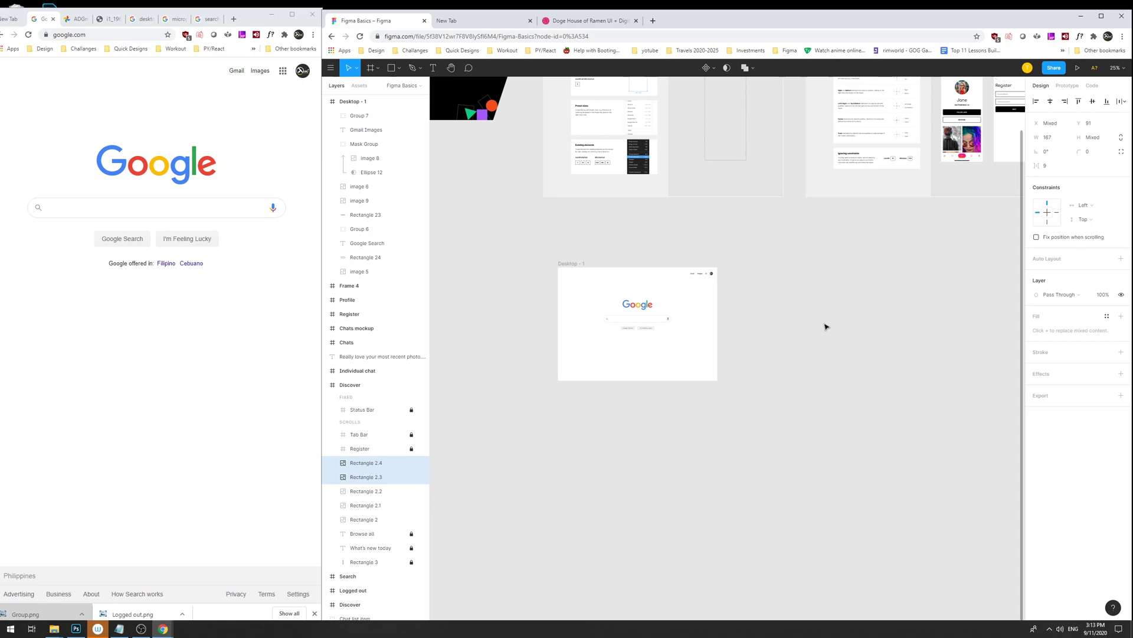
{"action": "left_click_drag", "start_coordinate": [841, 329], "coordinate": [857, 289]}
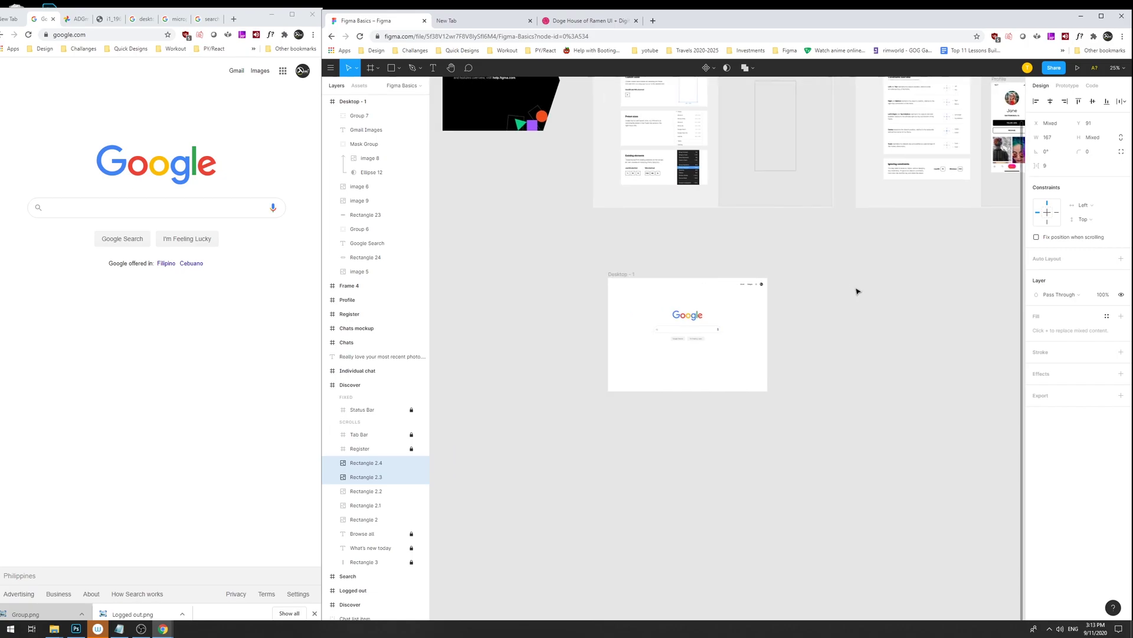
{"action": "key", "text": "shift+0"}
{"action": "scroll", "coordinate": [768, 265], "scroll_direction": "left", "scroll_amount": 5}
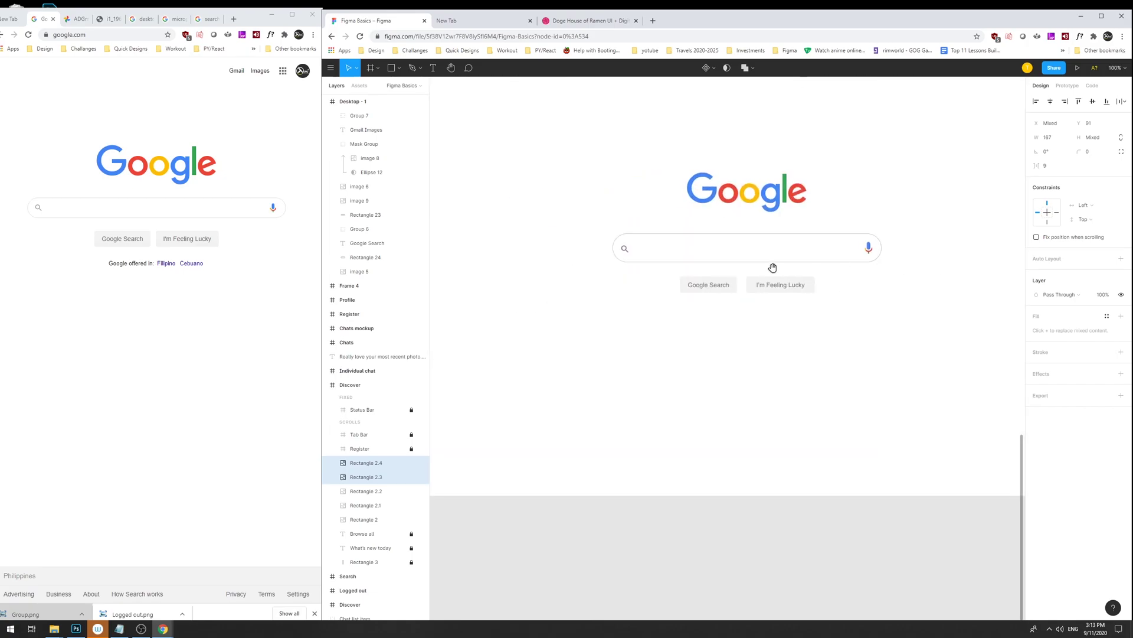
{"action": "left_click", "coordinate": [626, 249]}
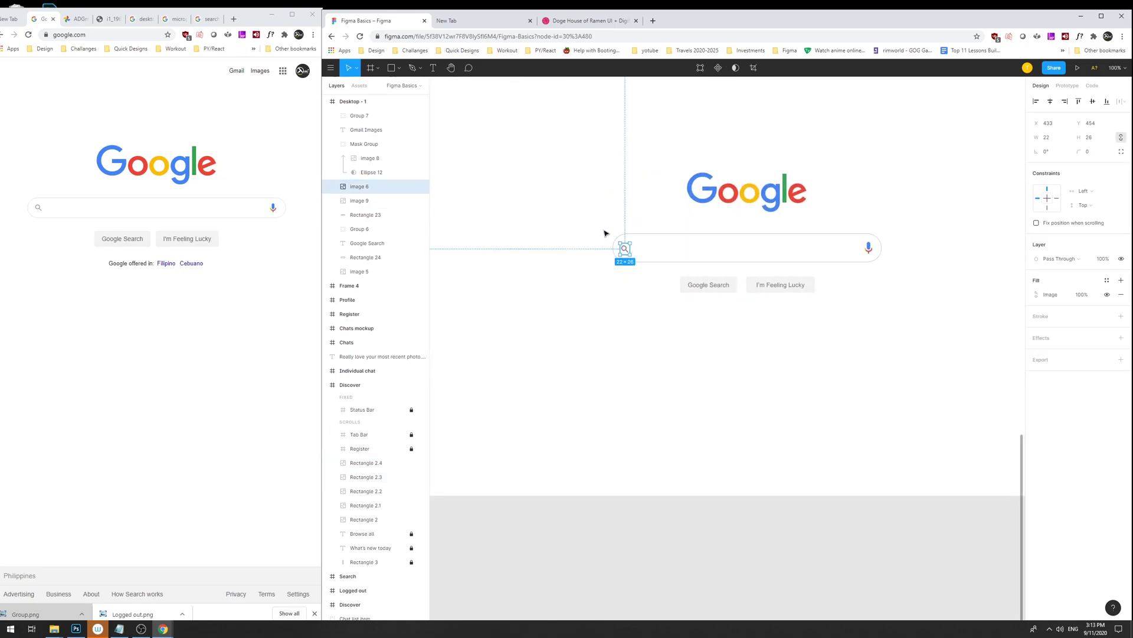
{"action": "left_click", "coordinate": [617, 239], "text": "shift"}
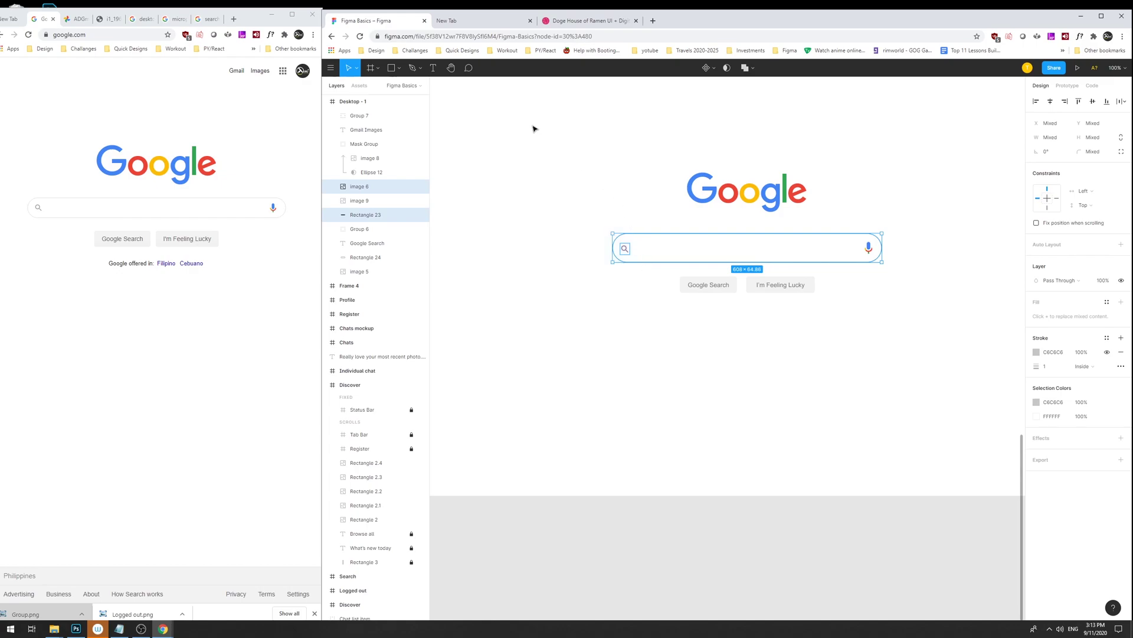